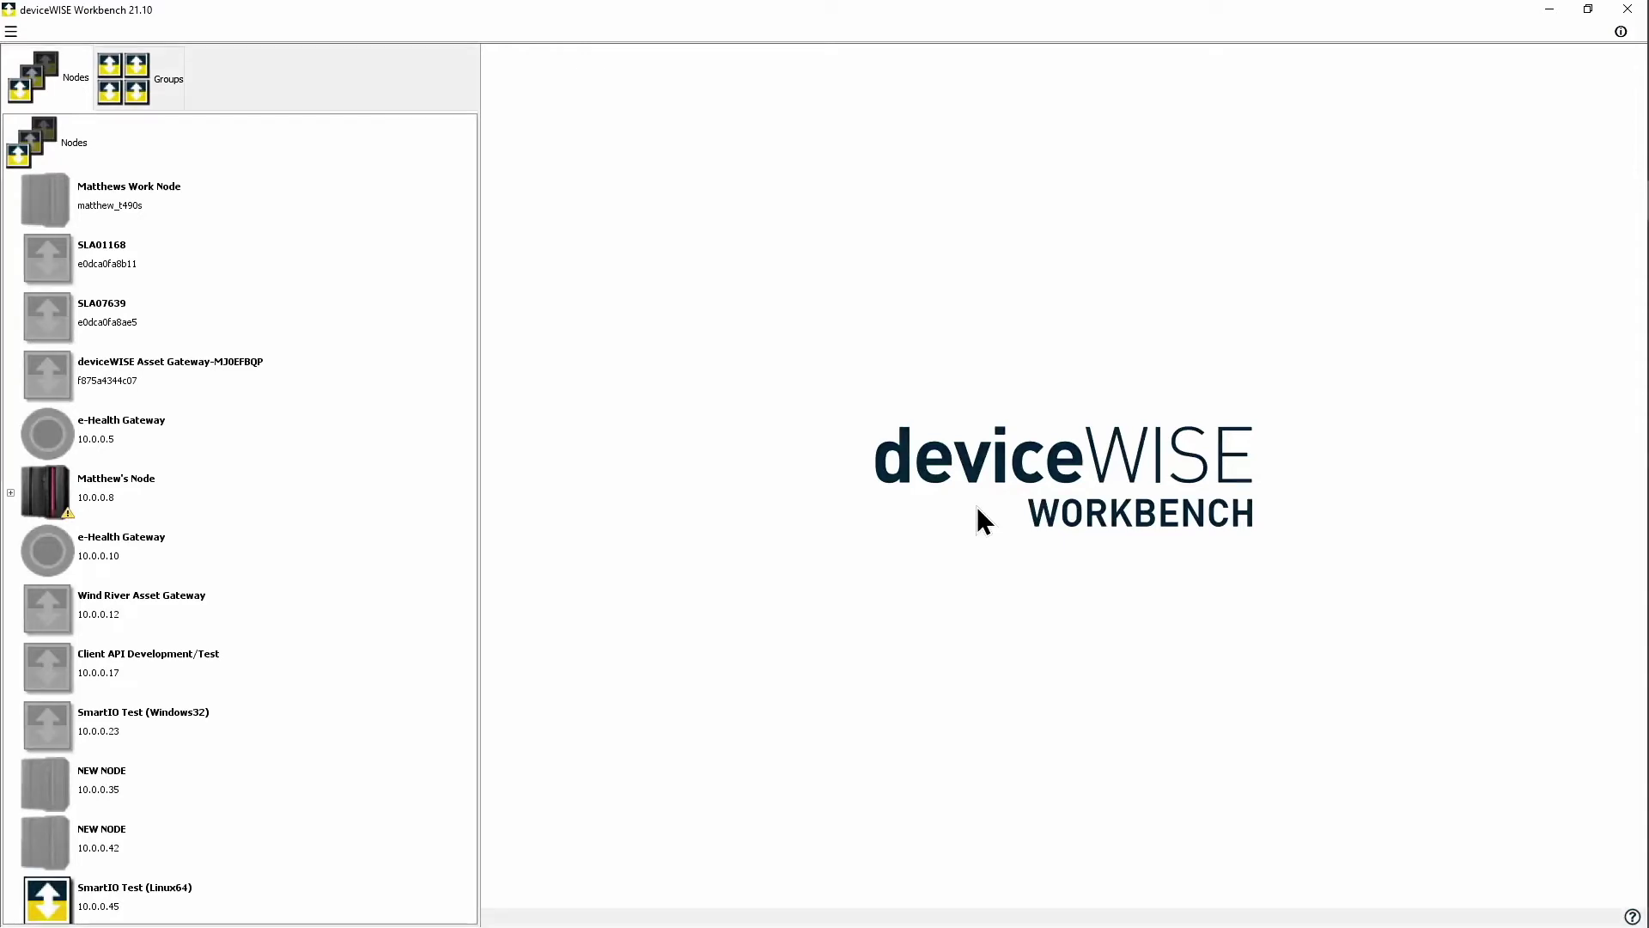
Step: Add a Micro800 CPU device named Rockwell 820 at 192.168.2.20, validated and saved
{"action": "double_click", "coordinate": [138, 499]}
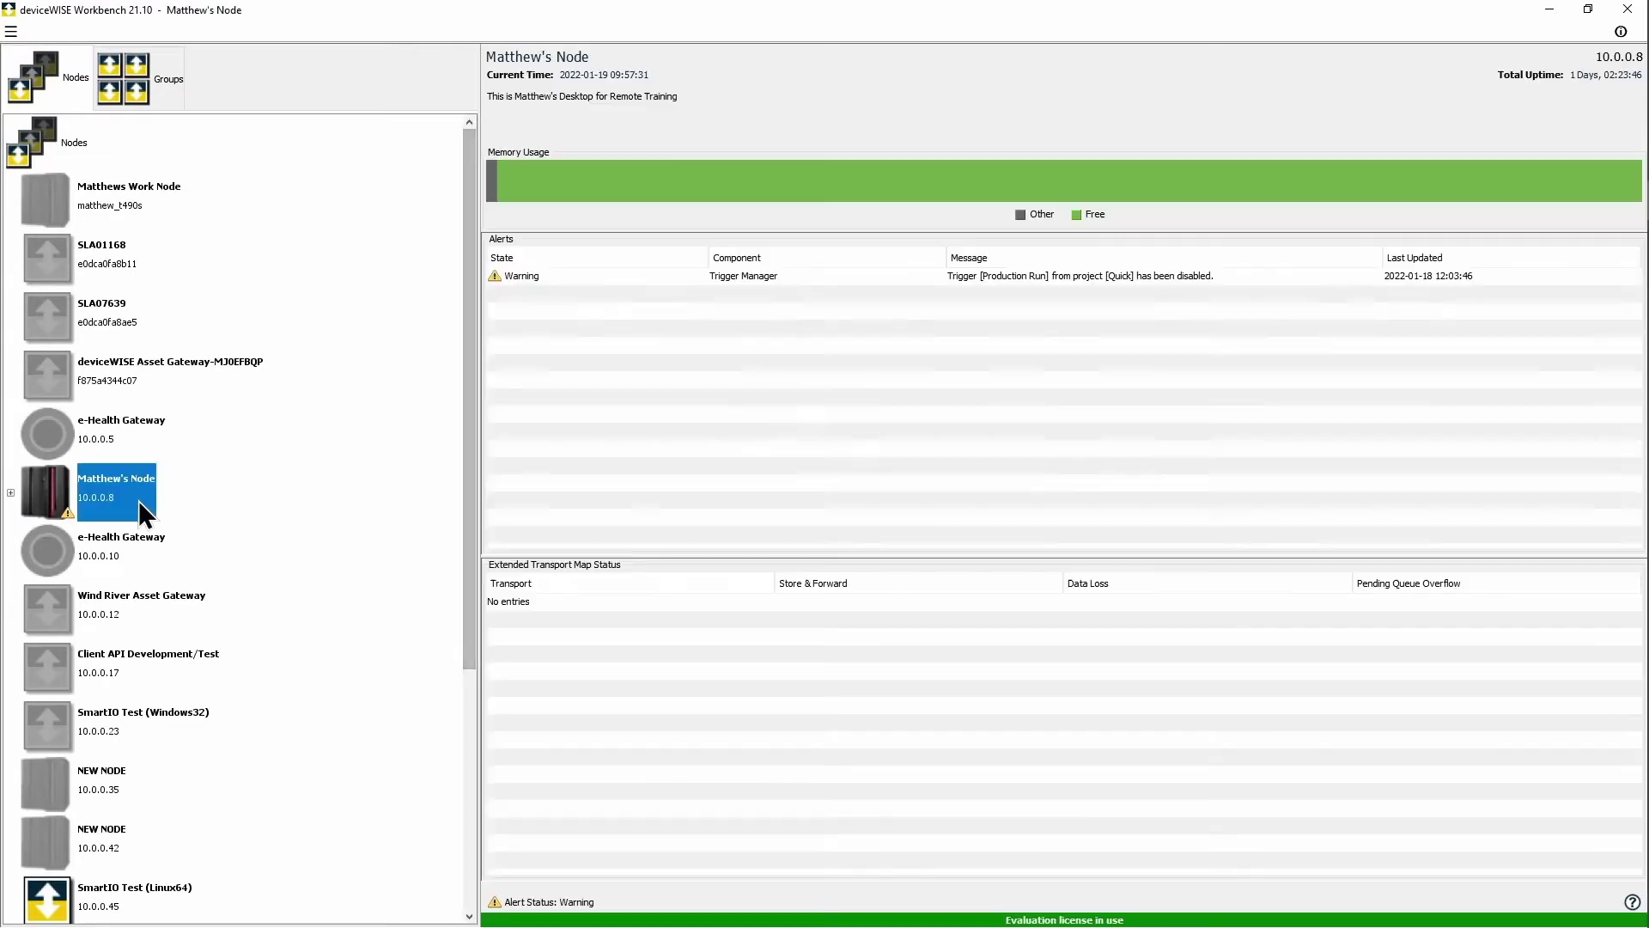
{"action": "left_click", "coordinate": [96, 630]}
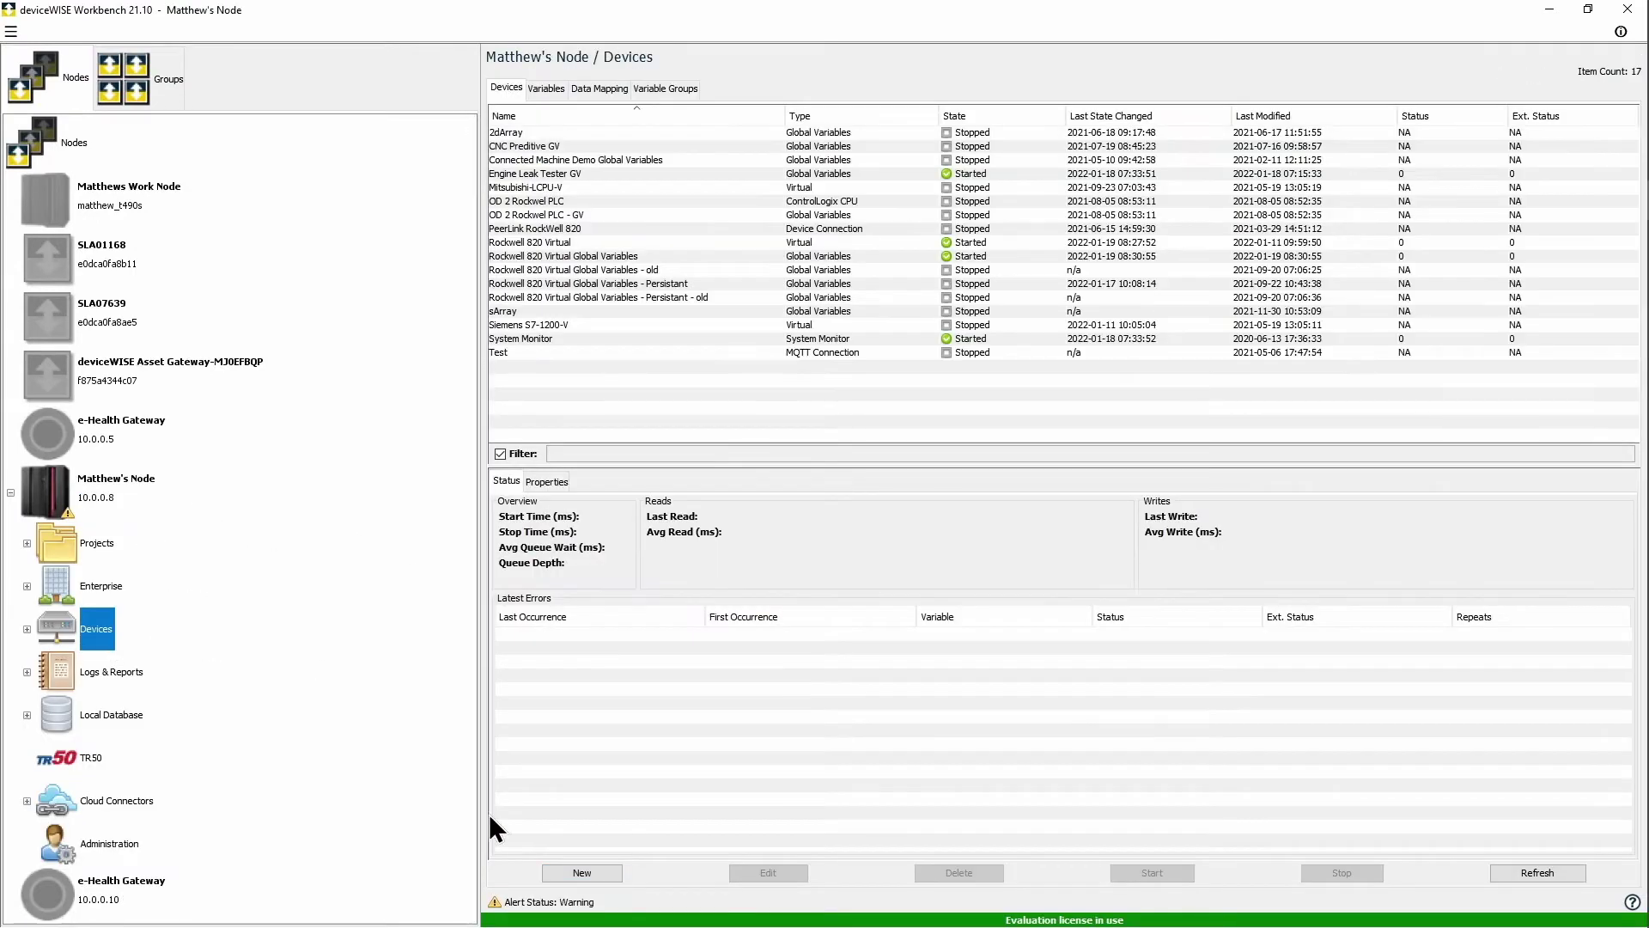
{"action": "left_click", "coordinate": [596, 873]}
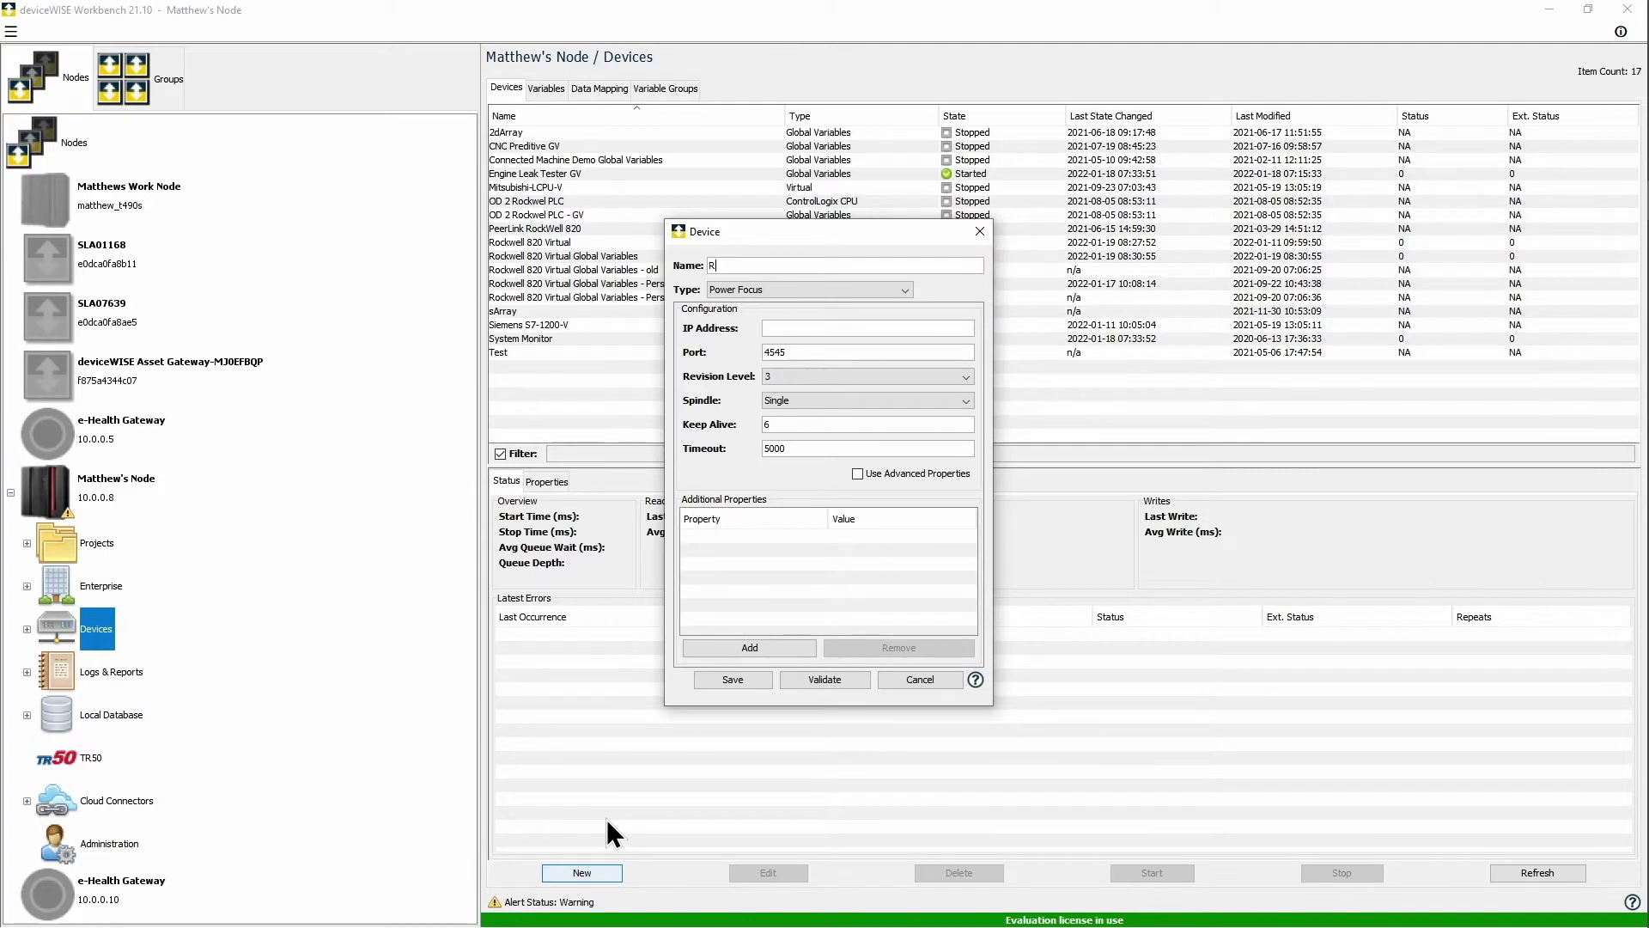
{"action": "type", "text": "Rockwell 820"}
{"action": "left_click", "coordinate": [833, 291]}
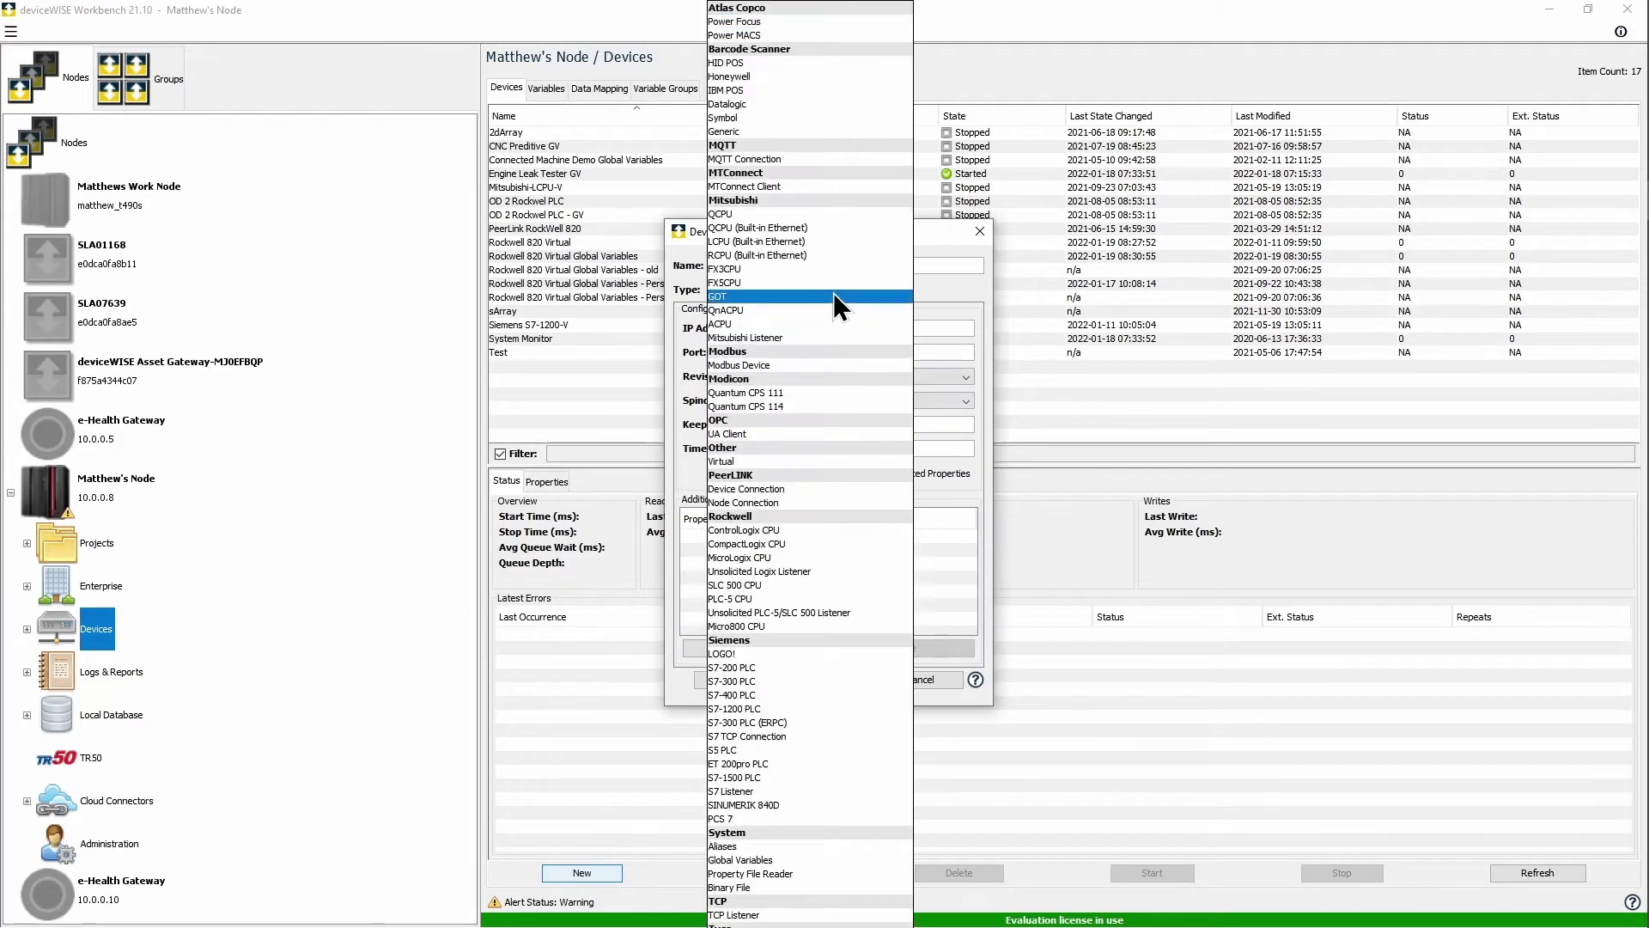
{"action": "left_click", "coordinate": [797, 625]}
{"action": "left_click", "coordinate": [854, 329]}
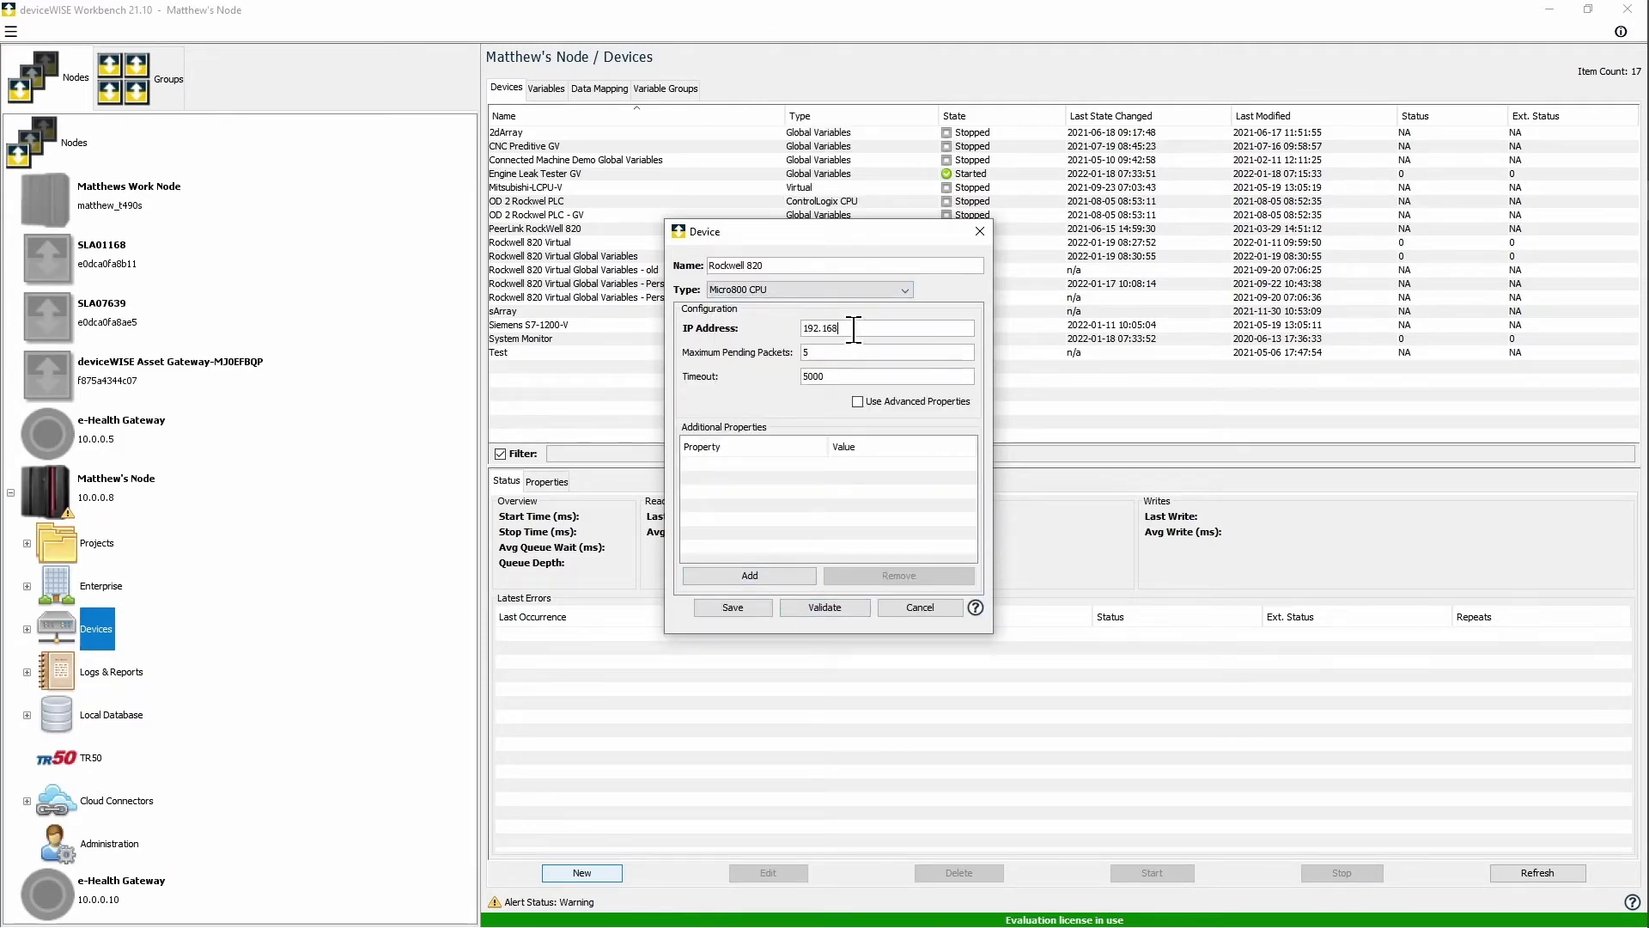
{"action": "left_click", "coordinate": [832, 608]}
{"action": "left_click", "coordinate": [823, 460]}
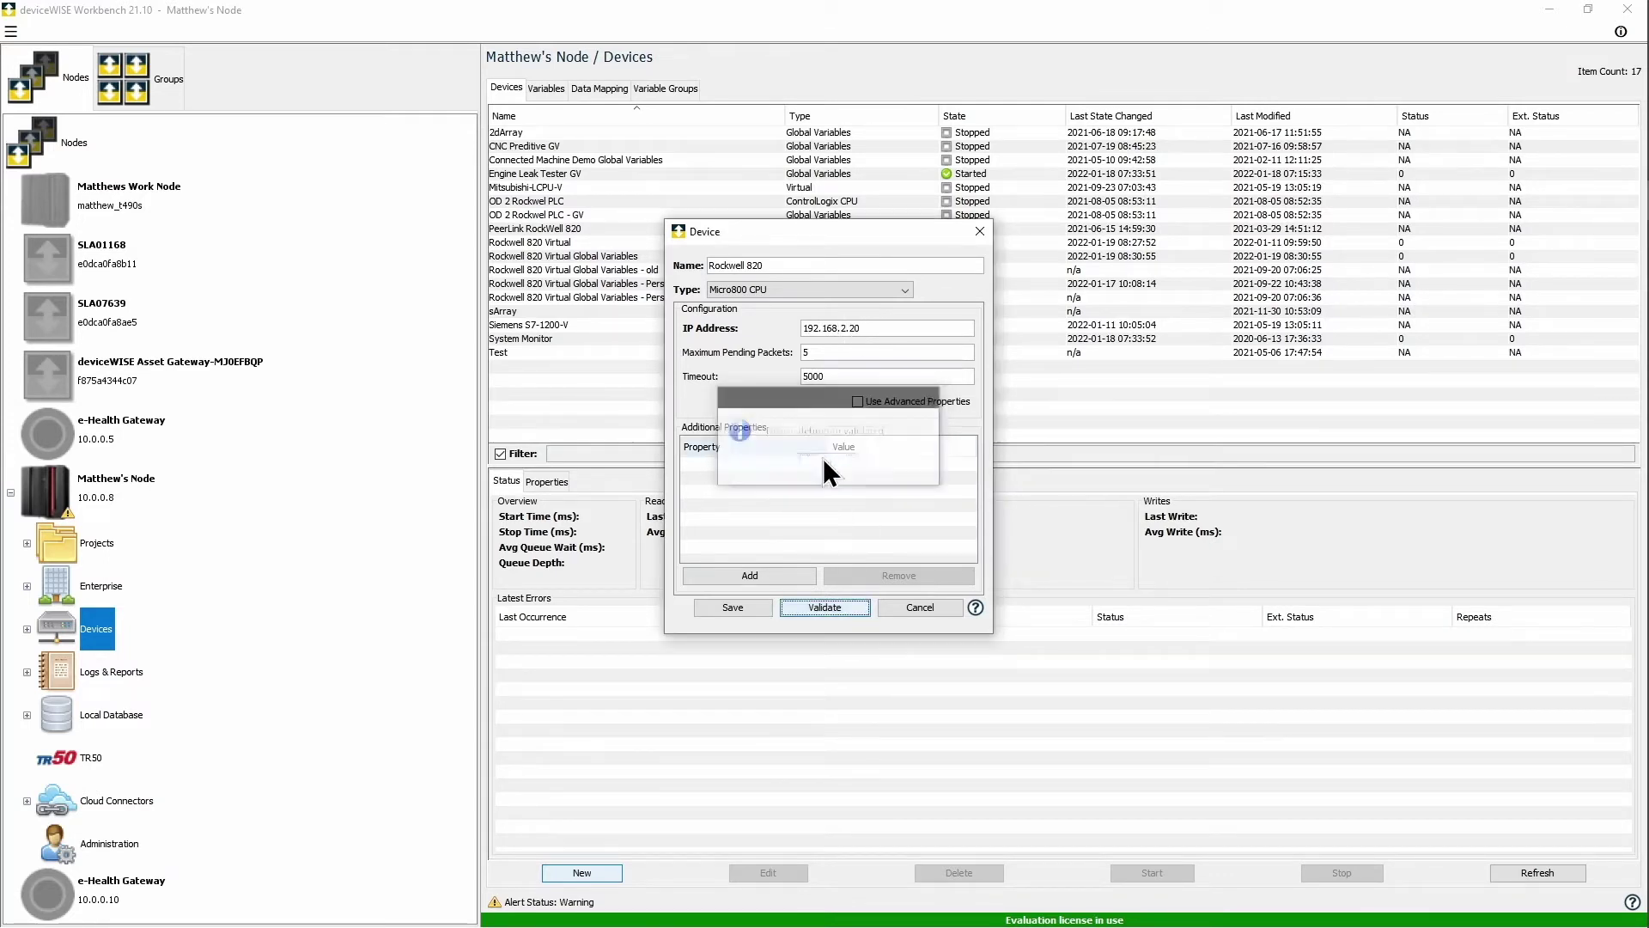
{"action": "left_click", "coordinate": [755, 611]}
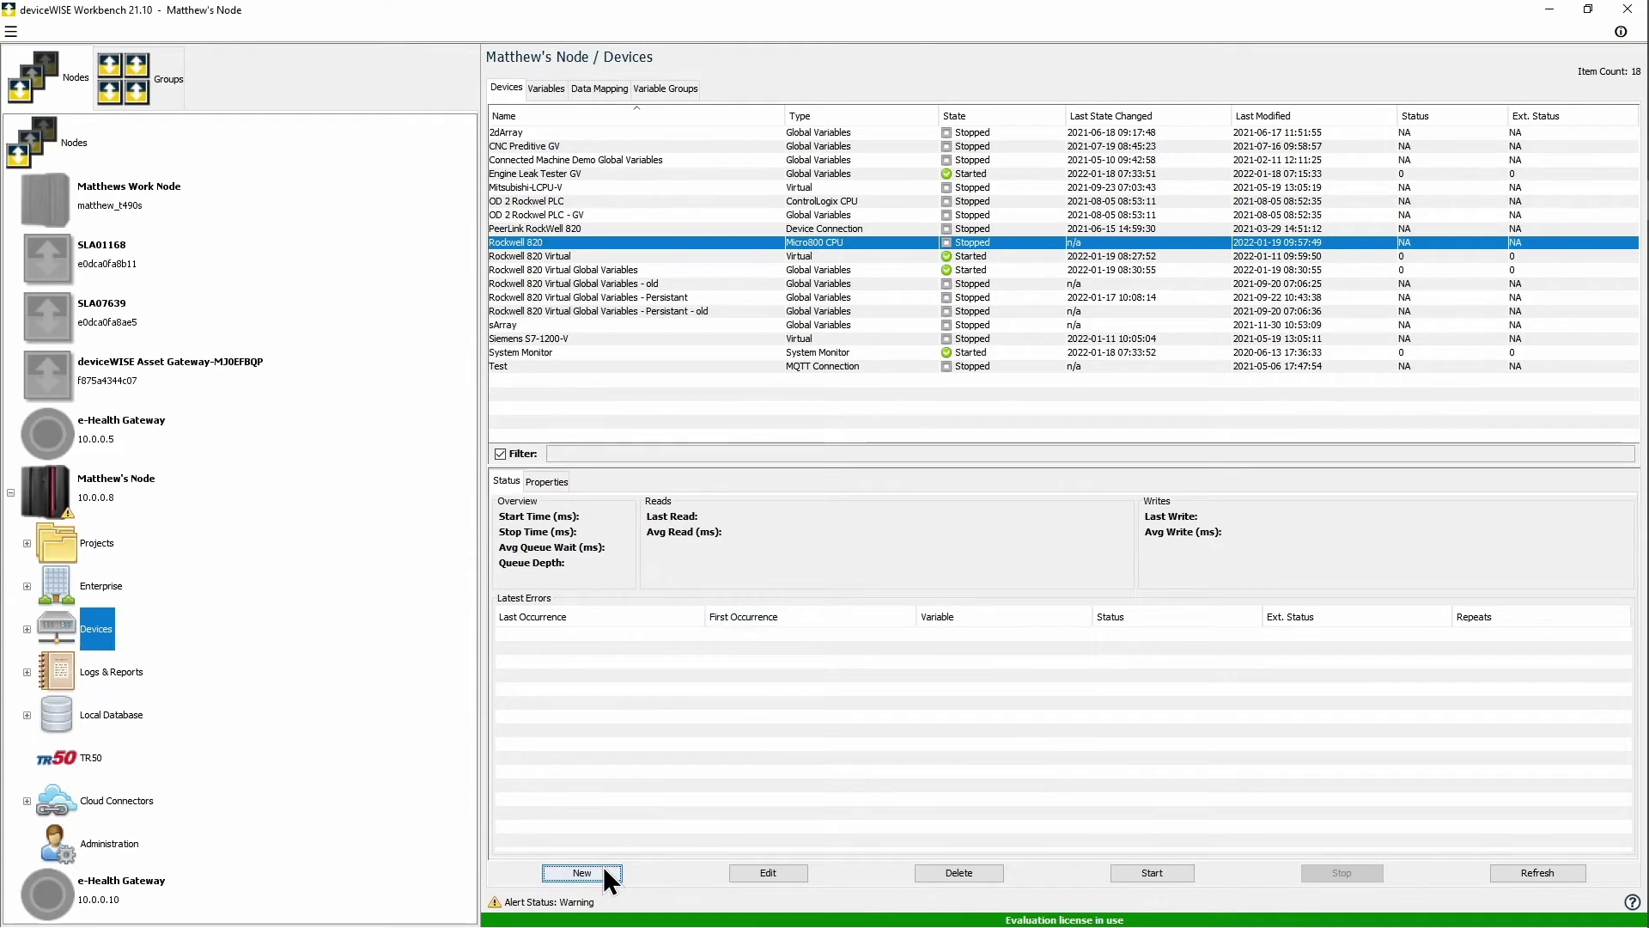
Step: Add an S7-1200 PLC device named Siemens S7-1200 at 192.168.1.31 with advanced properties, validated and saved
{"action": "left_click", "coordinate": [603, 866]}
{"action": "type", "text": "Siemens S7-1200"}
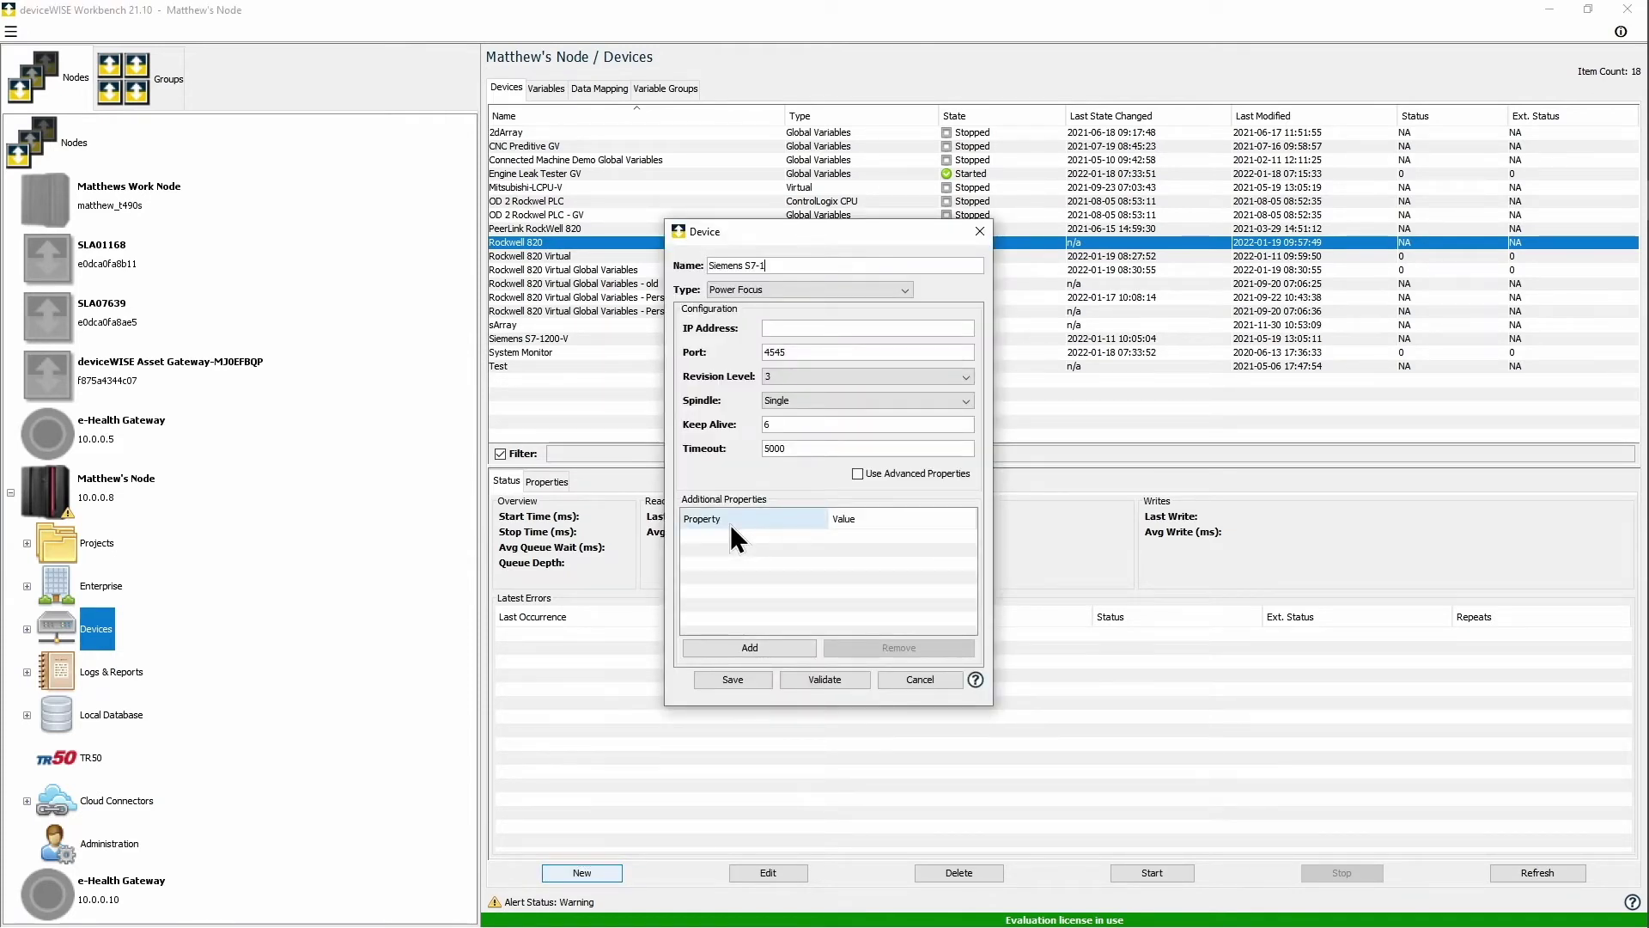
{"action": "left_click", "coordinate": [880, 289]}
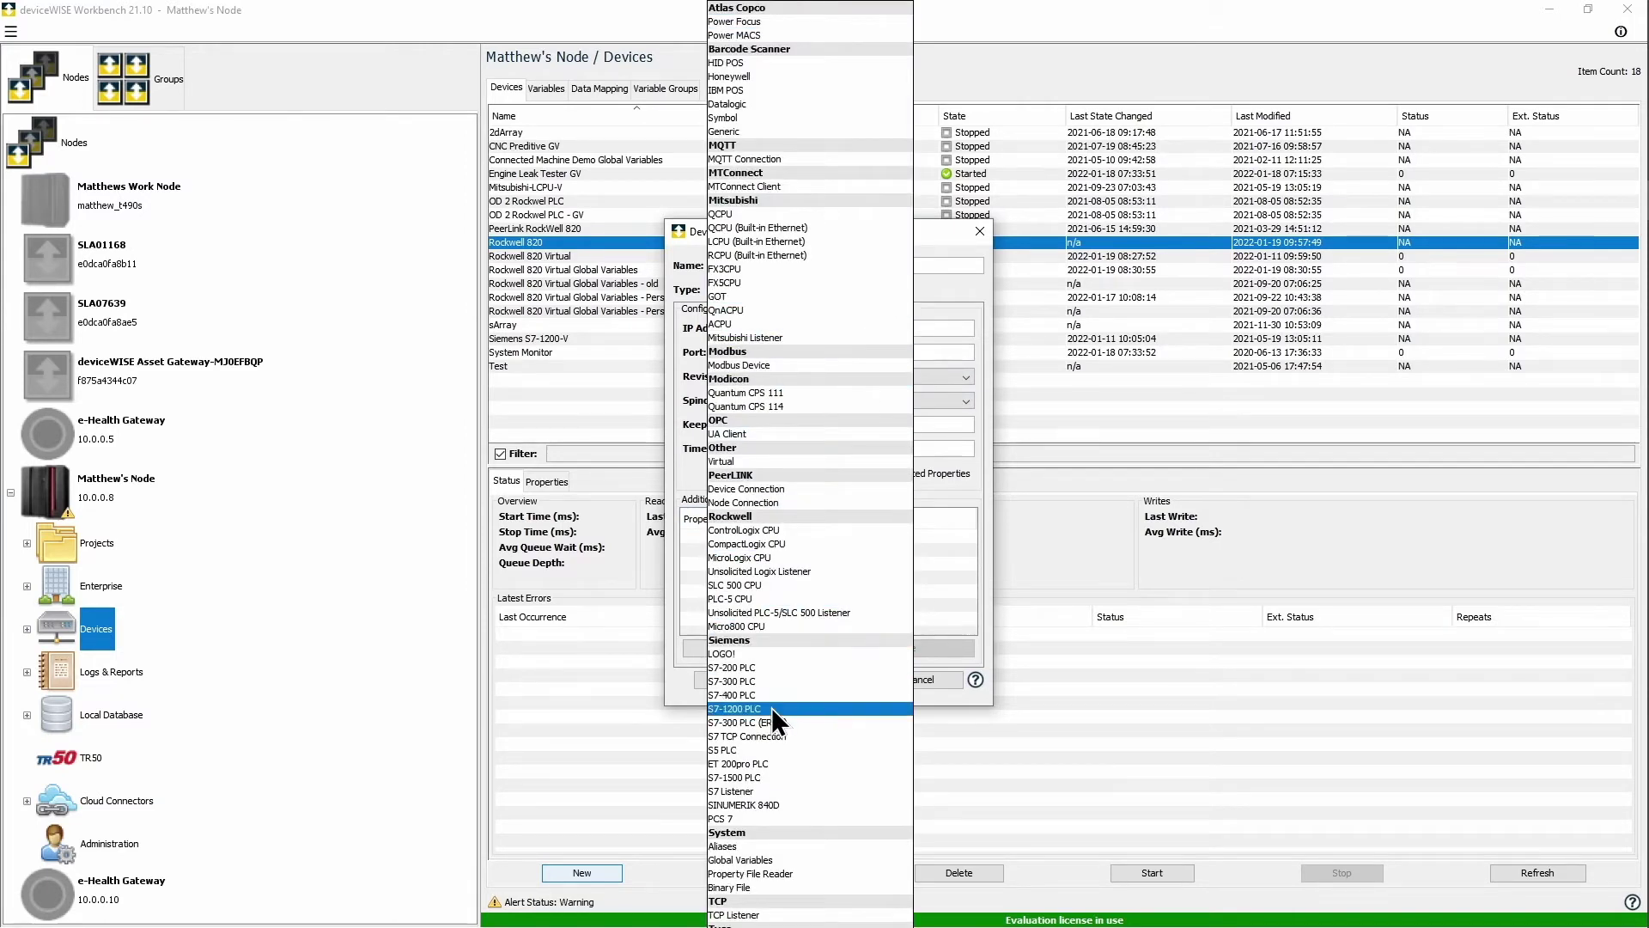
{"action": "left_click", "coordinate": [771, 707]}
{"action": "left_click", "coordinate": [830, 327]}
{"action": "type", "text": "192.168.1.31"}
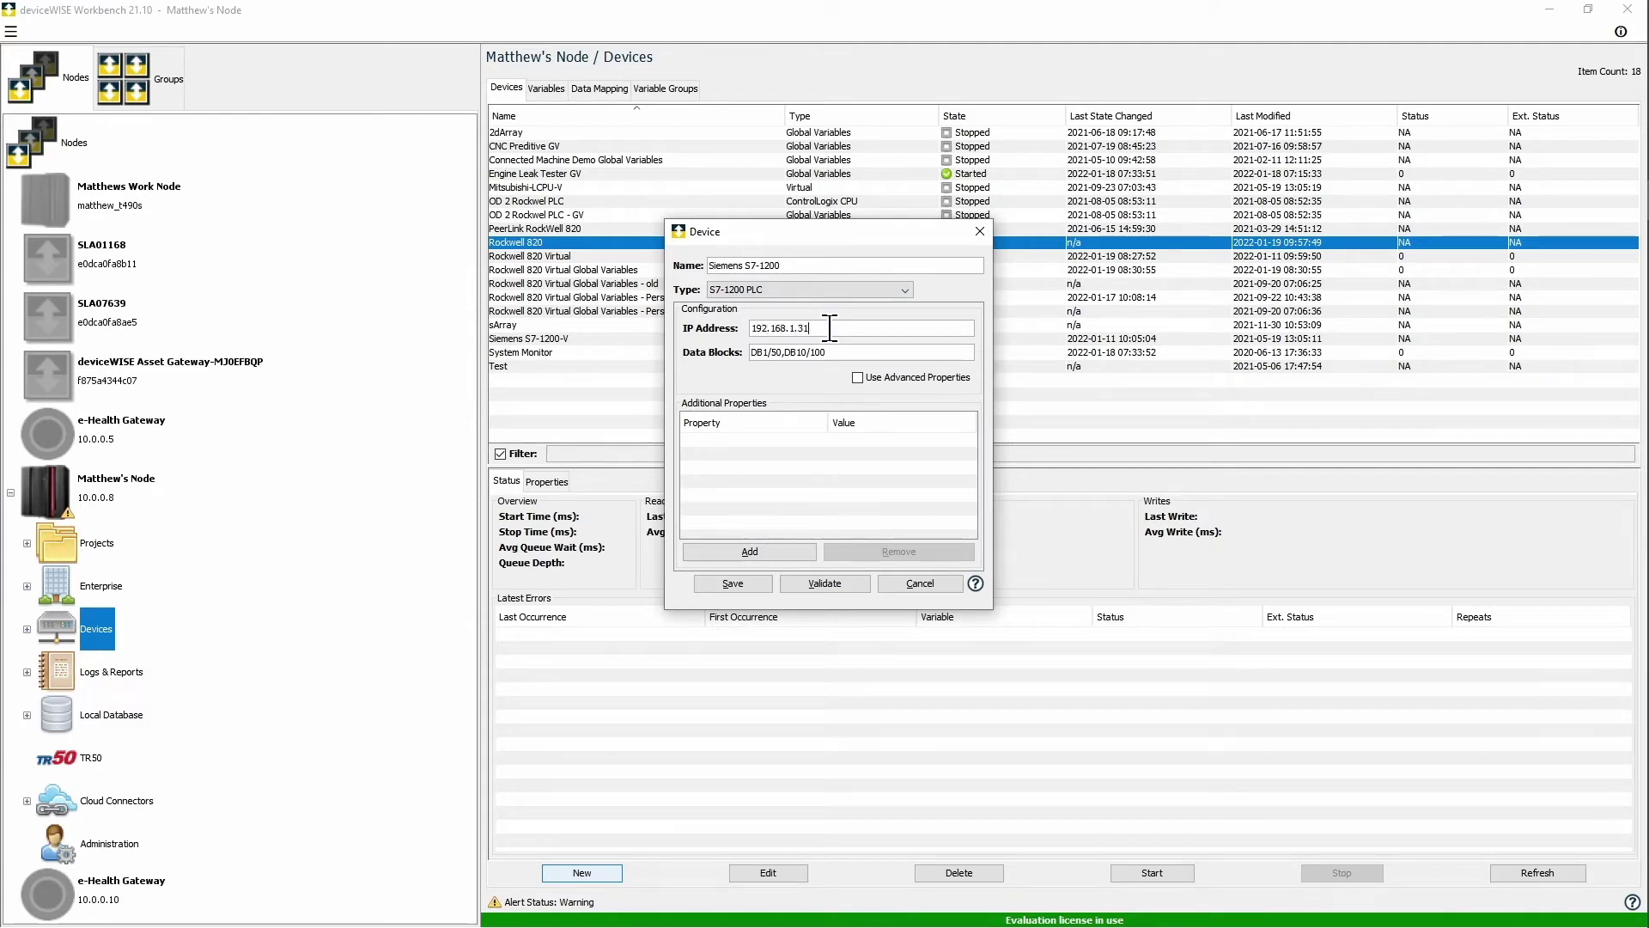
{"action": "left_click", "coordinate": [859, 378]}
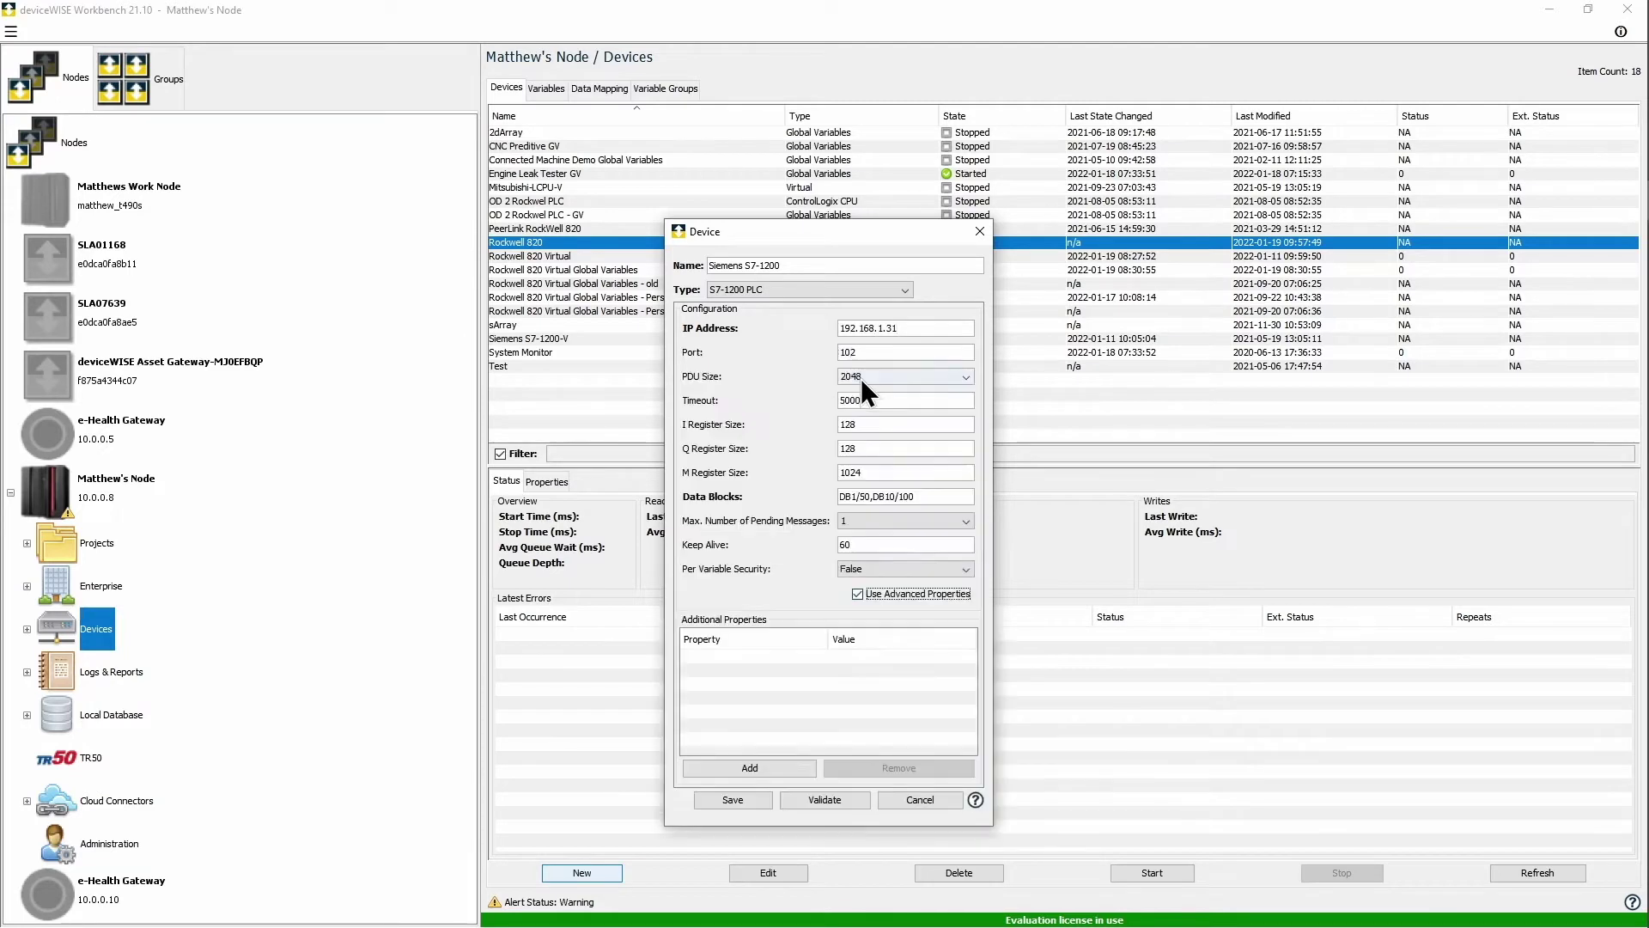
{"action": "left_click", "coordinate": [823, 800]}
{"action": "left_click", "coordinate": [827, 560]}
{"action": "left_click", "coordinate": [755, 802]}
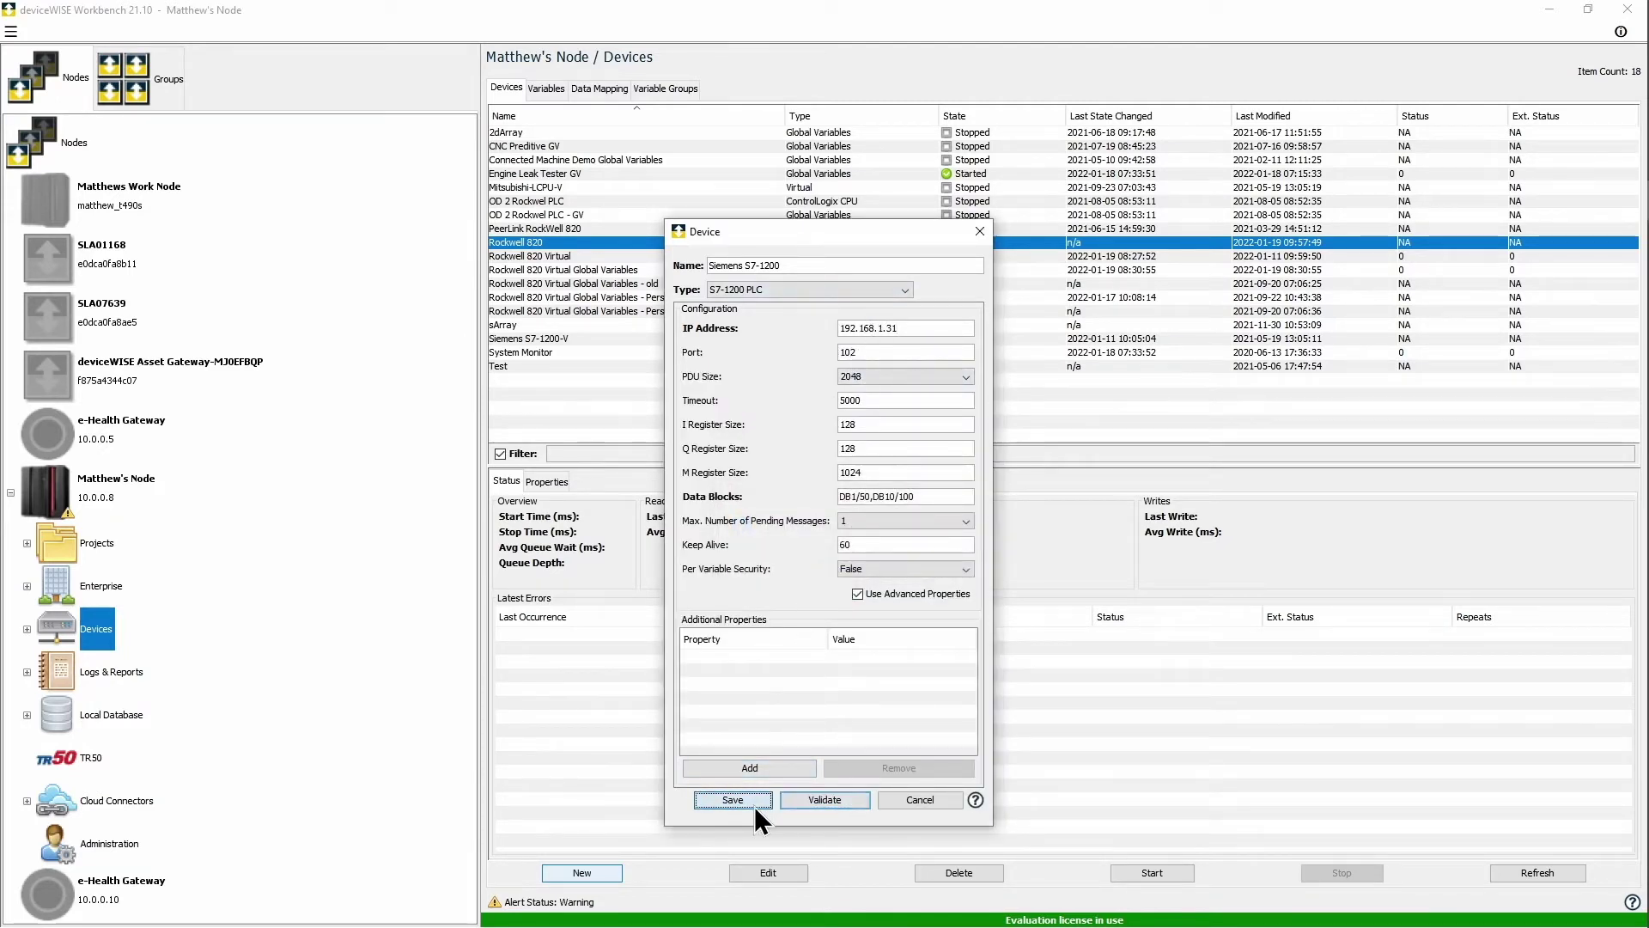
Step: Start a Global Variables type device named OEE Global Variables and open its variable configuration
{"action": "left_click", "coordinate": [610, 873]}
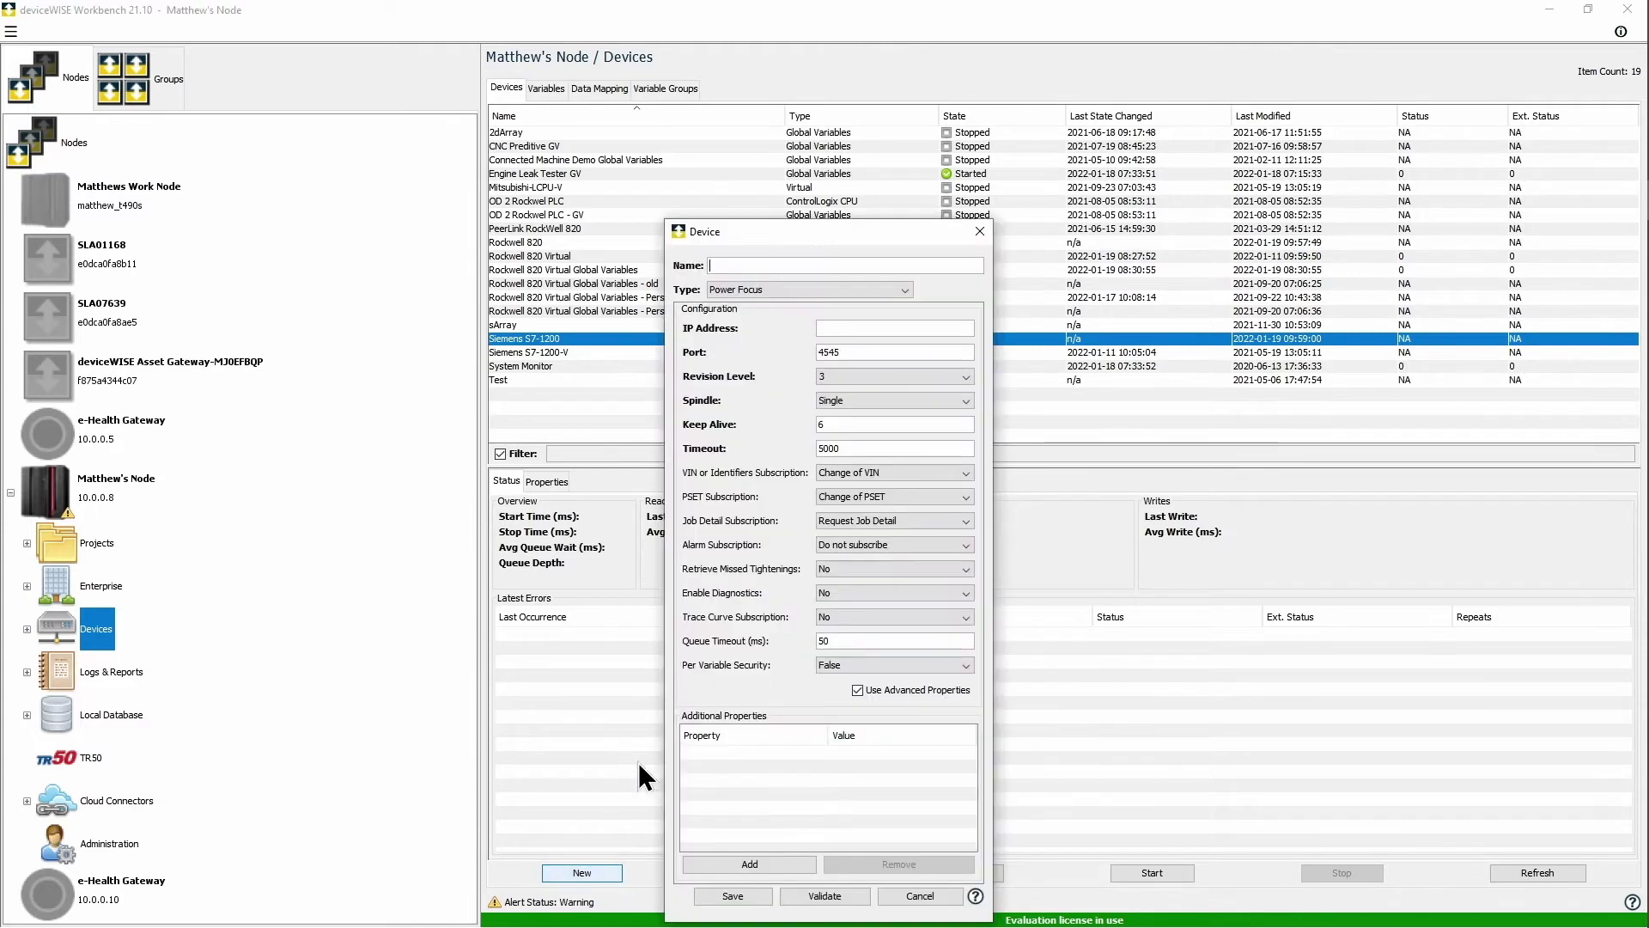
{"action": "type", "text": "OEE Global Variables"}
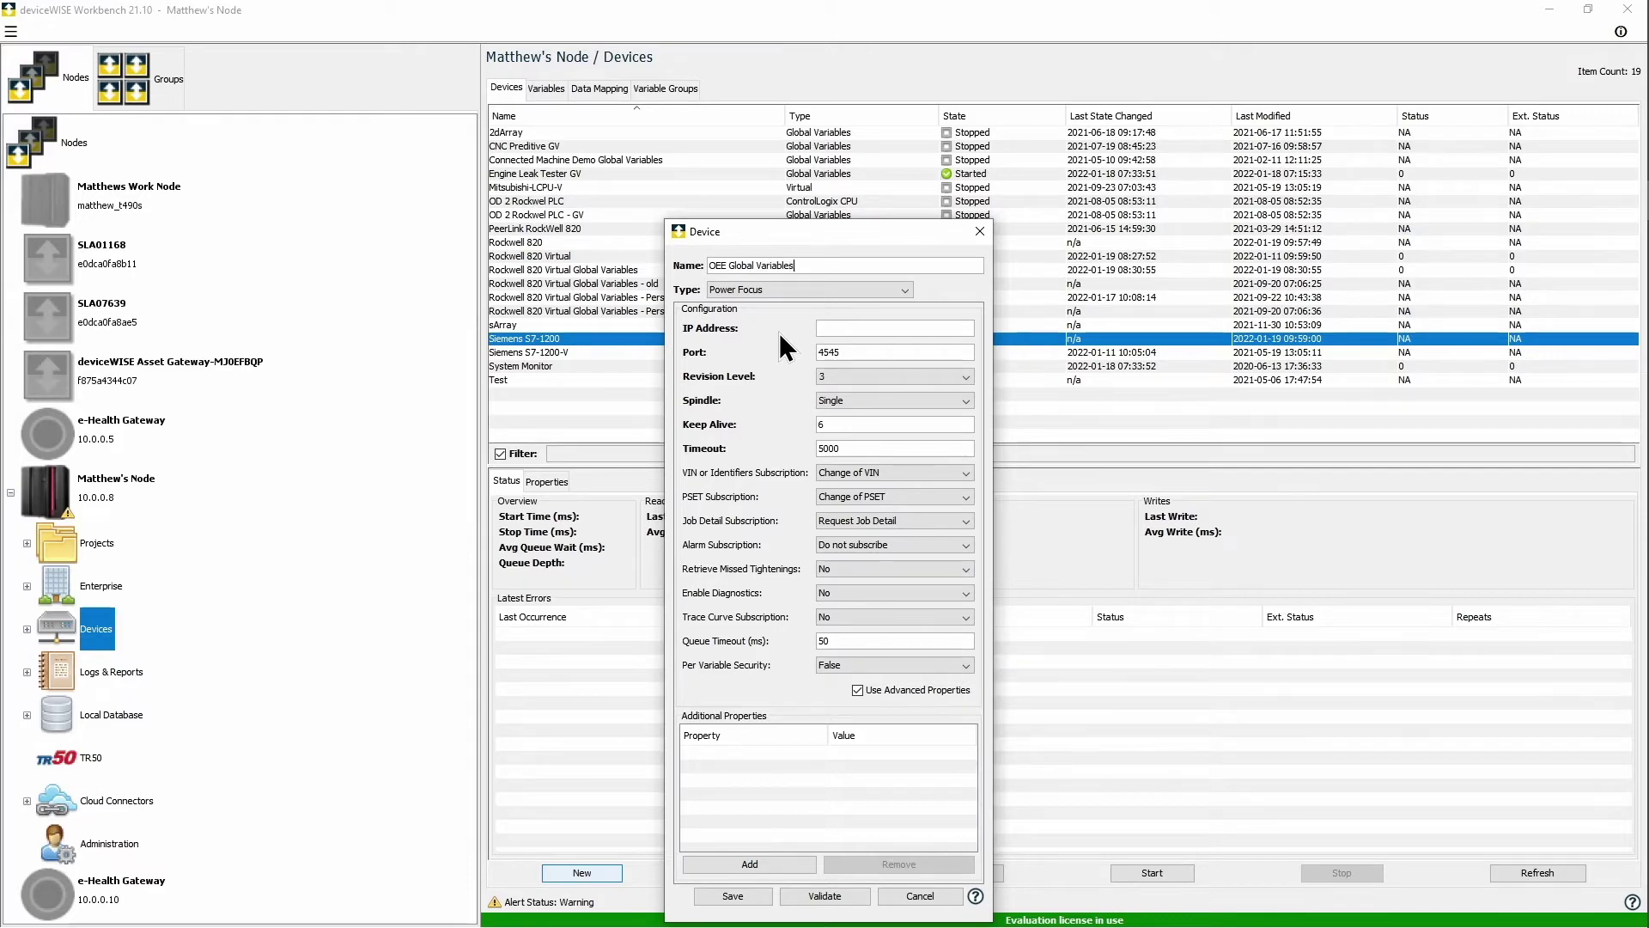
{"action": "left_click", "coordinate": [785, 292]}
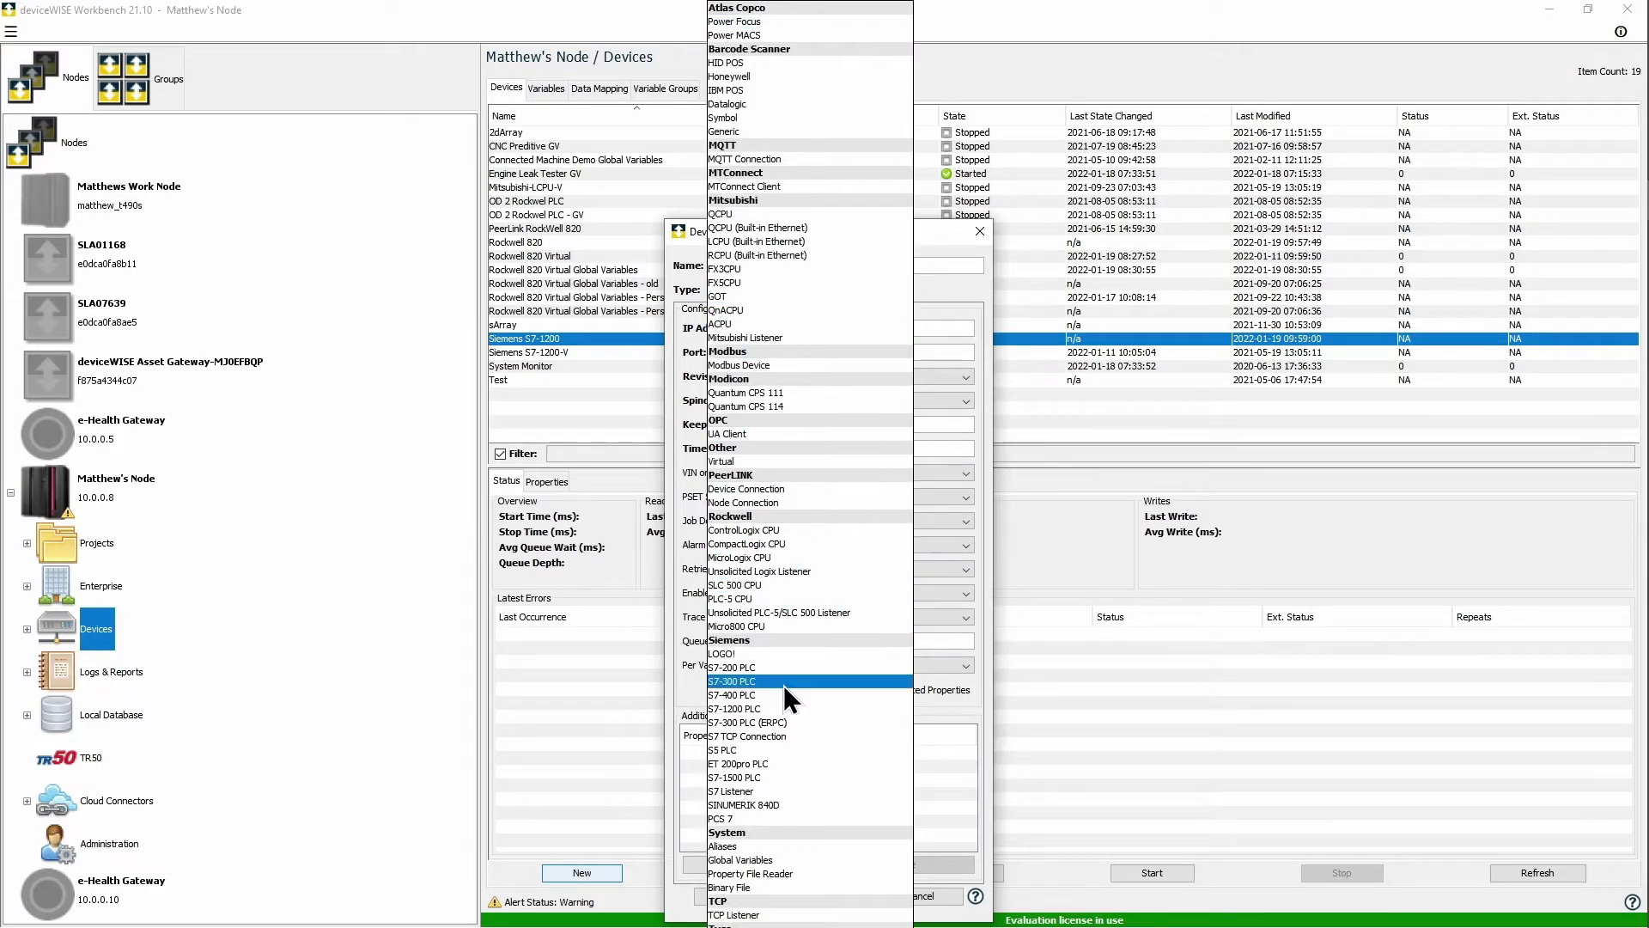
{"action": "left_click", "coordinate": [780, 859]}
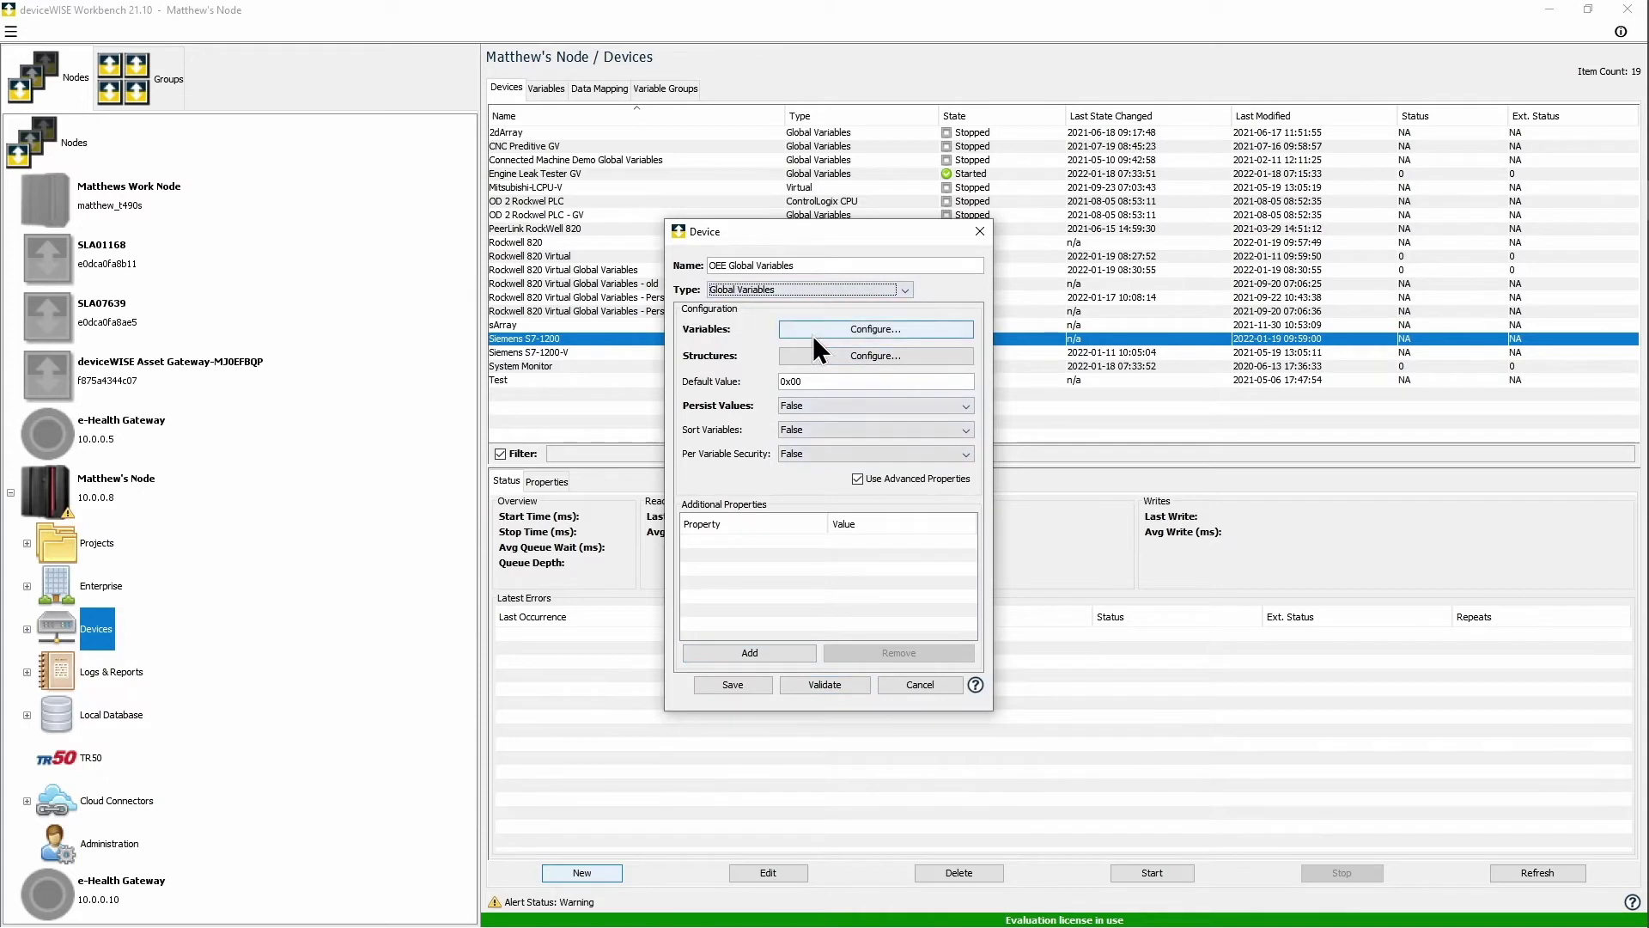
{"action": "left_click", "coordinate": [813, 335]}
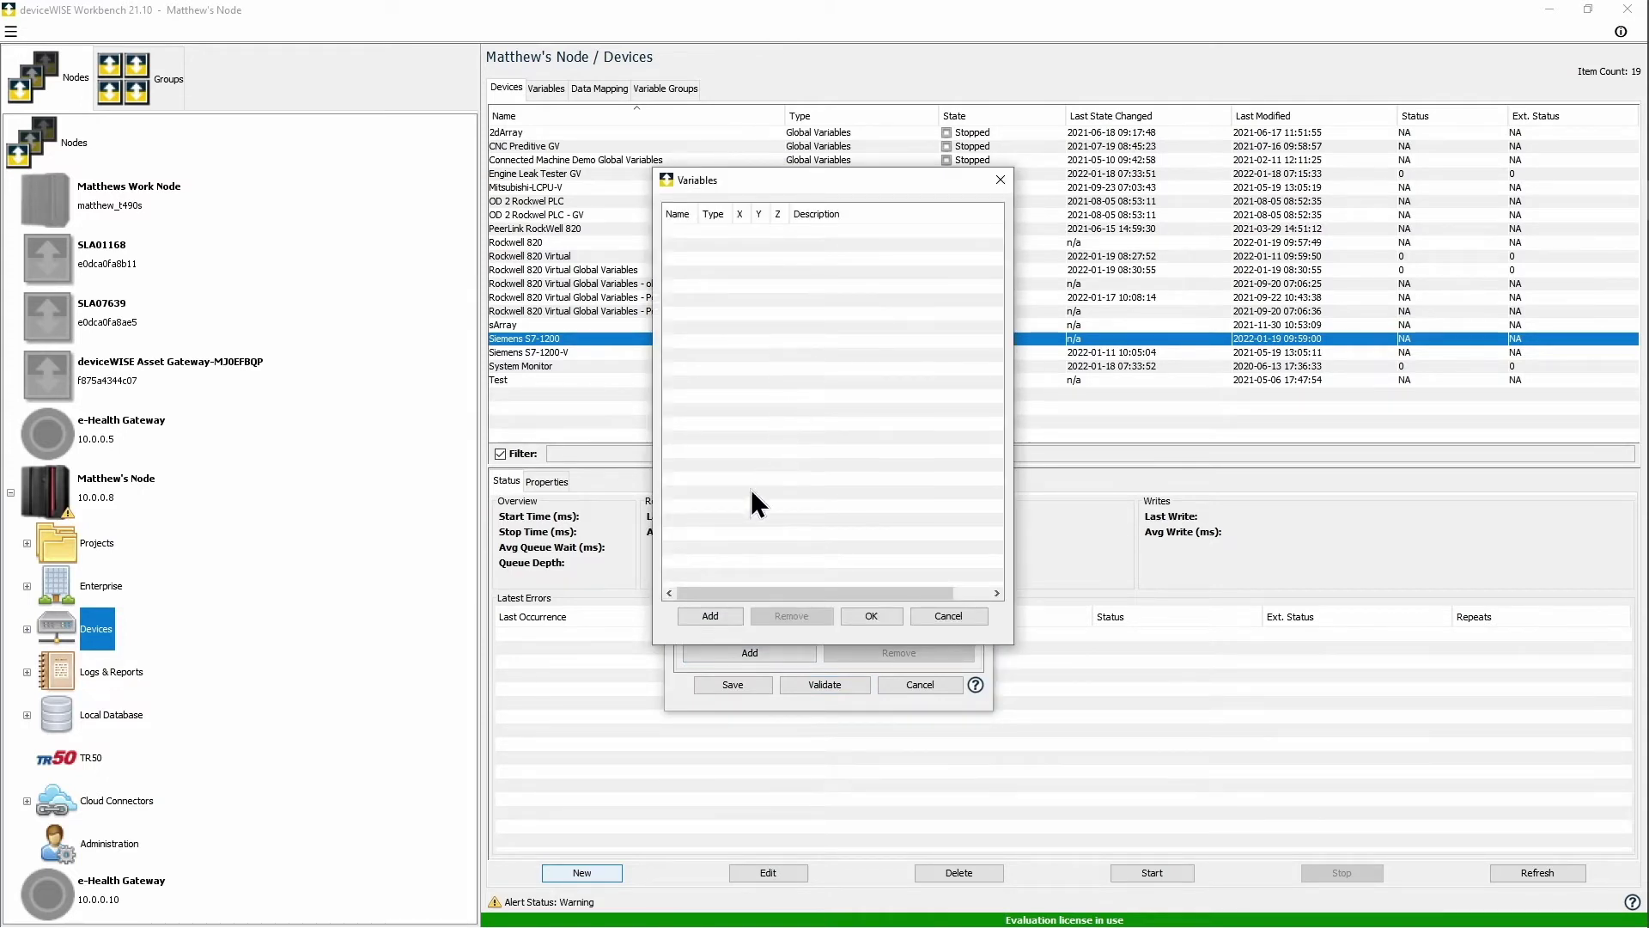
Step: Add the UINT8 variable Ideal Cycle Time
{"action": "left_click", "coordinate": [710, 615]}
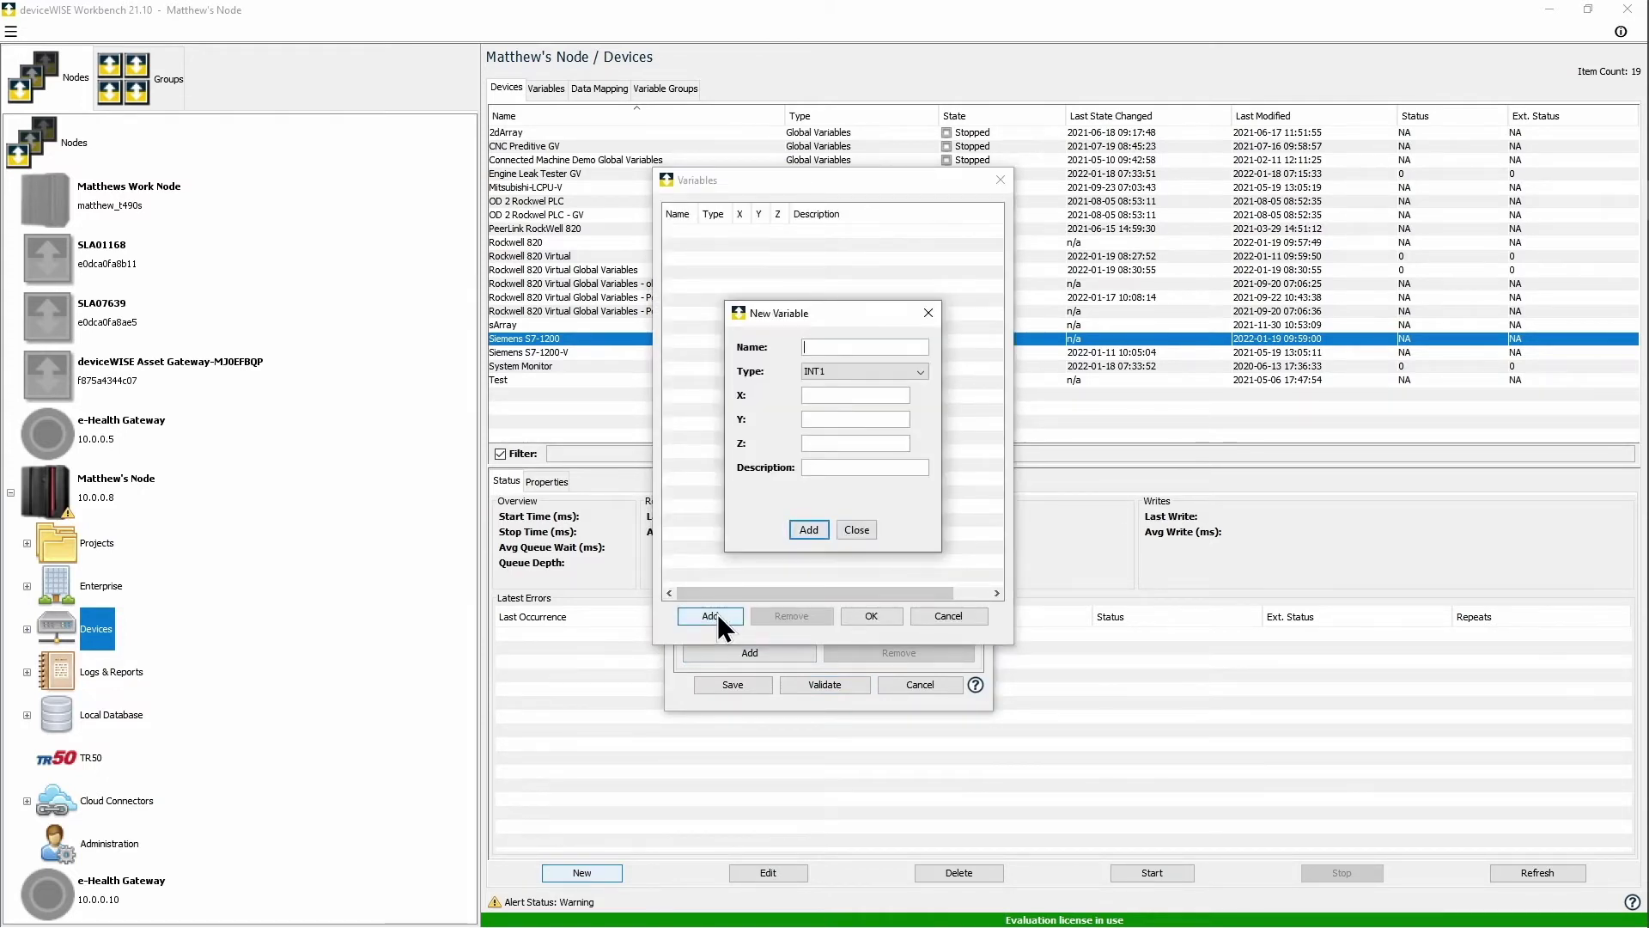
{"action": "type", "text": "Ideal Cycle Time"}
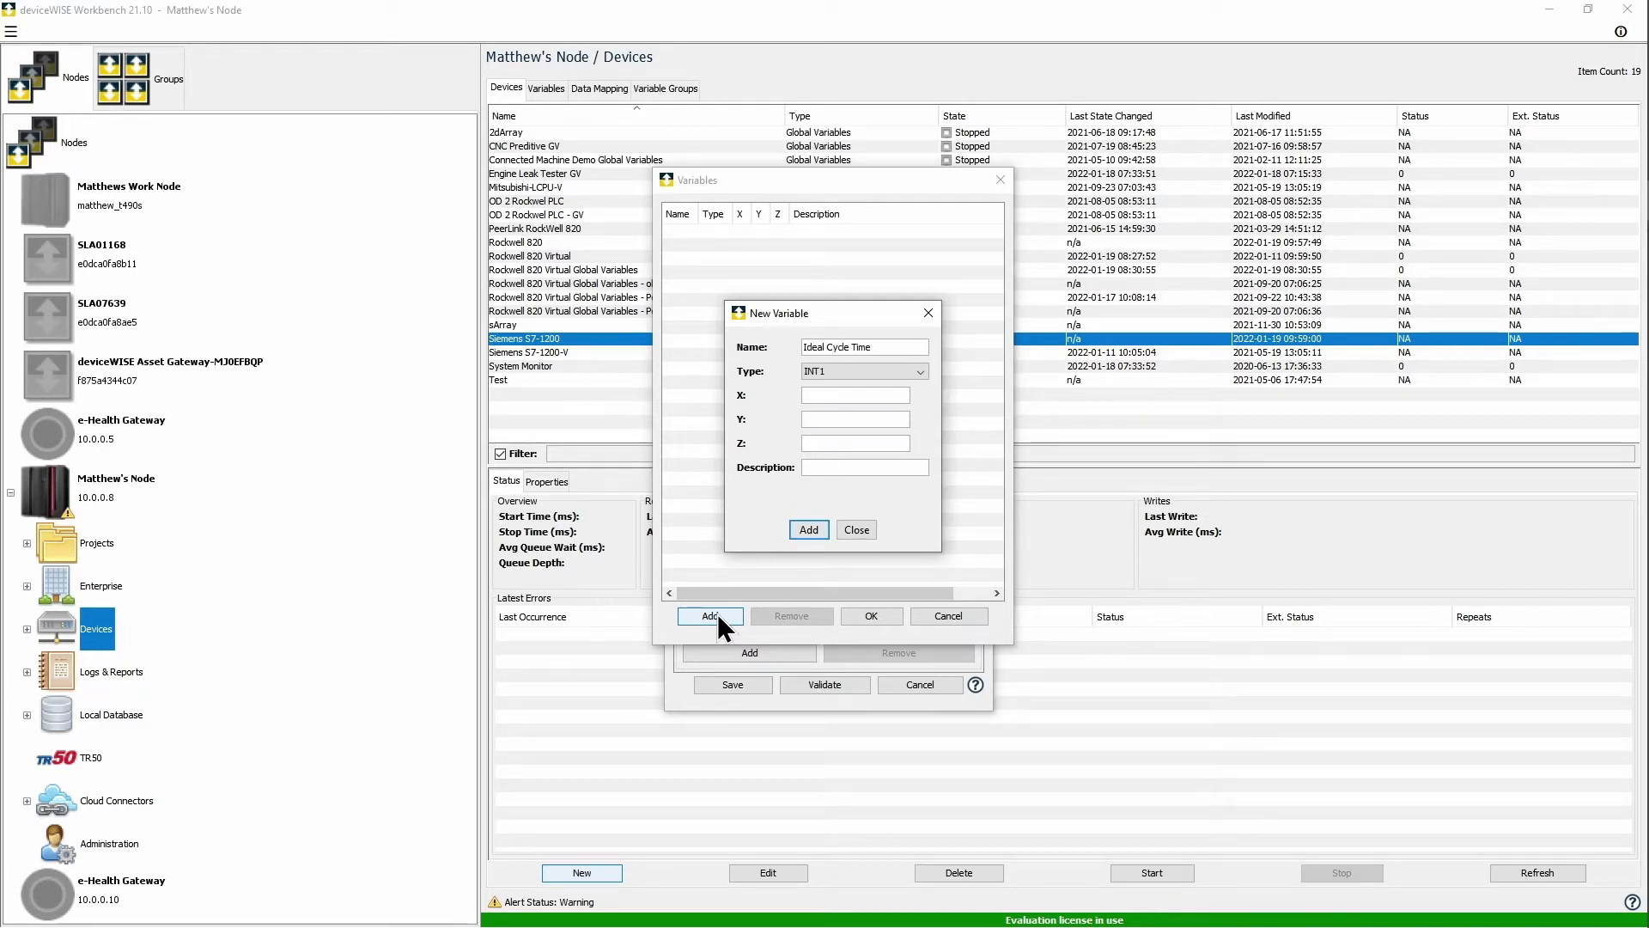
{"action": "left_click", "coordinate": [841, 373]}
{"action": "scroll", "coordinate": [841, 402], "scroll_direction": "down", "scroll_amount": 1}
{"action": "left_click", "coordinate": [856, 437]}
{"action": "left_click", "coordinate": [810, 527]}
Step: Add UINT8 variables Planned Production Time, Run Time and Total Count
{"action": "left_click_drag", "start_coordinate": [875, 347], "coordinate": [796, 349]}
{"action": "key", "text": "BackSpace"}
{"action": "type", "text": "Planned"}
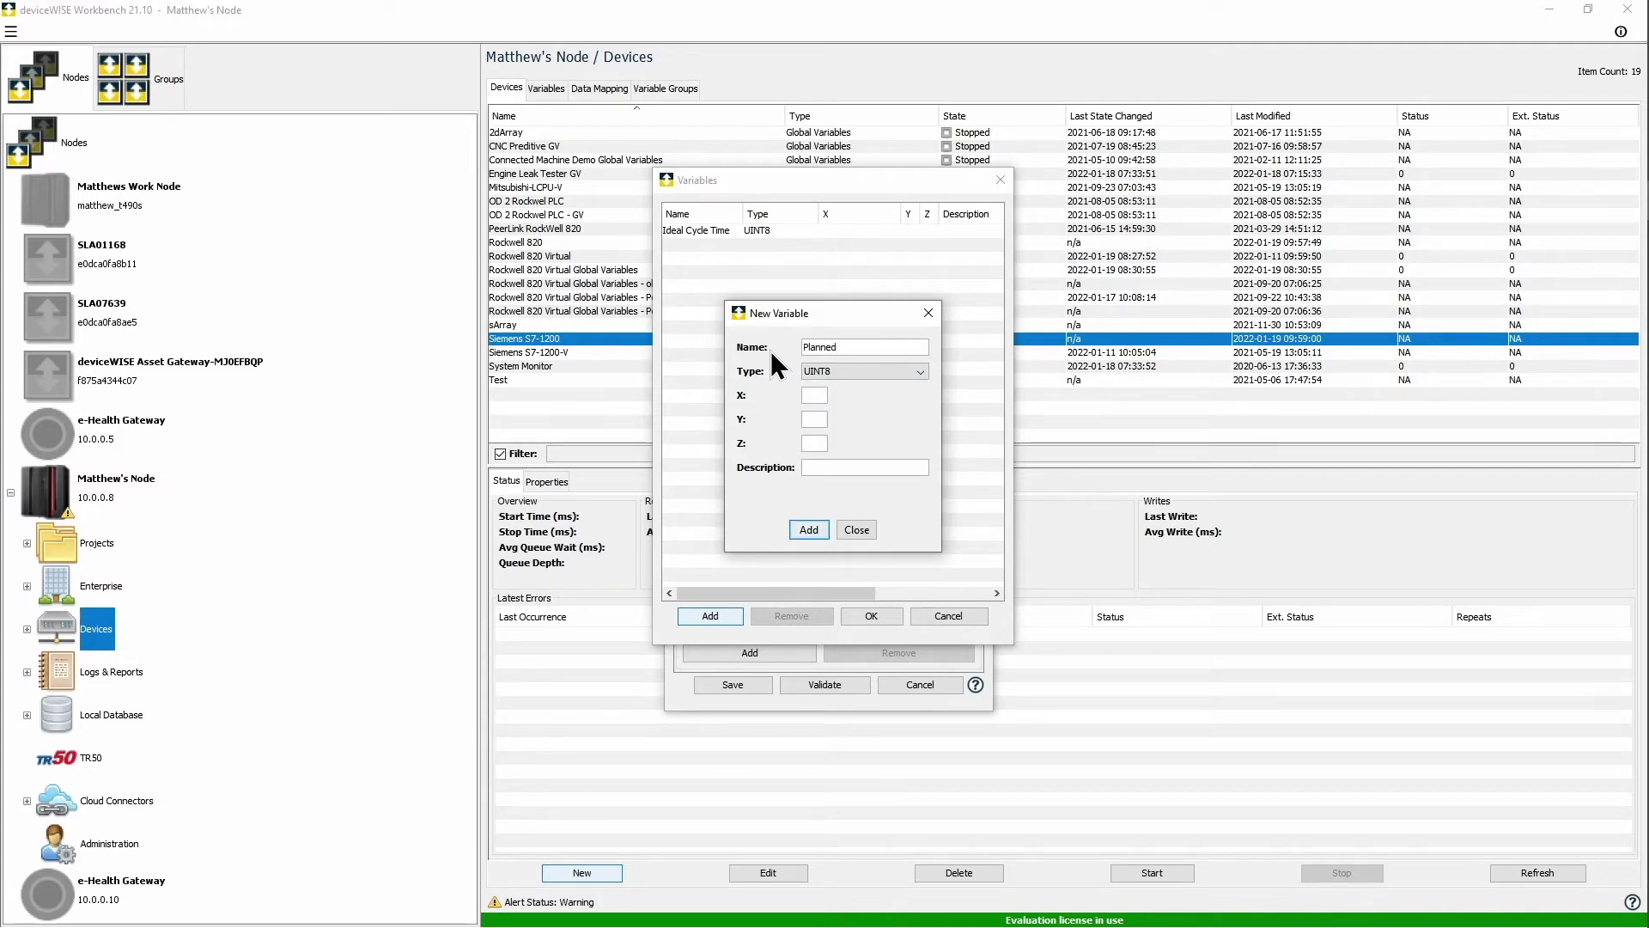
{"action": "type", "text": " Production Time"}
{"action": "left_click", "coordinate": [816, 522]}
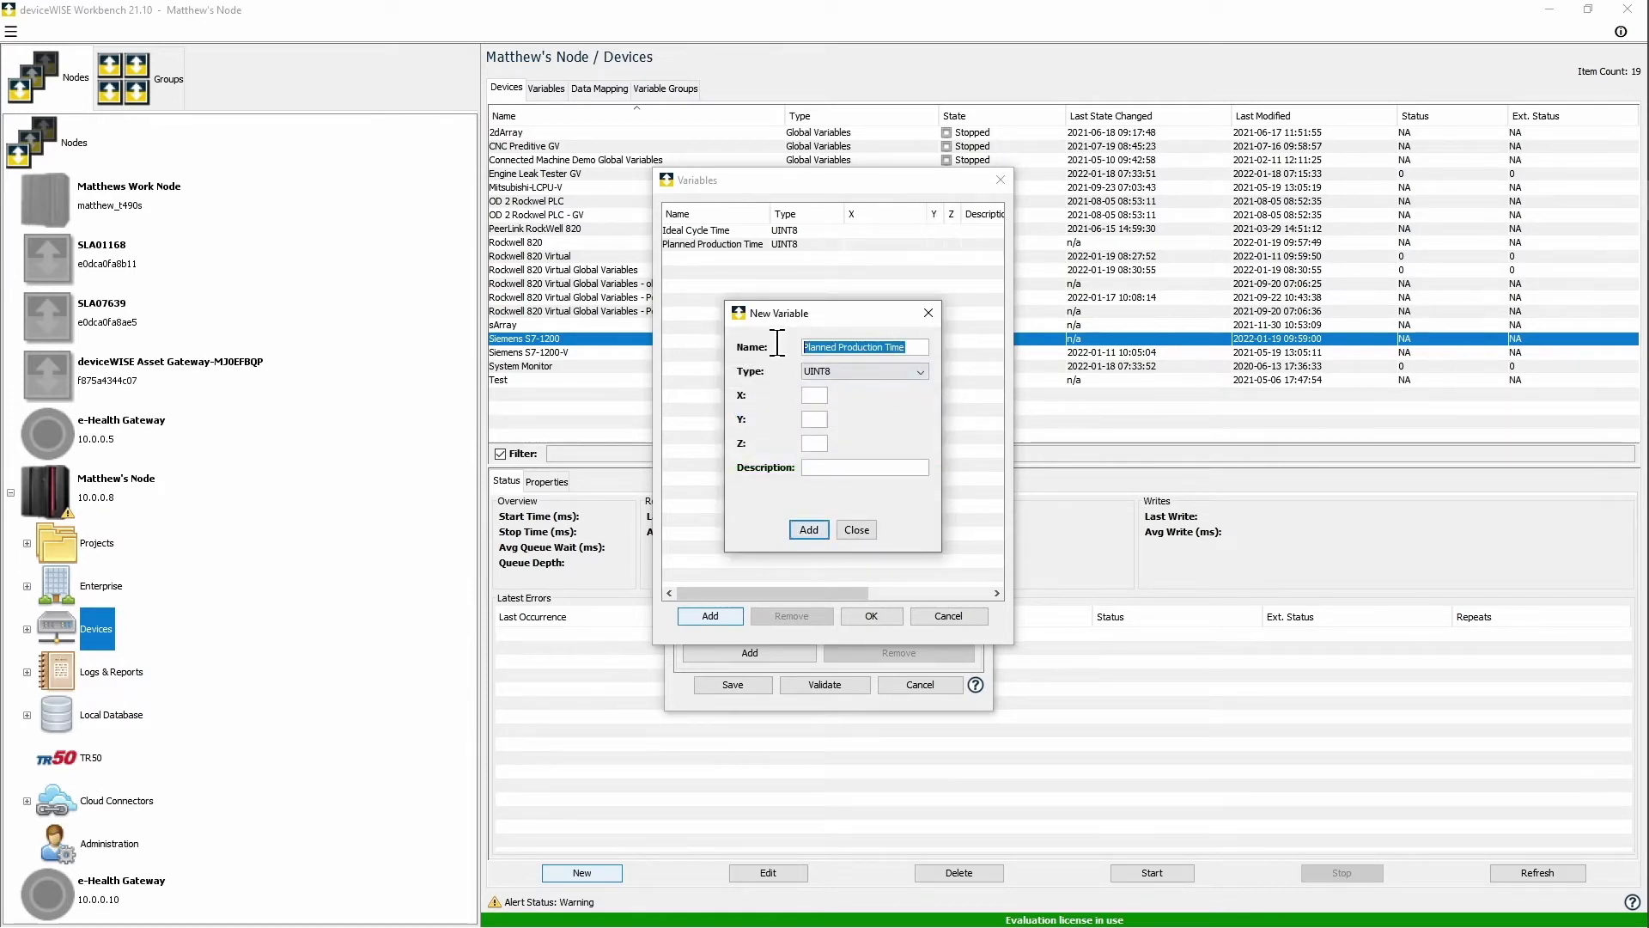
{"action": "key", "text": "BackSpace"}
{"action": "type", "text": "Run Time"}
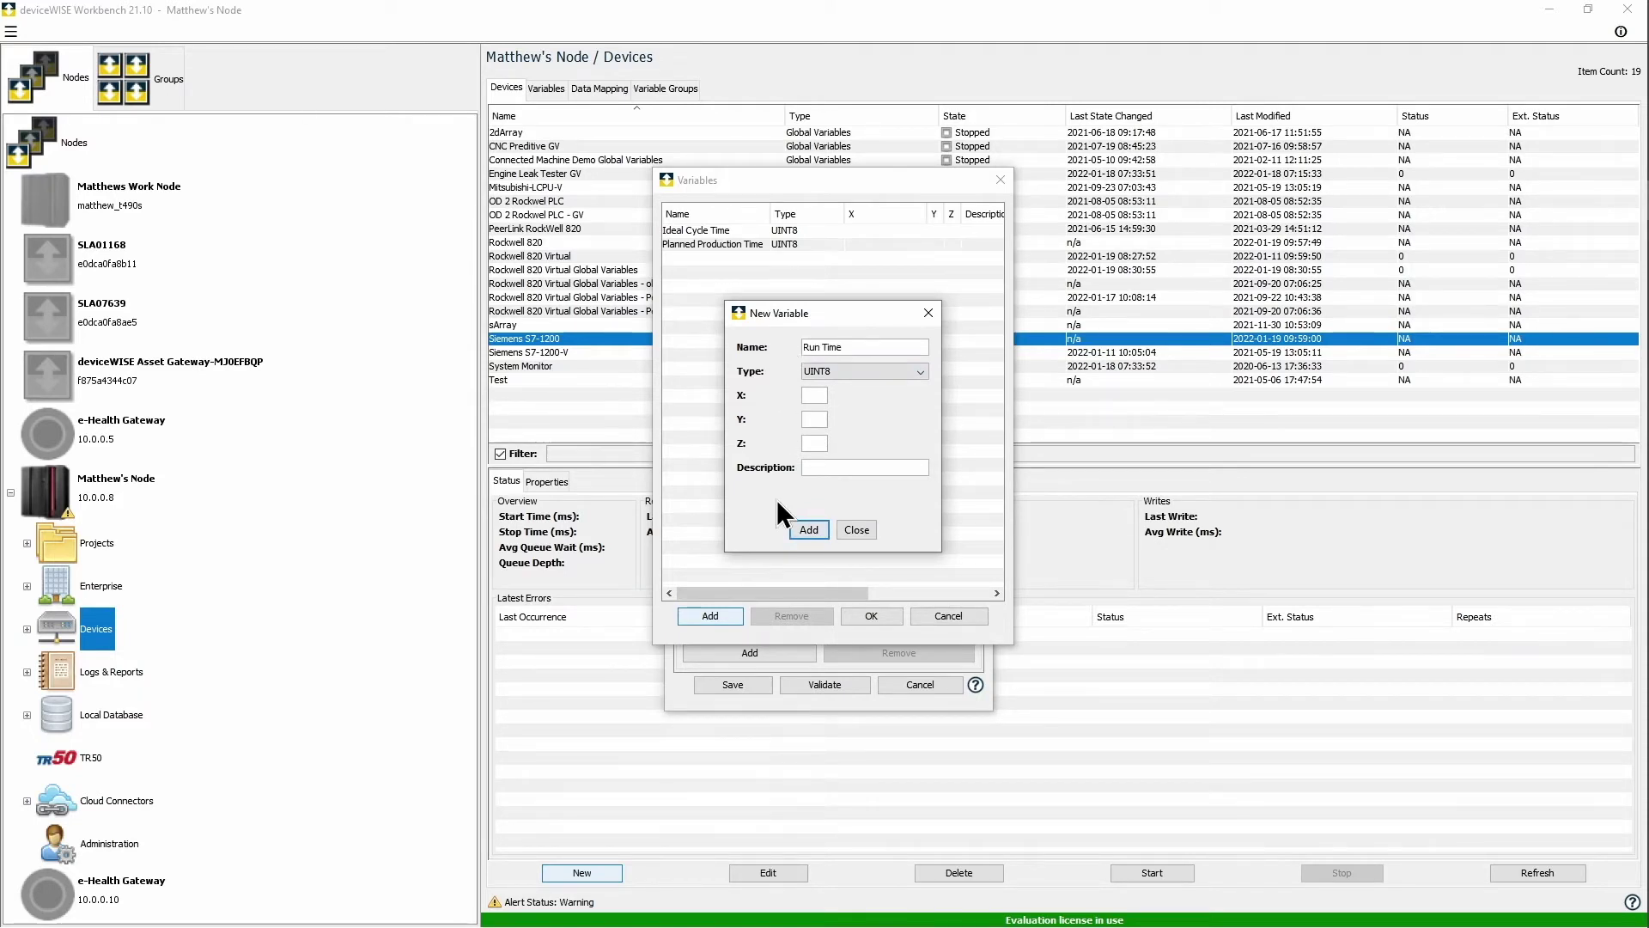
{"action": "left_click", "coordinate": [808, 529]}
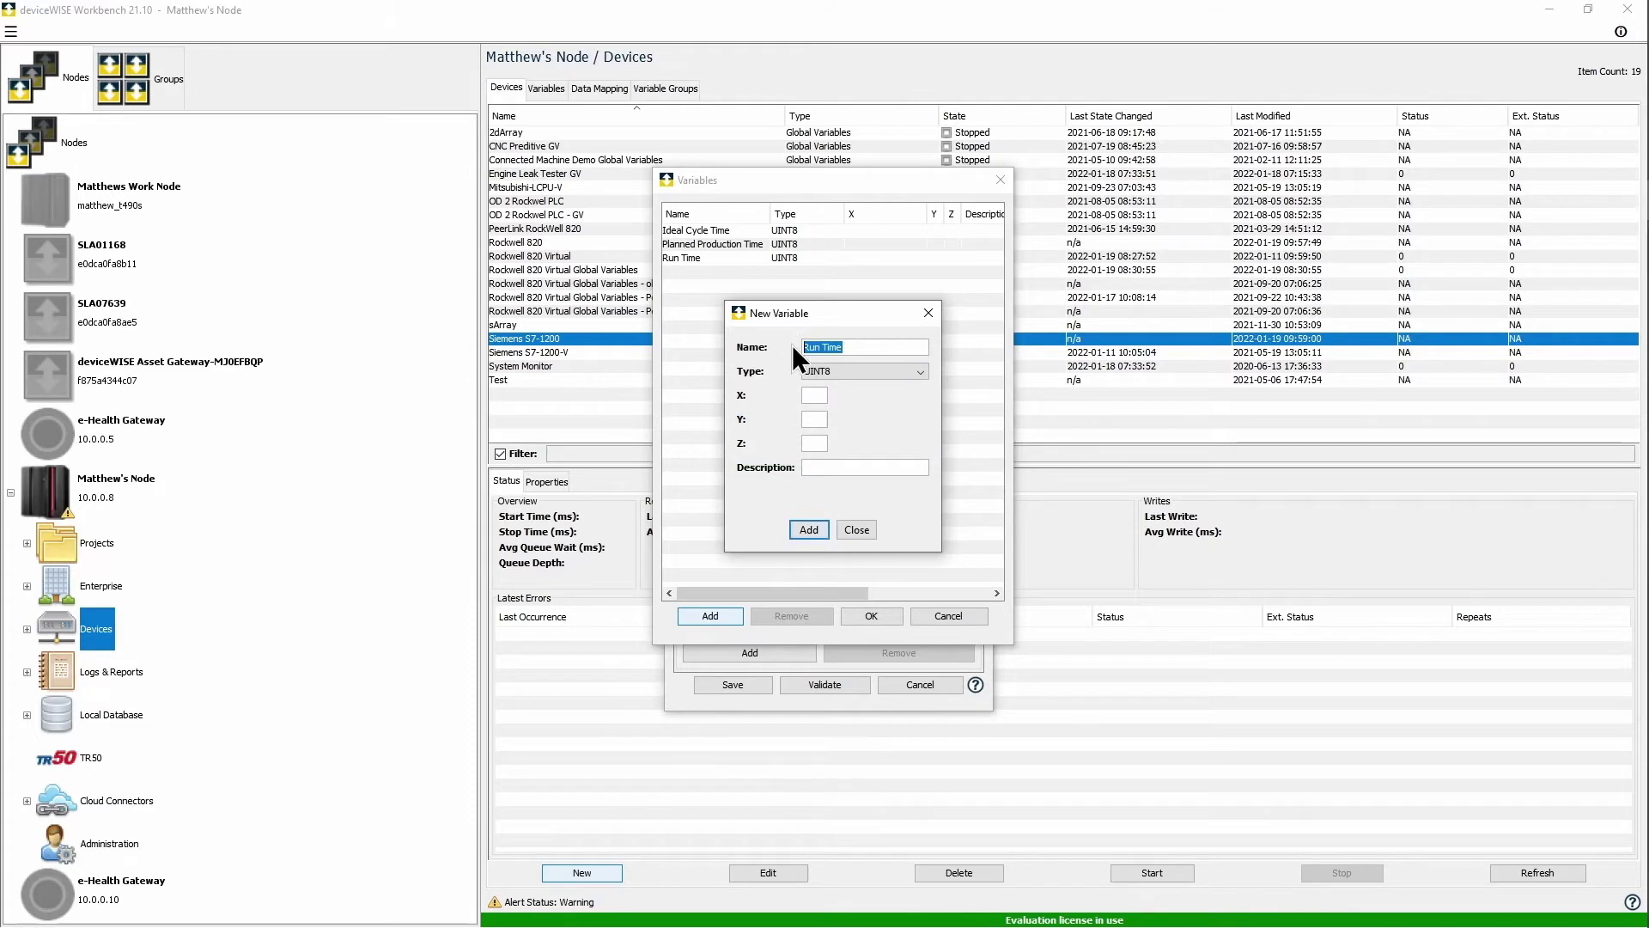
{"action": "key", "text": "BackSpace"}
{"action": "type", "text": "To"}
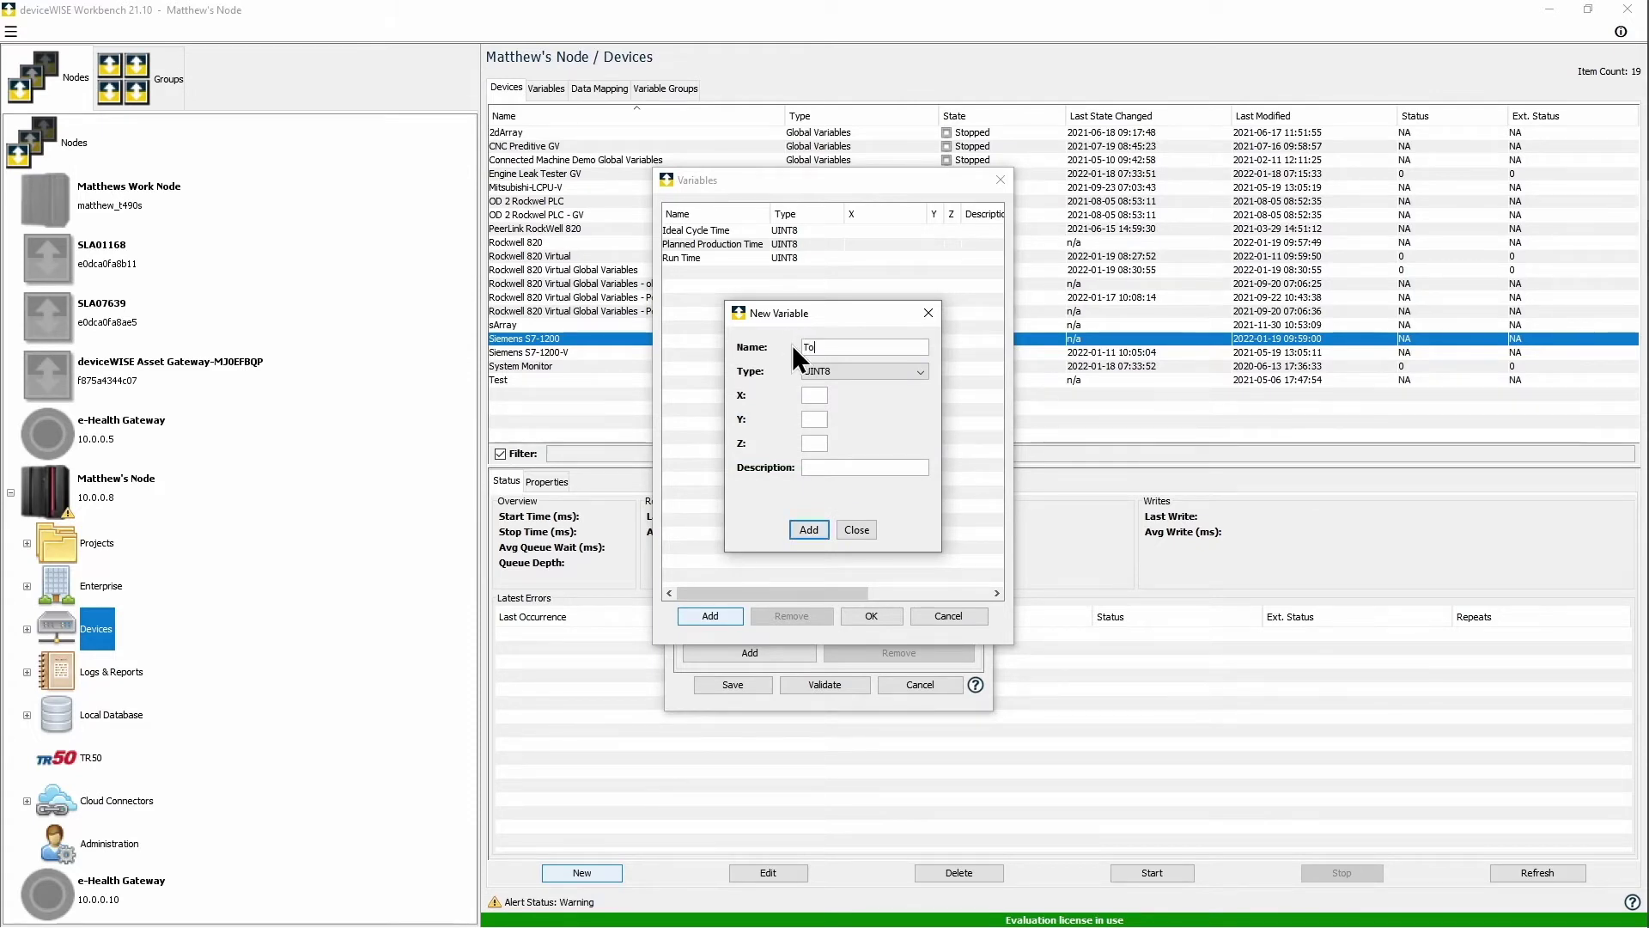
{"action": "type", "text": "tal Count"}
{"action": "left_click", "coordinate": [811, 532]}
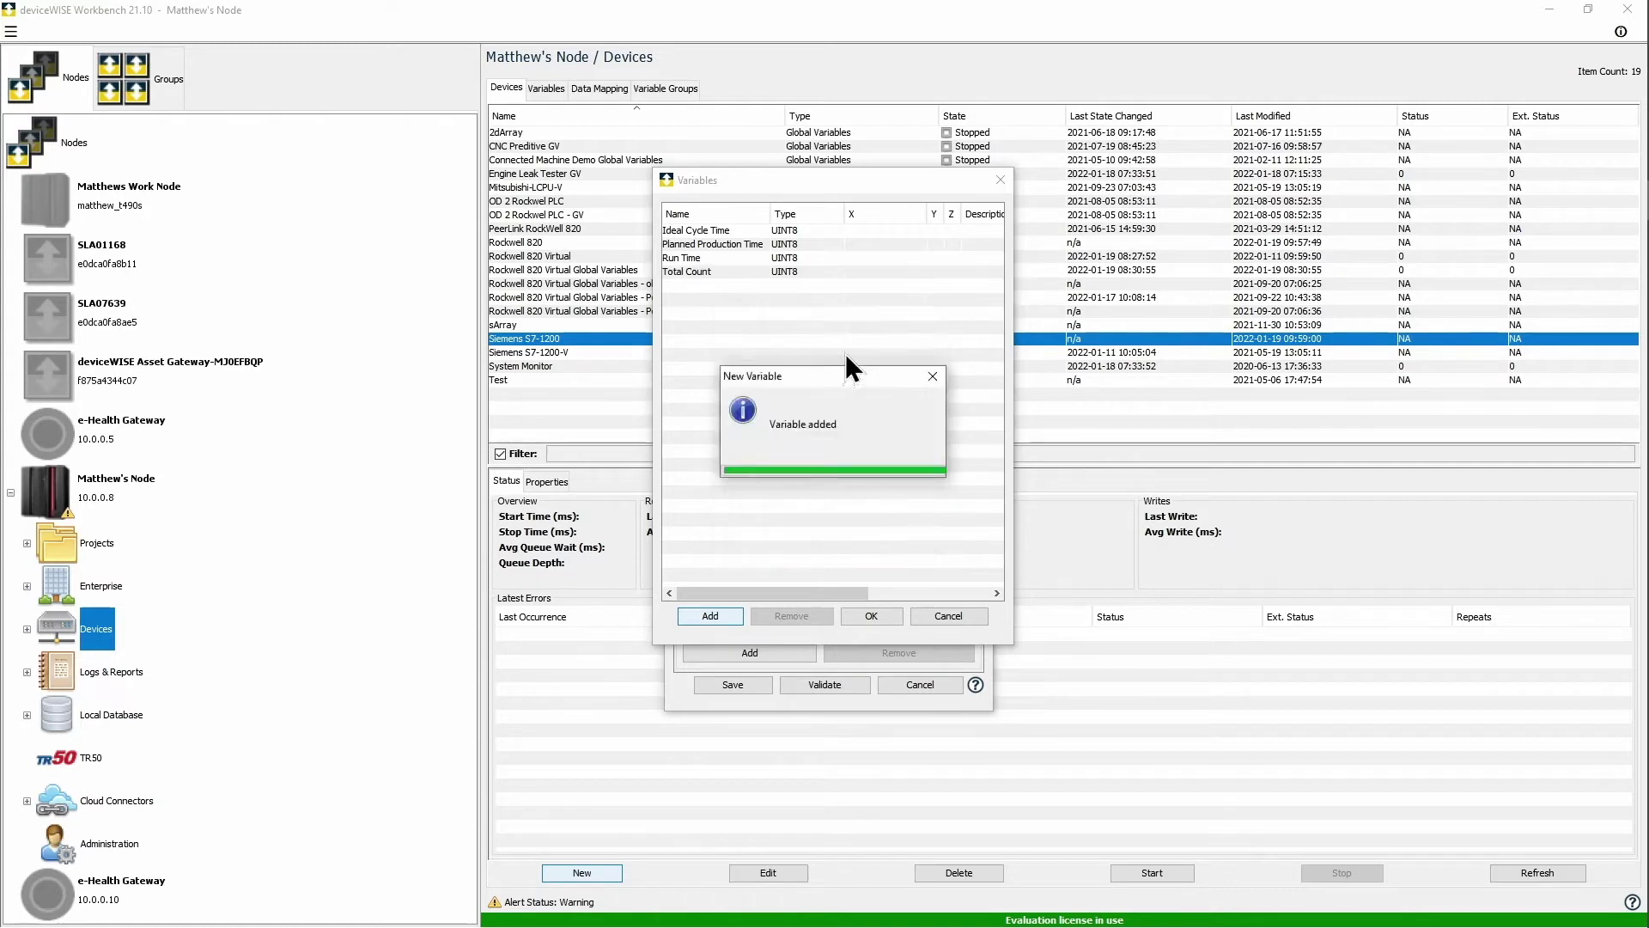
Step: Add UINT8 variables Good Count, Bad Count and Stop Time Count, then enter the name Performance
{"action": "double_click", "coordinate": [812, 346]}
{"action": "type", "text": "GoodCount"}
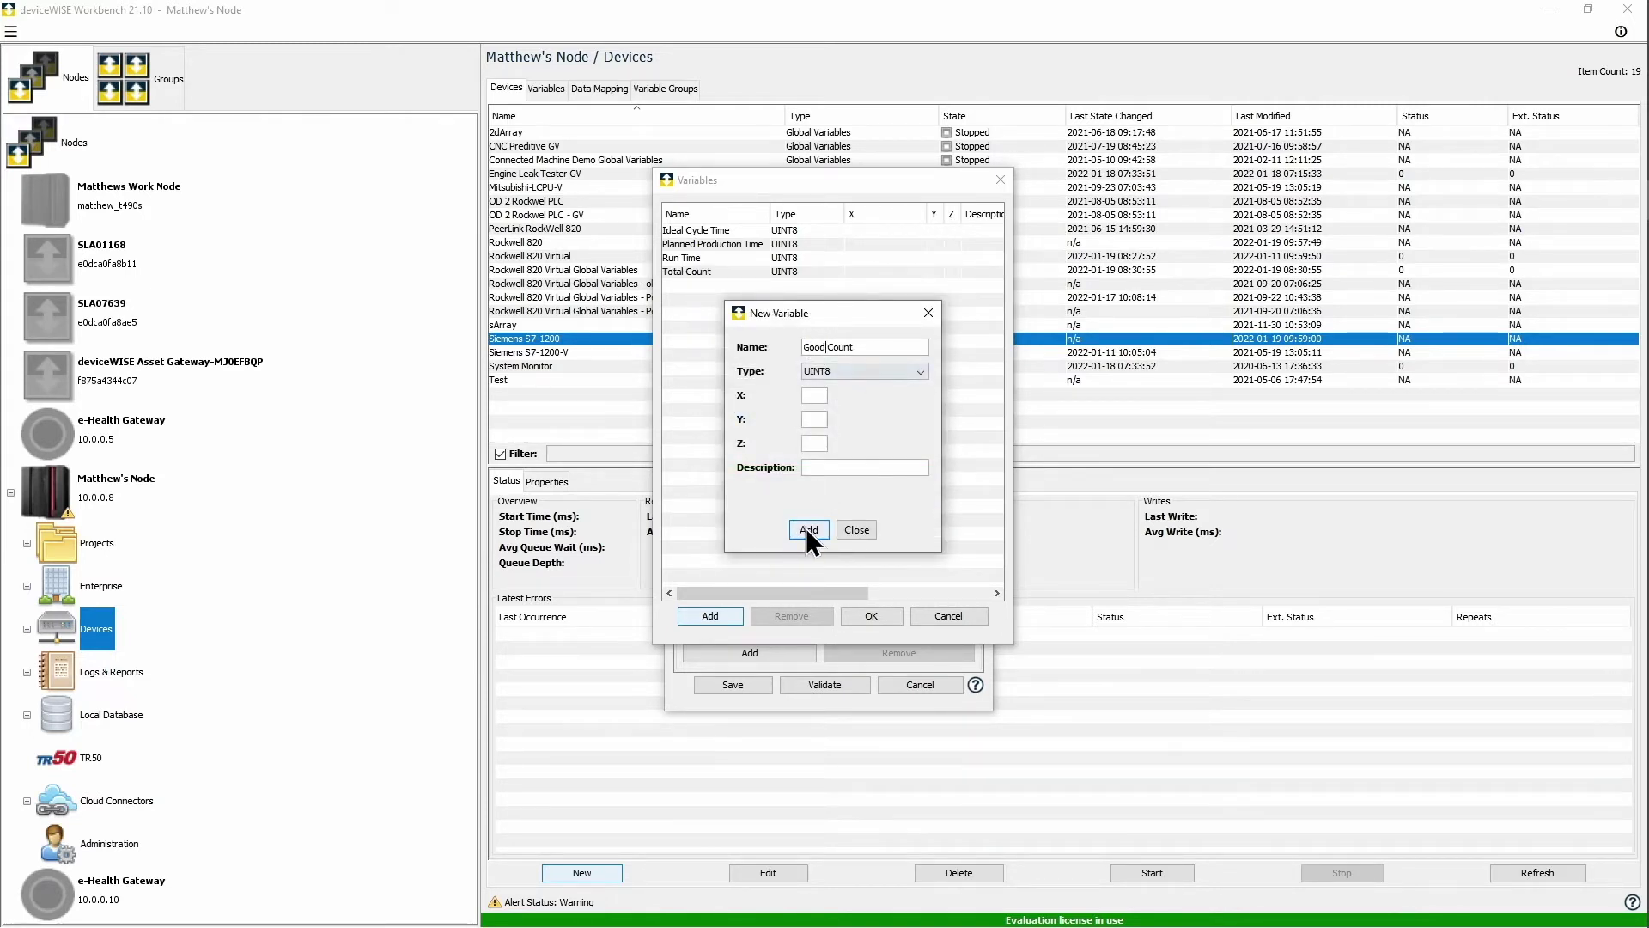
{"action": "left_click", "coordinate": [806, 528]}
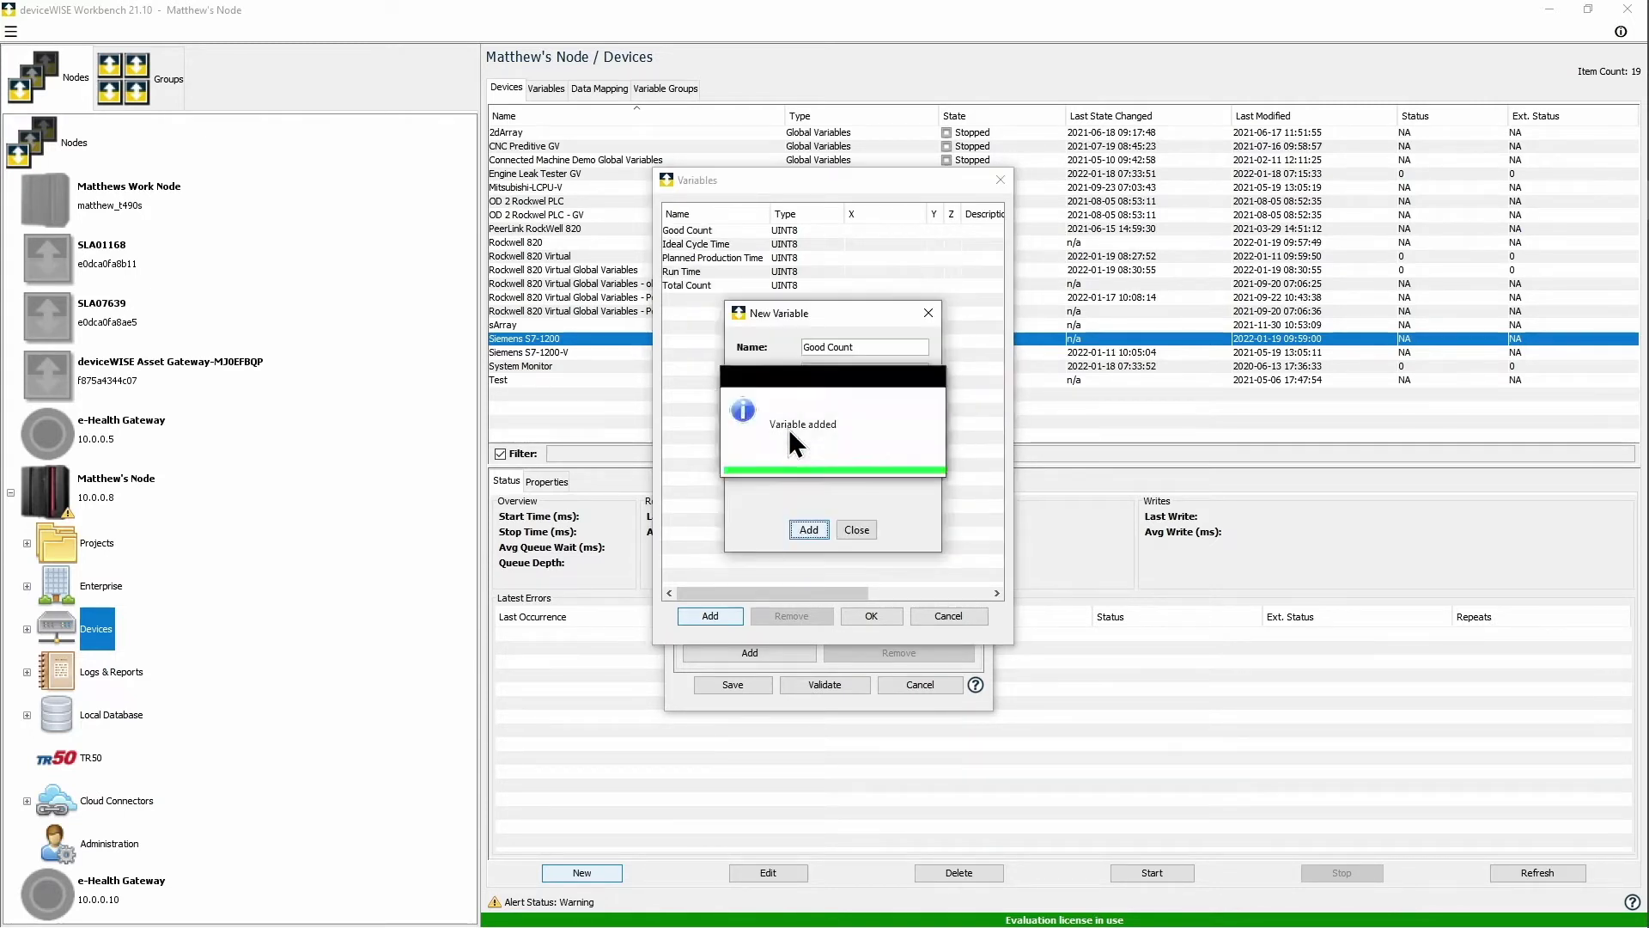
{"action": "double_click", "coordinate": [812, 346]}
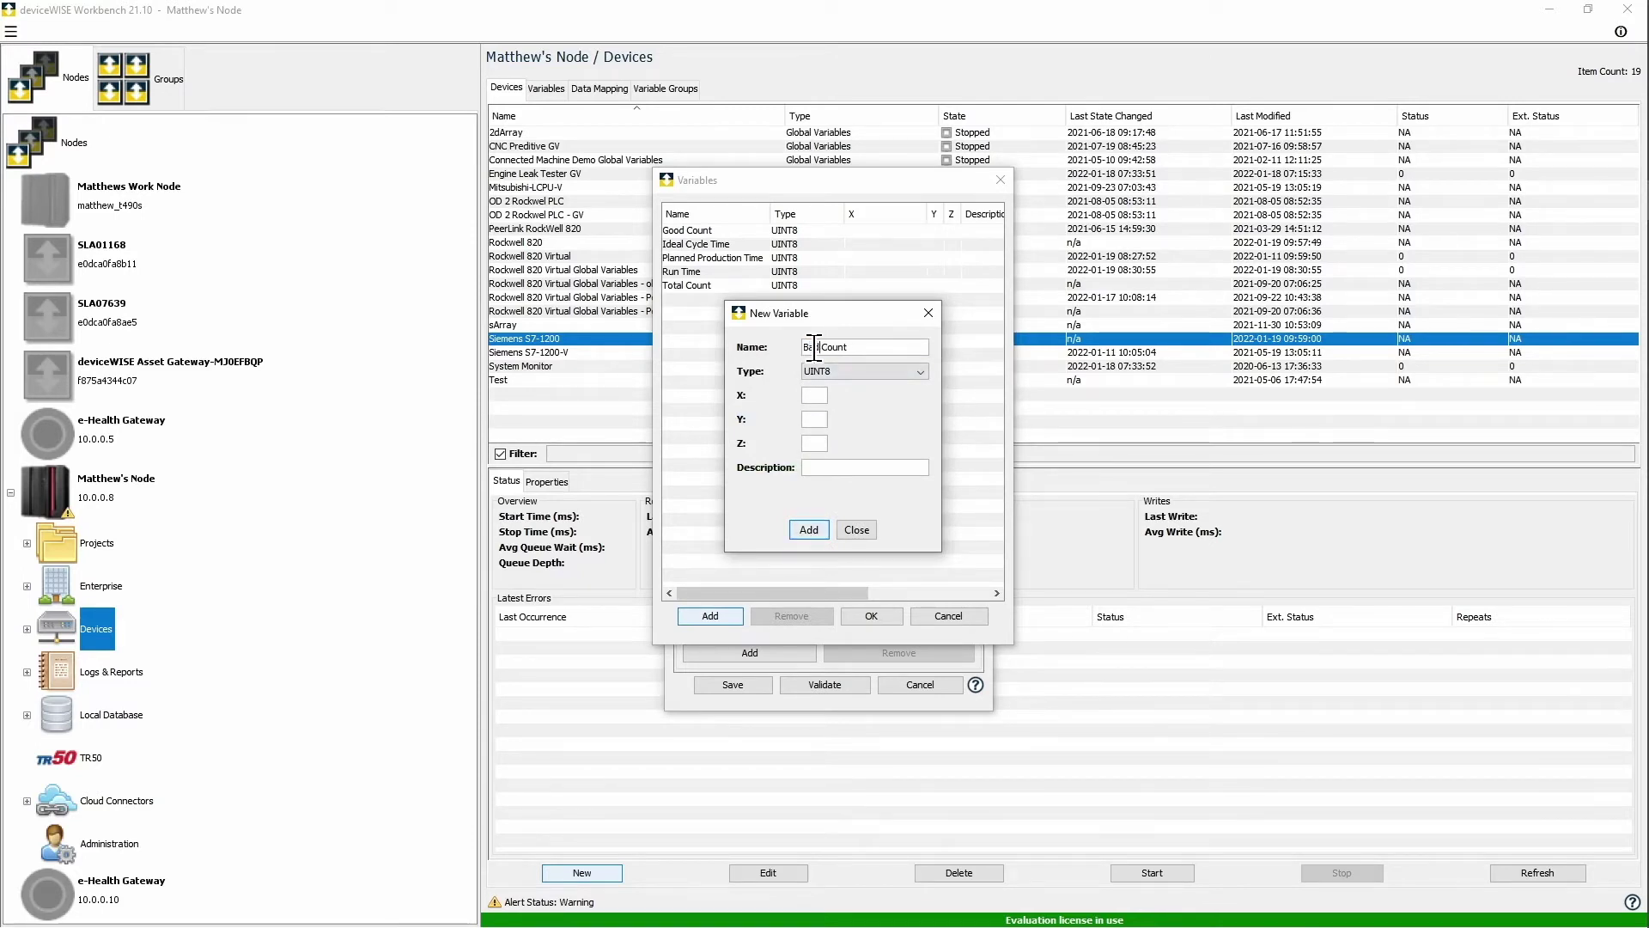
{"action": "type", "text": "Bad"}
{"action": "left_click", "coordinate": [829, 529]}
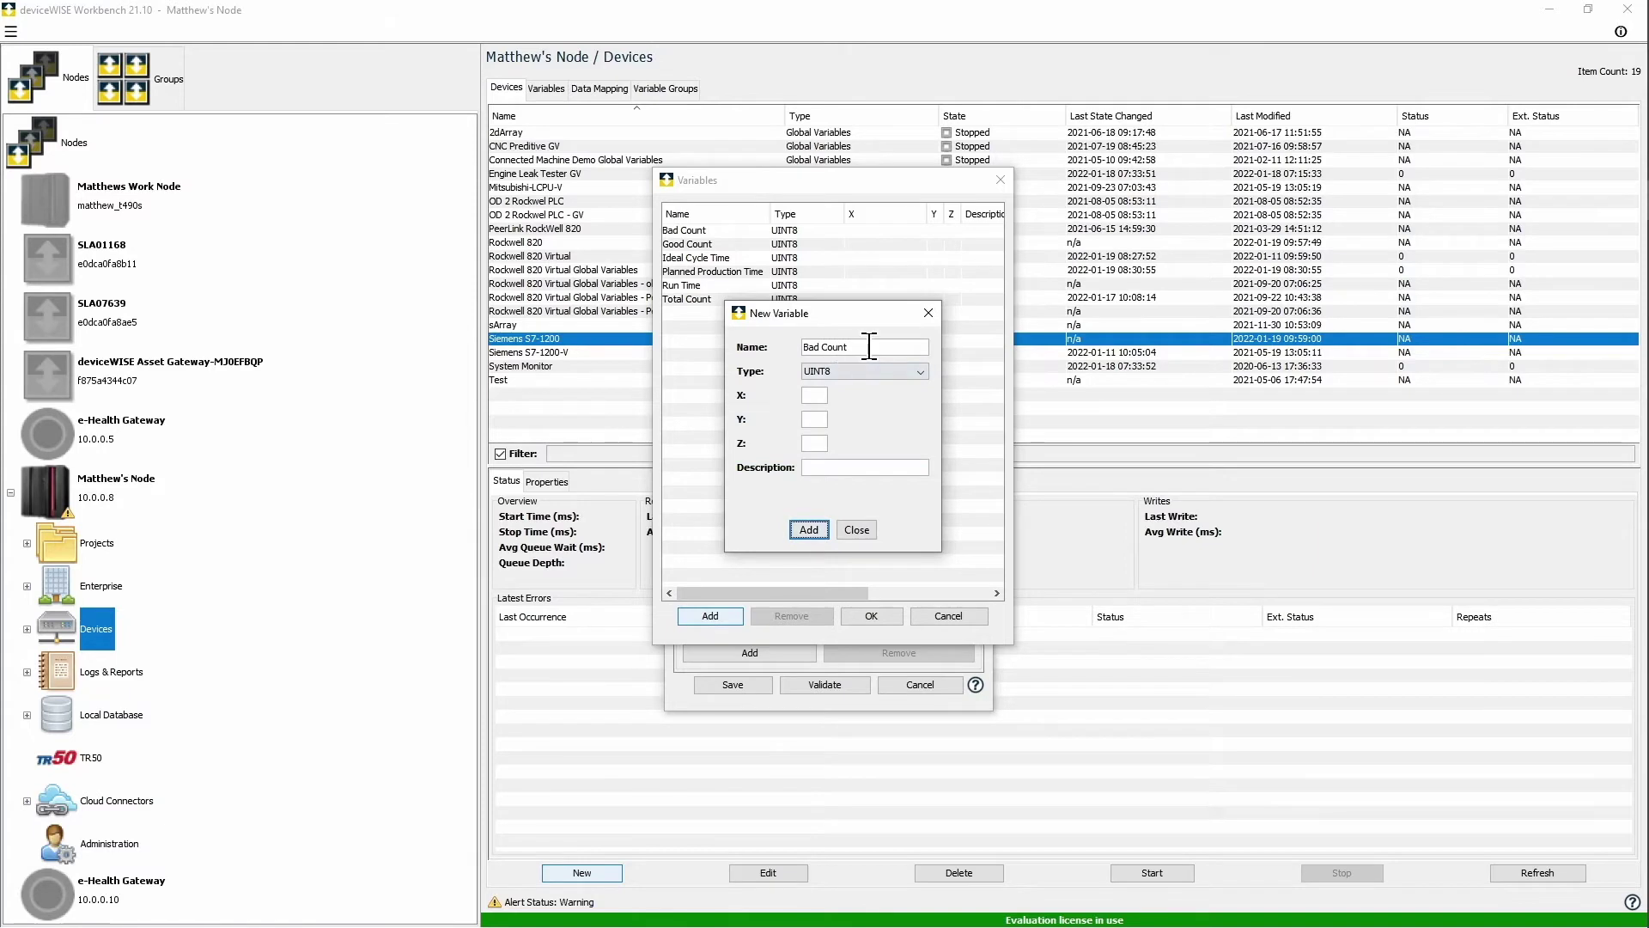
{"action": "left_click_drag", "start_coordinate": [872, 345], "coordinate": [790, 344]}
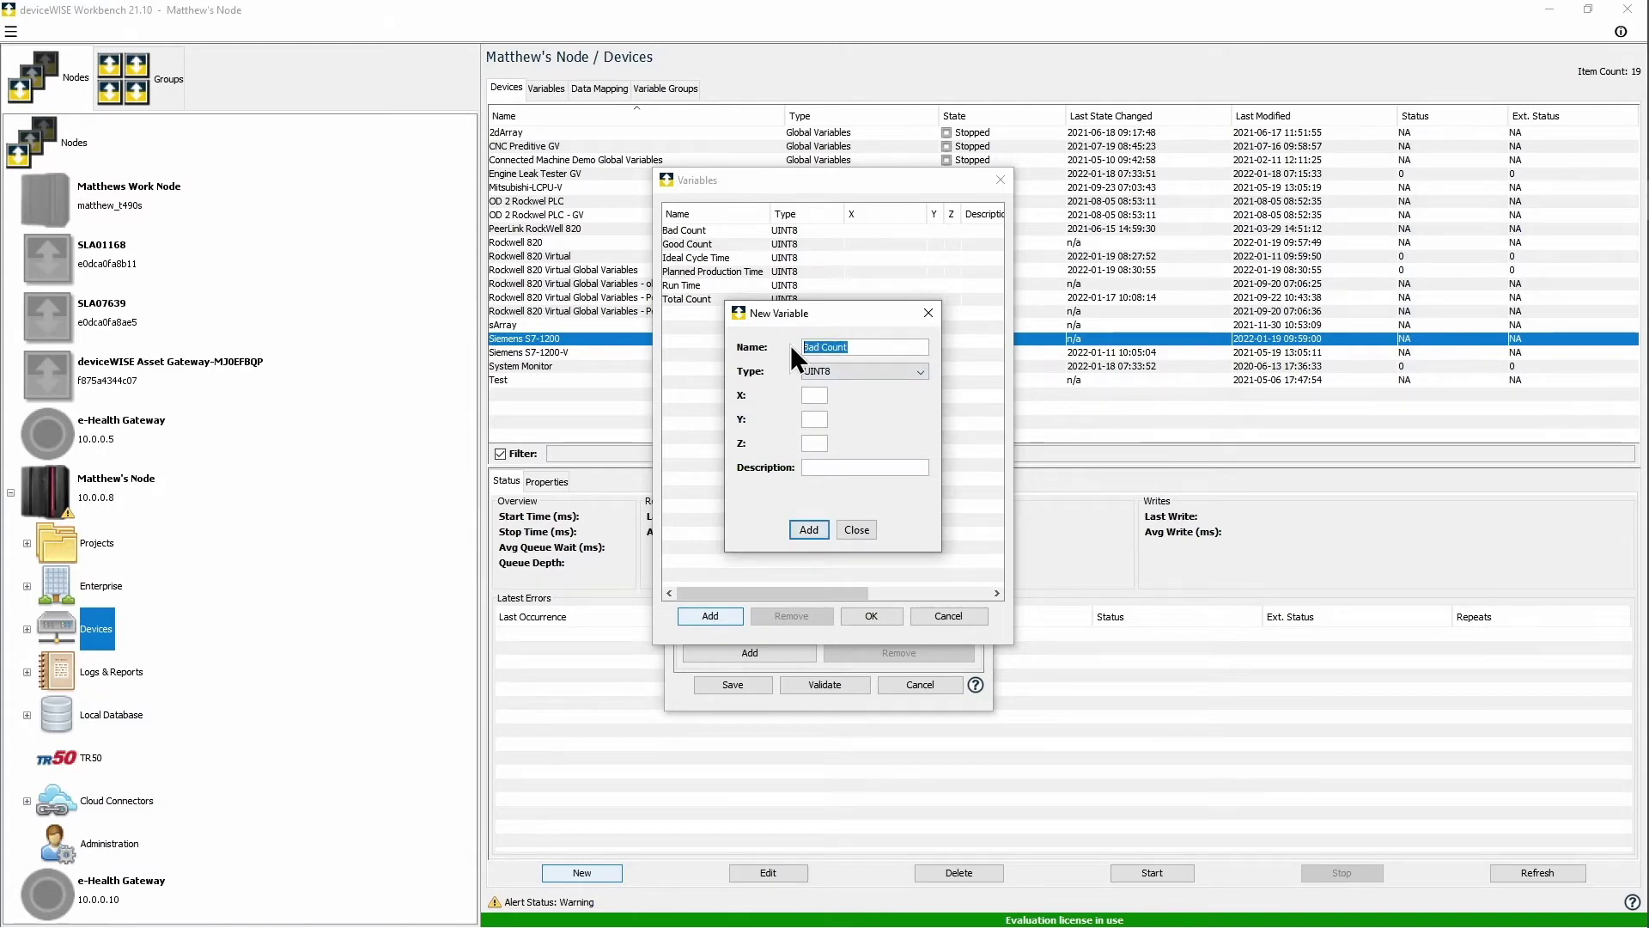
{"action": "type", "text": "Stop Time"}
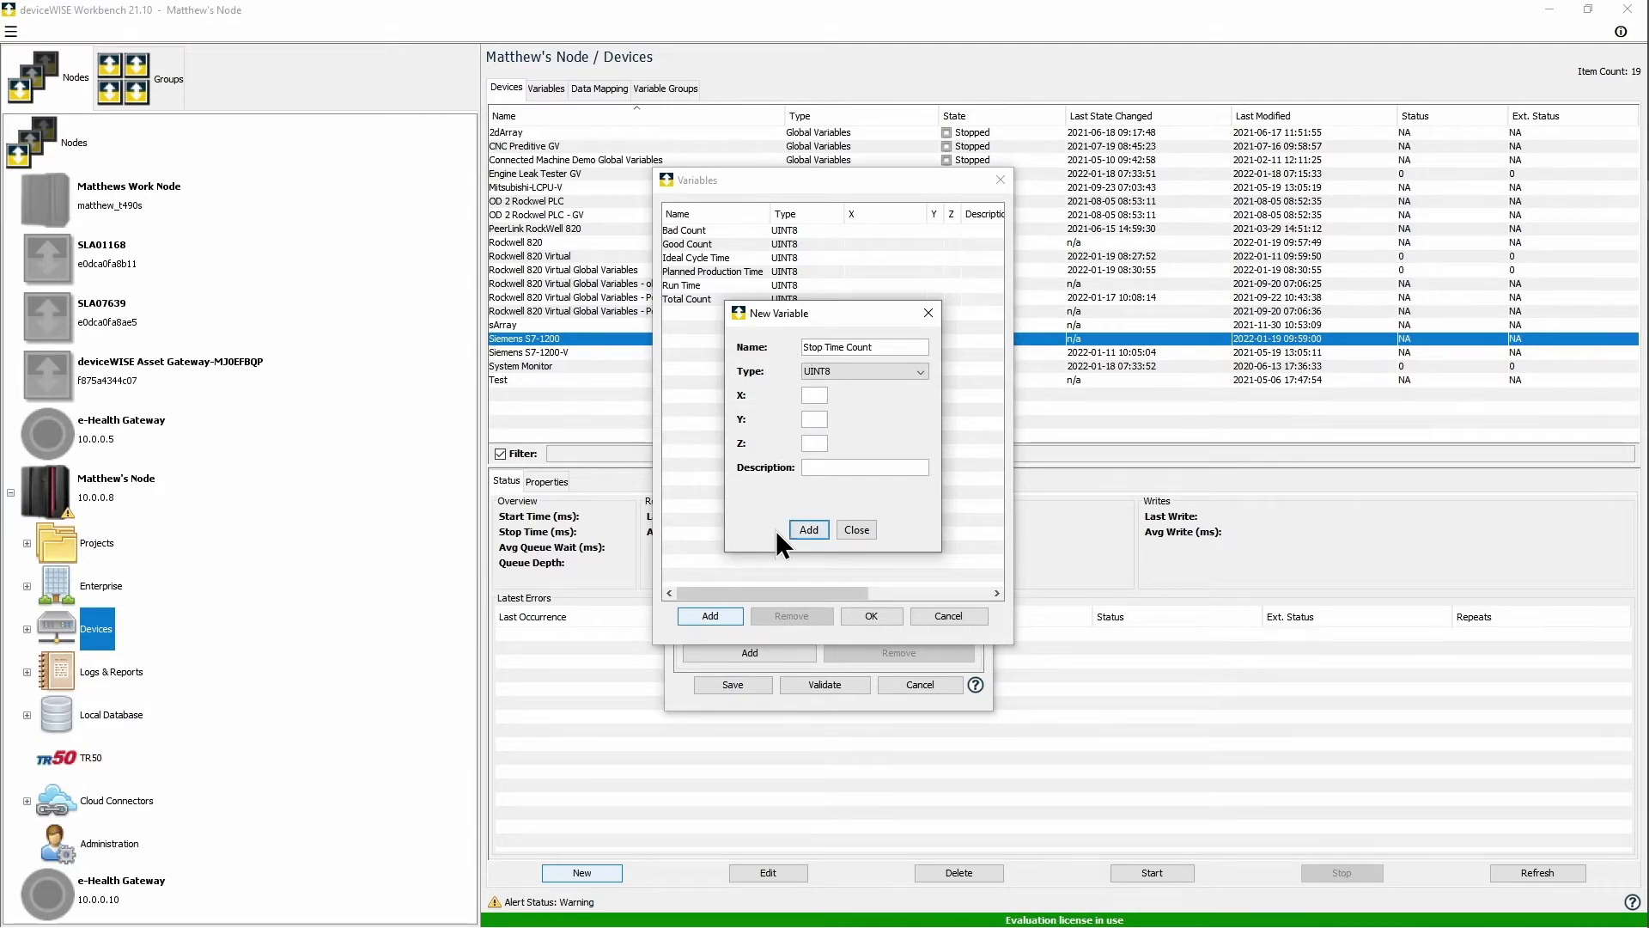
{"action": "left_click", "coordinate": [806, 531]}
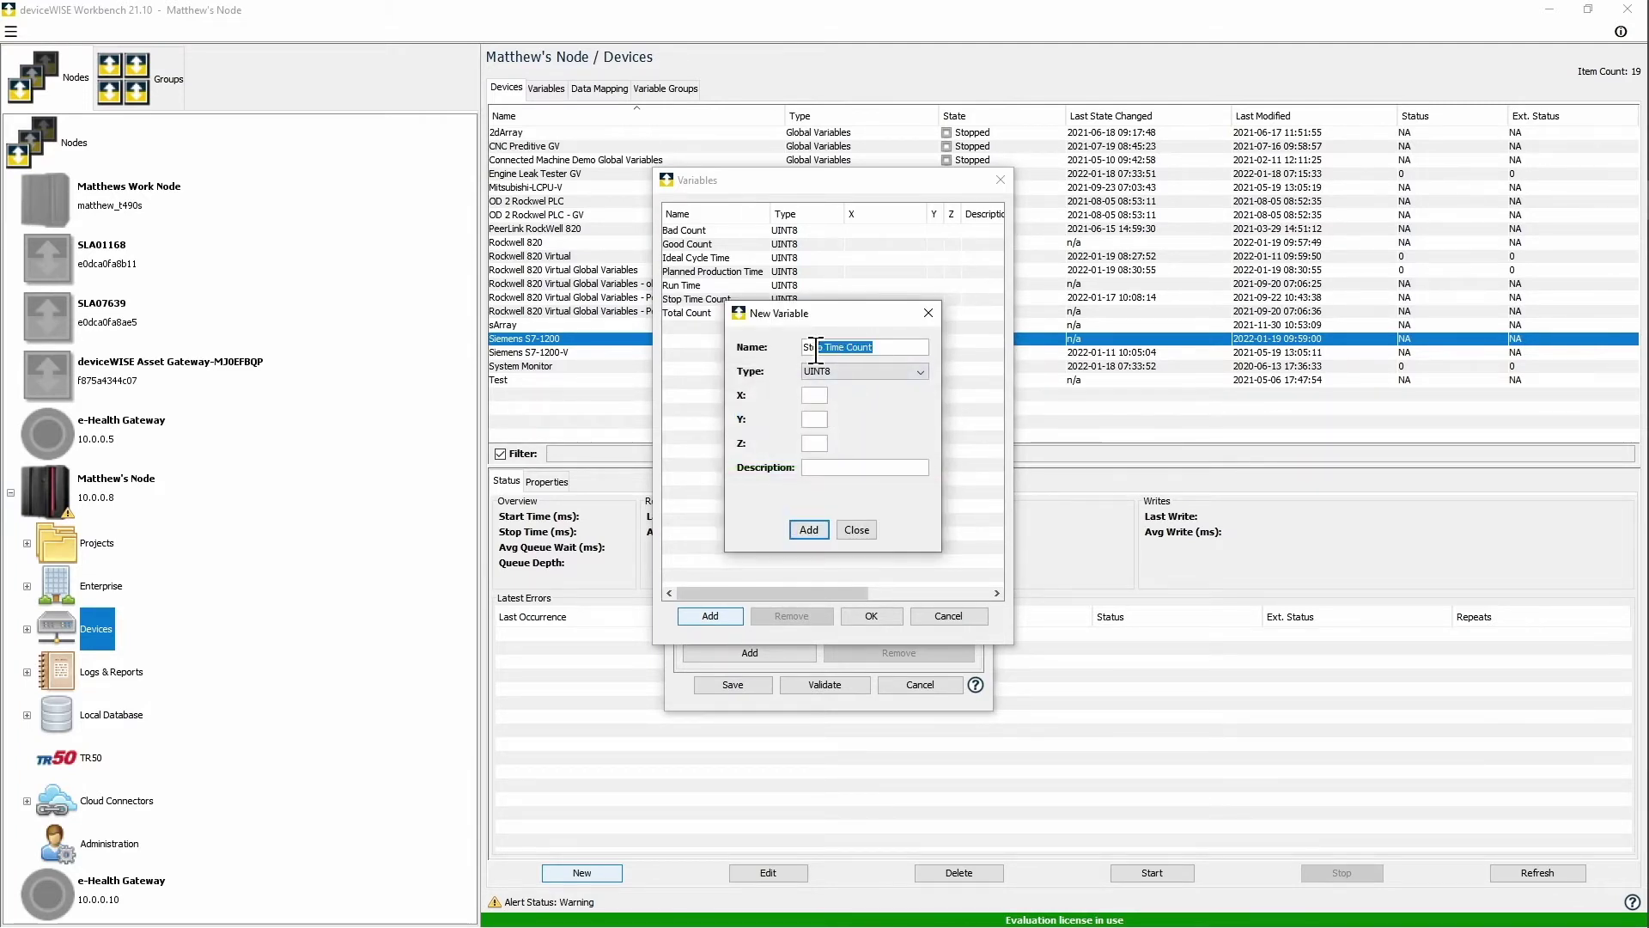
{"action": "type", "text": "Perfo"}
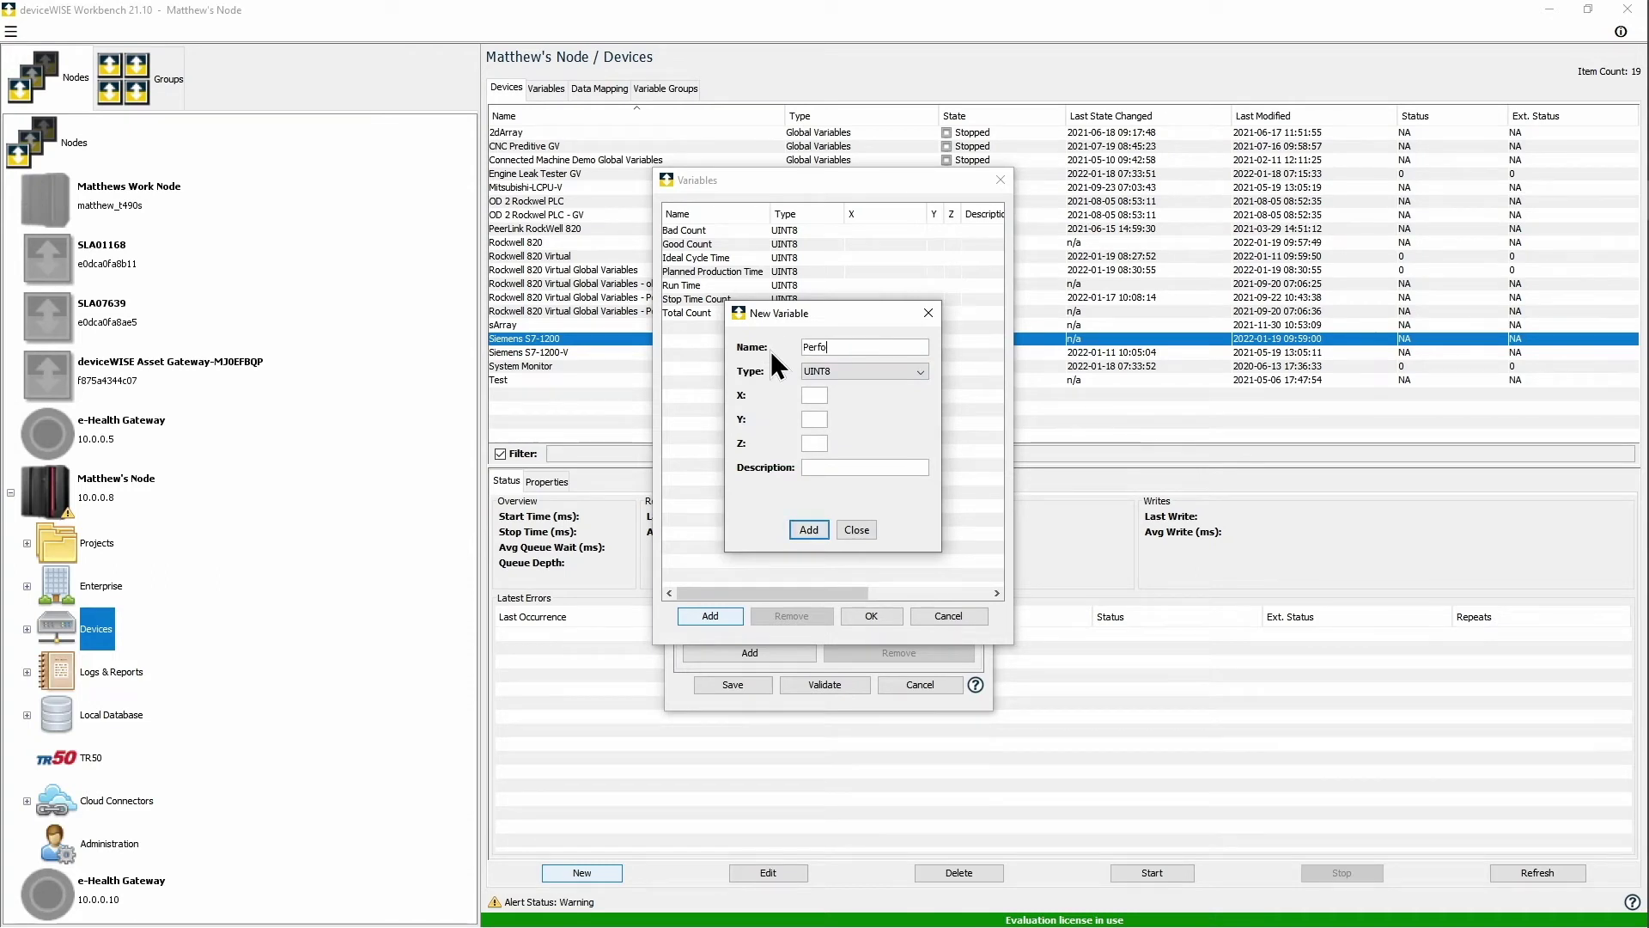
{"action": "type", "text": "rmance"}
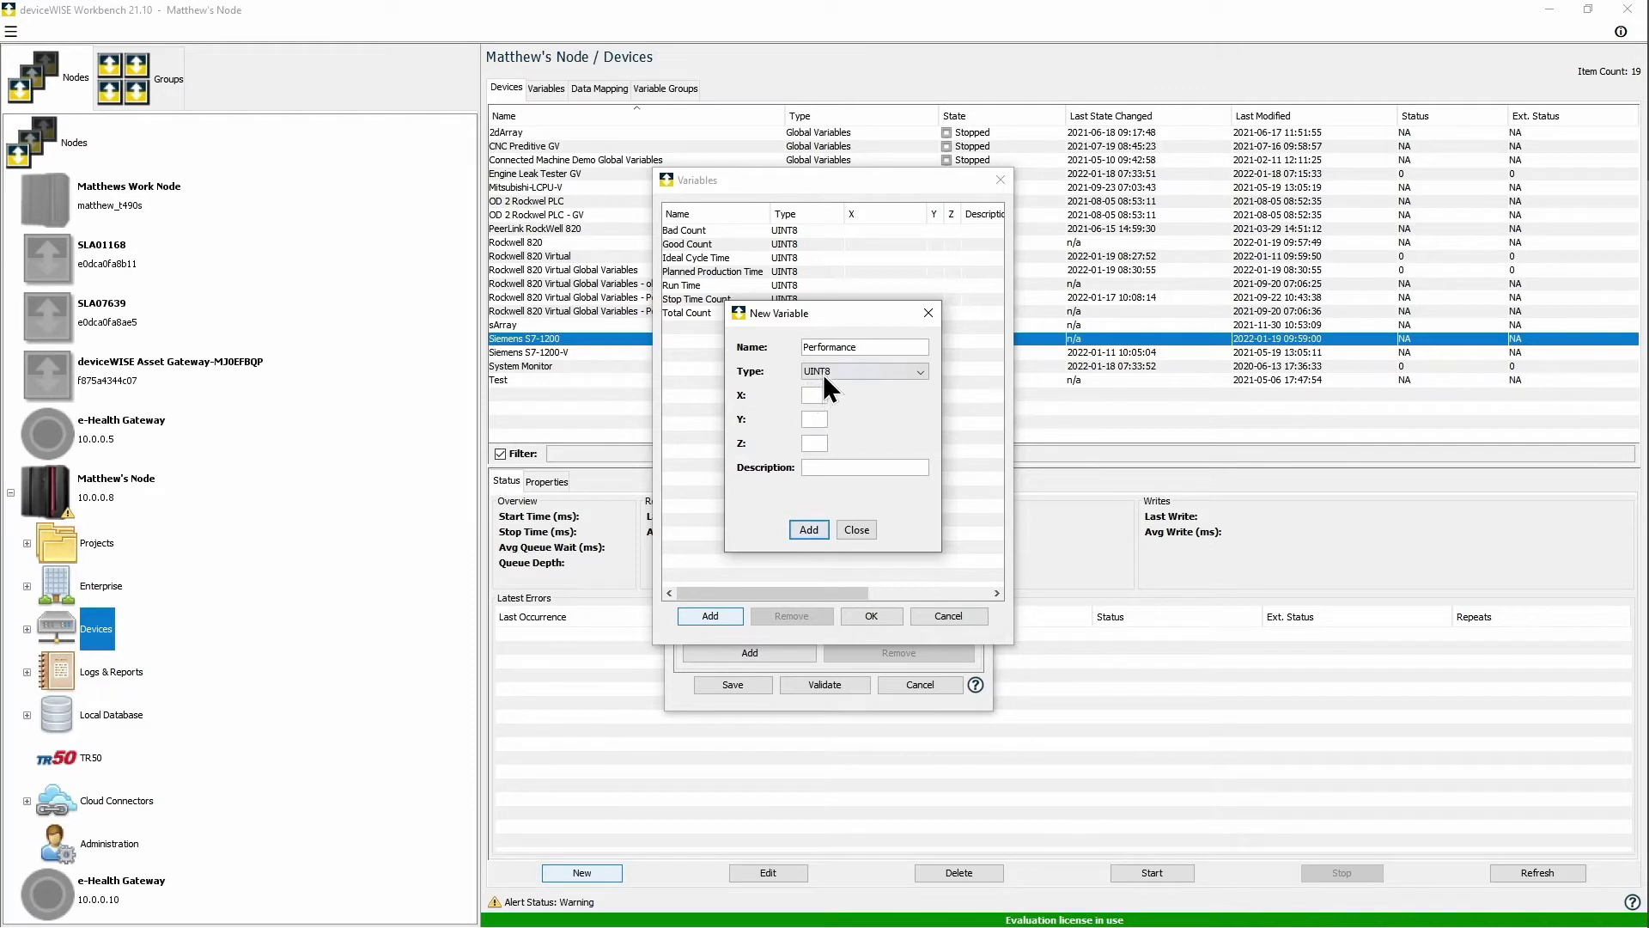
Step: Add FLOAT8 variables Performance, Quality and Availability
{"action": "left_click", "coordinate": [823, 374]}
{"action": "left_click", "coordinate": [853, 468]}
{"action": "left_click", "coordinate": [806, 528]}
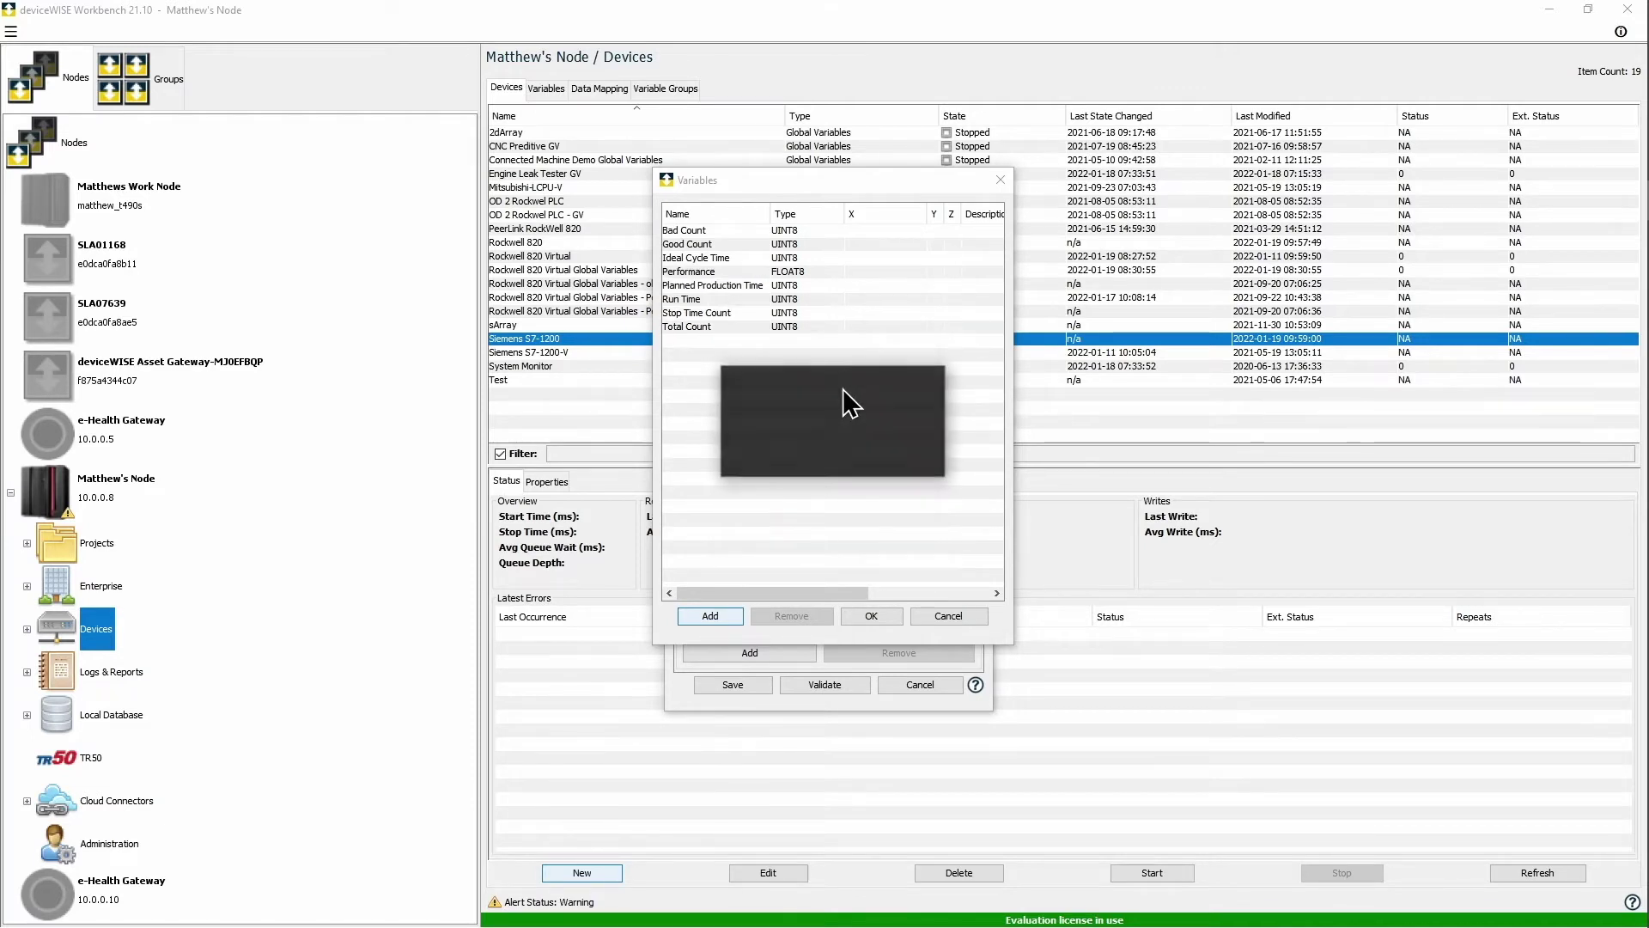
{"action": "double_click", "coordinate": [839, 347]}
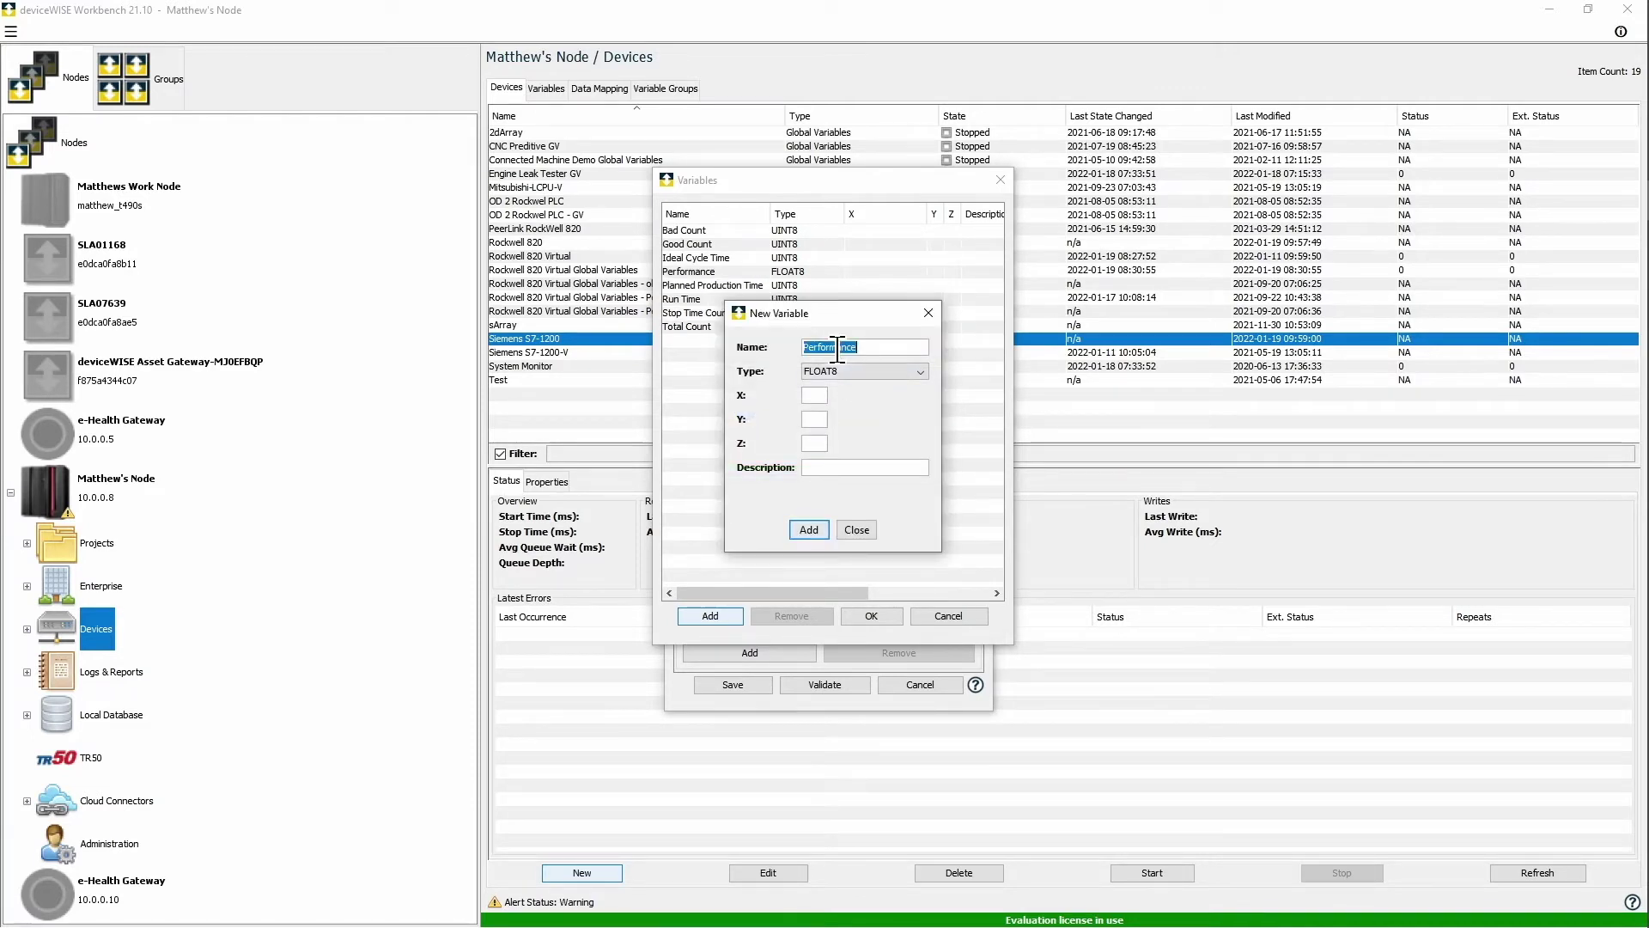
{"action": "type", "text": "Quality"}
{"action": "left_click", "coordinate": [809, 528]}
{"action": "double_click", "coordinate": [823, 347]}
{"action": "type", "text": "Availab"}
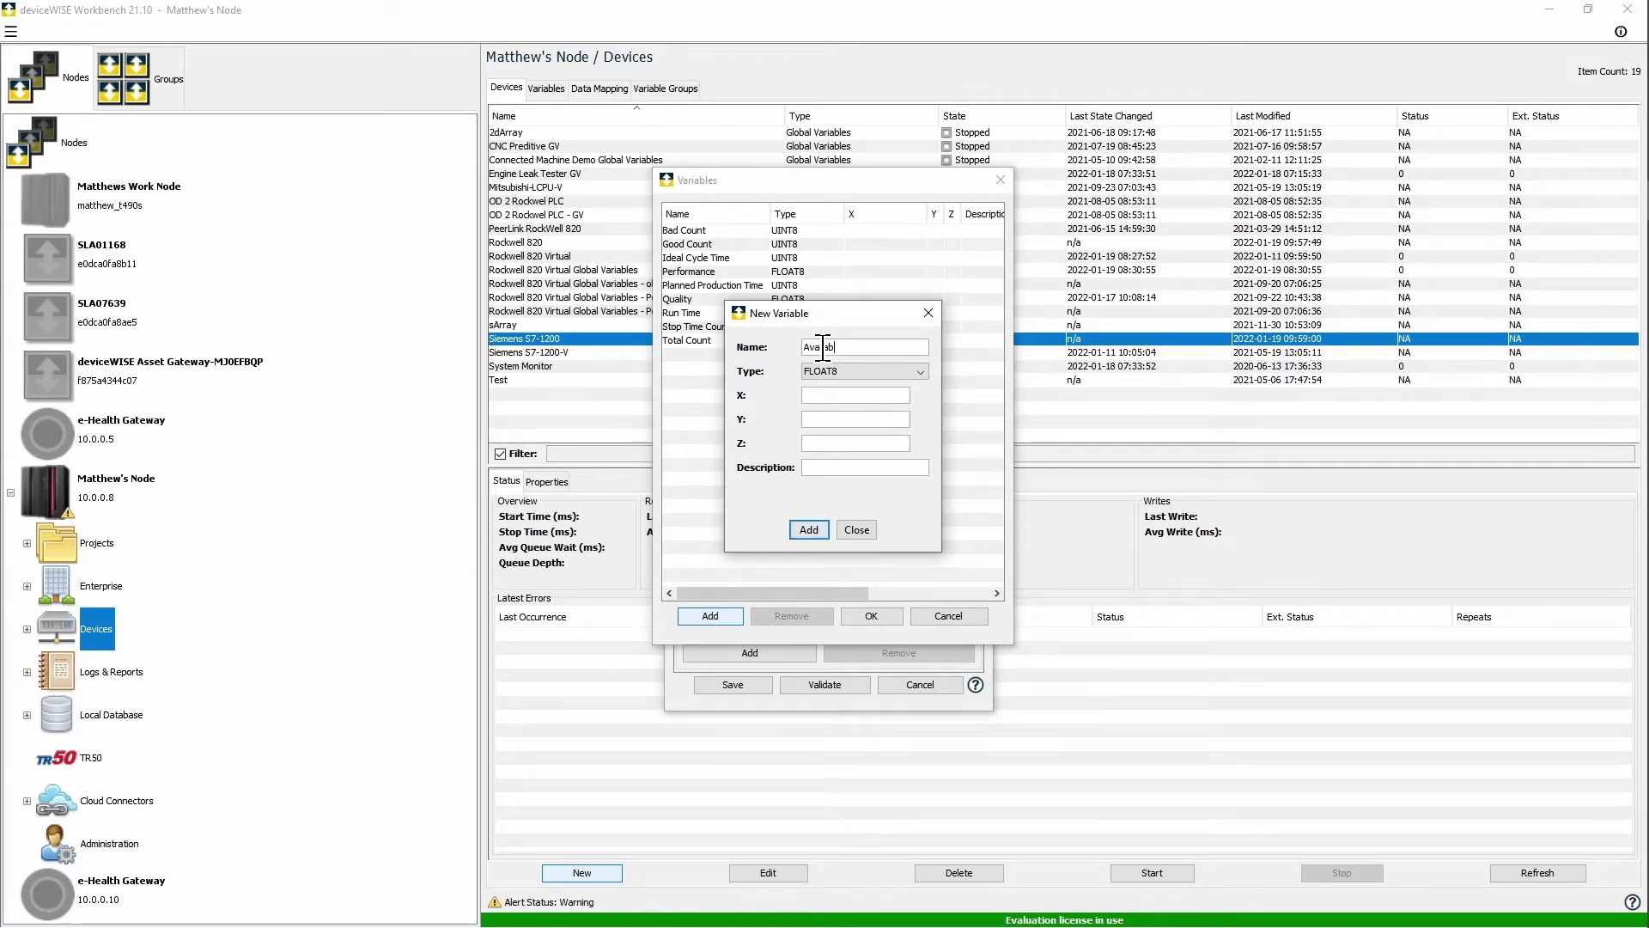
{"action": "type", "text": "ility"}
{"action": "left_click", "coordinate": [809, 529]}
Step: Add the FLOAT8 variable OEE and a 10-element OEE Array
{"action": "double_click", "coordinate": [832, 346]}
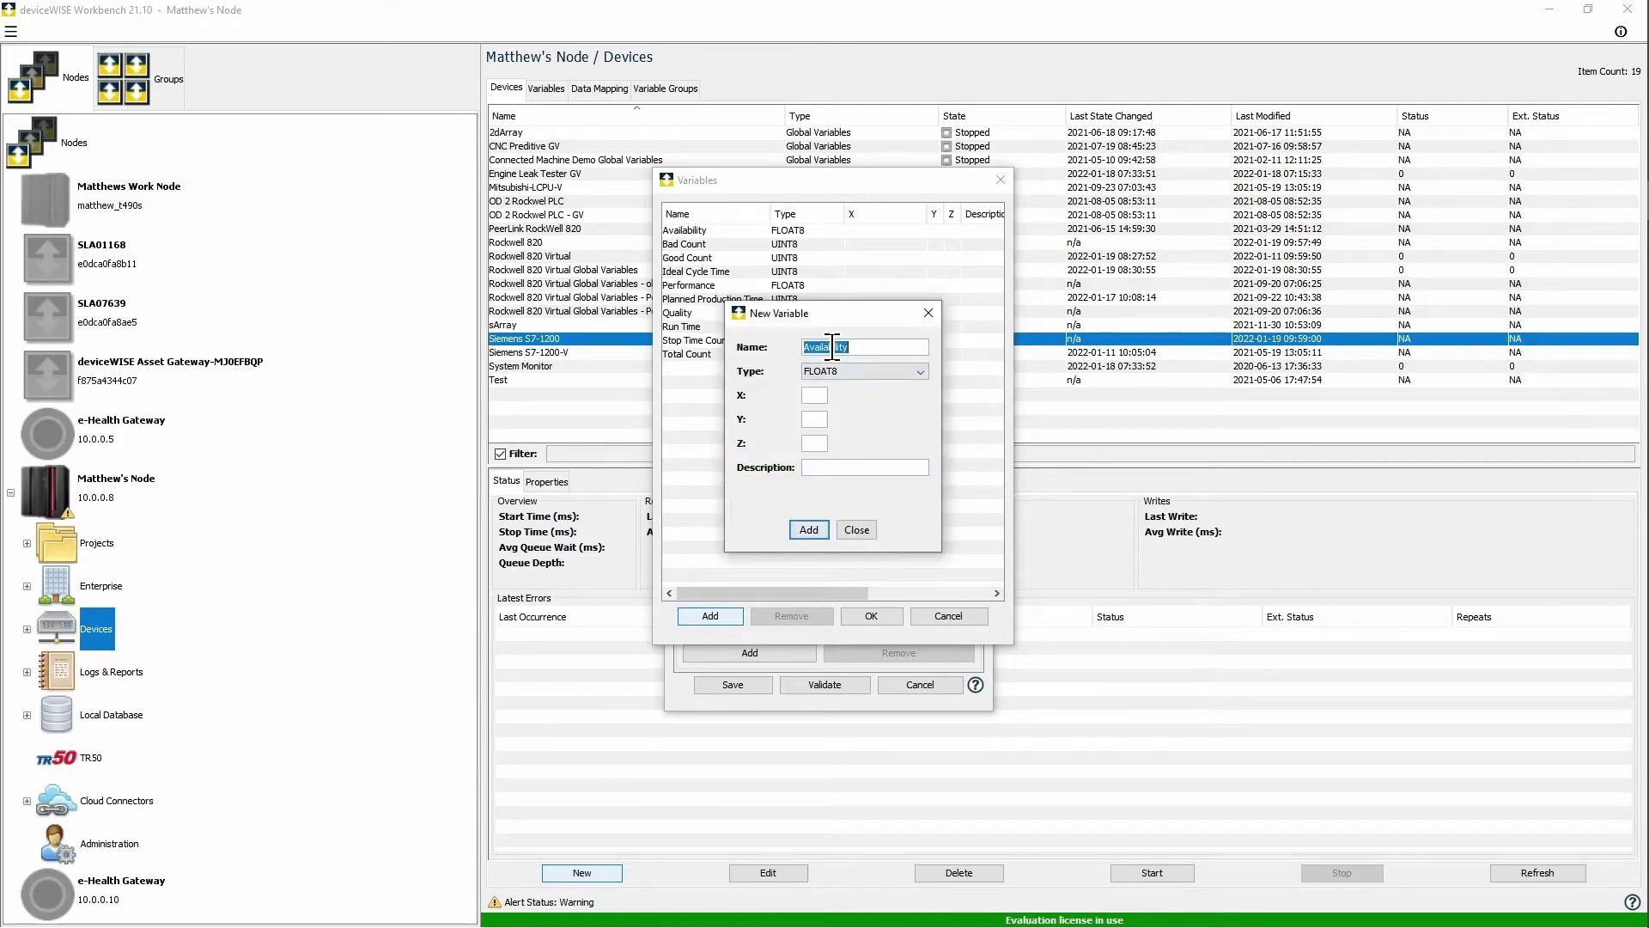
{"action": "type", "text": "OEE"}
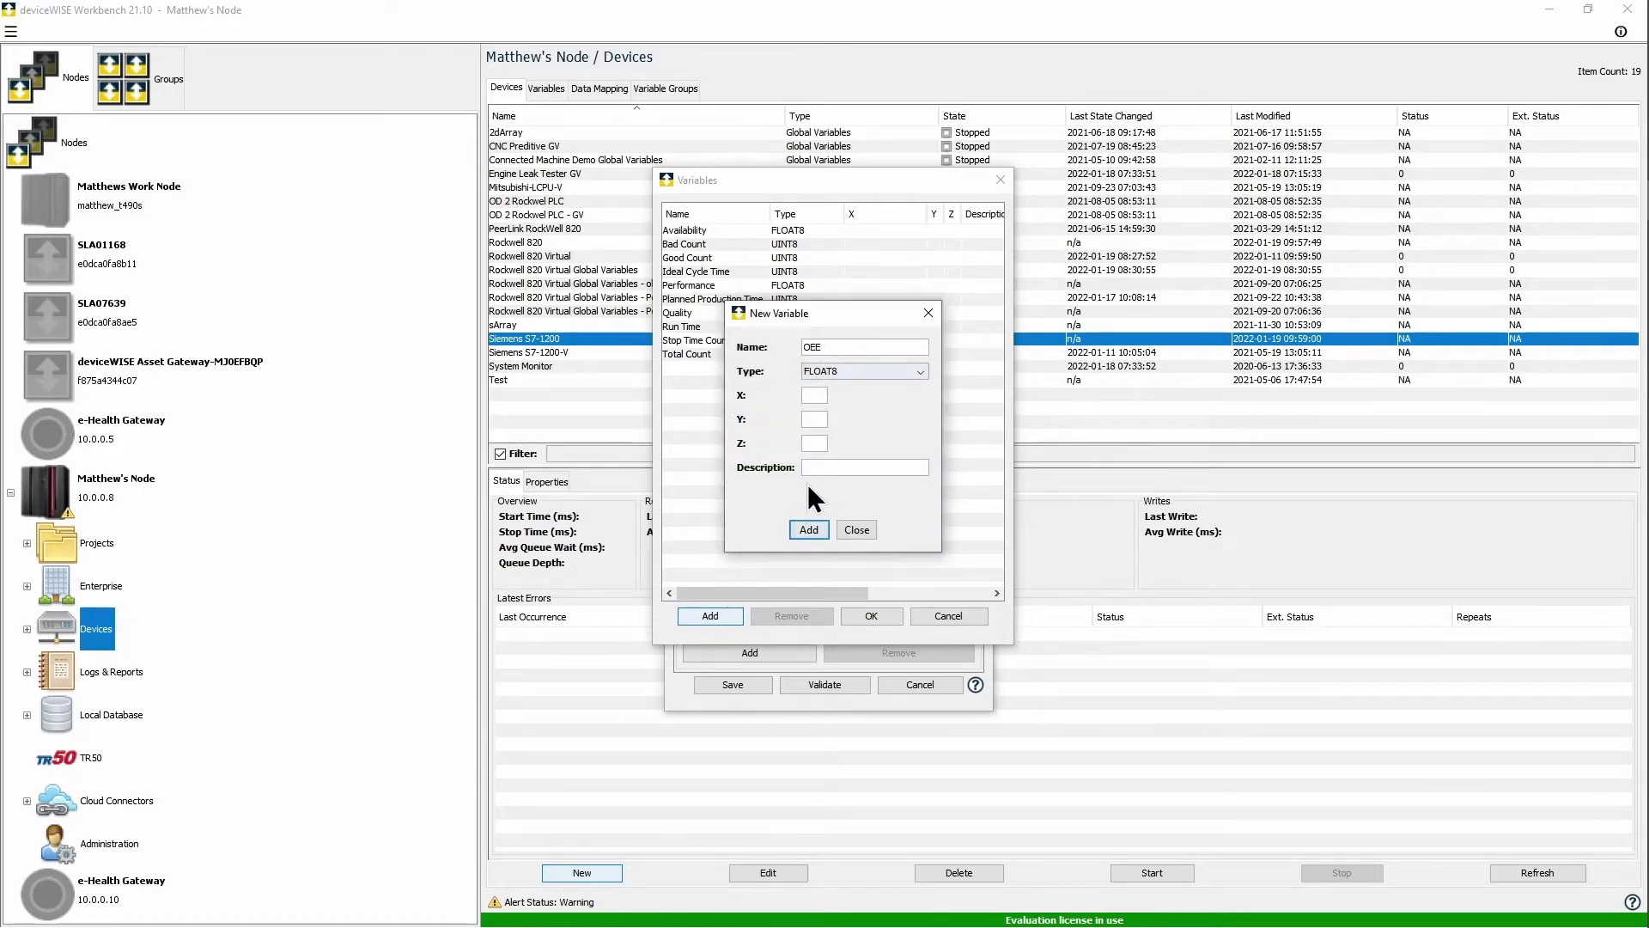
{"action": "left_click", "coordinate": [808, 530]}
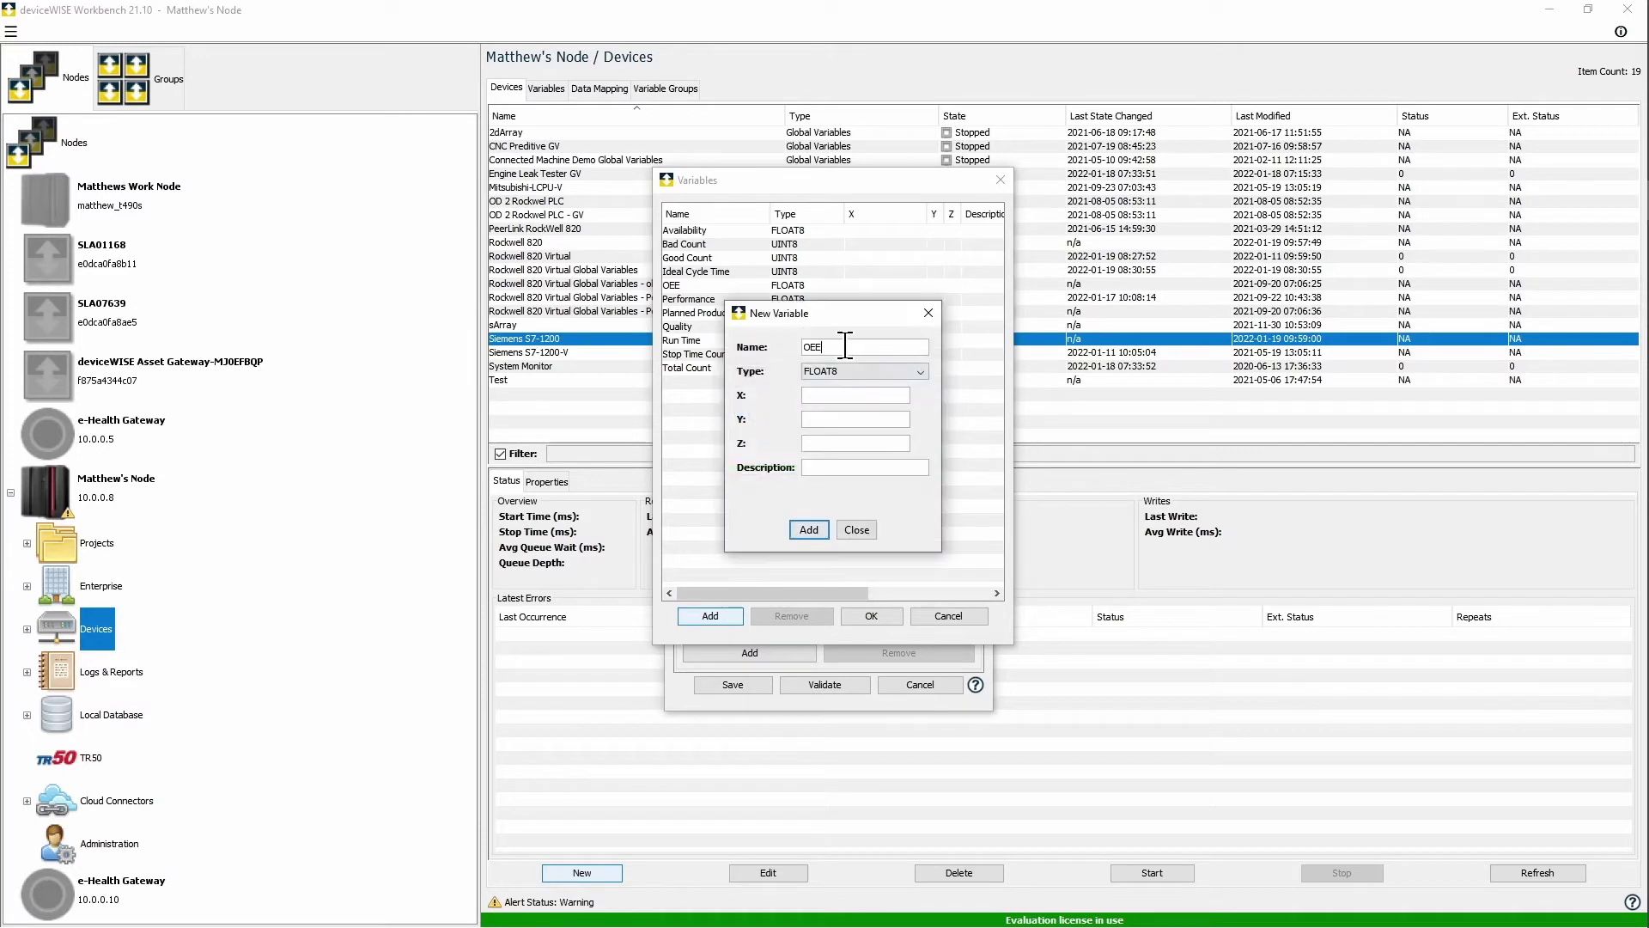
{"action": "type", "text": "Array"}
{"action": "left_click", "coordinate": [850, 394]}
{"action": "type", "text": "10"}
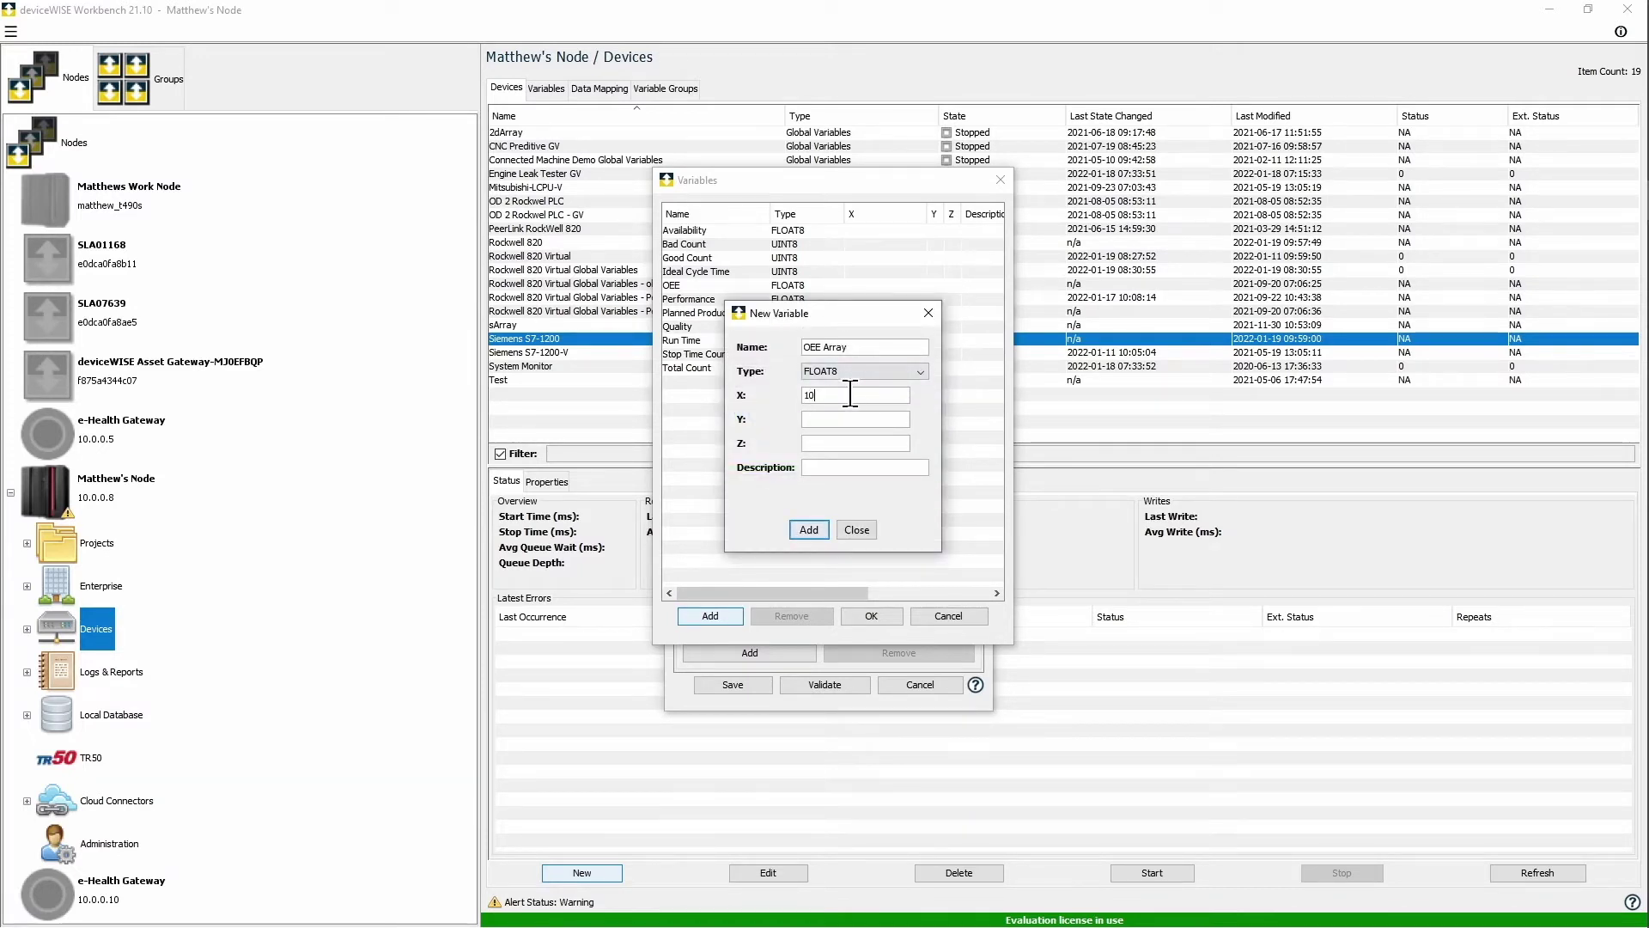
{"action": "left_click", "coordinate": [810, 530]}
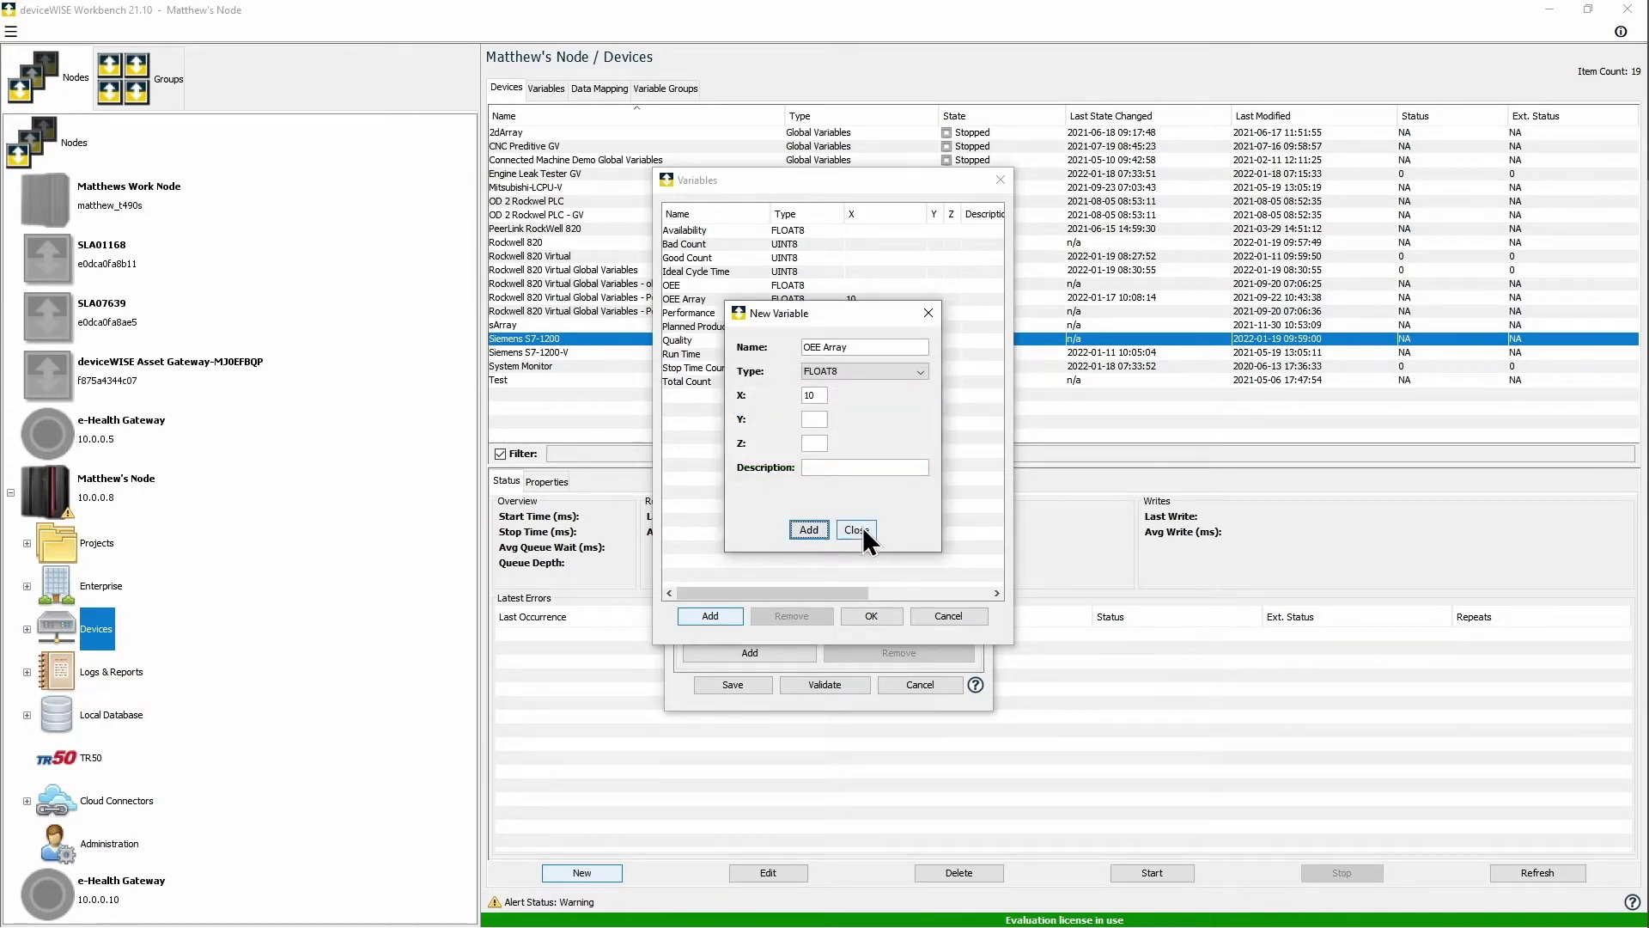
Step: Close the variable editor, confirm the list, and save the OEE Global Variables device
{"action": "left_click", "coordinate": [863, 529]}
{"action": "left_click", "coordinate": [878, 617]}
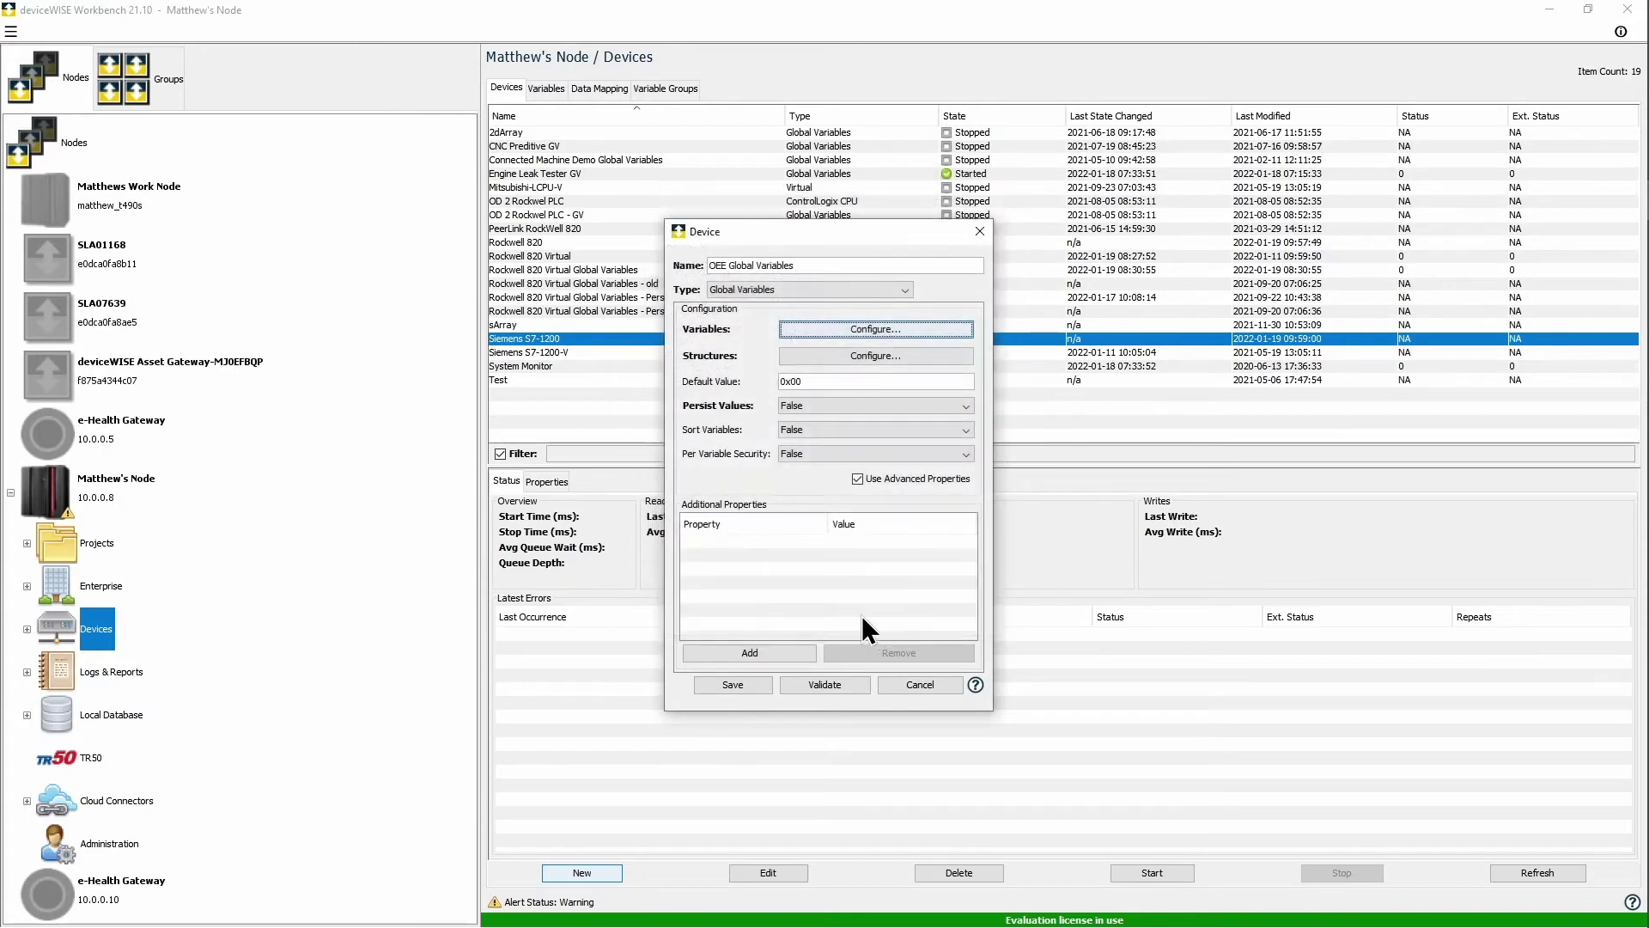
{"action": "left_click", "coordinate": [762, 686]}
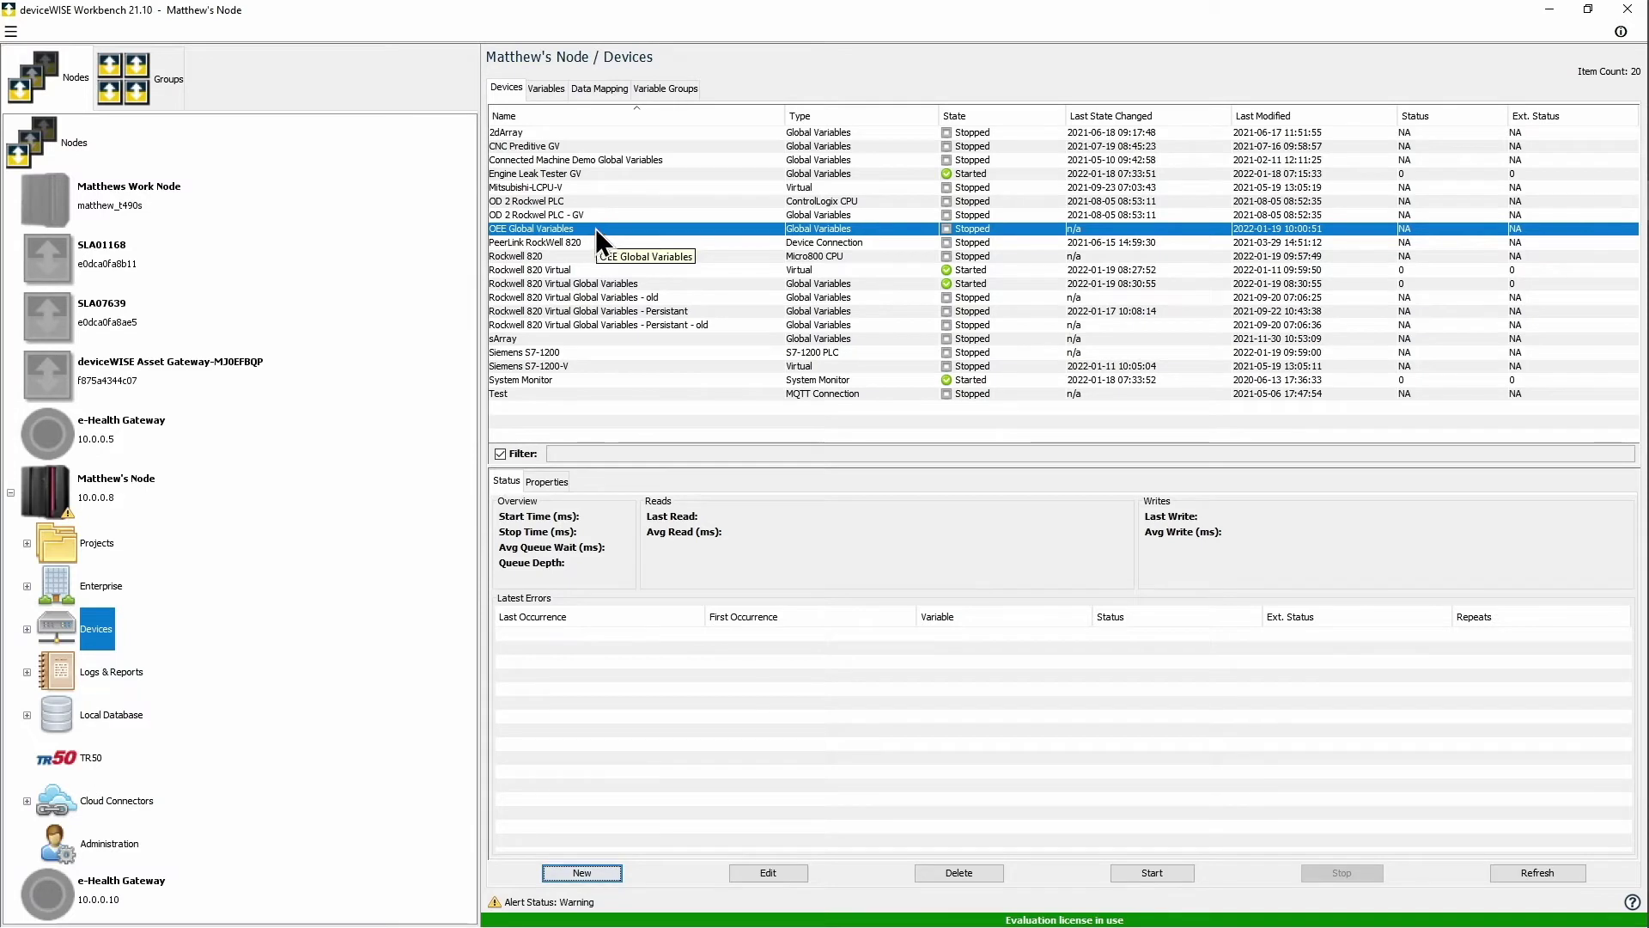
Step: Start the OEE Global Variables, Rockwell 820 and Siemens S7-1200 devices together
{"action": "left_click", "coordinate": [584, 258], "text": "ctrl"}
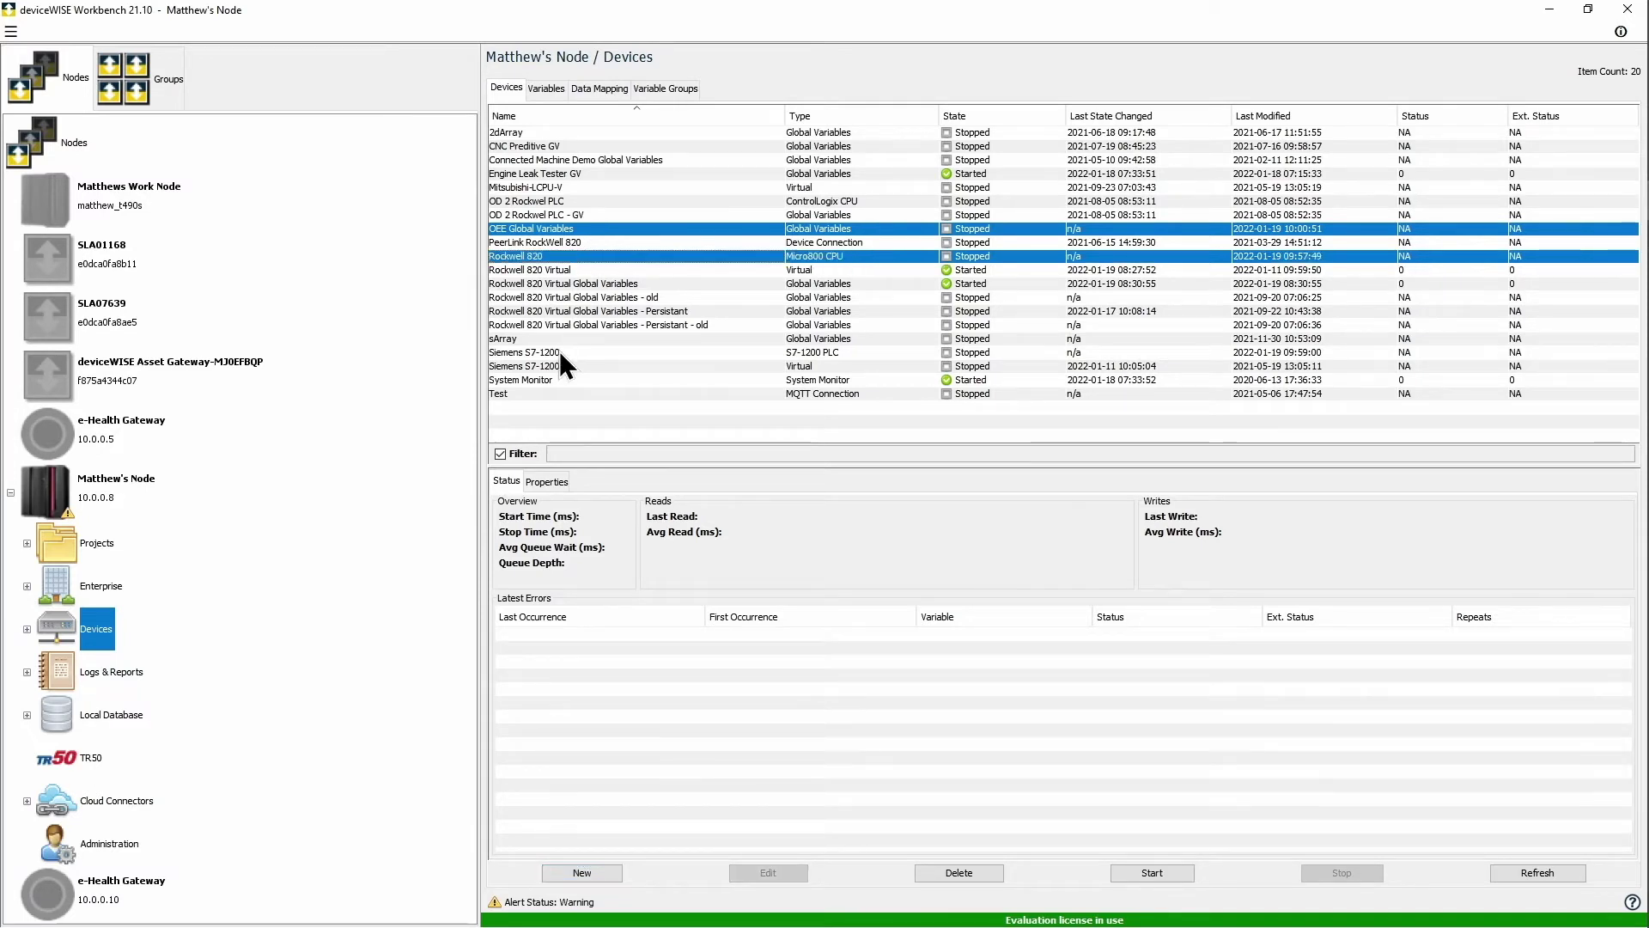
{"action": "left_click", "coordinate": [568, 354], "text": "ctrl"}
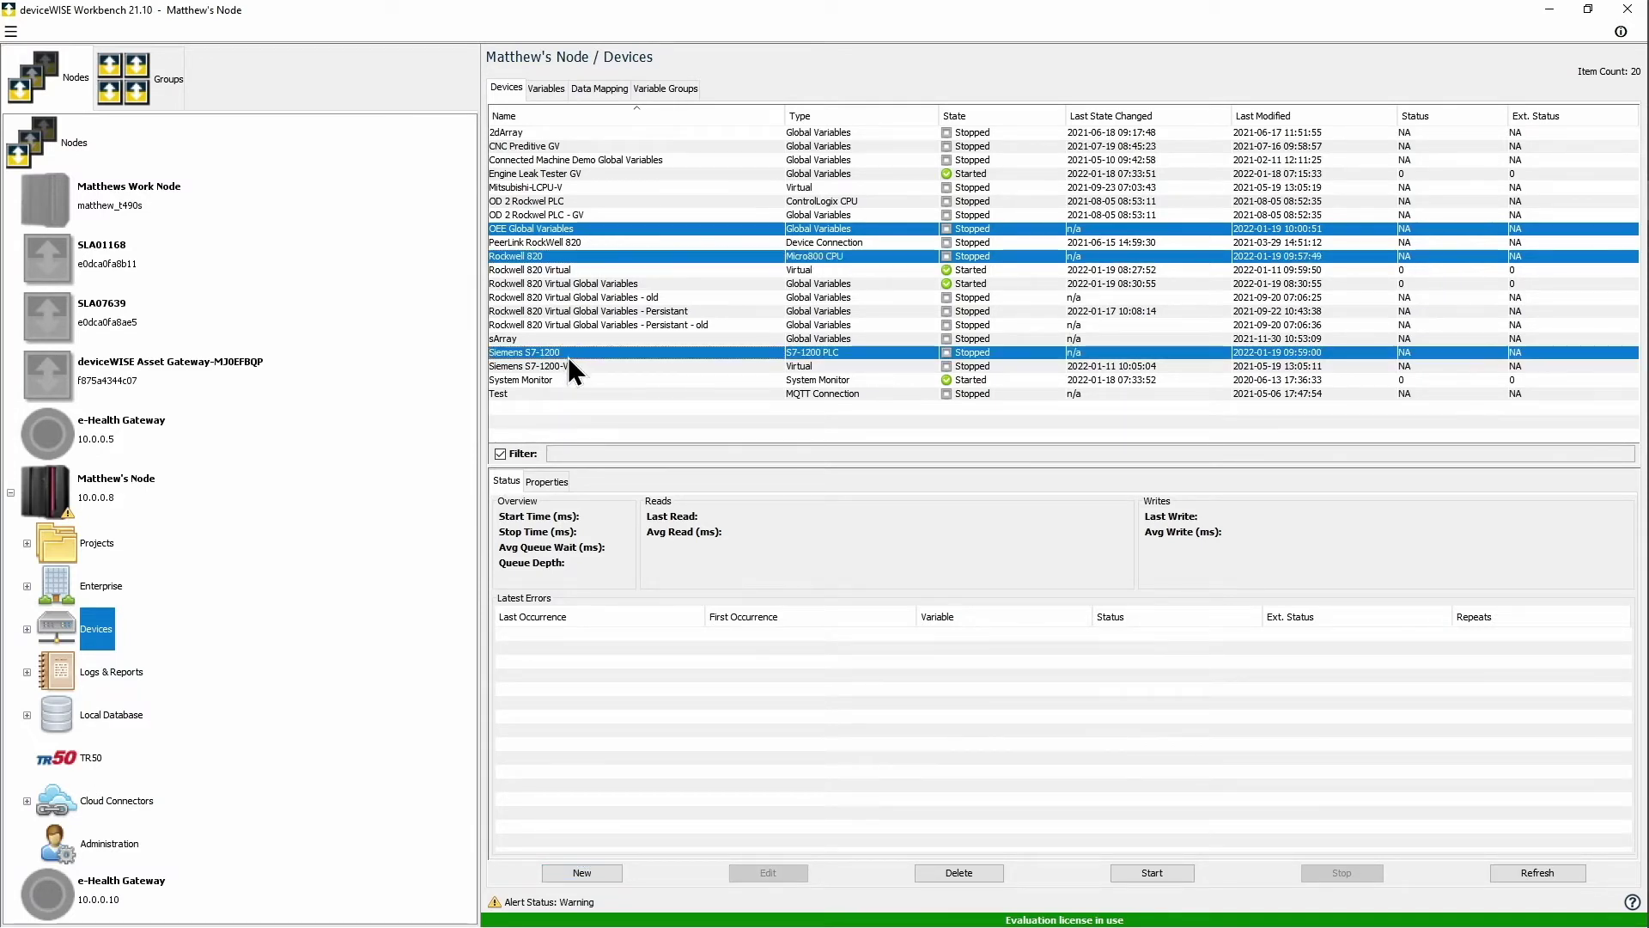
{"action": "left_click", "coordinate": [1152, 873]}
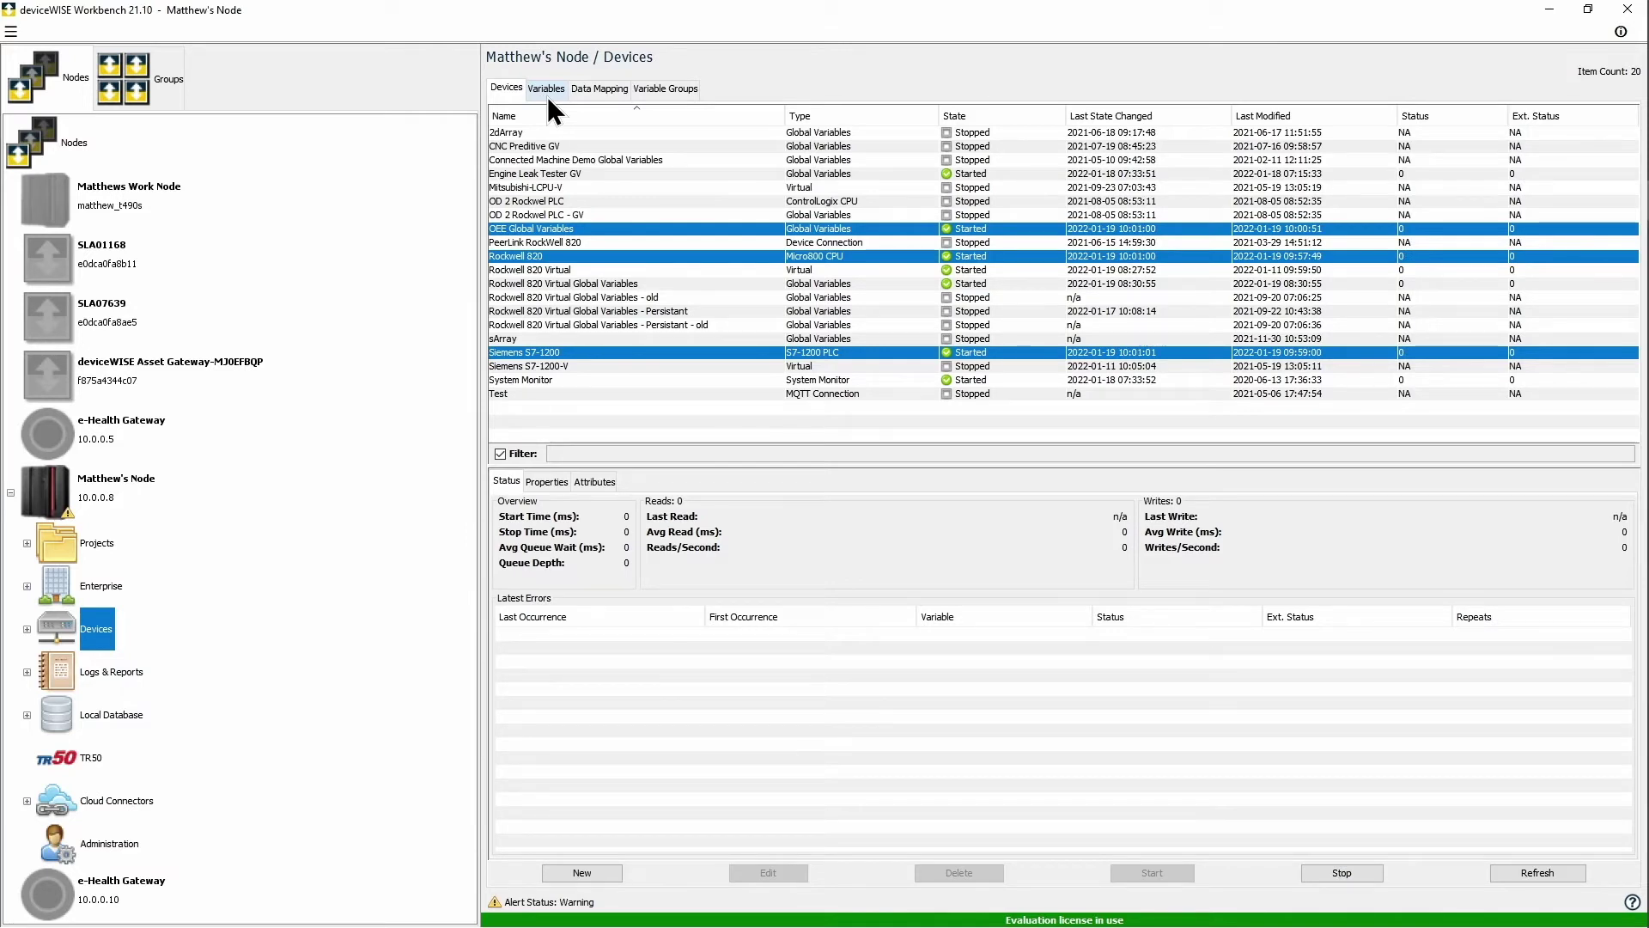
Step: Read the Rockwell 820 analog I/O values and the bits of _IO_EM_AI_00
{"action": "left_click", "coordinate": [546, 92]}
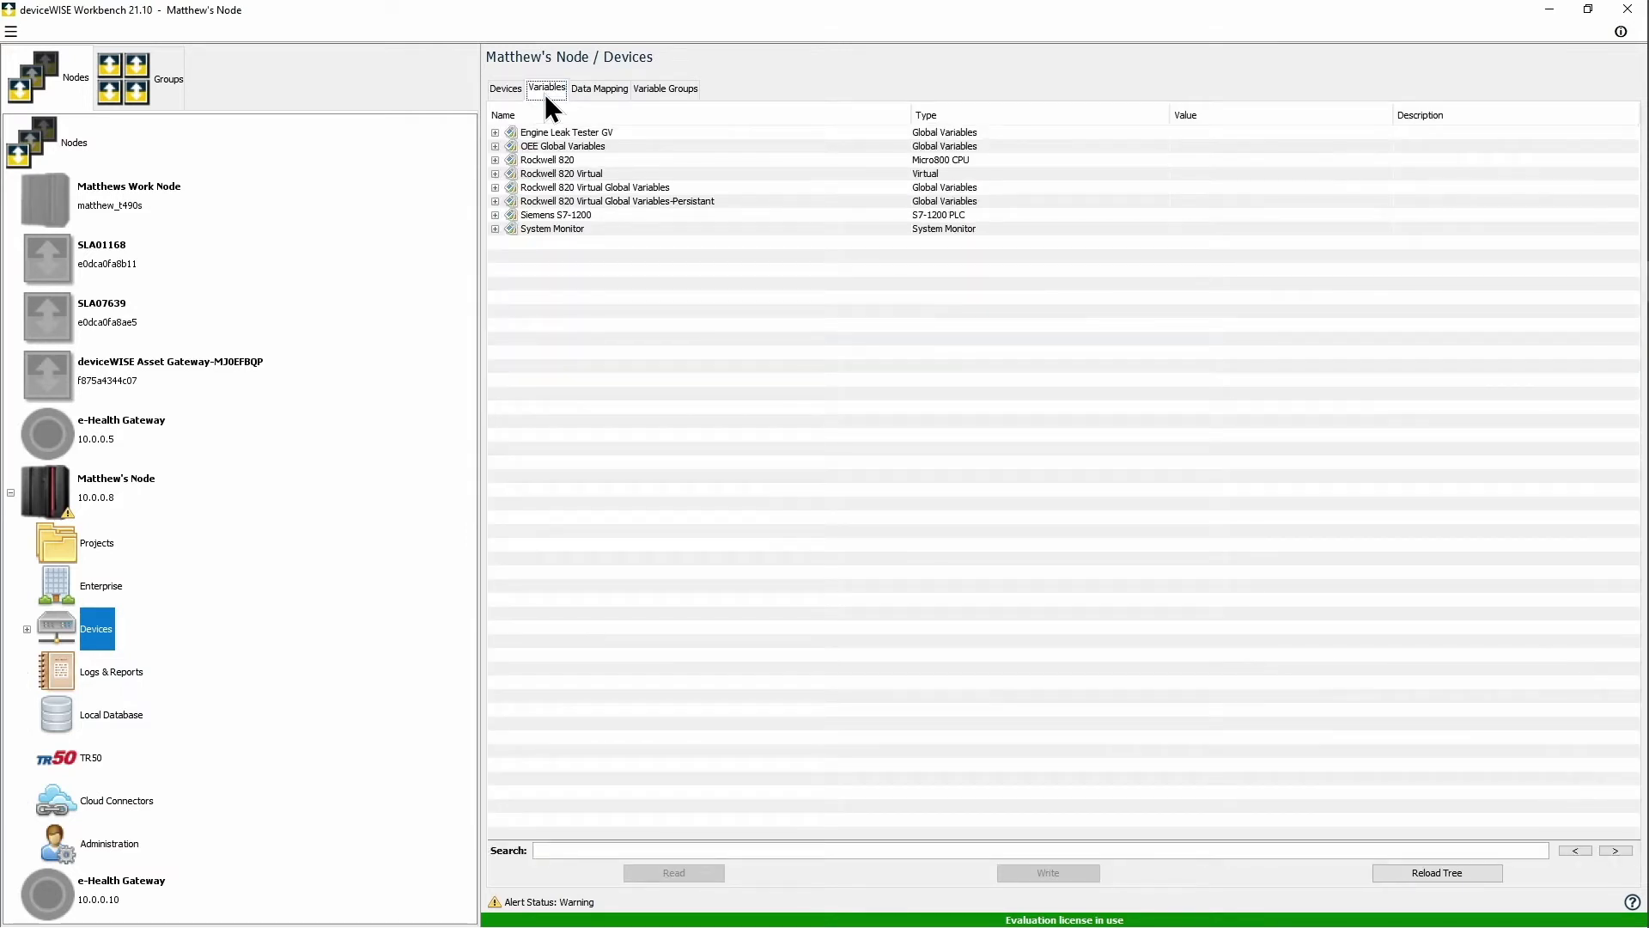
{"action": "left_click", "coordinate": [494, 159]}
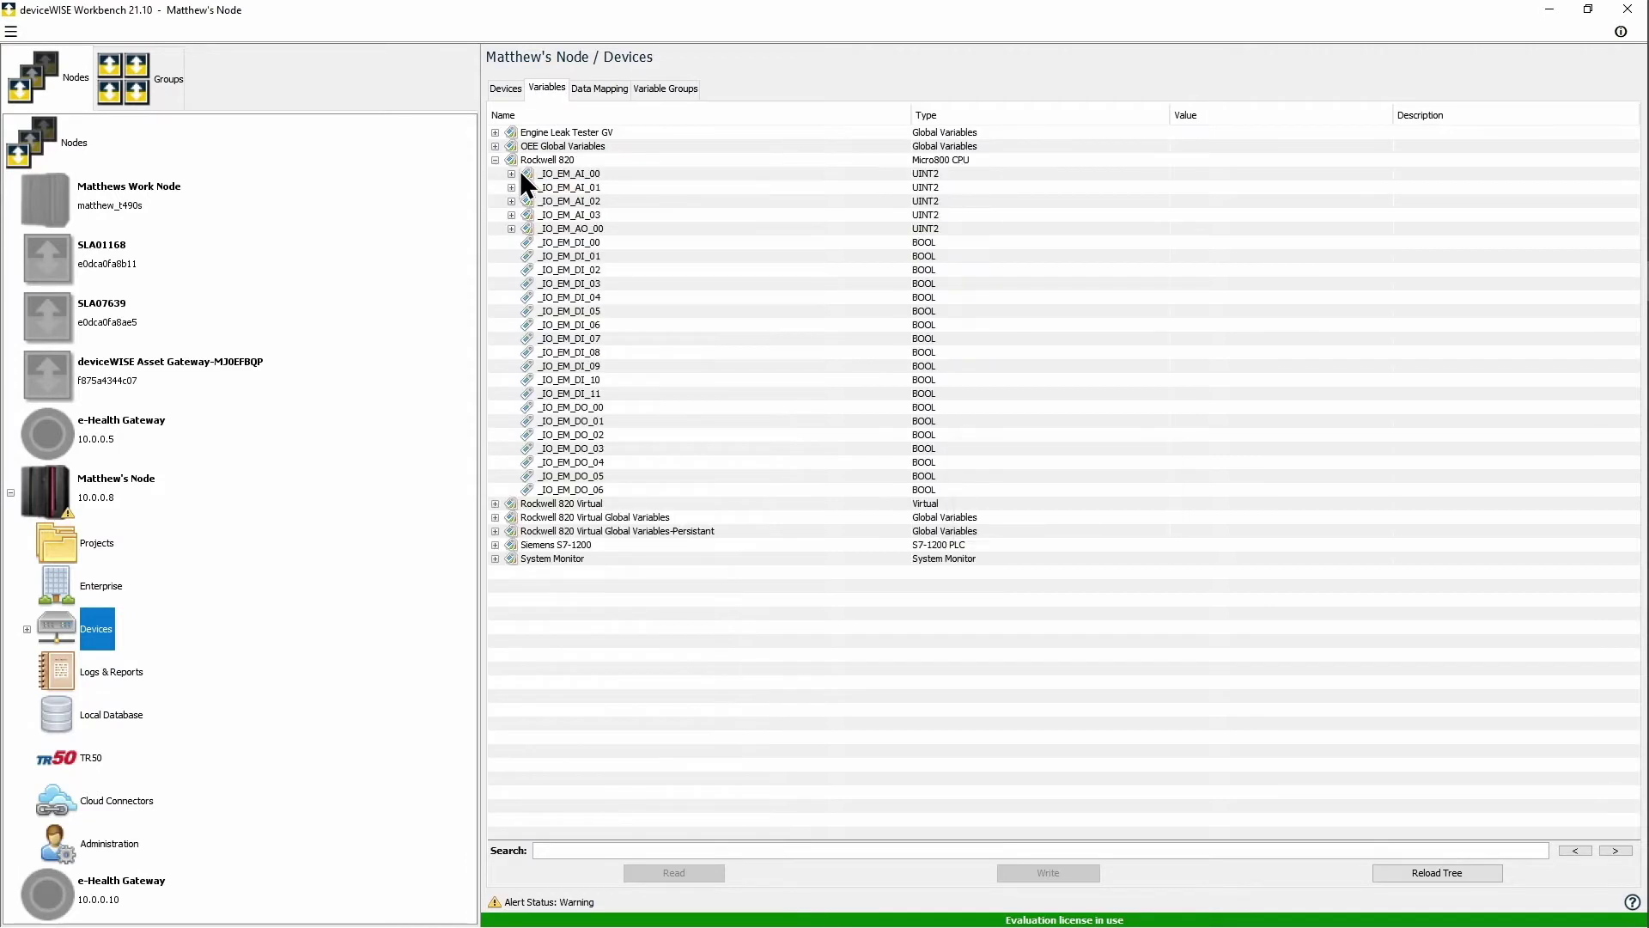
{"action": "left_click_drag", "start_coordinate": [540, 176], "coordinate": [577, 220]}
{"action": "right_click", "coordinate": [579, 219]}
{"action": "left_click", "coordinate": [589, 224]}
{"action": "left_click", "coordinate": [511, 174]}
{"action": "left_click_drag", "start_coordinate": [558, 189], "coordinate": [588, 394]}
{"action": "right_click", "coordinate": [600, 388]}
{"action": "left_click", "coordinate": [606, 393]}
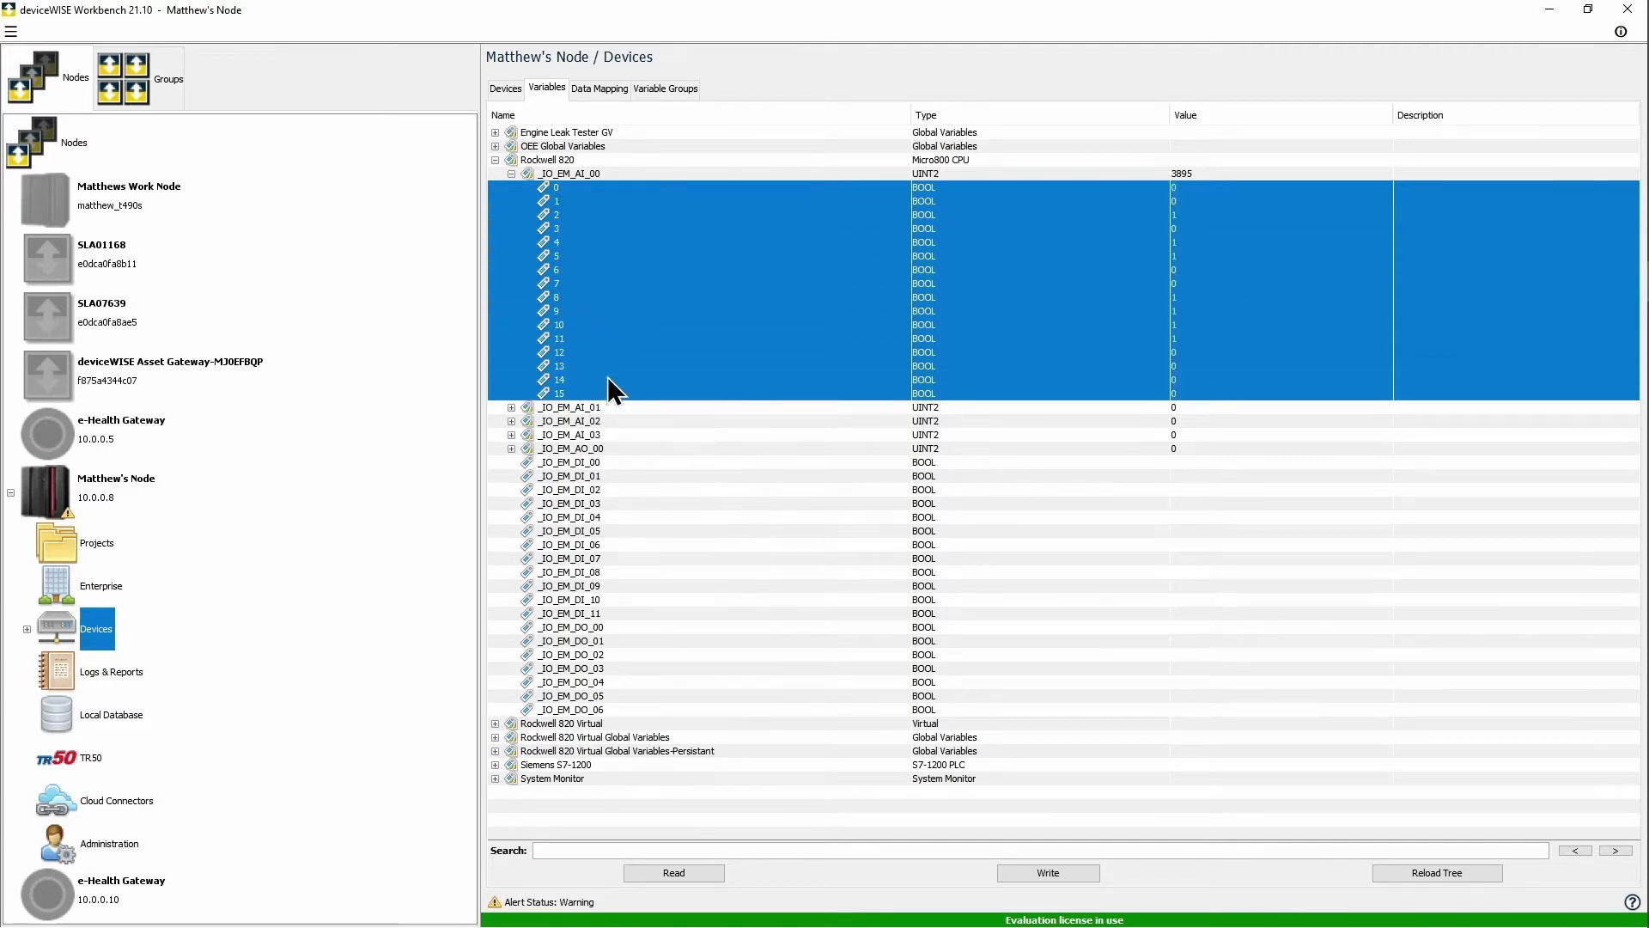
Step: Read bits 0–7 of Siemens input register [0], then check the OEE Global Variables
{"action": "left_click", "coordinate": [496, 764]}
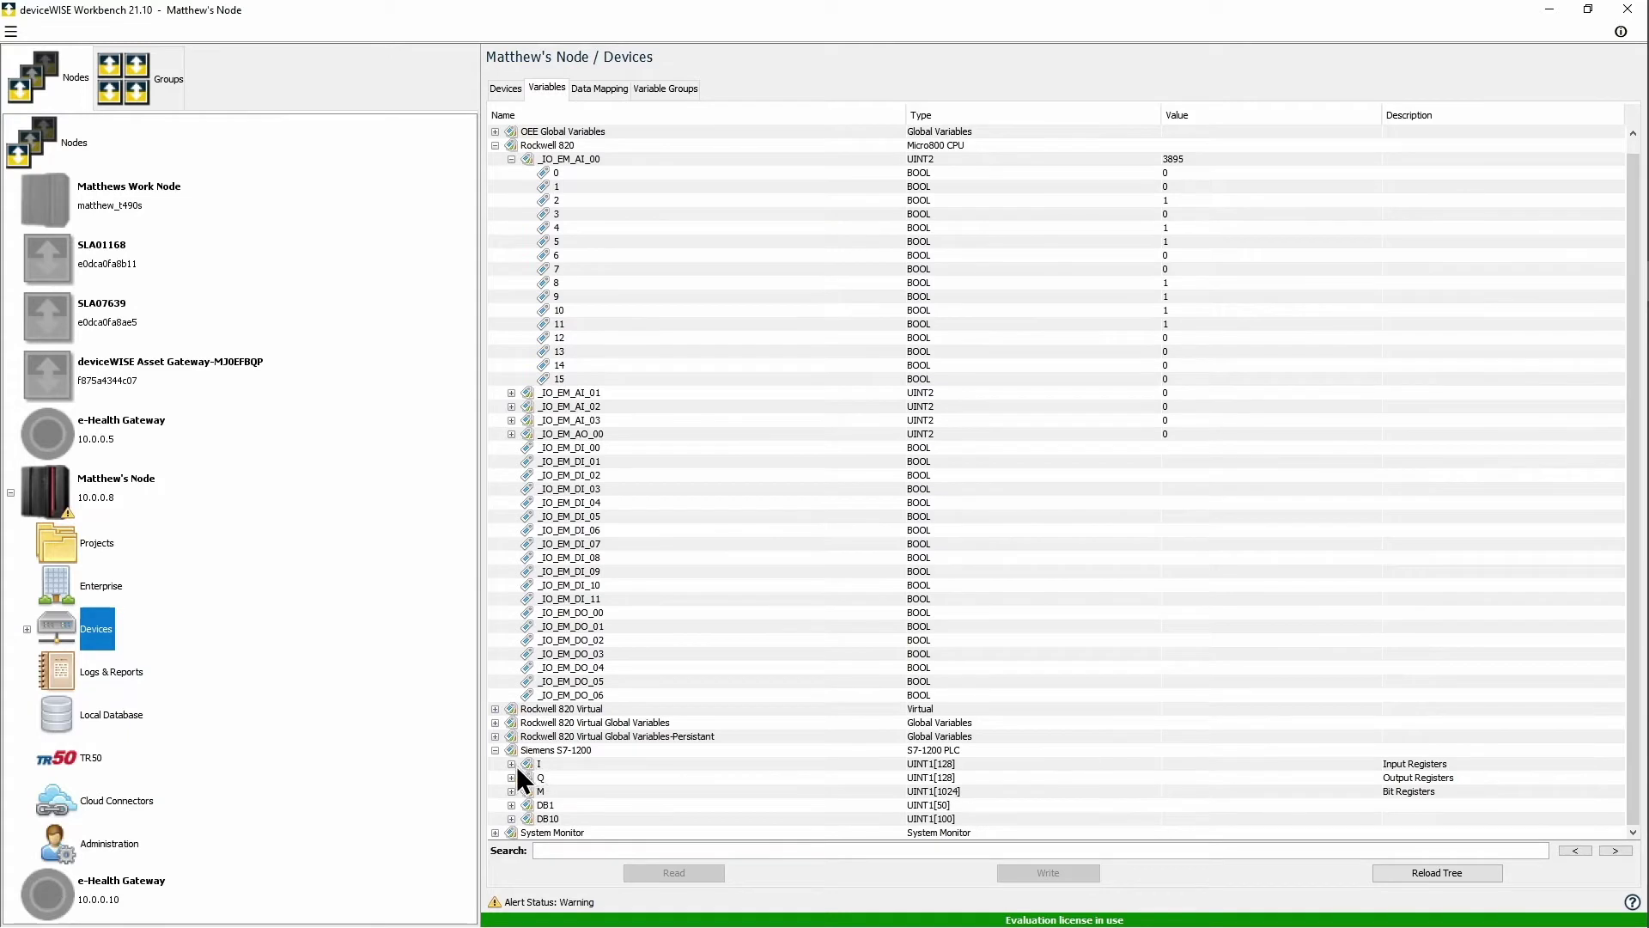
{"action": "left_click", "coordinate": [513, 765]}
{"action": "scroll", "coordinate": [575, 646], "scroll_direction": "down", "scroll_amount": 6}
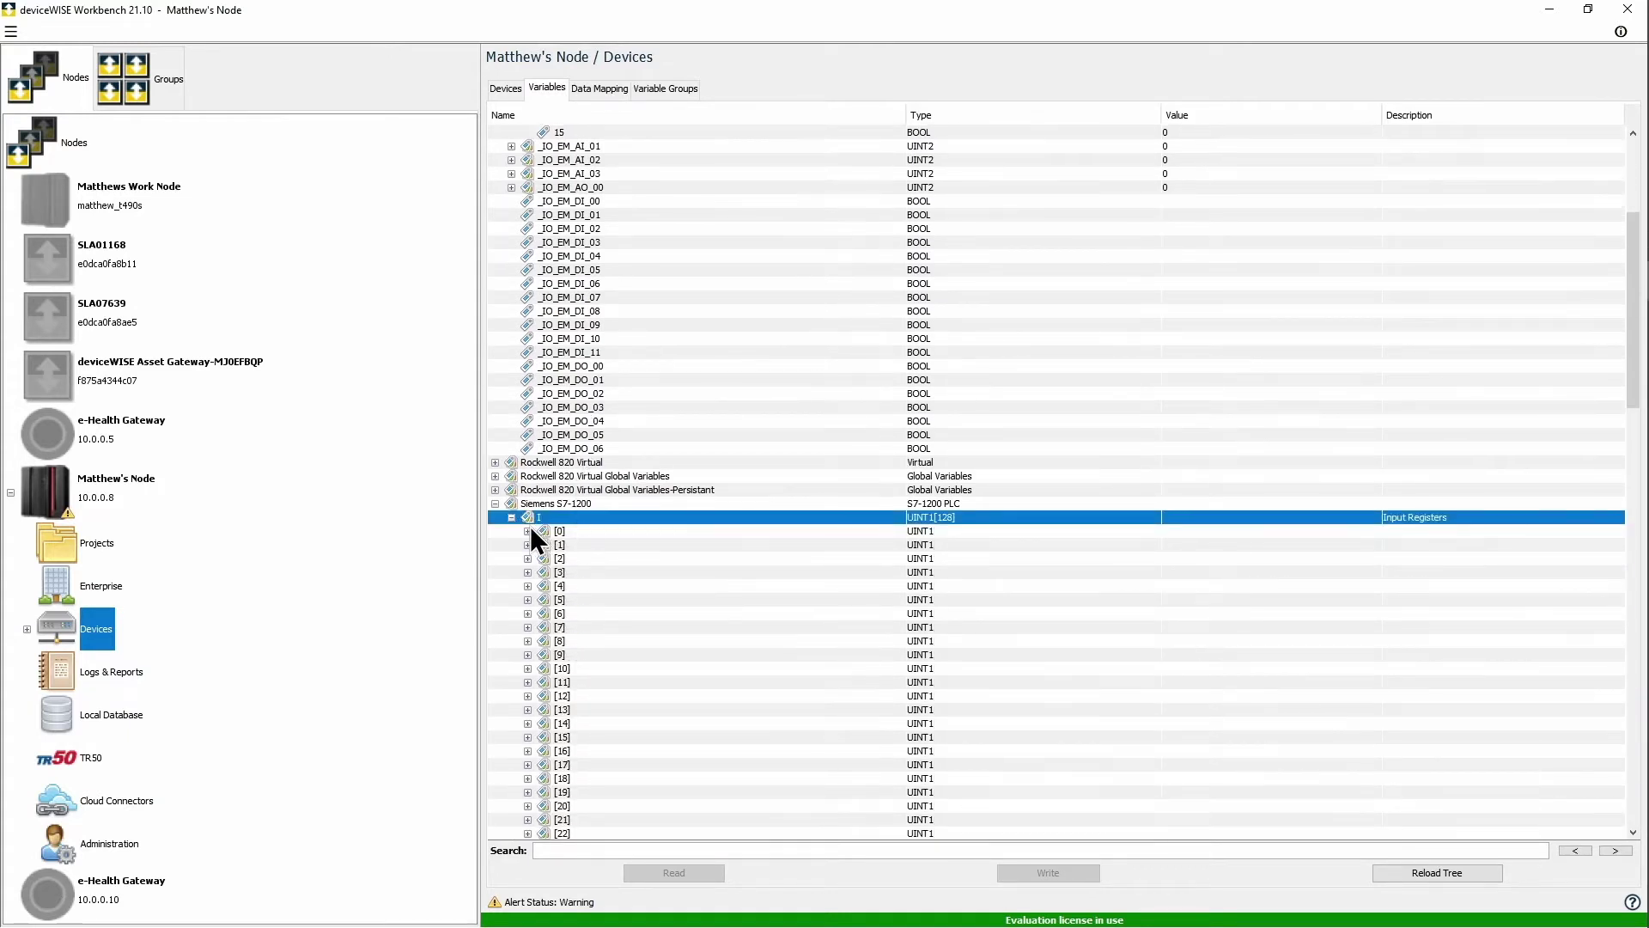
{"action": "left_click", "coordinate": [528, 530]}
{"action": "left_click_drag", "start_coordinate": [566, 533], "coordinate": [608, 641]}
{"action": "right_click", "coordinate": [606, 604]}
{"action": "left_click", "coordinate": [623, 617]}
{"action": "scroll", "coordinate": [569, 596], "scroll_direction": "up", "scroll_amount": 6}
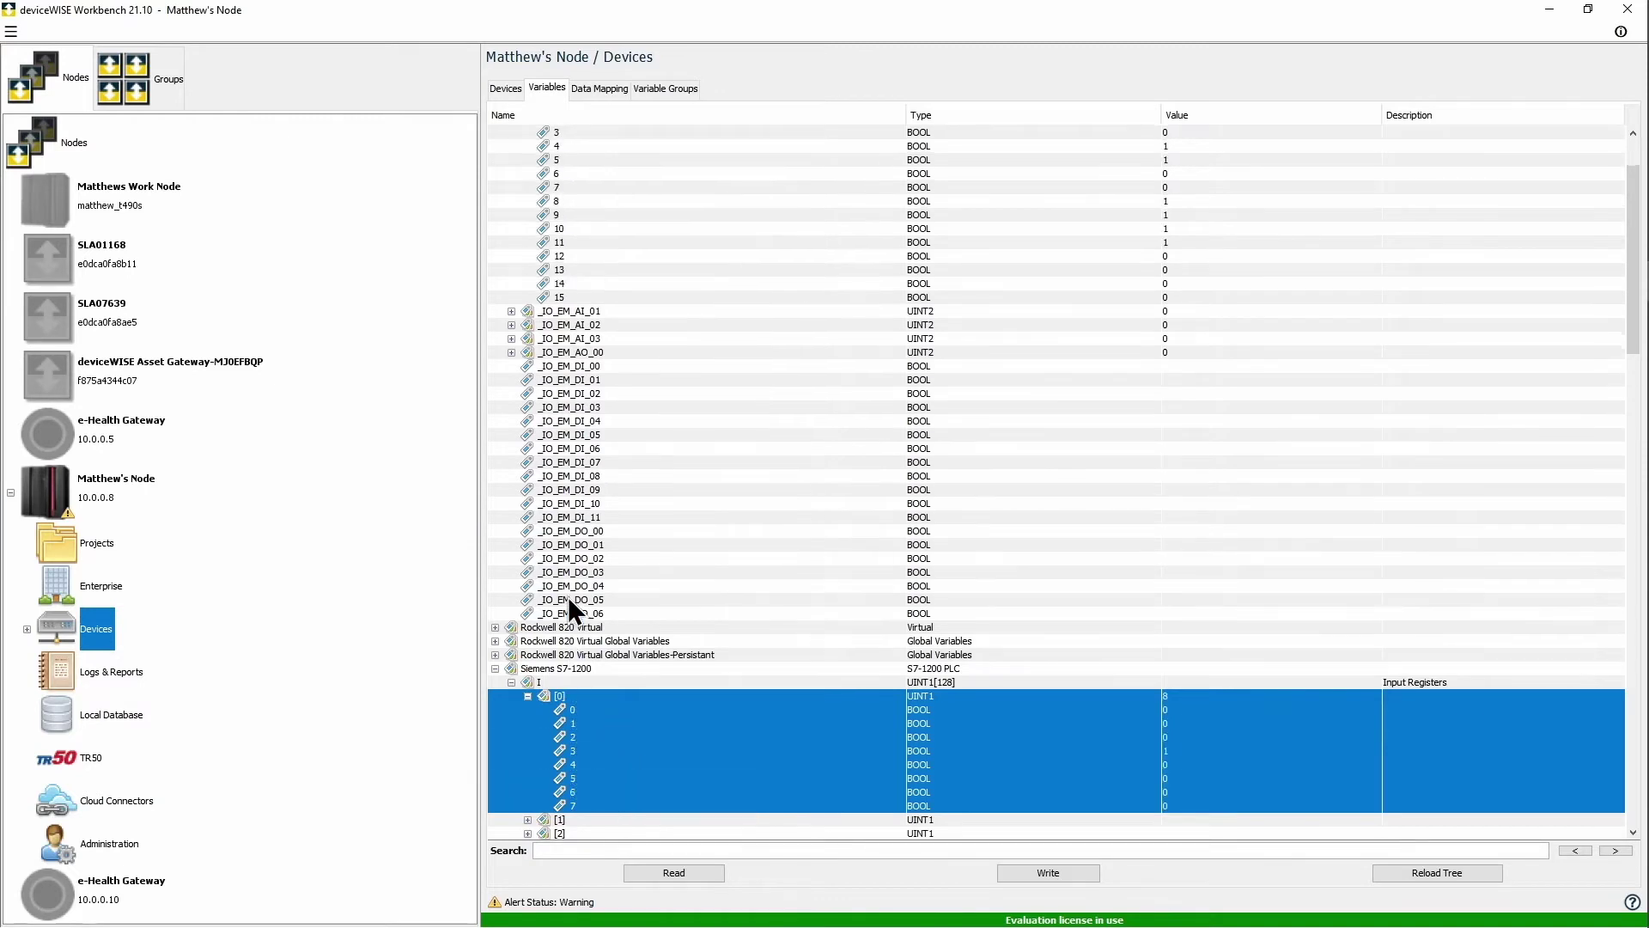
{"action": "left_click", "coordinate": [495, 147]}
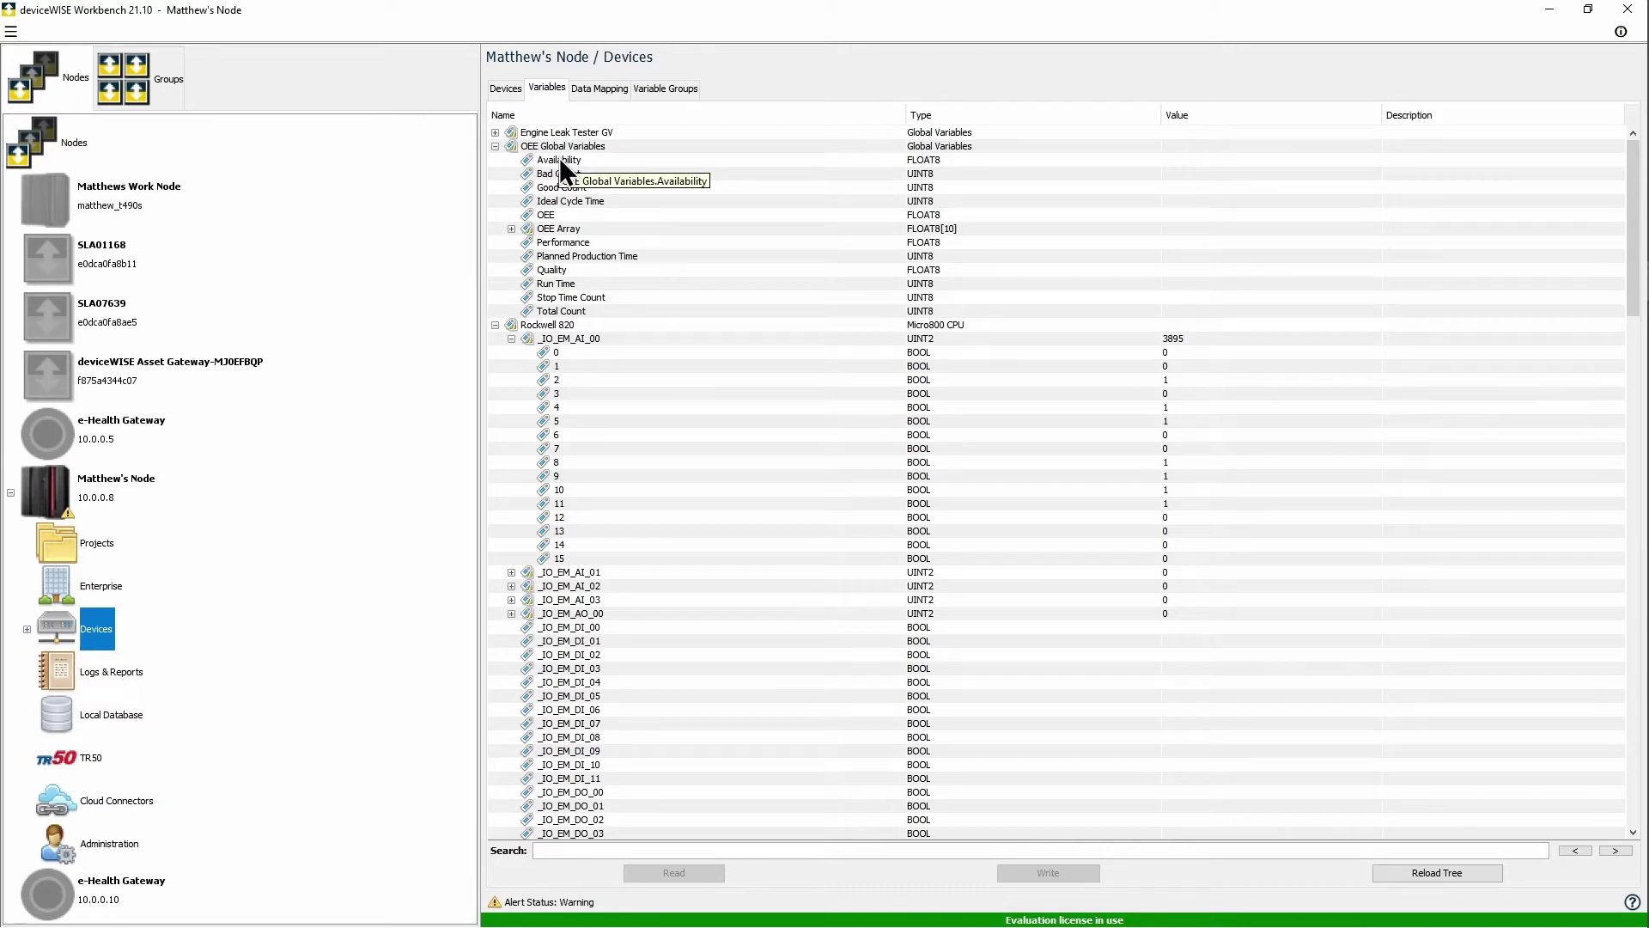
{"action": "left_click", "coordinate": [652, 90]}
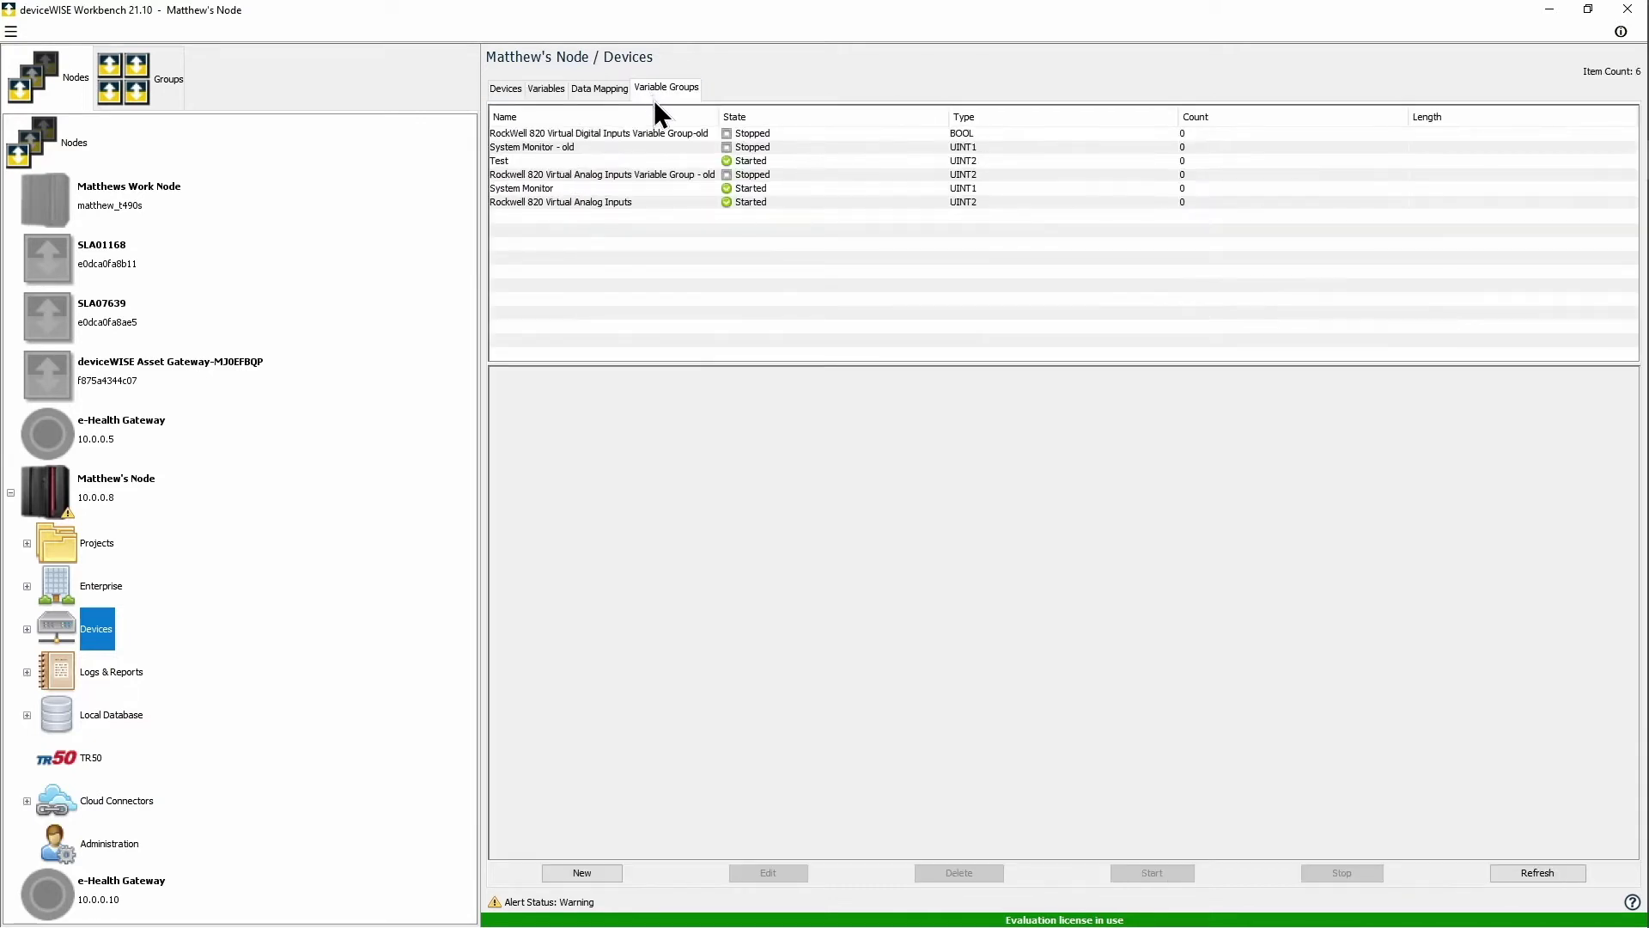
Step: Create a new UINT8 variable group named Run Time Variable Group
{"action": "left_click", "coordinate": [586, 874]}
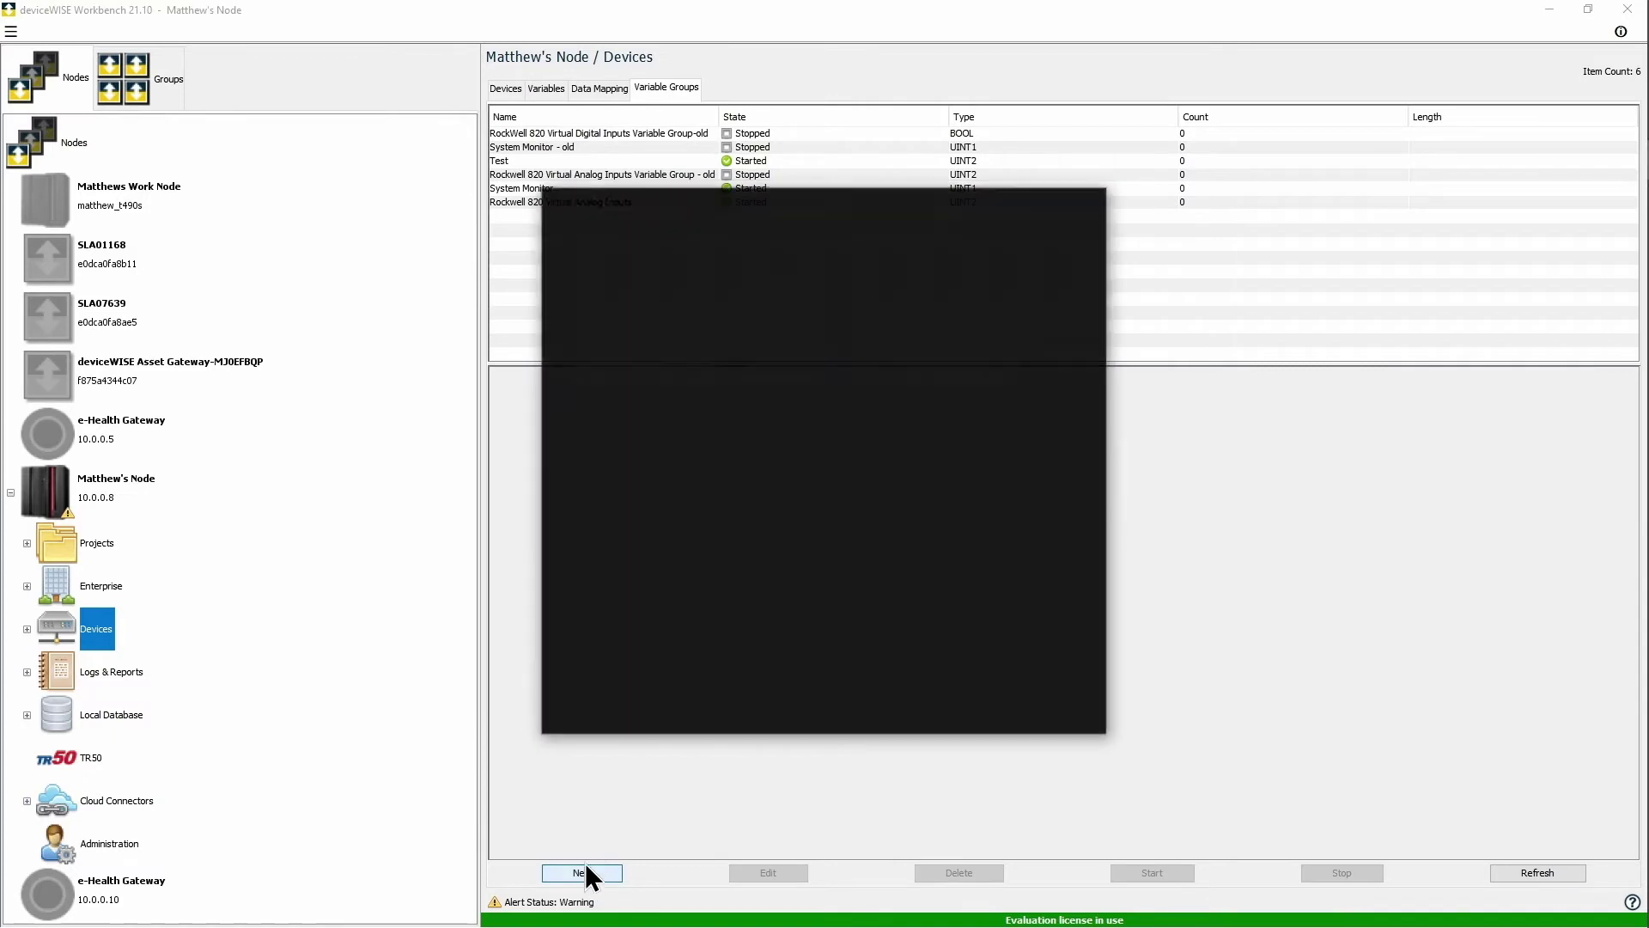
{"action": "type", "text": "Run Time Variable Group"}
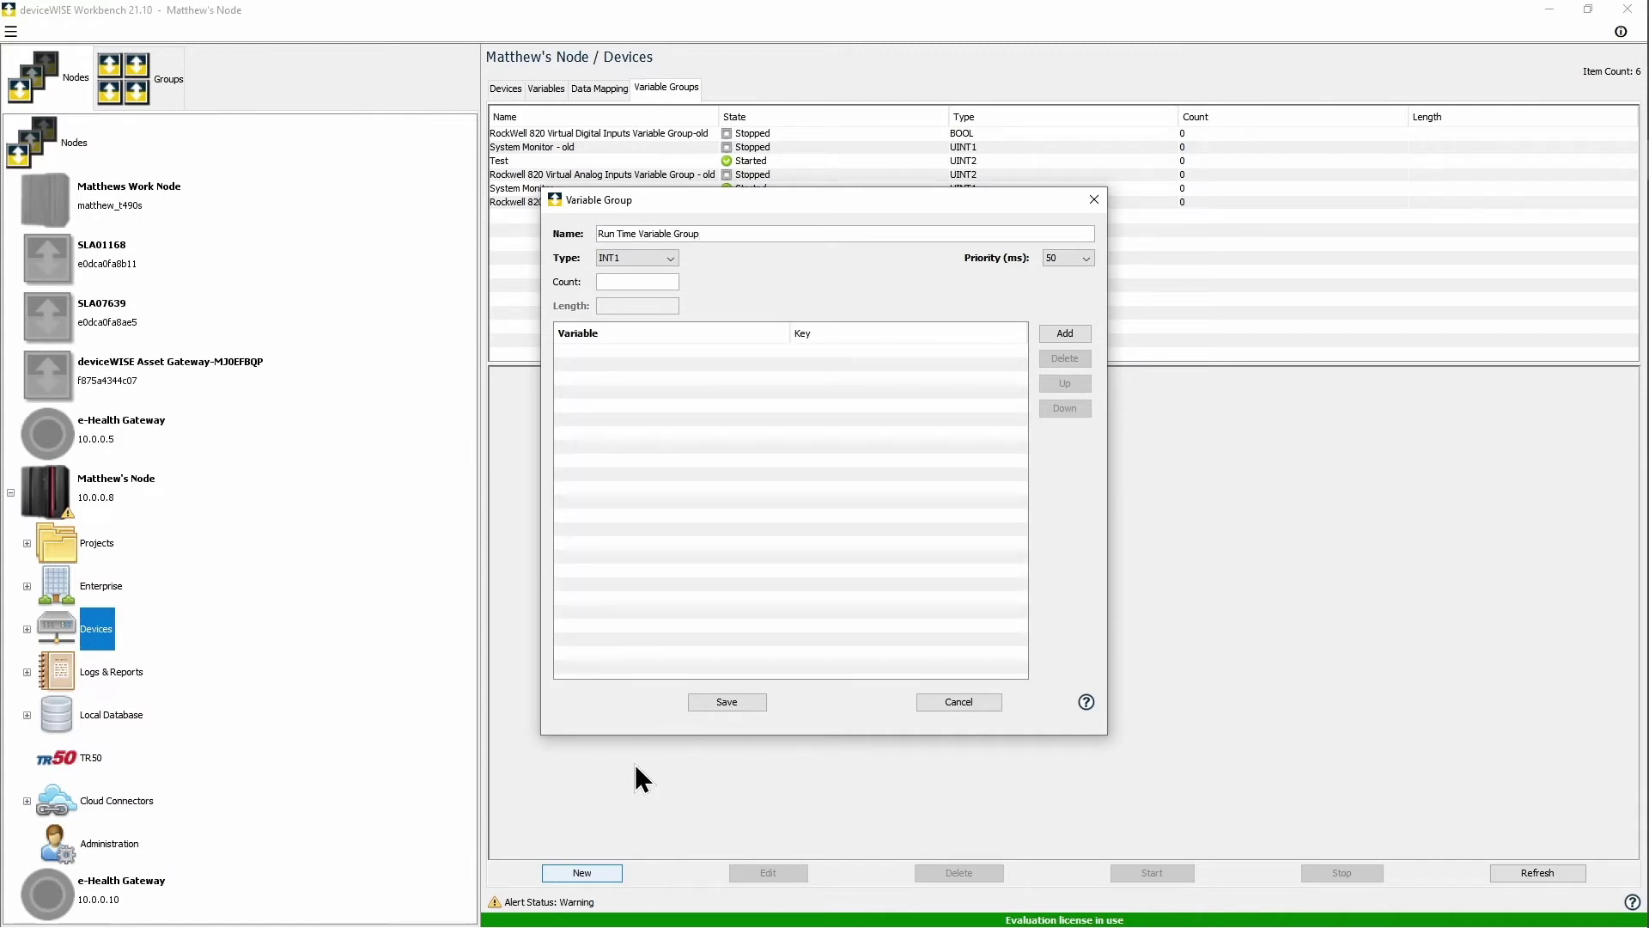
{"action": "left_click", "coordinate": [641, 258]}
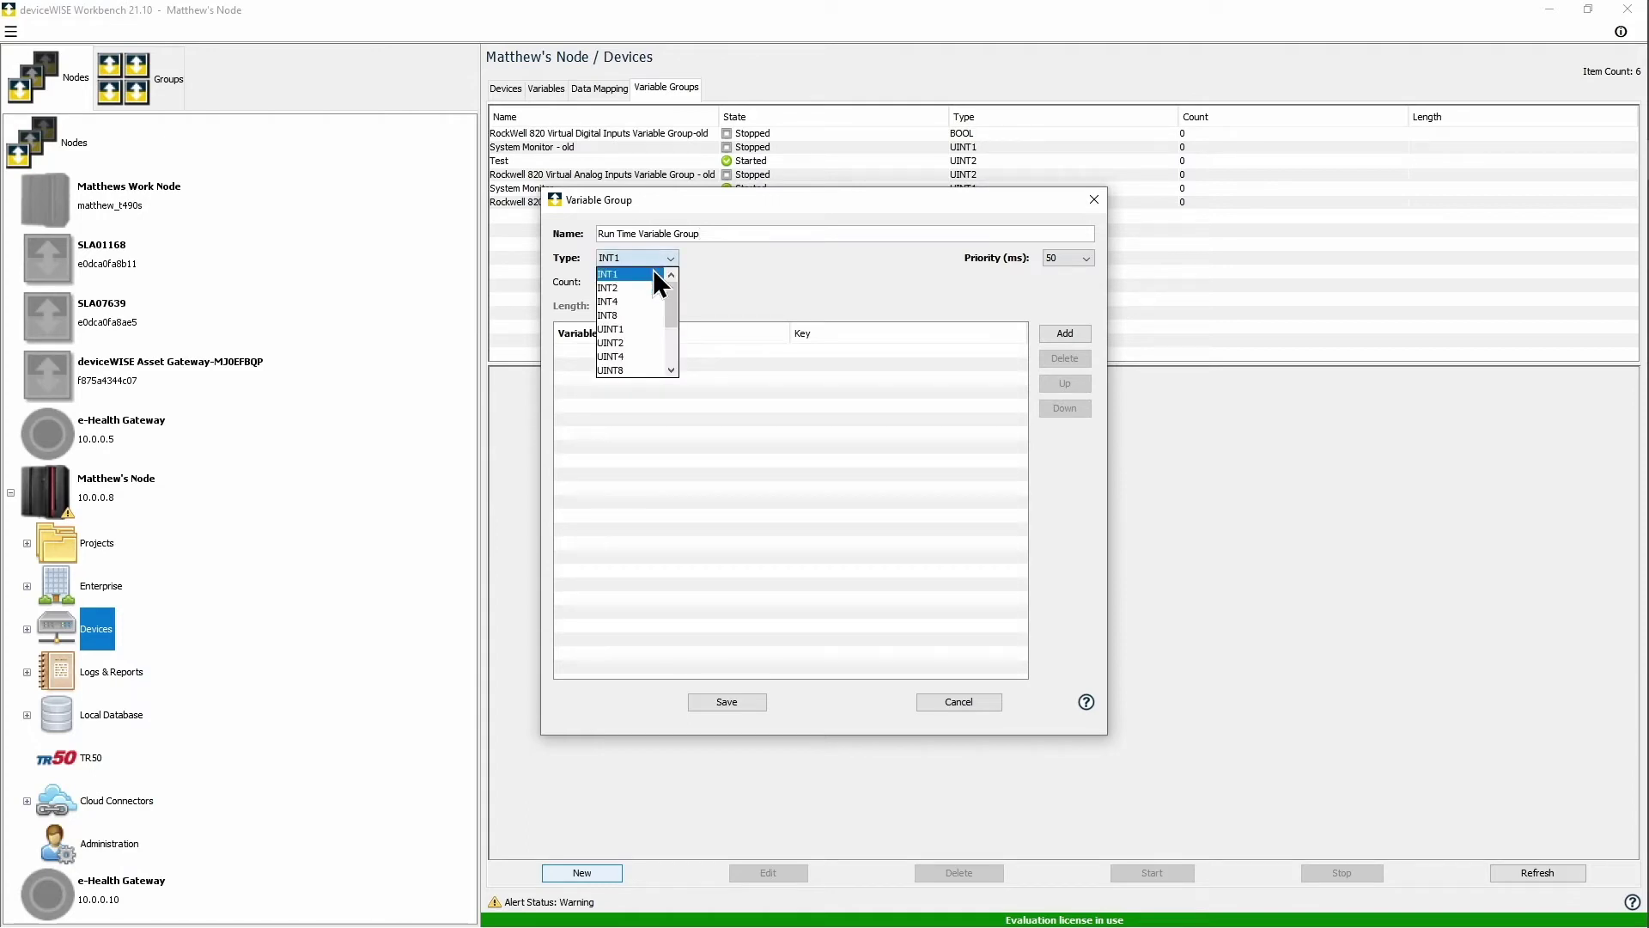
{"action": "left_click", "coordinate": [637, 371]}
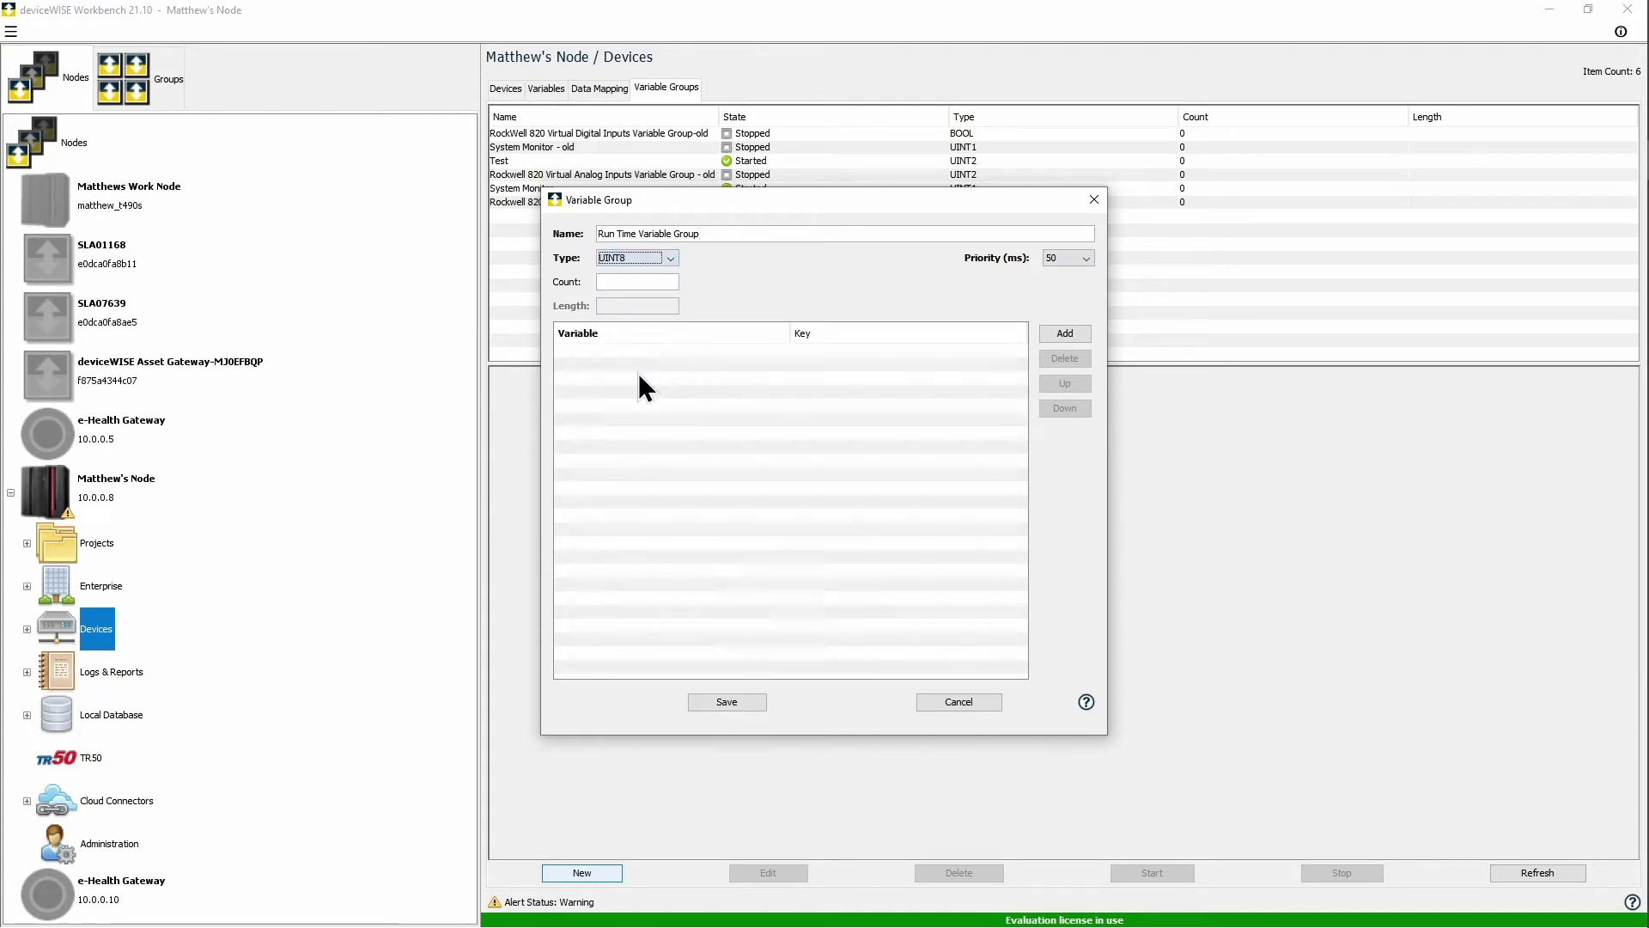
Step: Add Planned Production Time and Stop Time Count from OEE Global Variables, then save the group
{"action": "left_click", "coordinate": [1061, 330]}
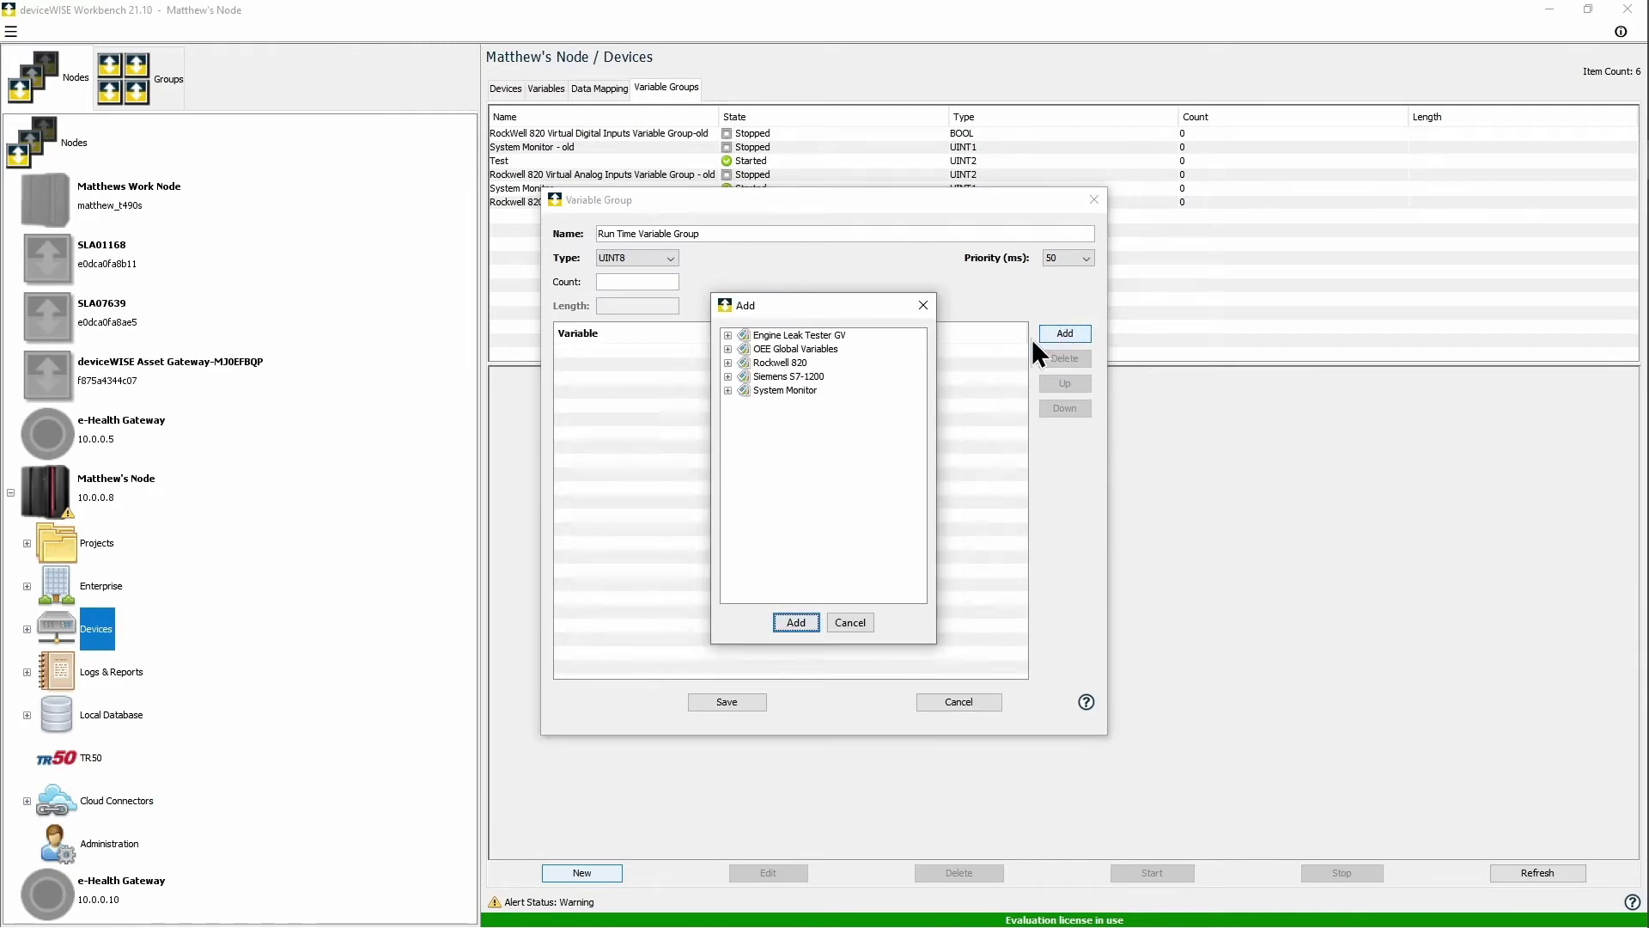
{"action": "left_click", "coordinate": [728, 349]}
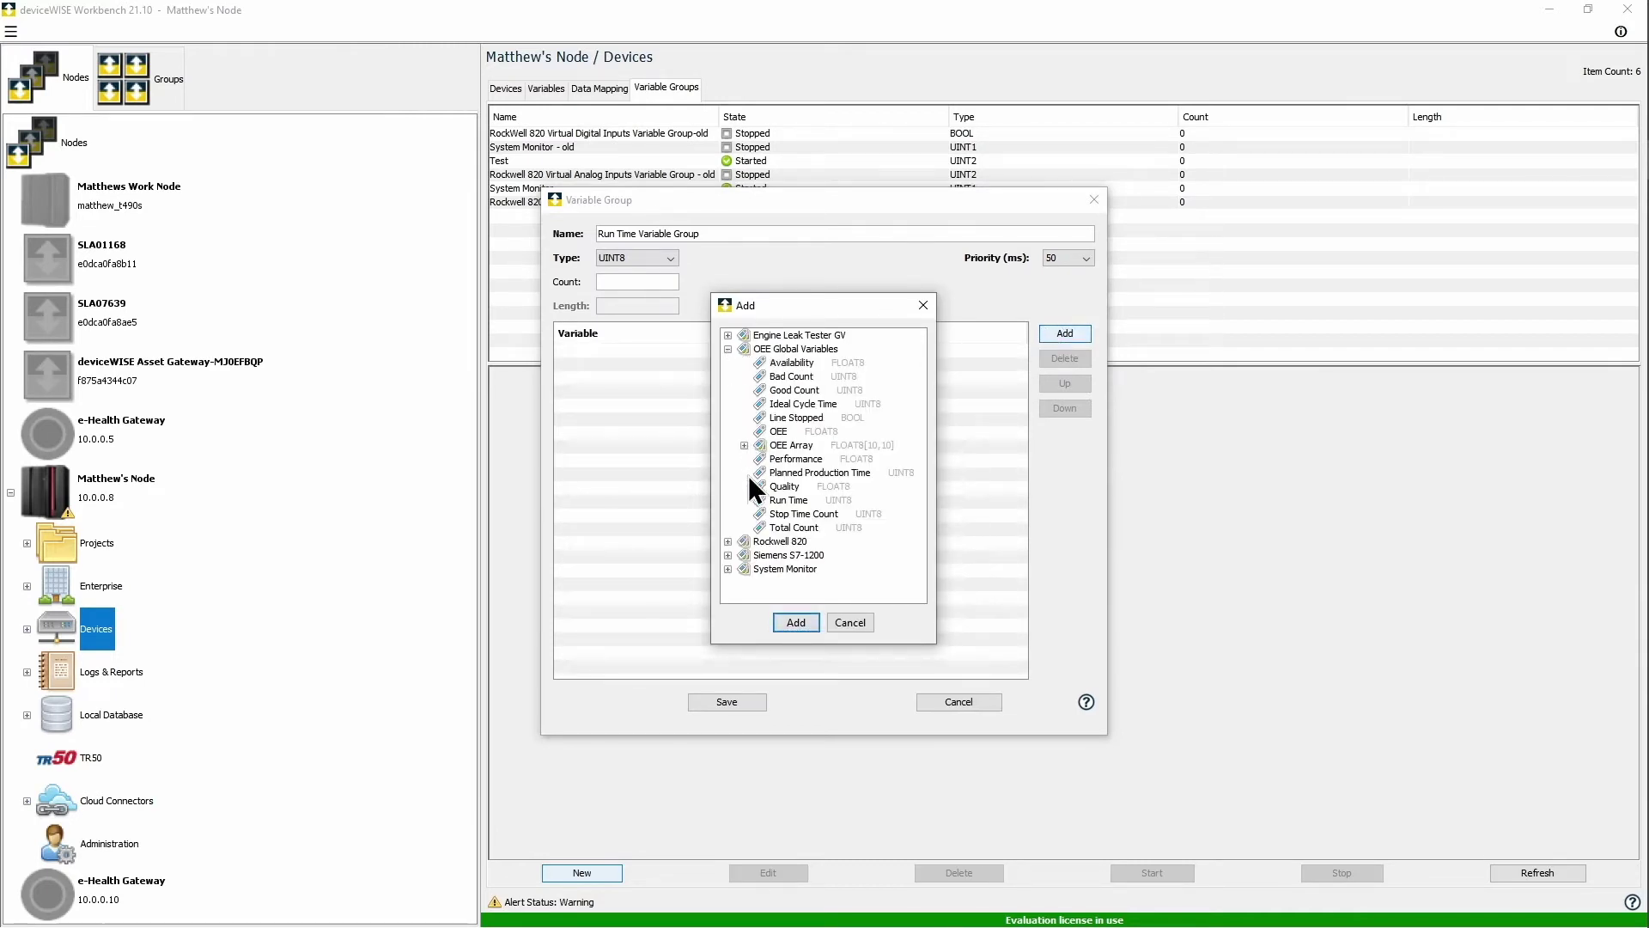
{"action": "left_click", "coordinate": [794, 473]}
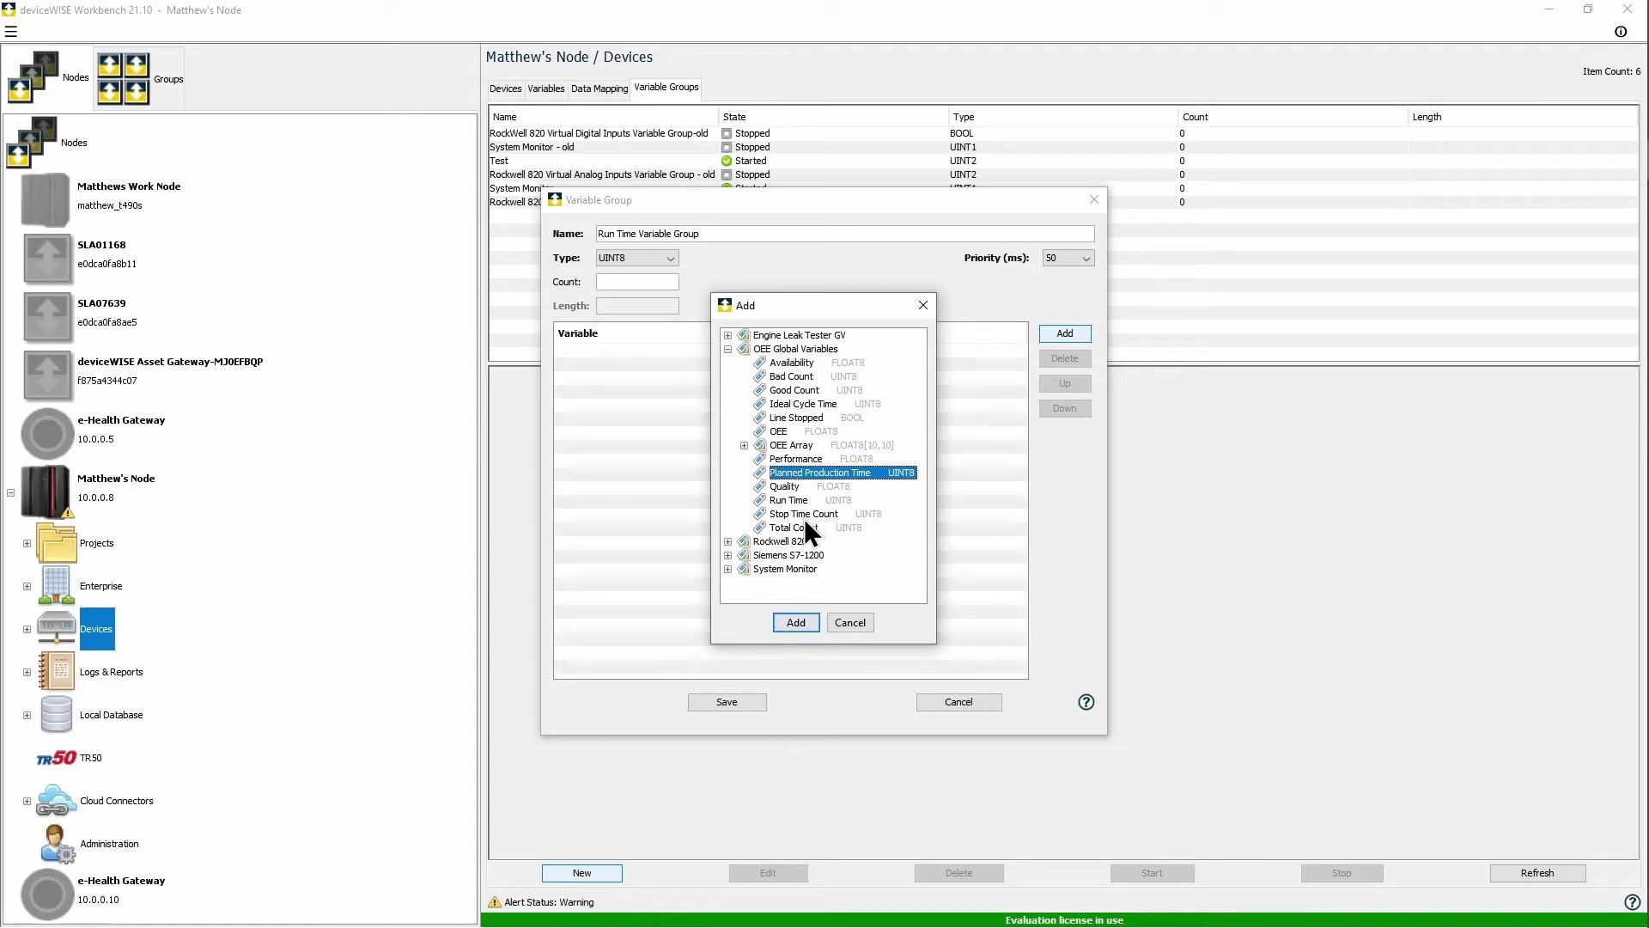
{"action": "left_click", "coordinate": [805, 516], "text": "ctrl"}
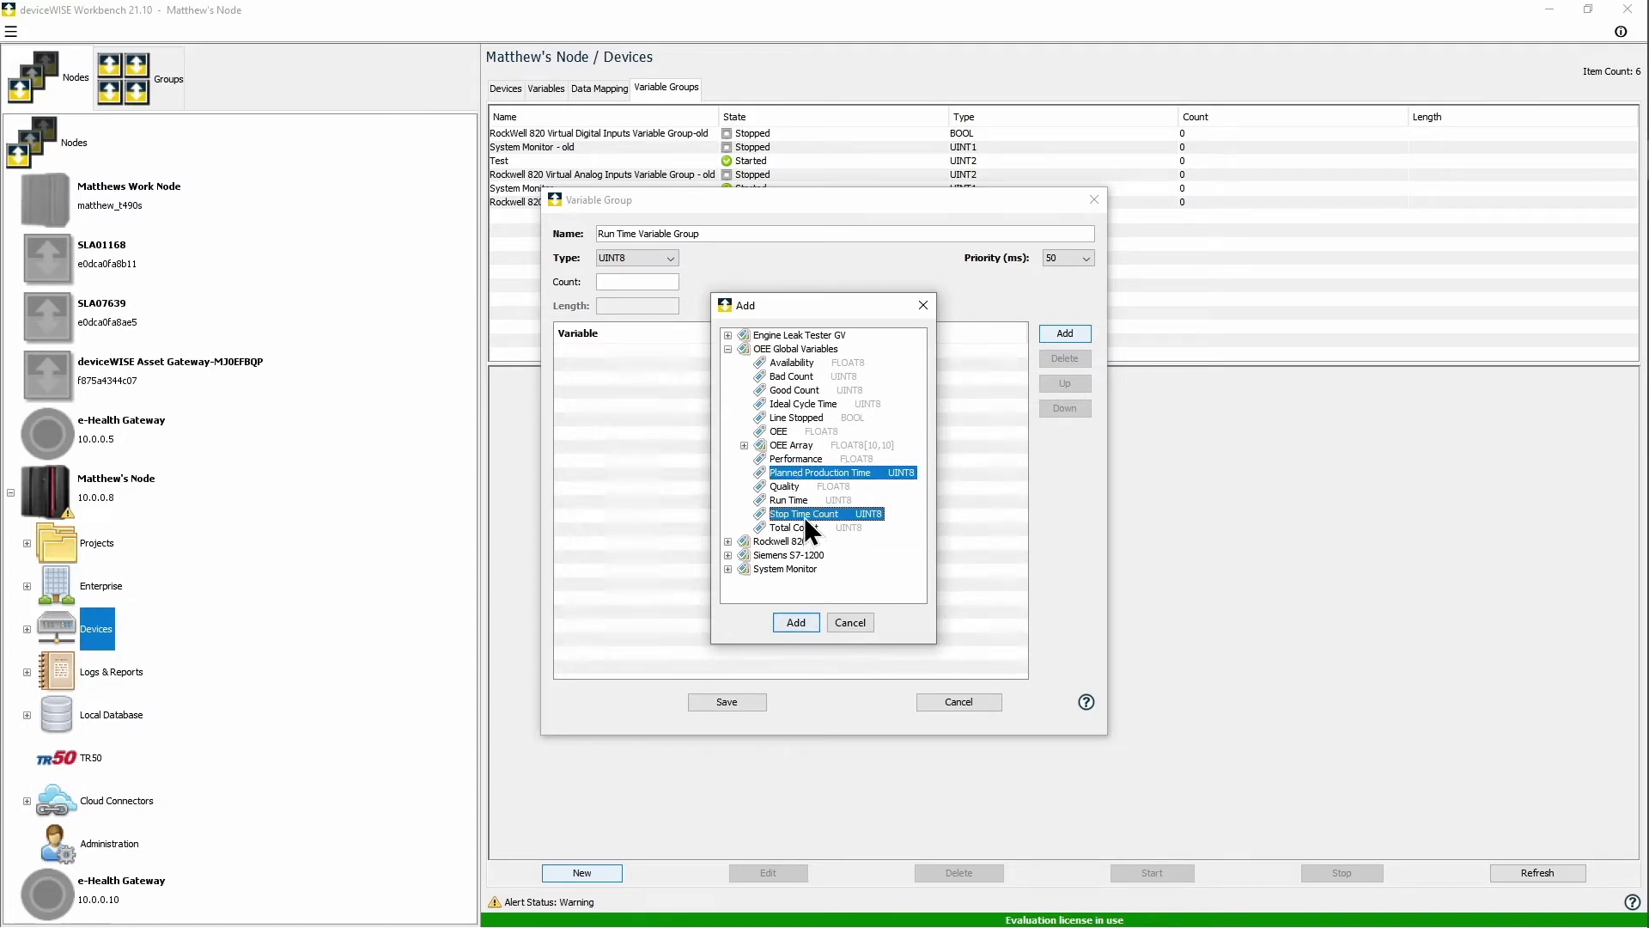
{"action": "left_click", "coordinate": [796, 622]}
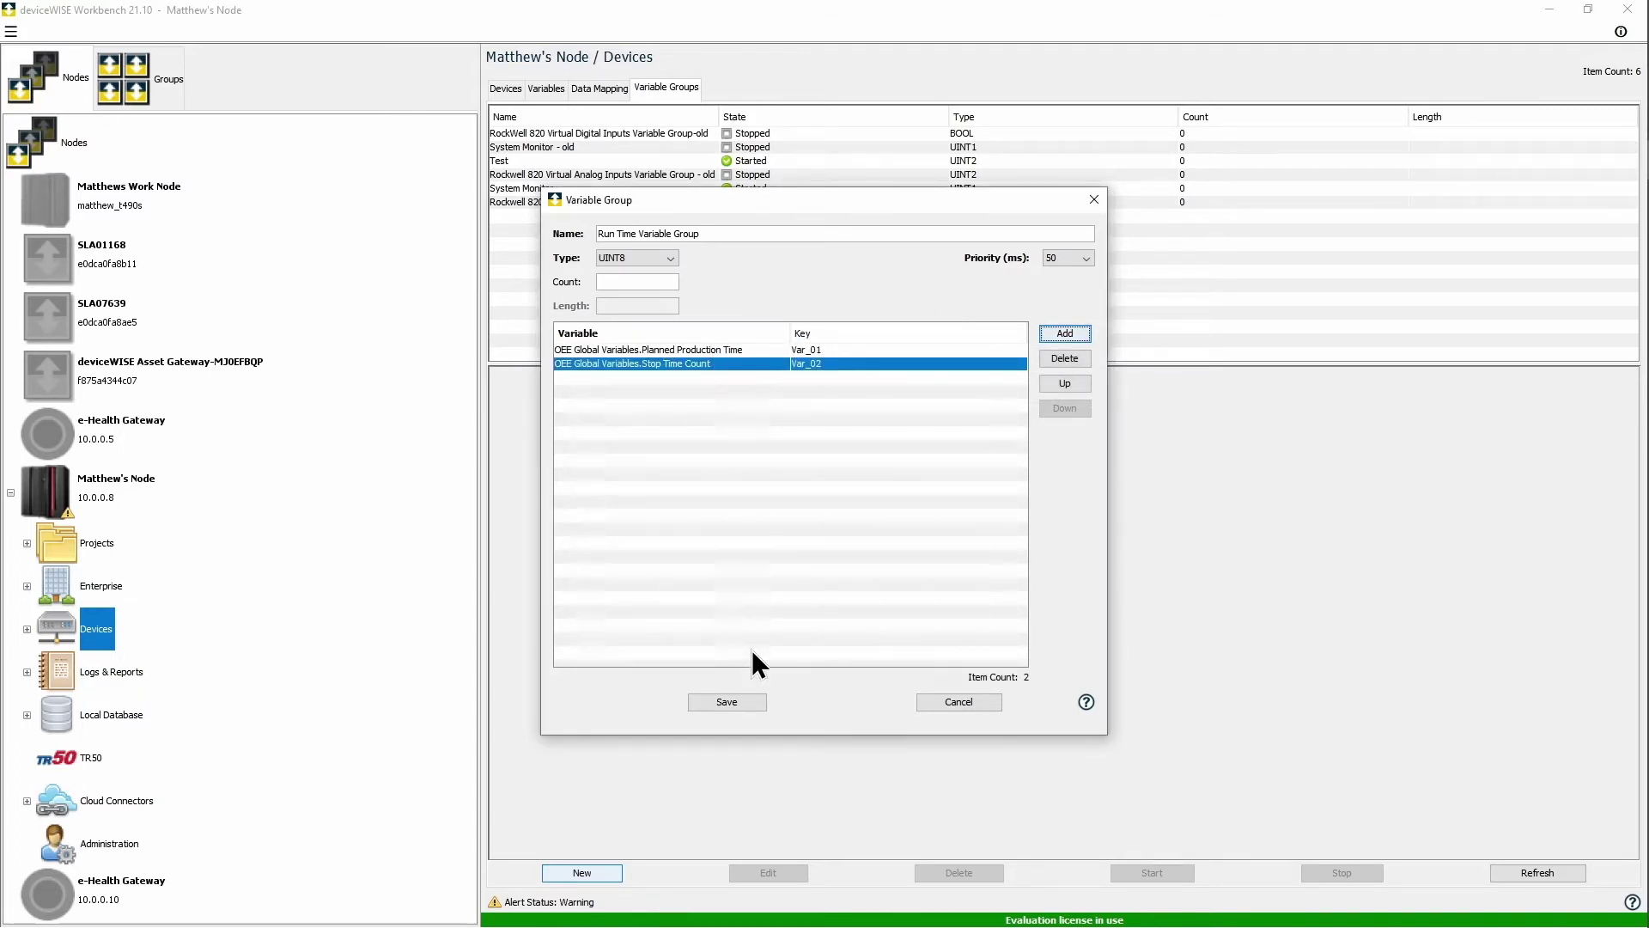
{"action": "left_click", "coordinate": [752, 699]}
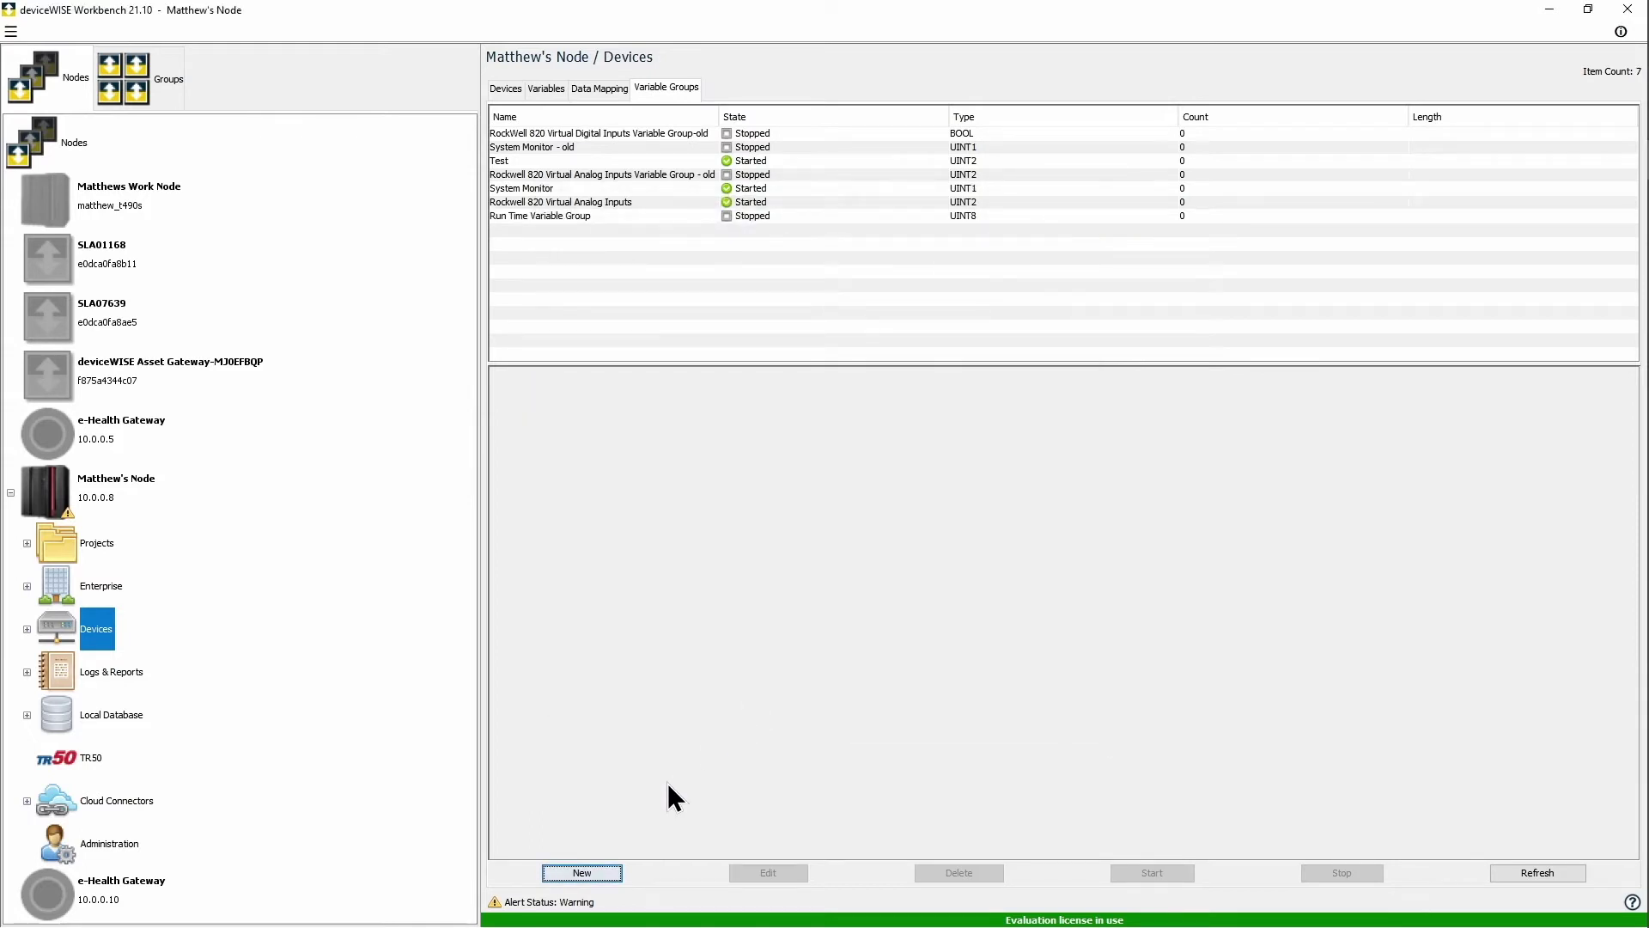
Step: Create a new UINT8 variable group named Availability Variable Group
{"action": "left_click", "coordinate": [594, 865]}
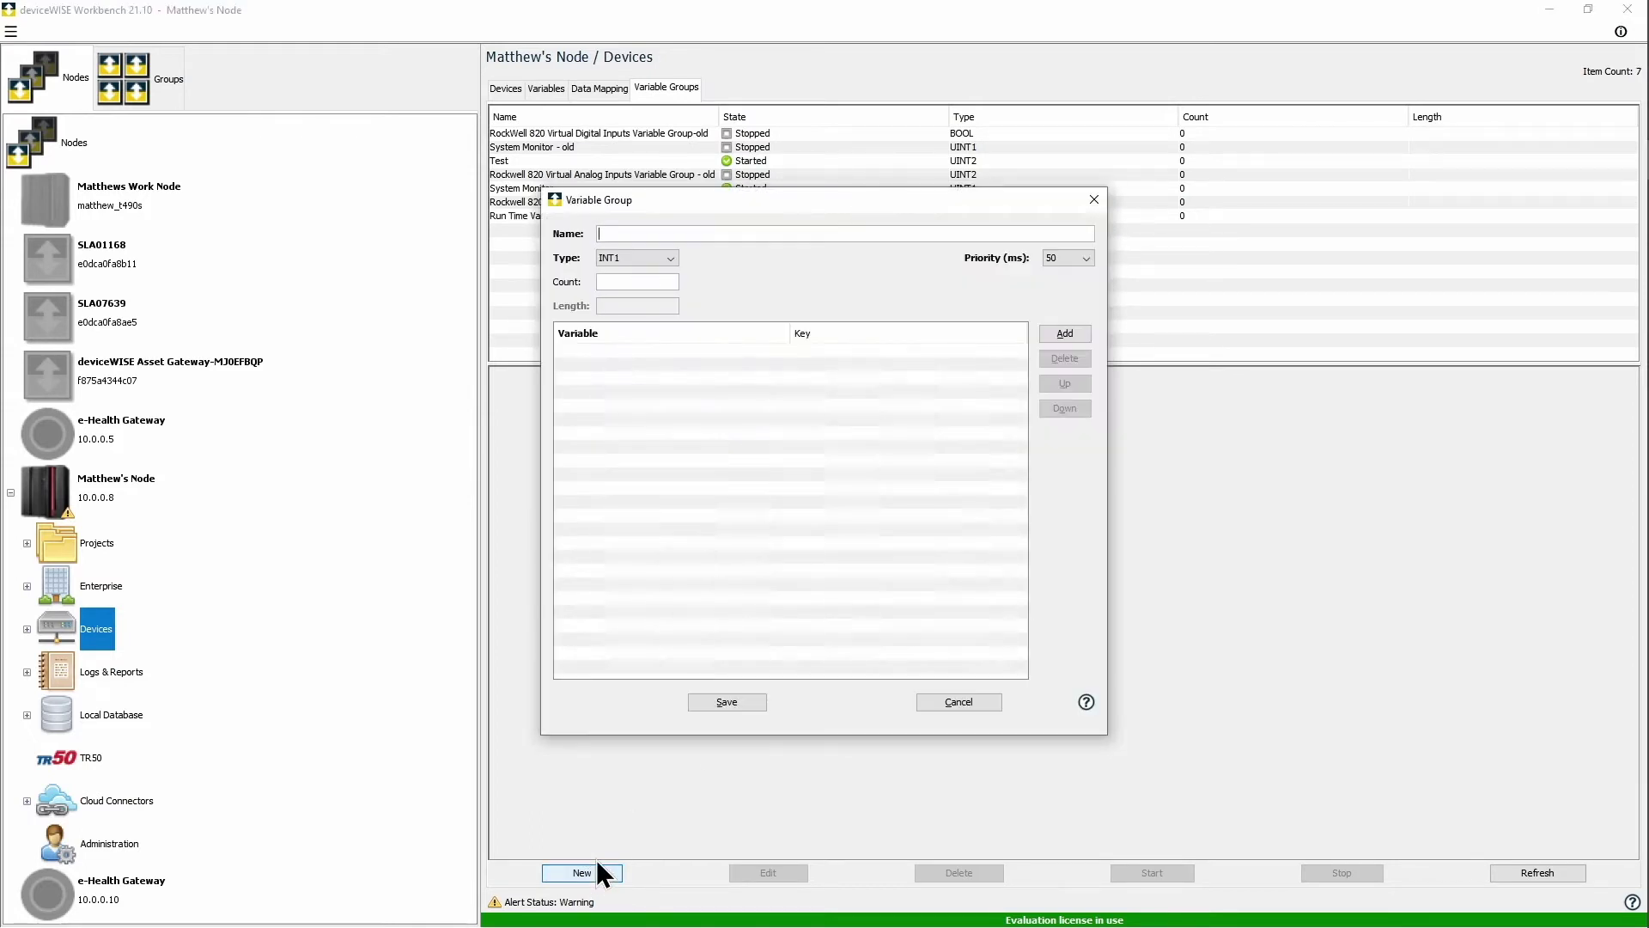
{"action": "type", "text": "Availability Variable Group"}
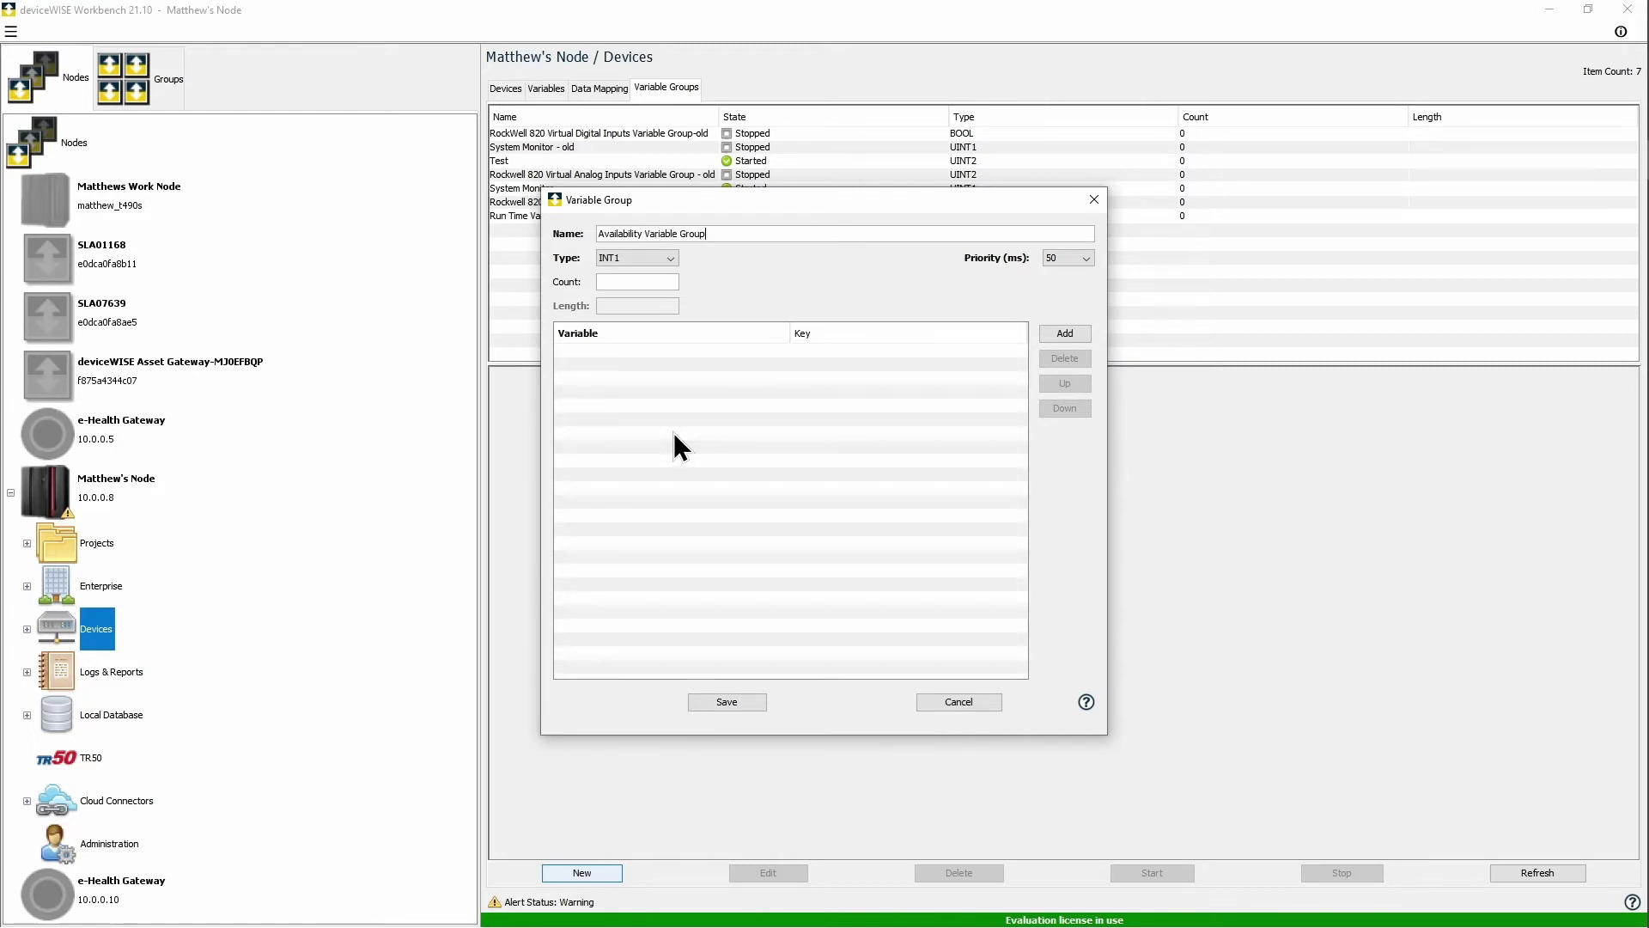
{"action": "left_click", "coordinate": [652, 261]}
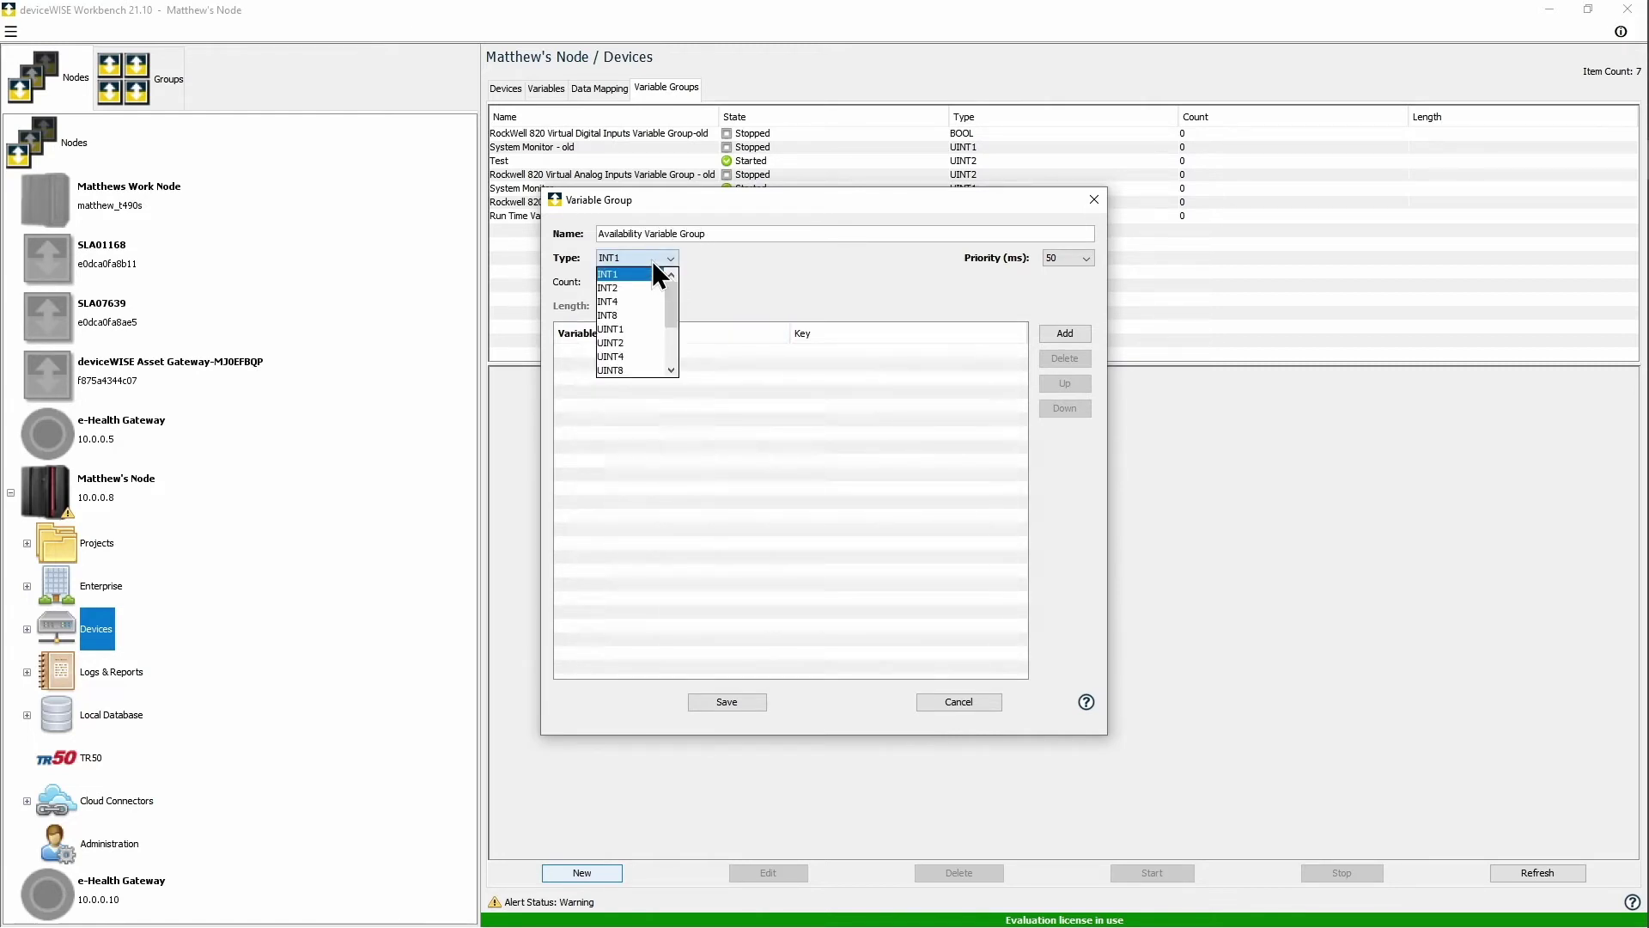
{"action": "left_click", "coordinate": [641, 370]}
Step: Add Planned Production Time and Run Time to the group and save it
{"action": "left_click", "coordinate": [1065, 334]}
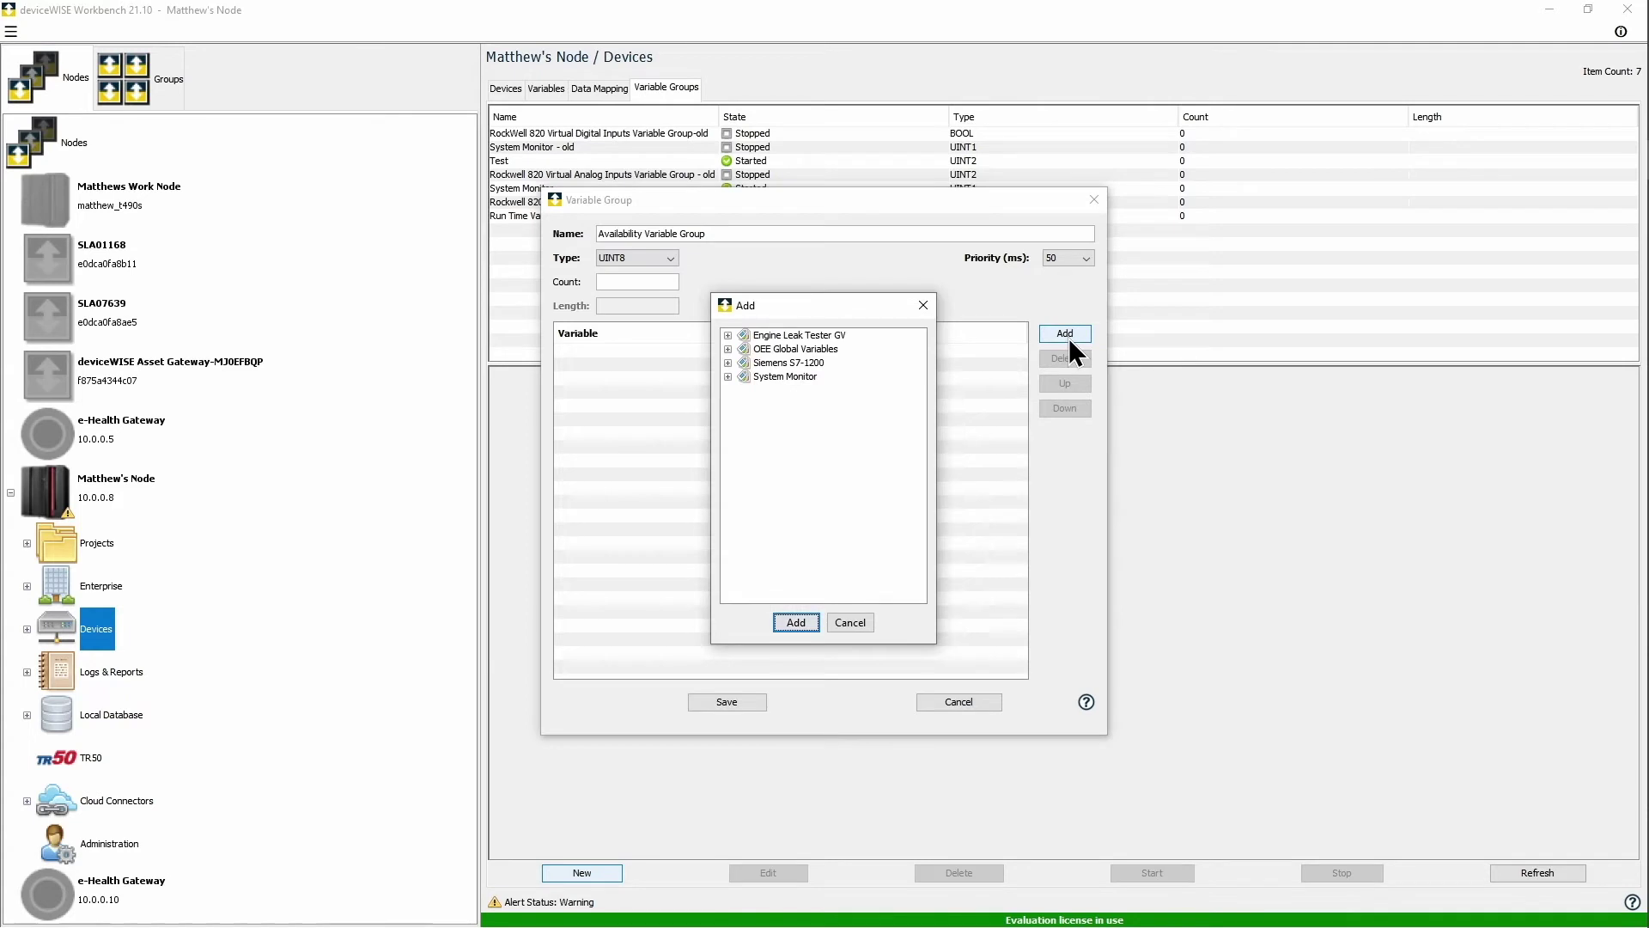
{"action": "left_click", "coordinate": [727, 350]}
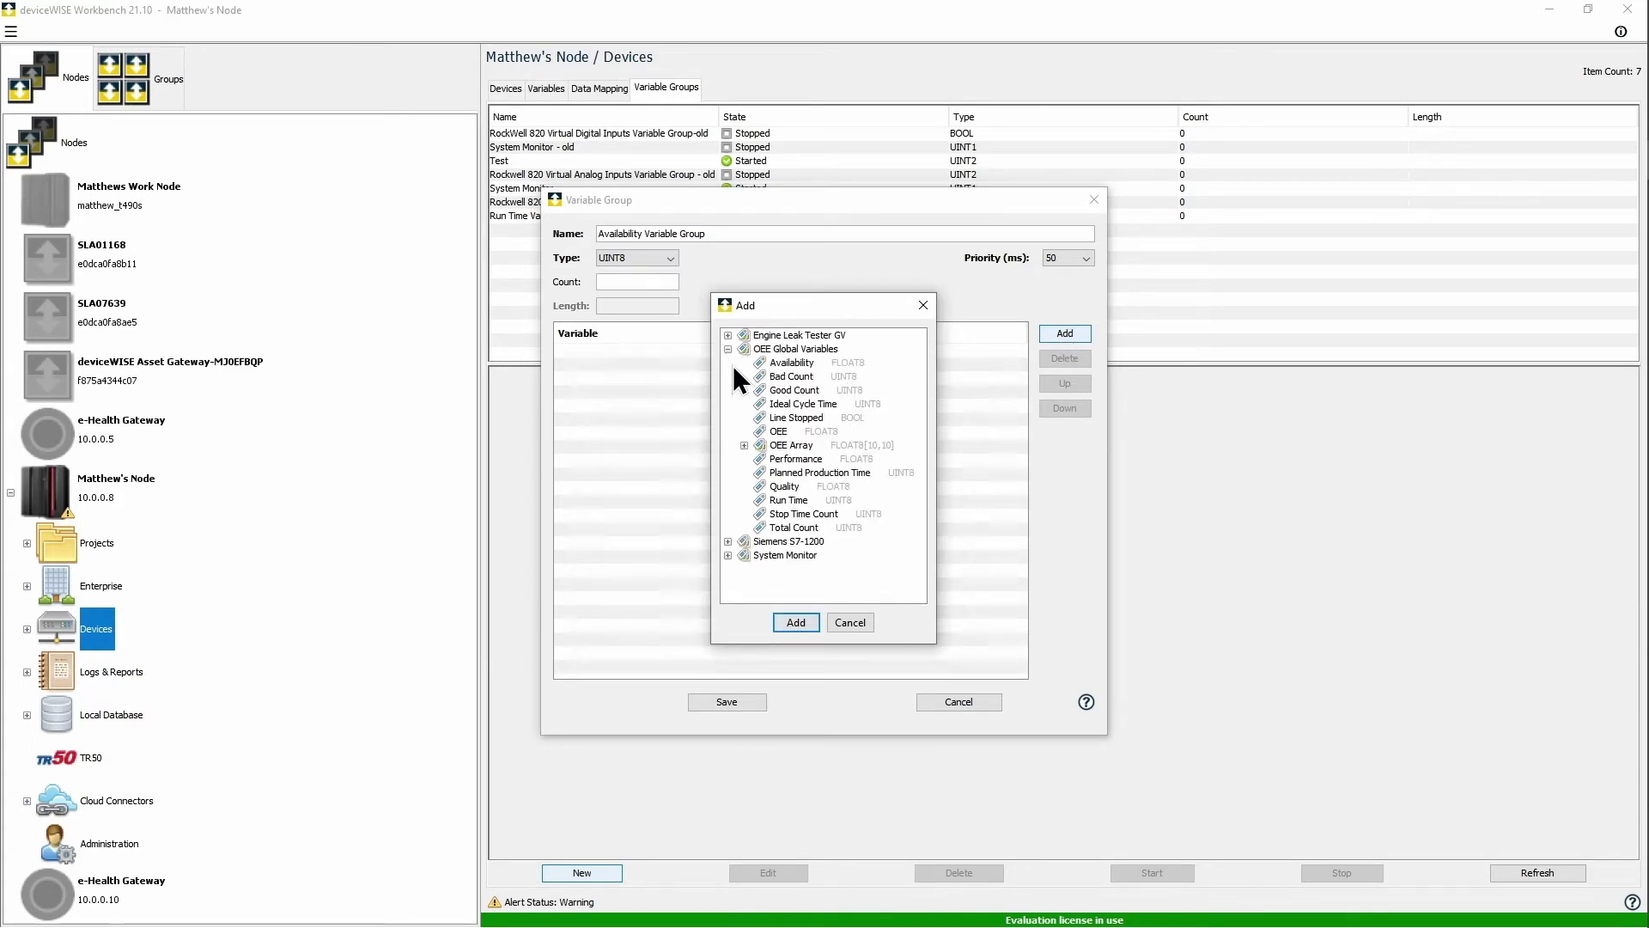
{"action": "left_click", "coordinate": [808, 472]}
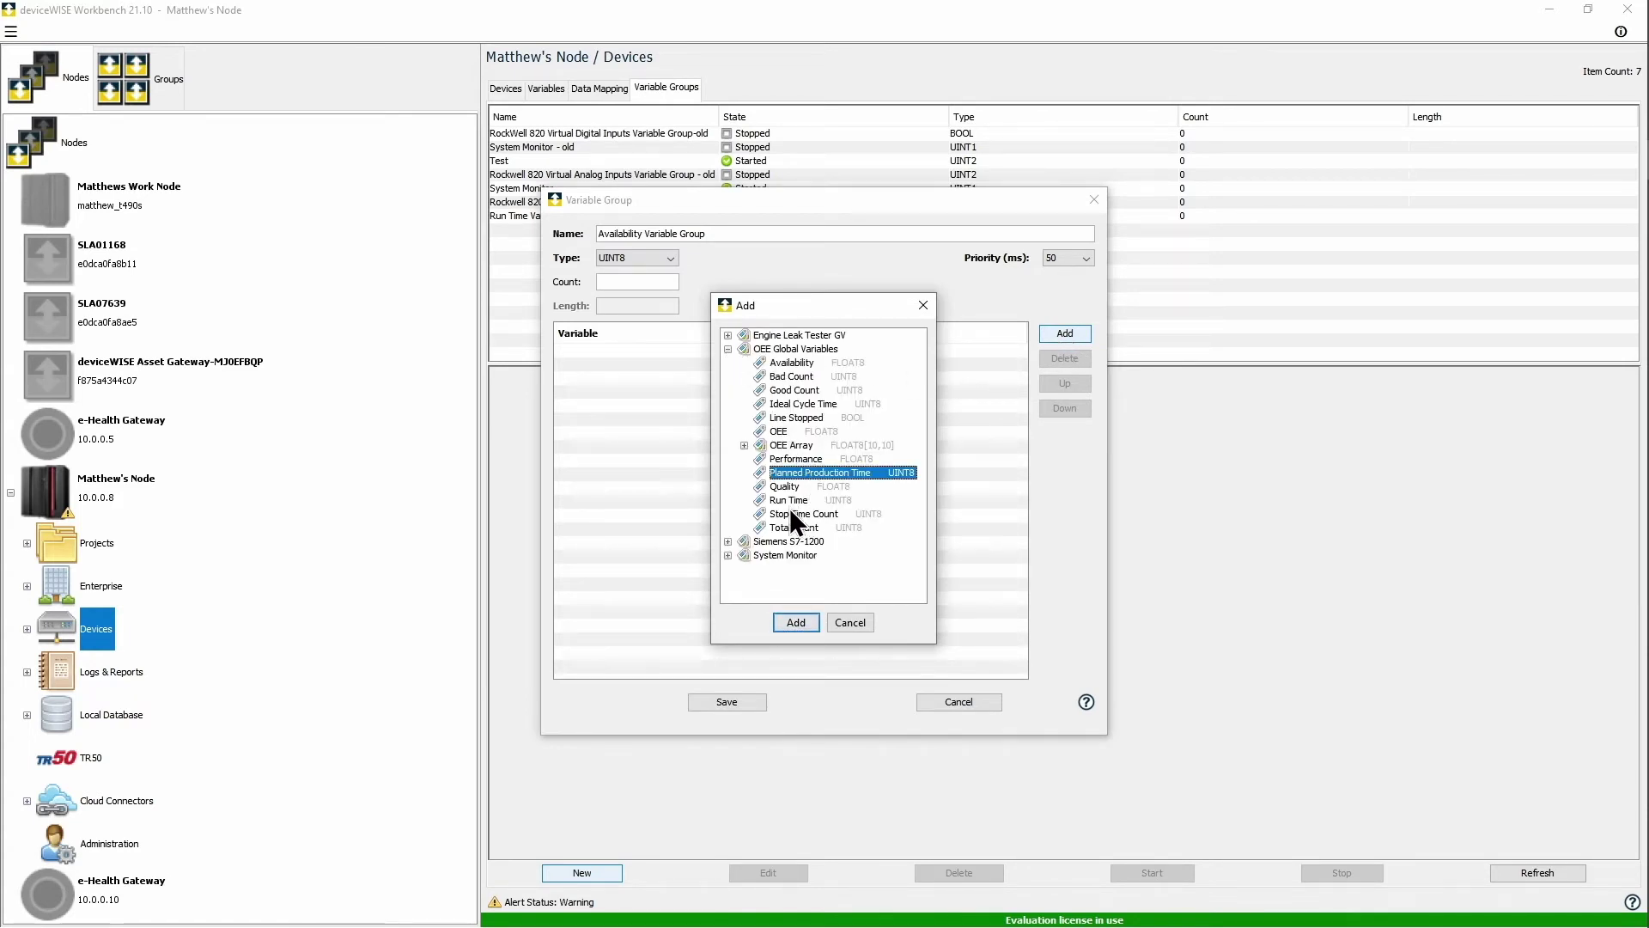
{"action": "left_click", "coordinate": [790, 500], "text": "ctrl"}
{"action": "left_click", "coordinate": [797, 624]}
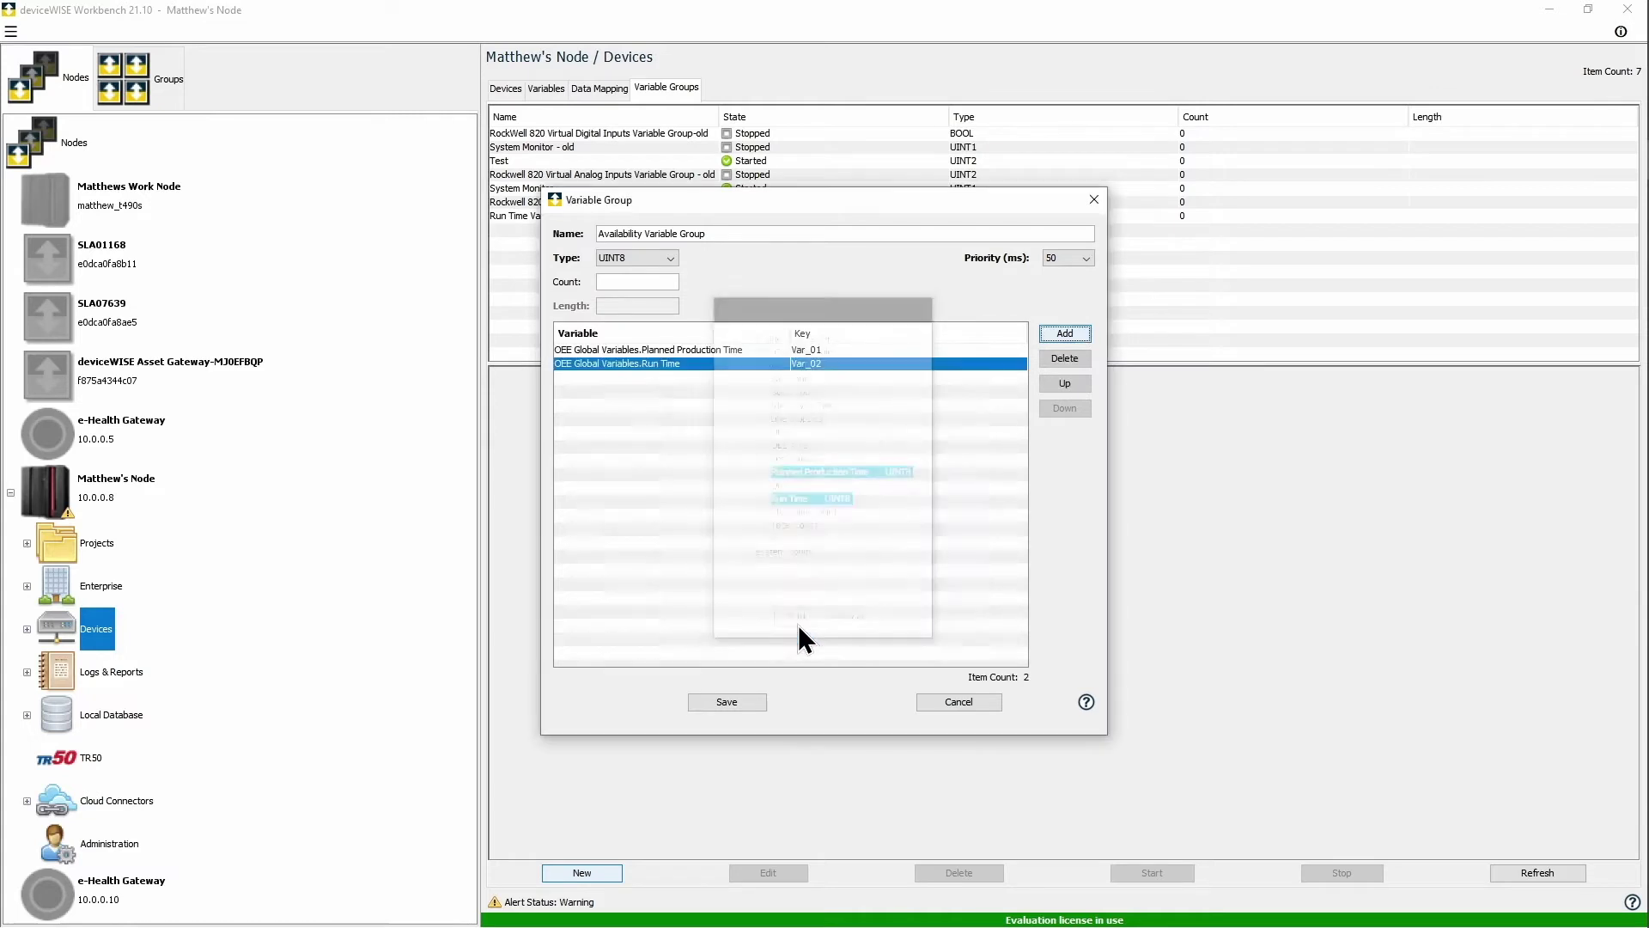
{"action": "left_click", "coordinate": [747, 701]}
{"action": "left_click", "coordinate": [596, 873]}
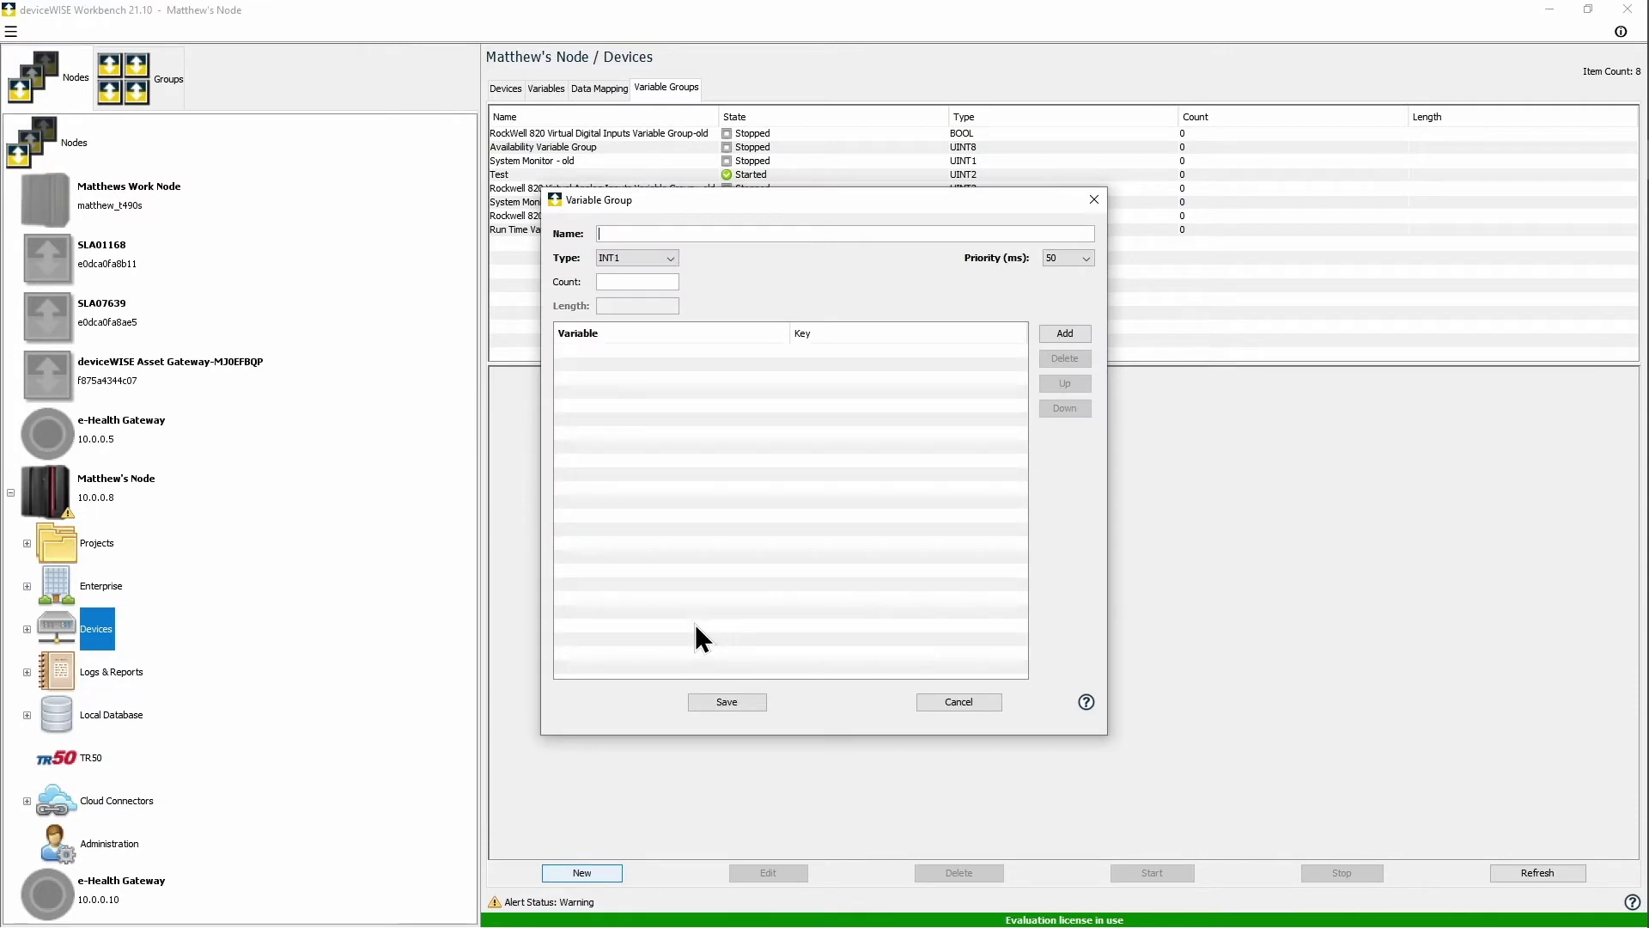
Step: Name the new group Performance Variable Group with UINT8 data type
{"action": "type", "text": "Performance Variable Group"}
{"action": "left_click", "coordinate": [620, 260]}
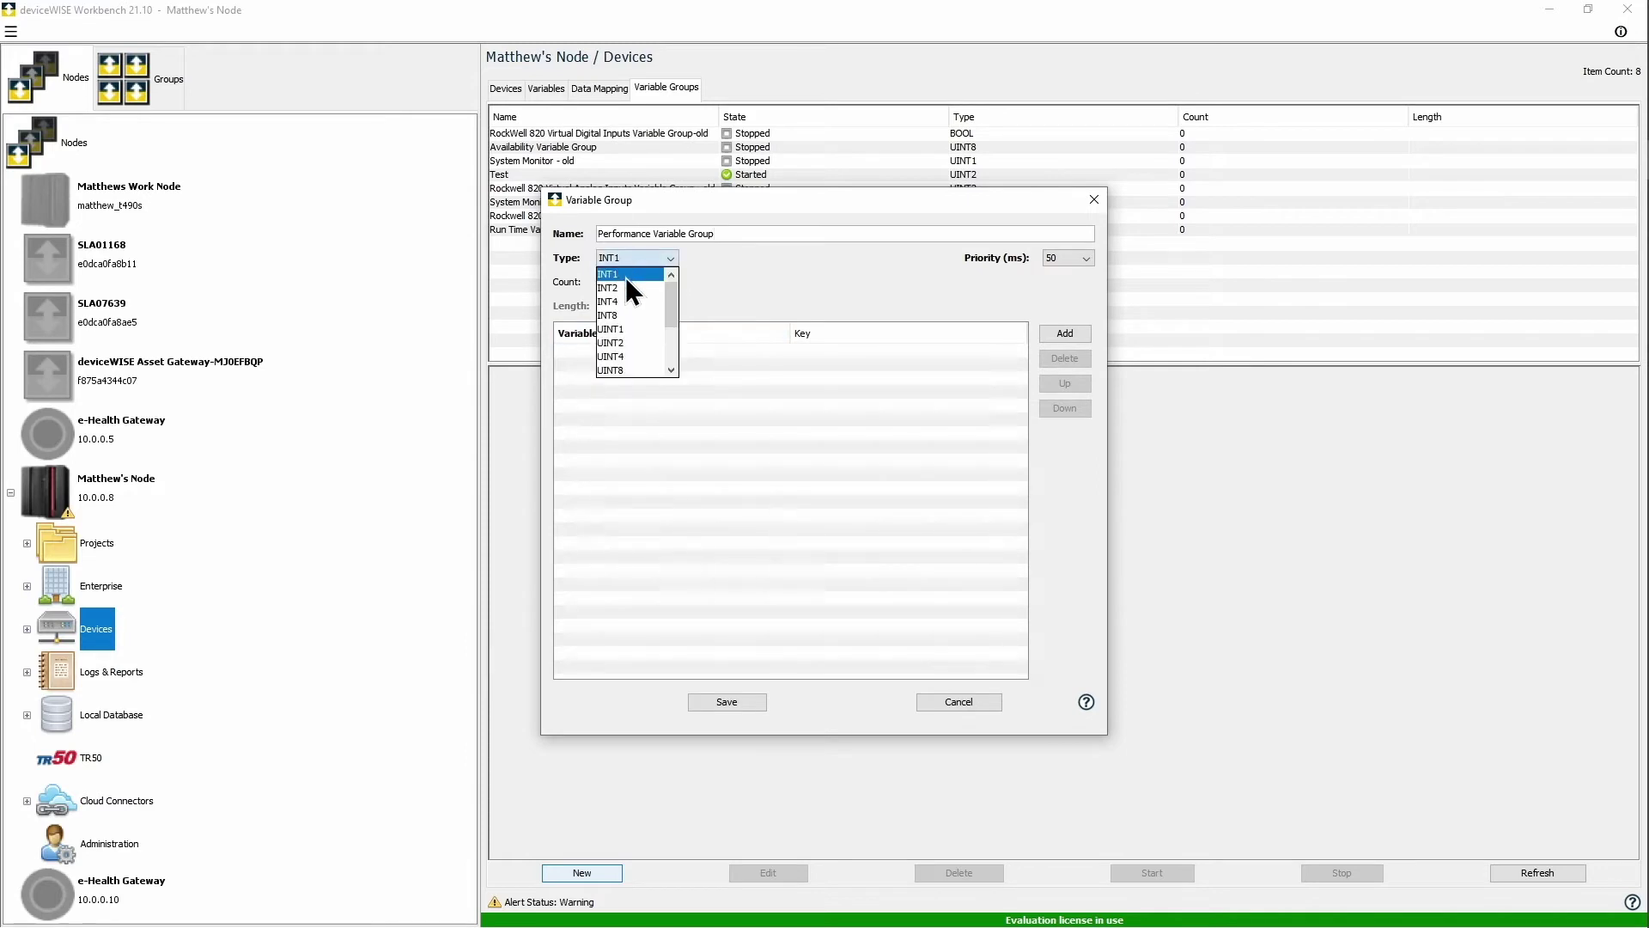
{"action": "left_click", "coordinate": [639, 331]}
Step: Add Total Count, Run Time and Ideal Cycle Time and save; then start a Quality Variable Group
{"action": "left_click", "coordinate": [1065, 334]}
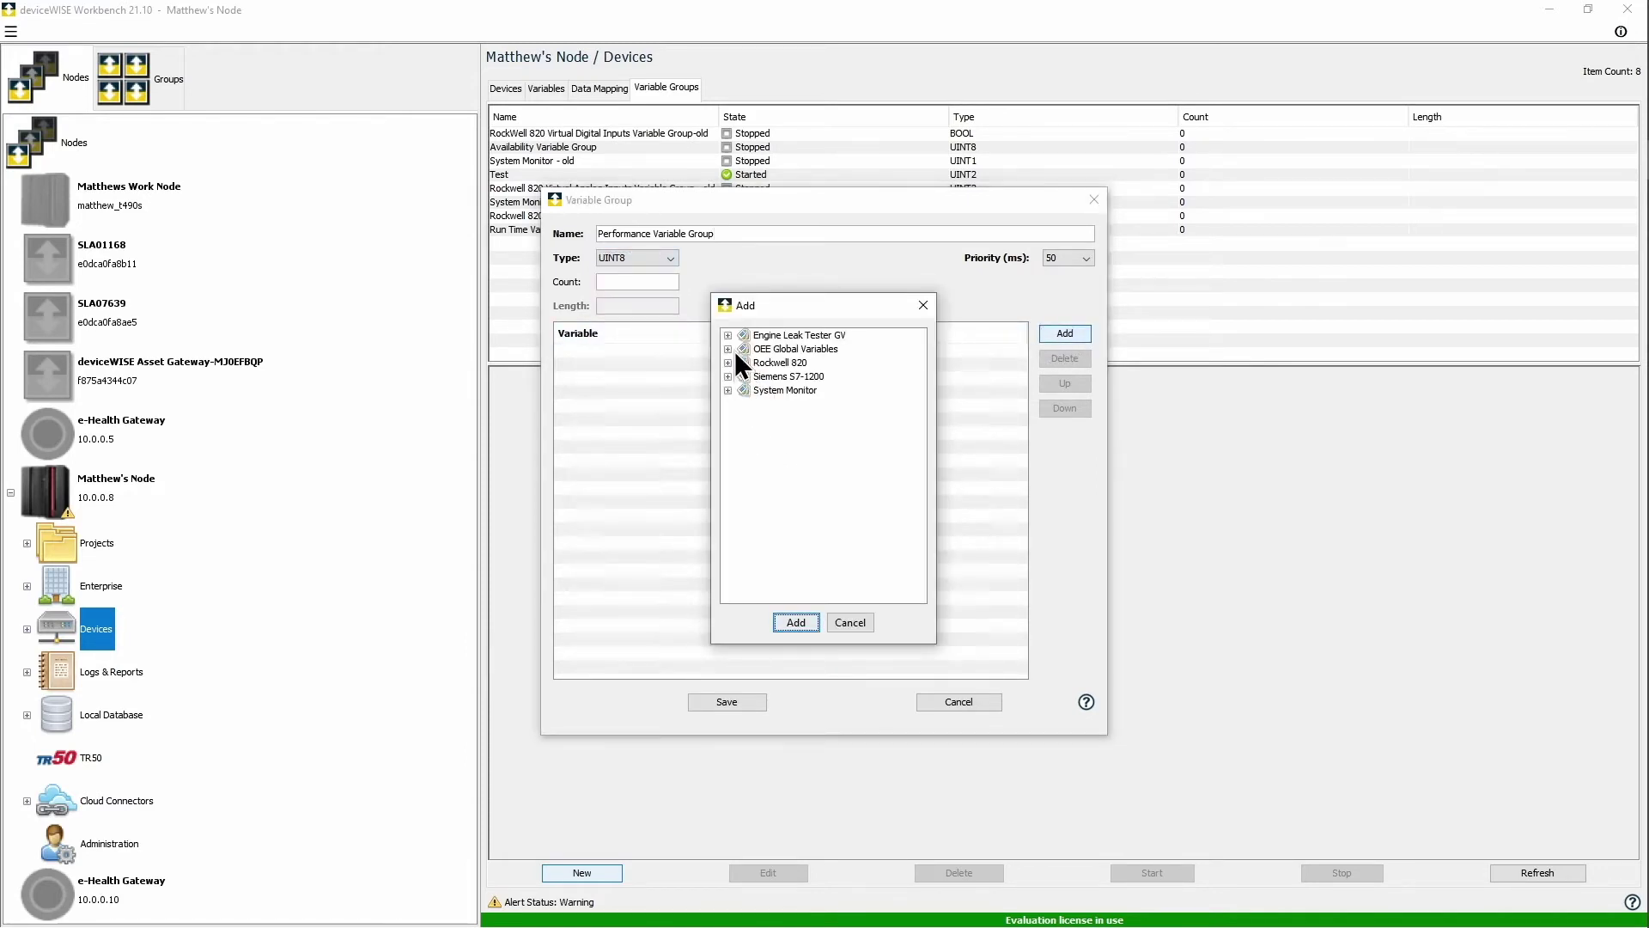
{"action": "left_click", "coordinate": [729, 350]}
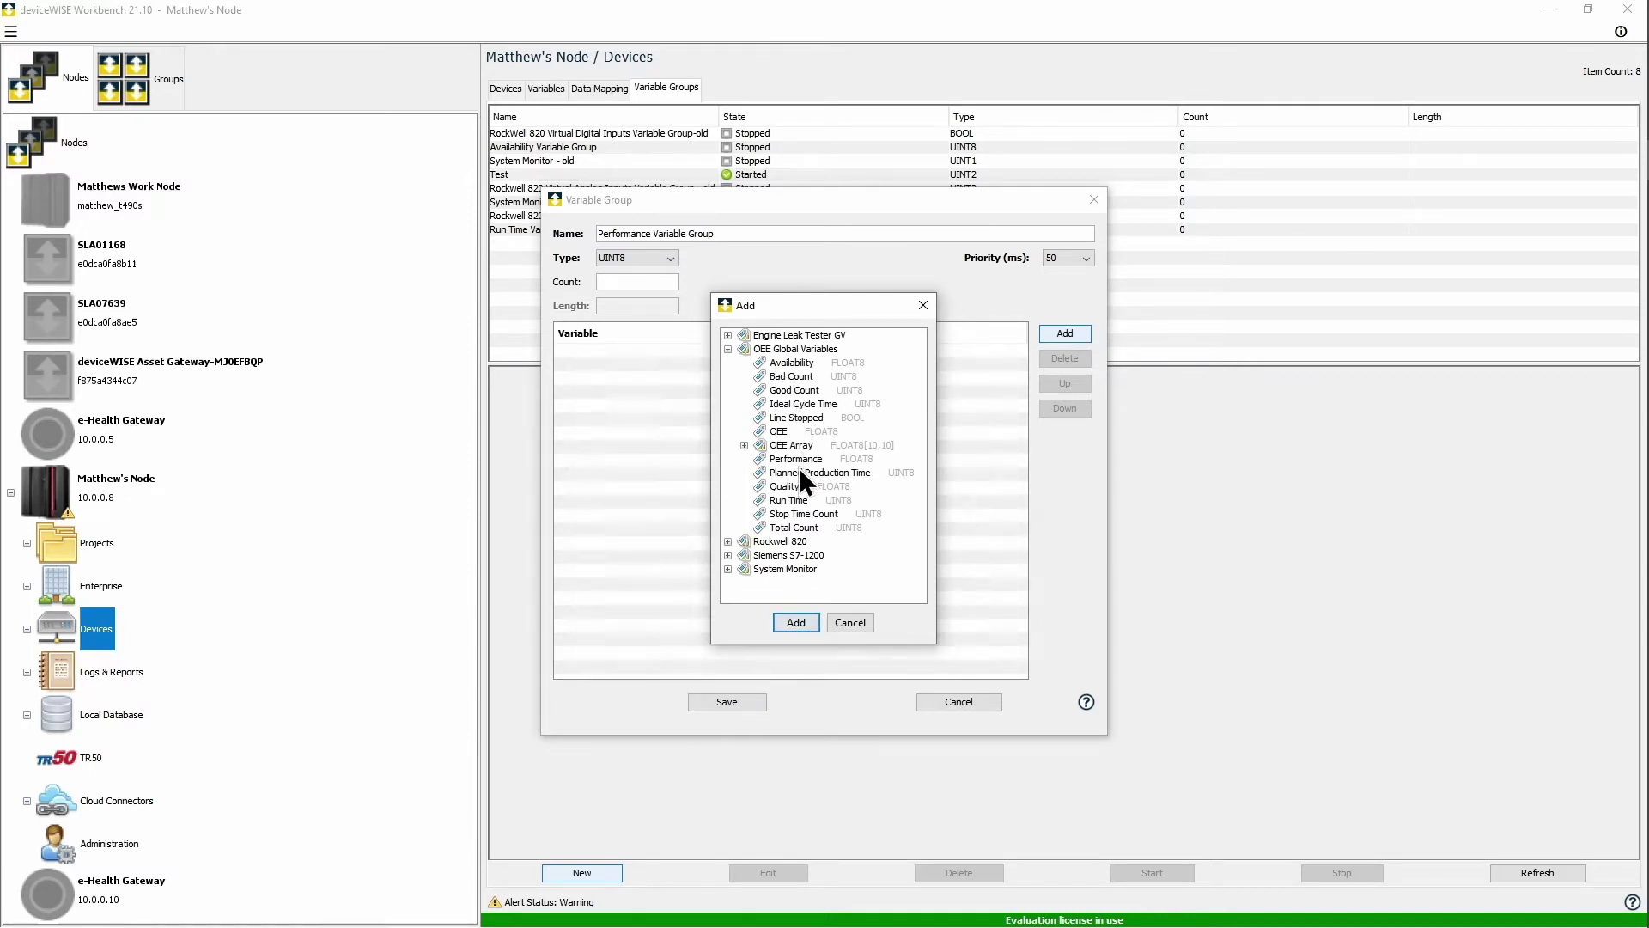
{"action": "left_click", "coordinate": [792, 528]}
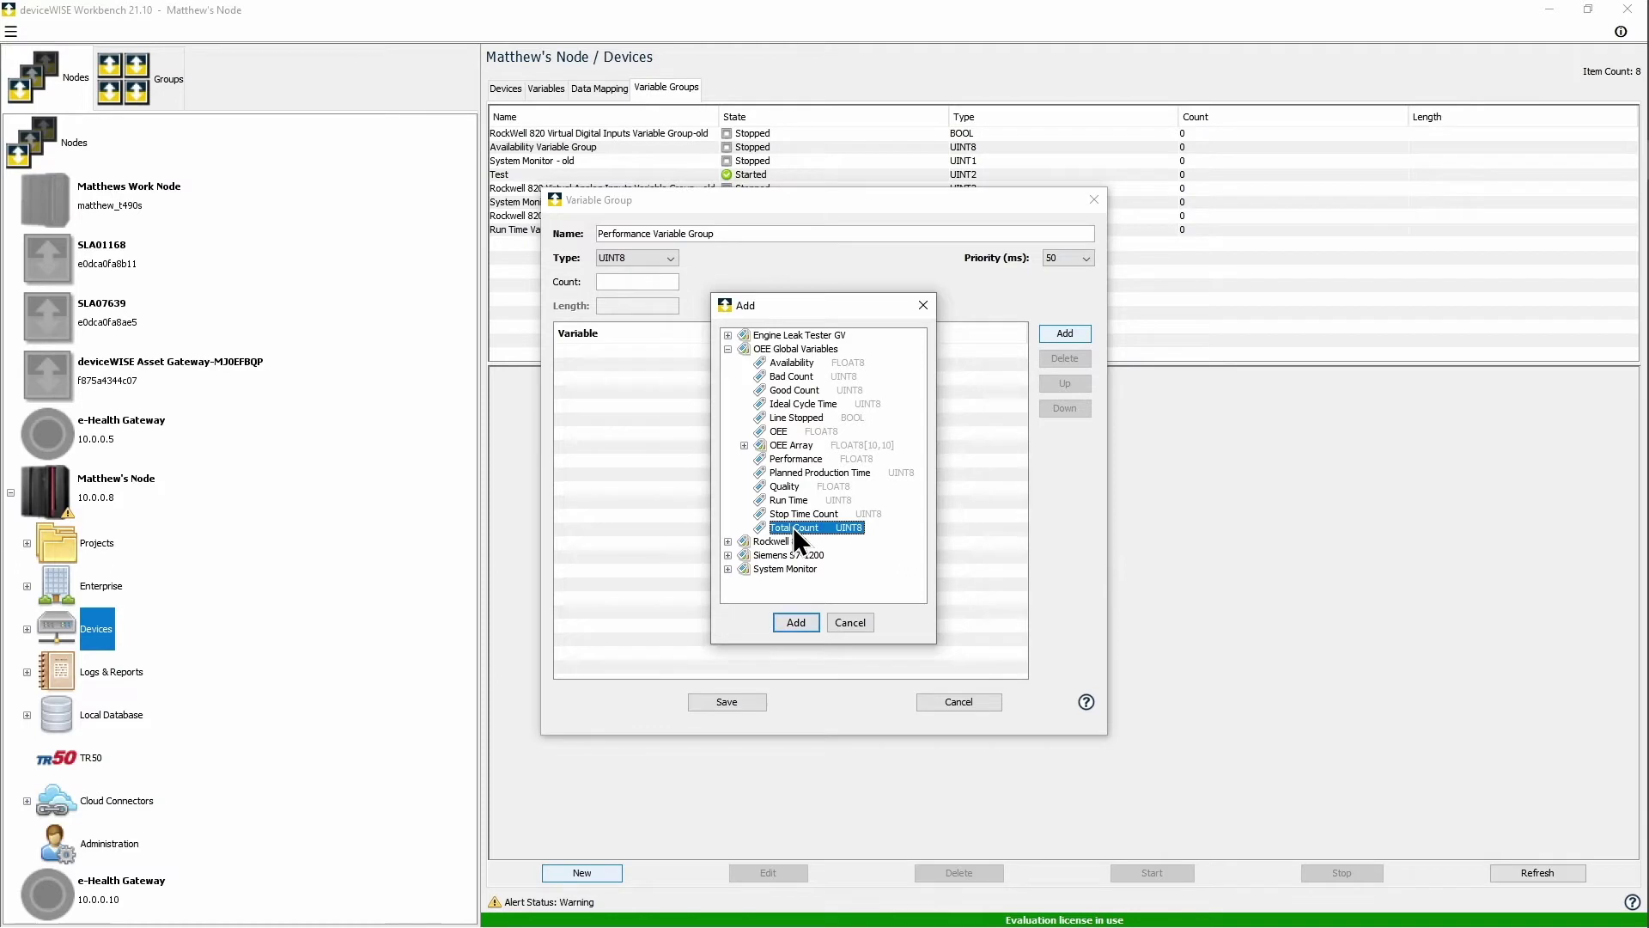
{"action": "left_click", "coordinate": [790, 498], "text": "ctrl"}
{"action": "left_click", "coordinate": [792, 404], "text": "ctrl"}
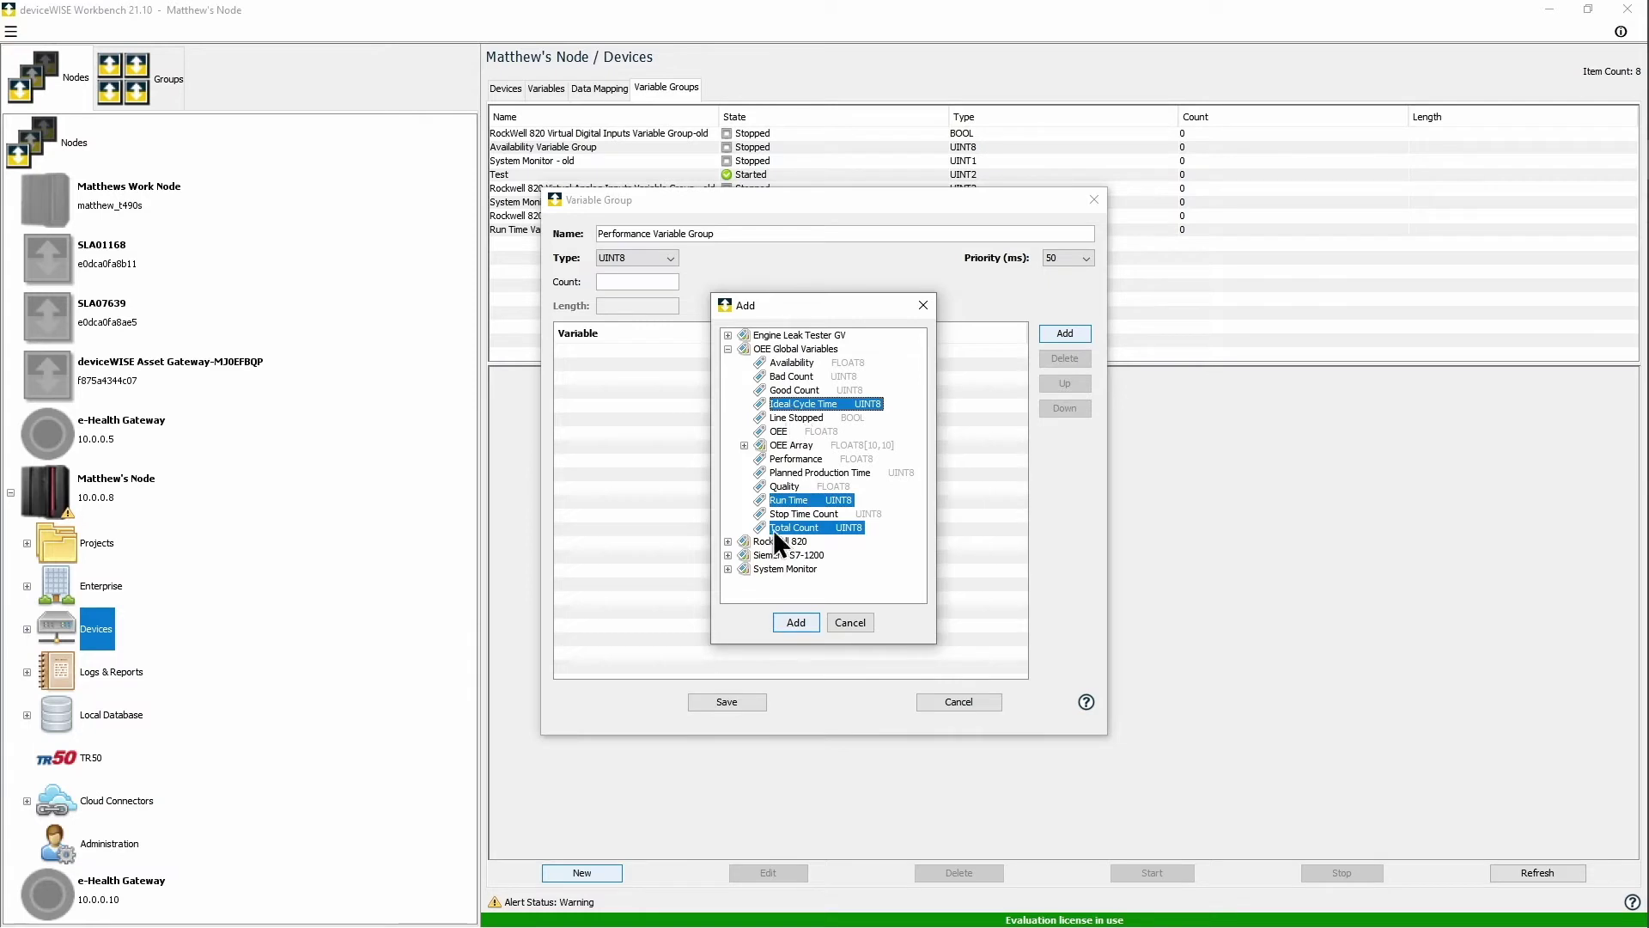
{"action": "left_click", "coordinate": [796, 623]}
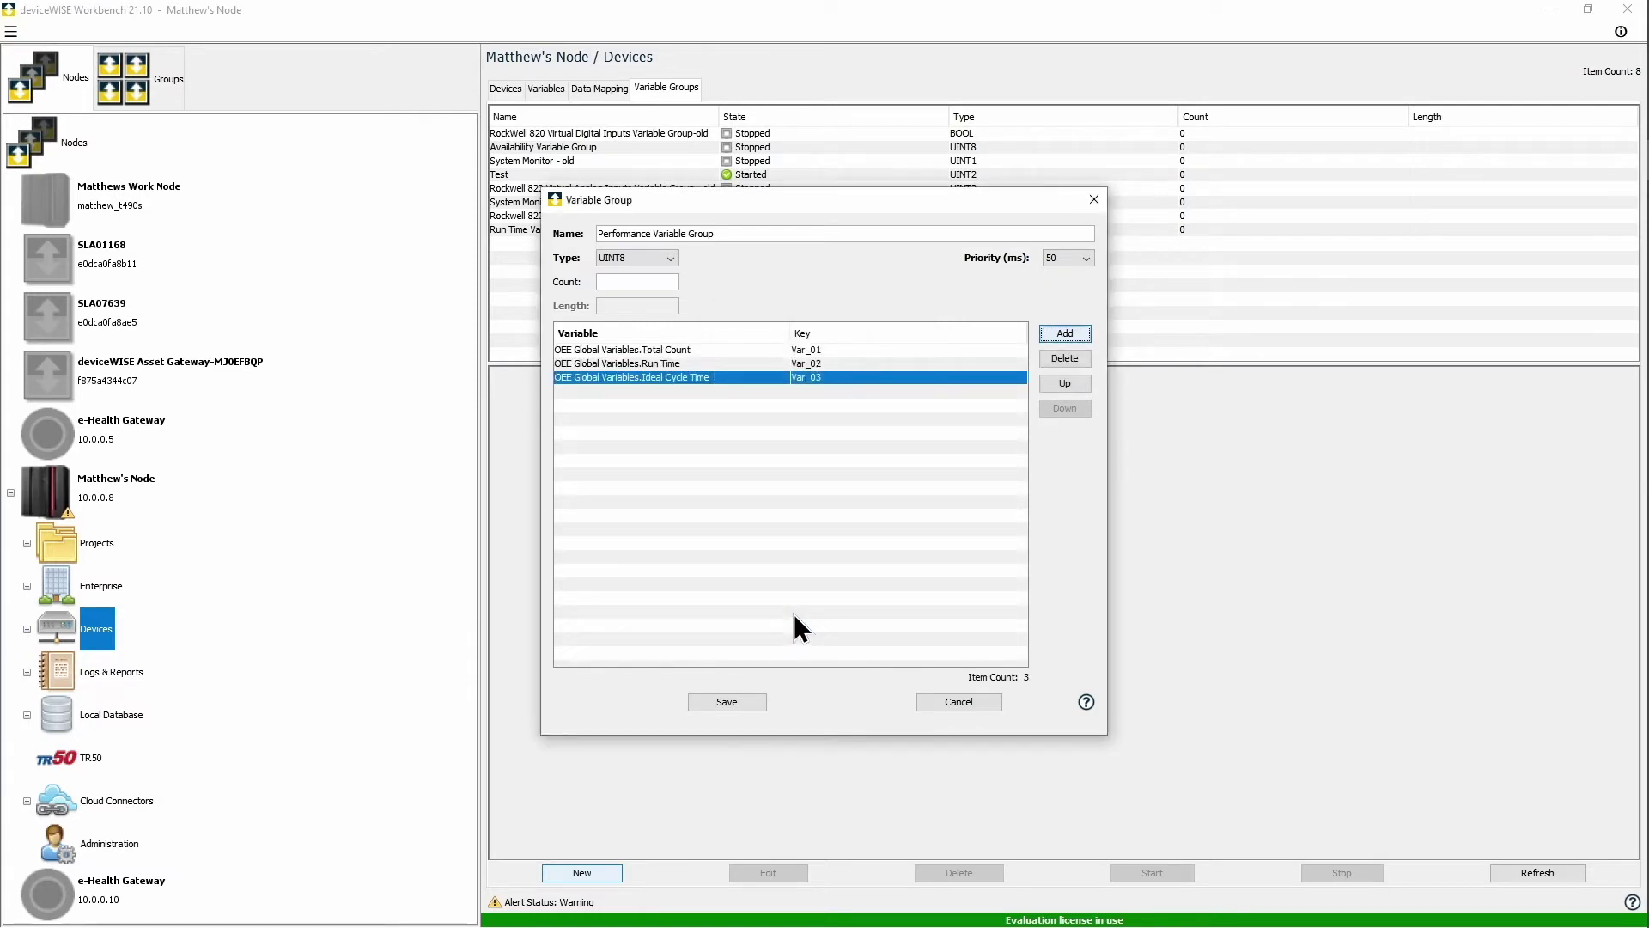
{"action": "left_click", "coordinate": [726, 702]}
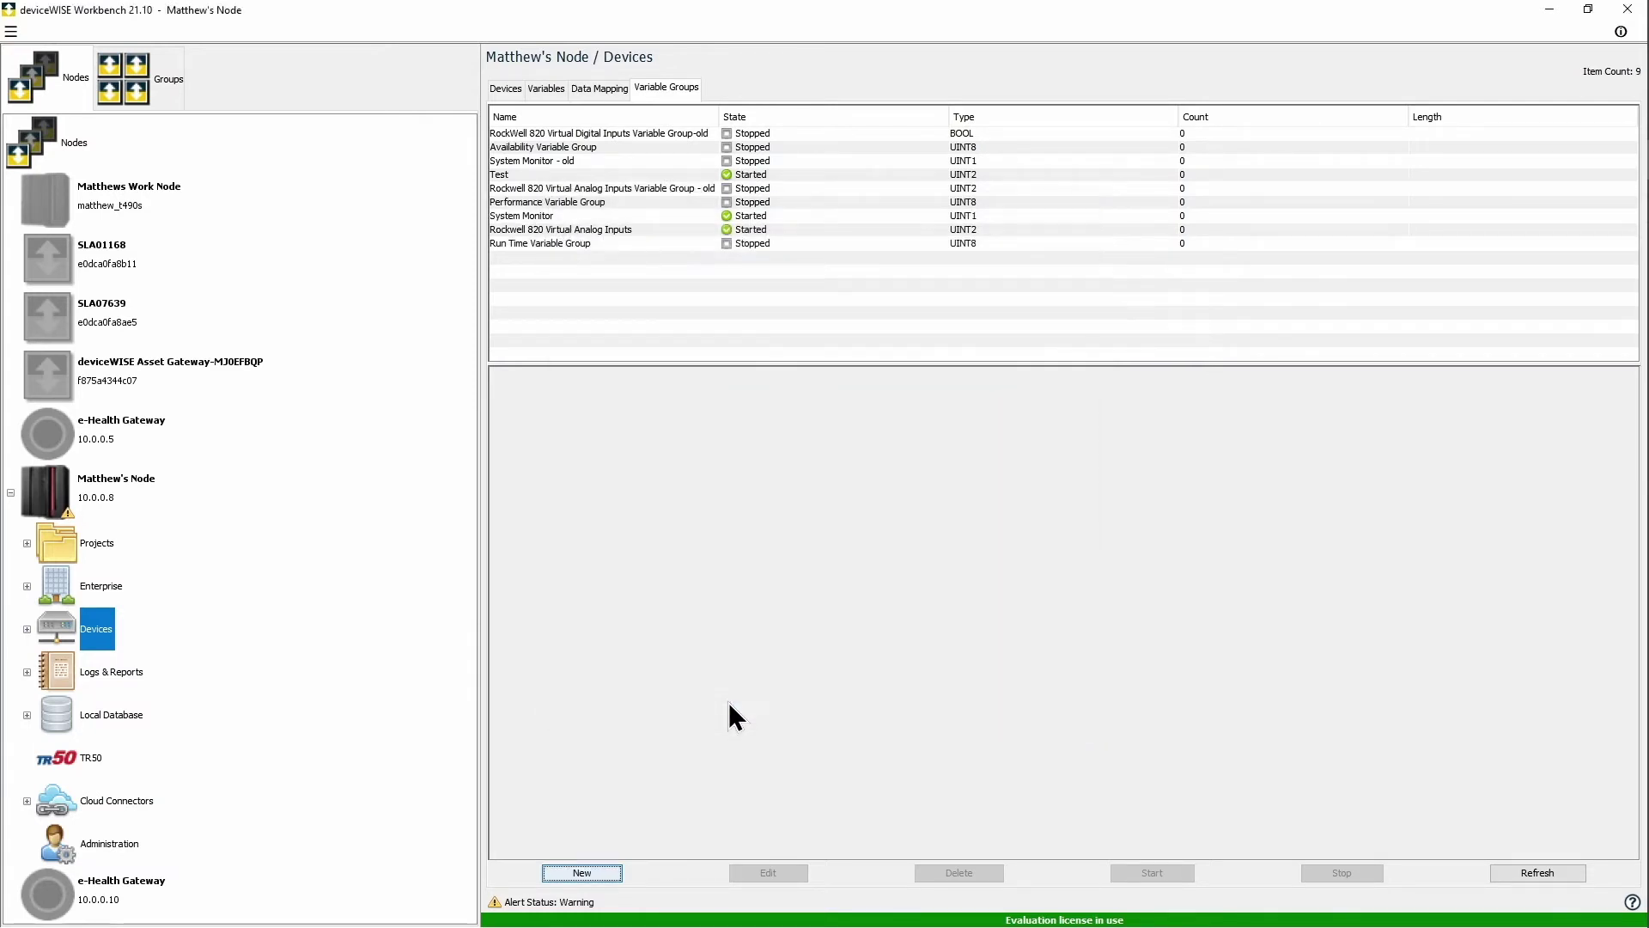
{"action": "left_click", "coordinate": [618, 870]}
{"action": "type", "text": "Qual"}
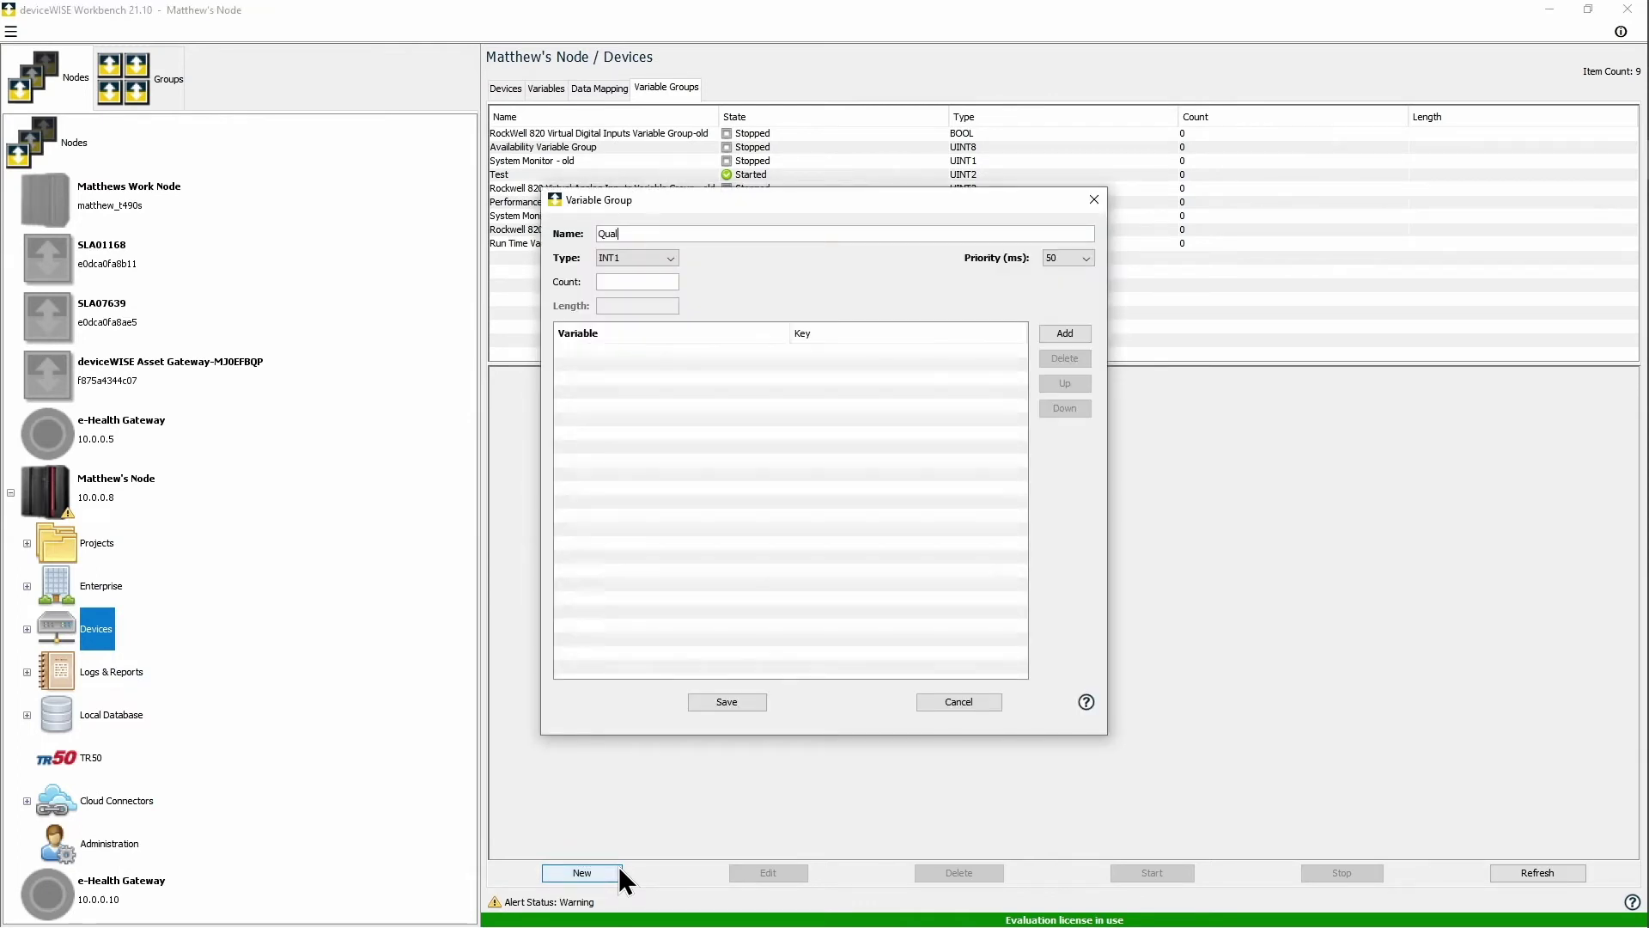
{"action": "type", "text": "ity Variable Group"}
Step: Make the Quality Variable Group UINT8 with Good Count and Total Count from OEE Global Variables, and save it
{"action": "left_click", "coordinate": [672, 263]}
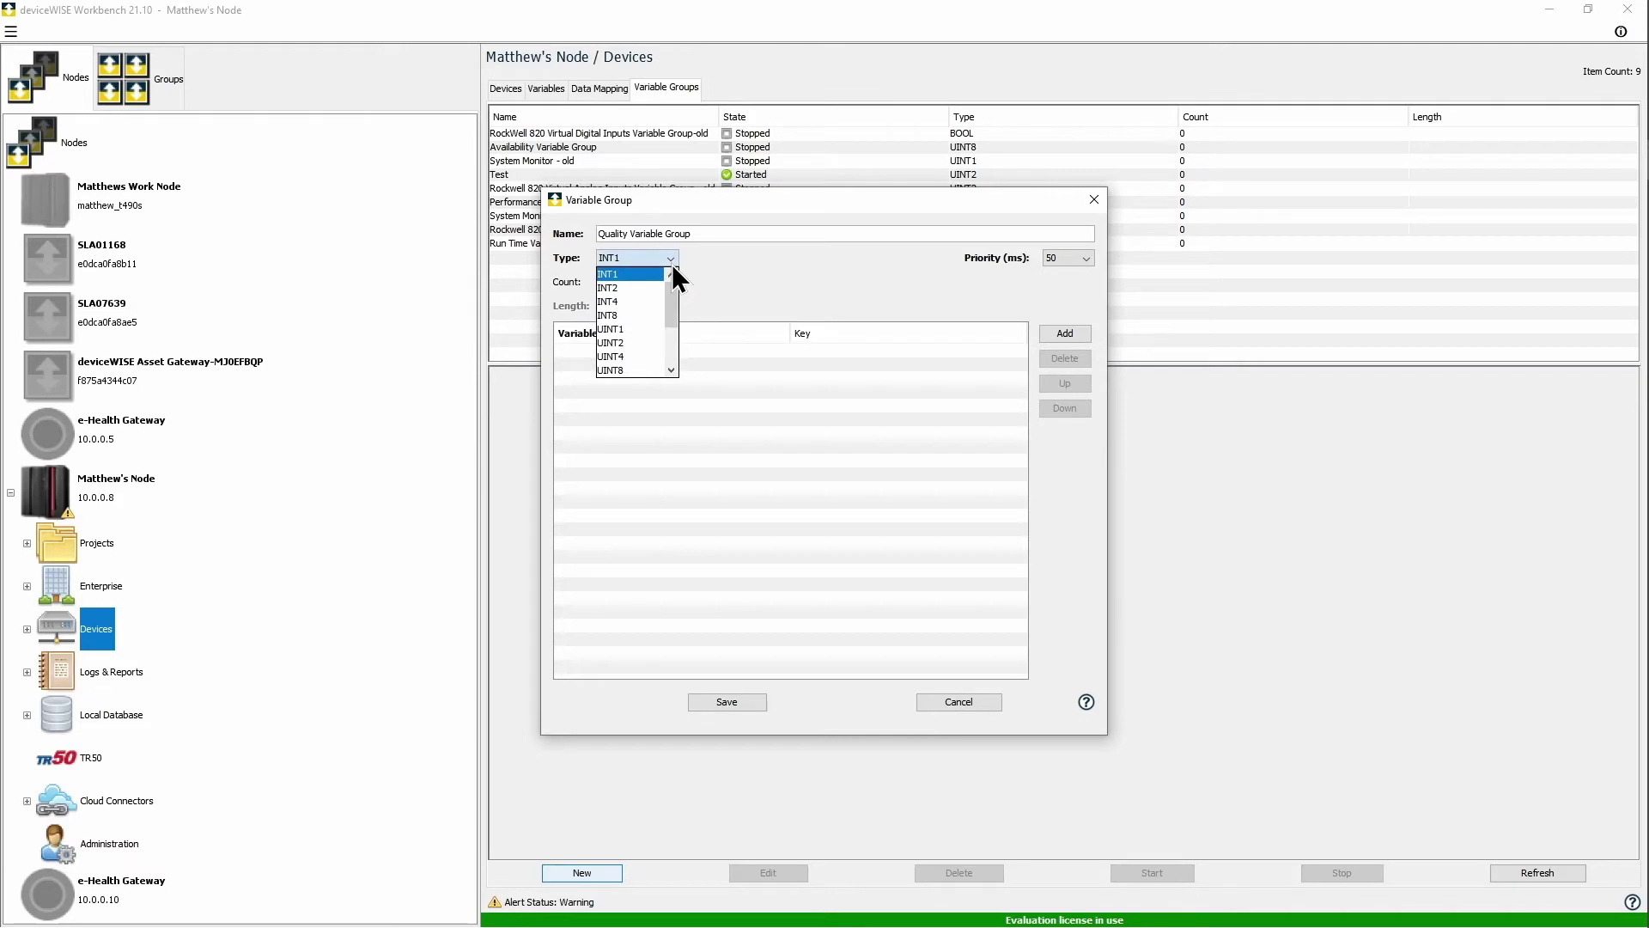
{"action": "left_click", "coordinate": [631, 370]}
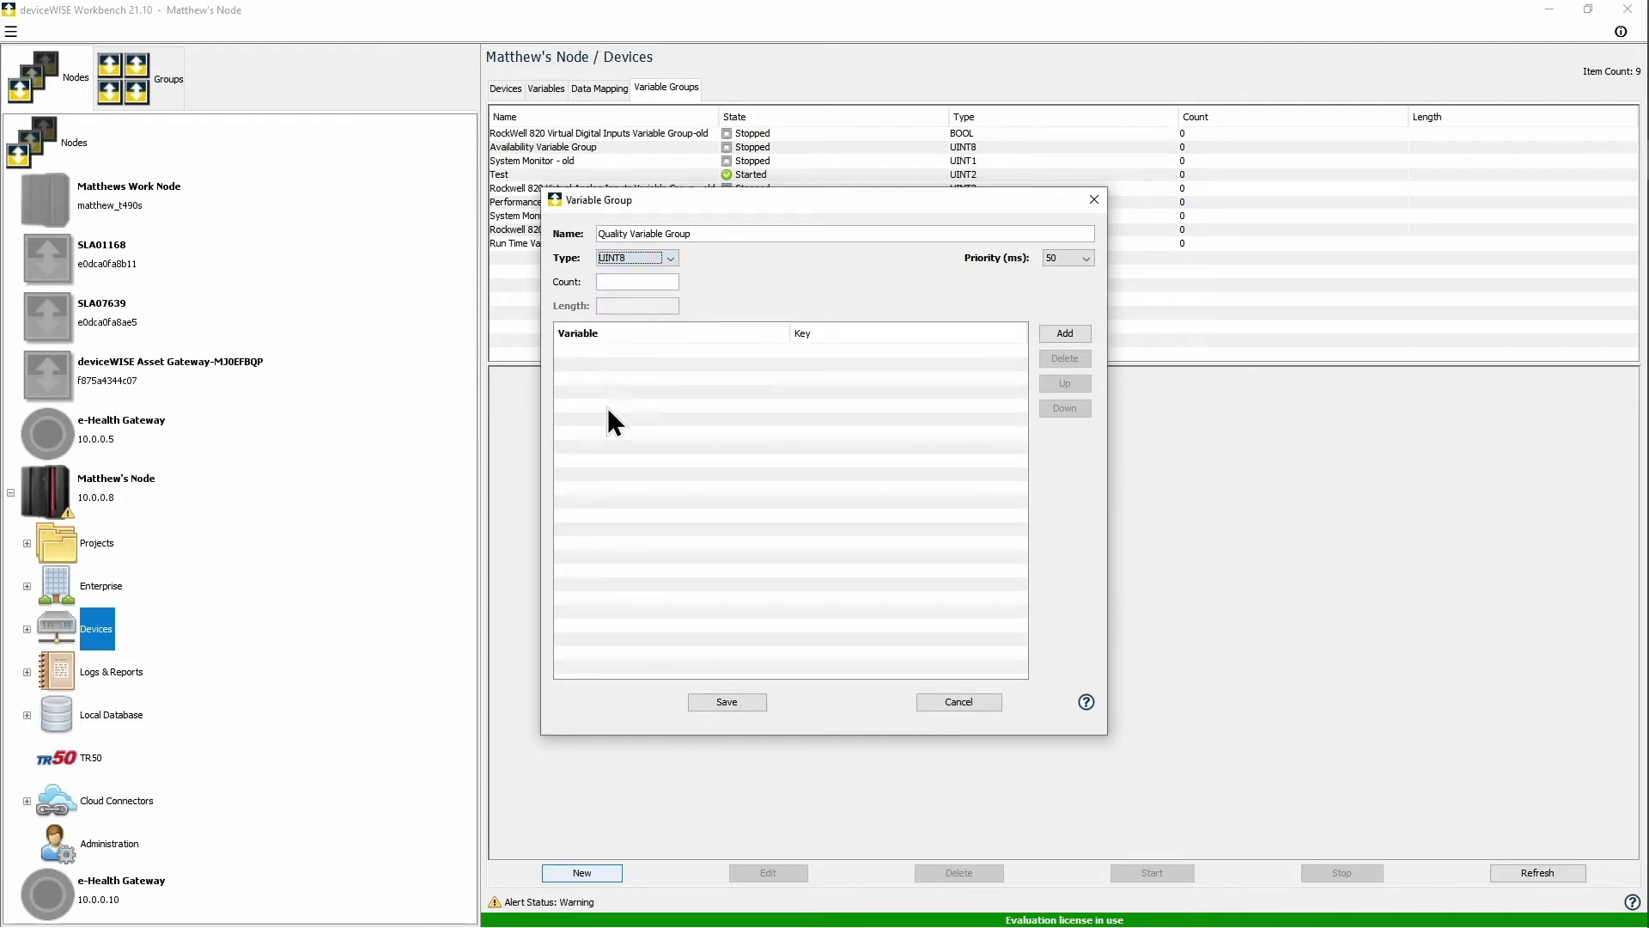
{"action": "left_click", "coordinate": [1065, 333]}
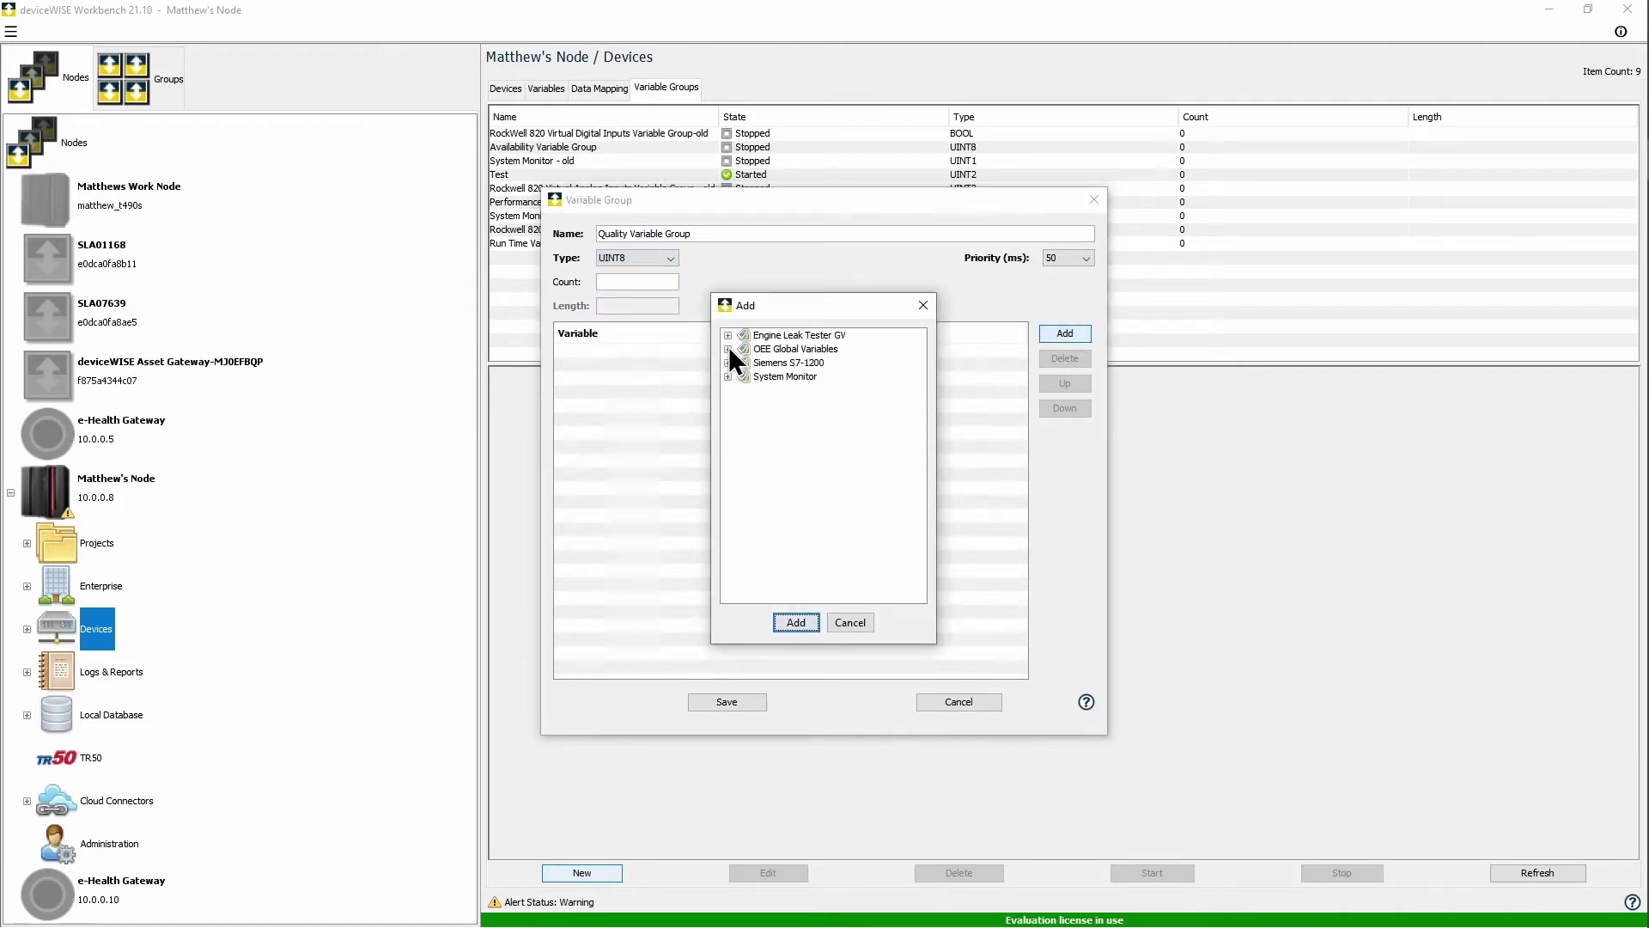
{"action": "left_click", "coordinate": [728, 349]}
{"action": "left_click", "coordinate": [802, 389]}
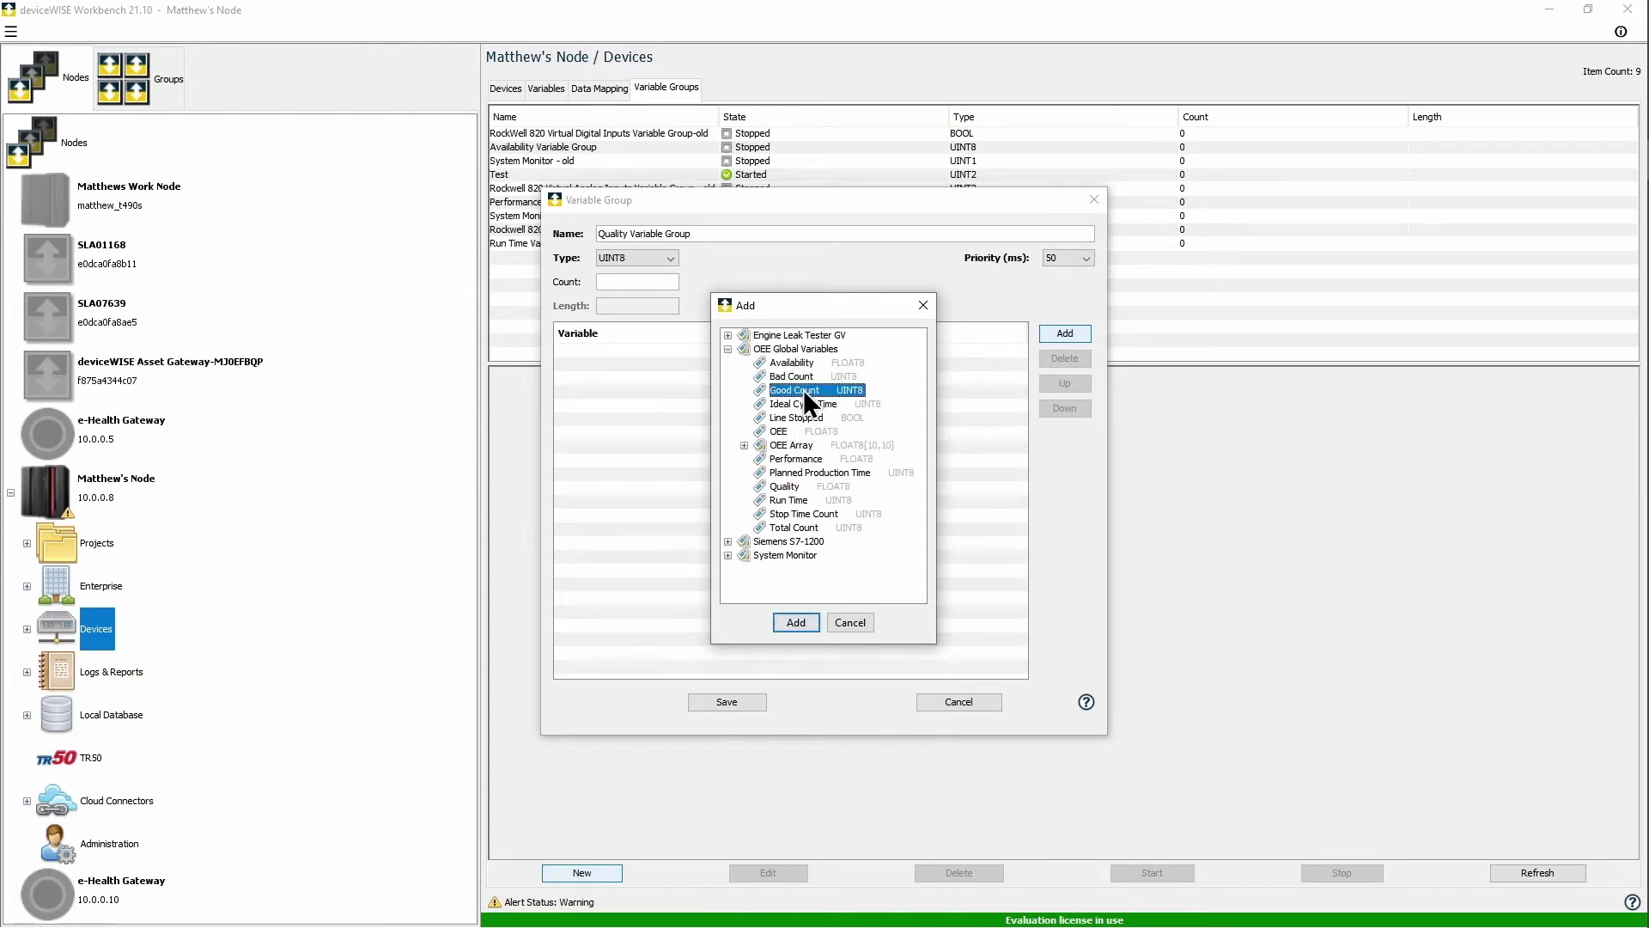
{"action": "left_click", "coordinate": [792, 525], "text": "ctrl"}
{"action": "left_click", "coordinate": [804, 622]}
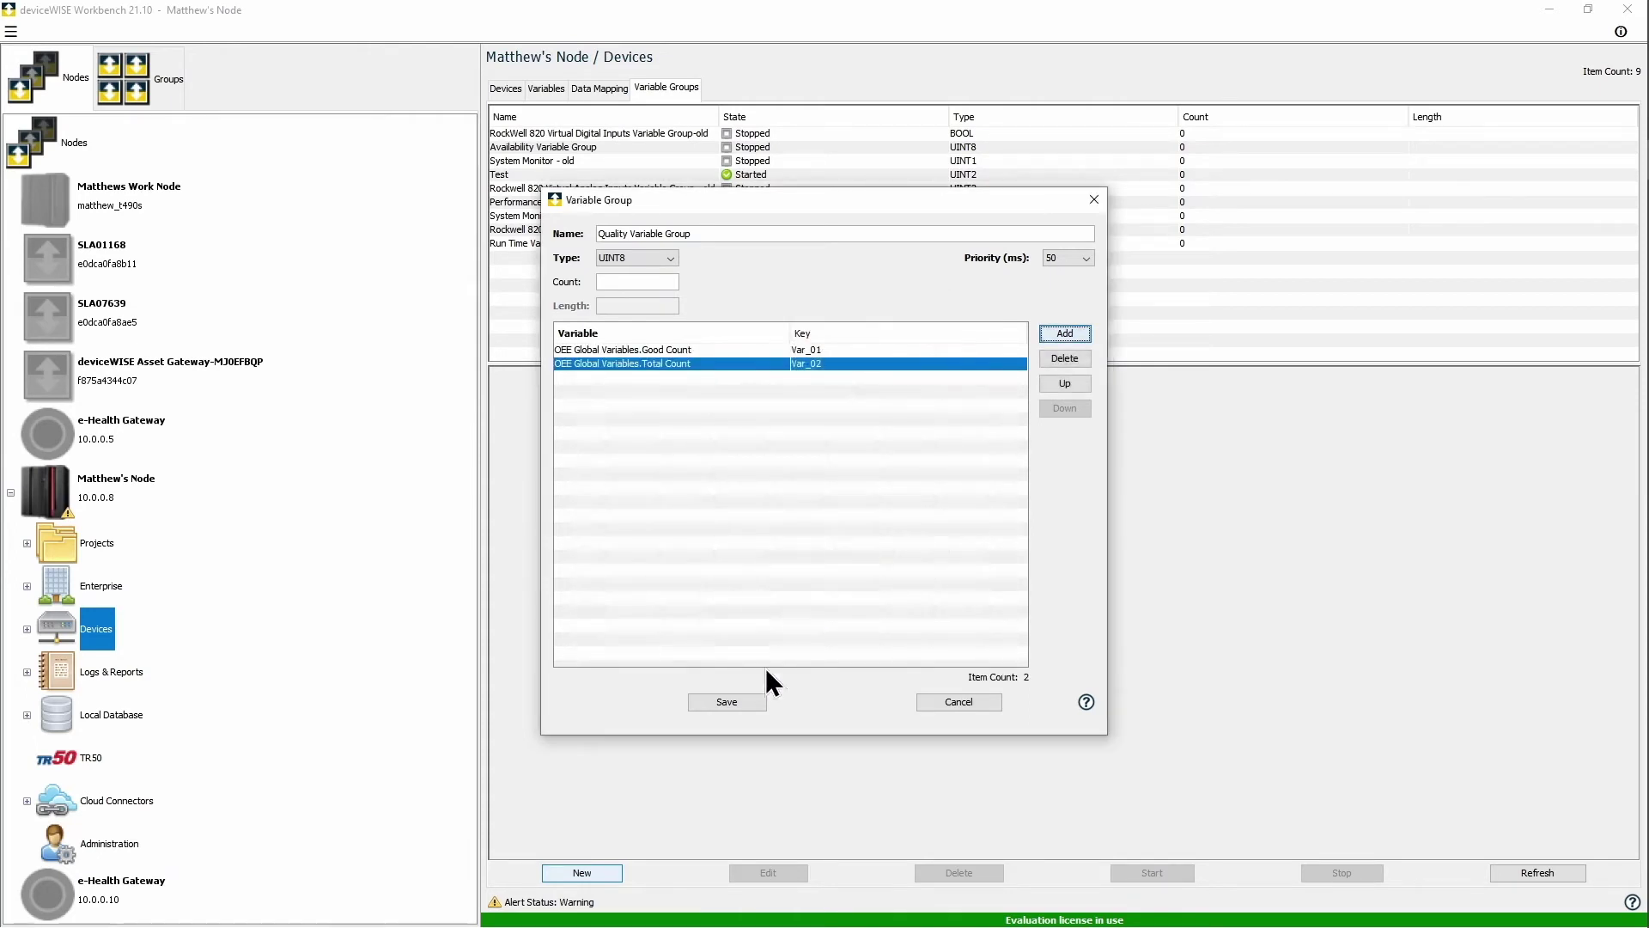
{"action": "left_click", "coordinate": [721, 704]}
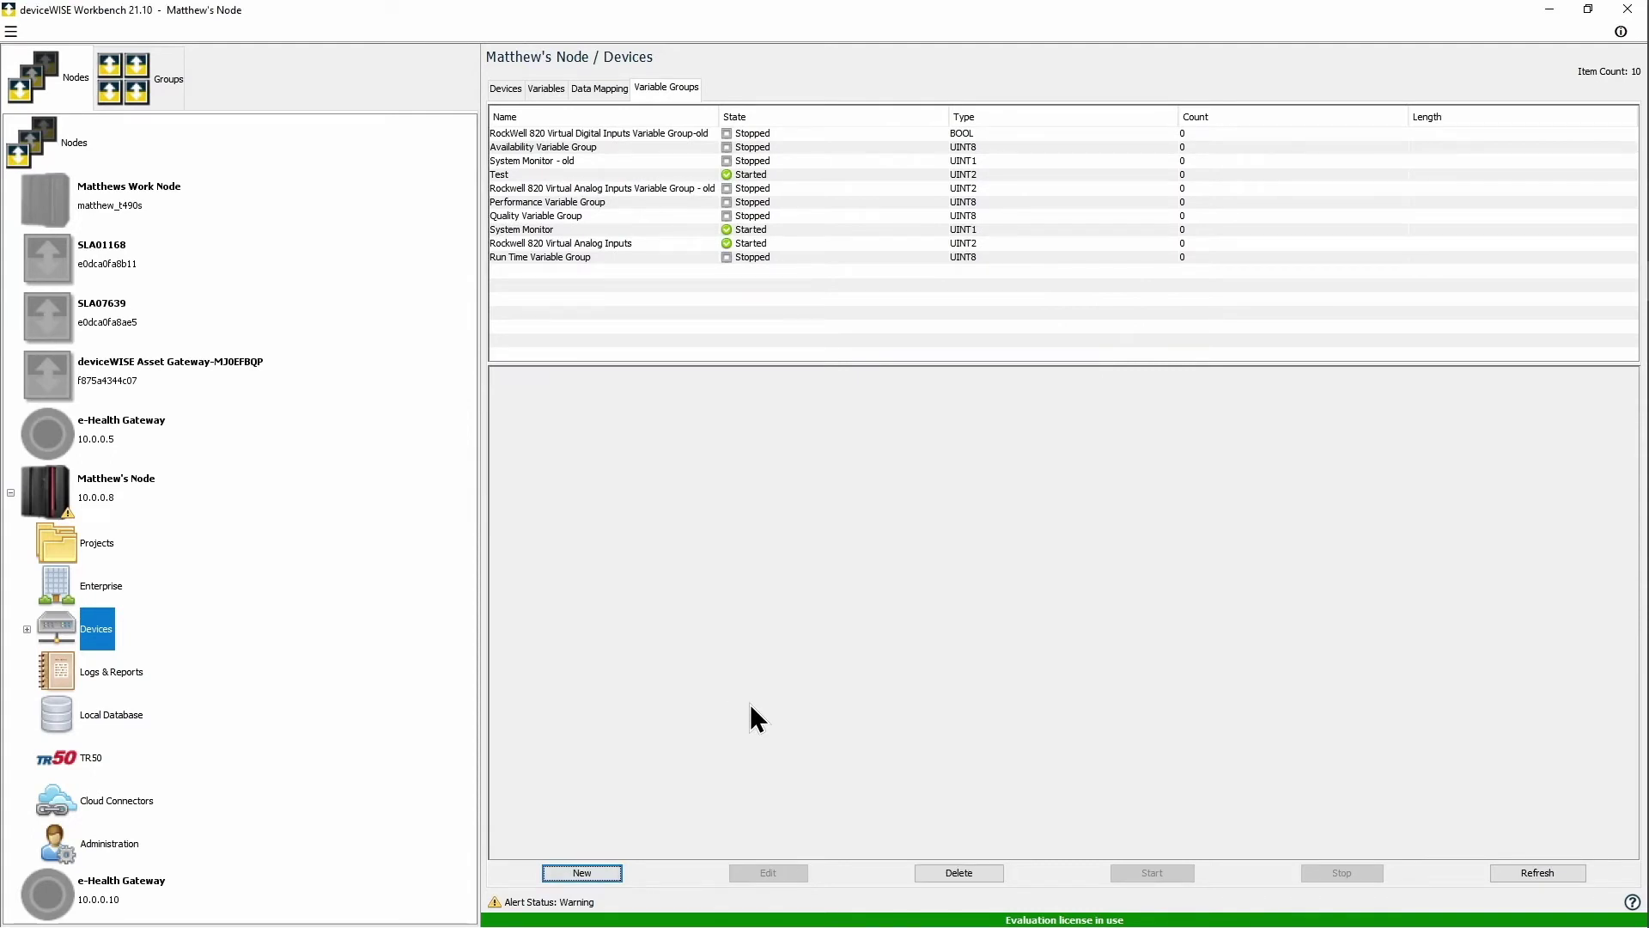
{"action": "left_click", "coordinate": [611, 870]}
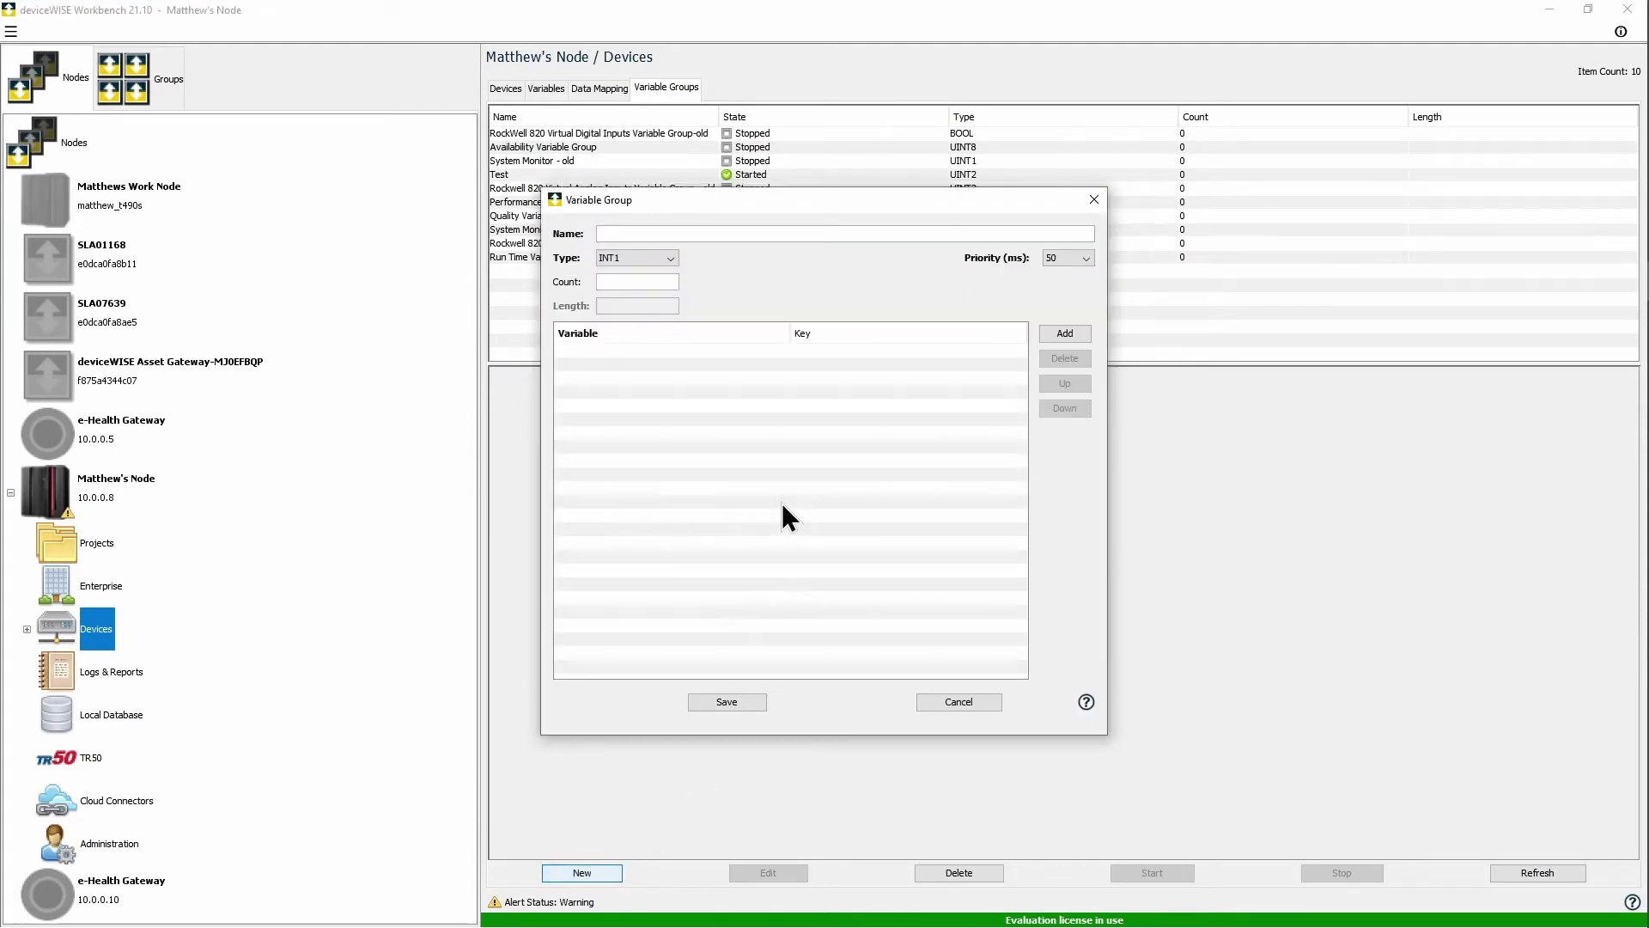
Step: Save a FLOAT8 'OEE Varibale Group' containing Availability, Performance and Quality
{"action": "type", "text": "OEE Varibale Group"}
{"action": "left_click", "coordinate": [1045, 335]}
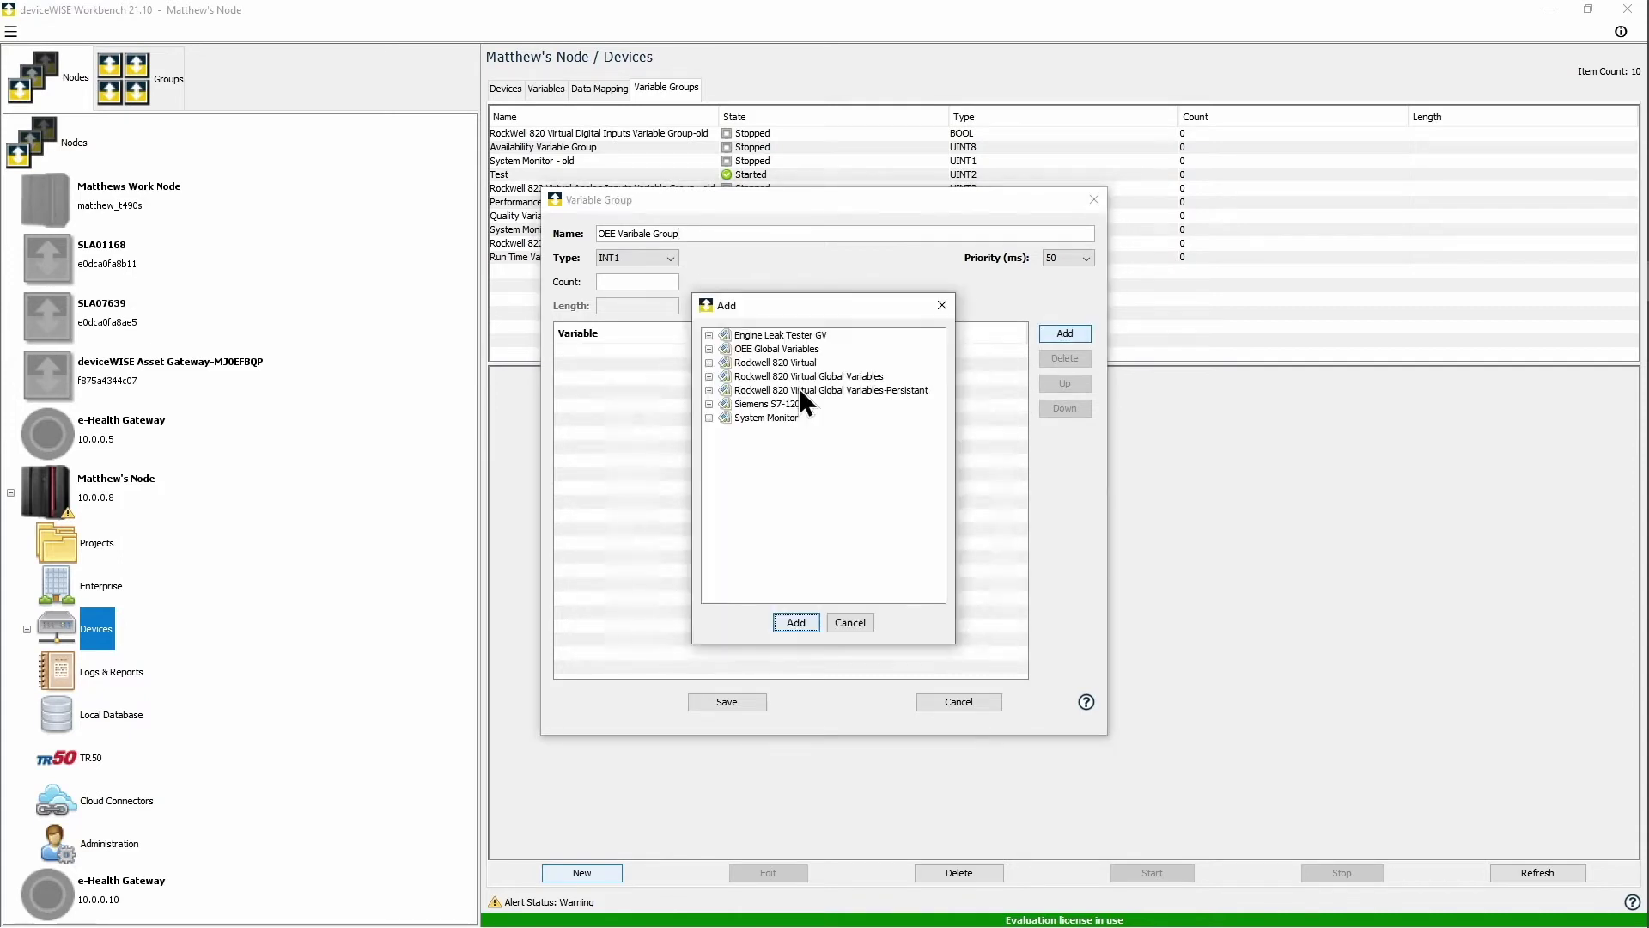
{"action": "left_click", "coordinate": [709, 348]}
{"action": "left_click", "coordinate": [761, 359]}
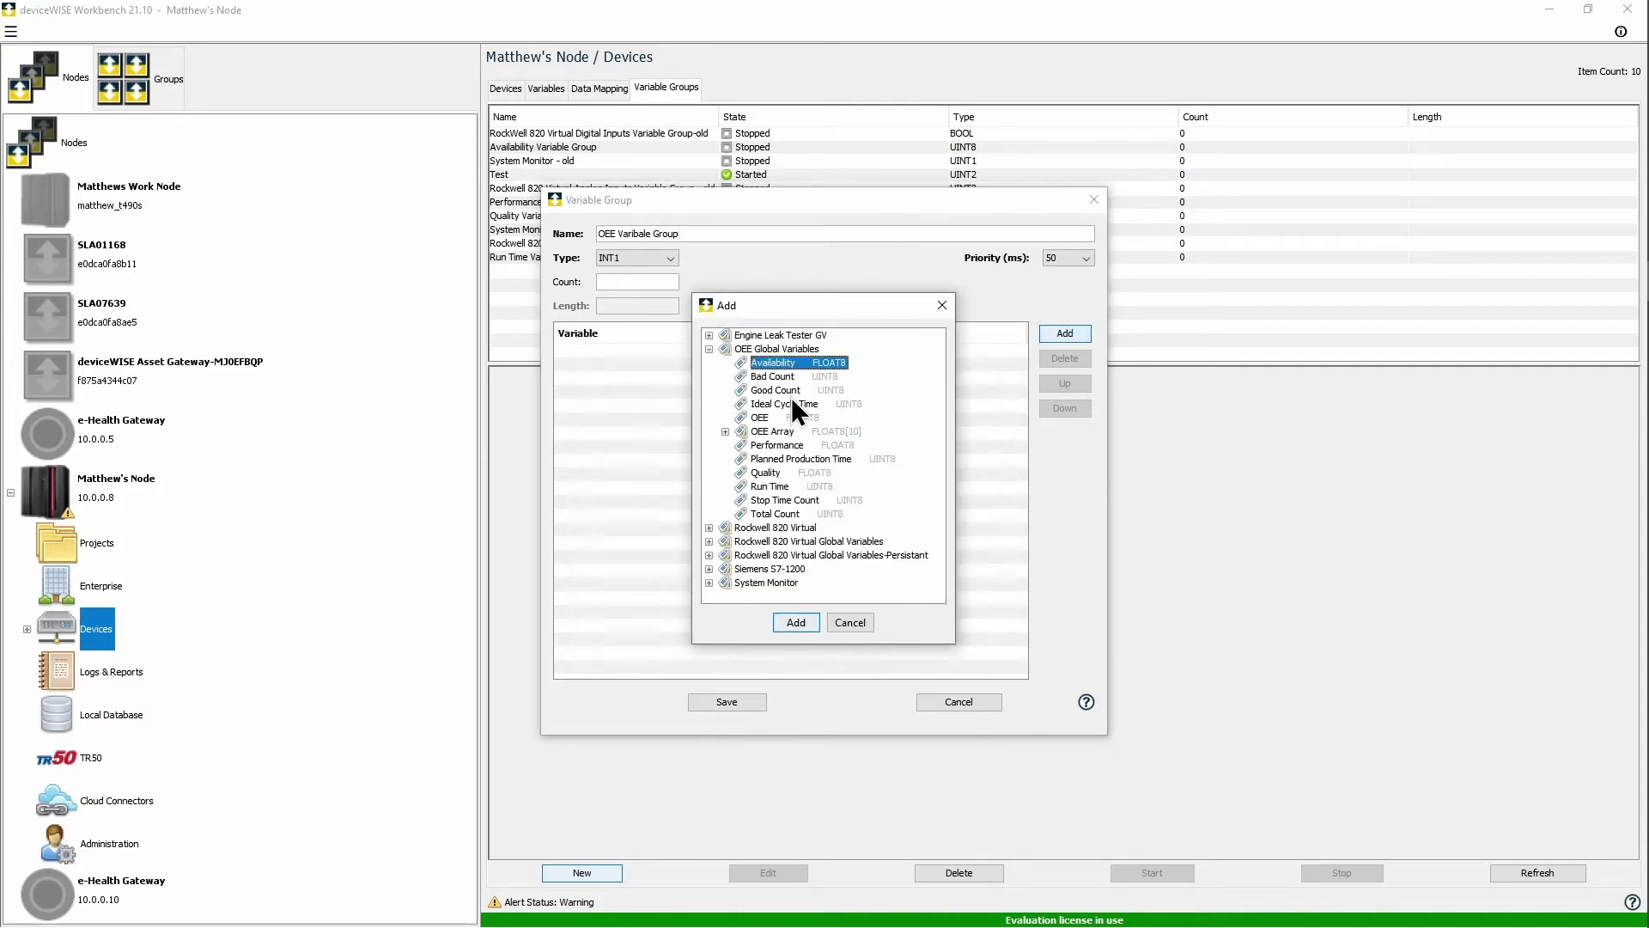
{"action": "left_click", "coordinate": [776, 445], "text": "ctrl"}
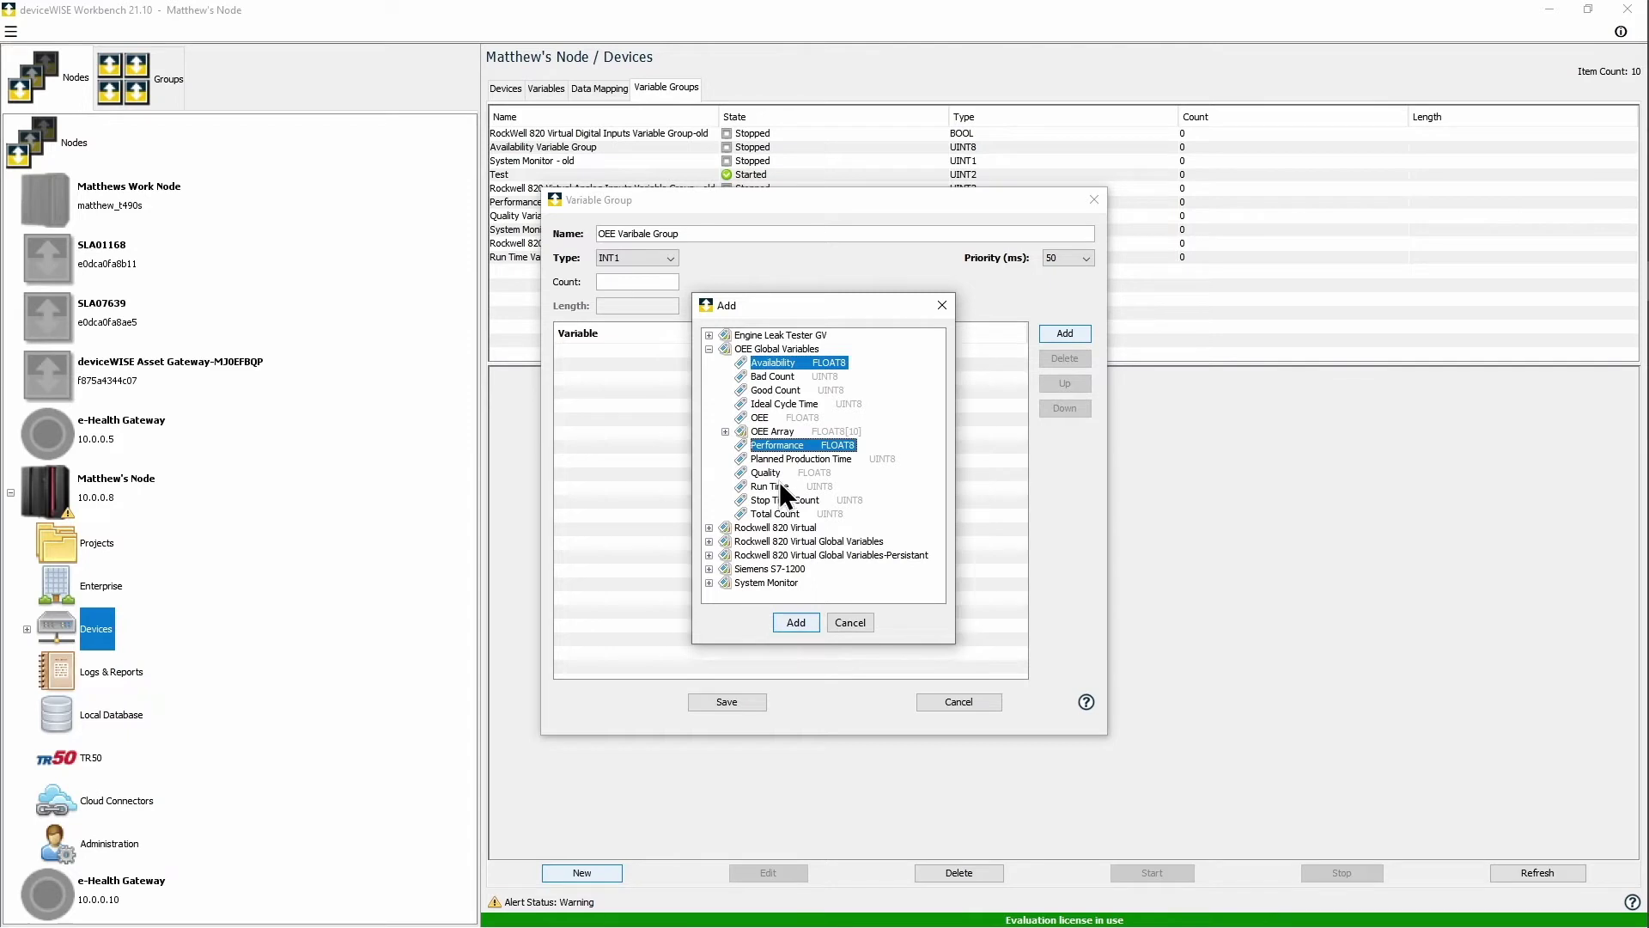
{"action": "left_click", "coordinate": [774, 472], "text": "ctrl"}
{"action": "left_click", "coordinate": [804, 626]}
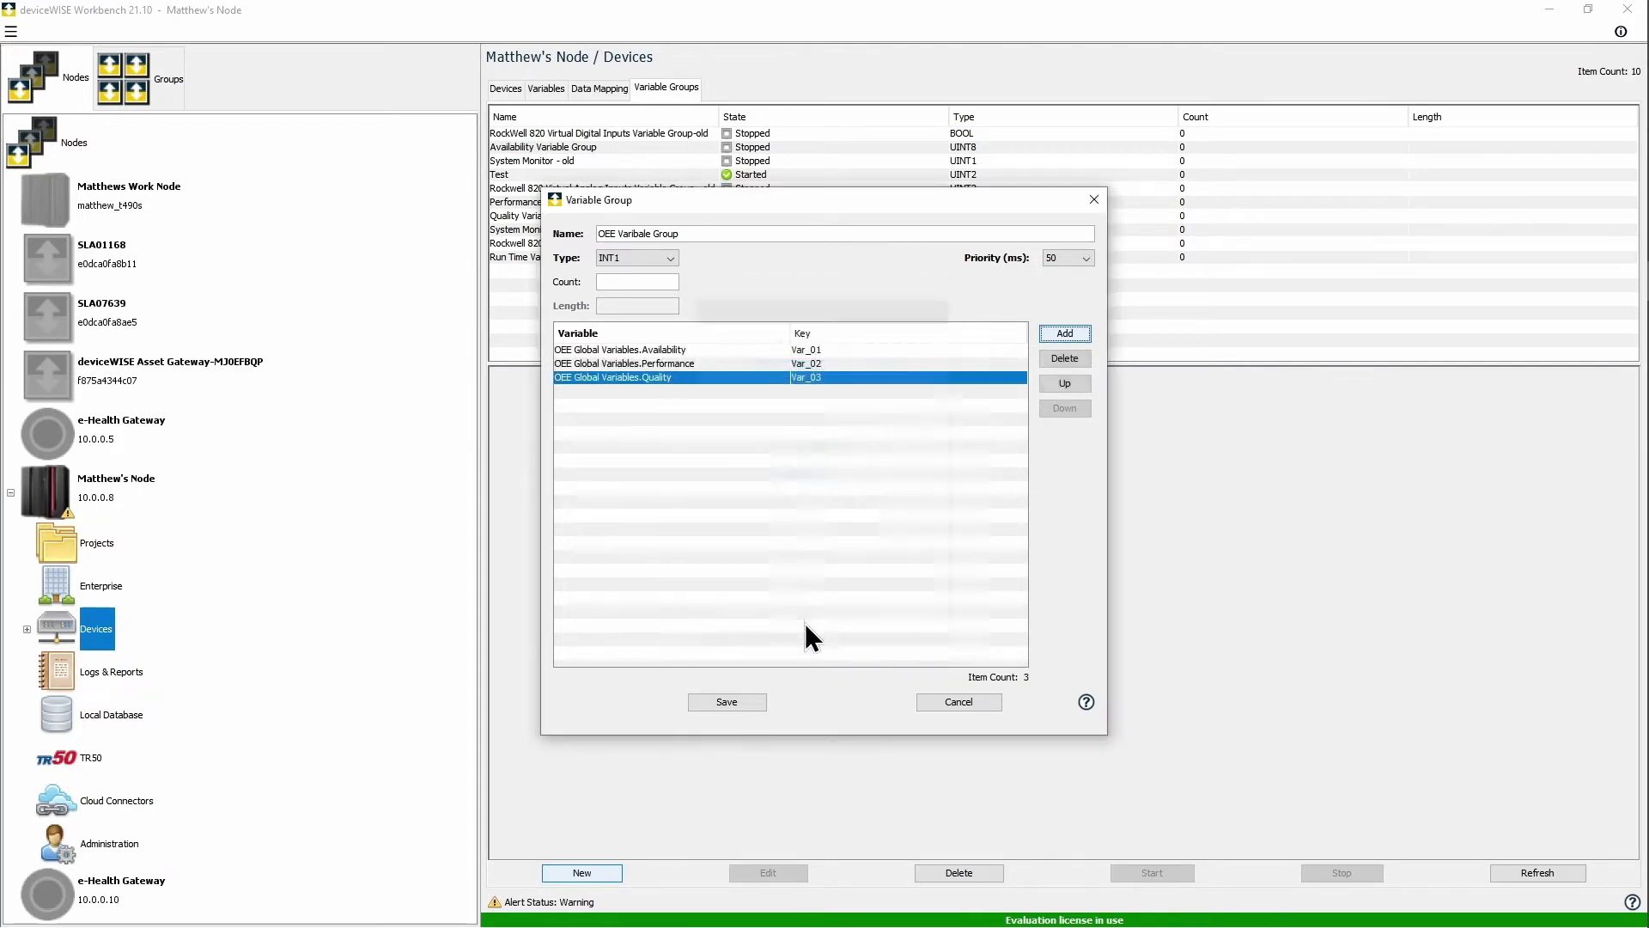
{"action": "left_click", "coordinate": [654, 259]}
{"action": "left_click_drag", "start_coordinate": [672, 308], "coordinate": [669, 331]}
{"action": "left_click", "coordinate": [641, 343]}
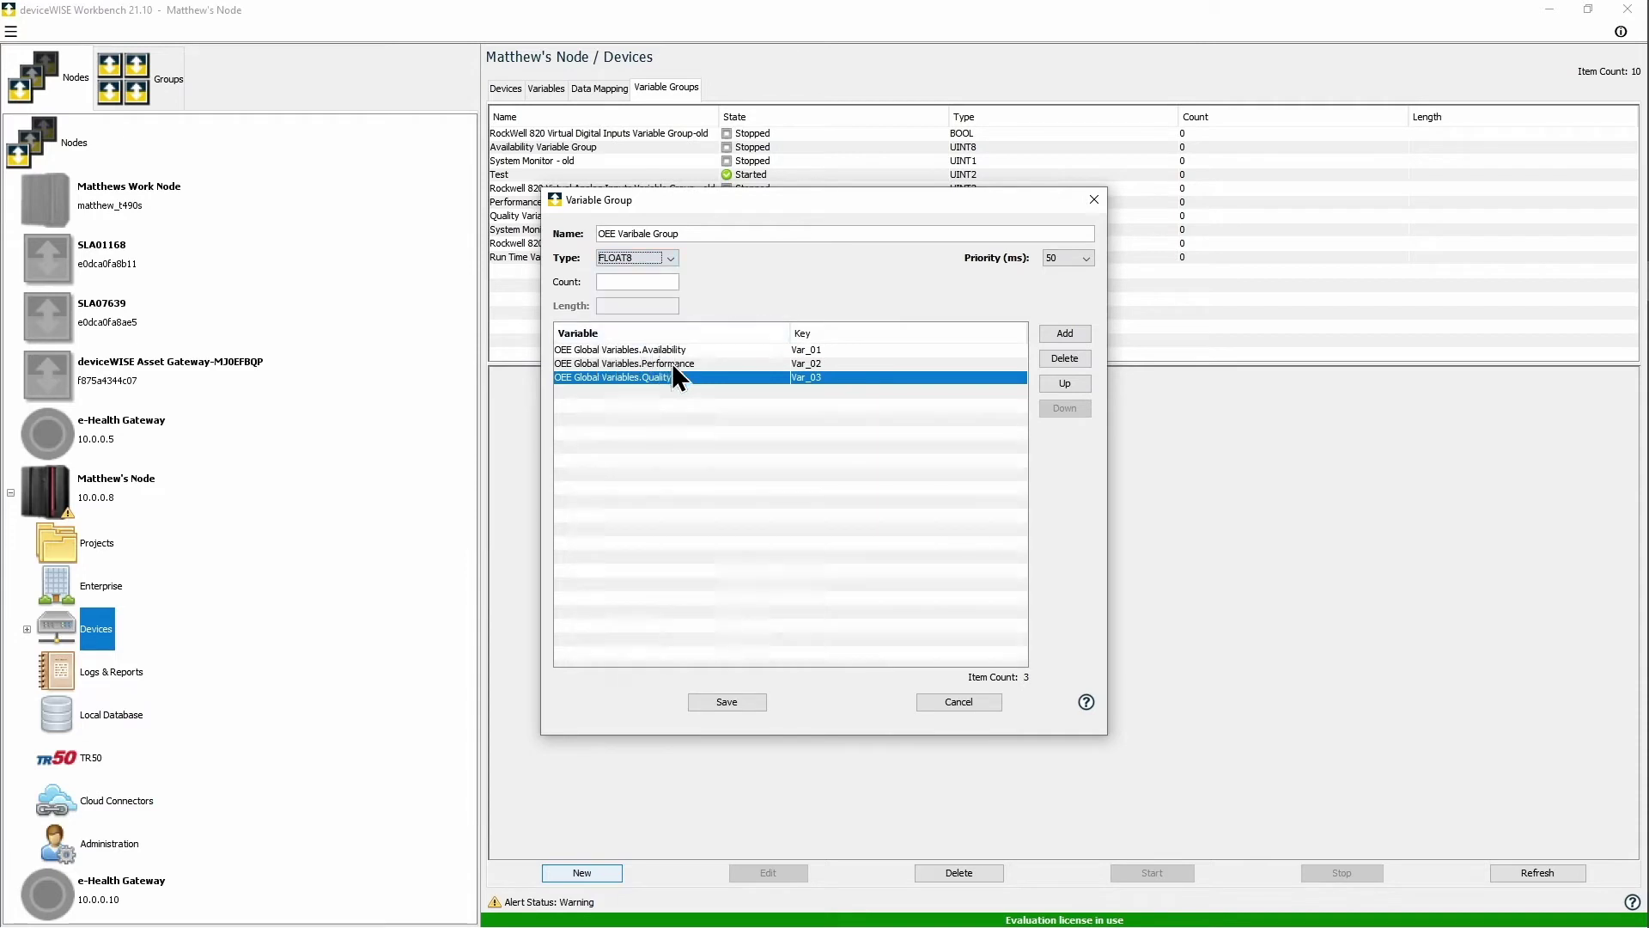
{"action": "left_click", "coordinate": [744, 700]}
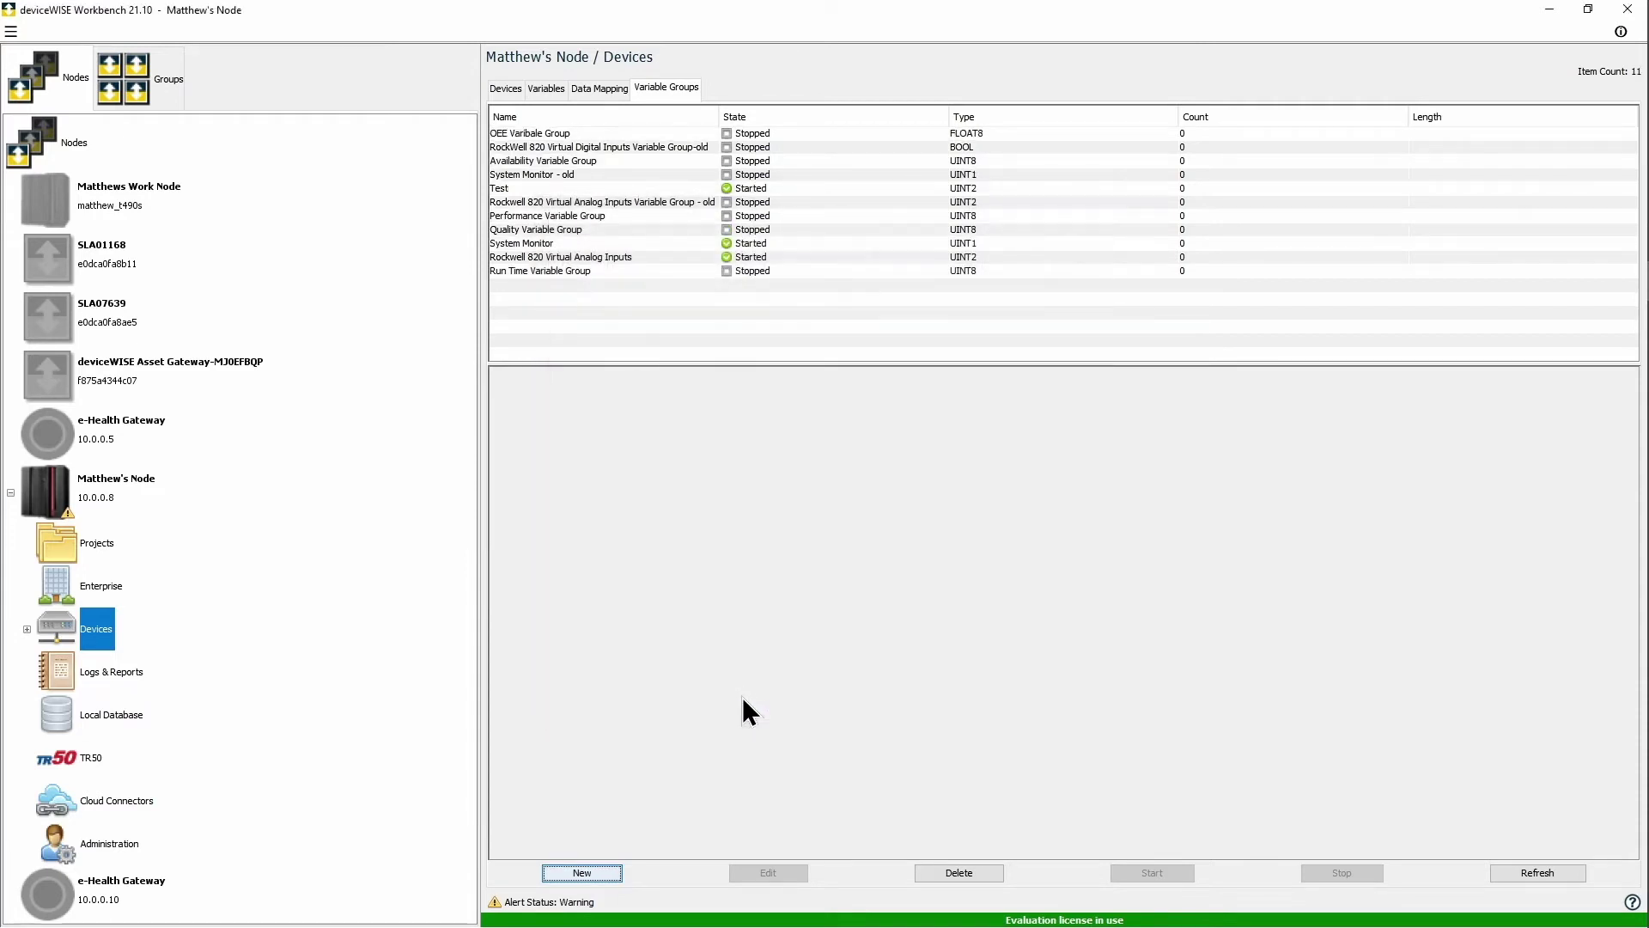
Step: Start the OEE, Availability, Performance, Quality and Run Time variable groups, then go to Projects
{"action": "left_click", "coordinate": [574, 132]}
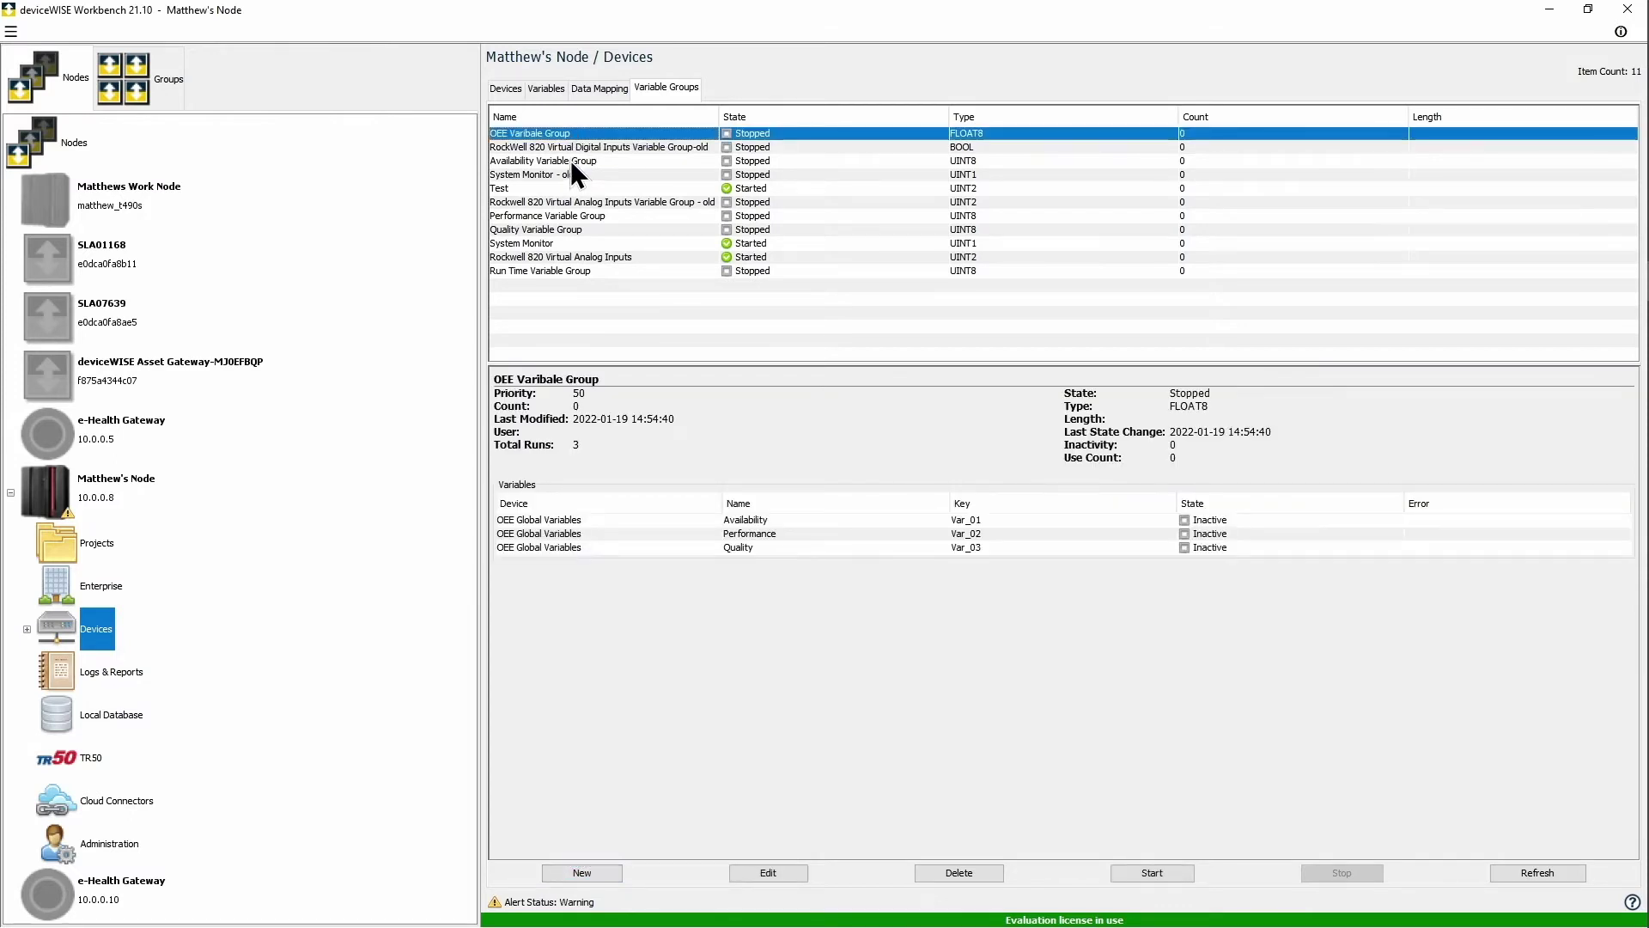
{"action": "left_click", "coordinate": [571, 160], "text": "ctrl"}
{"action": "left_click", "coordinate": [554, 216], "text": "ctrl"}
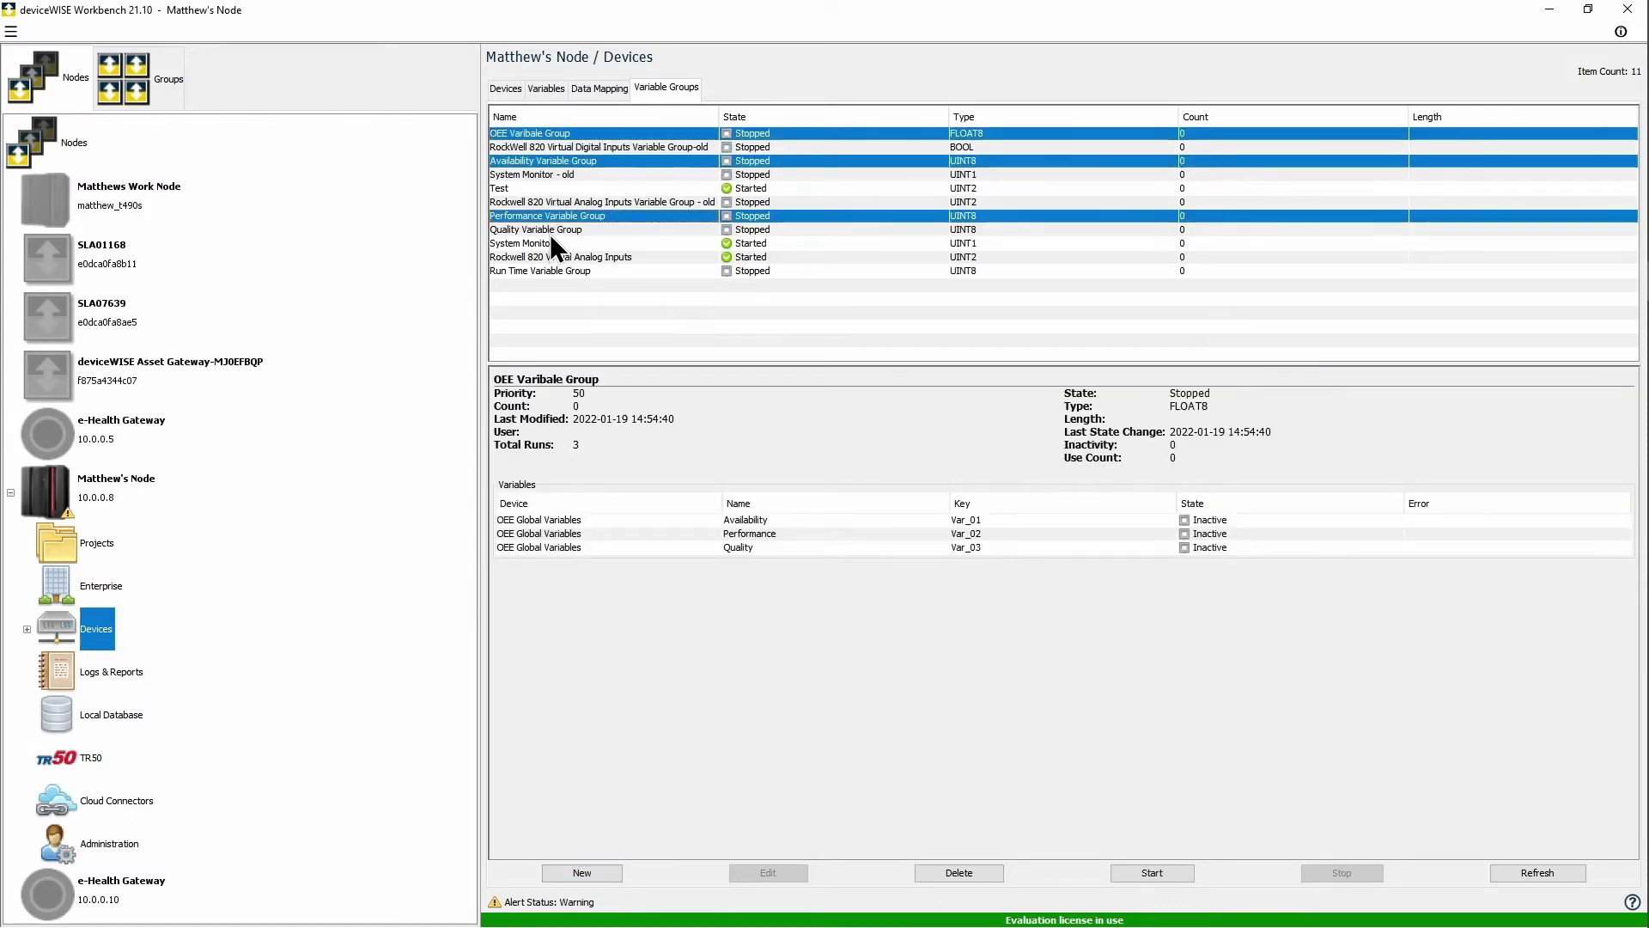
{"action": "left_click", "coordinate": [551, 230], "text": "ctrl"}
{"action": "left_click", "coordinate": [553, 271], "text": "ctrl"}
{"action": "right_click", "coordinate": [560, 272]}
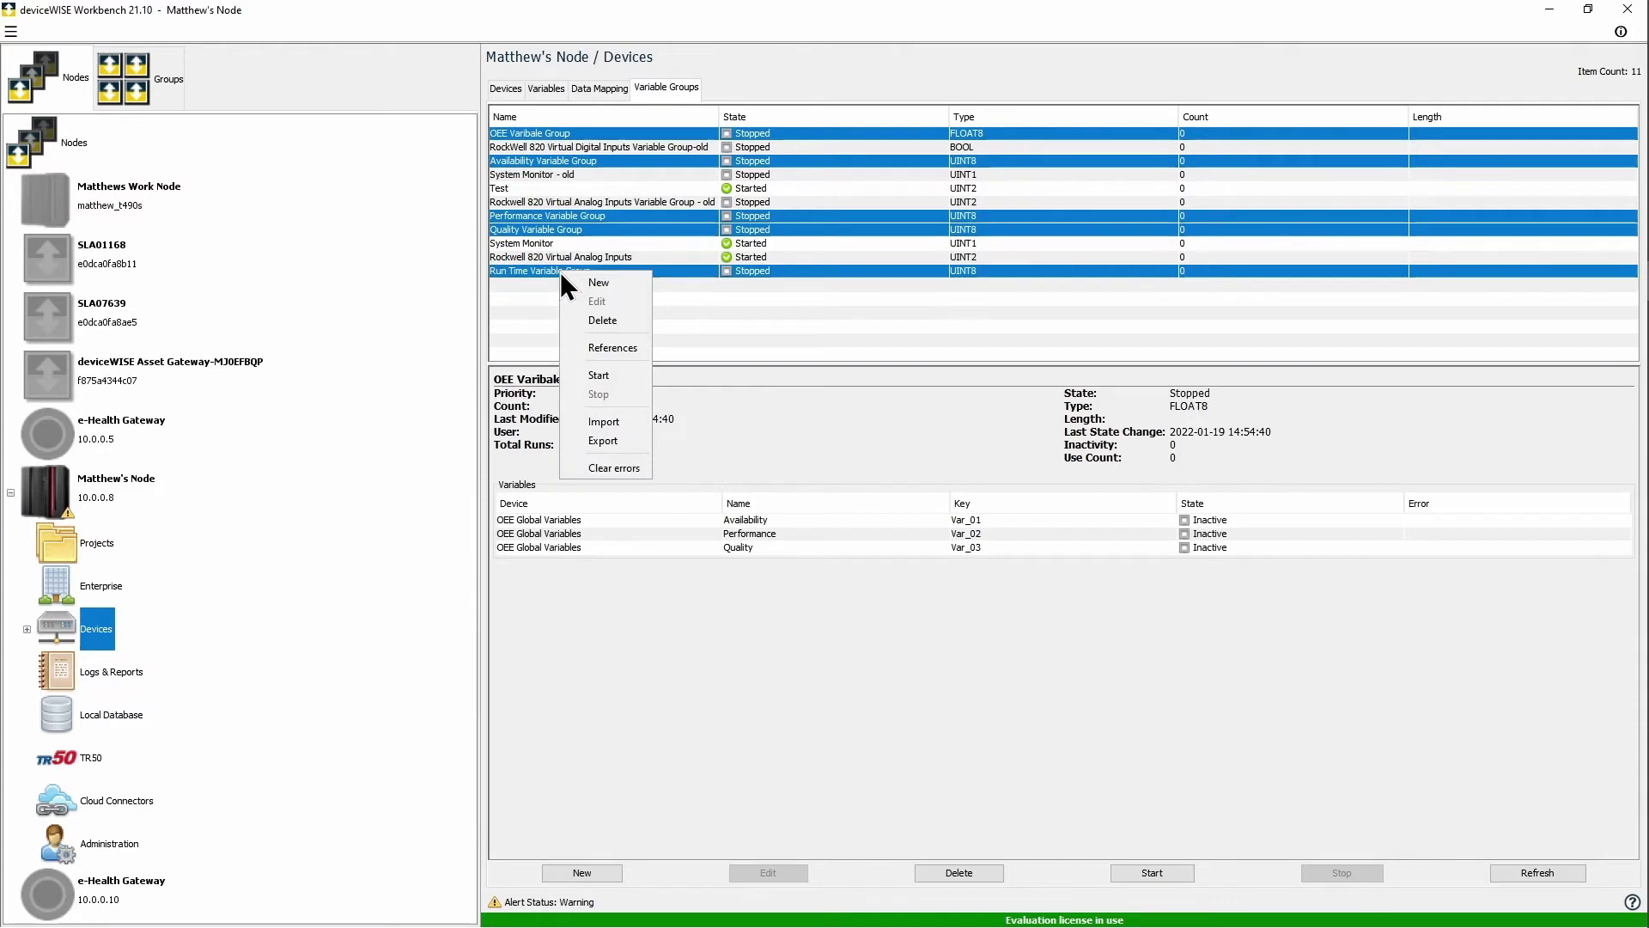
{"action": "left_click", "coordinate": [611, 374]}
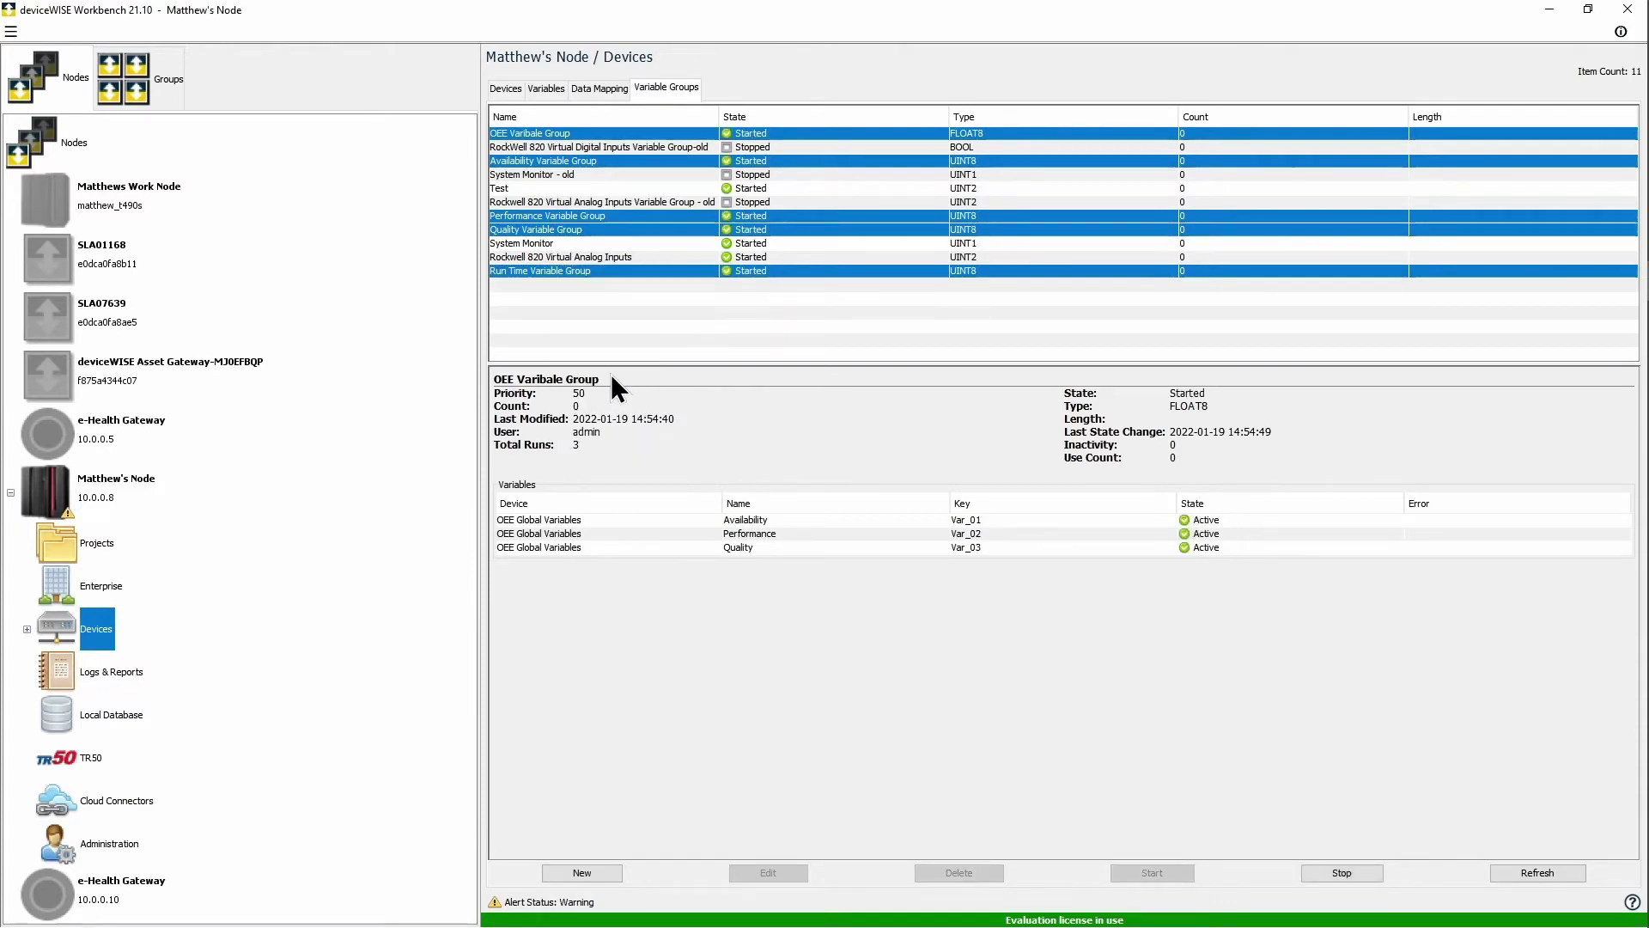
{"action": "left_click", "coordinate": [99, 548]}
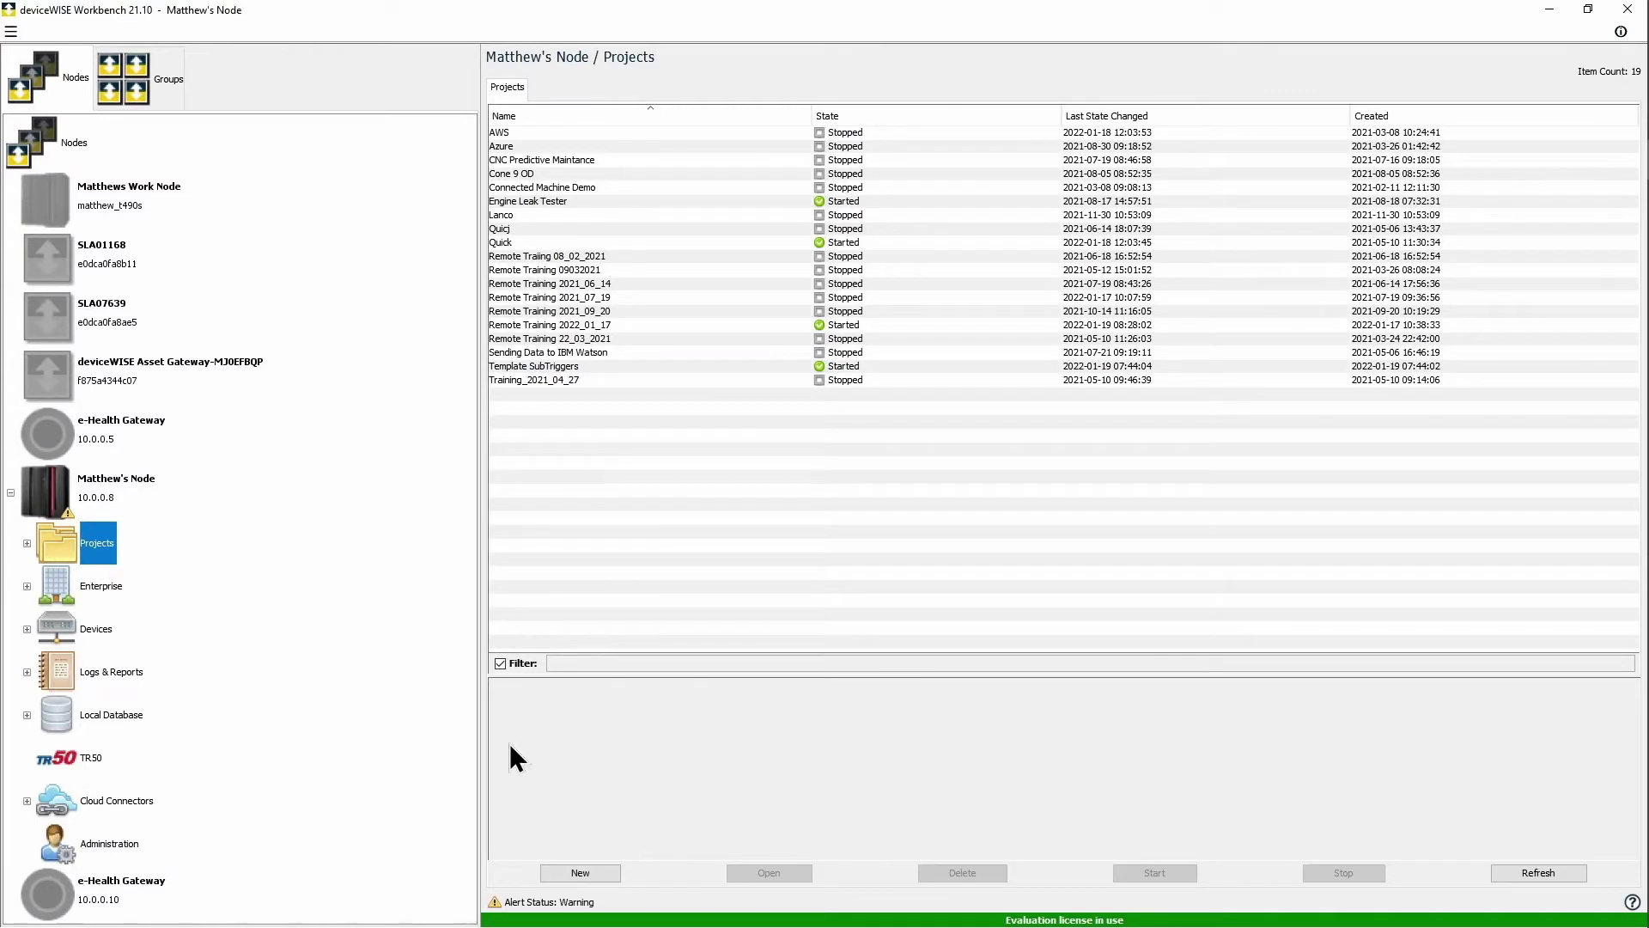
Step: Create a project named 'OEE Calculations', open it, and begin a new trigger
{"action": "left_click", "coordinate": [601, 874]}
{"action": "type", "text": "O"}
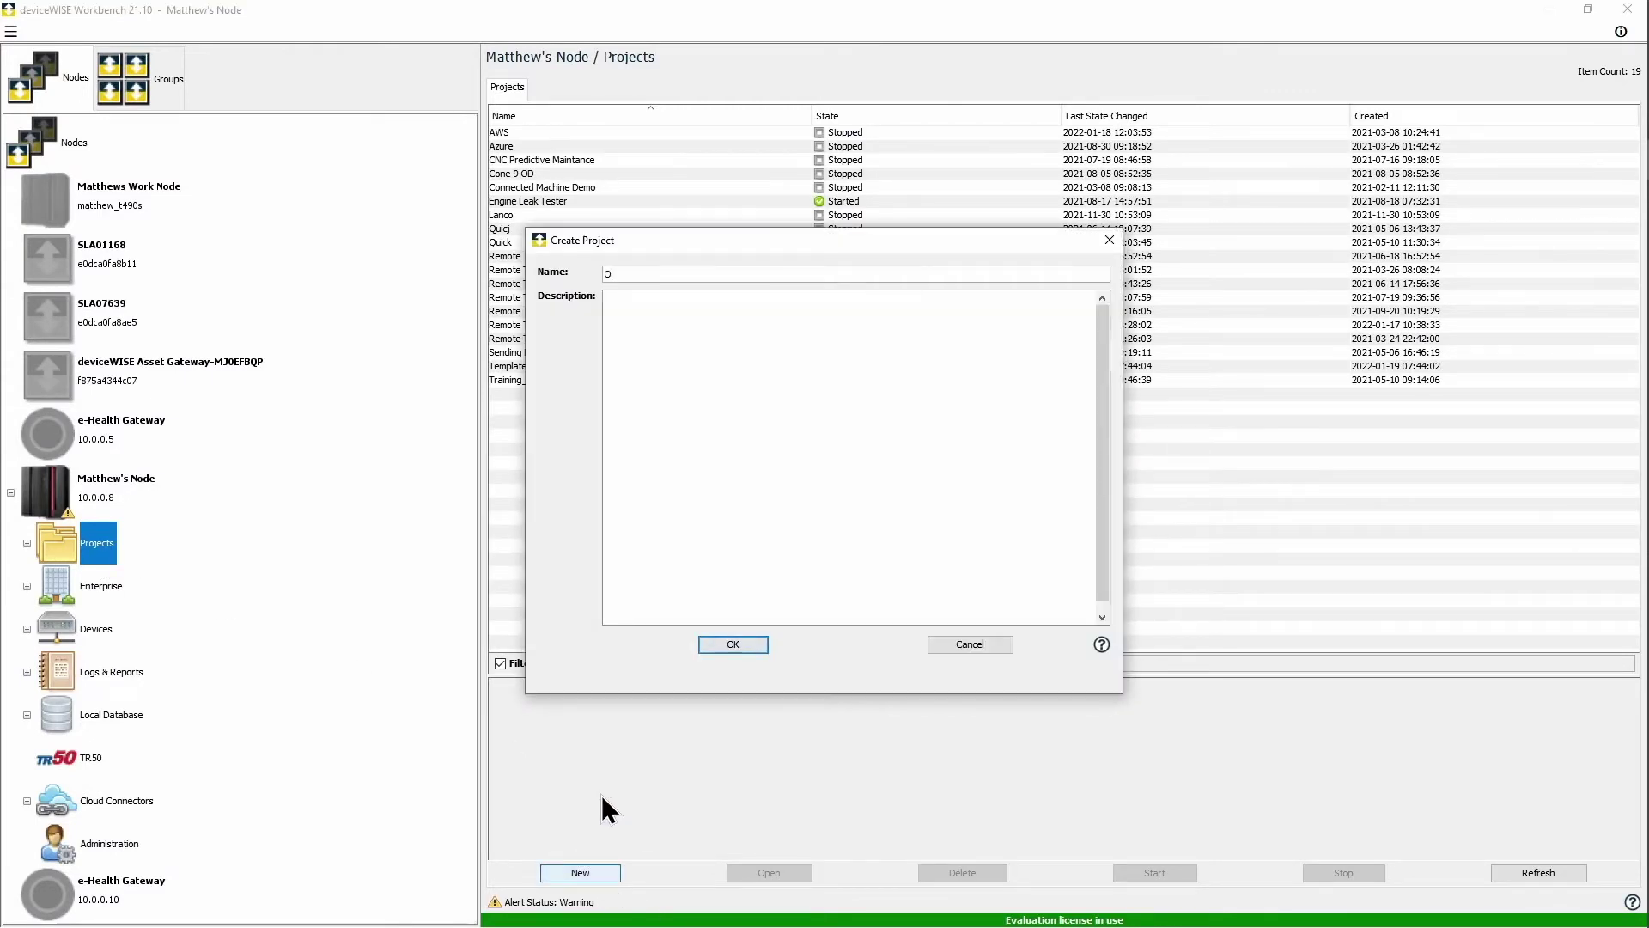
{"action": "type", "text": "EE Calculations"}
{"action": "key", "text": "Return"}
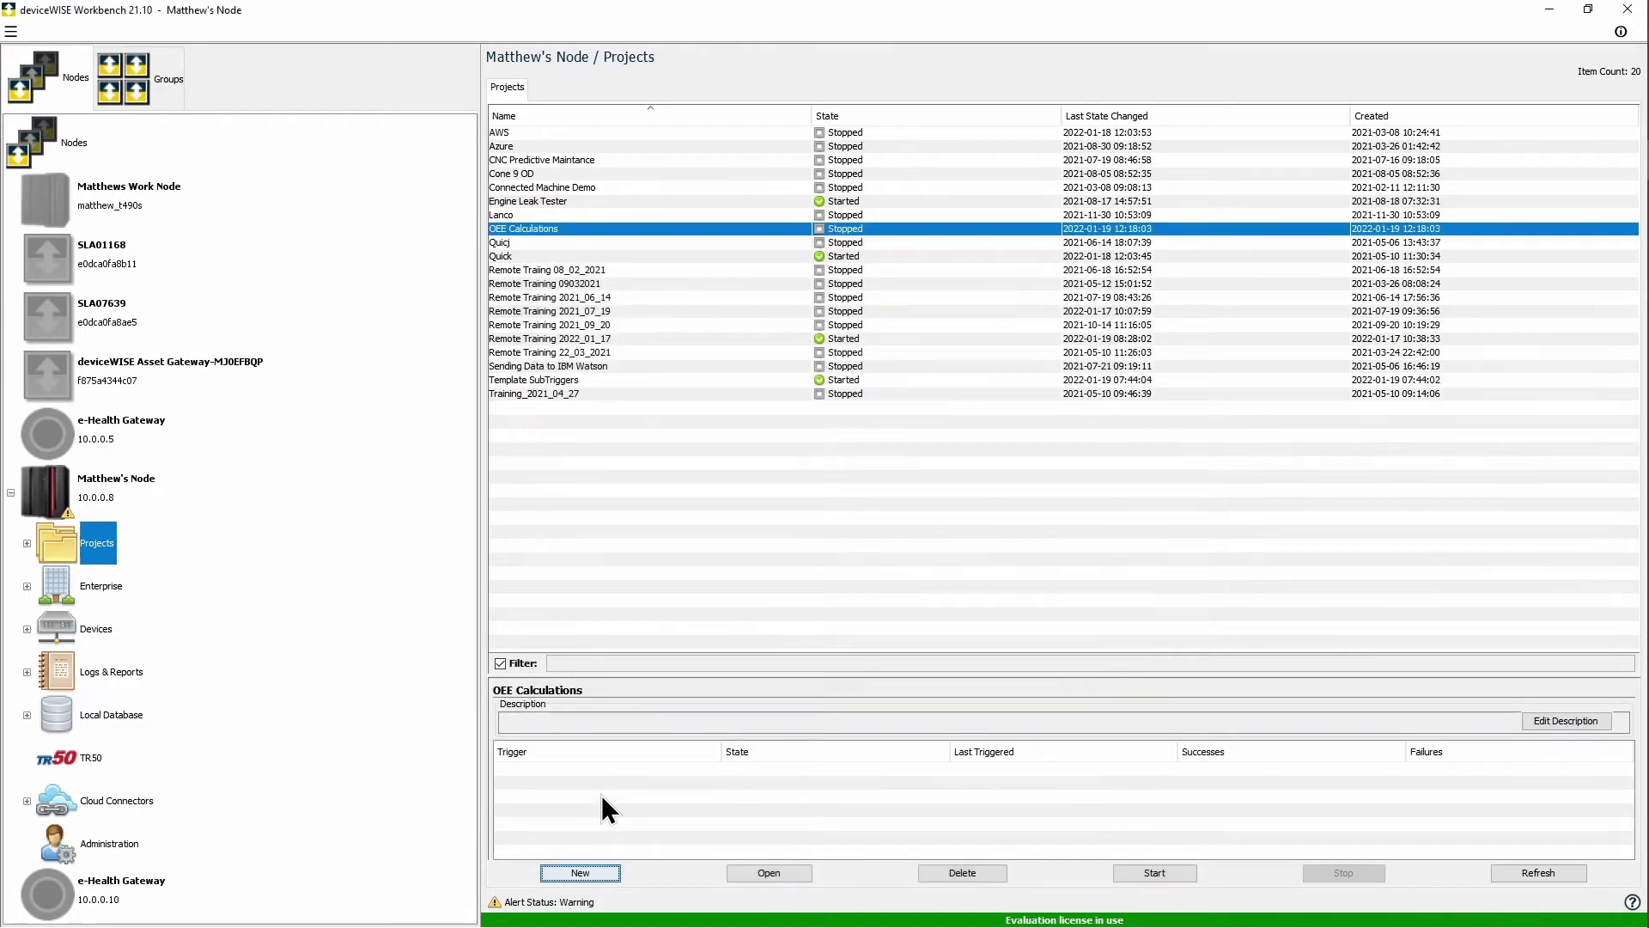
{"action": "right_click", "coordinate": [763, 229]}
{"action": "left_click", "coordinate": [782, 263]}
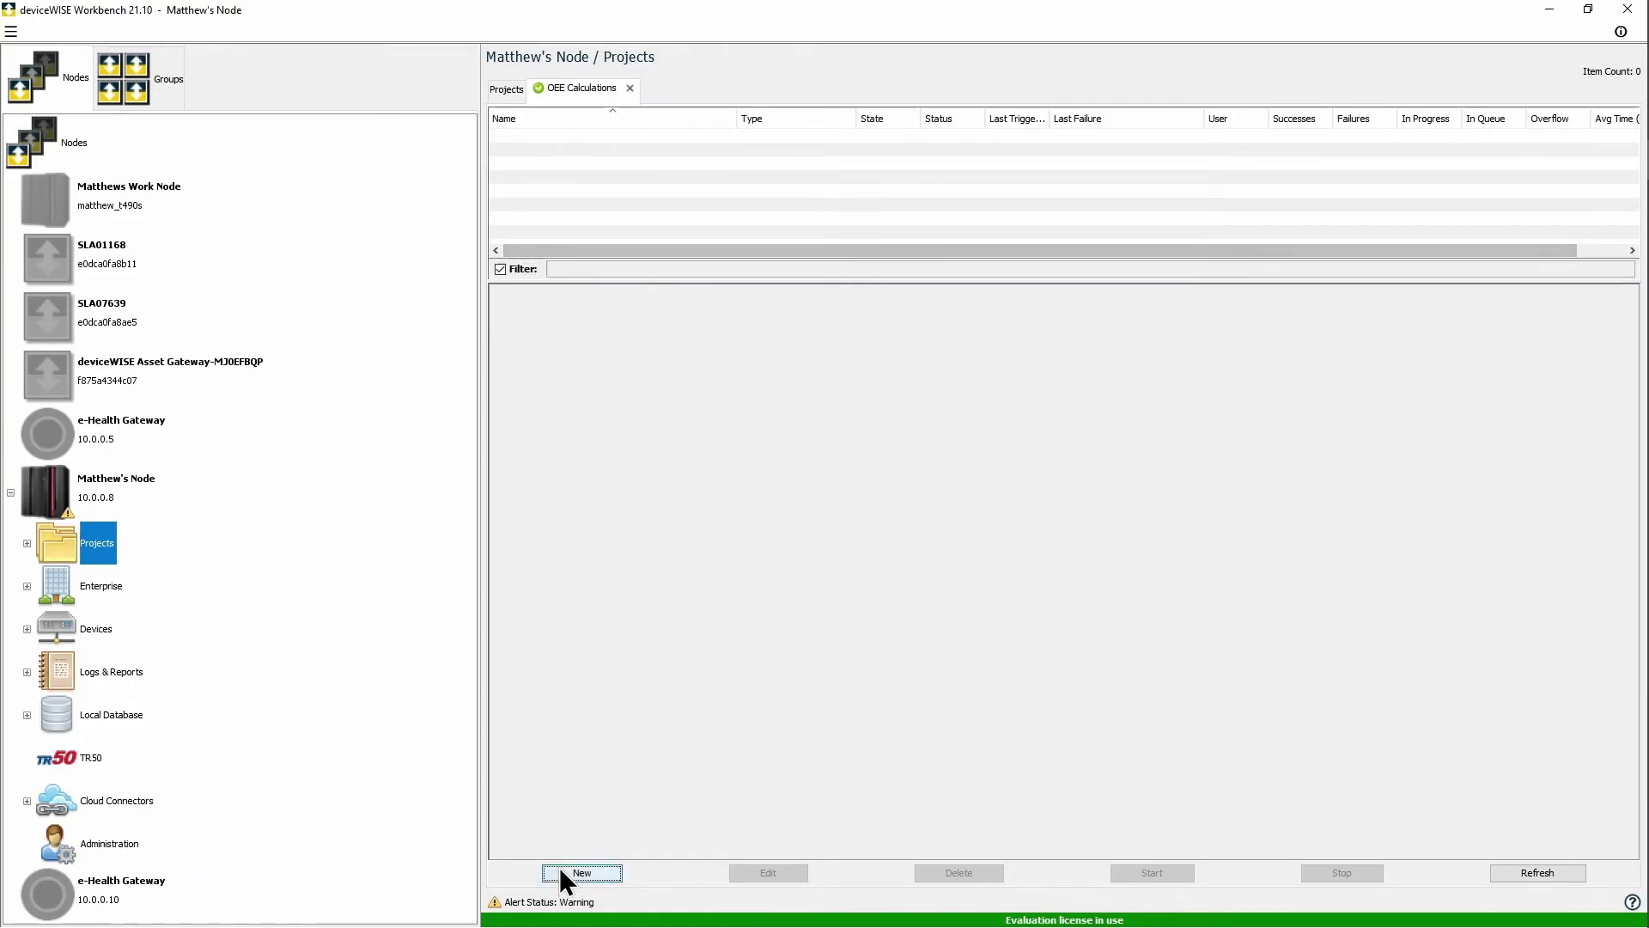
{"action": "left_click", "coordinate": [564, 873]}
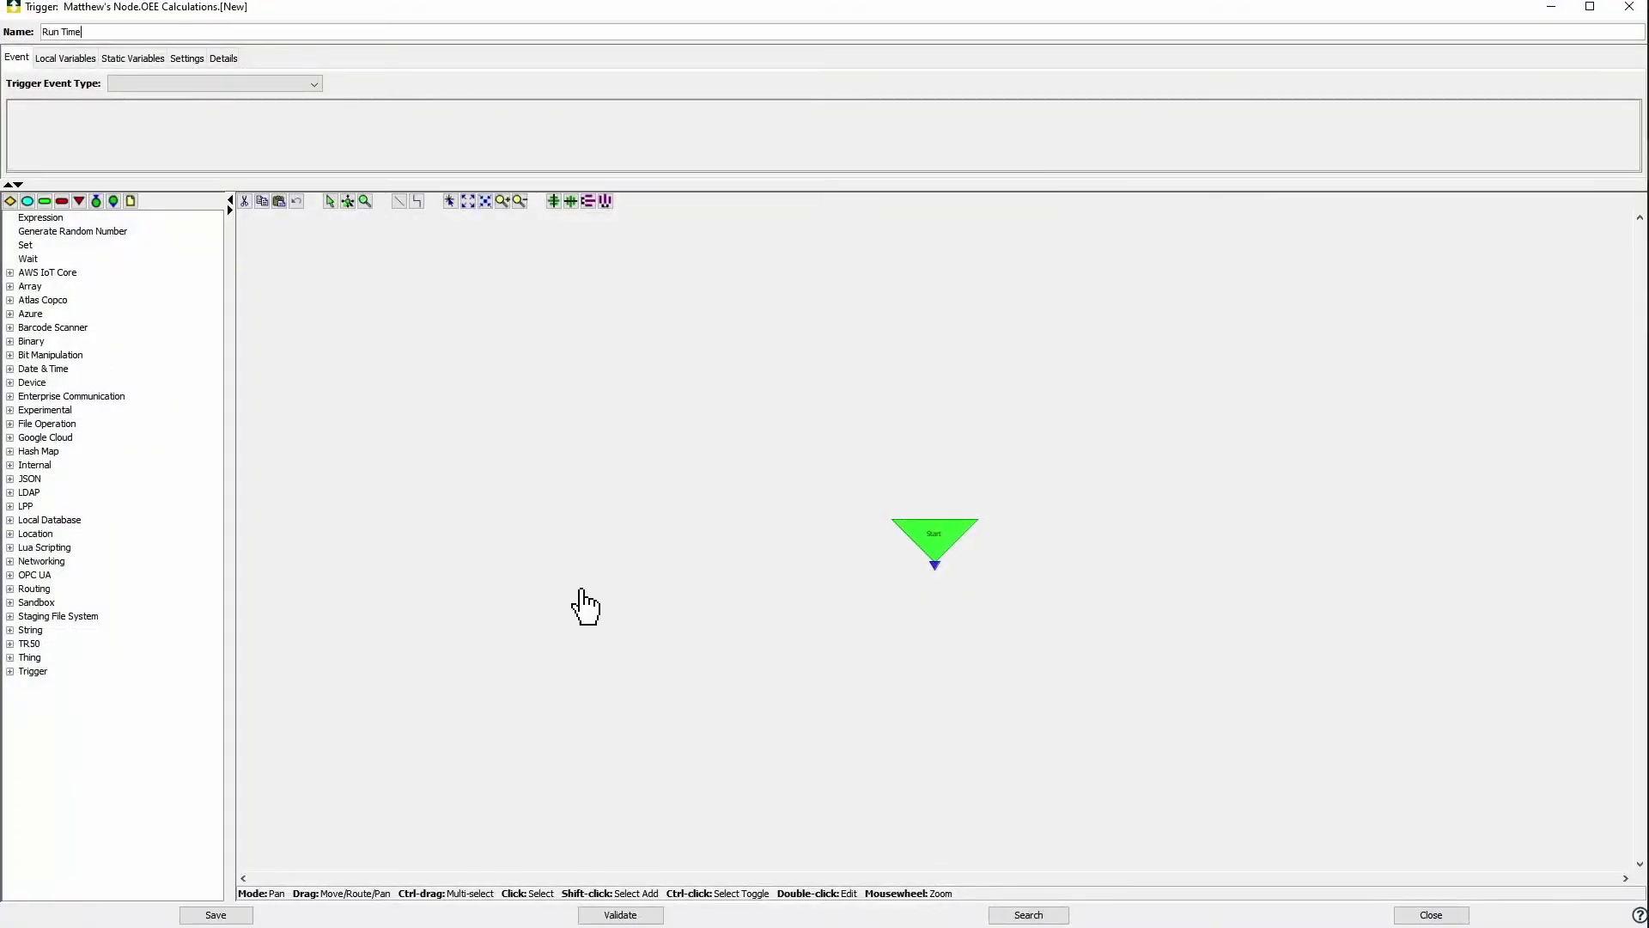
Step: Name the trigger 'Run Time Calculation', fire it on Run Time Variable Group, and add an Expression step
{"action": "type", "text": "Run Time Calculation"}
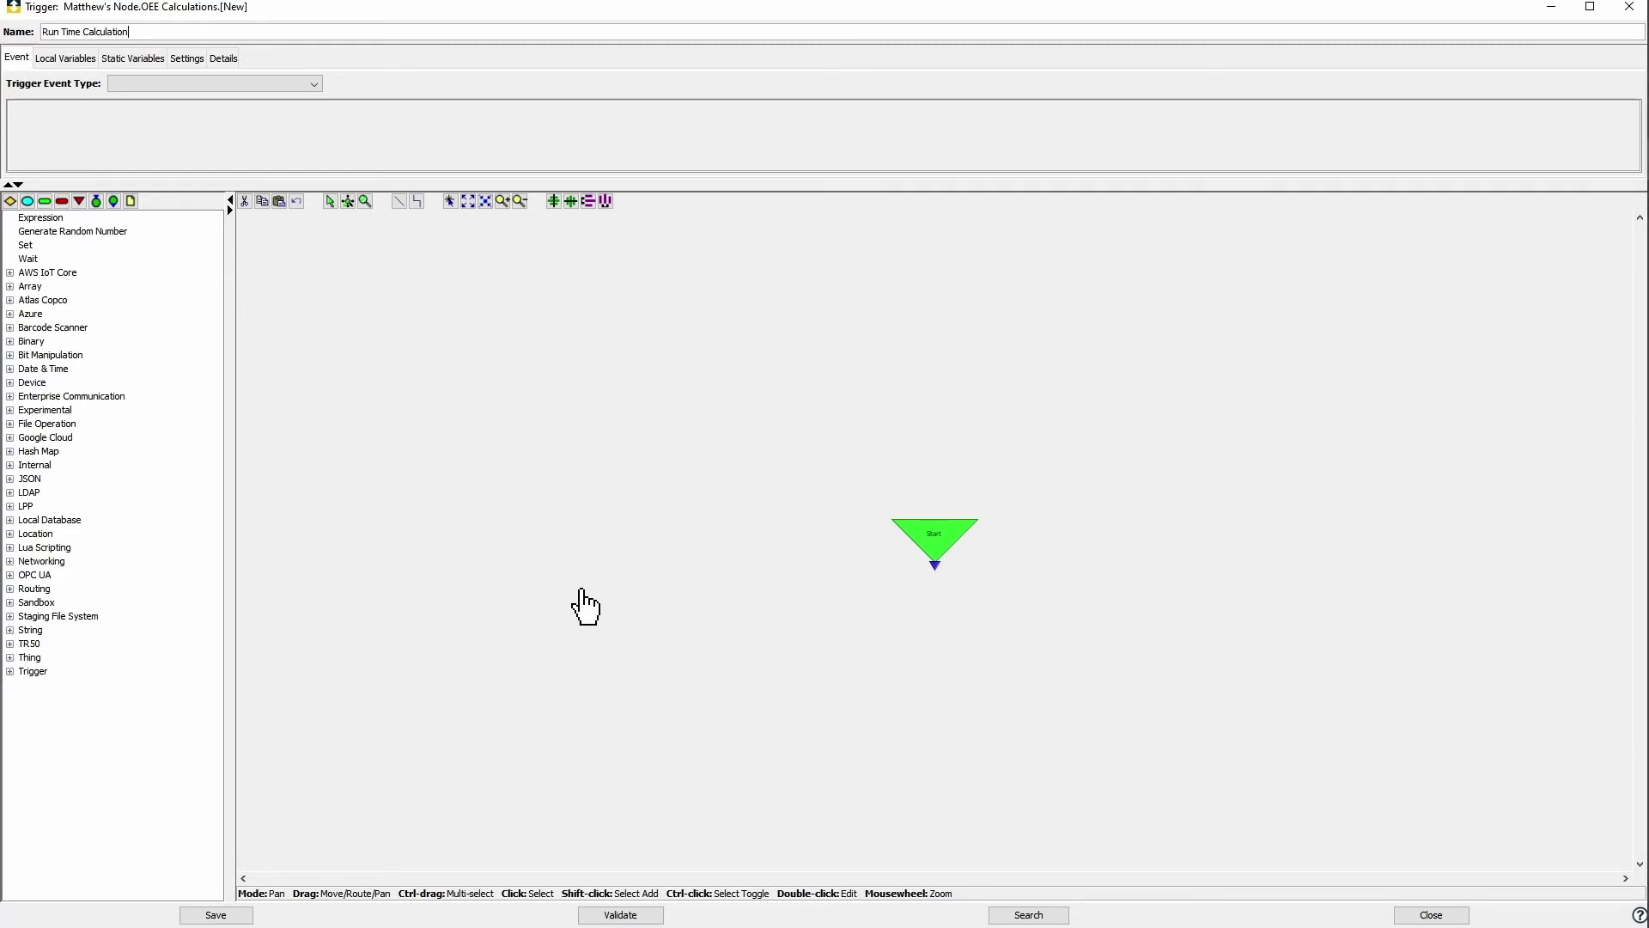
{"action": "left_click", "coordinate": [280, 82]}
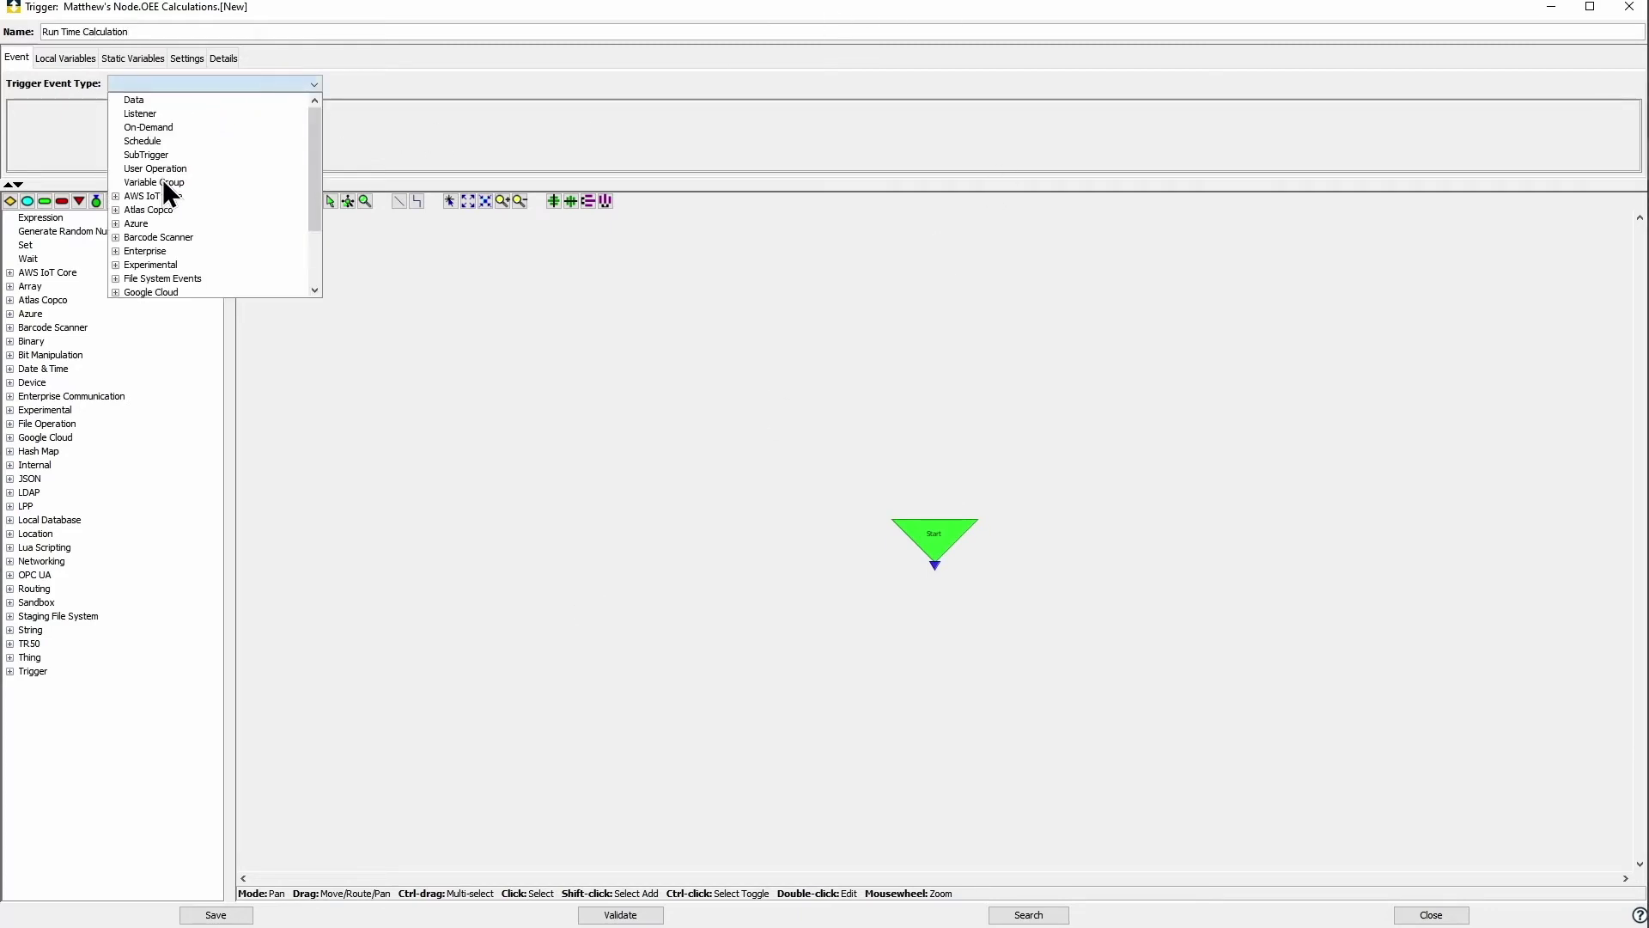
{"action": "left_click", "coordinate": [162, 179]}
{"action": "left_click", "coordinate": [174, 109]}
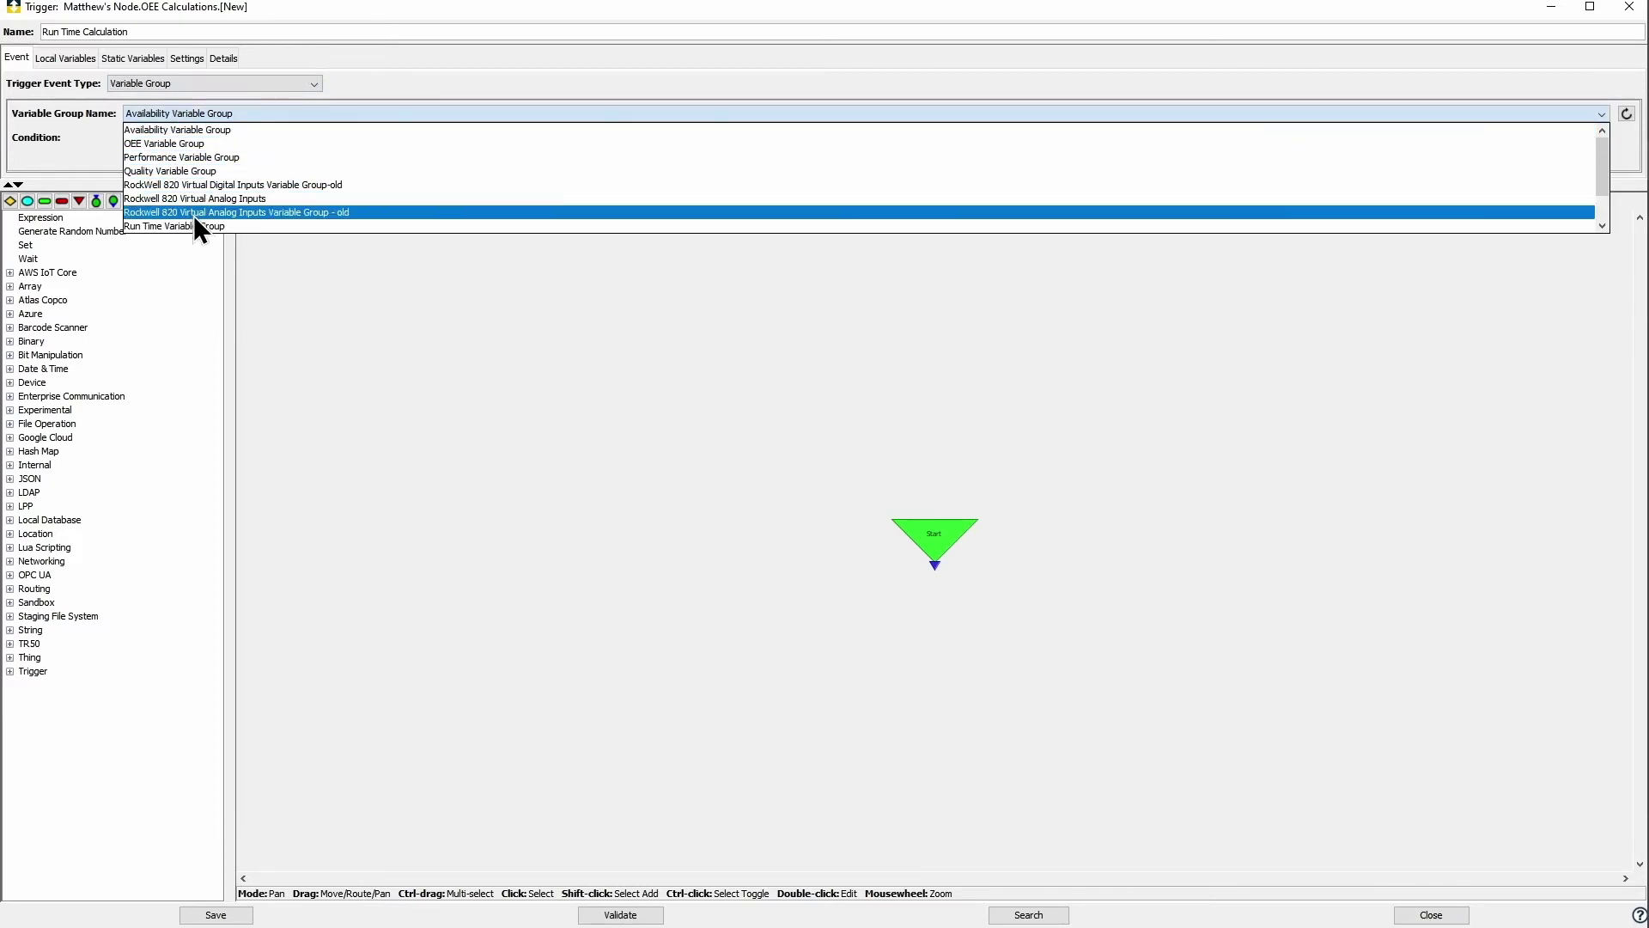
{"action": "left_click", "coordinate": [196, 225]}
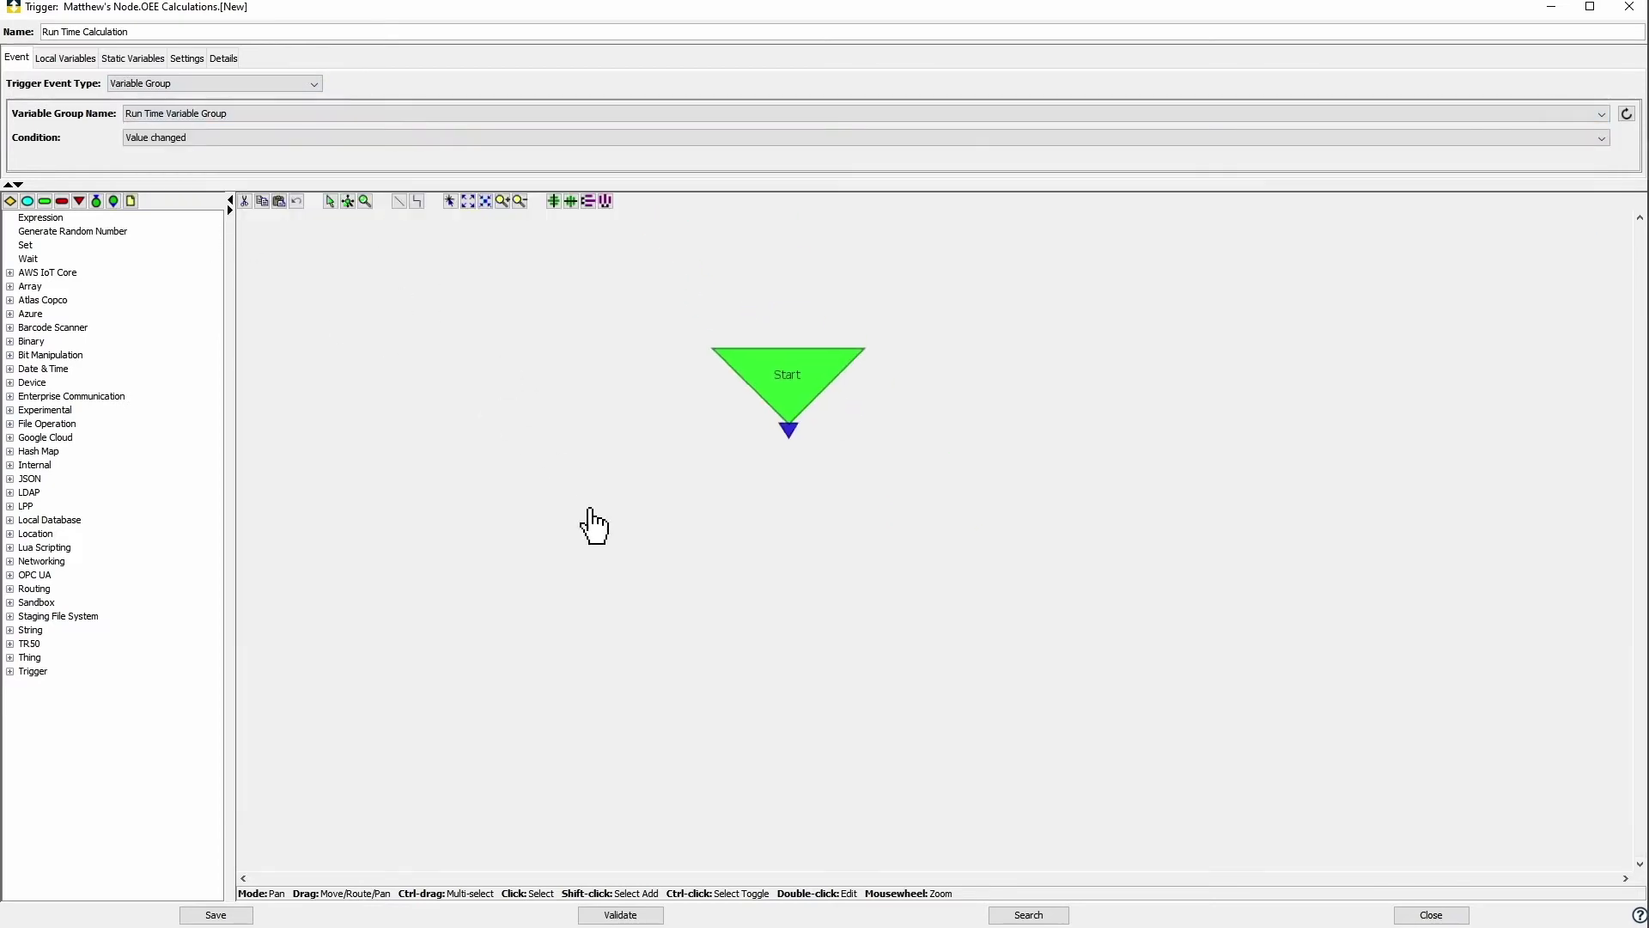
{"action": "left_click", "coordinate": [41, 218]}
{"action": "left_click", "coordinate": [633, 507]}
Step: Enter the expression Planned_Production_Time - Stop_Time, mapping inputs to Planned Production Time and Stop Time Count
{"action": "double_click", "coordinate": [740, 611]}
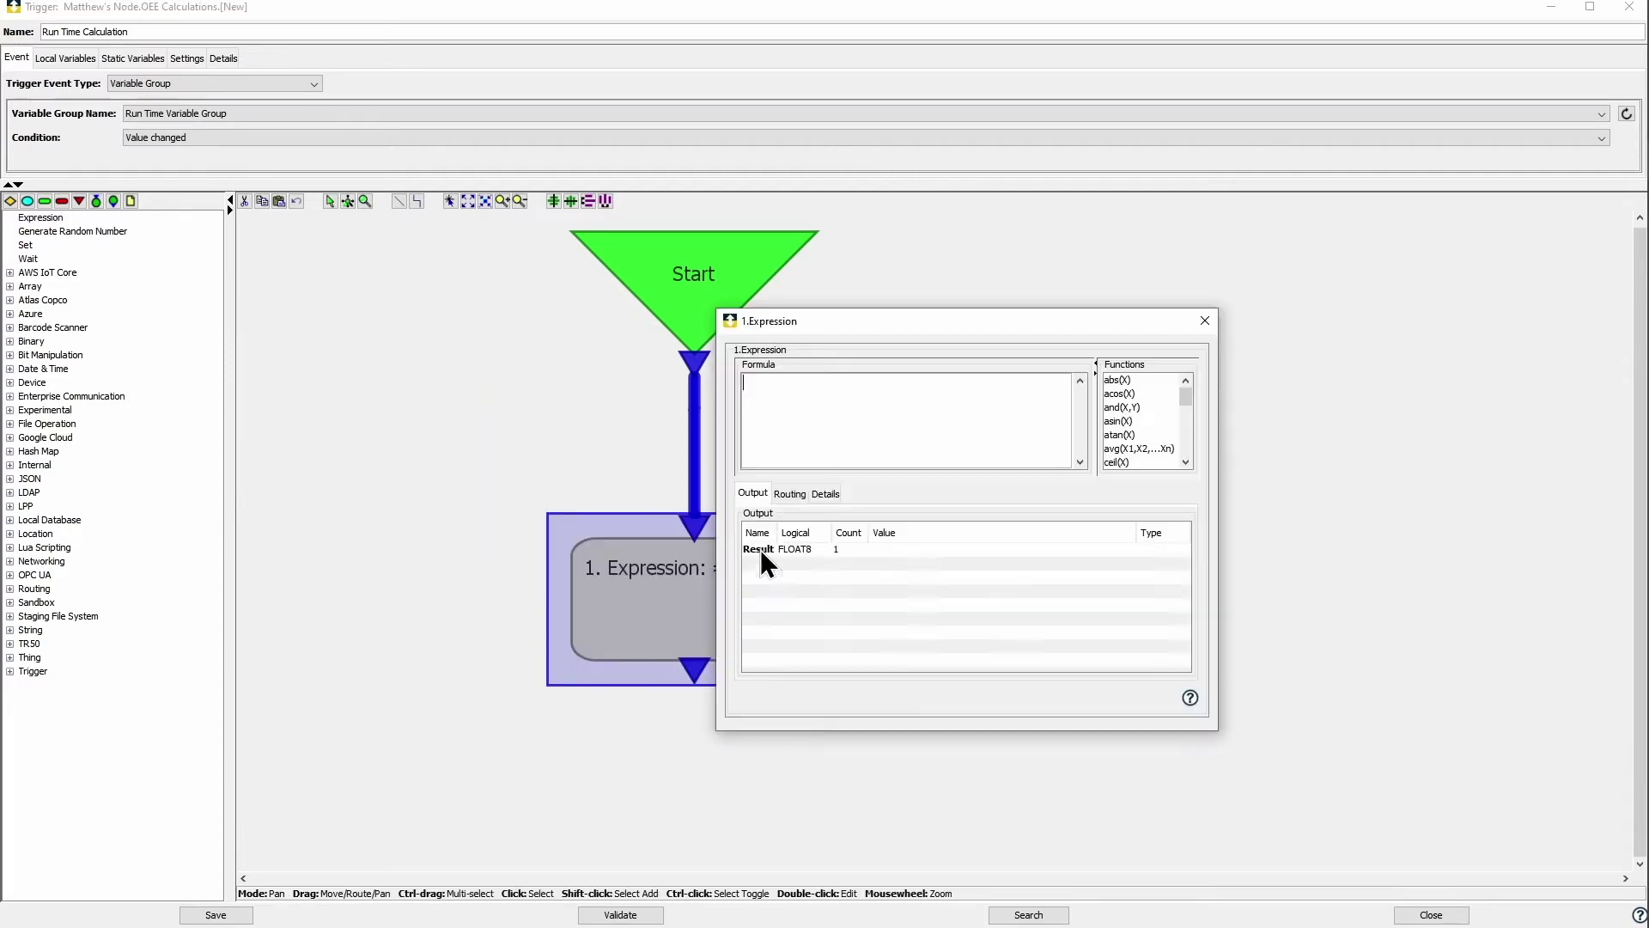
{"action": "type", "text": "Planned_"}
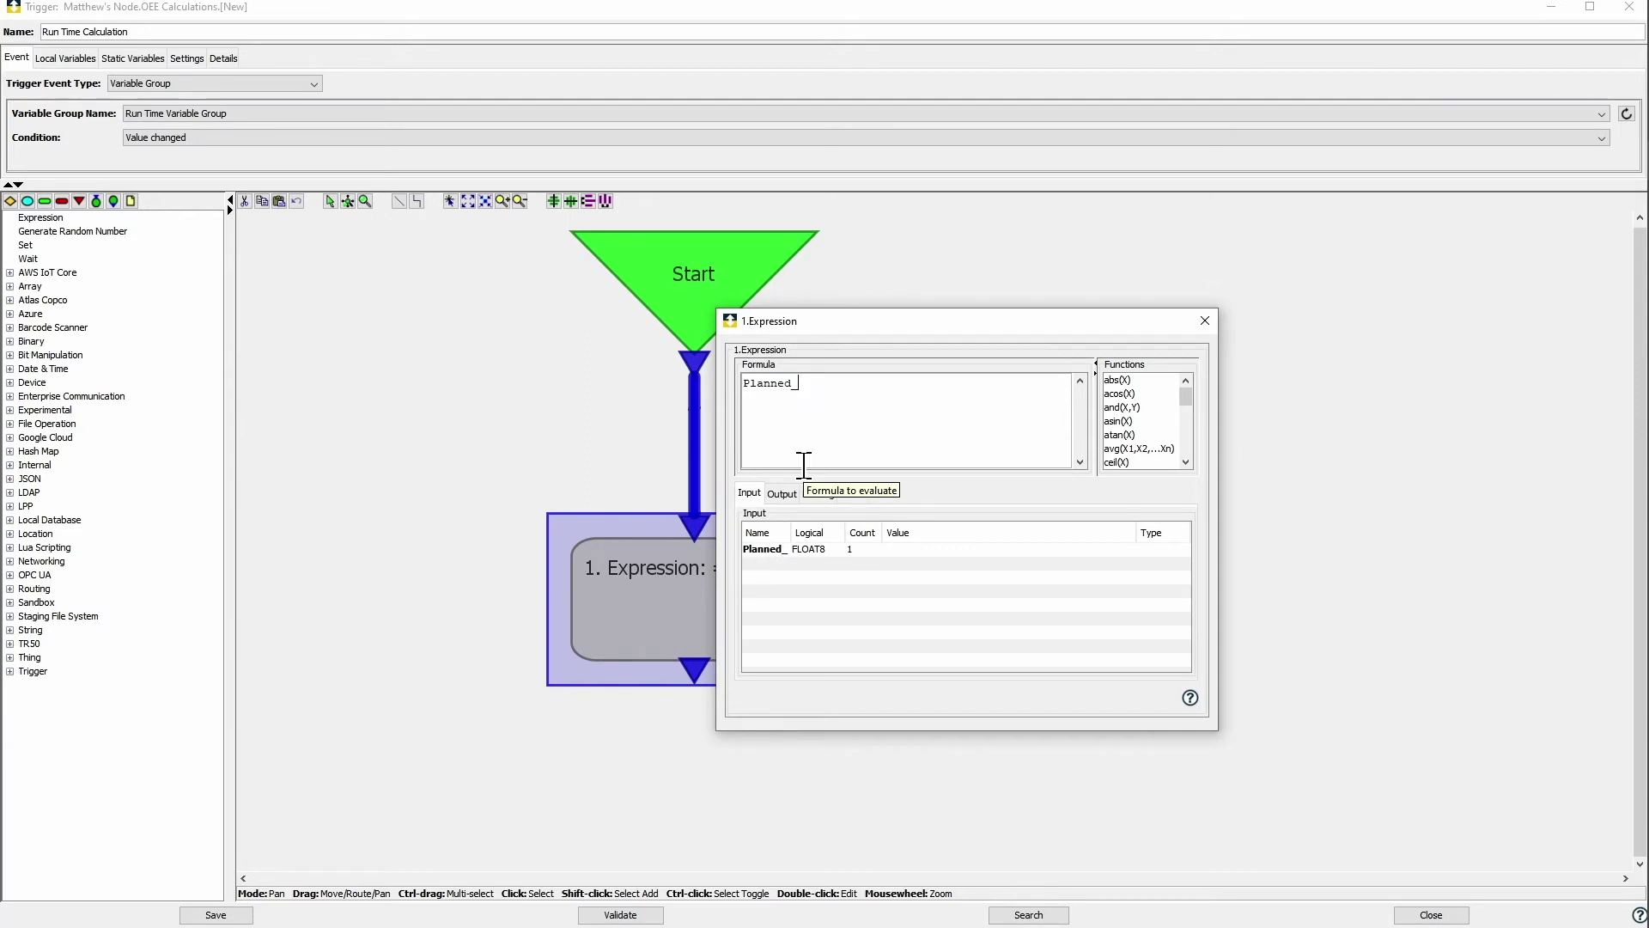
{"action": "type", "text": " Production_Time - Stop_Time"}
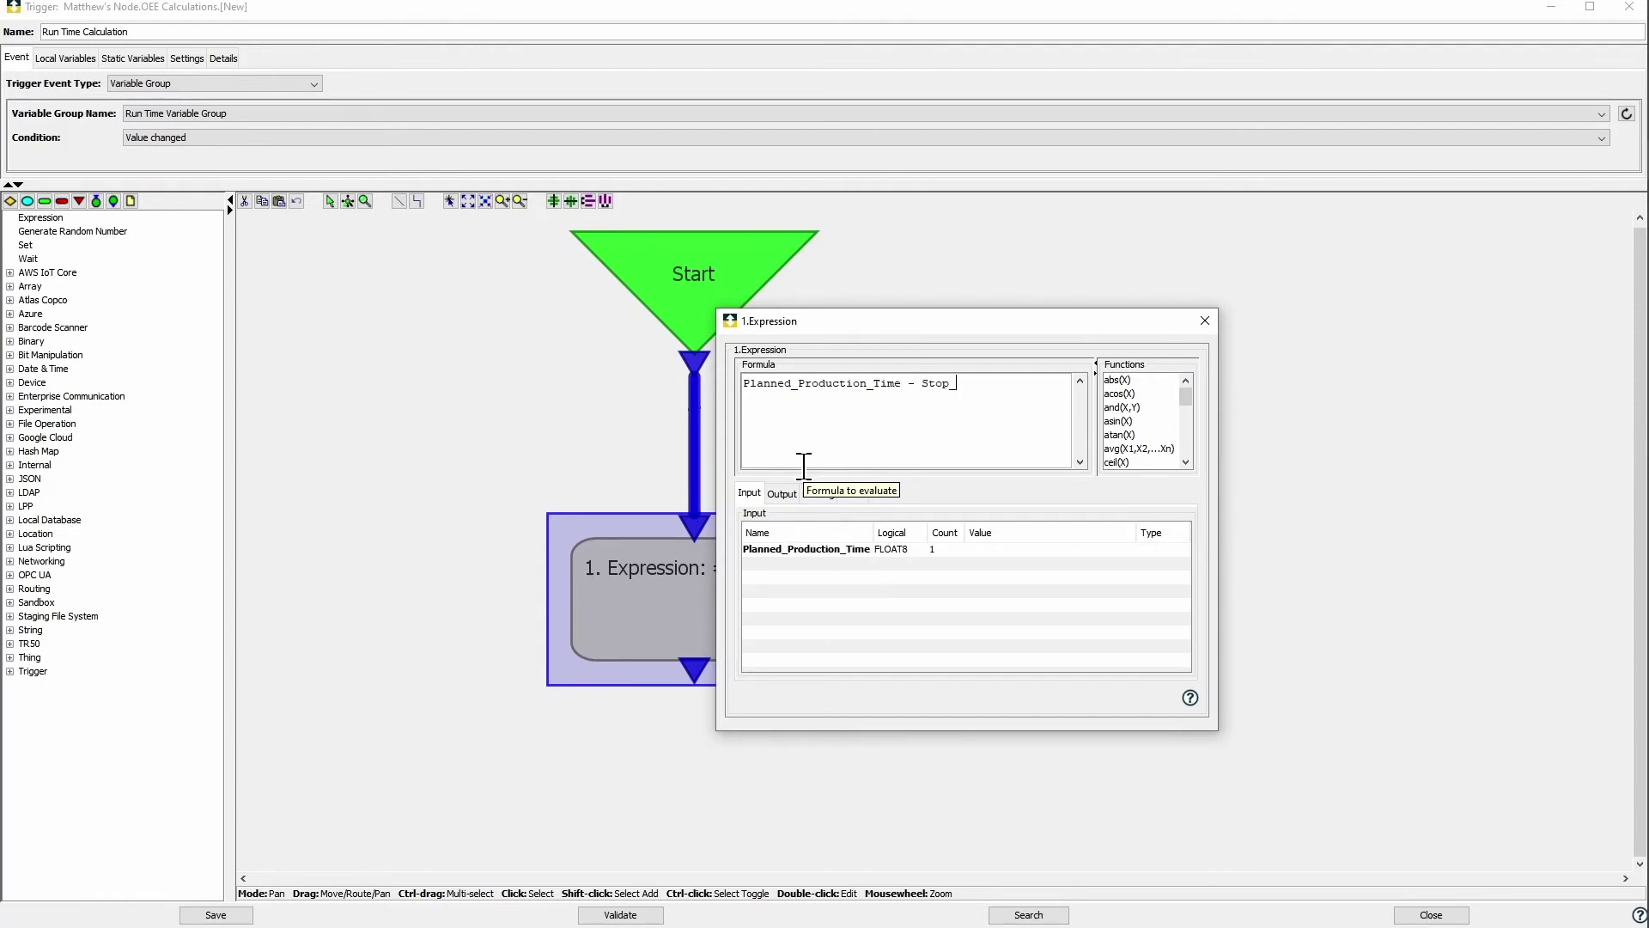
{"action": "left_click", "coordinate": [1125, 550]}
{"action": "left_click", "coordinate": [1127, 549]}
{"action": "left_click", "coordinate": [977, 580]}
{"action": "left_click_drag", "start_coordinate": [1120, 603], "coordinate": [1126, 620]}
{"action": "left_click", "coordinate": [1085, 620]}
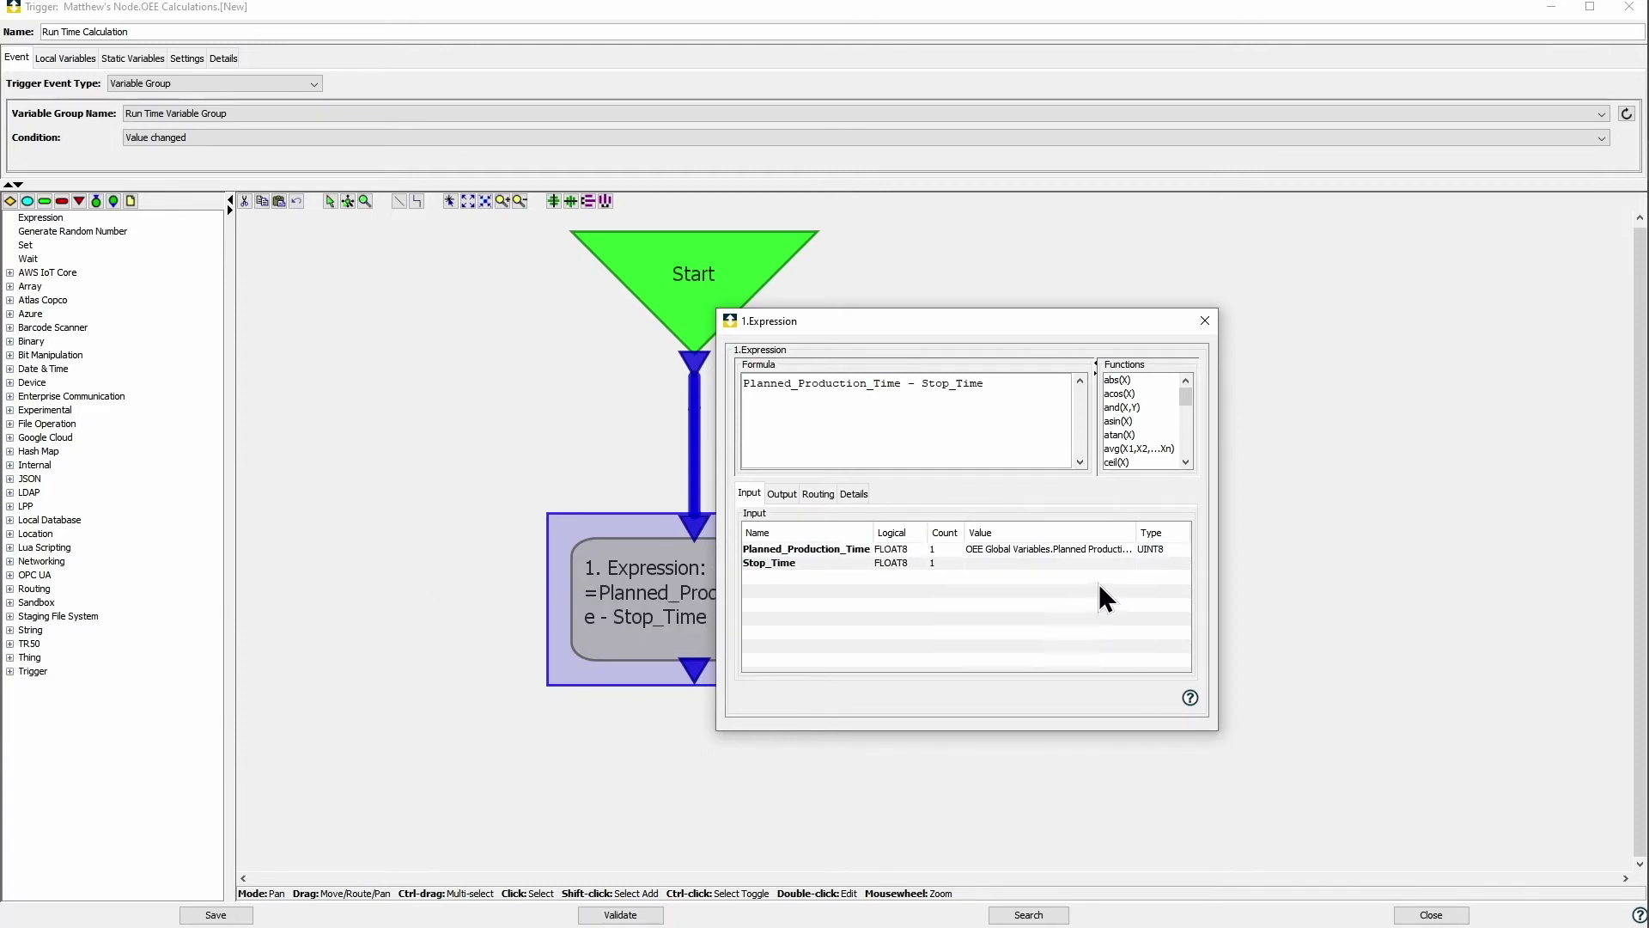
{"action": "left_click", "coordinate": [1130, 564]}
{"action": "left_click", "coordinate": [1130, 564]}
{"action": "left_click_drag", "start_coordinate": [1122, 606], "coordinate": [1125, 626]}
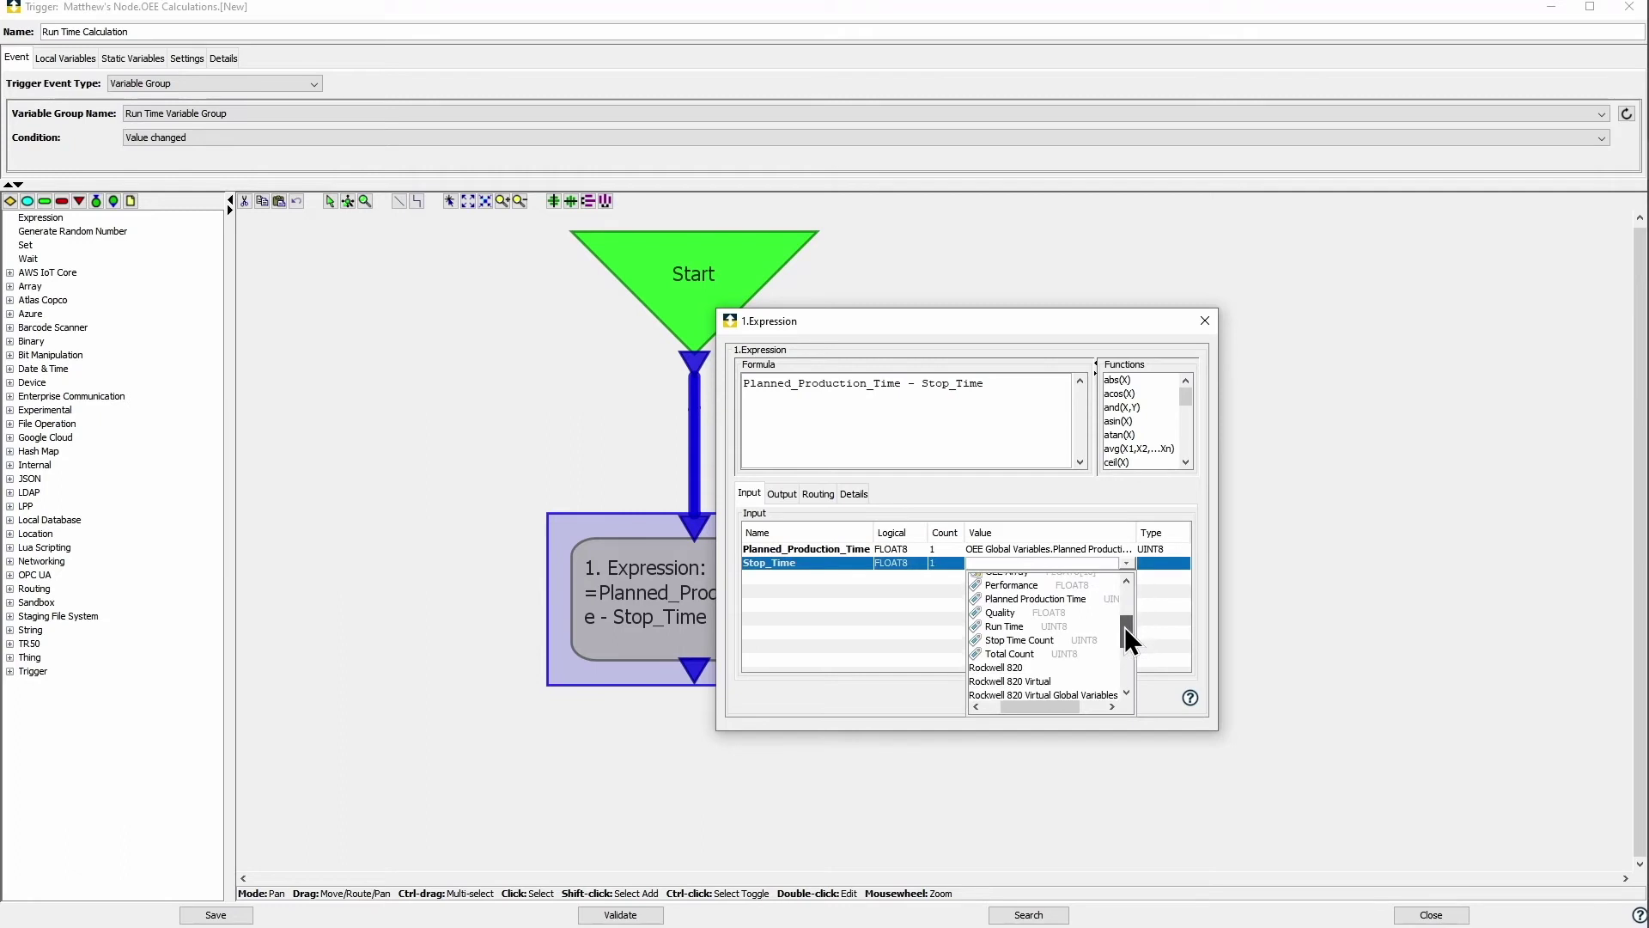
{"action": "left_click", "coordinate": [1043, 638]}
Step: Send the expression result to OEE Global Variables.Run Time
{"action": "left_click", "coordinate": [783, 496]}
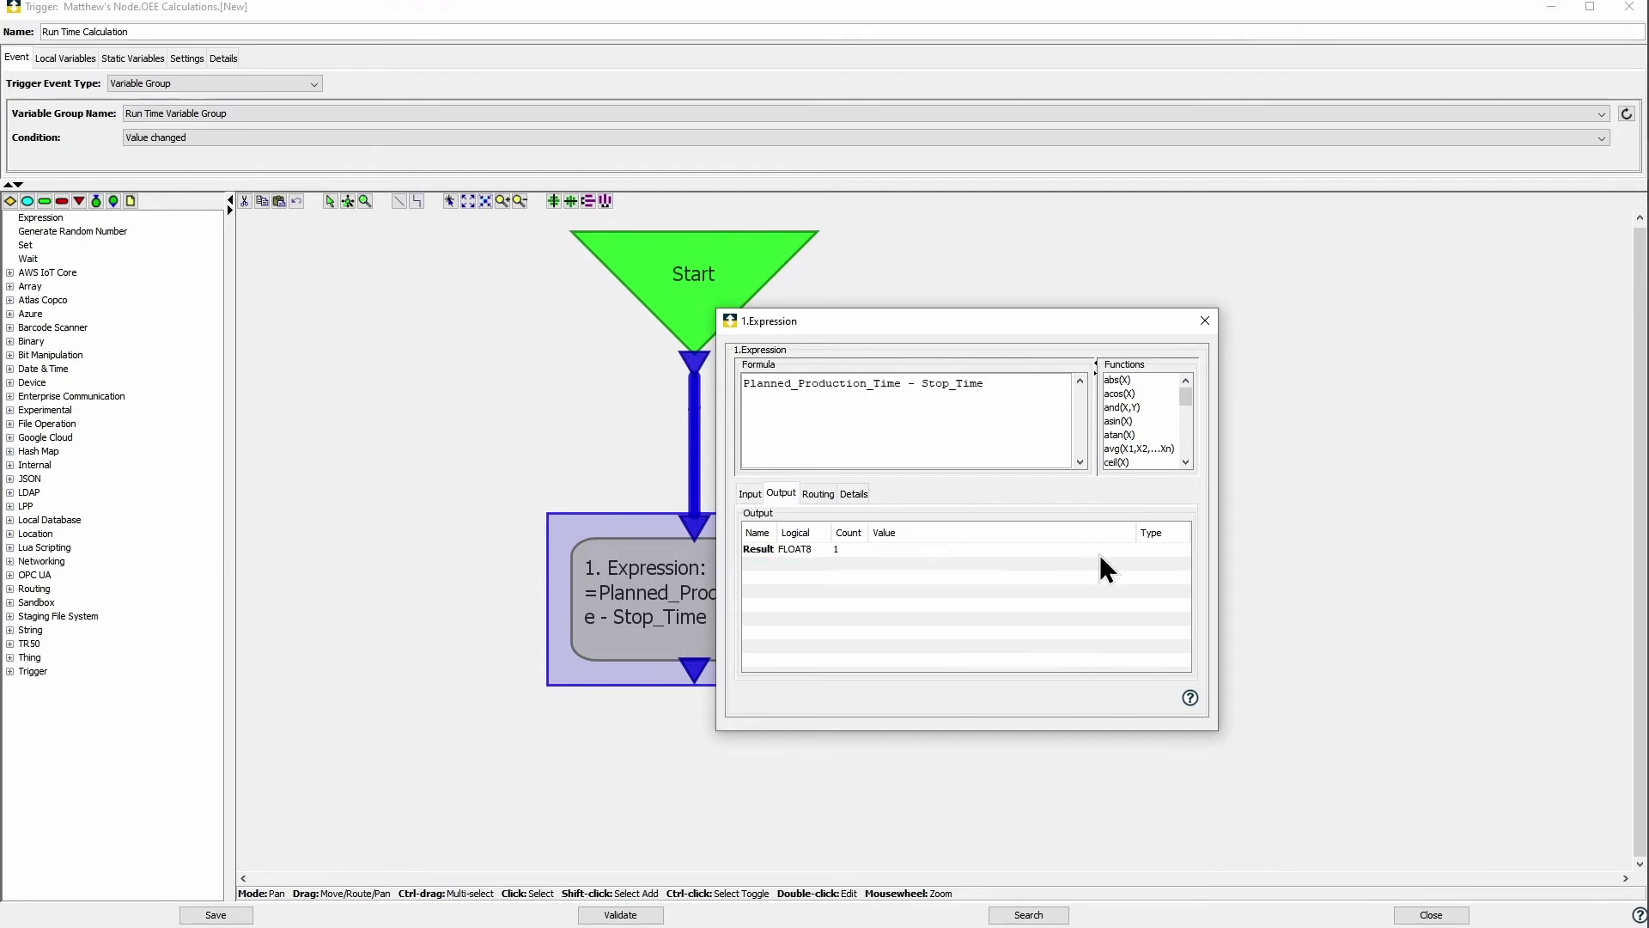
{"action": "left_click", "coordinate": [1125, 551]}
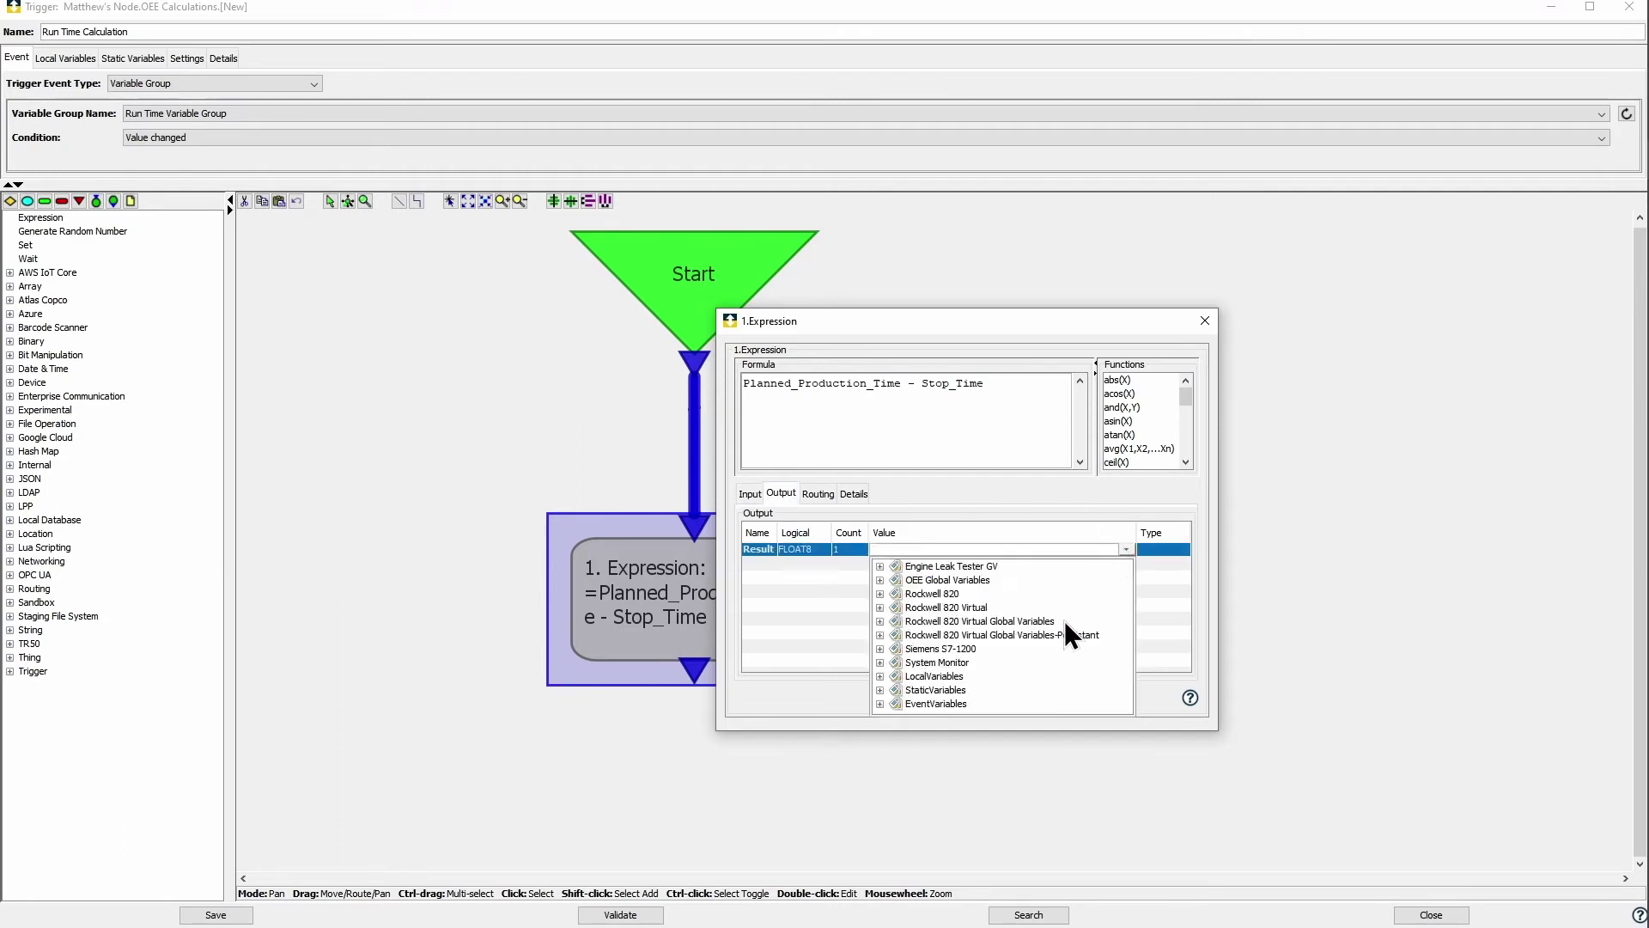
{"action": "left_click", "coordinate": [881, 579]}
{"action": "scroll", "coordinate": [961, 648], "scroll_direction": "down", "scroll_amount": 1}
{"action": "left_click", "coordinate": [942, 664]}
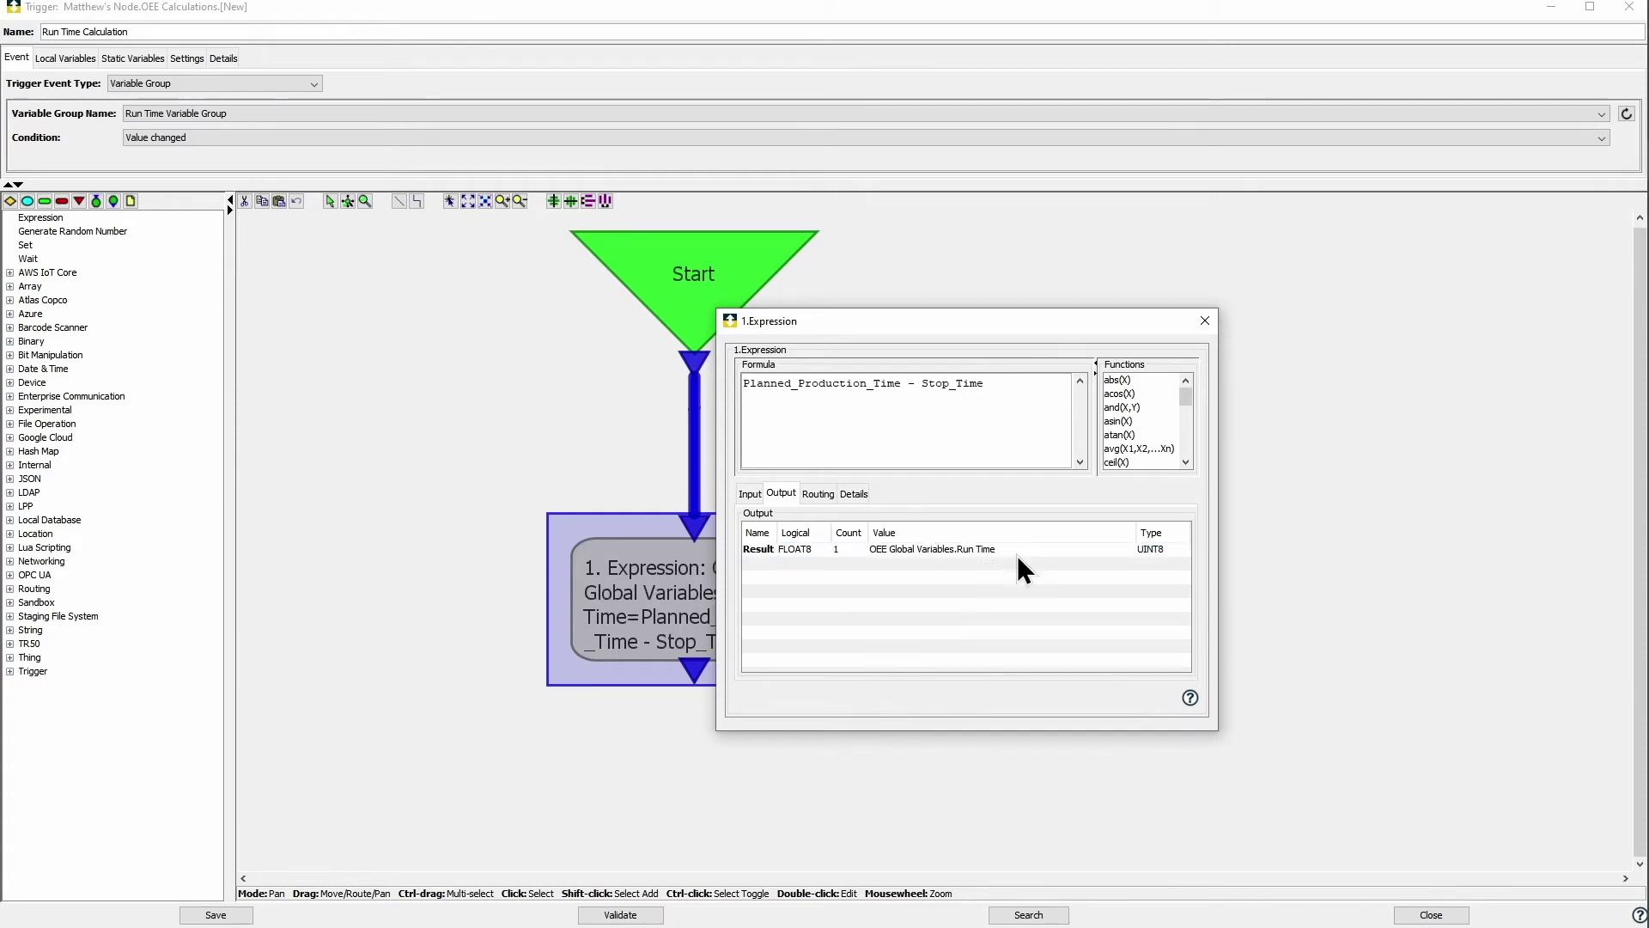
{"action": "left_click", "coordinate": [1205, 320]}
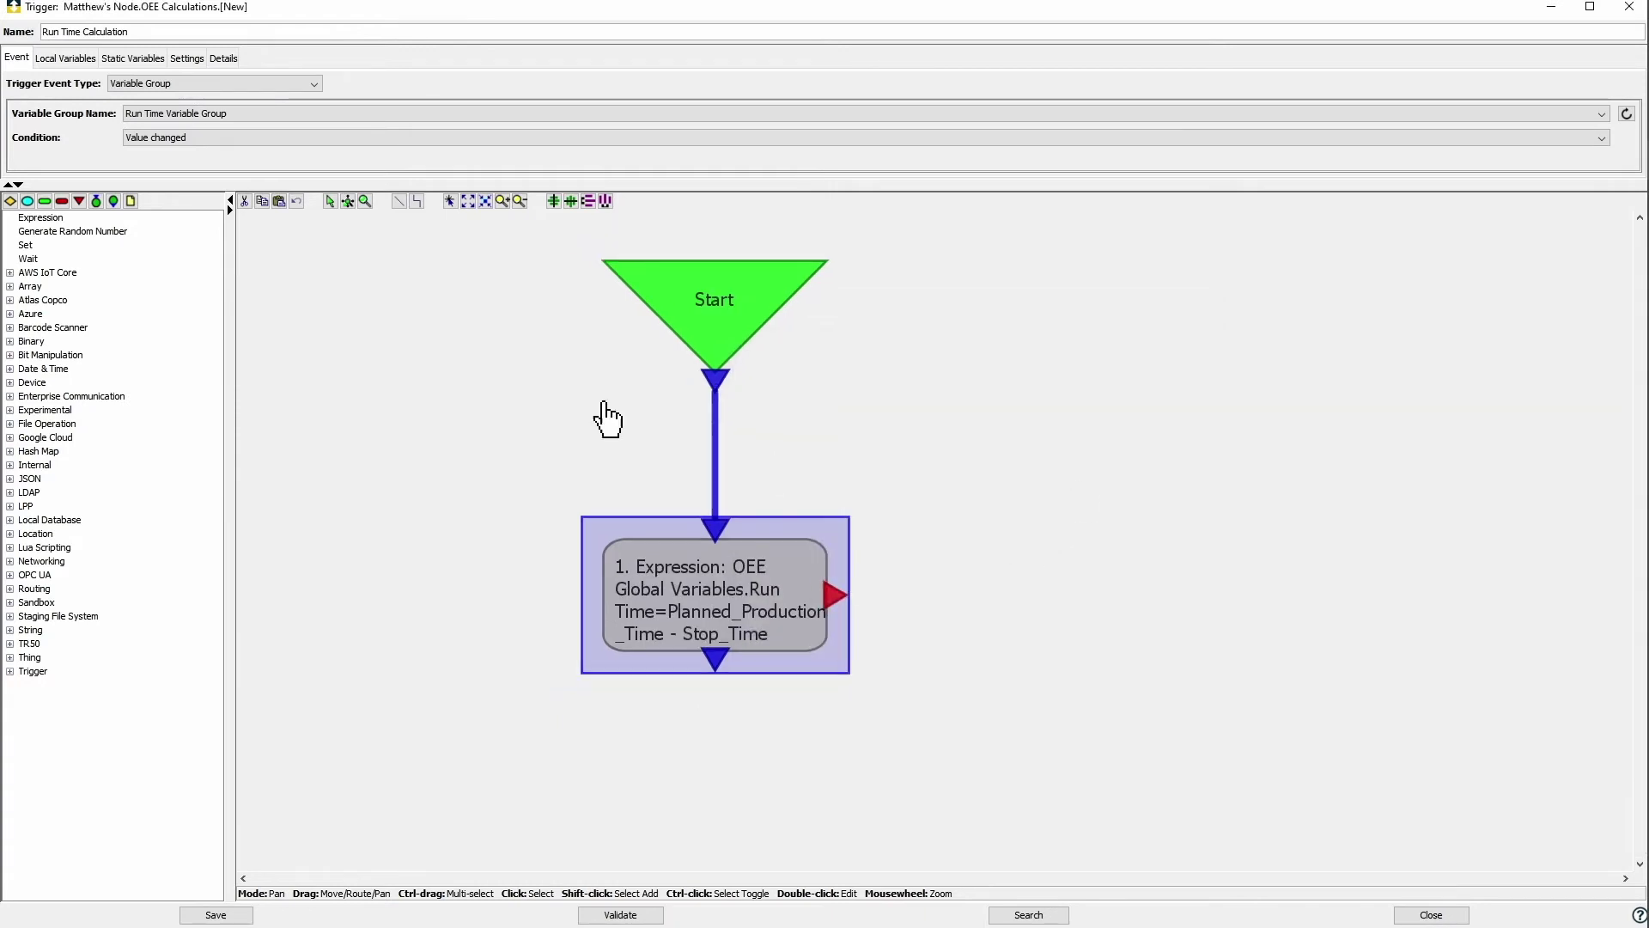
Step: Add an End Execution step after the expression and save the Run Time Calculation trigger
{"action": "left_click", "coordinate": [45, 201]}
{"action": "left_click", "coordinate": [692, 737]}
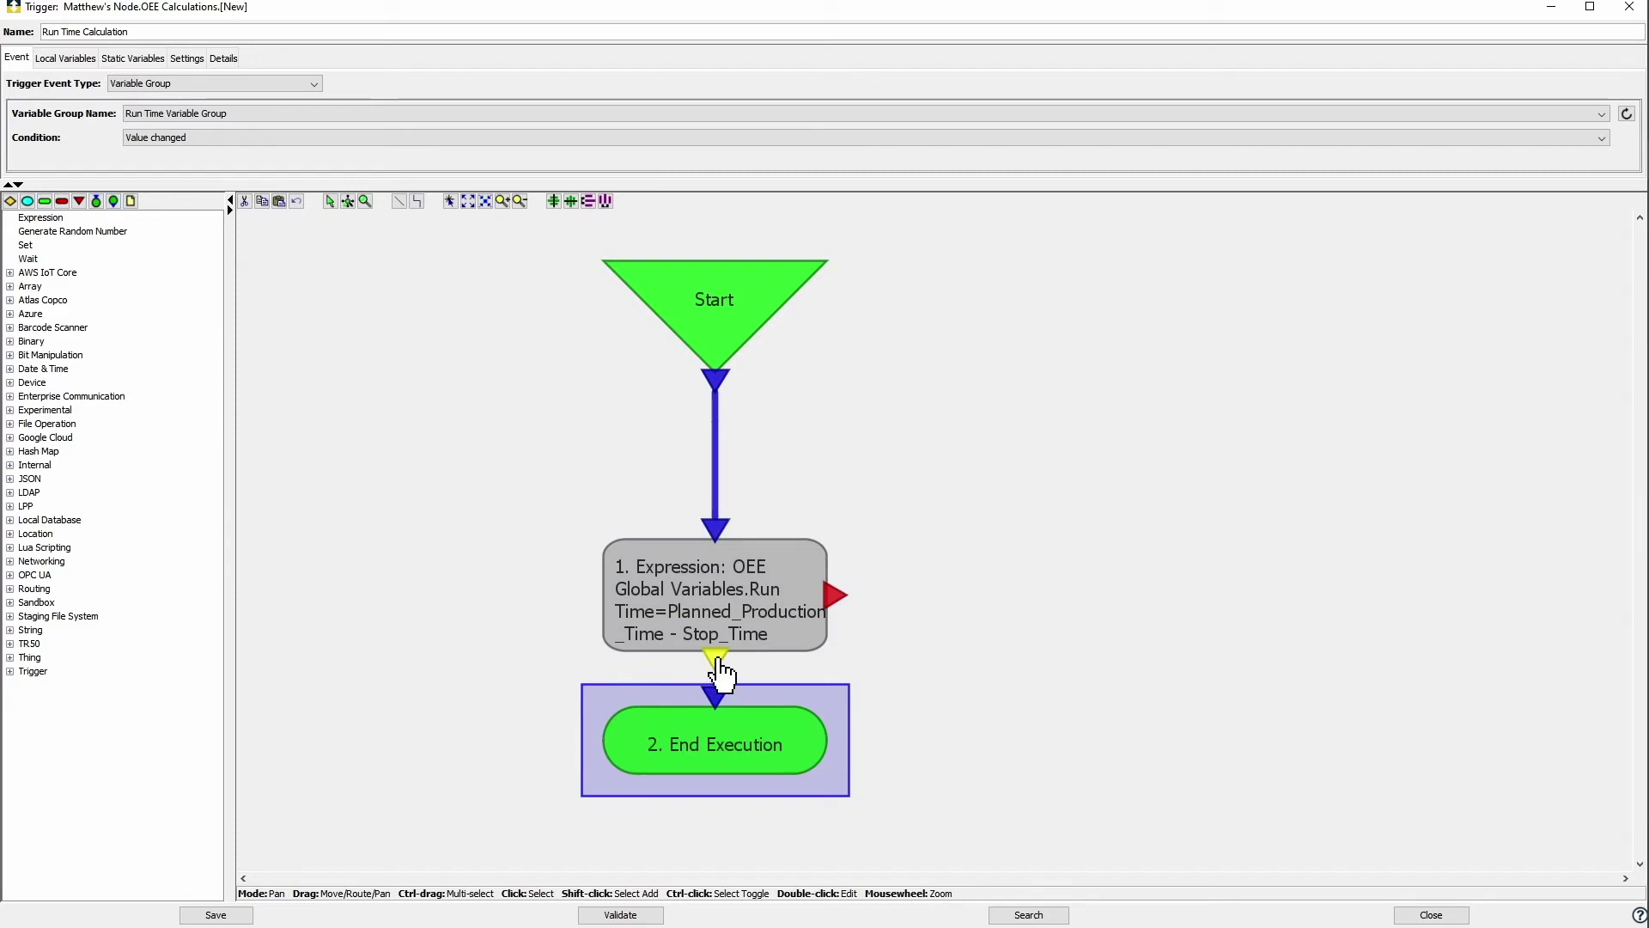
{"action": "left_click_drag", "start_coordinate": [721, 740], "coordinate": [699, 795]}
{"action": "left_click", "coordinate": [216, 914]}
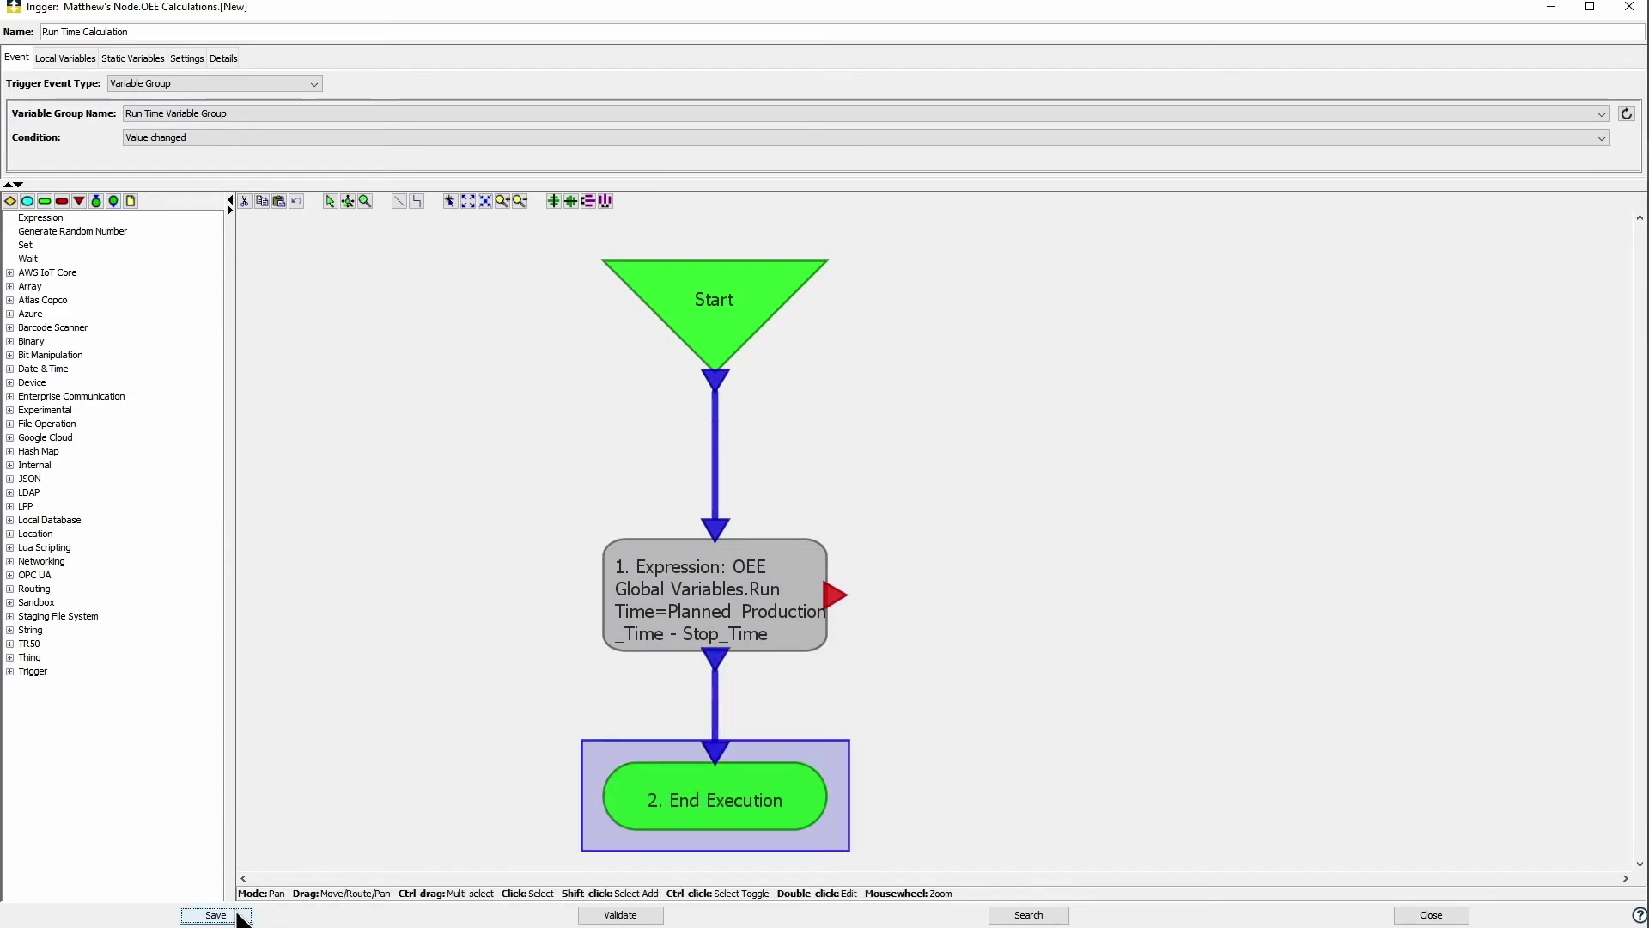
{"action": "left_click", "coordinate": [861, 495]}
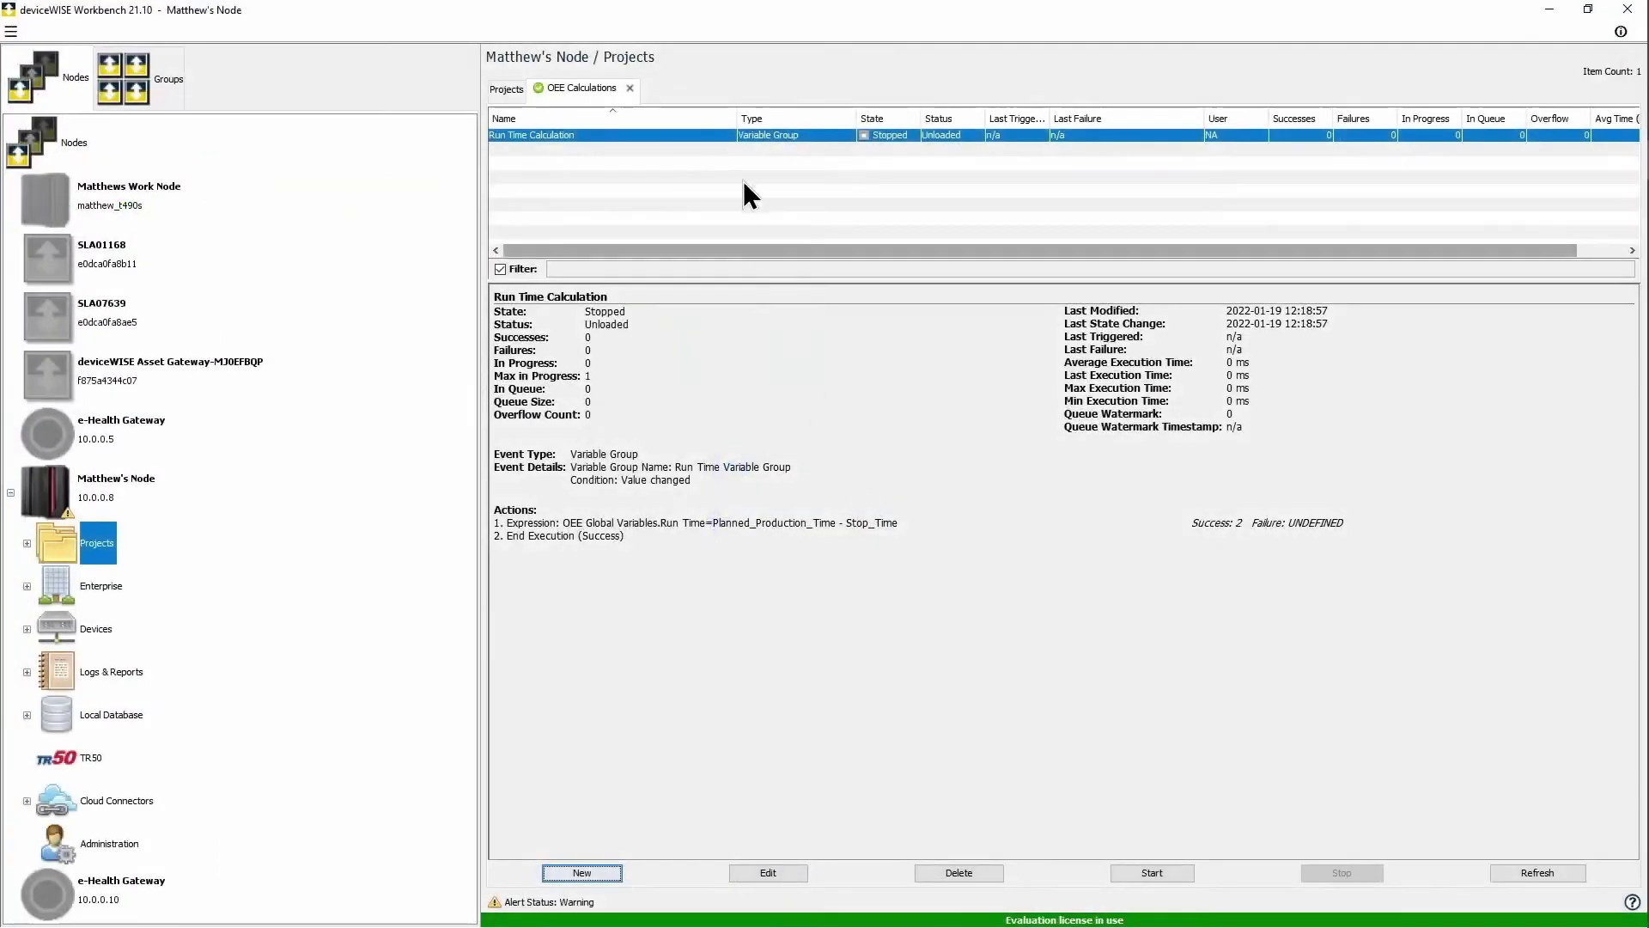
Step: Duplicate Run Time Calculation as 'Availibility Calculation' and open the copy for editing
{"action": "right_click", "coordinate": [719, 138]}
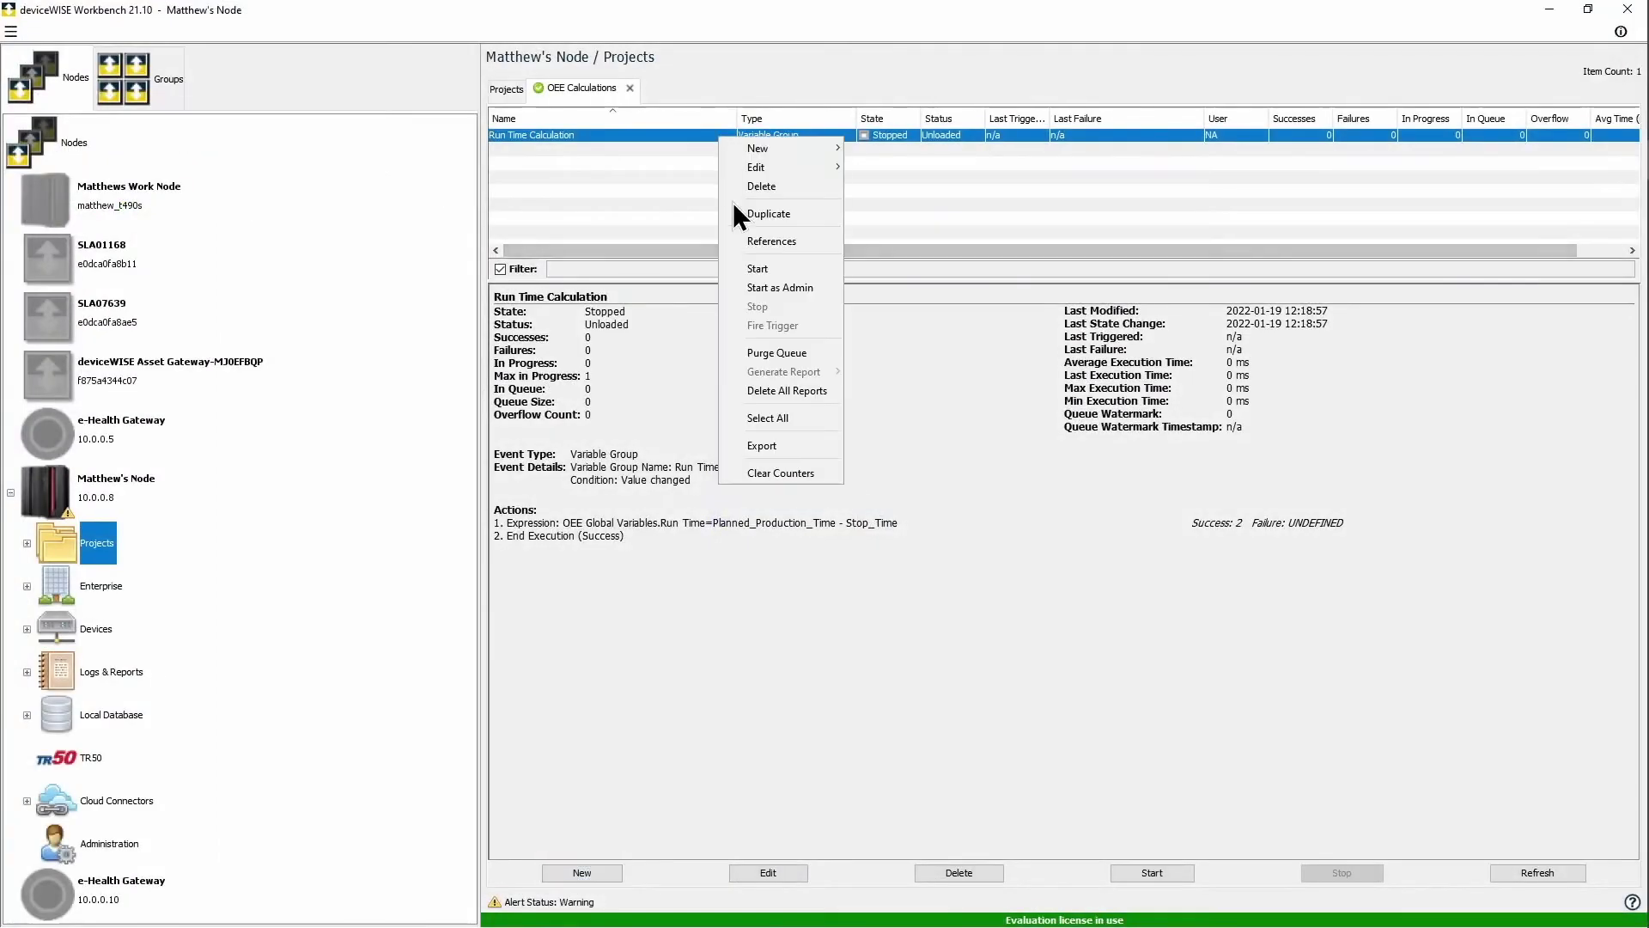
{"action": "left_click", "coordinate": [780, 214]}
{"action": "left_click_drag", "start_coordinate": [1081, 506], "coordinate": [1020, 515]}
{"action": "key", "text": "BackSpace"}
{"action": "type", "text": "Av"}
{"action": "type", "text": "ailib"}
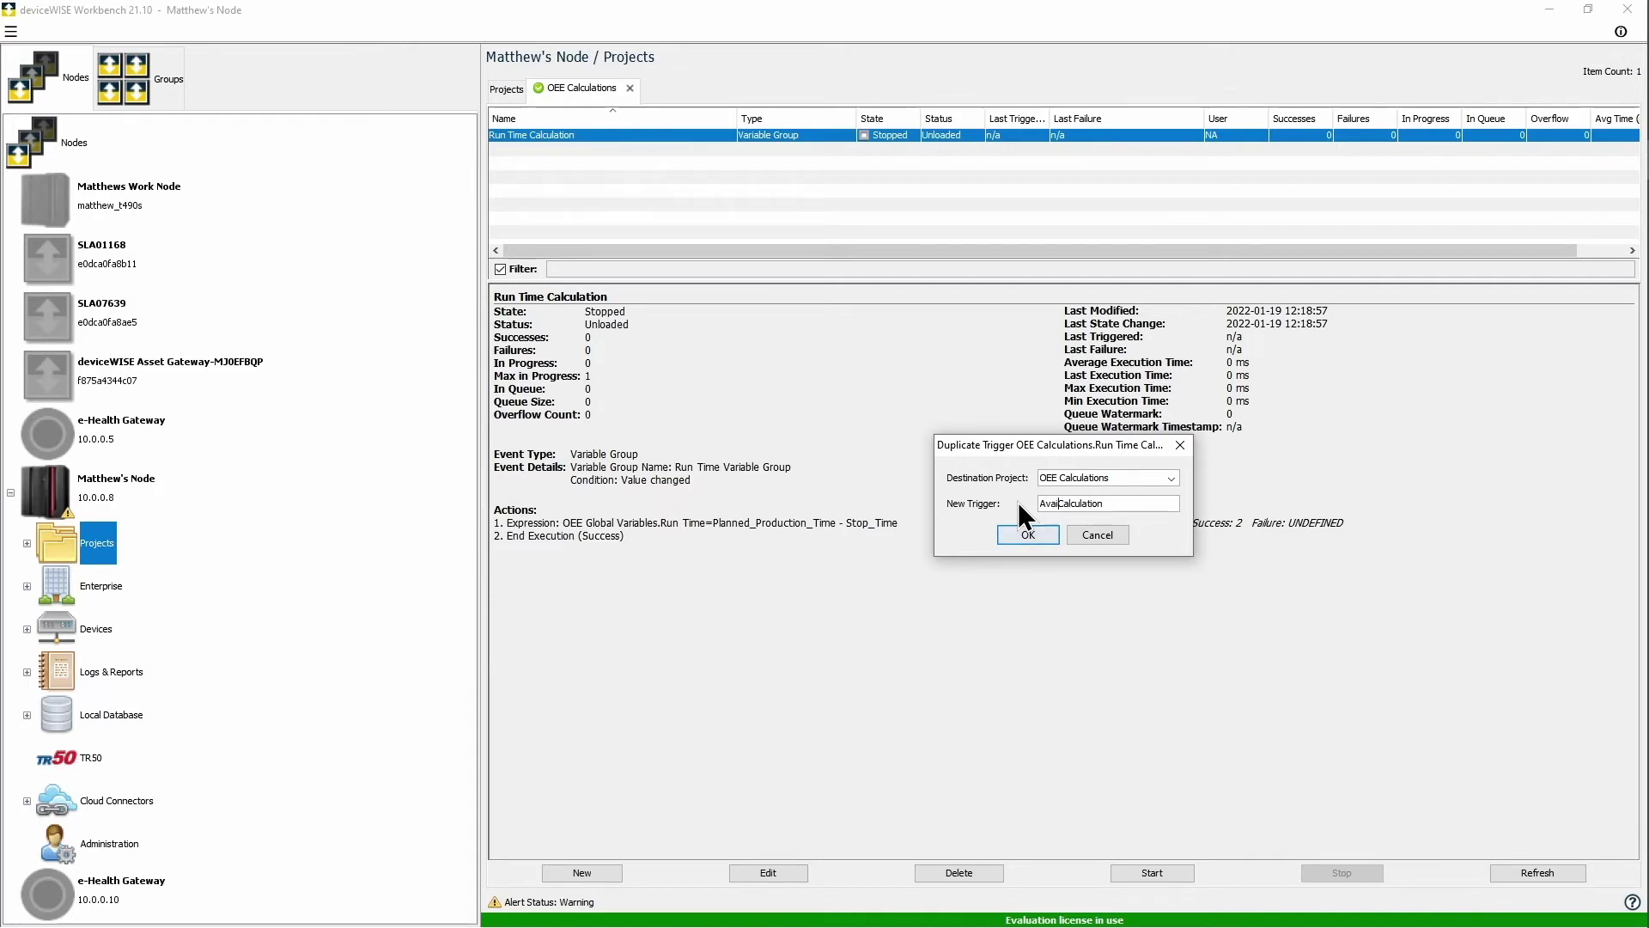
{"action": "type", "text": "ility"}
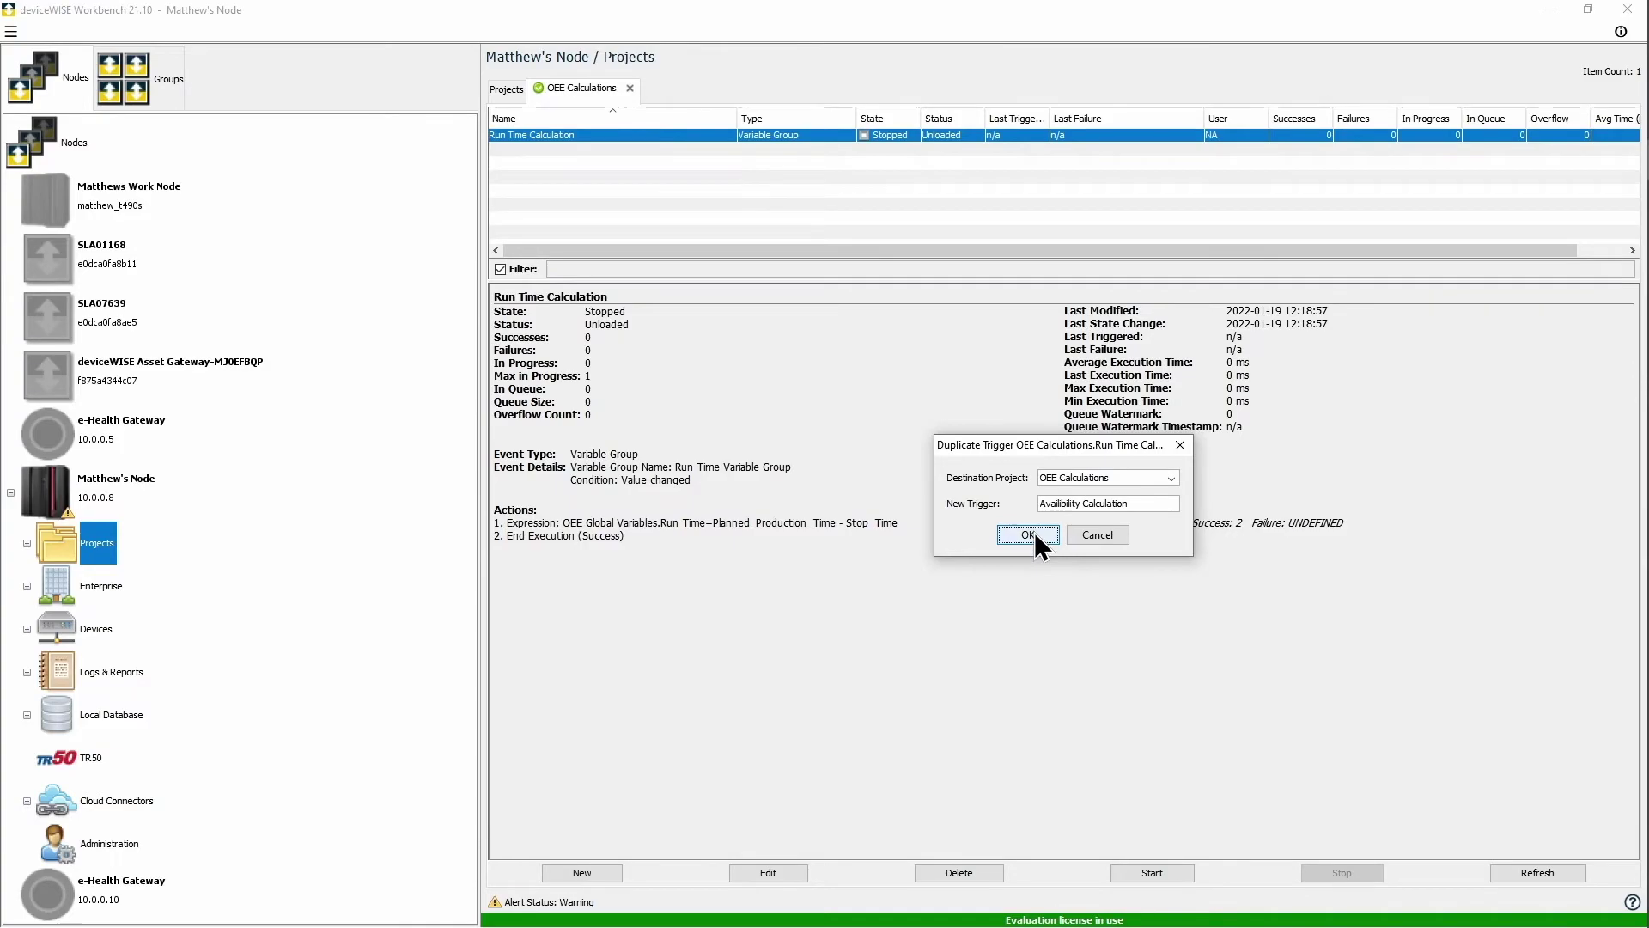
{"action": "left_click", "coordinate": [1028, 534]}
{"action": "double_click", "coordinate": [629, 136]}
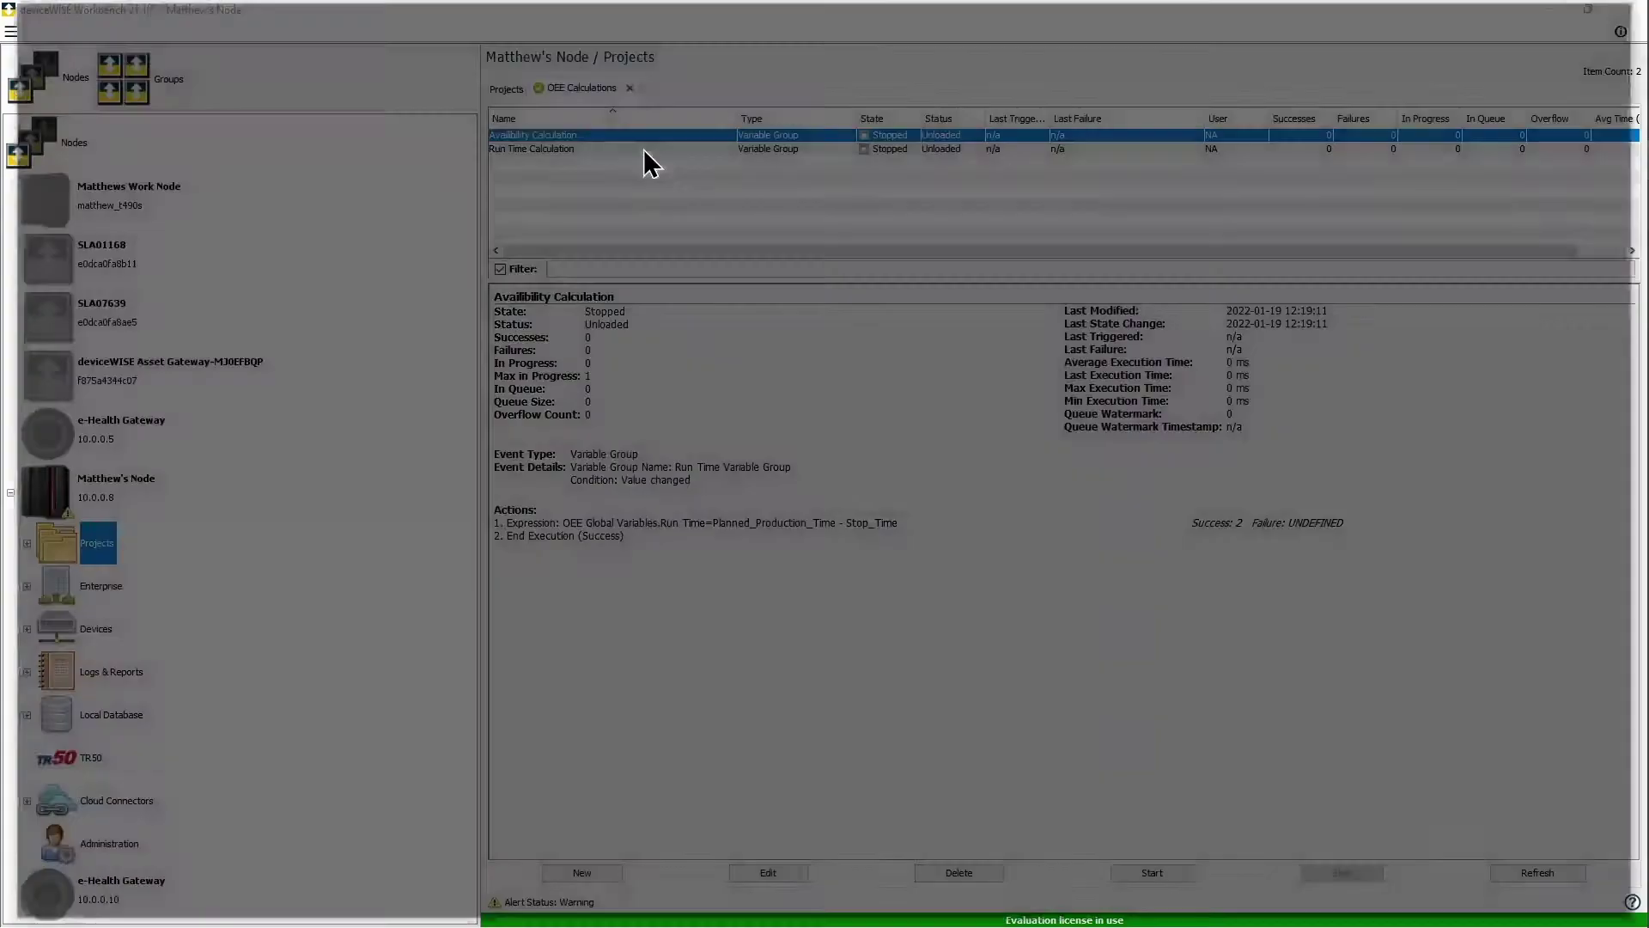
Step: Fire the trigger on Availability Variable Group and change the formula to Run_Time / Planned_Production_Time
{"action": "left_click", "coordinate": [225, 112]}
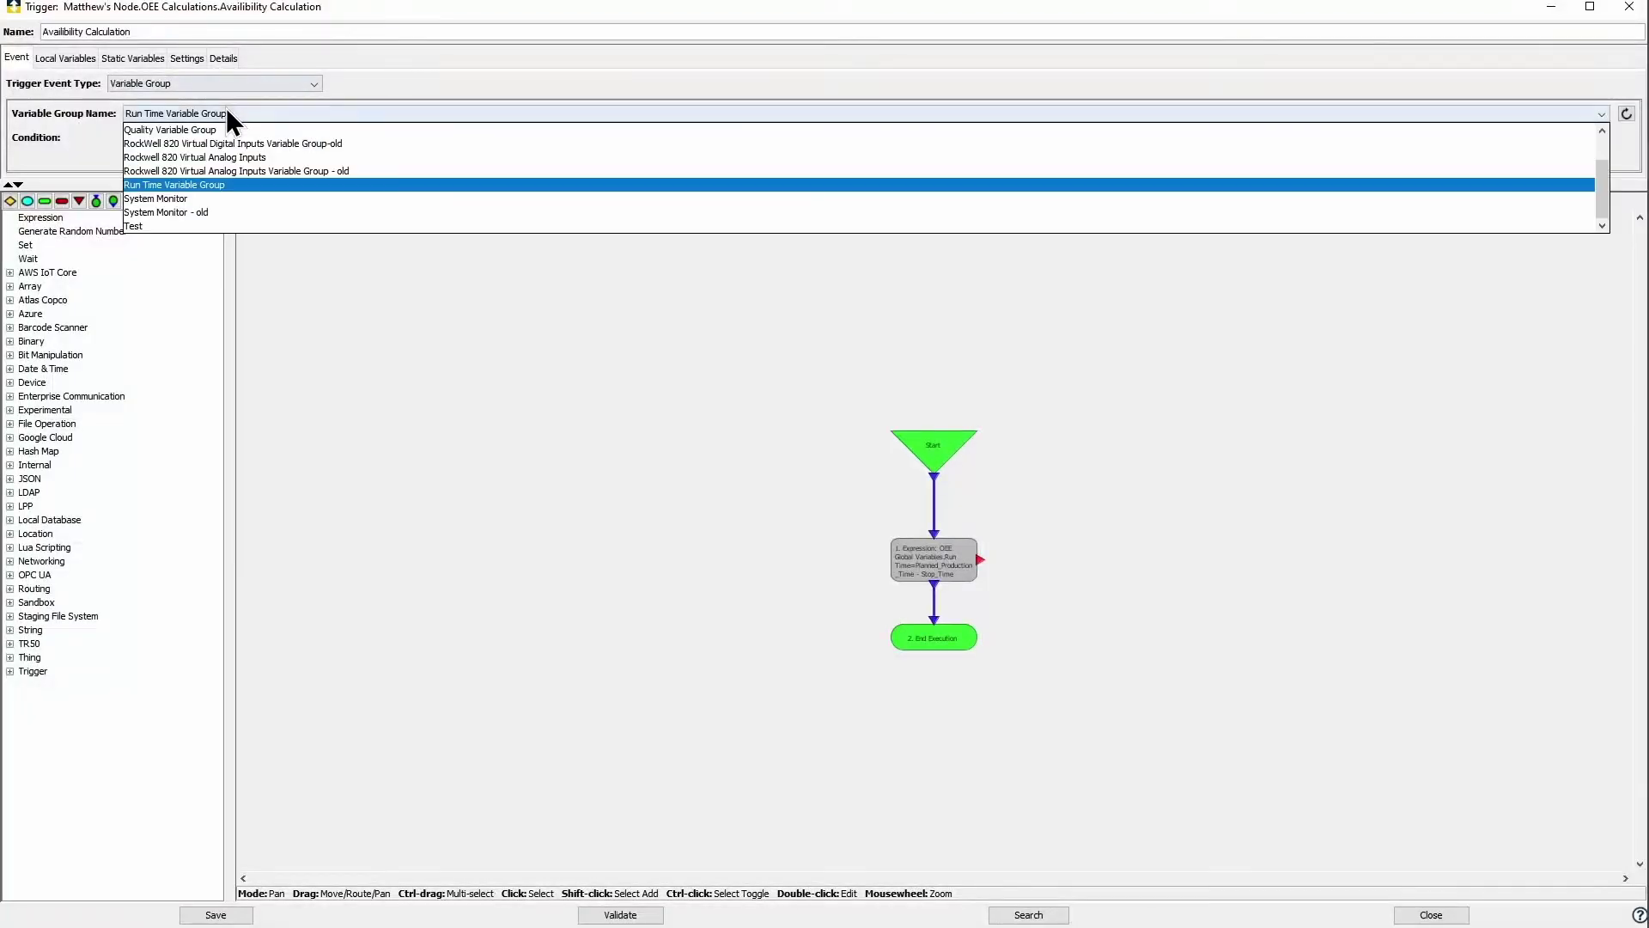
{"action": "scroll", "coordinate": [223, 131], "scroll_direction": "up", "scroll_amount": 1}
{"action": "left_click", "coordinate": [221, 131]}
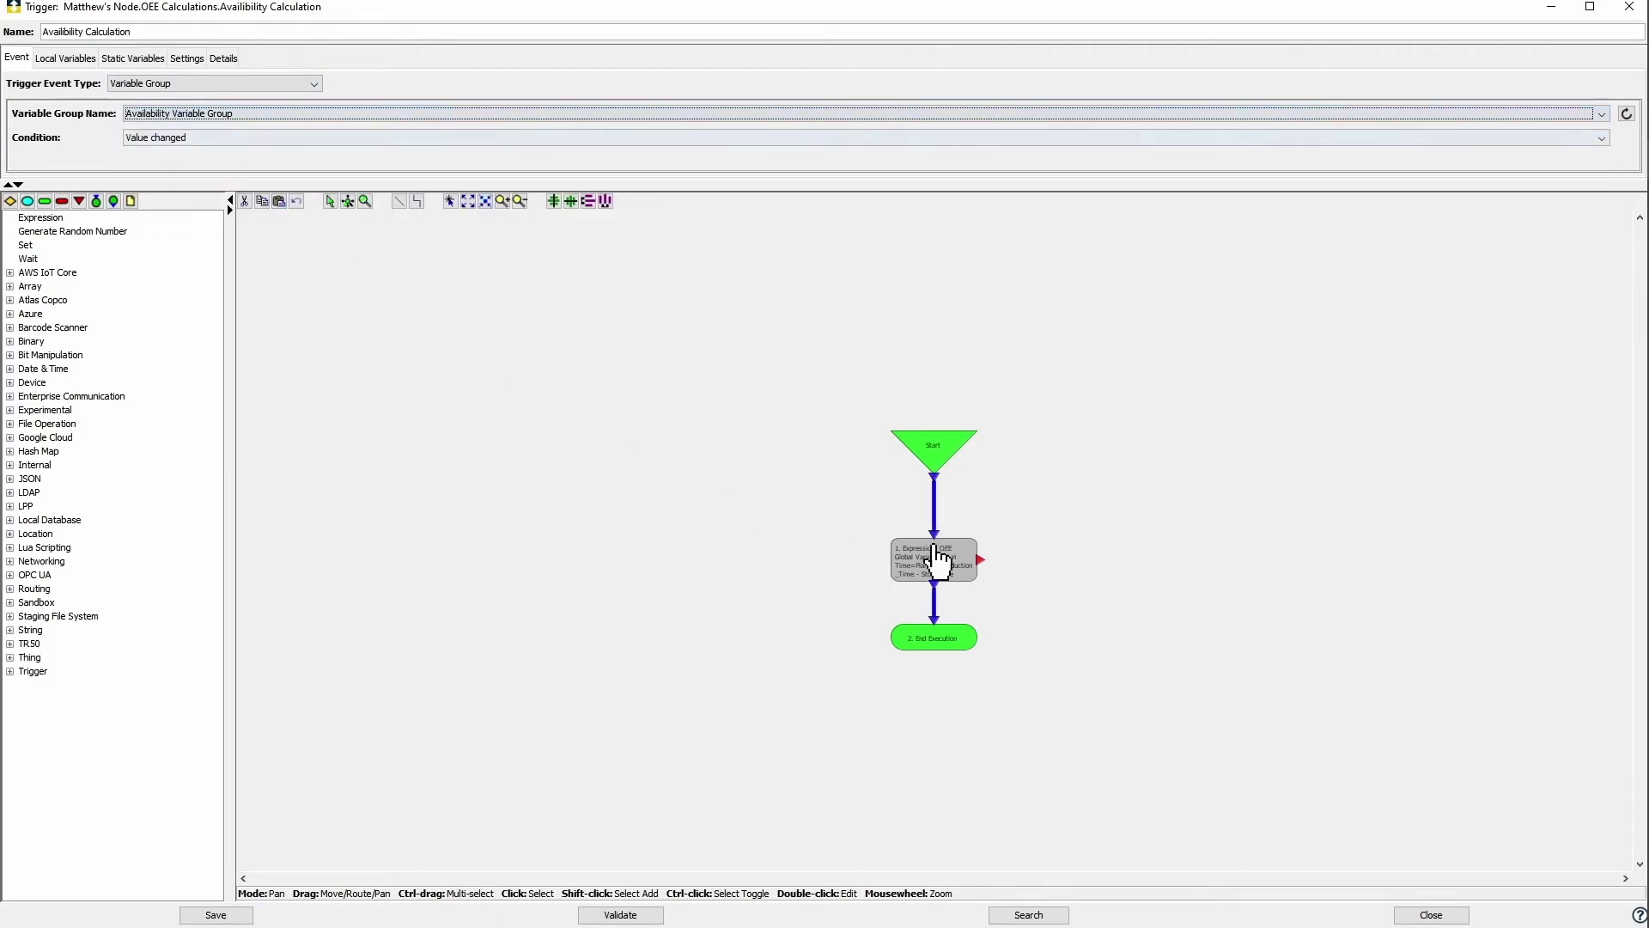
{"action": "double_click", "coordinate": [948, 569]}
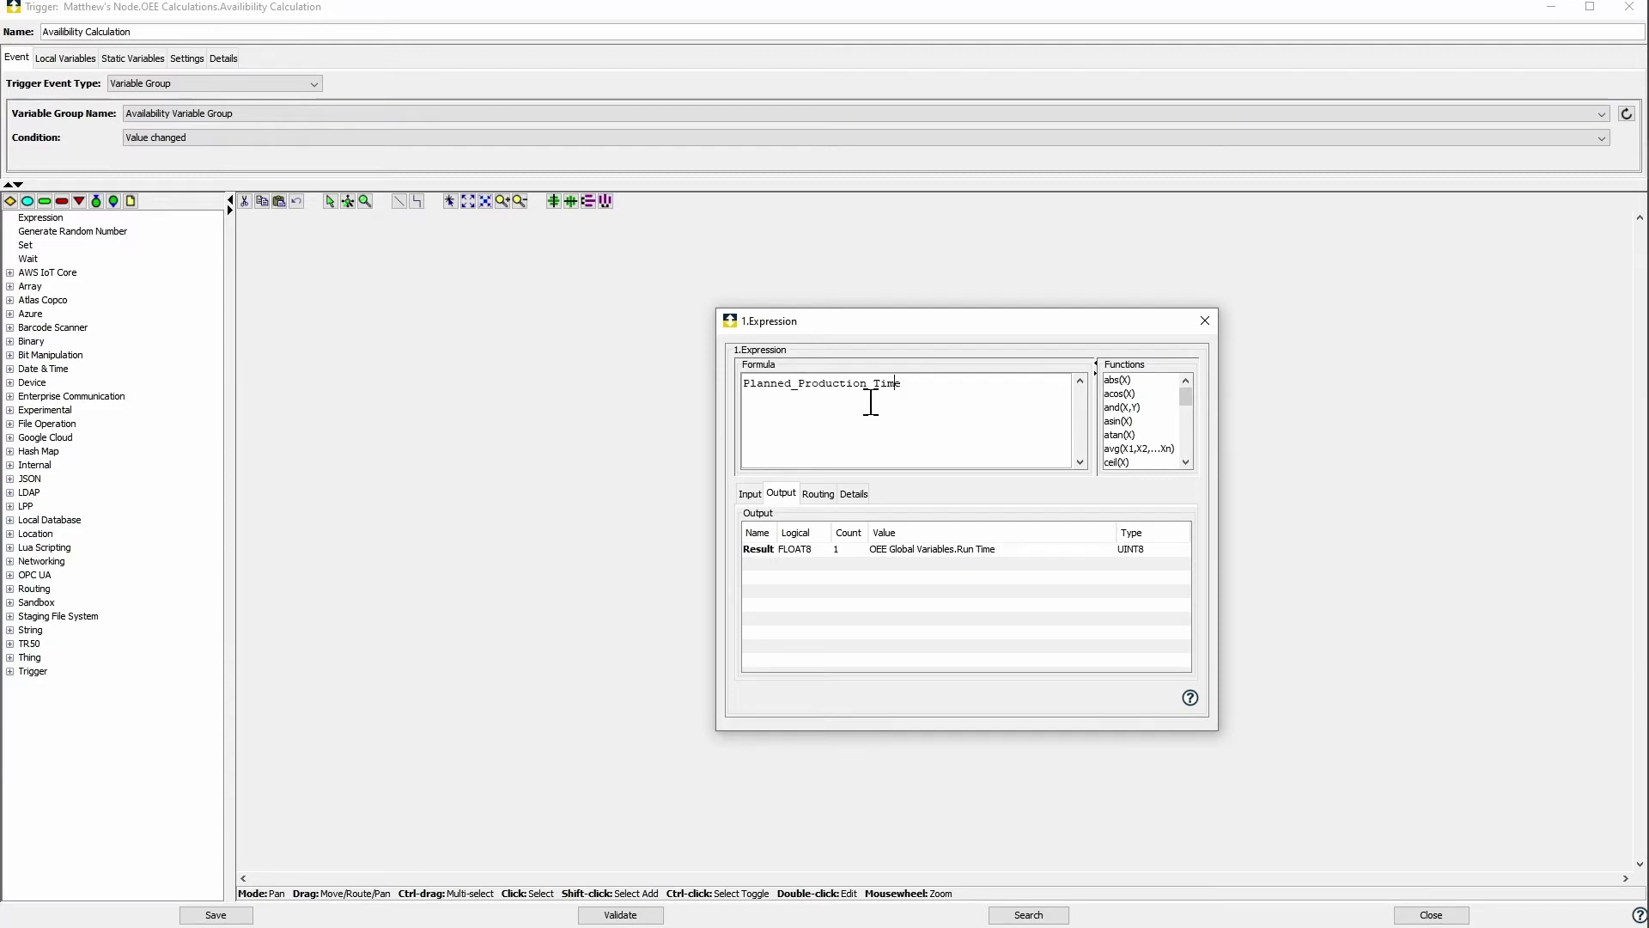
{"action": "type", "text": "Run_Time"}
{"action": "key", "text": "BackSpace"}
{"action": "type", "text": "/"}
{"action": "key", "text": "Left"}
Step: Bind the Run_Time input to the OEE Global Variables Run Time variable
{"action": "left_click", "coordinate": [750, 494]}
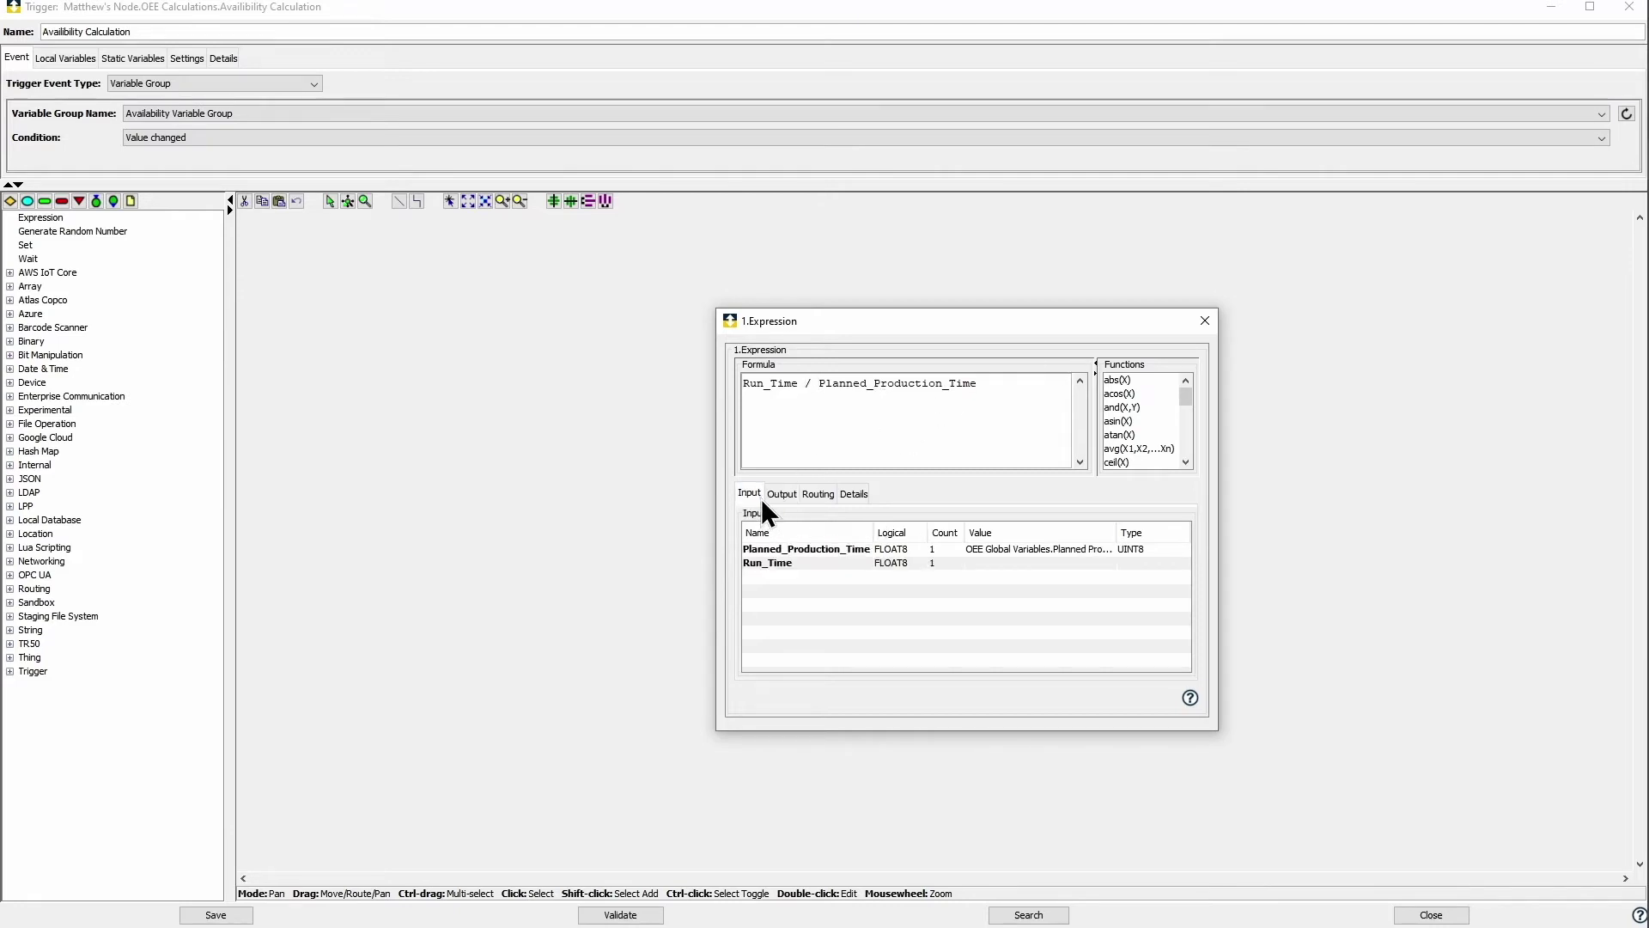
{"action": "left_click", "coordinate": [1110, 565]}
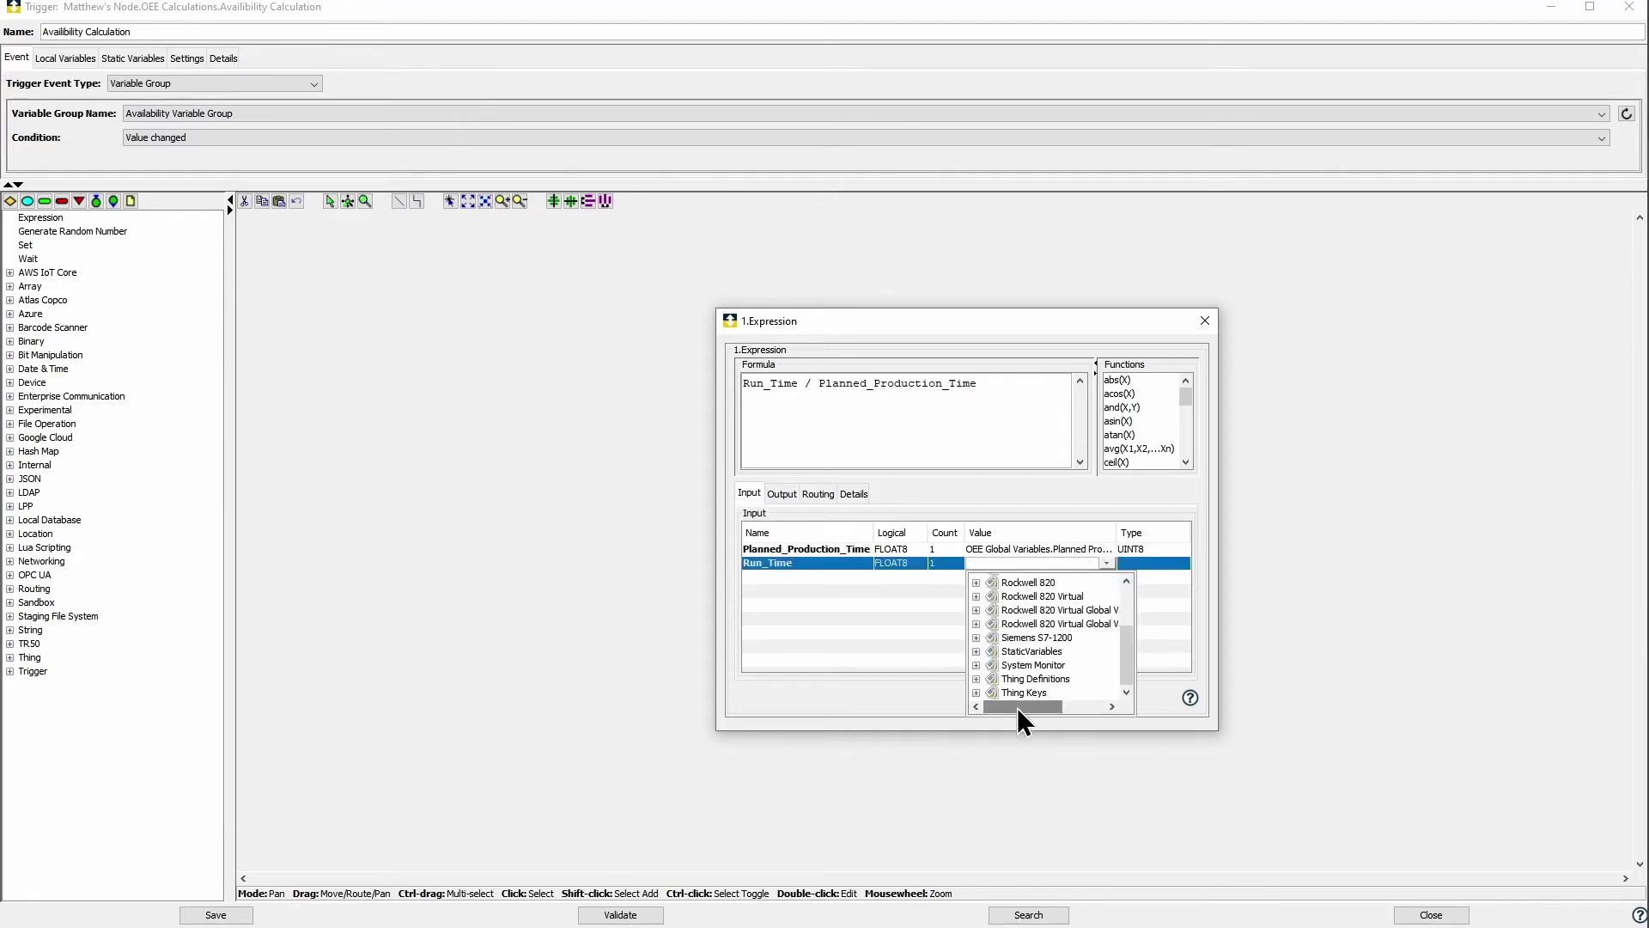
{"action": "scroll", "coordinate": [993, 657], "scroll_direction": "up", "scroll_amount": 1}
{"action": "left_click", "coordinate": [977, 648]}
{"action": "scroll", "coordinate": [1051, 636], "scroll_direction": "down", "scroll_amount": 1}
{"action": "left_click", "coordinate": [1036, 677]}
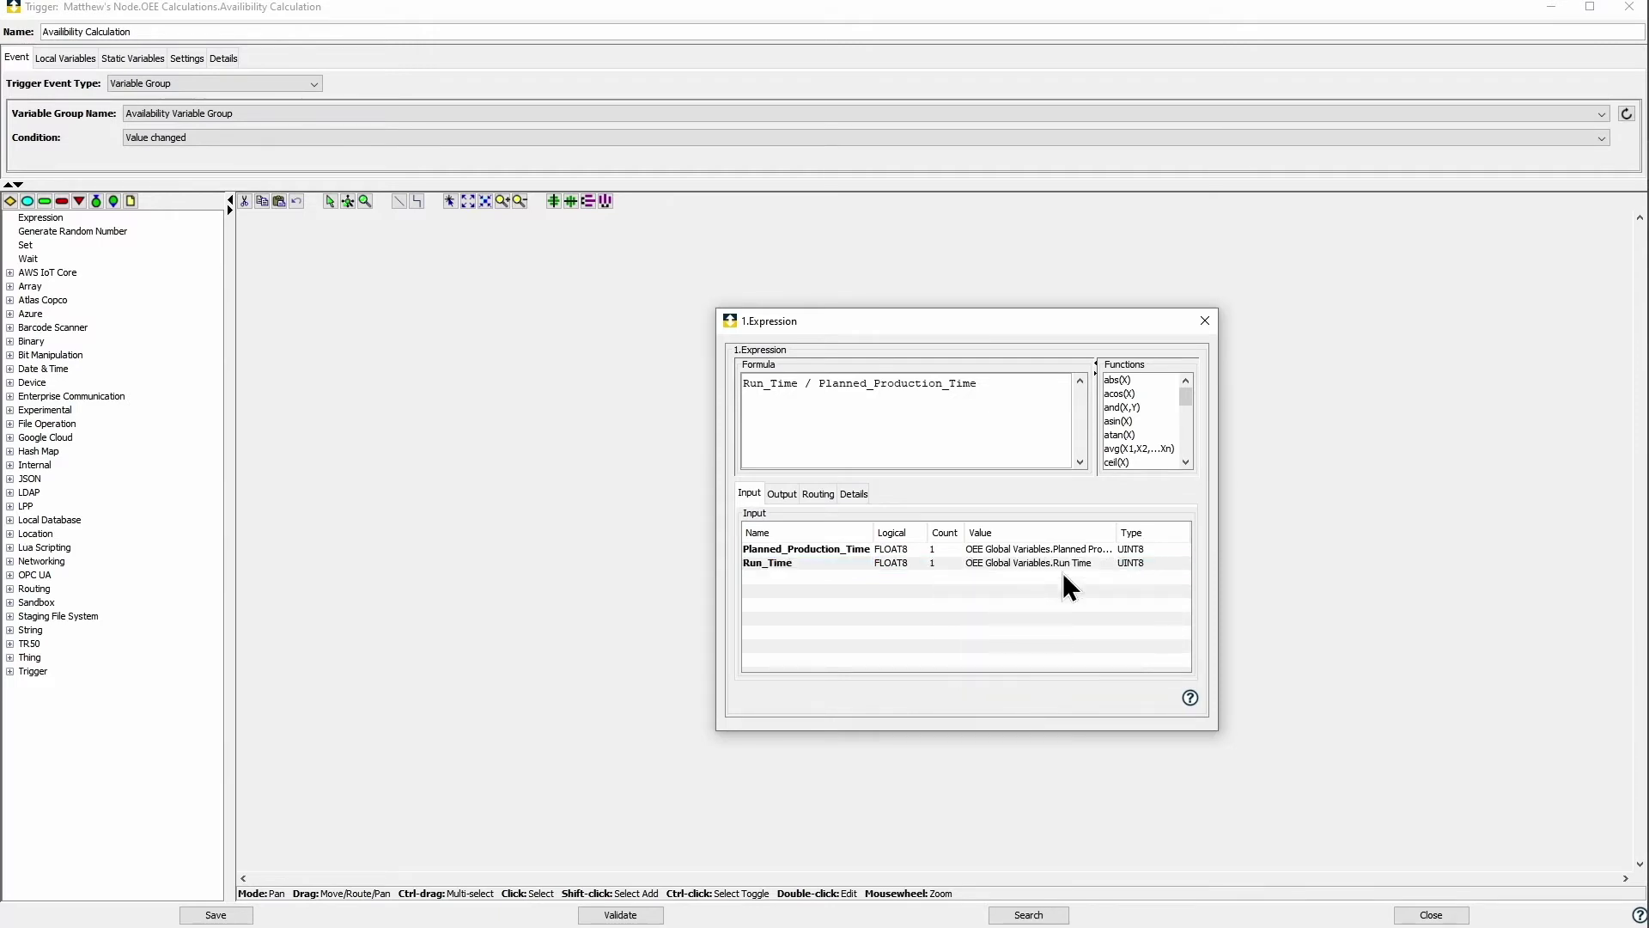
Step: Store the result in OEE Global Variables.Availability and save the Availibility Calculation trigger
{"action": "left_click", "coordinate": [799, 494]}
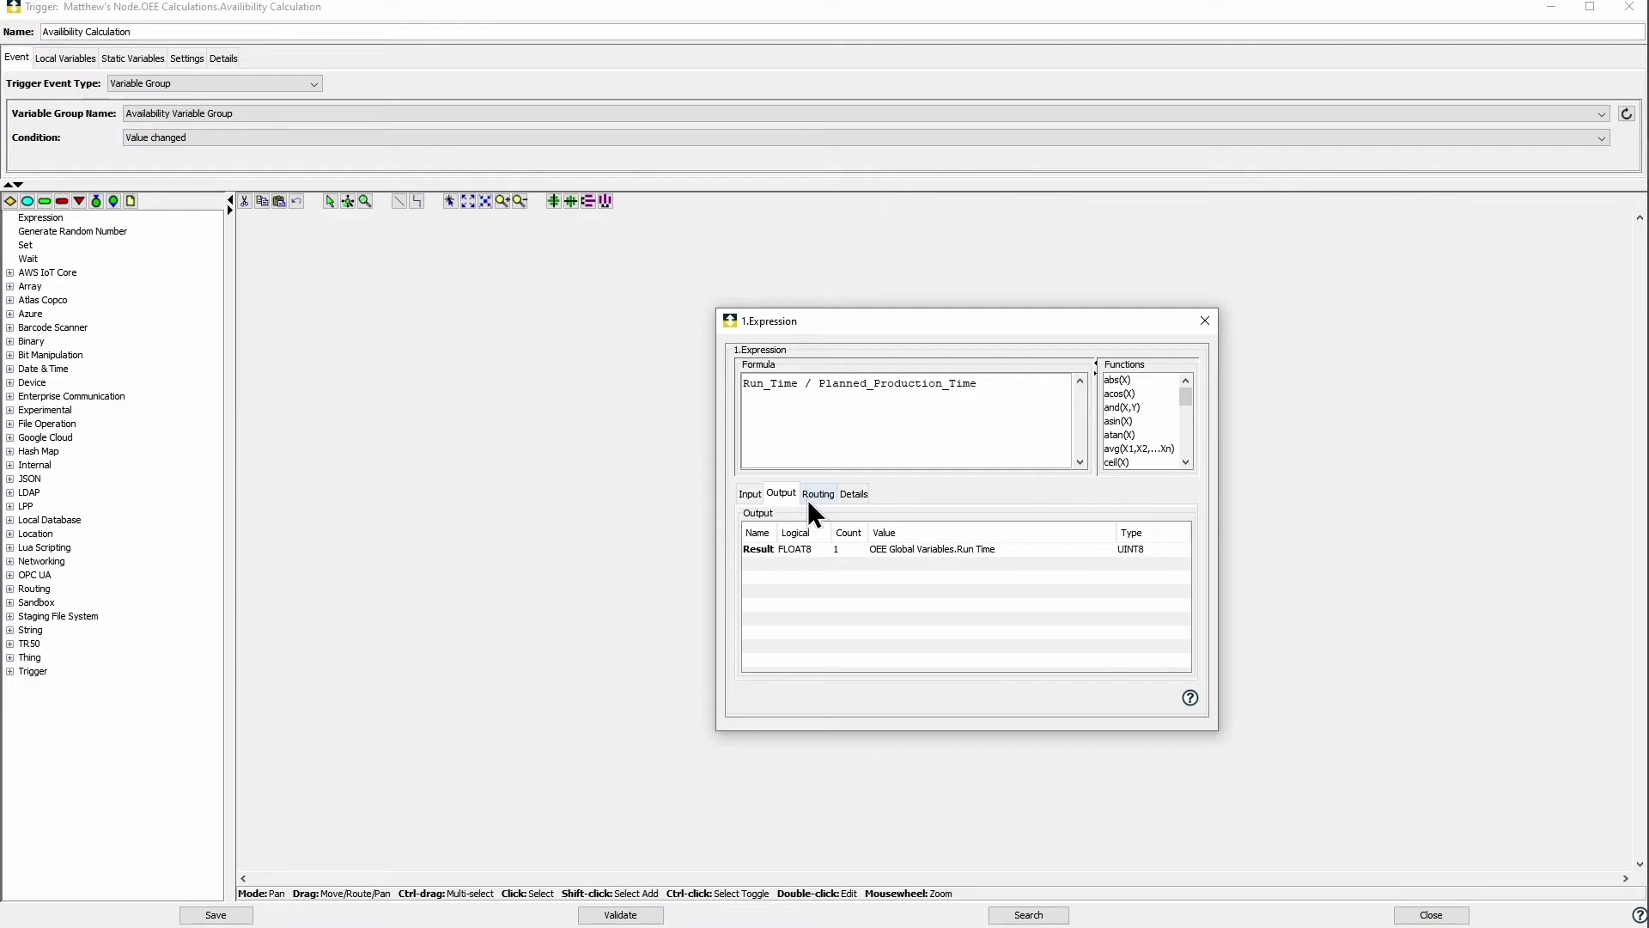
{"action": "left_click", "coordinate": [1106, 550]}
{"action": "left_click", "coordinate": [983, 604]}
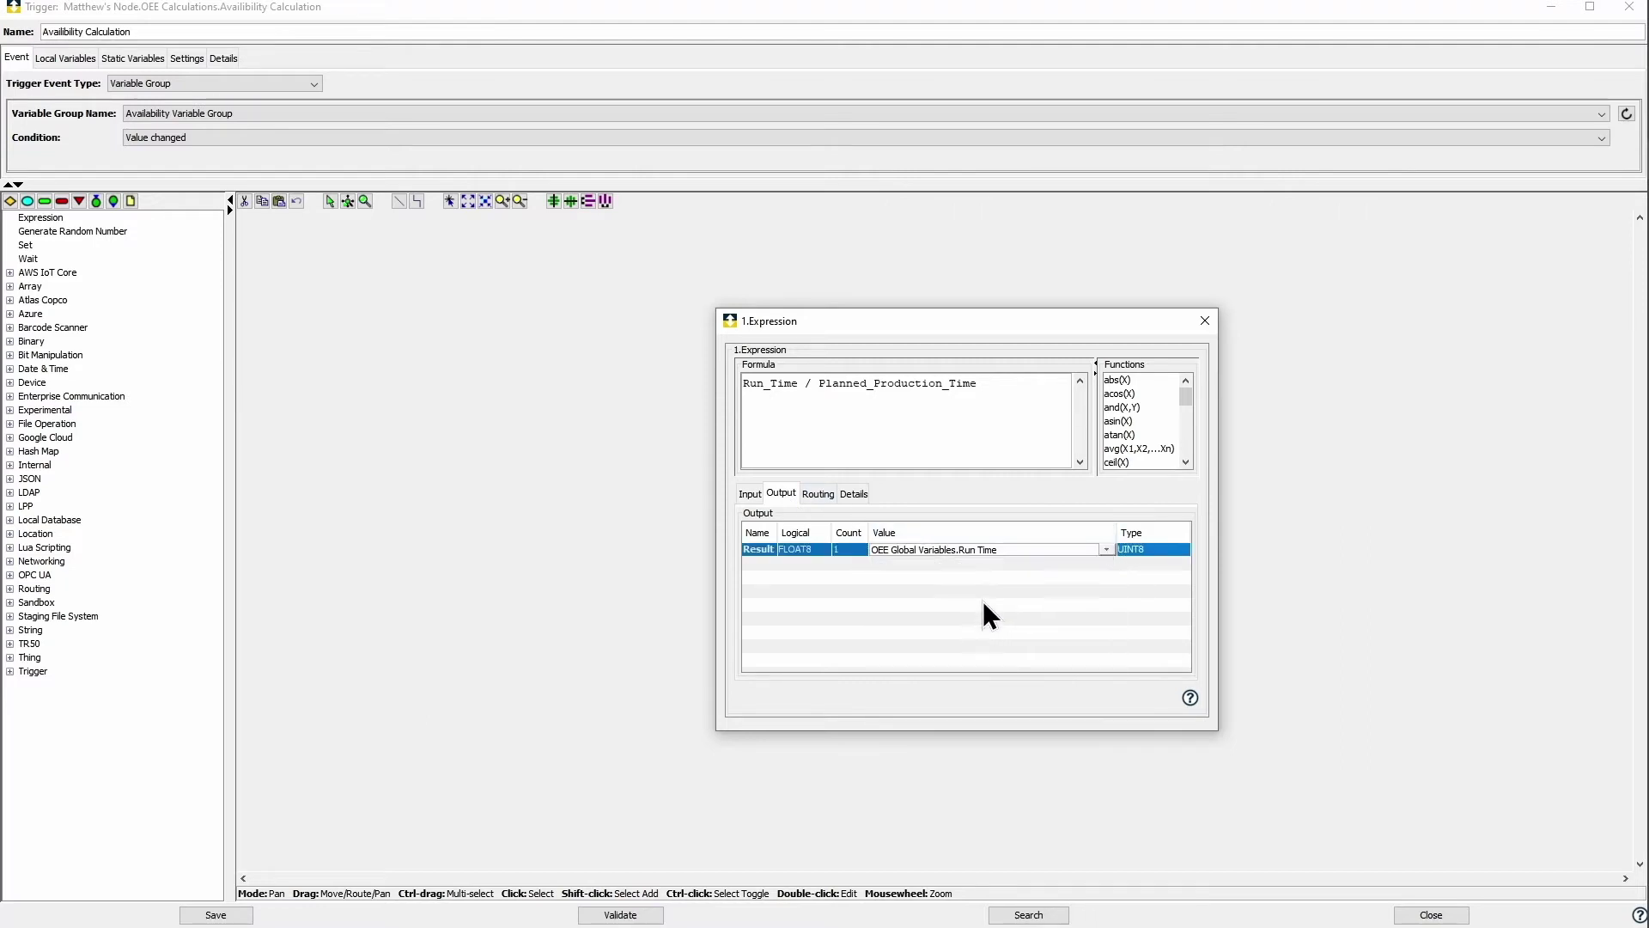
{"action": "left_click", "coordinate": [1106, 550]}
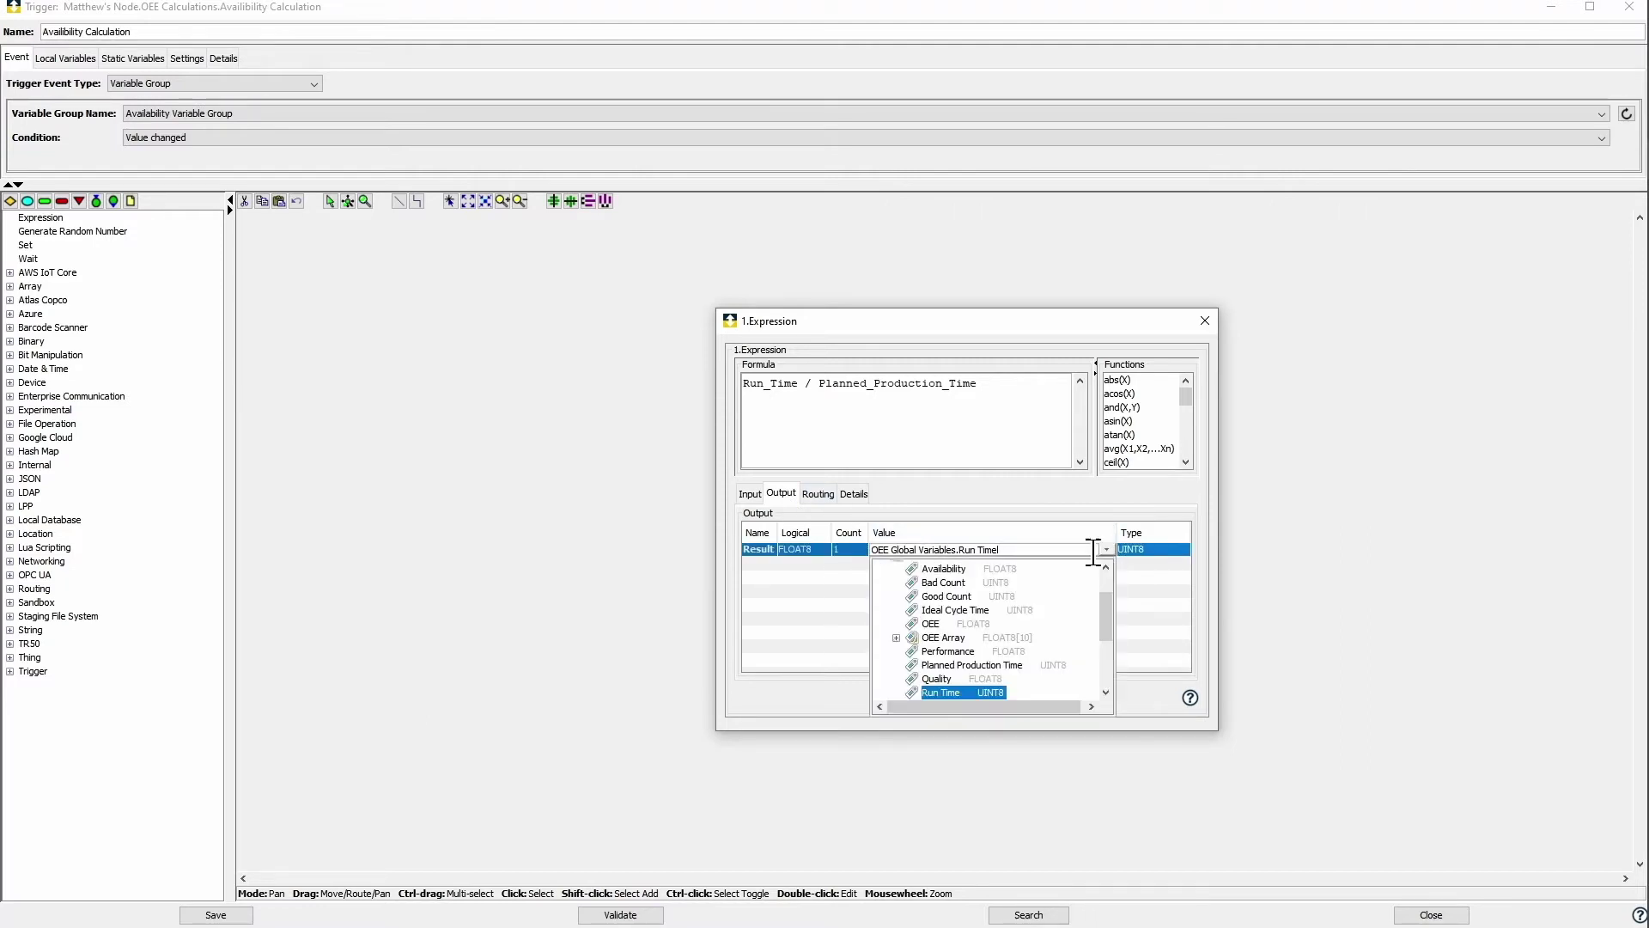
{"action": "left_click", "coordinate": [952, 569]}
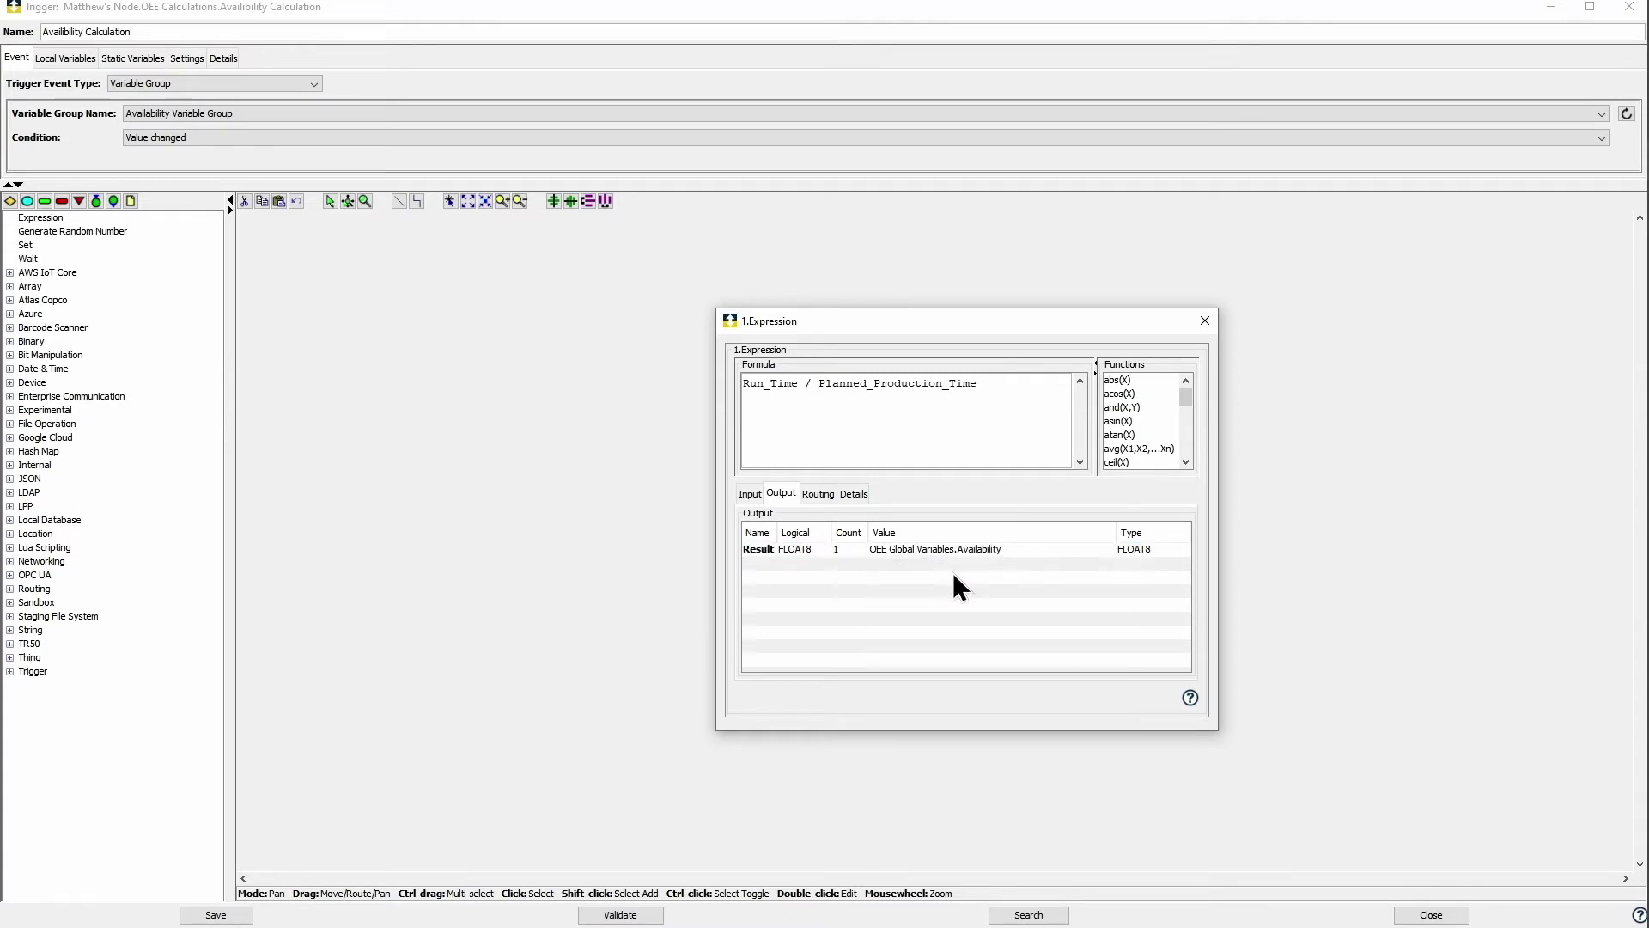
{"action": "left_click", "coordinate": [1202, 321]}
{"action": "left_click", "coordinate": [215, 915]}
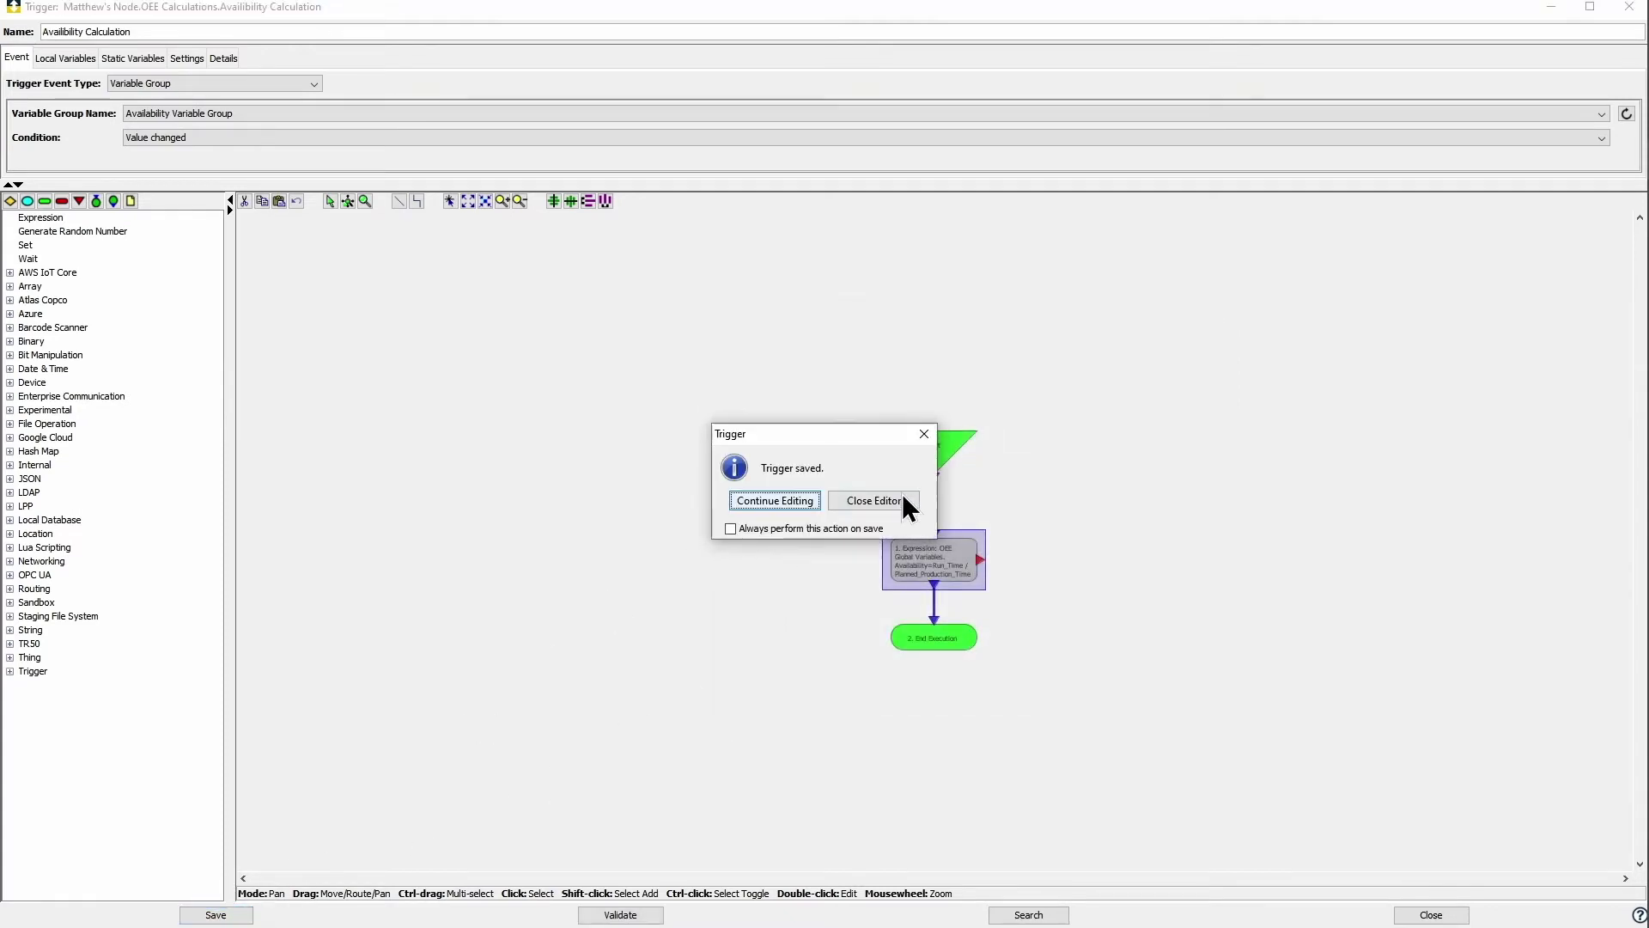
{"action": "left_click", "coordinate": [872, 501]}
{"action": "right_click", "coordinate": [581, 134]}
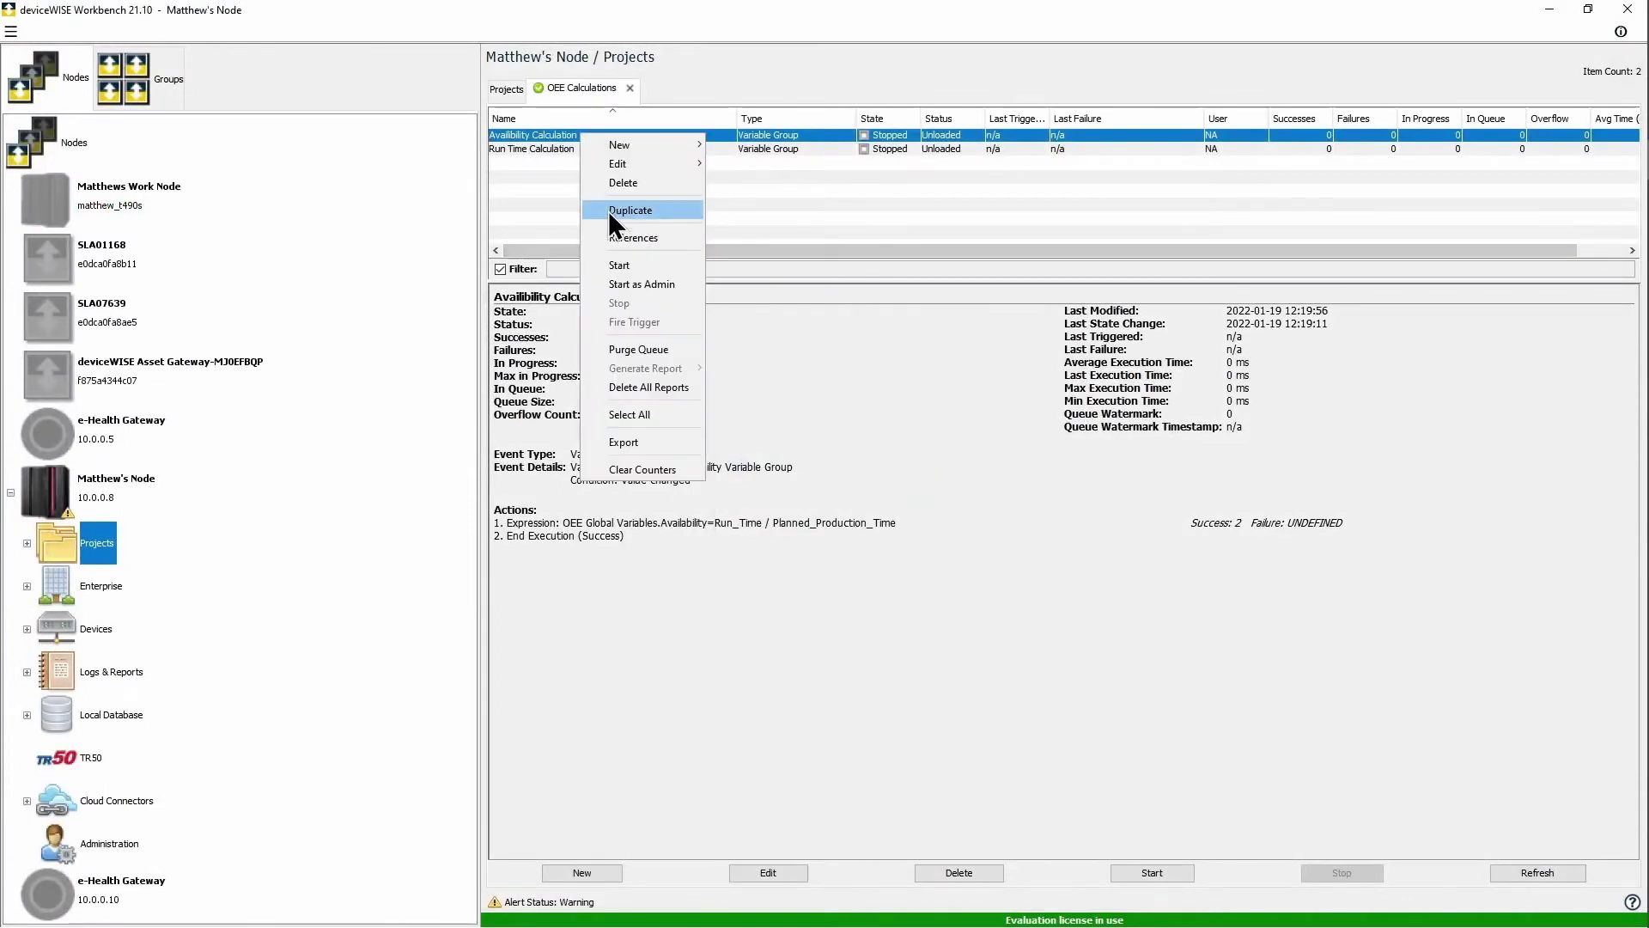
Step: Duplicate Availibility Calculation as 'Performance Calculation' and open it for editing
{"action": "left_click", "coordinate": [613, 212]}
{"action": "double_click", "coordinate": [1052, 503]}
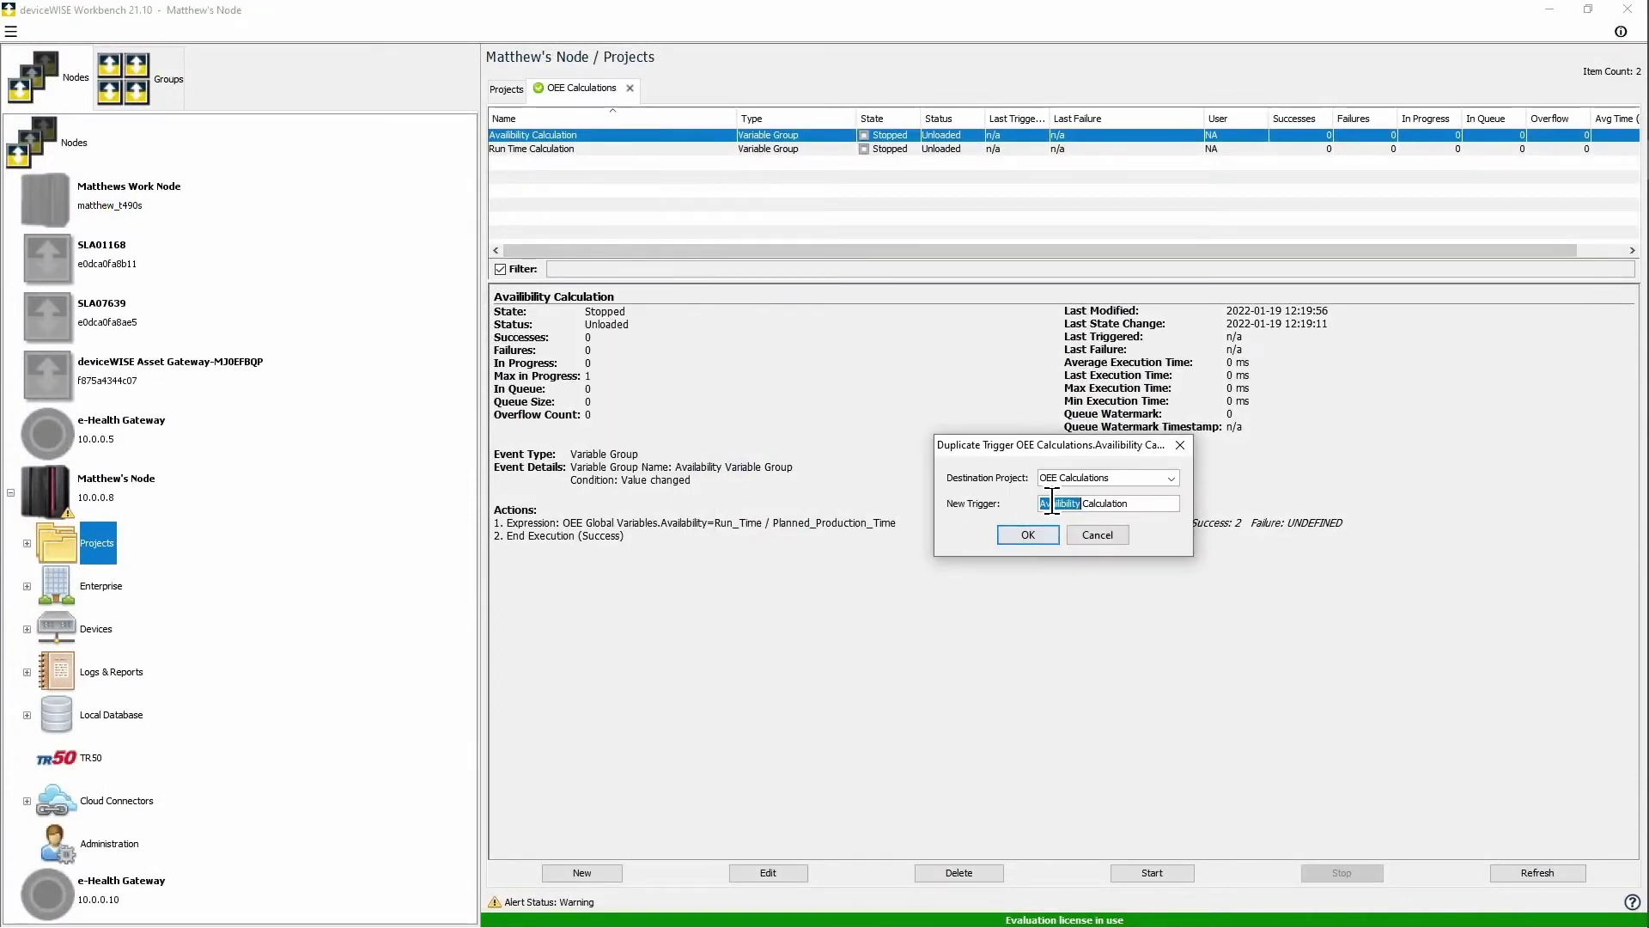
{"action": "key", "text": "BackSpace"}
{"action": "type", "text": "Performance"}
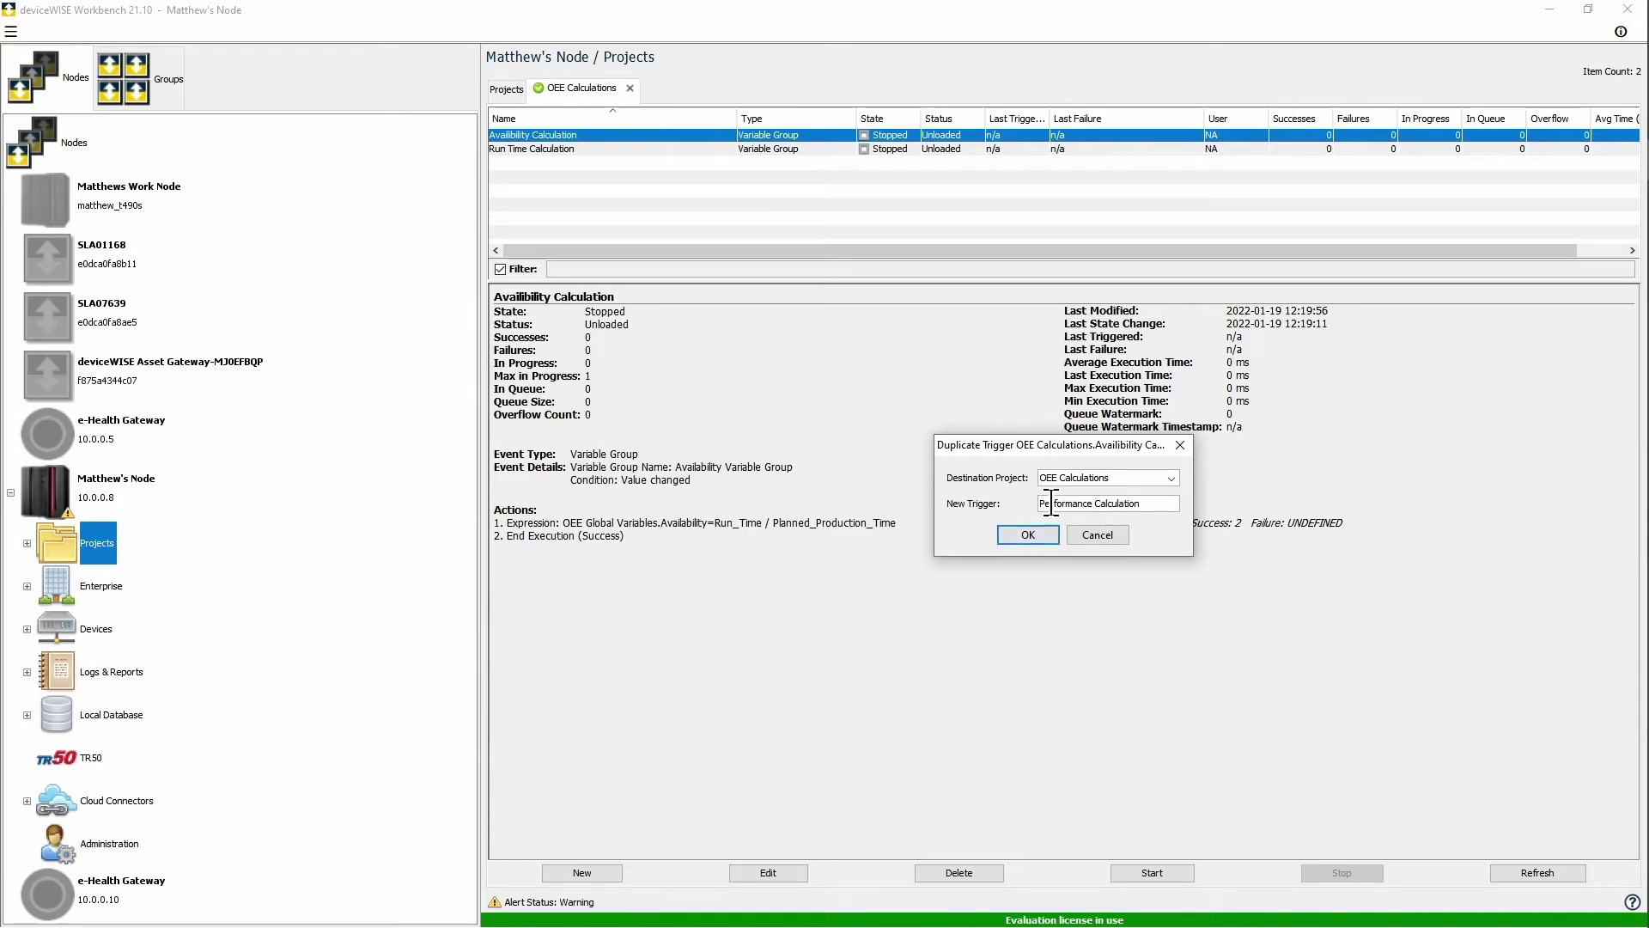
{"action": "left_click", "coordinate": [1023, 534]}
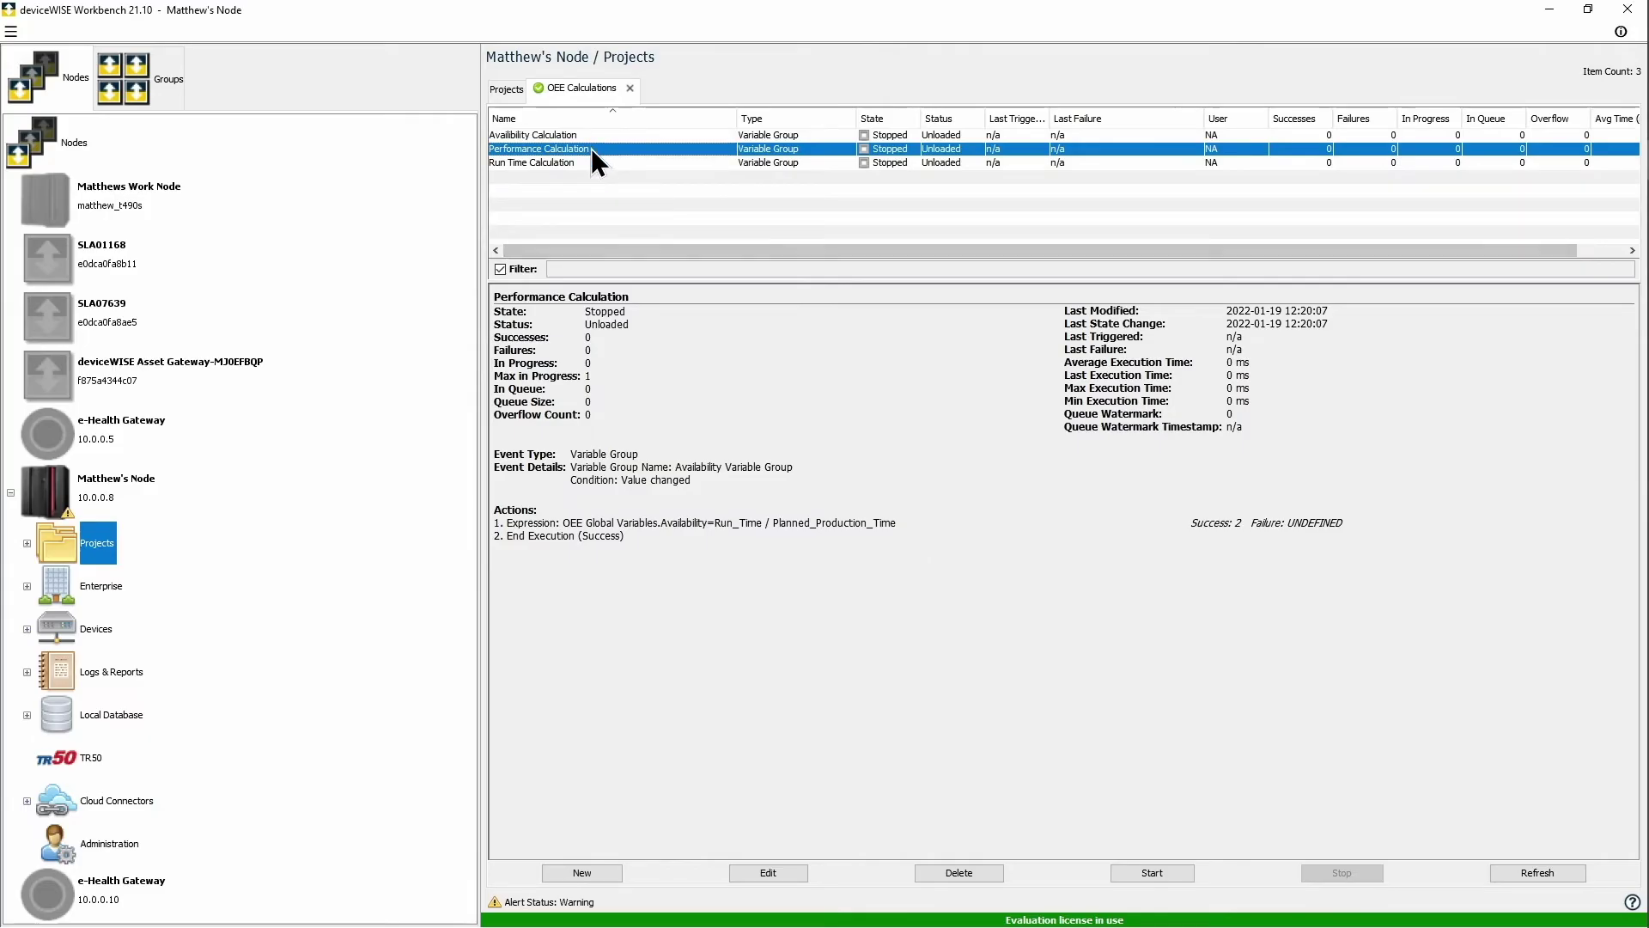
{"action": "double_click", "coordinate": [591, 148]}
Step: Fire on Performance Variable Group and set the formula to (Ideal_Cycle_Time * Total_Count)/Run_Time
{"action": "left_click", "coordinate": [301, 110]}
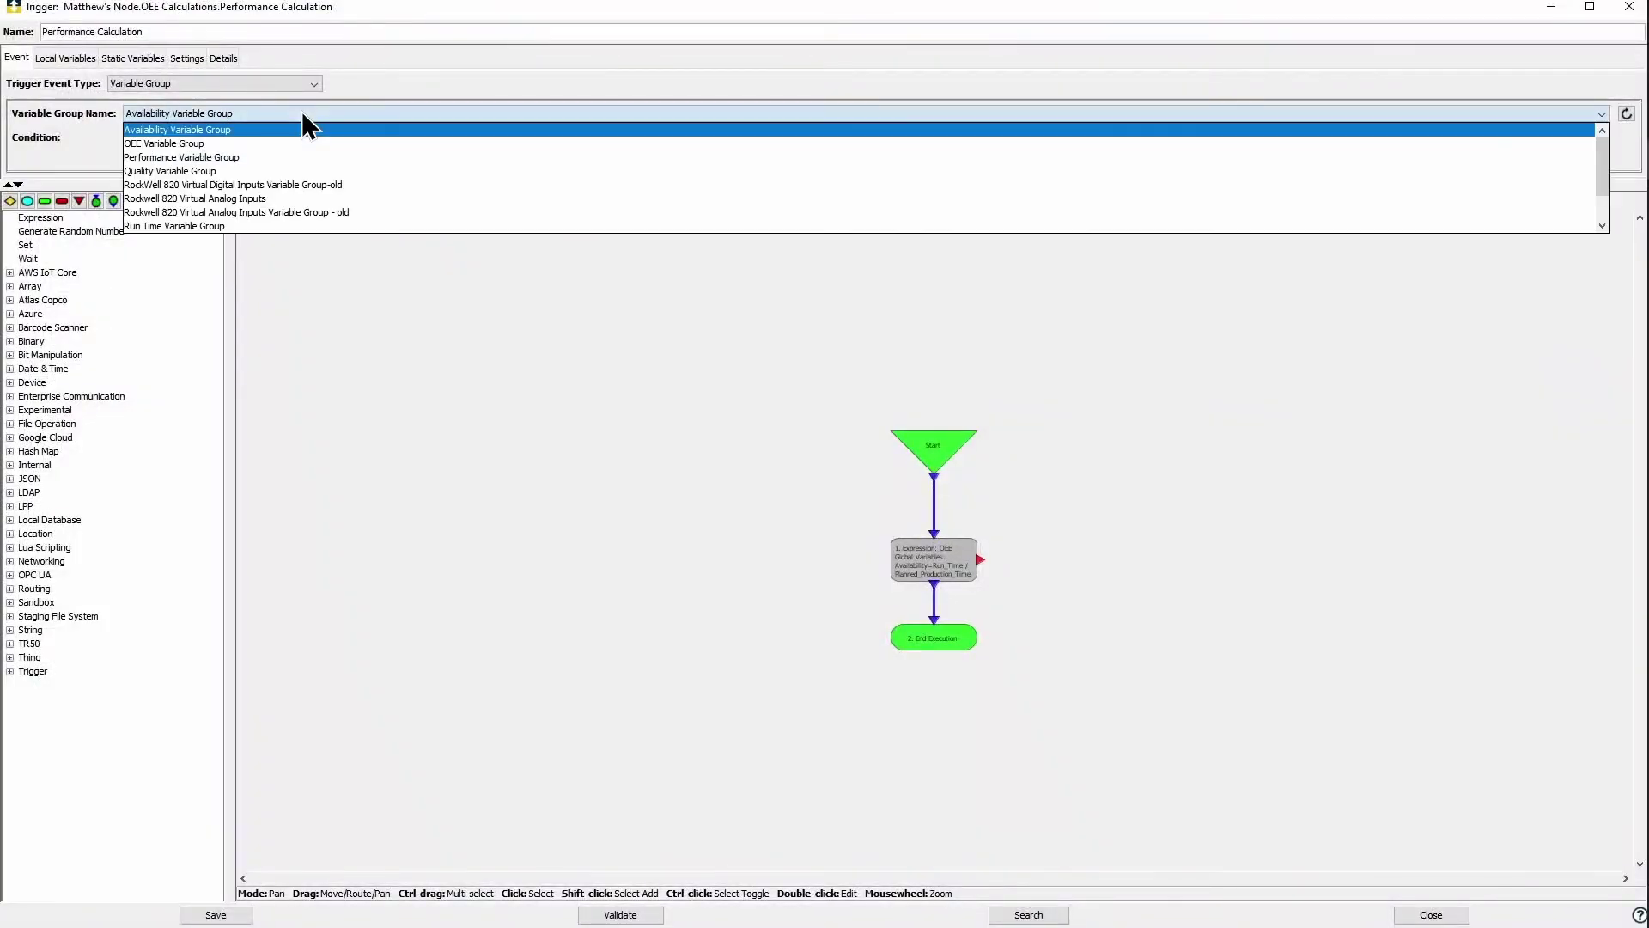
{"action": "left_click", "coordinate": [264, 158]}
{"action": "double_click", "coordinate": [955, 569]}
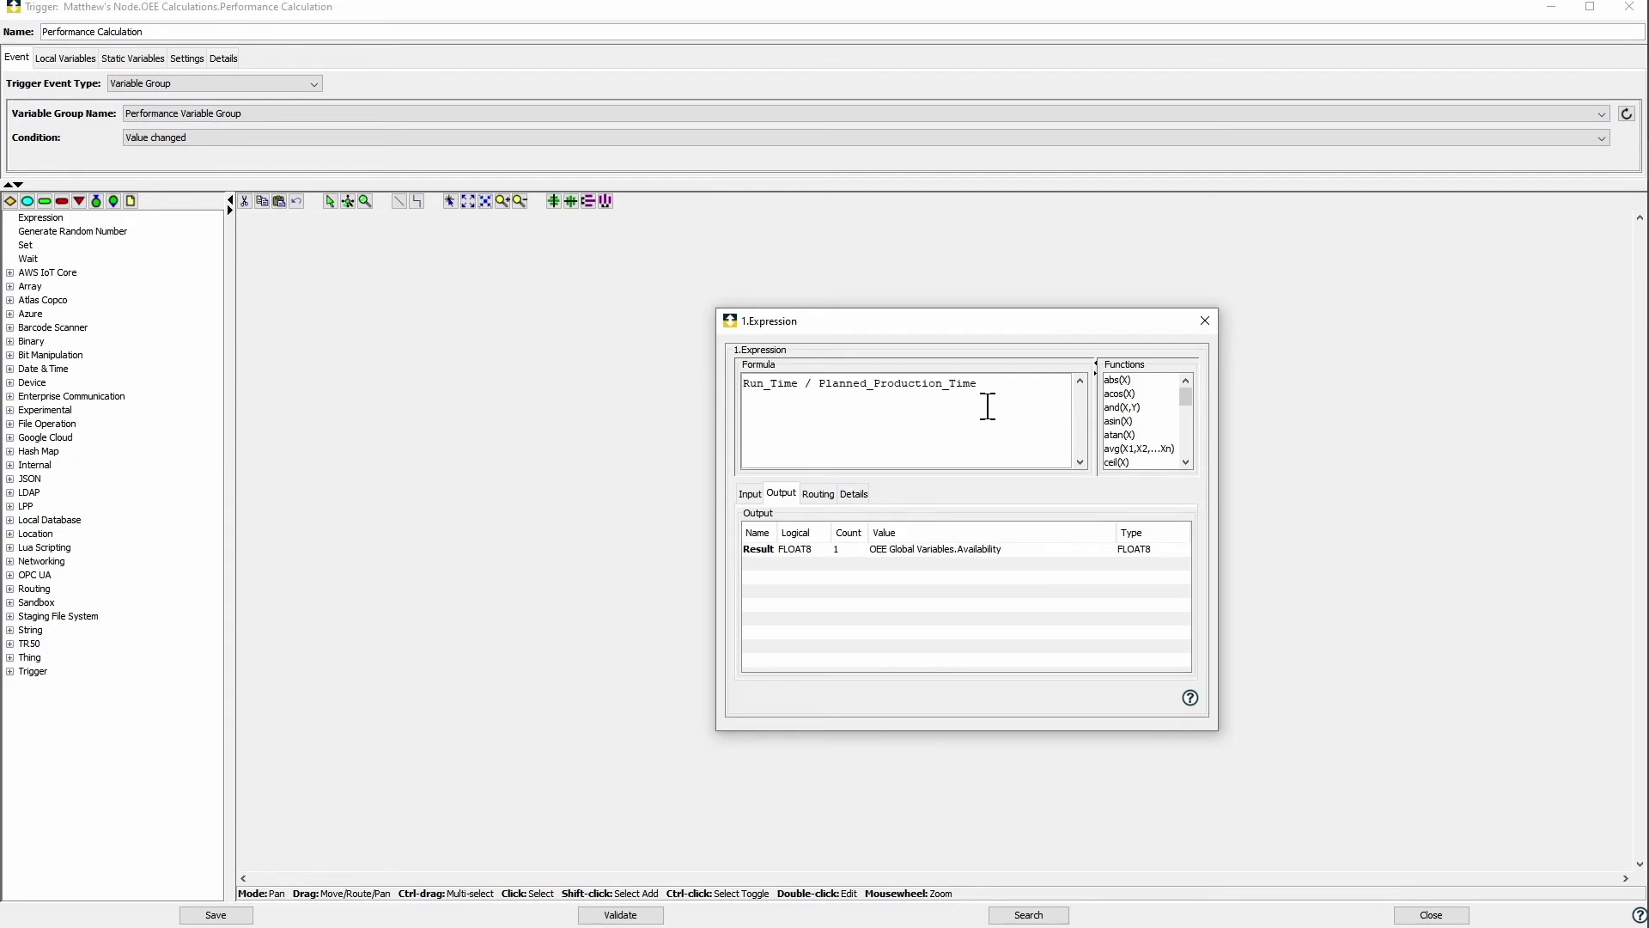
{"action": "key", "text": "BackSpace"}
{"action": "key", "text": "BackSpace"}
{"action": "key", "text": "BackSpace"}
{"action": "key", "text": "BackSpace"}
{"action": "key", "text": "BackSpace"}
{"action": "key", "text": "BackSpace"}
{"action": "key", "text": "BackSpace"}
{"action": "key", "text": "BackSpace"}
{"action": "key", "text": "BackSpace"}
{"action": "key", "text": "BackSpace"}
{"action": "key", "text": "BackSpace"}
{"action": "key", "text": "BackSpace"}
{"action": "key", "text": "BackSpace"}
{"action": "type", "text": "()"}
{"action": "type", "text": "Ideal"}
{"action": "type", "text": "_Cycle"}
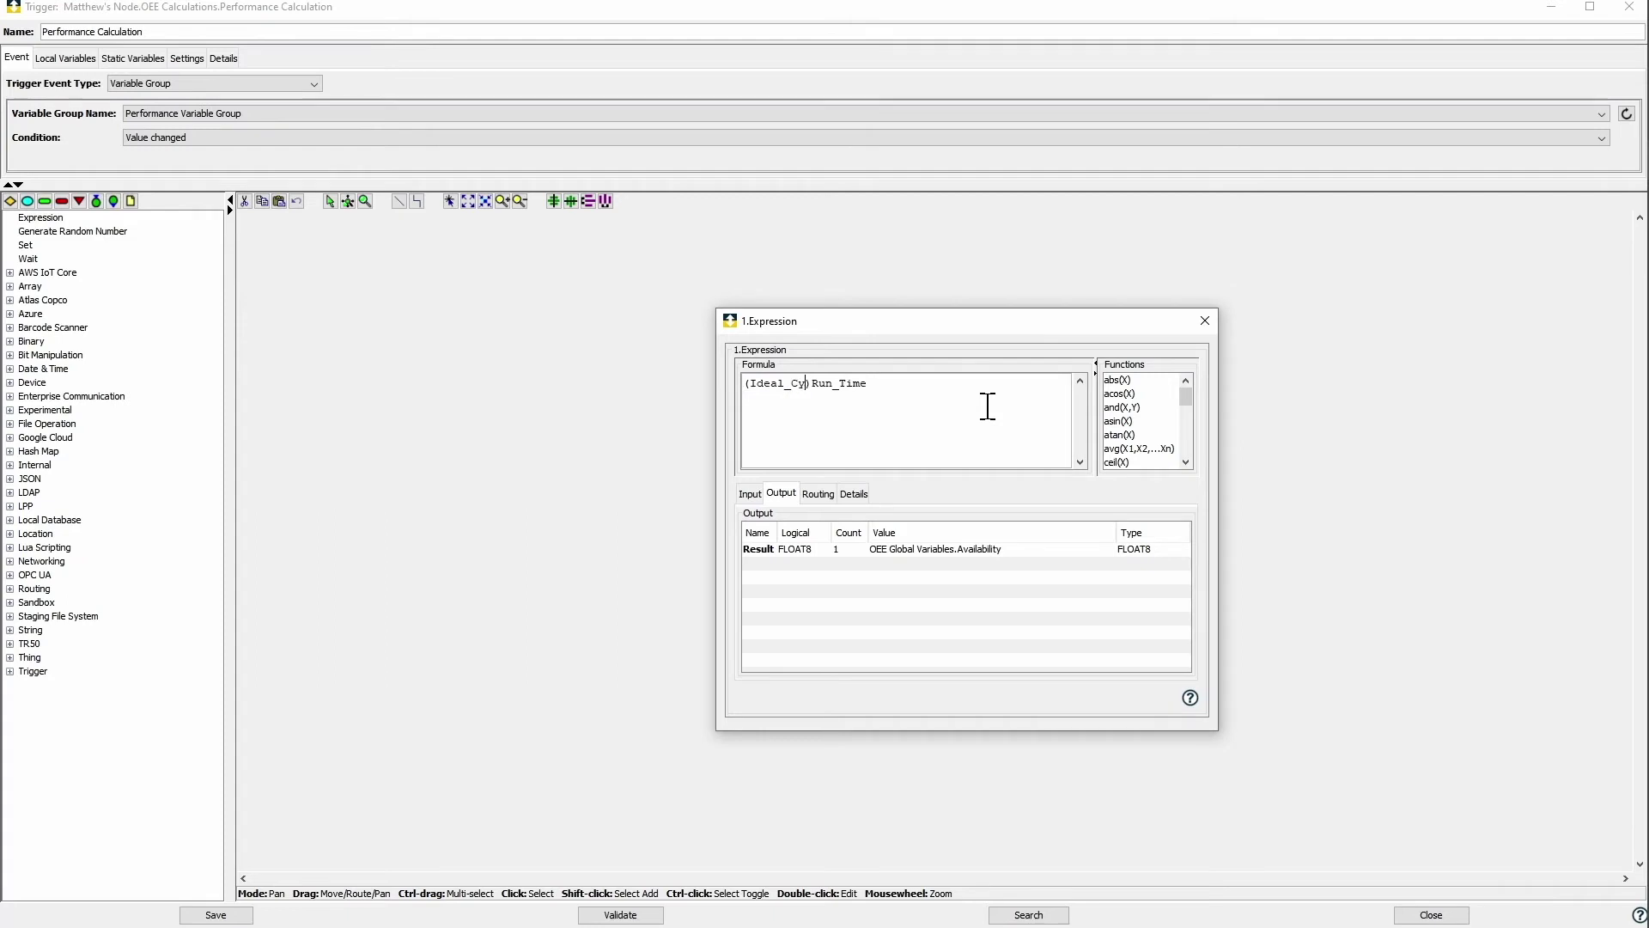
{"action": "type", "text": "_Time * Total_Count"}
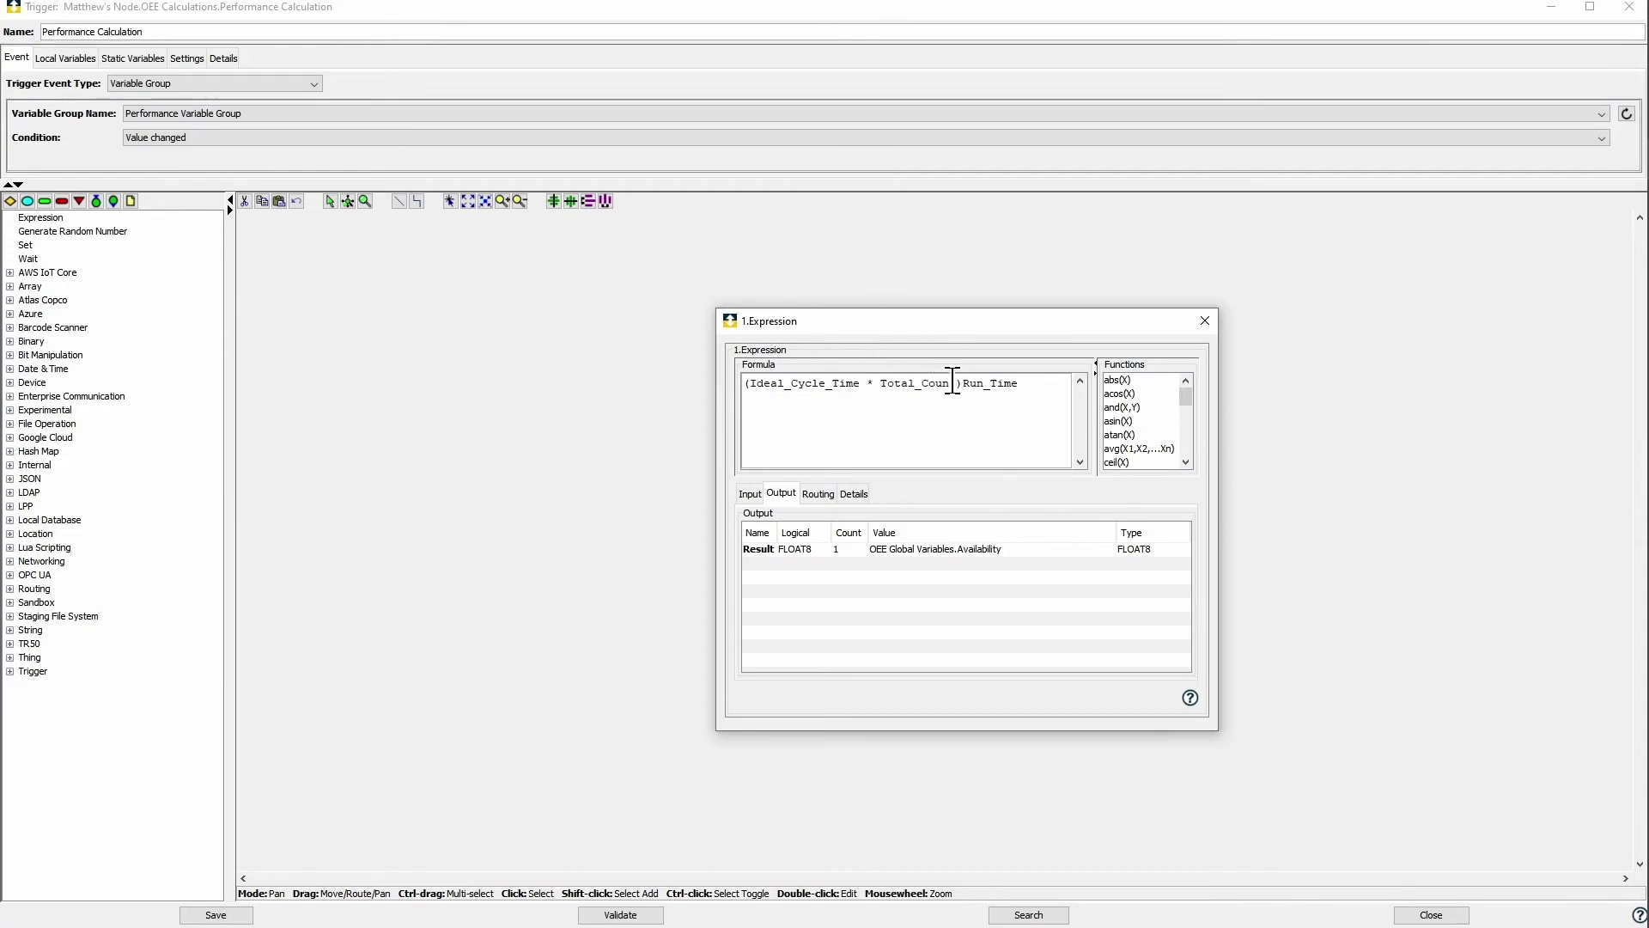
{"action": "key", "text": "ctrl+Left"}
{"action": "type", "text": "/"}
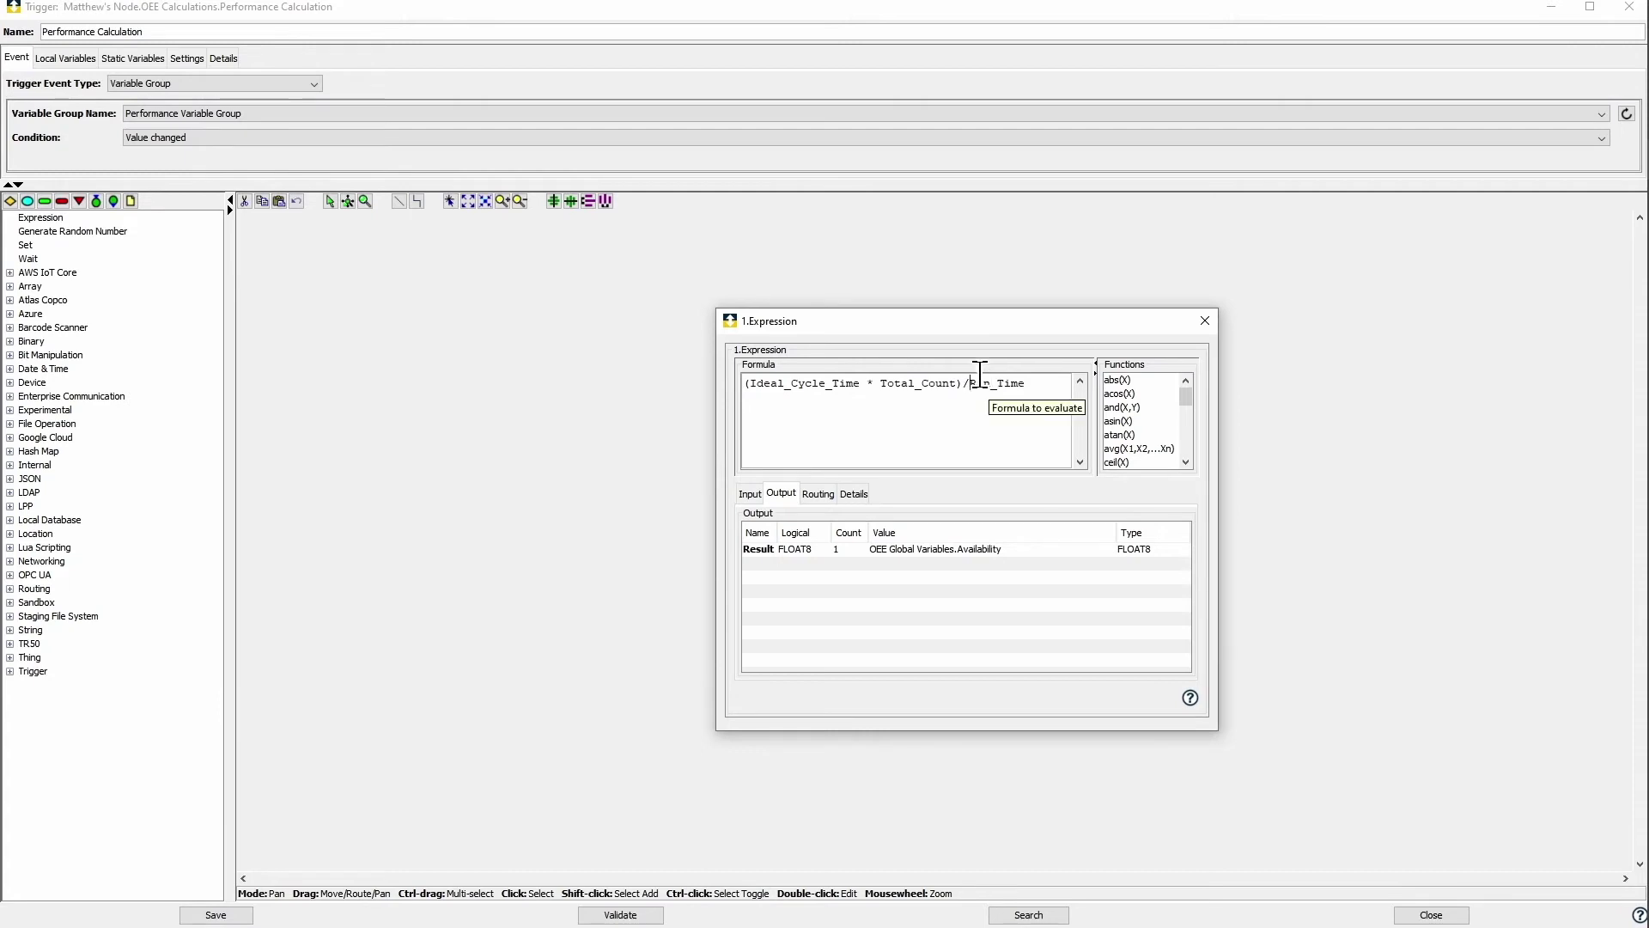
Step: Bind Ideal_Cycle_Time and Total_Count inputs to the global Ideal Cycle Time and Total Count
{"action": "left_click", "coordinate": [750, 494]}
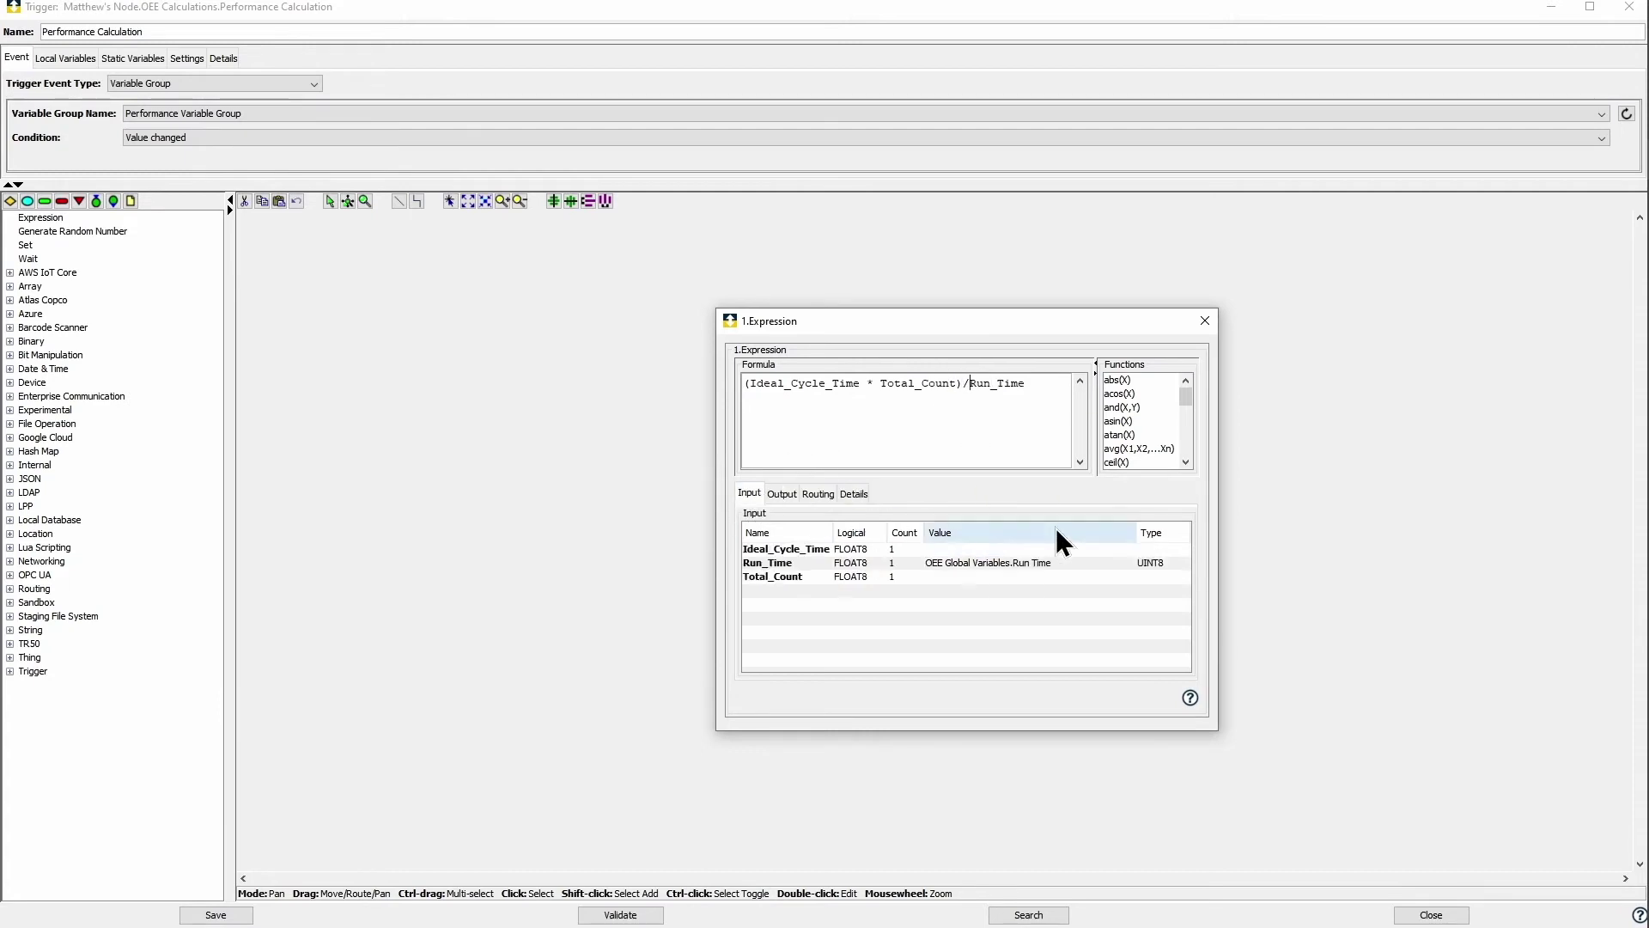
{"action": "left_click", "coordinate": [1129, 549]}
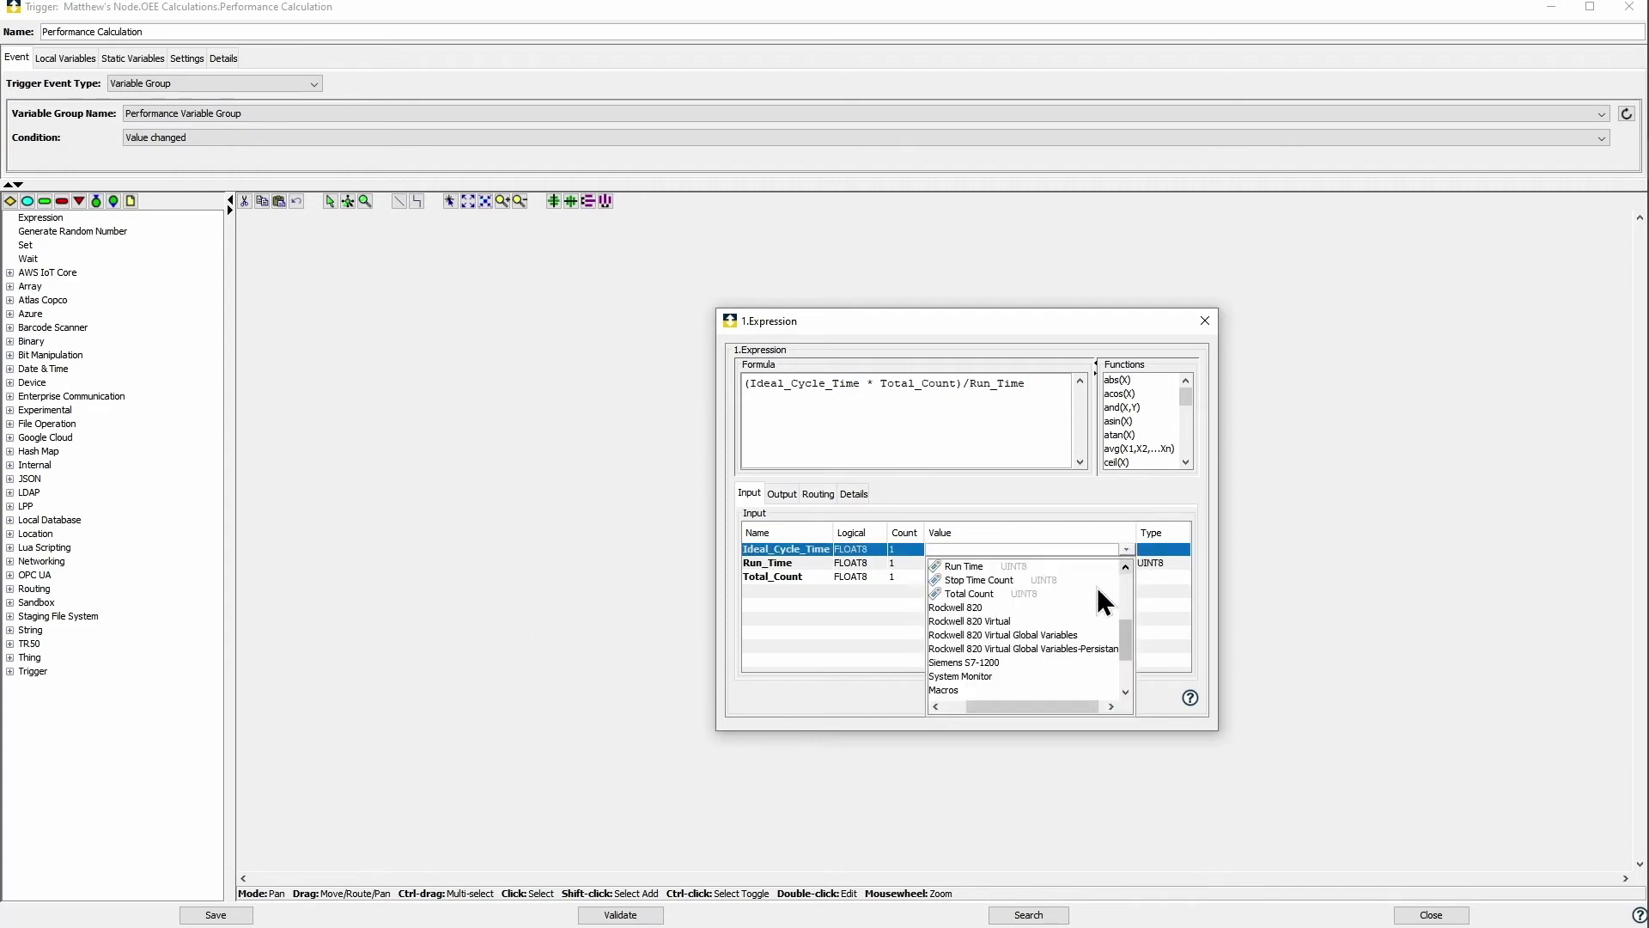
{"action": "left_click_drag", "start_coordinate": [1019, 698], "coordinate": [981, 701]}
{"action": "scroll", "coordinate": [986, 654], "scroll_direction": "up", "scroll_amount": 4}
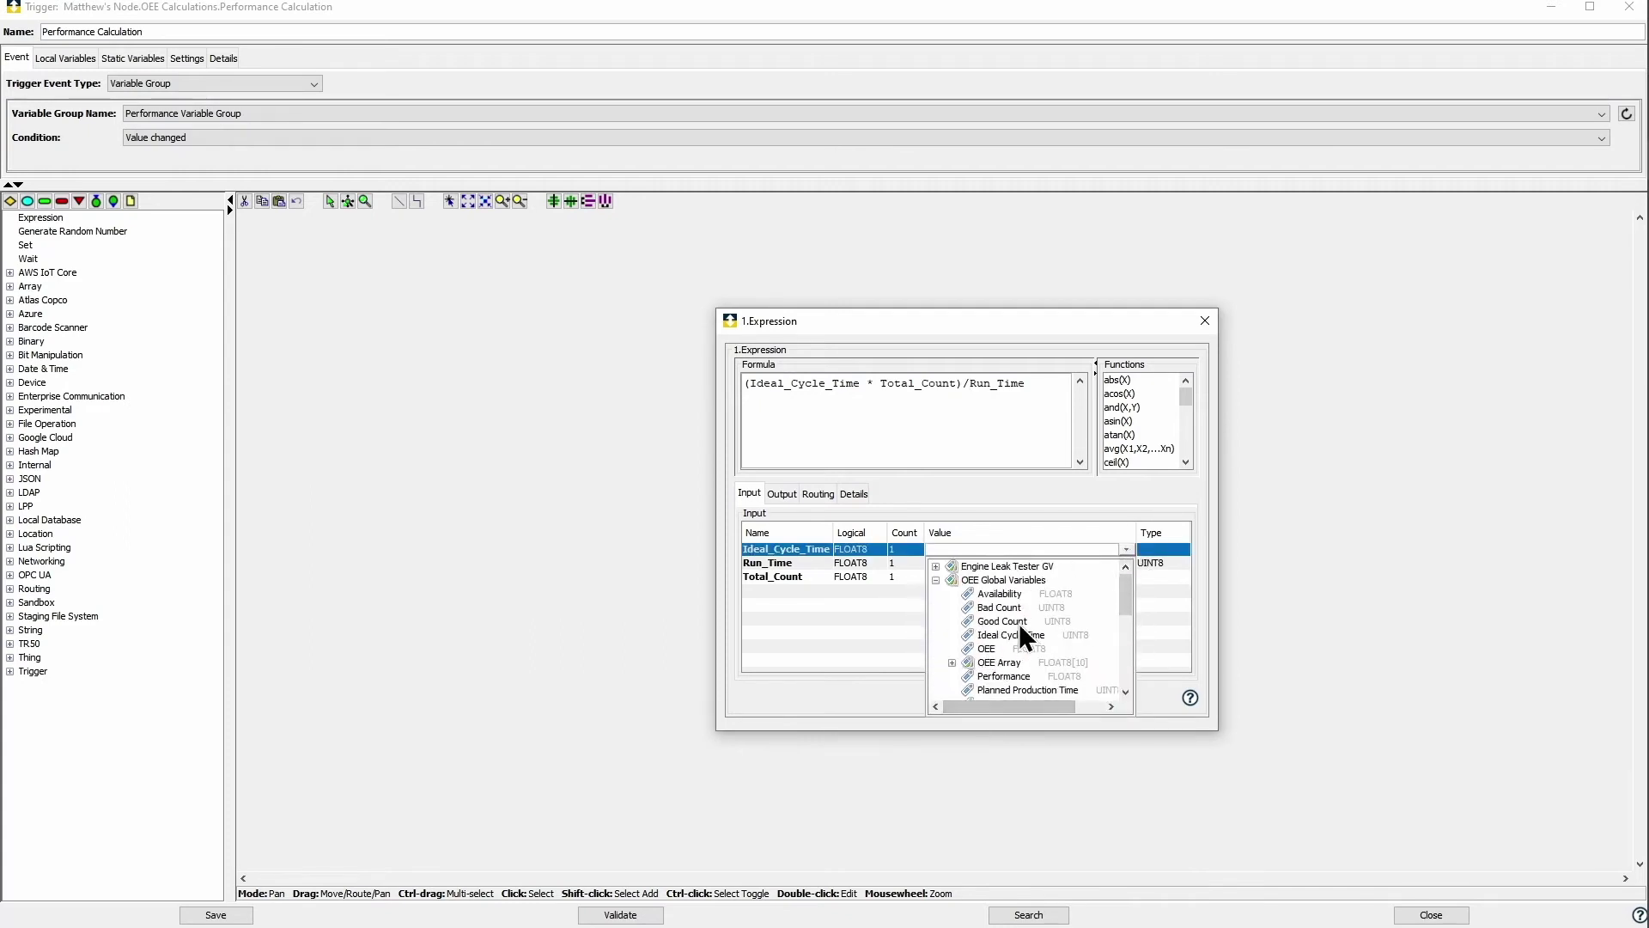
{"action": "left_click", "coordinate": [1007, 636]}
{"action": "left_click", "coordinate": [1126, 580]}
{"action": "left_click_drag", "start_coordinate": [1120, 614], "coordinate": [1121, 646]}
{"action": "left_click", "coordinate": [1034, 658]}
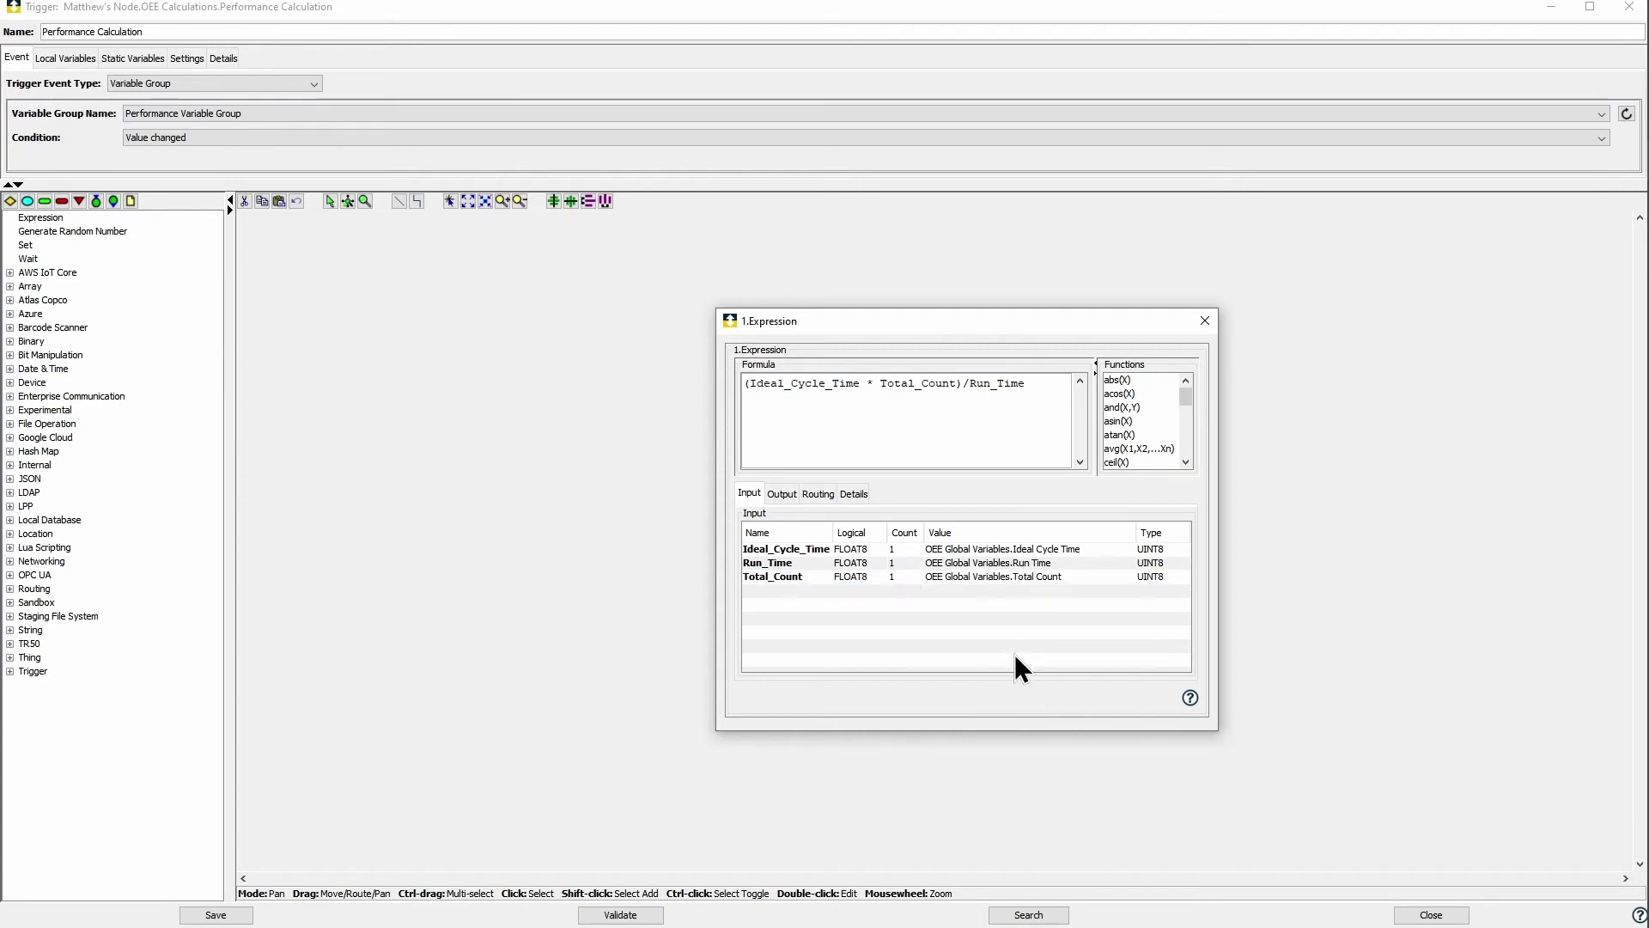
Step: Store the result in OEE Global Variables.Performance, then save and close the trigger
{"action": "left_click", "coordinate": [782, 494]}
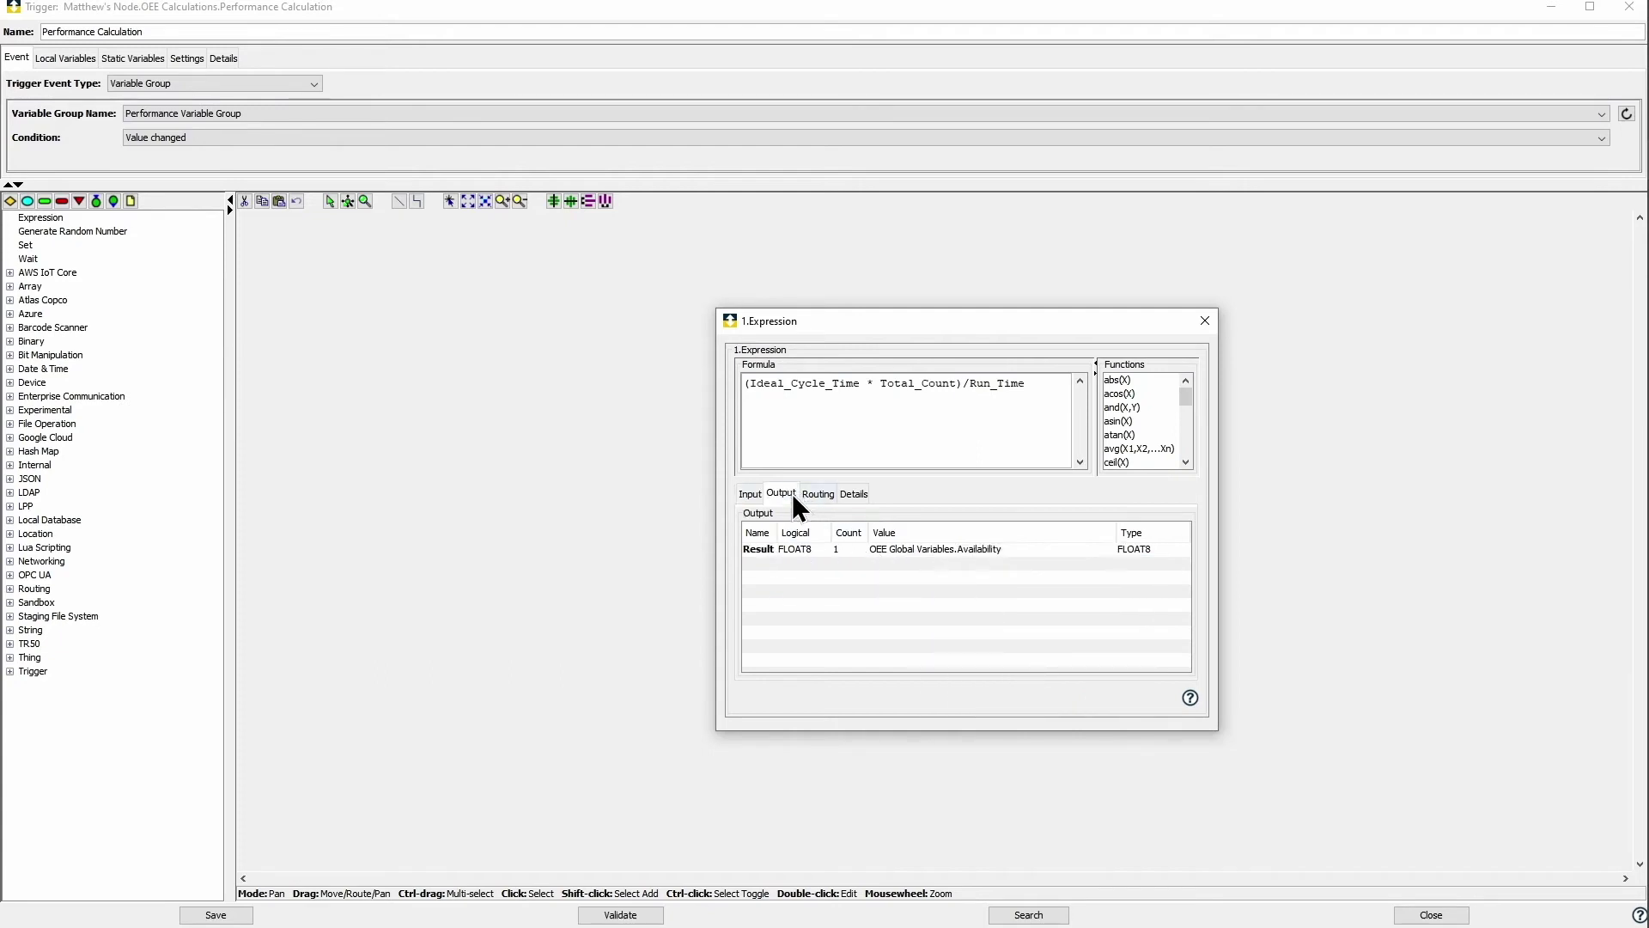
{"action": "left_click", "coordinate": [1115, 551]}
{"action": "left_click_drag", "start_coordinate": [1105, 605], "coordinate": [980, 621]}
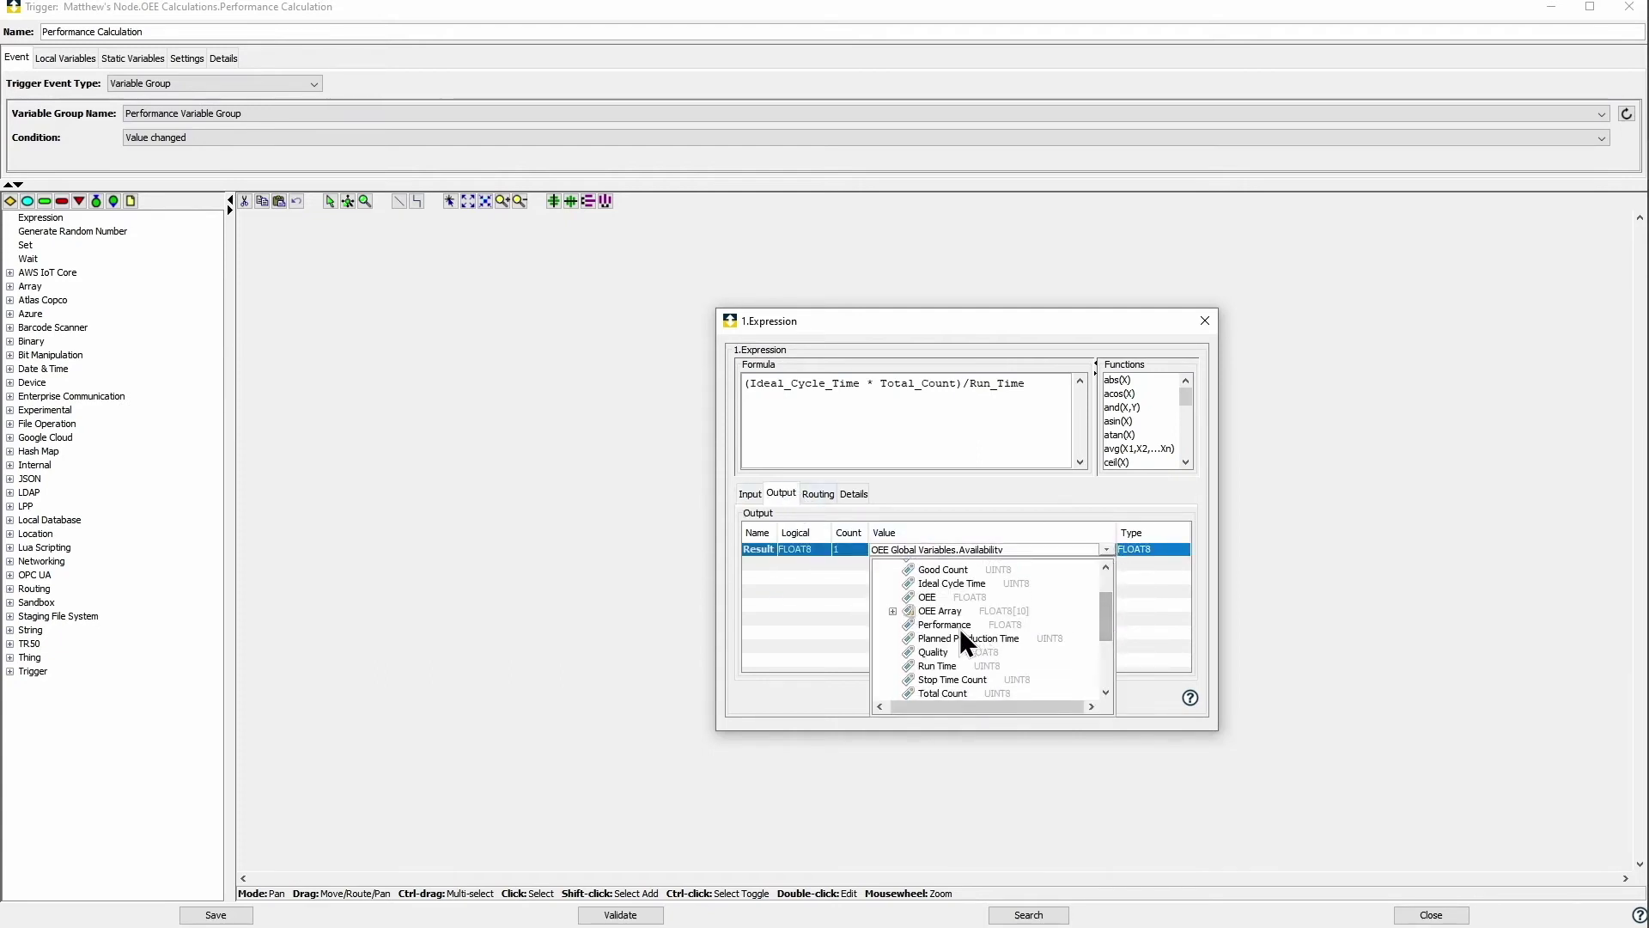
{"action": "left_click", "coordinate": [961, 627]}
{"action": "left_click", "coordinate": [1204, 321]}
{"action": "left_click", "coordinate": [244, 912]}
{"action": "left_click", "coordinate": [871, 496]}
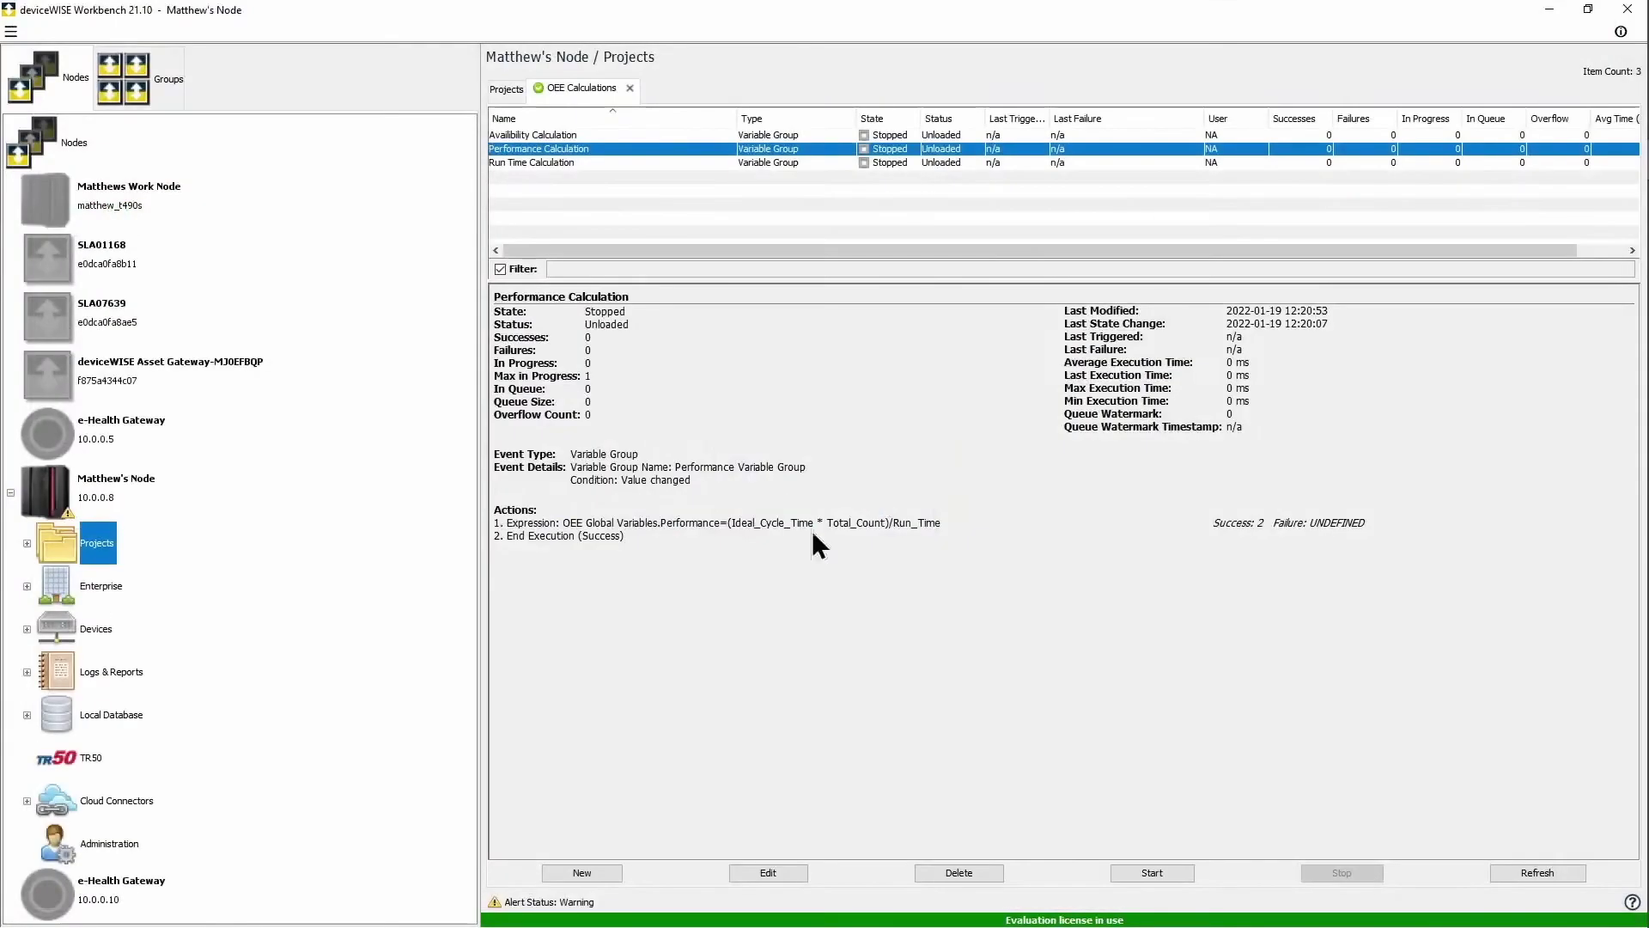
Step: Duplicate the Performance Calculation trigger as 'Quality Calculation'
{"action": "right_click", "coordinate": [596, 146]}
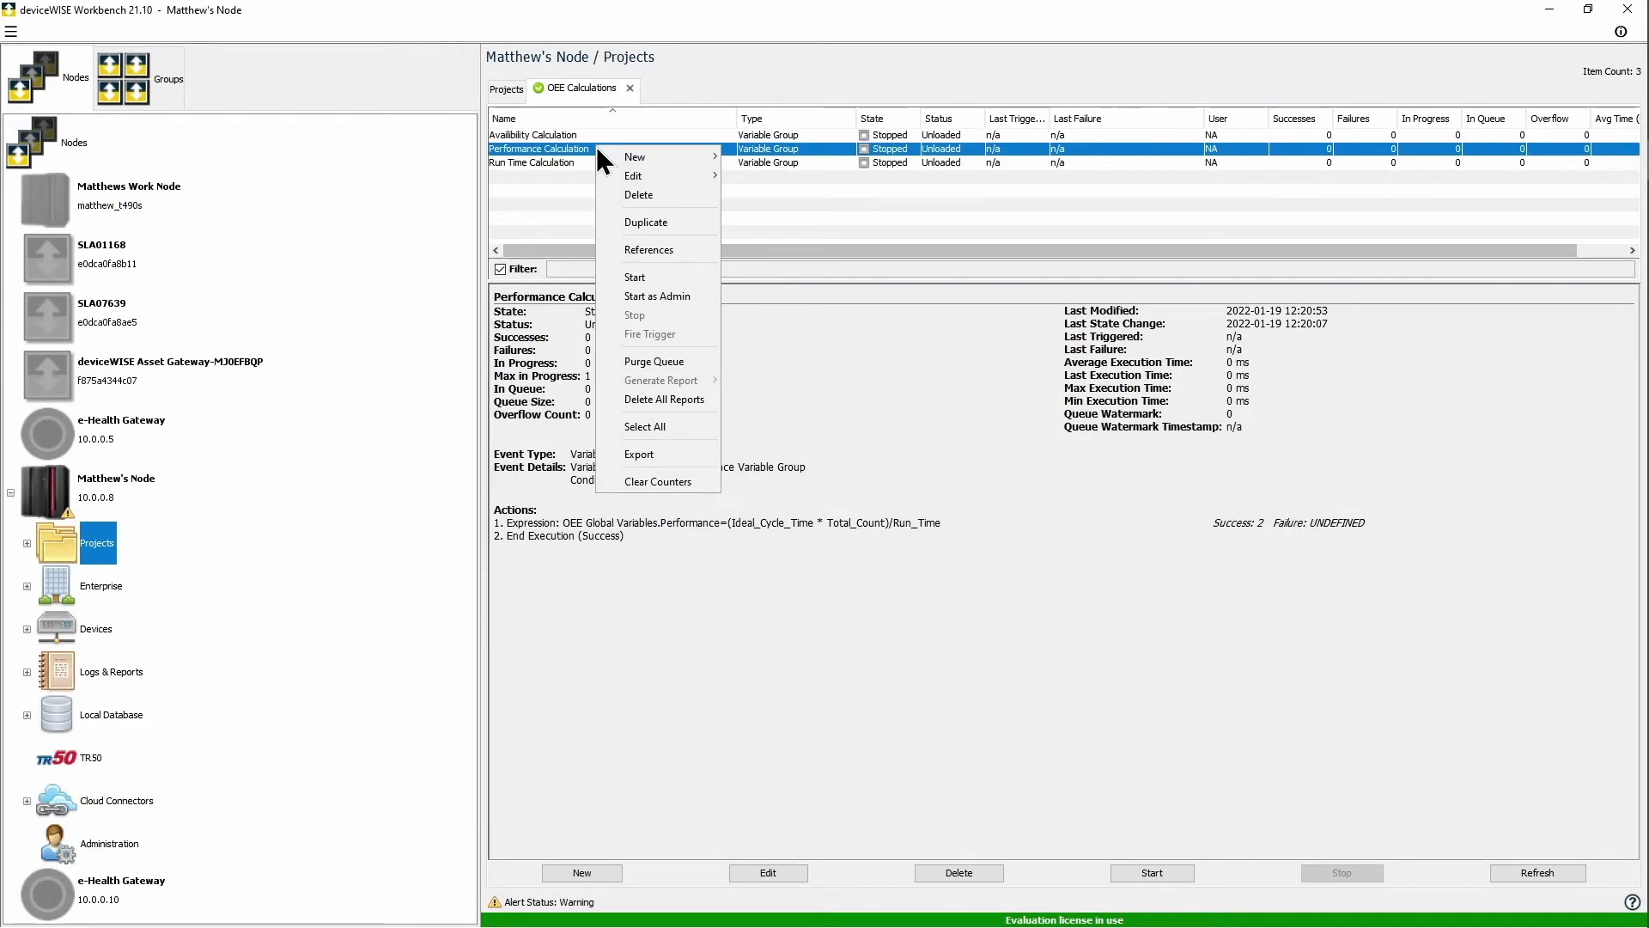
{"action": "left_click", "coordinate": [637, 223]}
{"action": "double_click", "coordinate": [1075, 503]}
{"action": "type", "text": "Quali"}
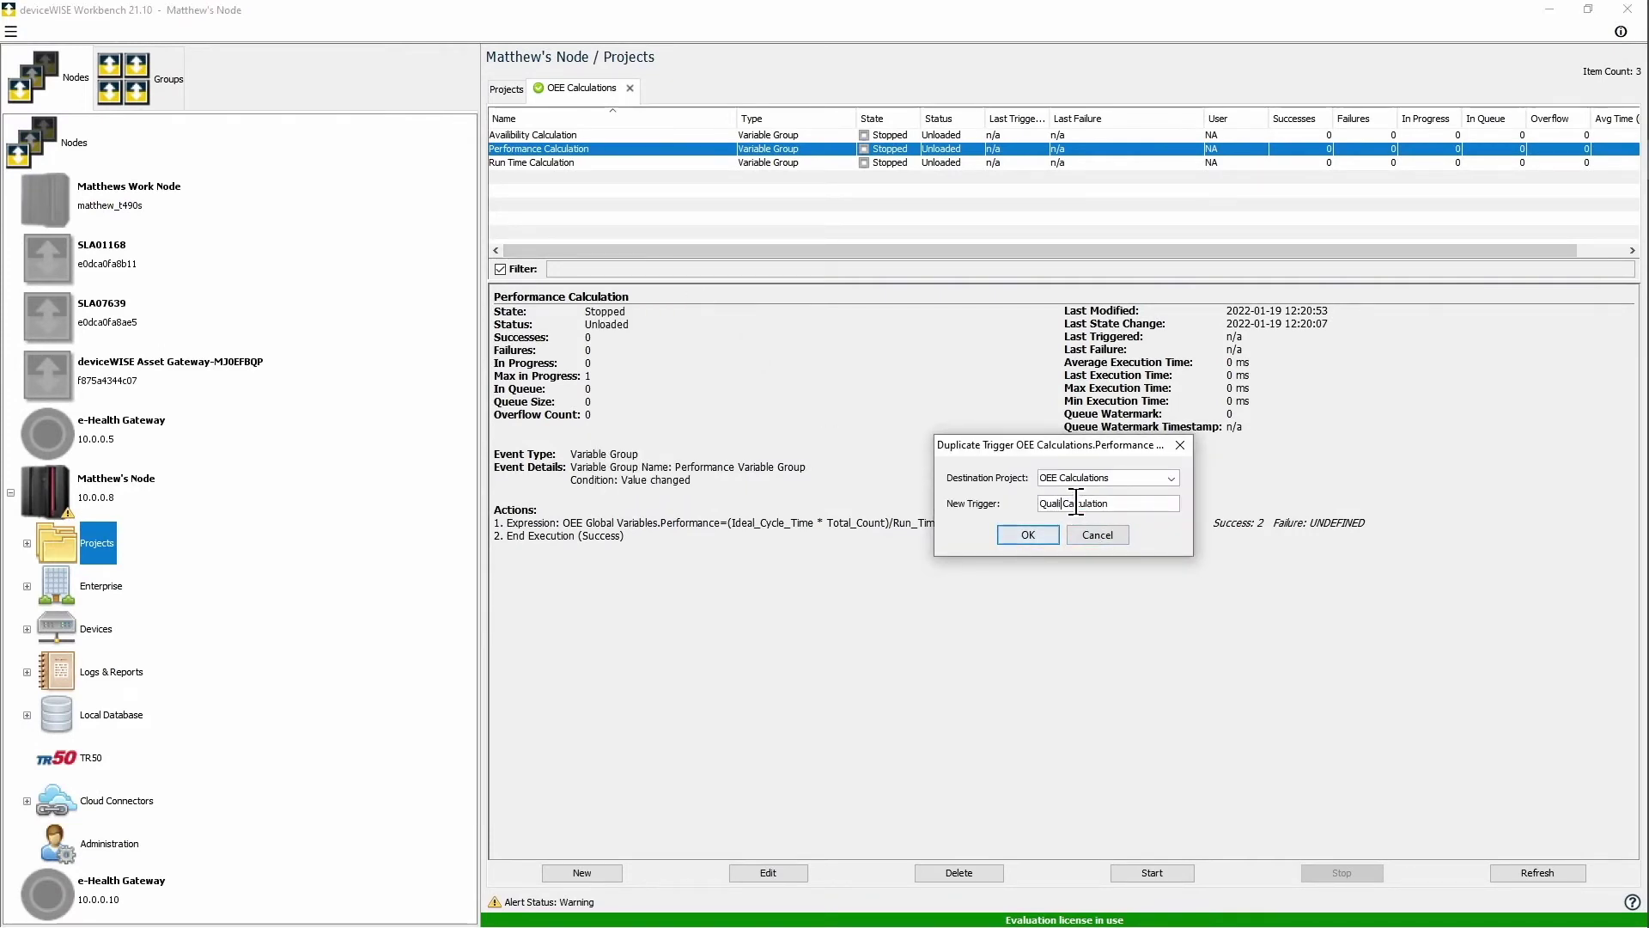
{"action": "type", "text": "ty"}
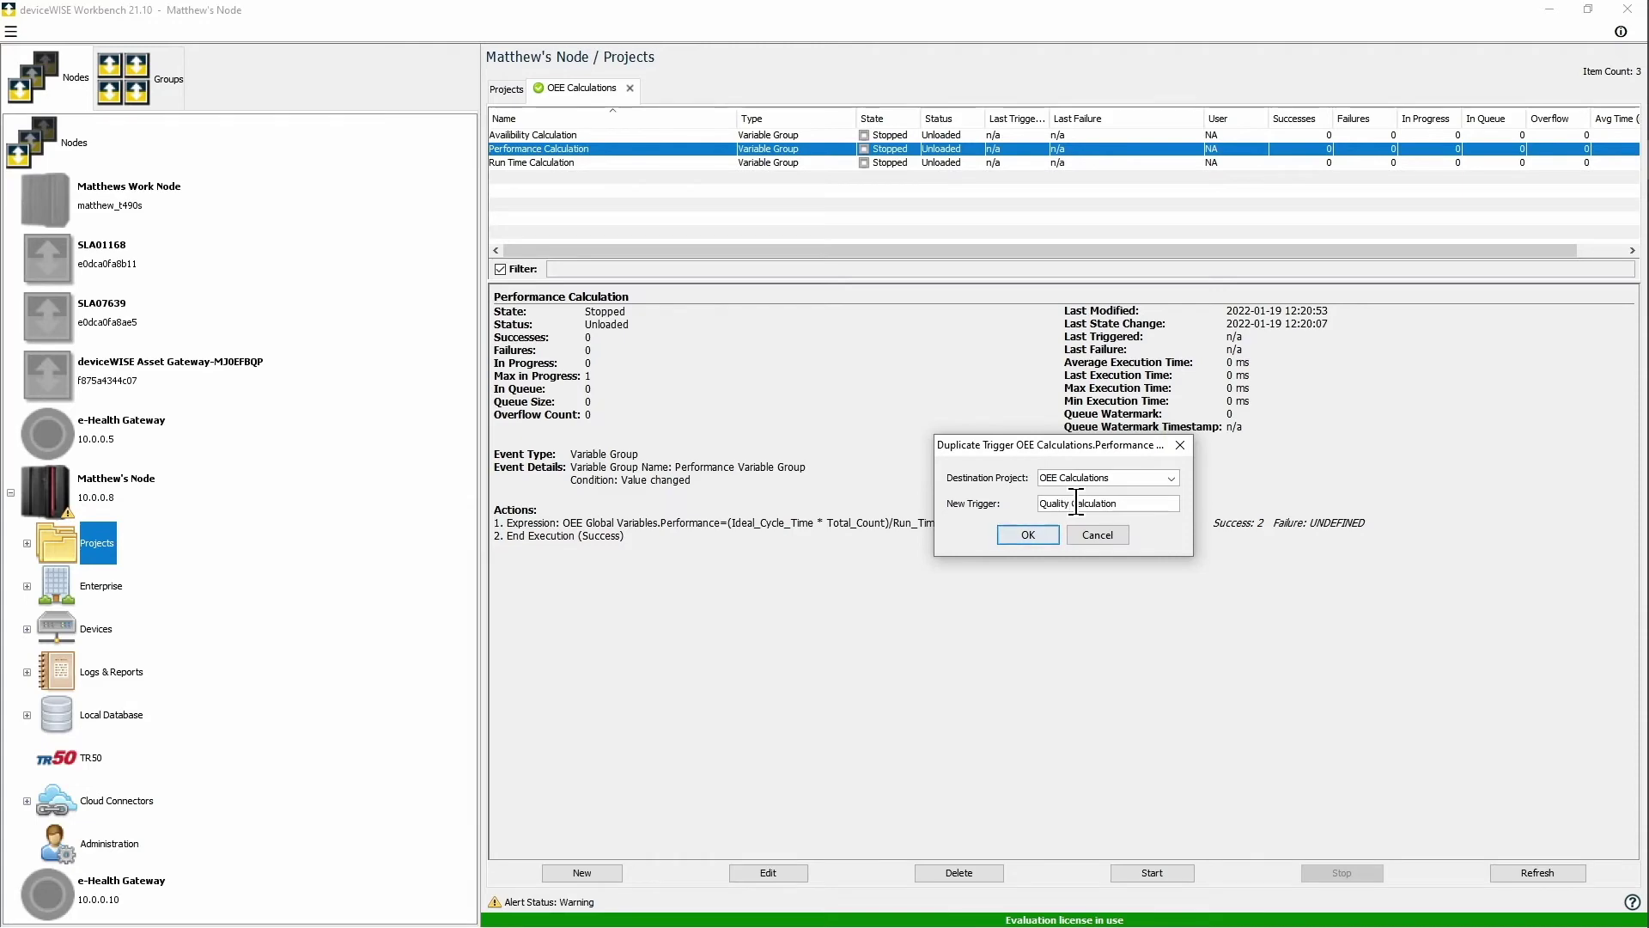
{"action": "left_click", "coordinate": [1028, 534]}
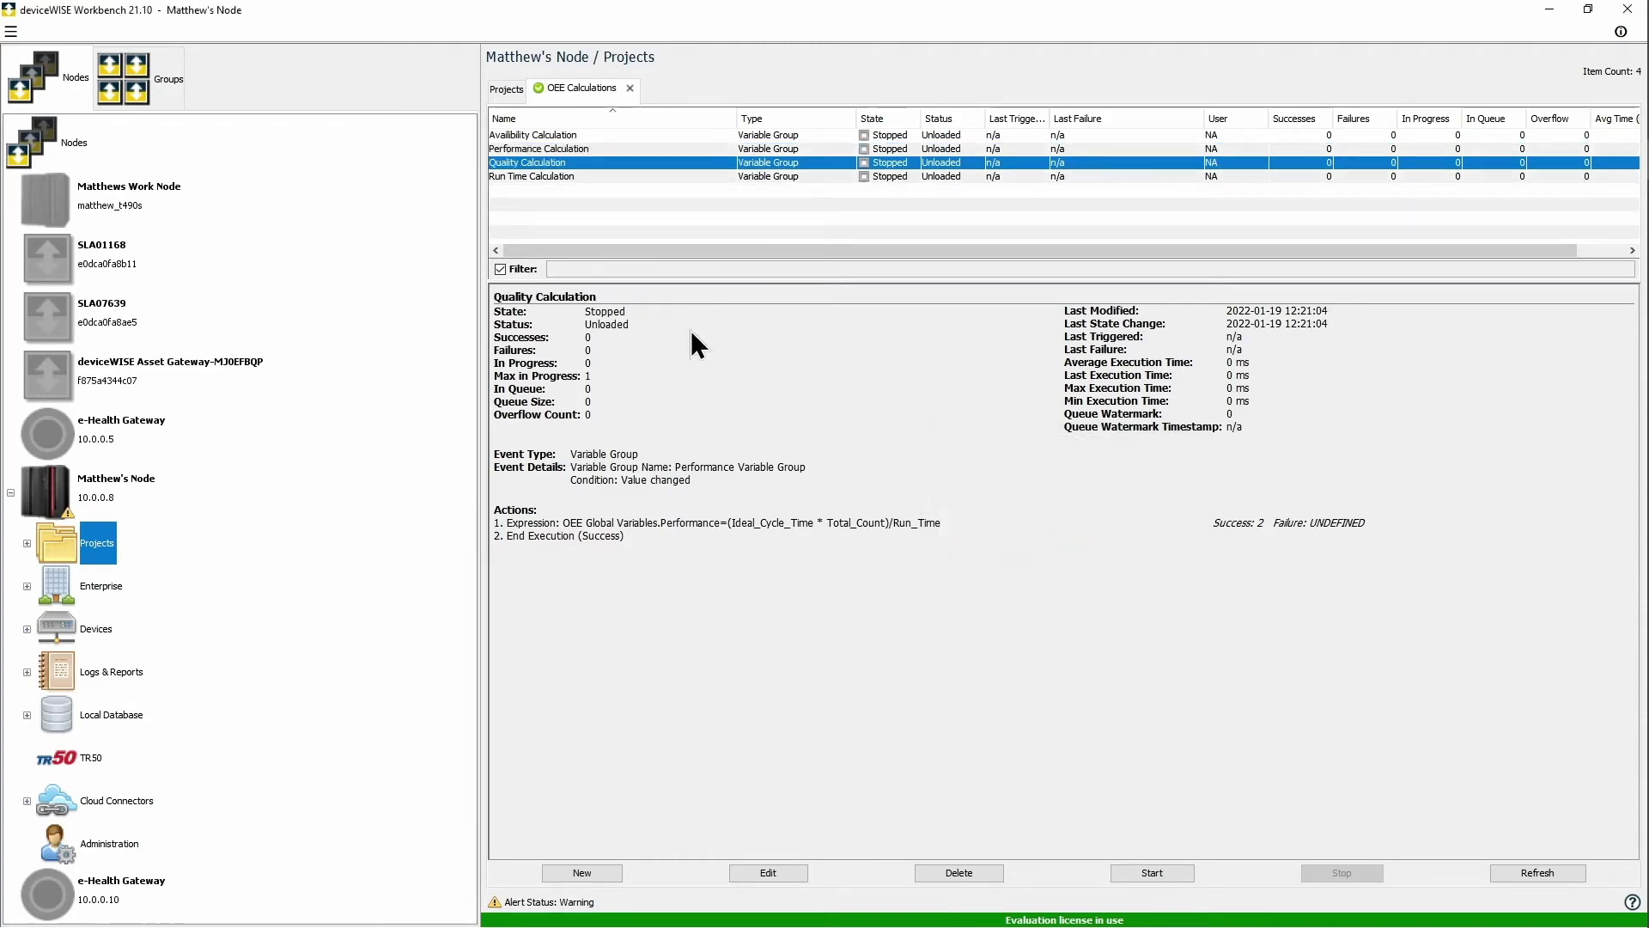
Step: Have Quality Variable Group fire the trigger and change the formula to Good_Count/Total_Count
{"action": "double_click", "coordinate": [549, 165]}
{"action": "left_click", "coordinate": [469, 114]}
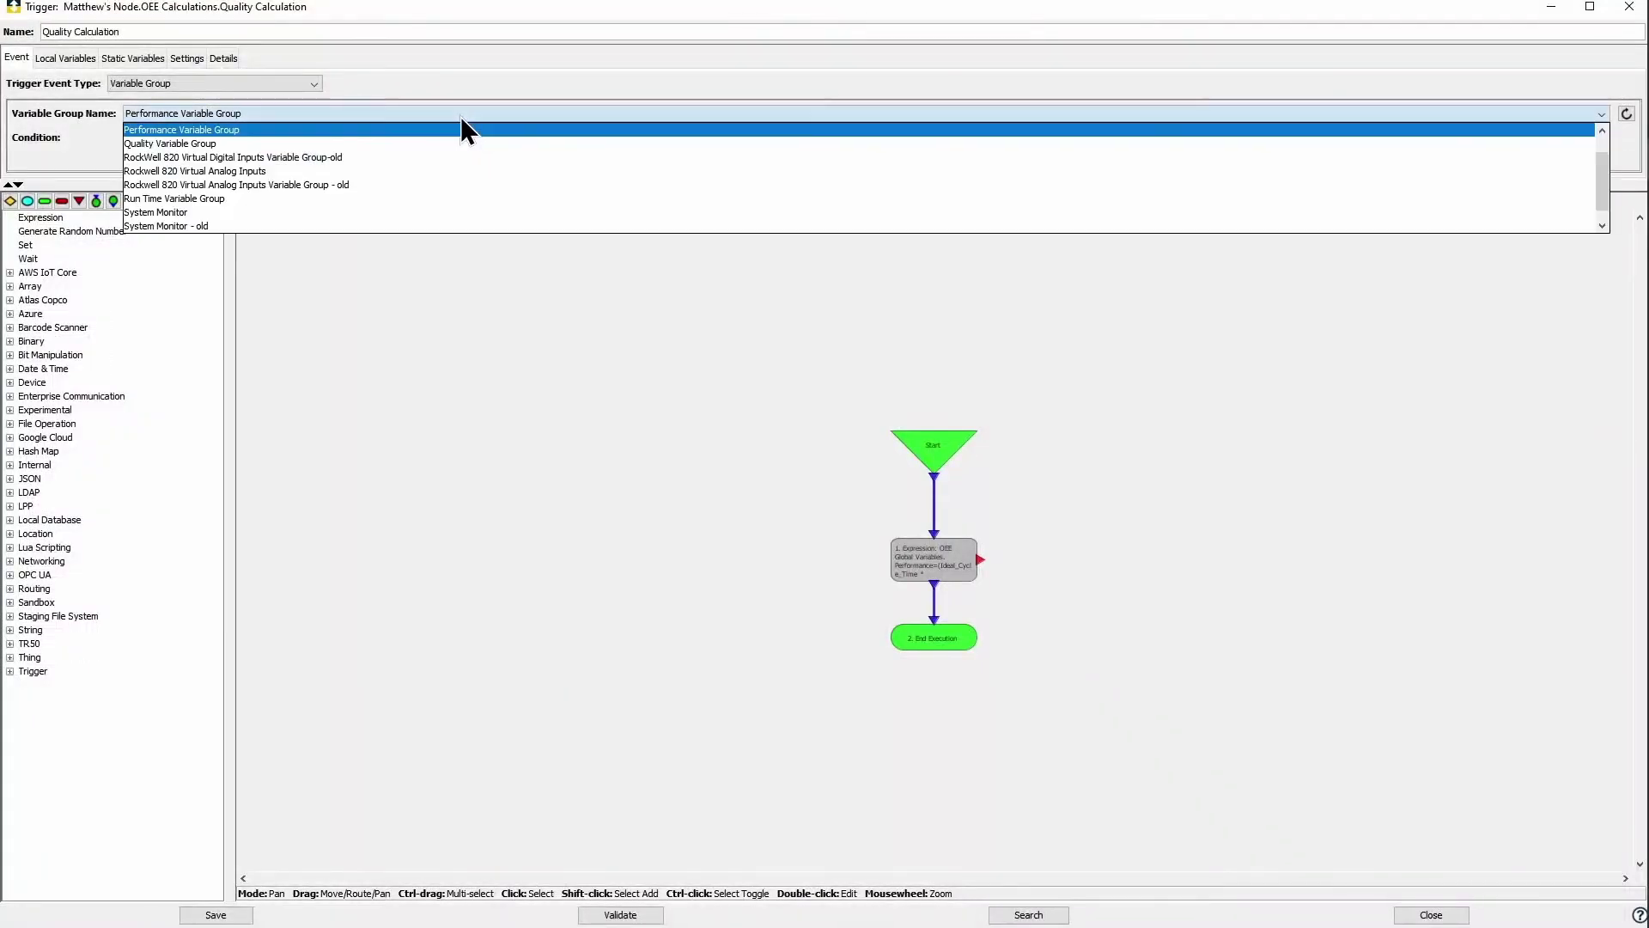
{"action": "left_click", "coordinate": [241, 143]}
{"action": "double_click", "coordinate": [908, 563]}
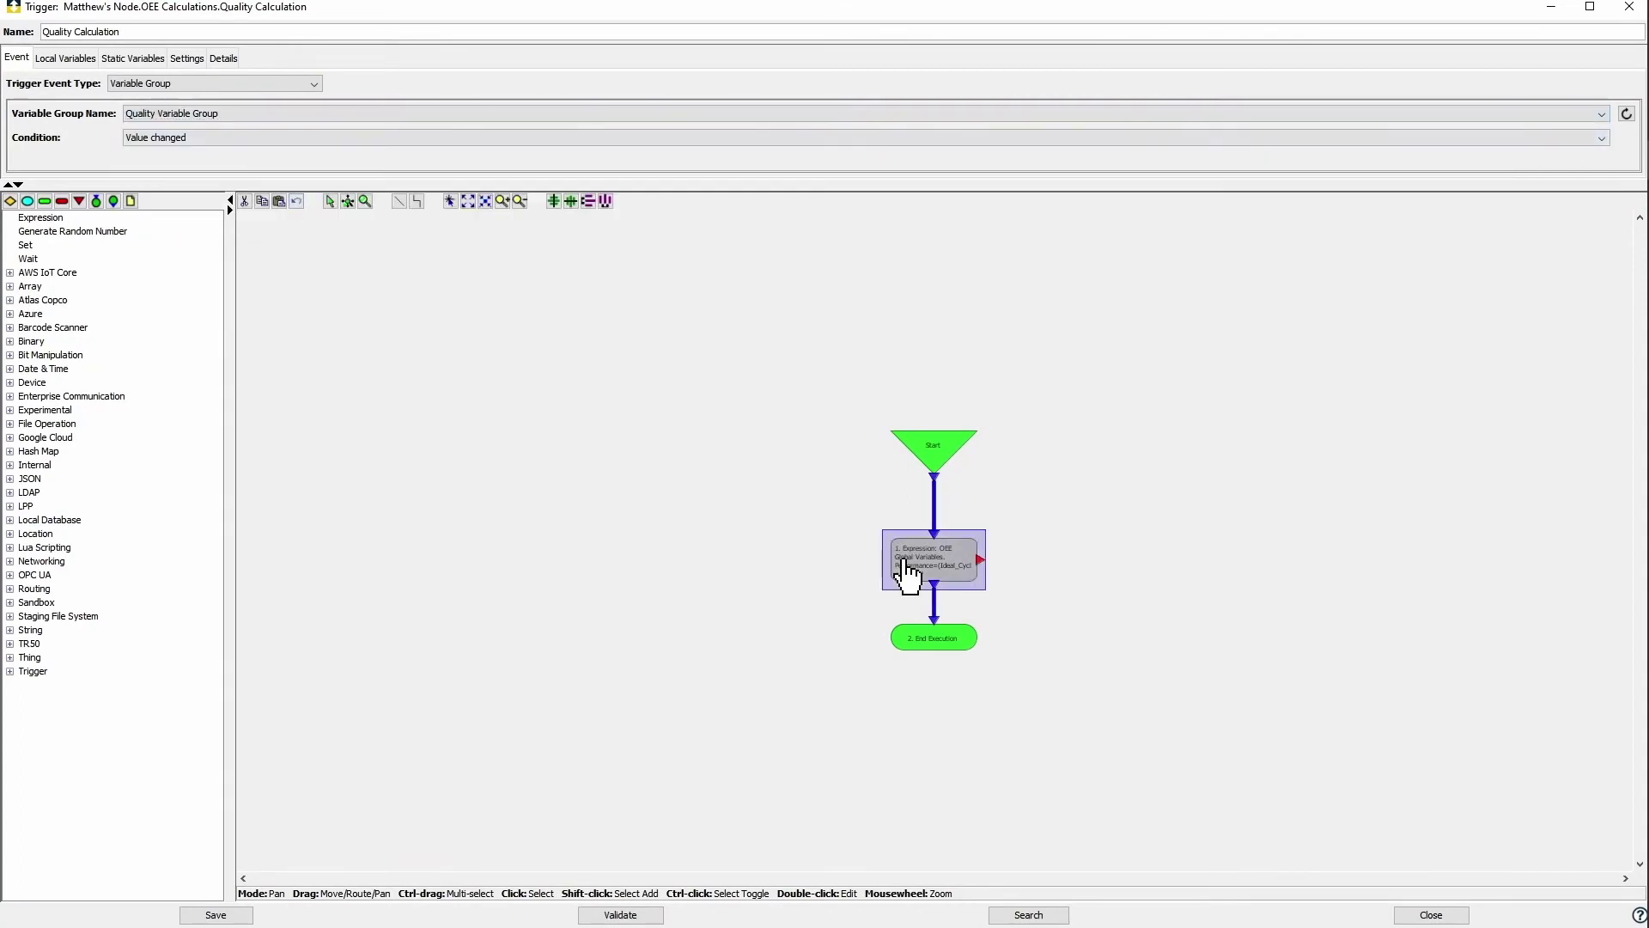
{"action": "left_click", "coordinate": [947, 401]}
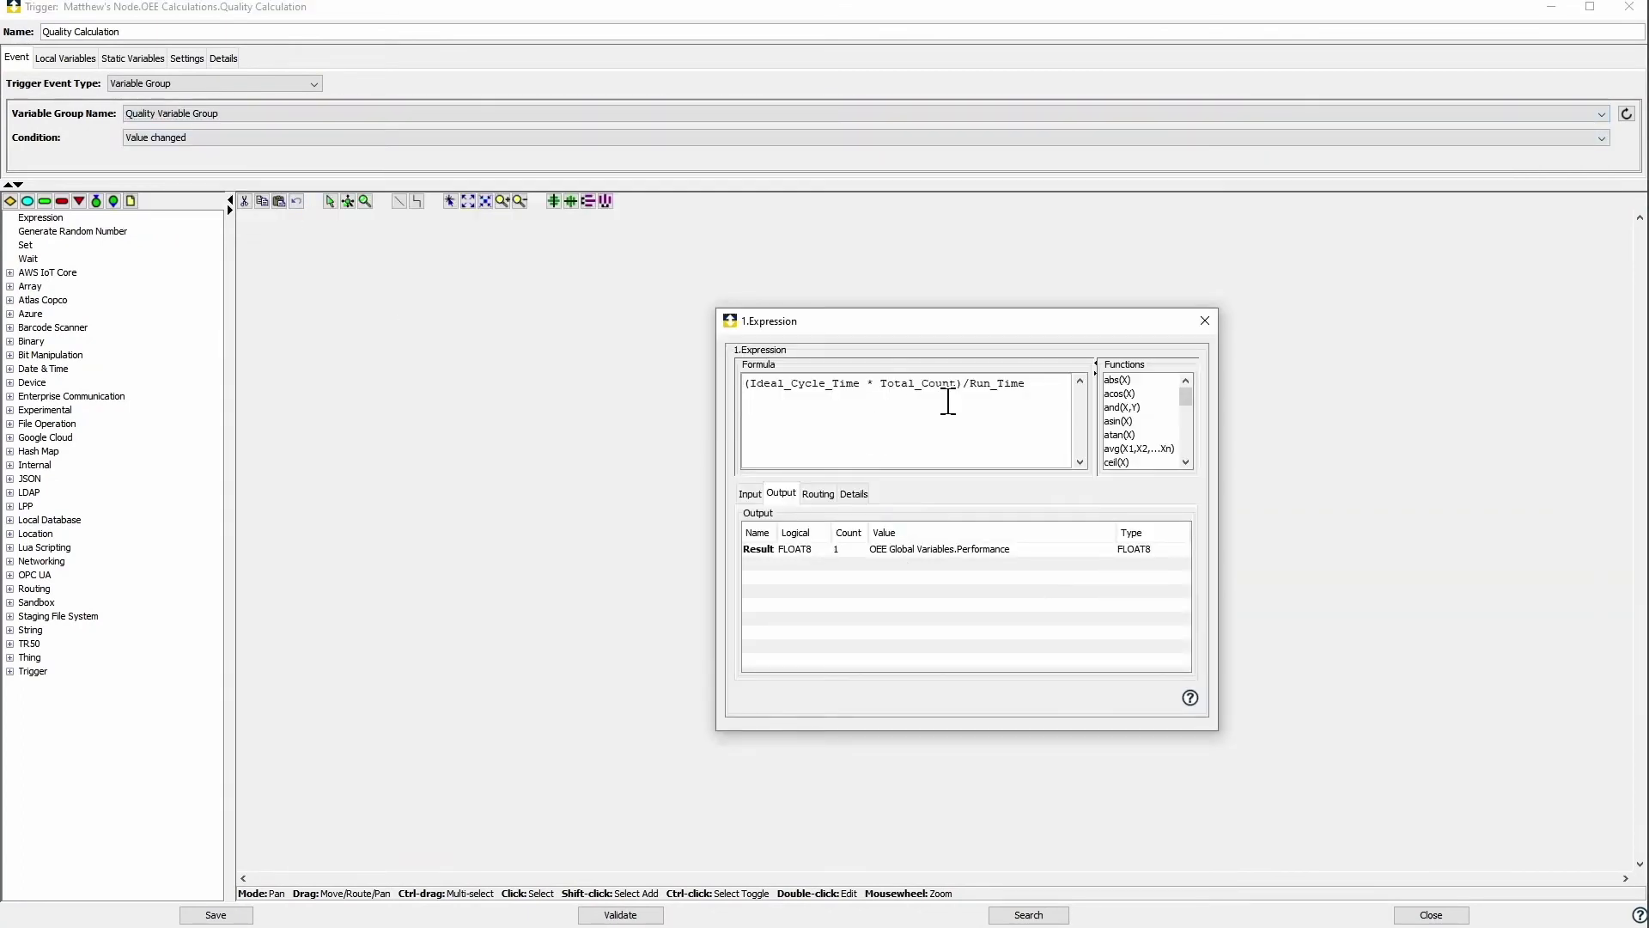
{"action": "key", "text": "BackSpace"}
{"action": "key", "text": "BackSpace"}
{"action": "key", "text": "BackSpace"}
{"action": "key", "text": "BackSpace"}
{"action": "key", "text": "BackSpace"}
{"action": "key", "text": "BackSpace"}
{"action": "key", "text": "BackSpace"}
{"action": "key", "text": "BackSpace"}
{"action": "key", "text": "BackSpace"}
{"action": "key", "text": "BackSpace"}
{"action": "key", "text": "BackSpace"}
{"action": "key", "text": "BackSpace"}
{"action": "key", "text": "BackSpace"}
{"action": "key", "text": "BackSpace"}
{"action": "key", "text": "BackSpace"}
{"action": "type", "text": "_Count/Total_Count"}
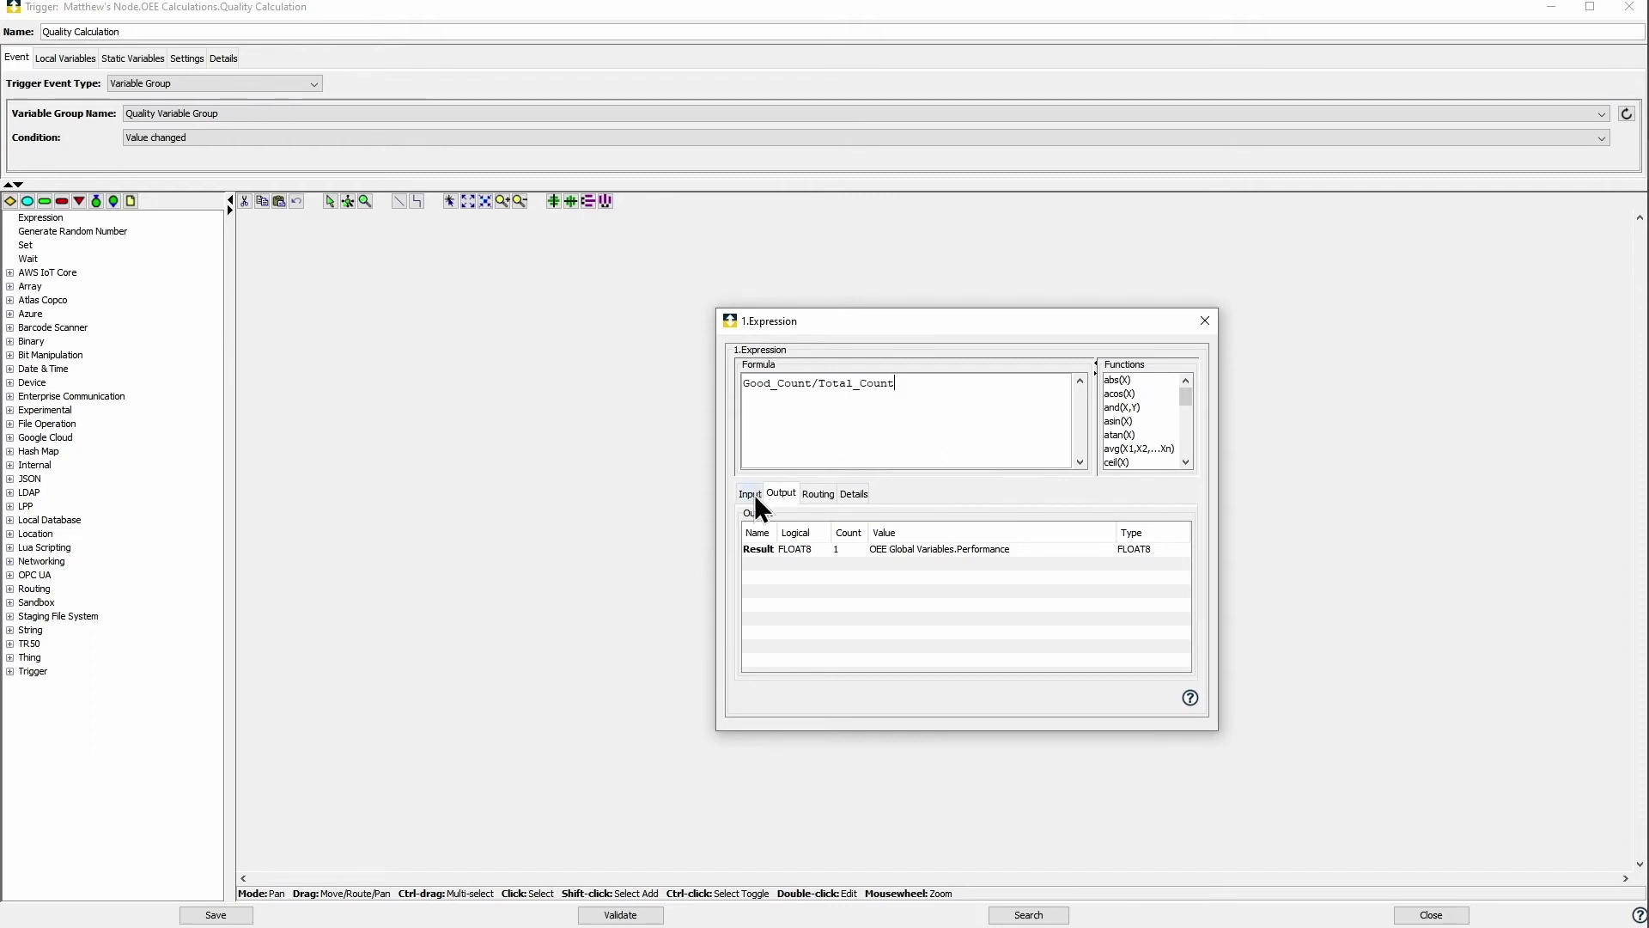
Step: Bind the Good_Count input to the Good Count global variable in OEE Global Variables
{"action": "left_click", "coordinate": [750, 493]}
{"action": "left_click", "coordinate": [1129, 550]}
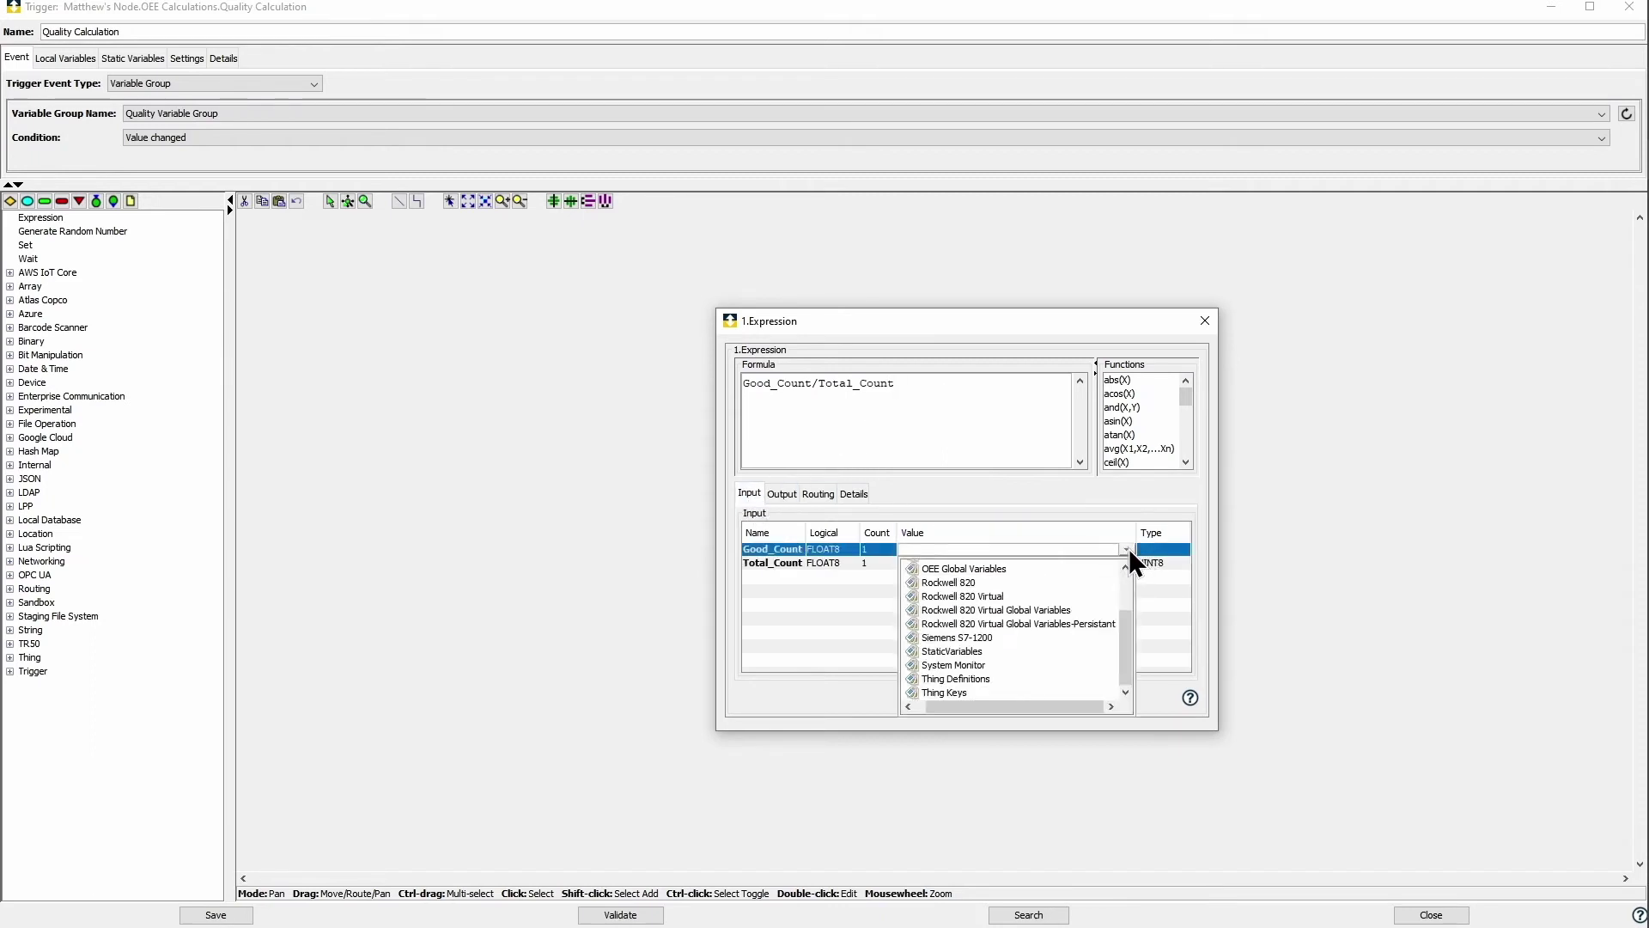
{"action": "left_click_drag", "start_coordinate": [1014, 702], "coordinate": [981, 703]}
{"action": "left_click", "coordinate": [909, 569]}
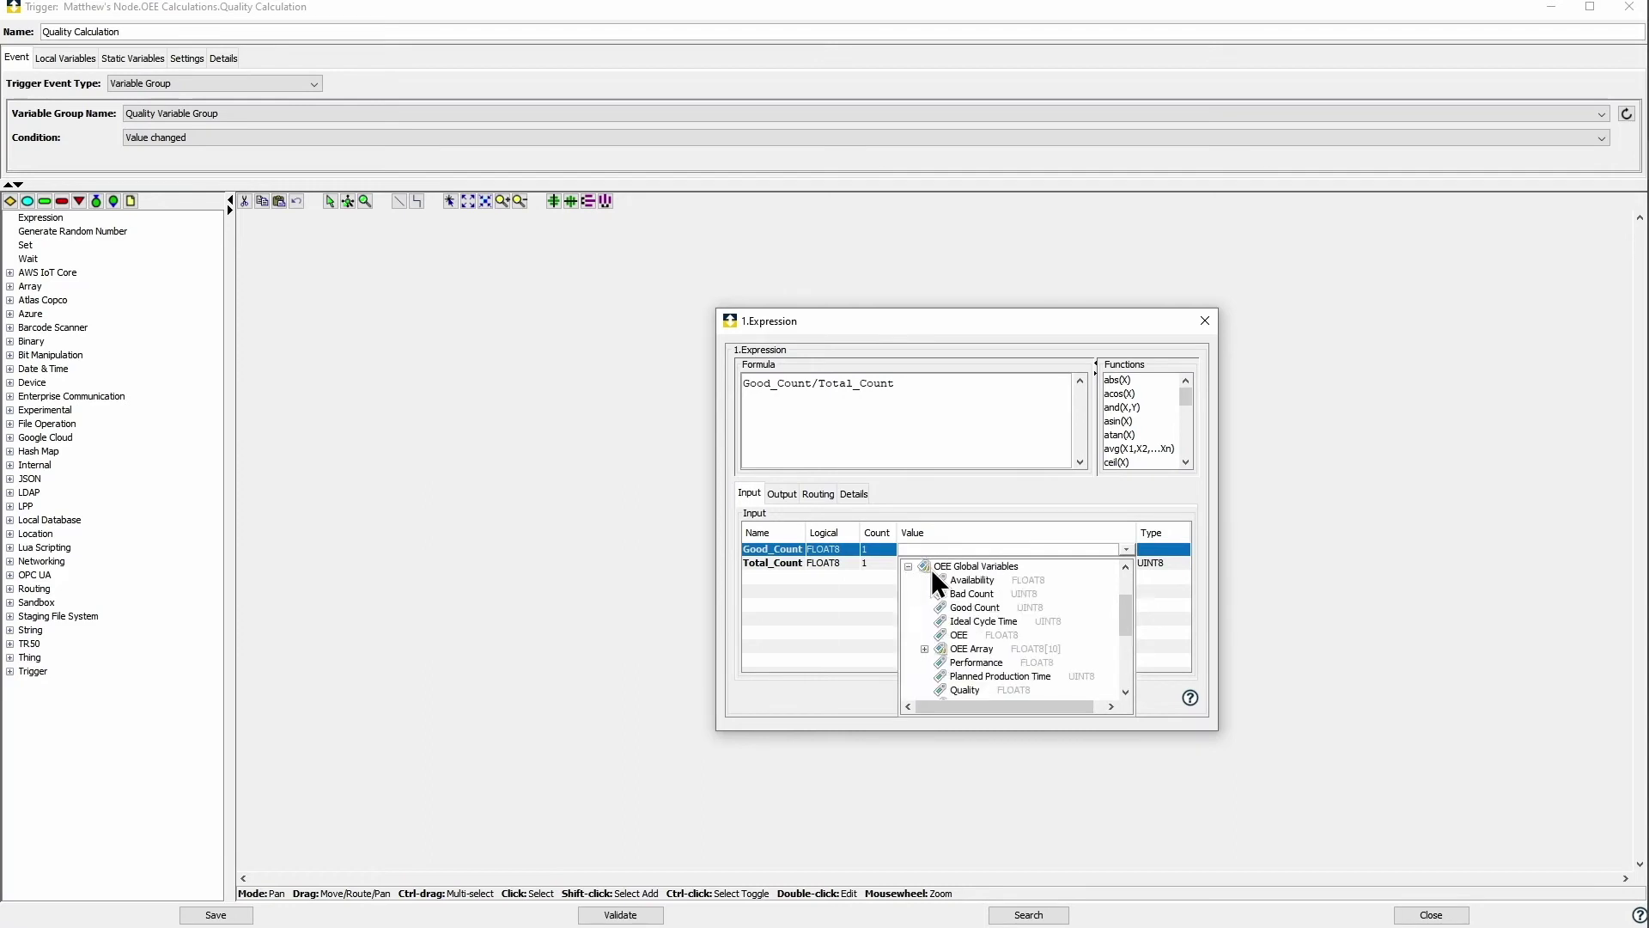
{"action": "left_click", "coordinate": [984, 607]}
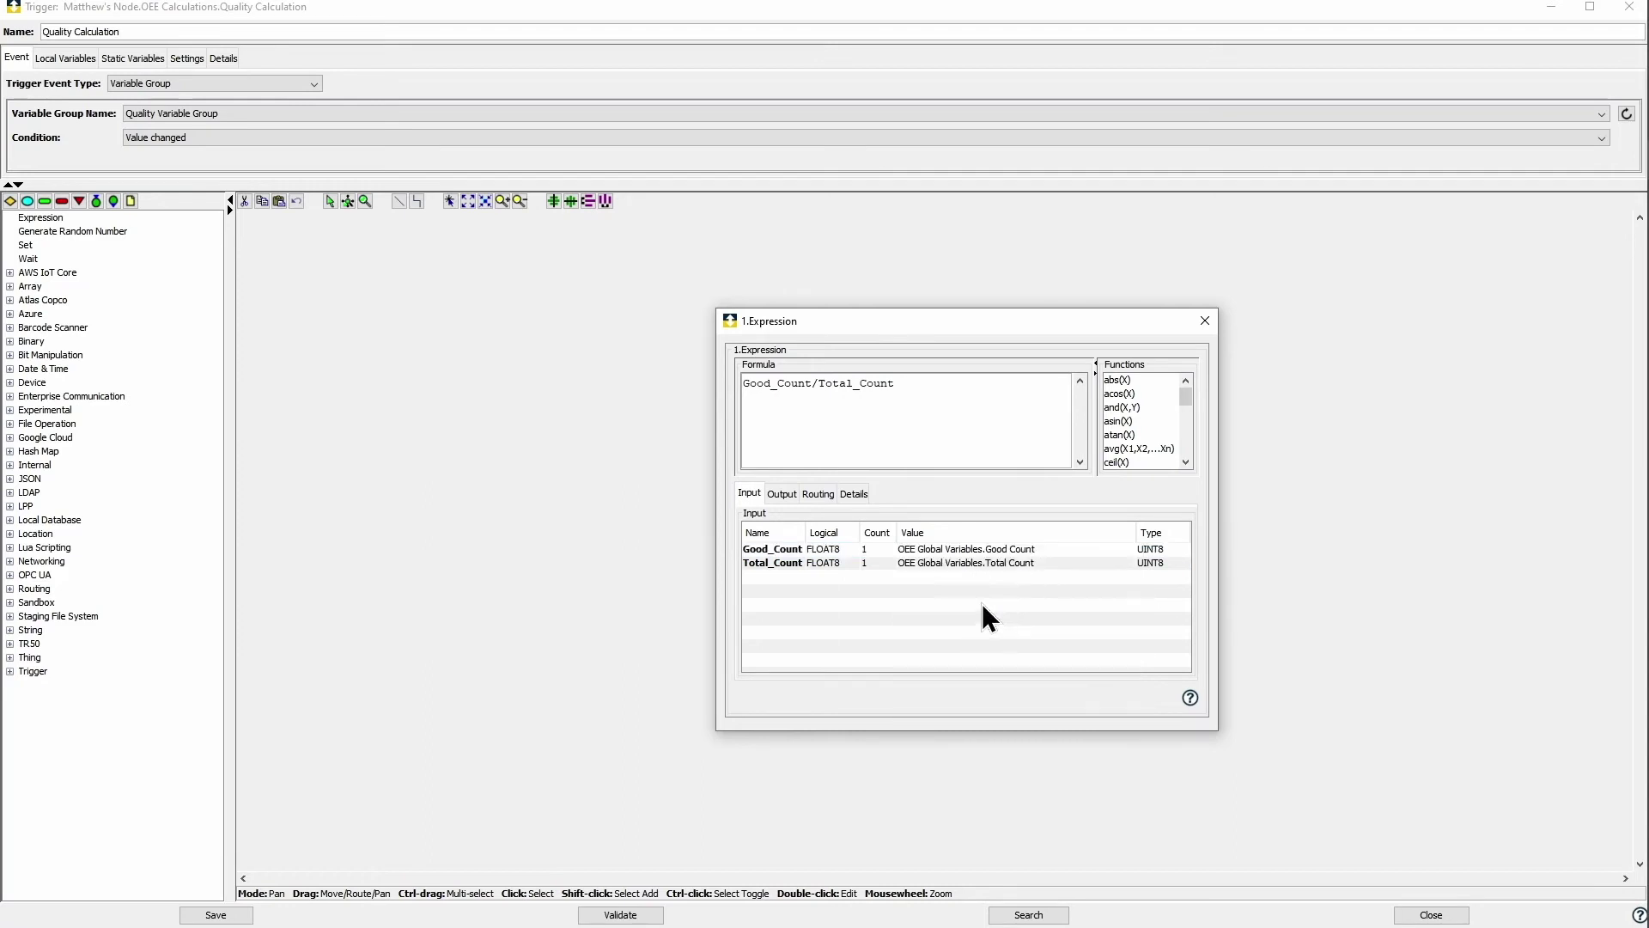
Step: Store the expression result in the Quality global variable and close the saved trigger
{"action": "left_click", "coordinate": [800, 496]}
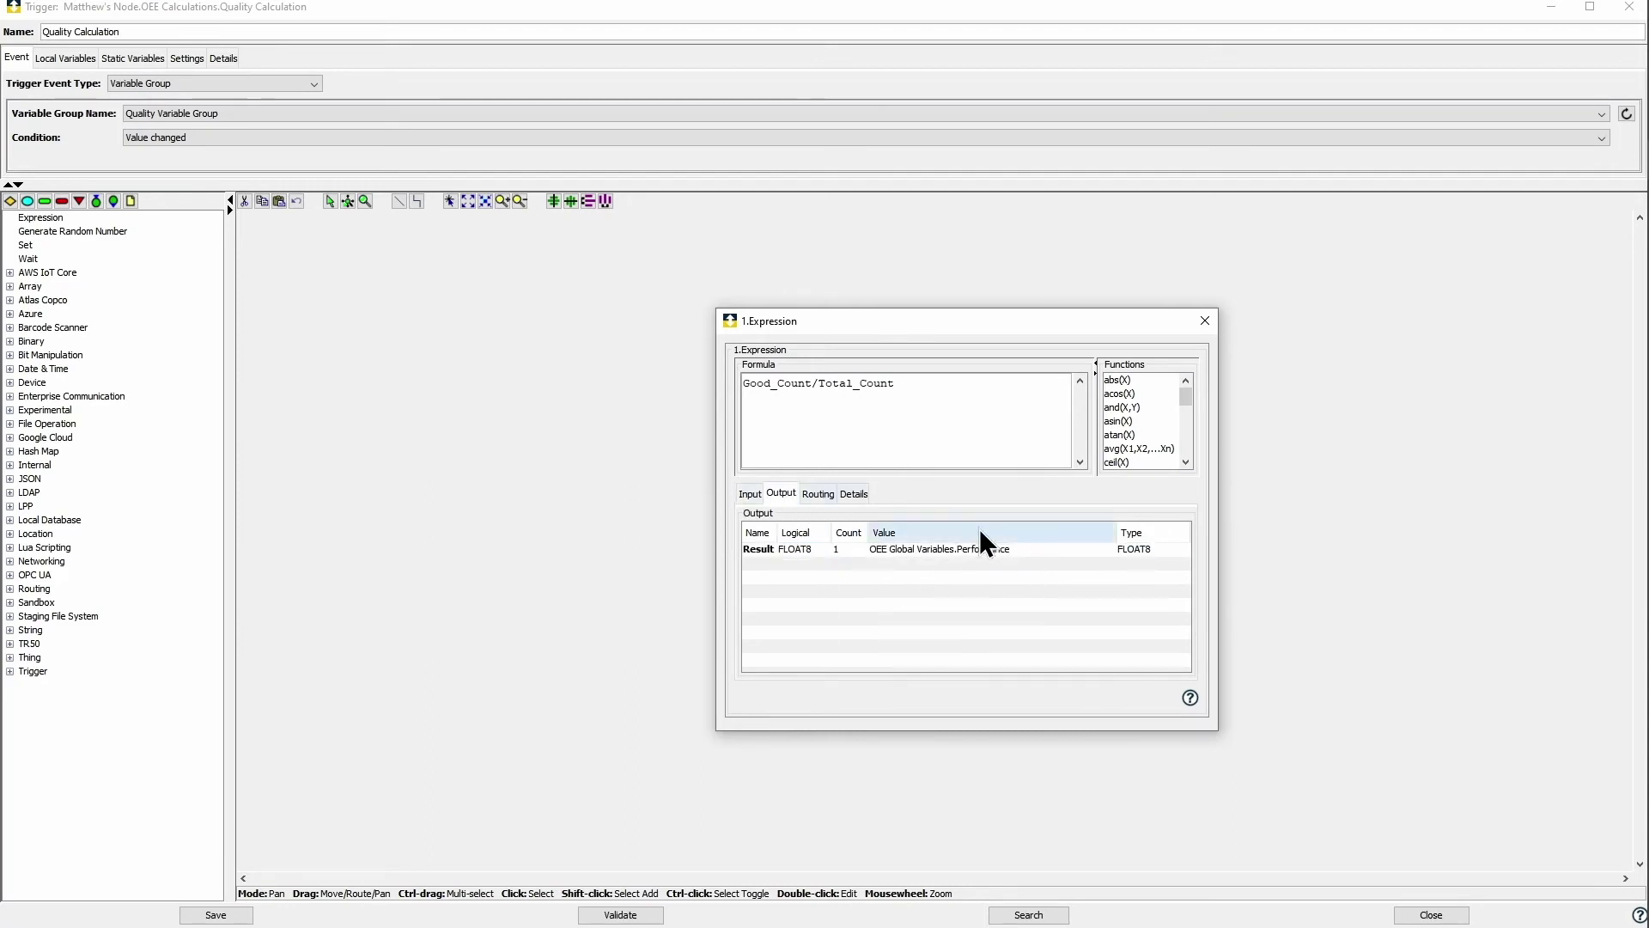
{"action": "left_click", "coordinate": [1109, 550]}
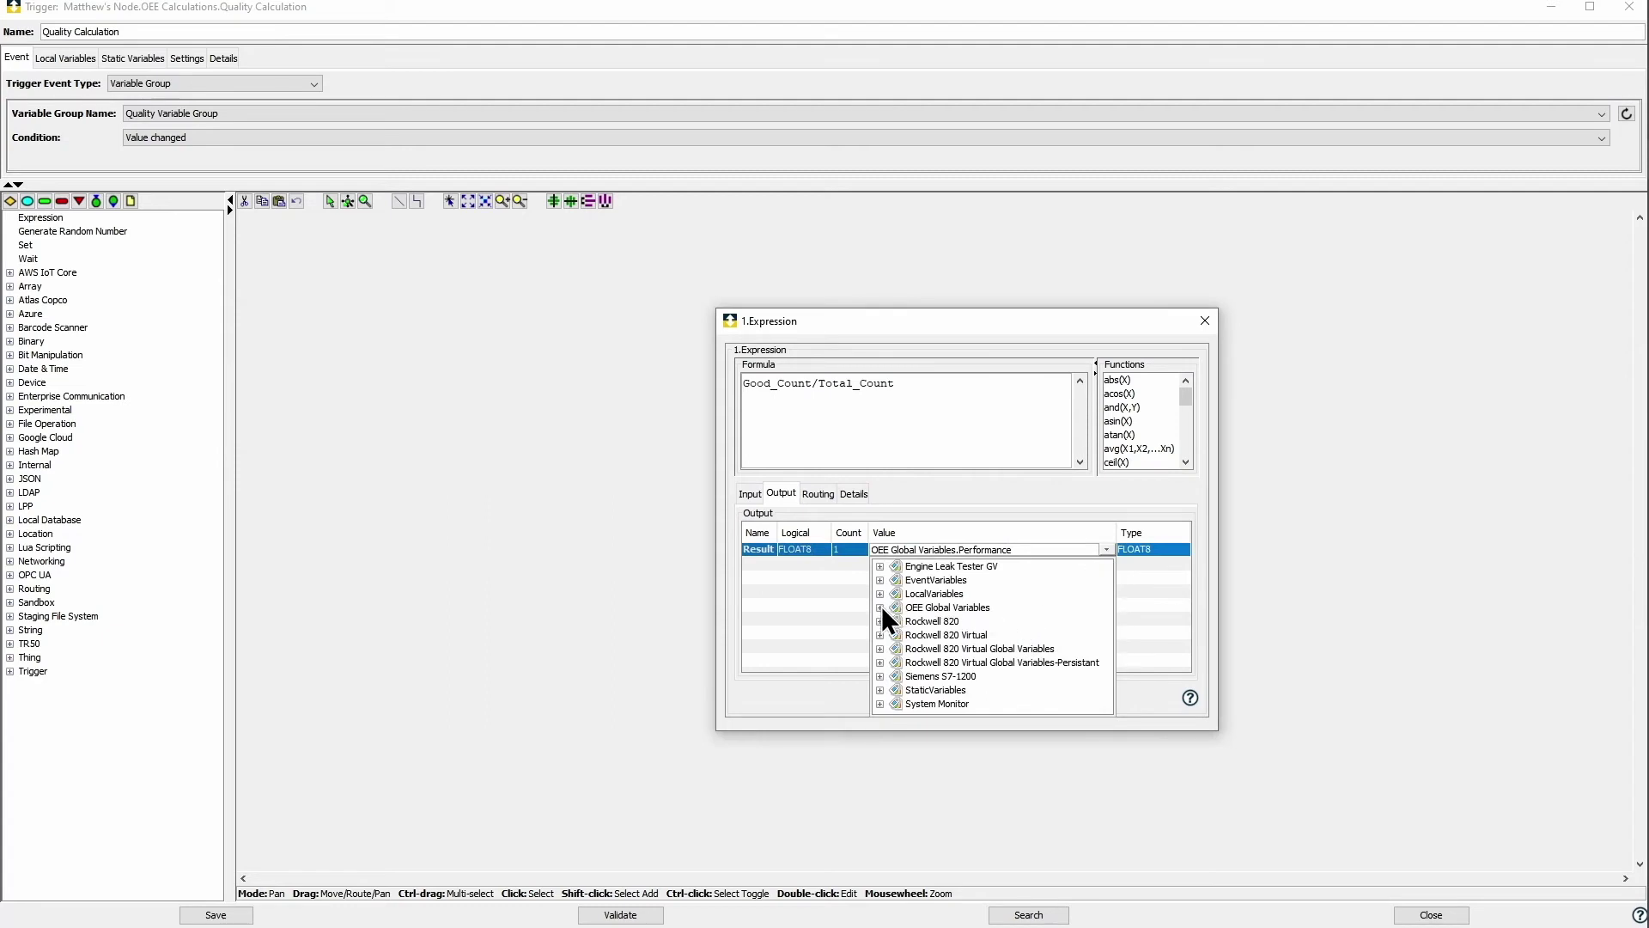
{"action": "left_click", "coordinate": [880, 607]}
{"action": "left_click", "coordinate": [952, 718]}
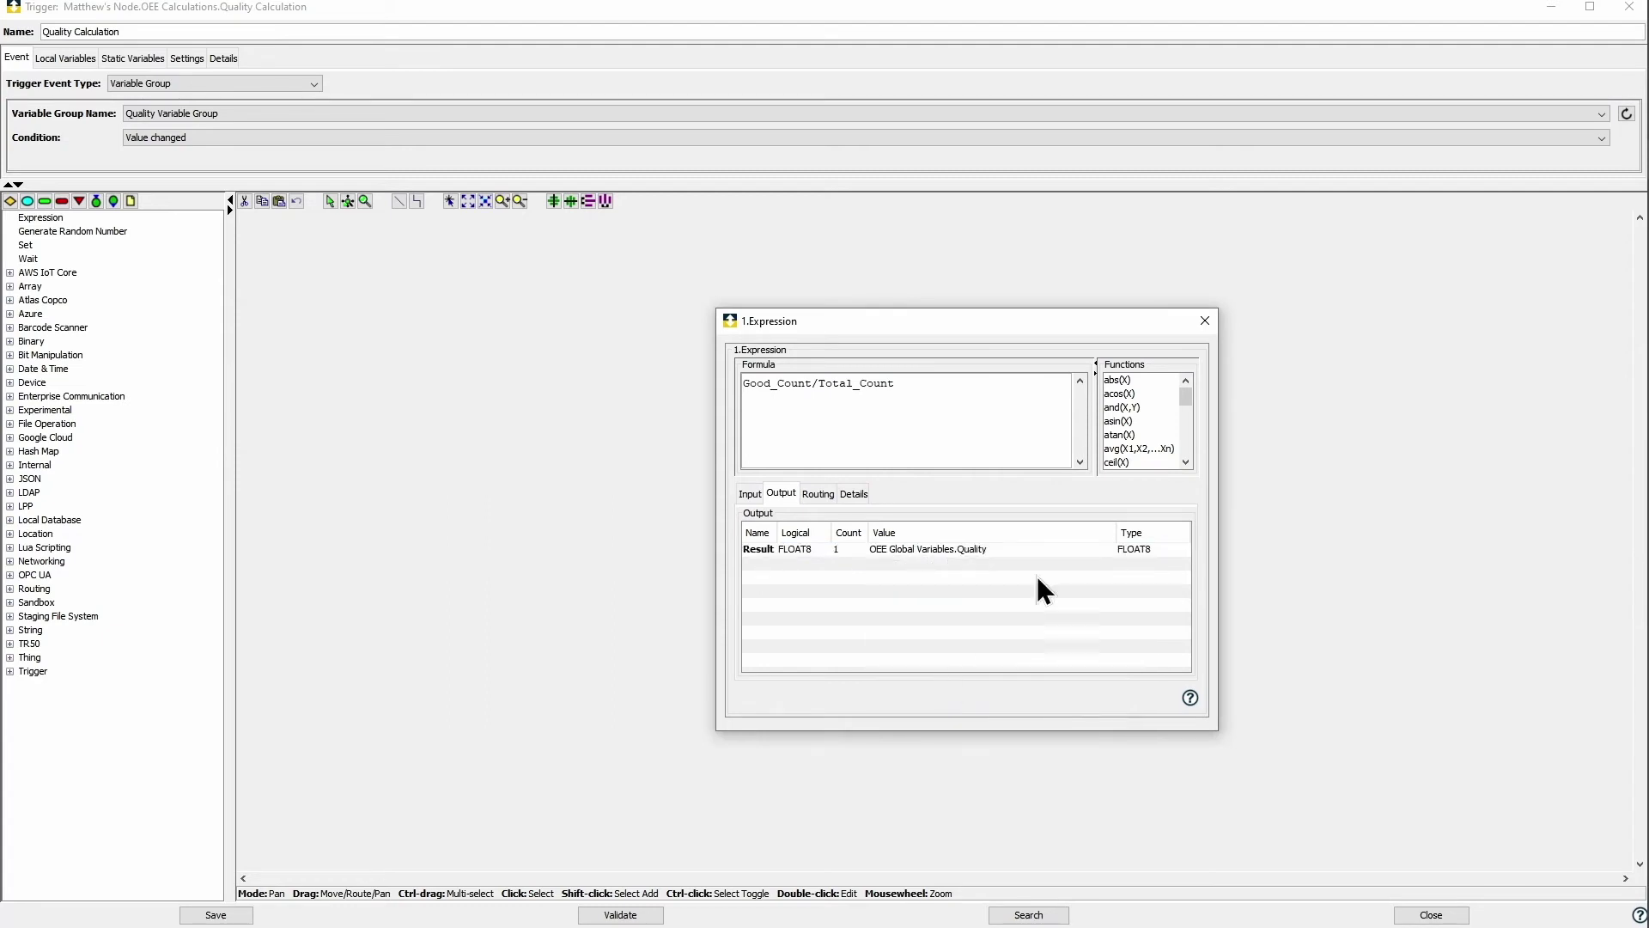
{"action": "left_click", "coordinate": [1203, 322]}
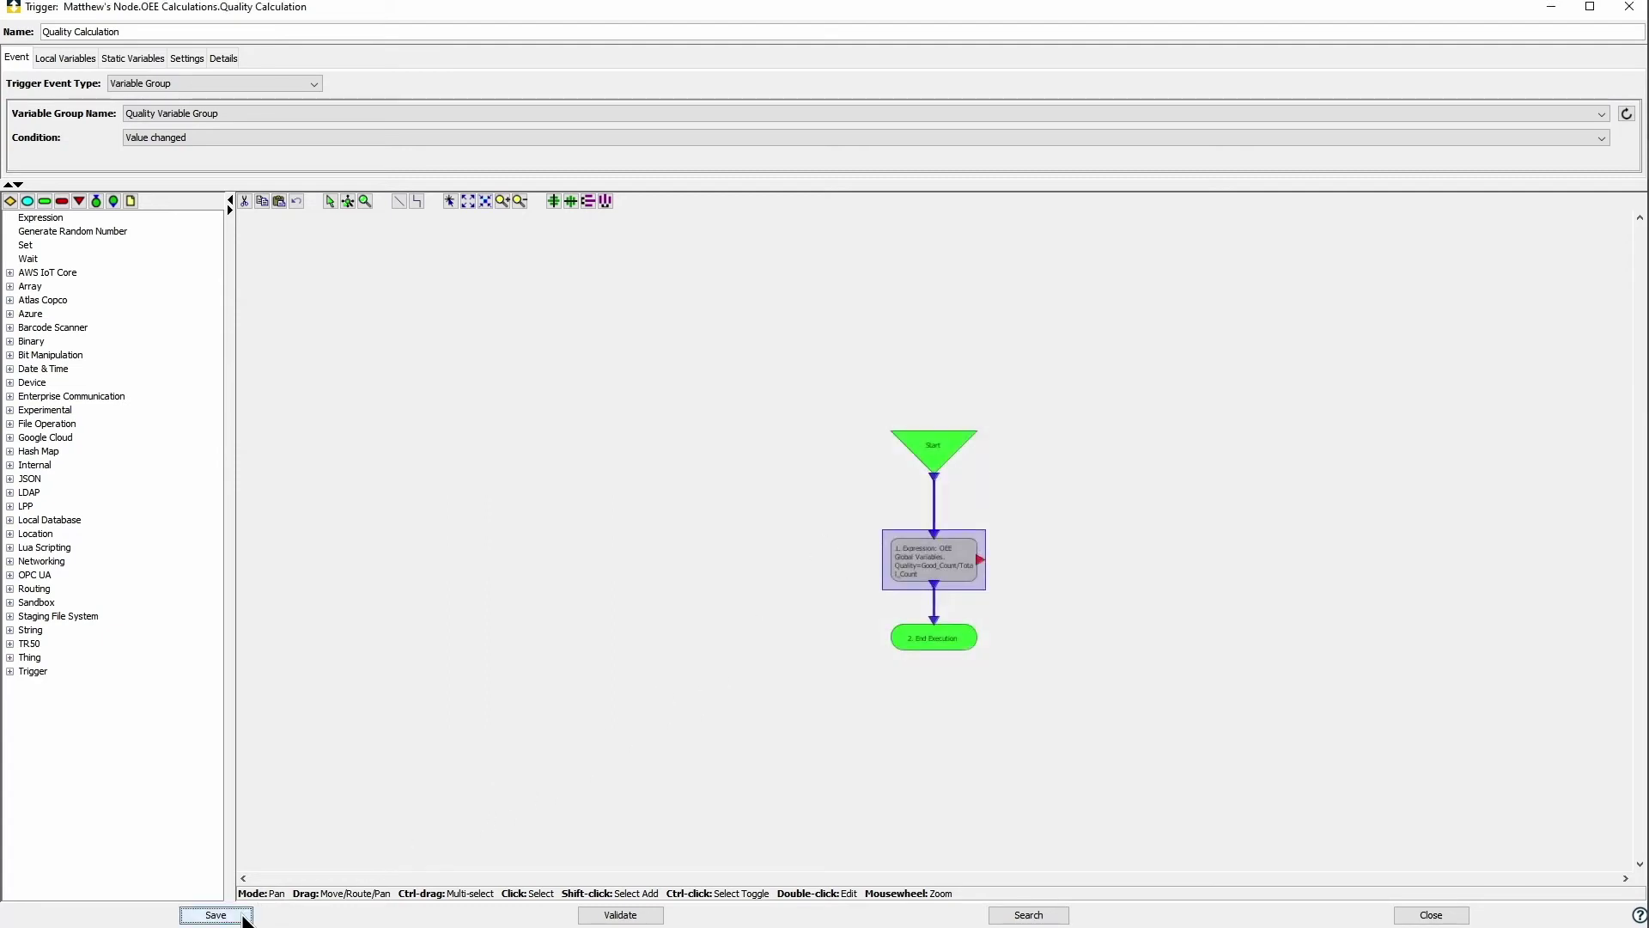
{"action": "left_click", "coordinate": [894, 499]}
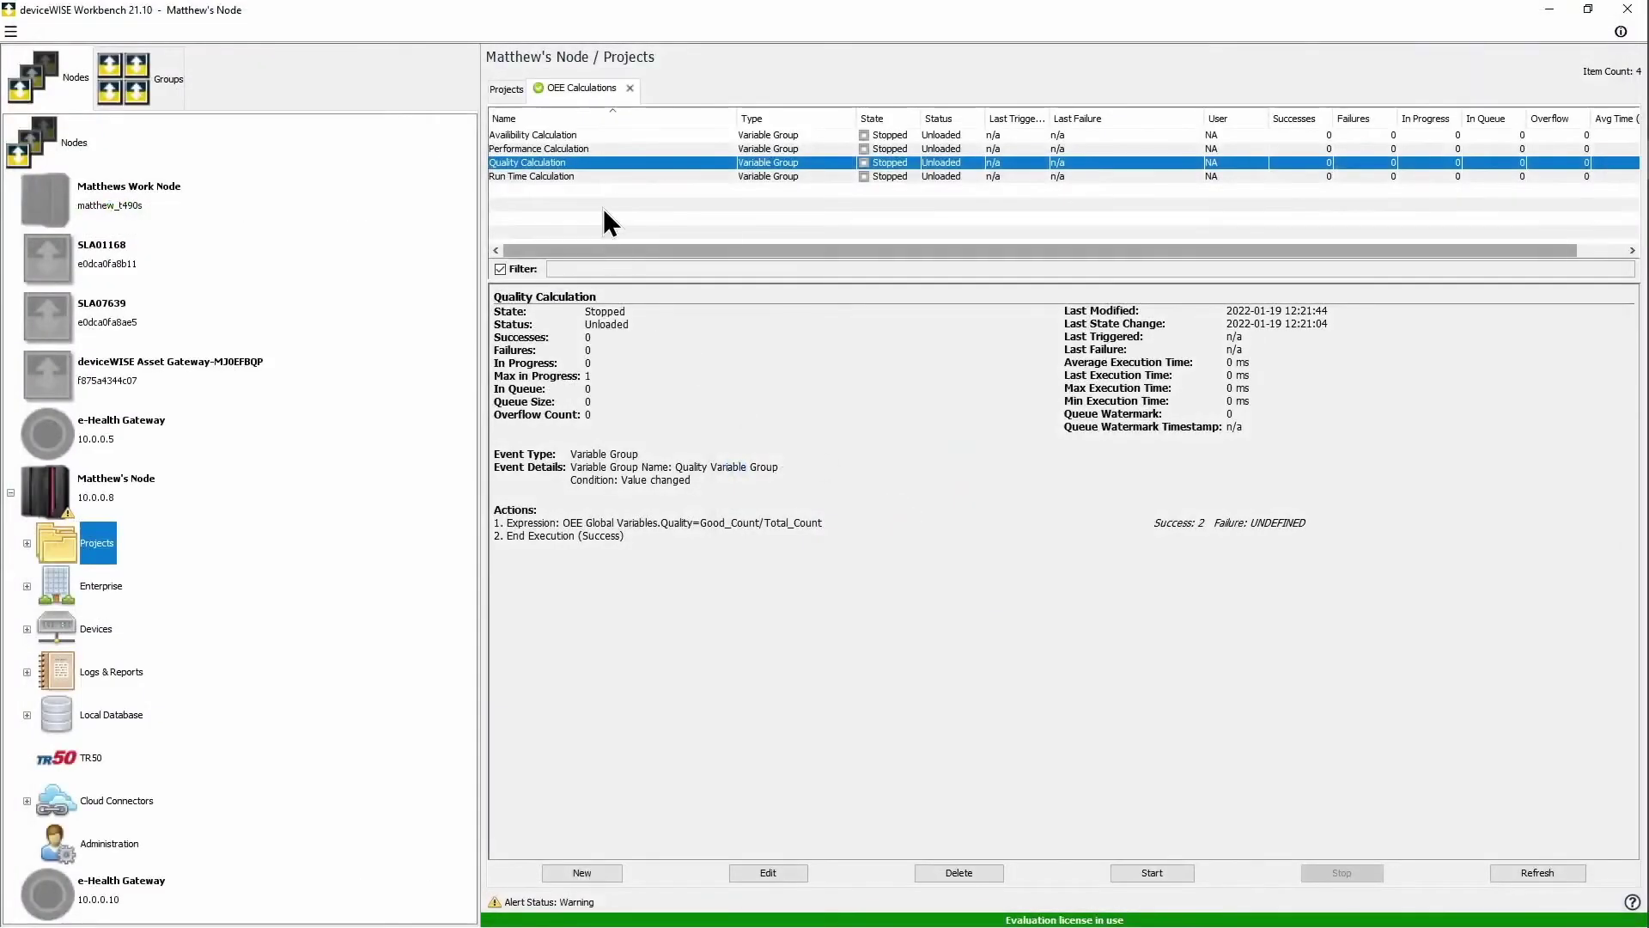
Step: Duplicate the Quality Calculation trigger as 'OEE Calculation'
{"action": "right_click", "coordinate": [595, 163]}
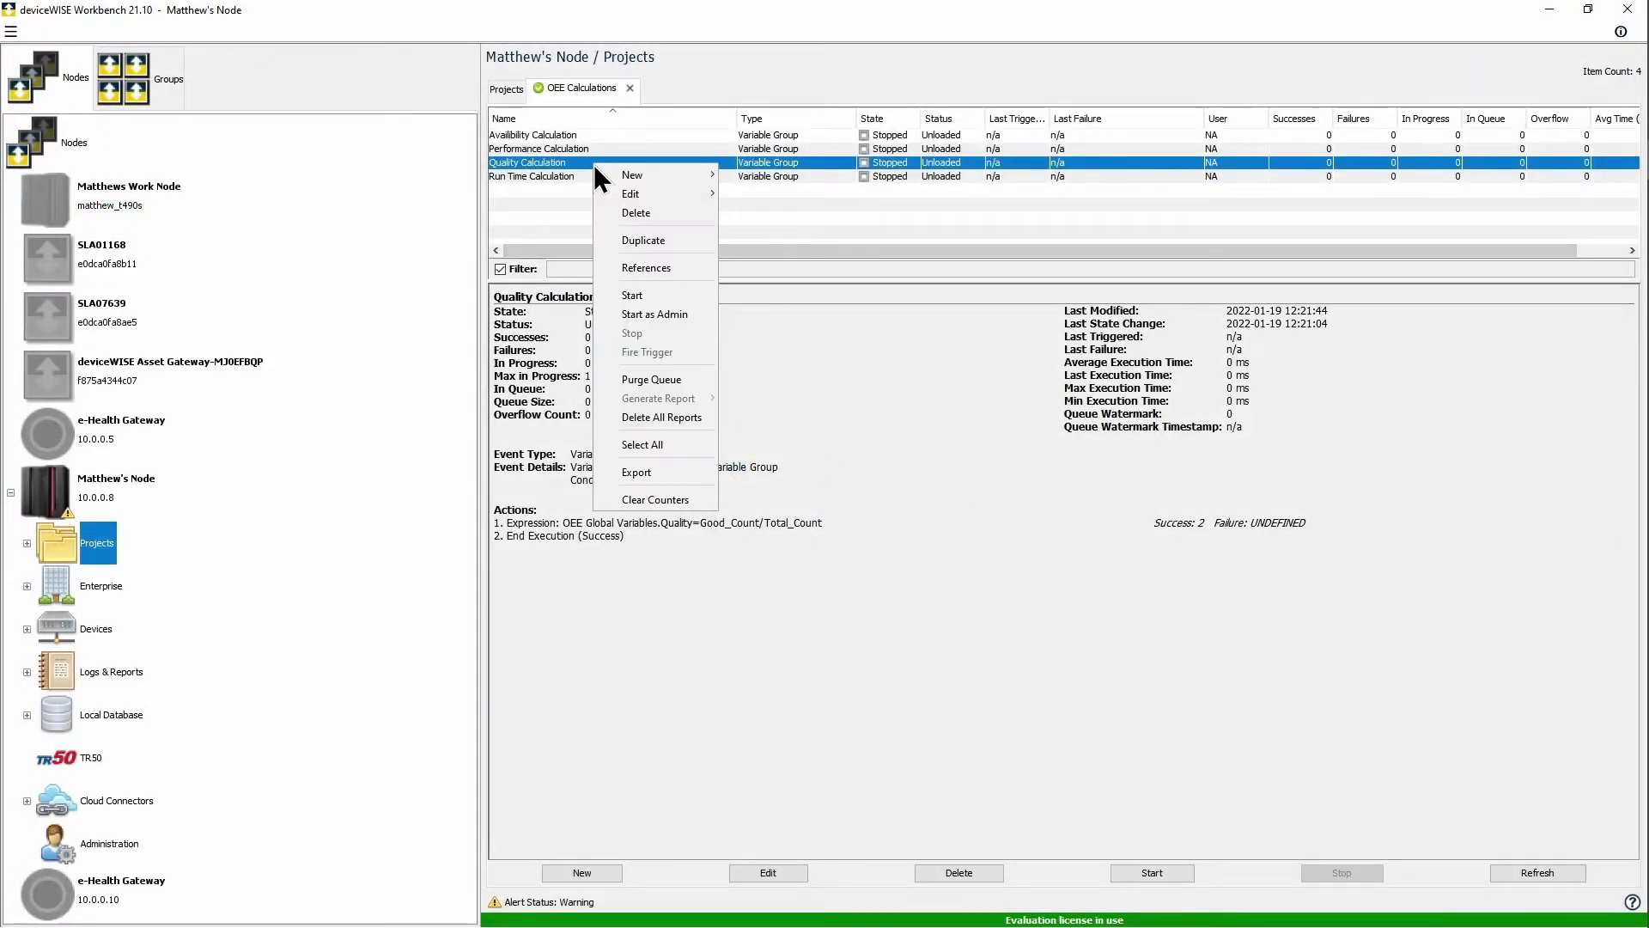
{"action": "left_click", "coordinate": [630, 240]}
{"action": "double_click", "coordinate": [1052, 504]}
{"action": "type", "text": "OEE Calculation"}
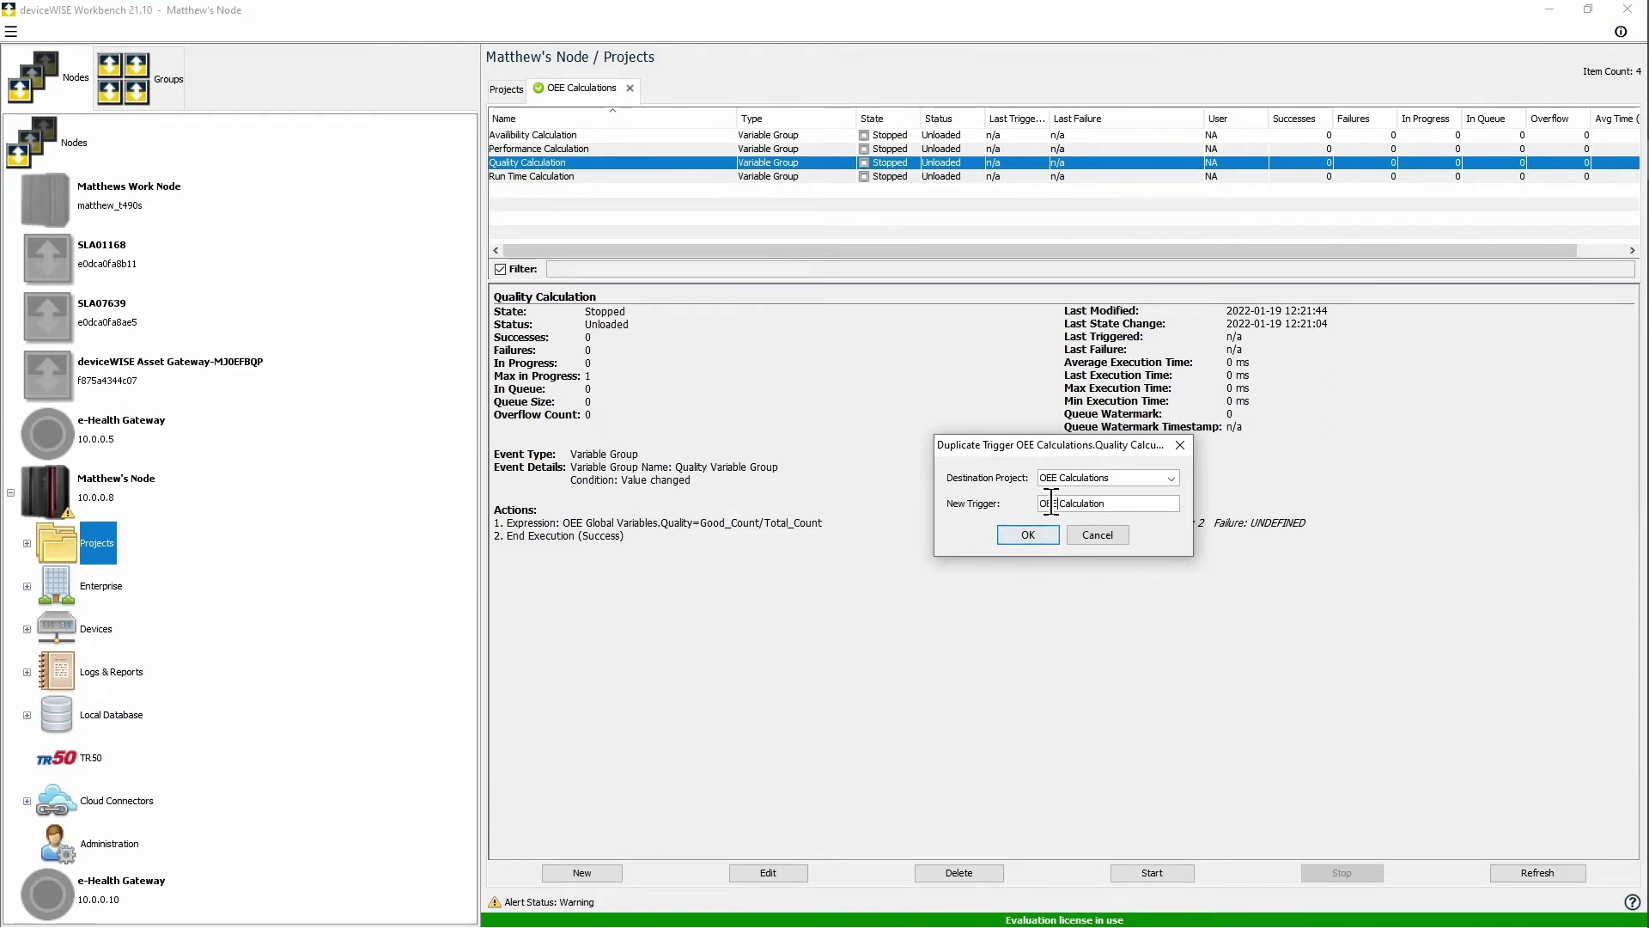
{"action": "left_click", "coordinate": [1028, 535]}
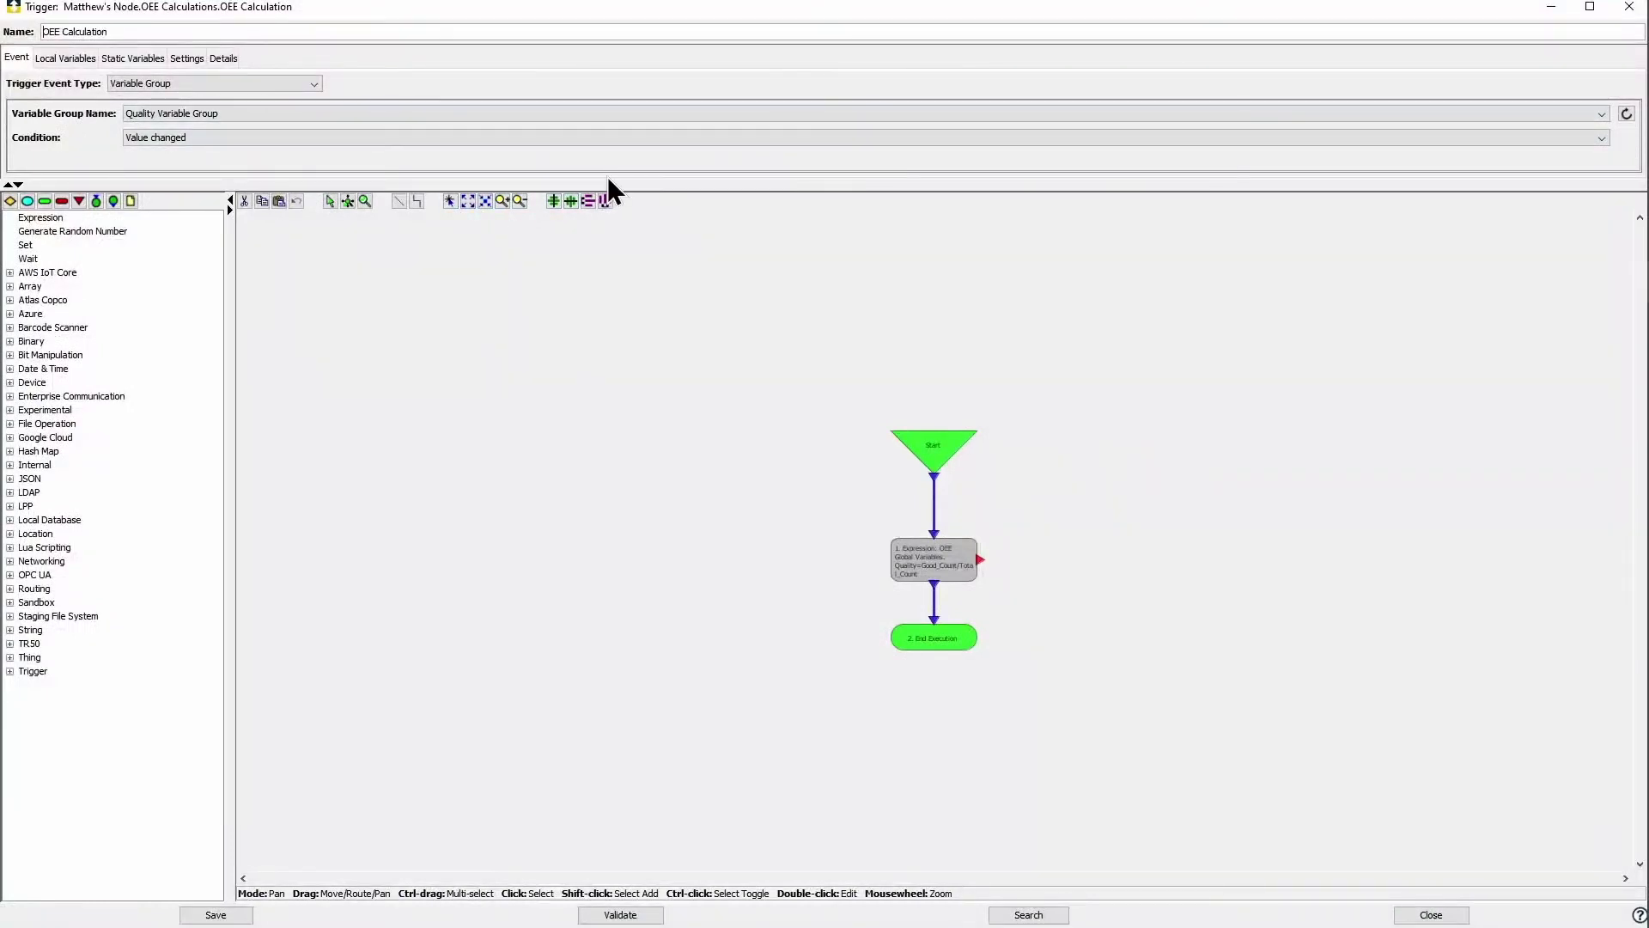
Step: Set the OEE Calculation trigger to fire on OEE Varibale Group changes
{"action": "left_click", "coordinate": [358, 113]}
{"action": "scroll", "coordinate": [295, 148], "scroll_direction": "up", "scroll_amount": 1}
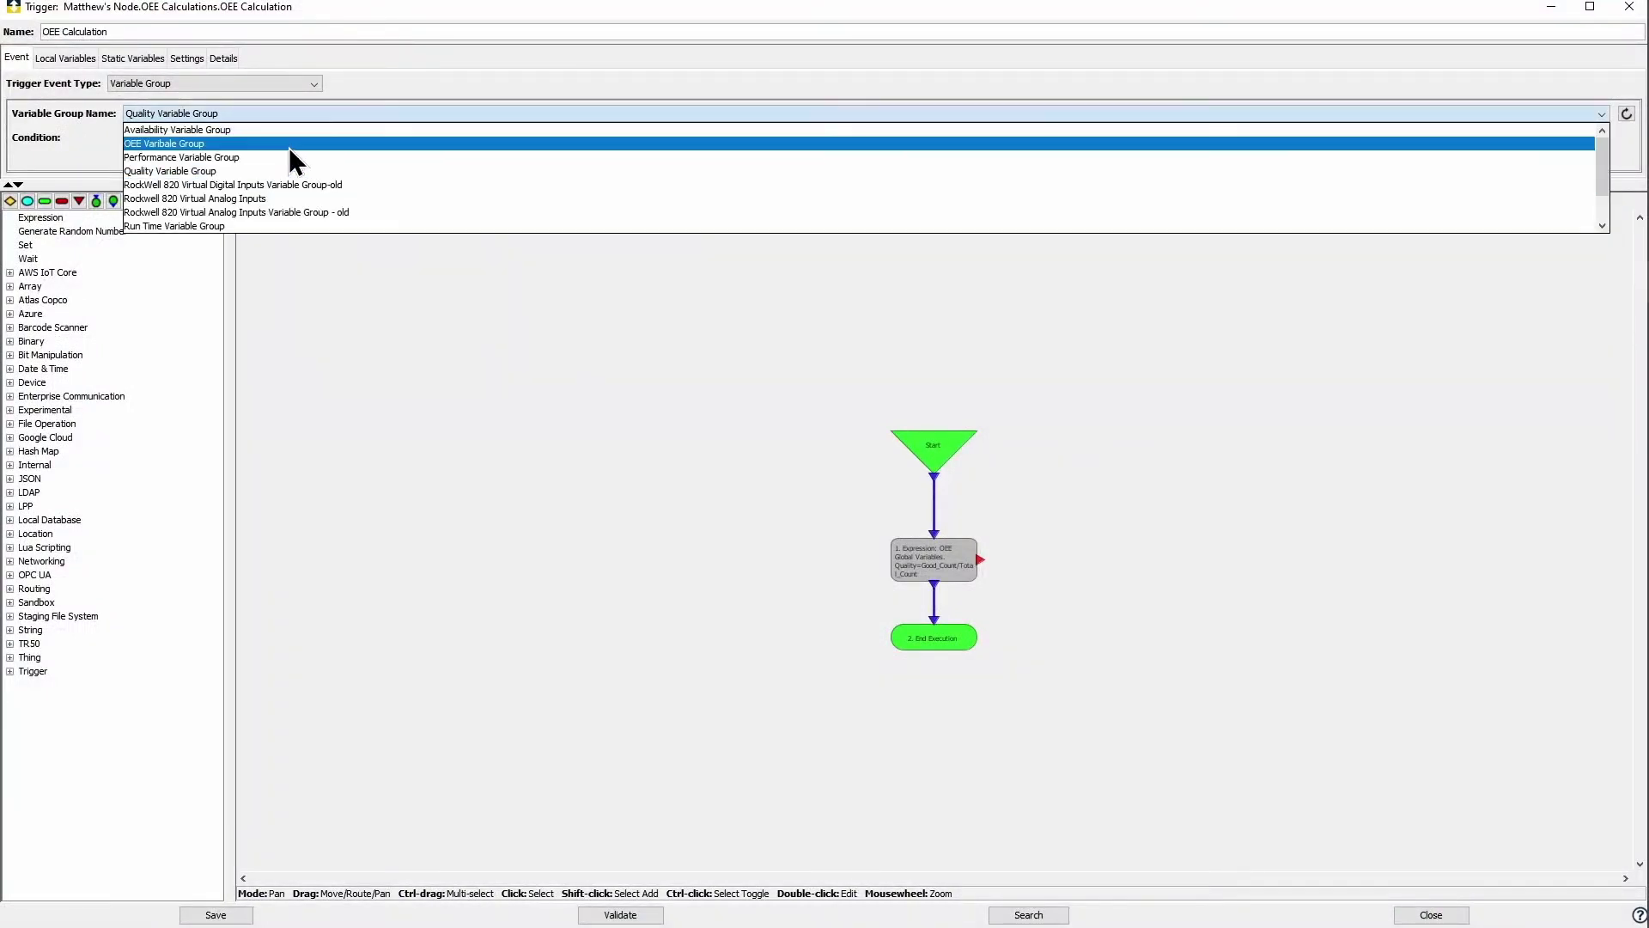
{"action": "left_click", "coordinate": [275, 146]}
{"action": "double_click", "coordinate": [921, 567]}
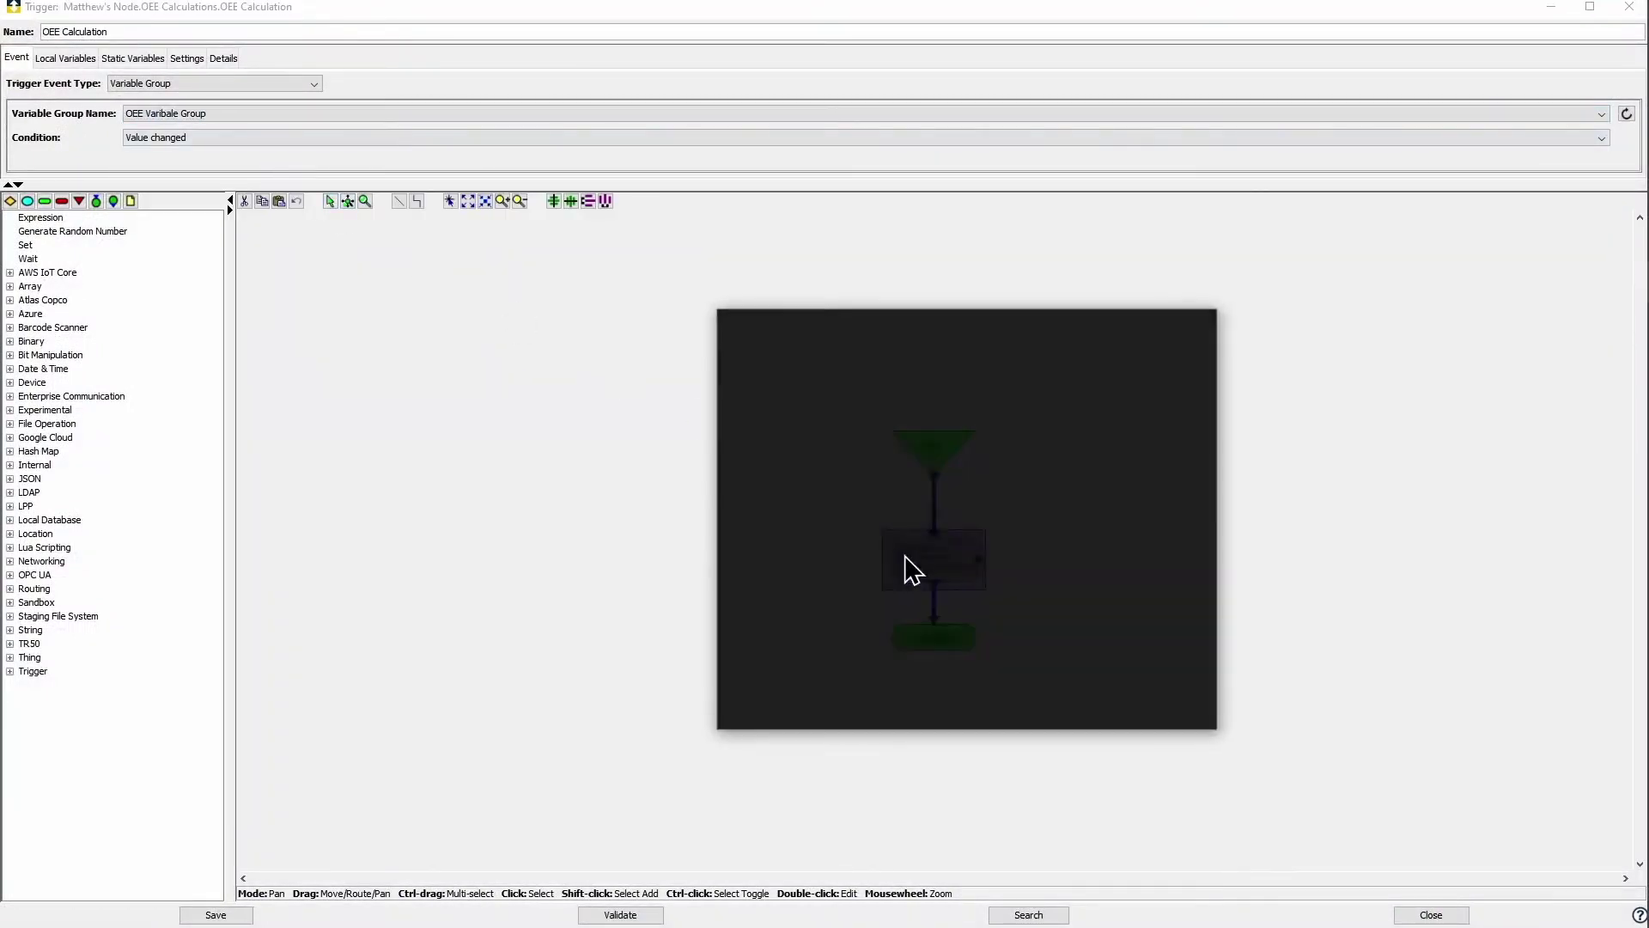
Step: Replace the formula with Availability * Performance * Quality
{"action": "left_click", "coordinate": [909, 387]}
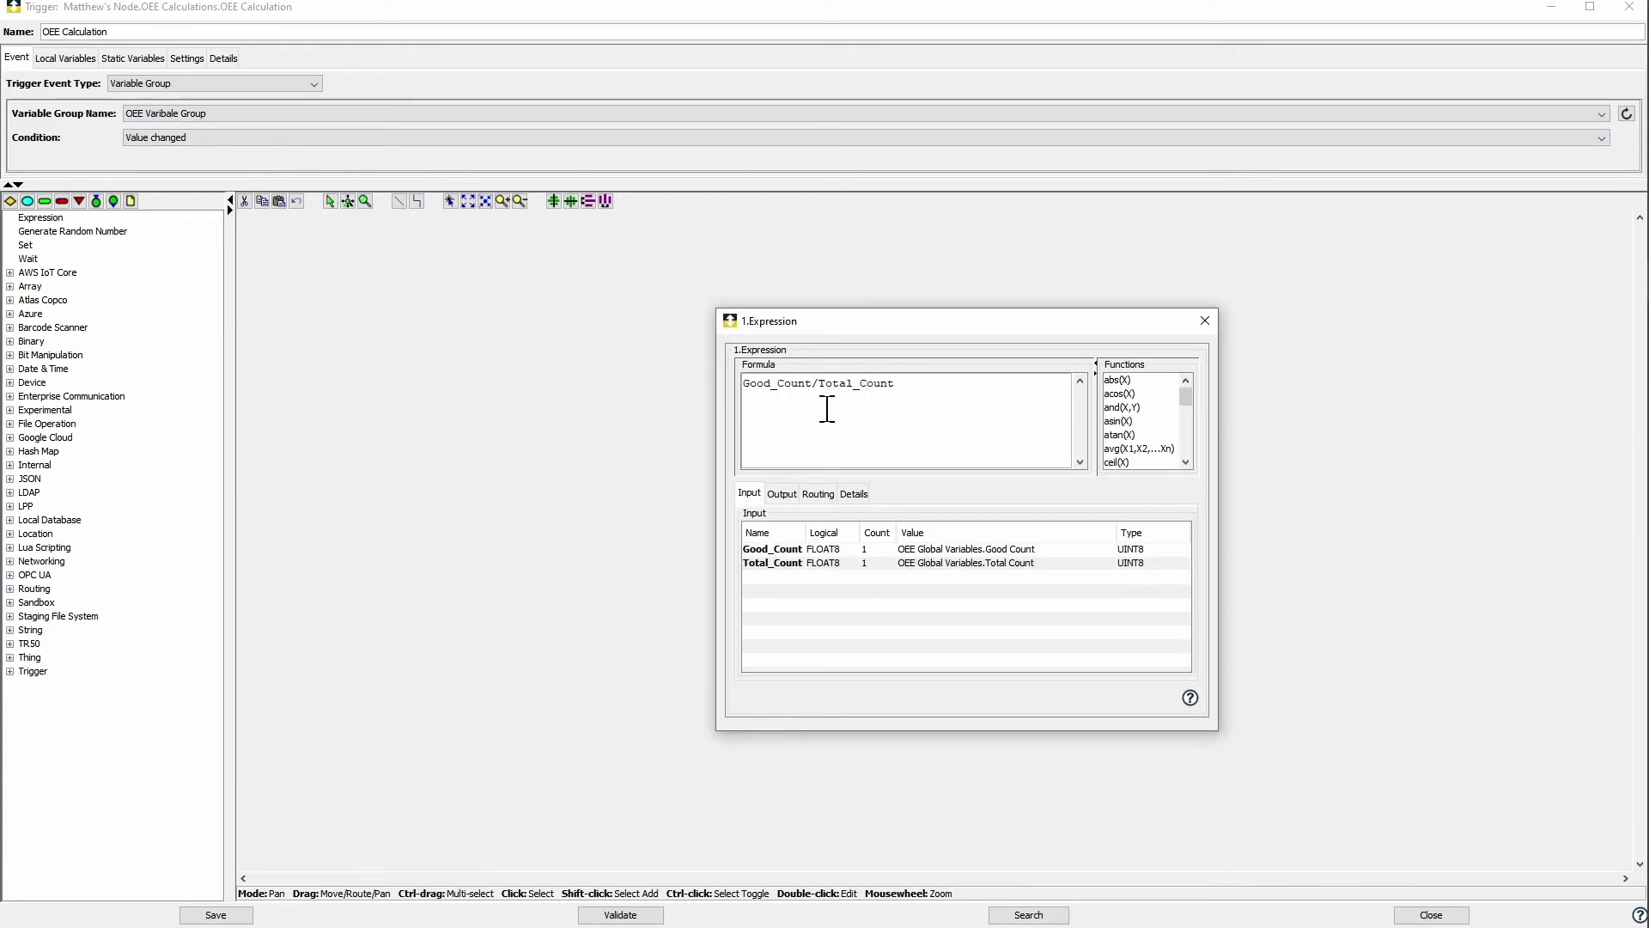
{"action": "left_click_drag", "start_coordinate": [931, 387], "coordinate": [739, 389]}
{"action": "key", "text": "BackSpace"}
{"action": "type", "text": "Availab"}
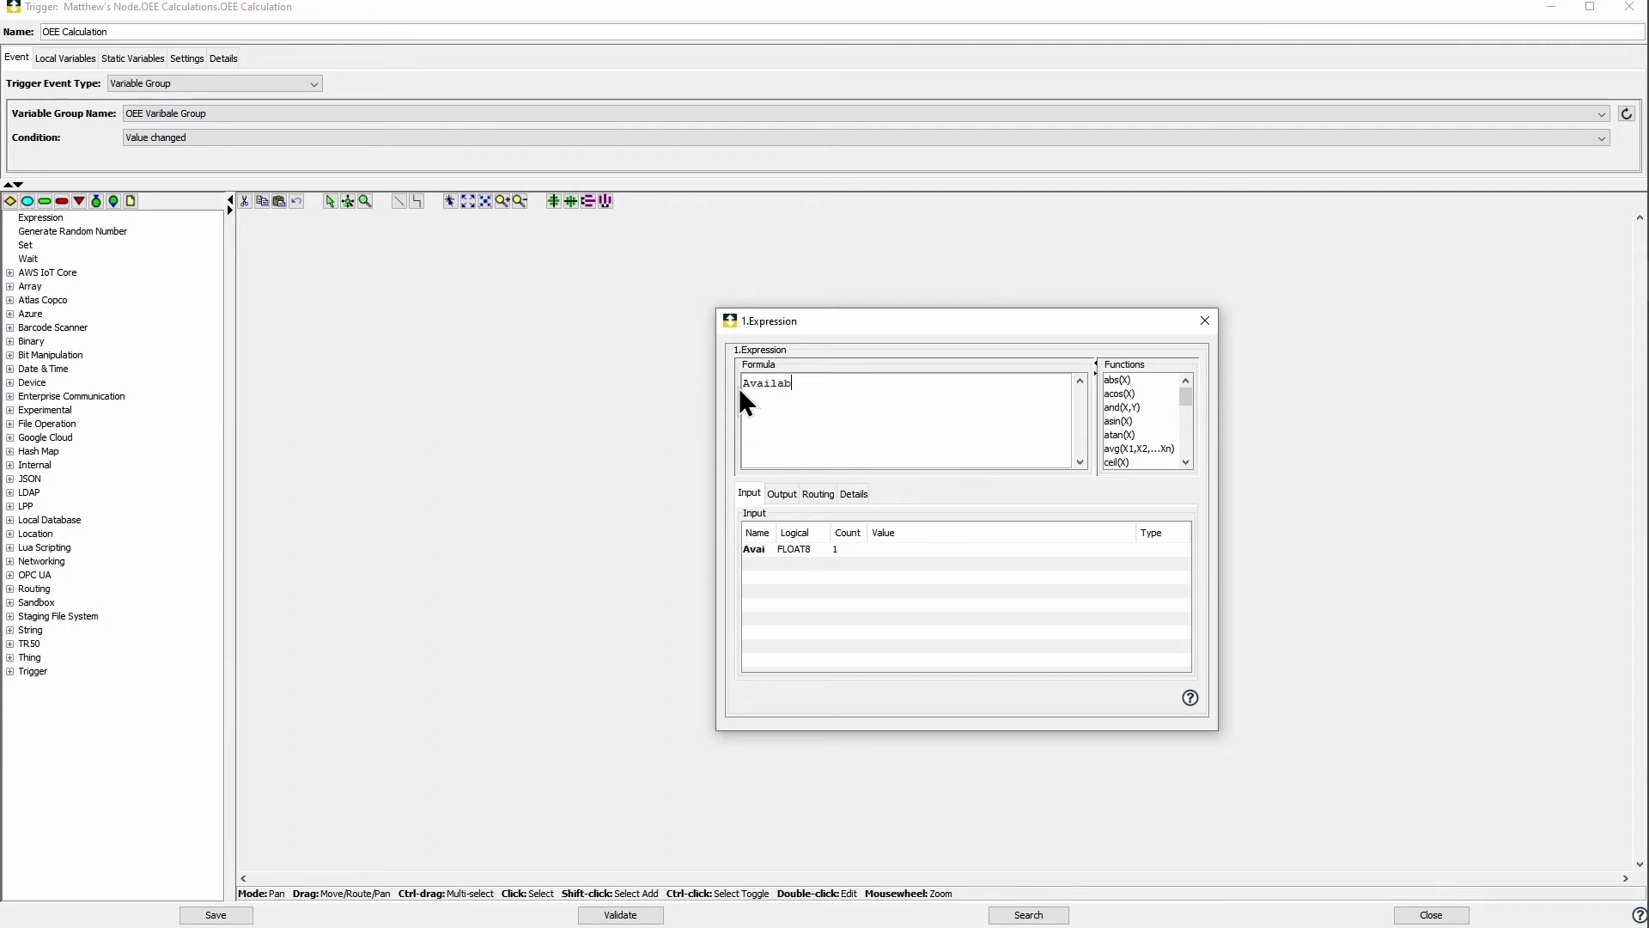
{"action": "type", "text": "ility * Performanc"}
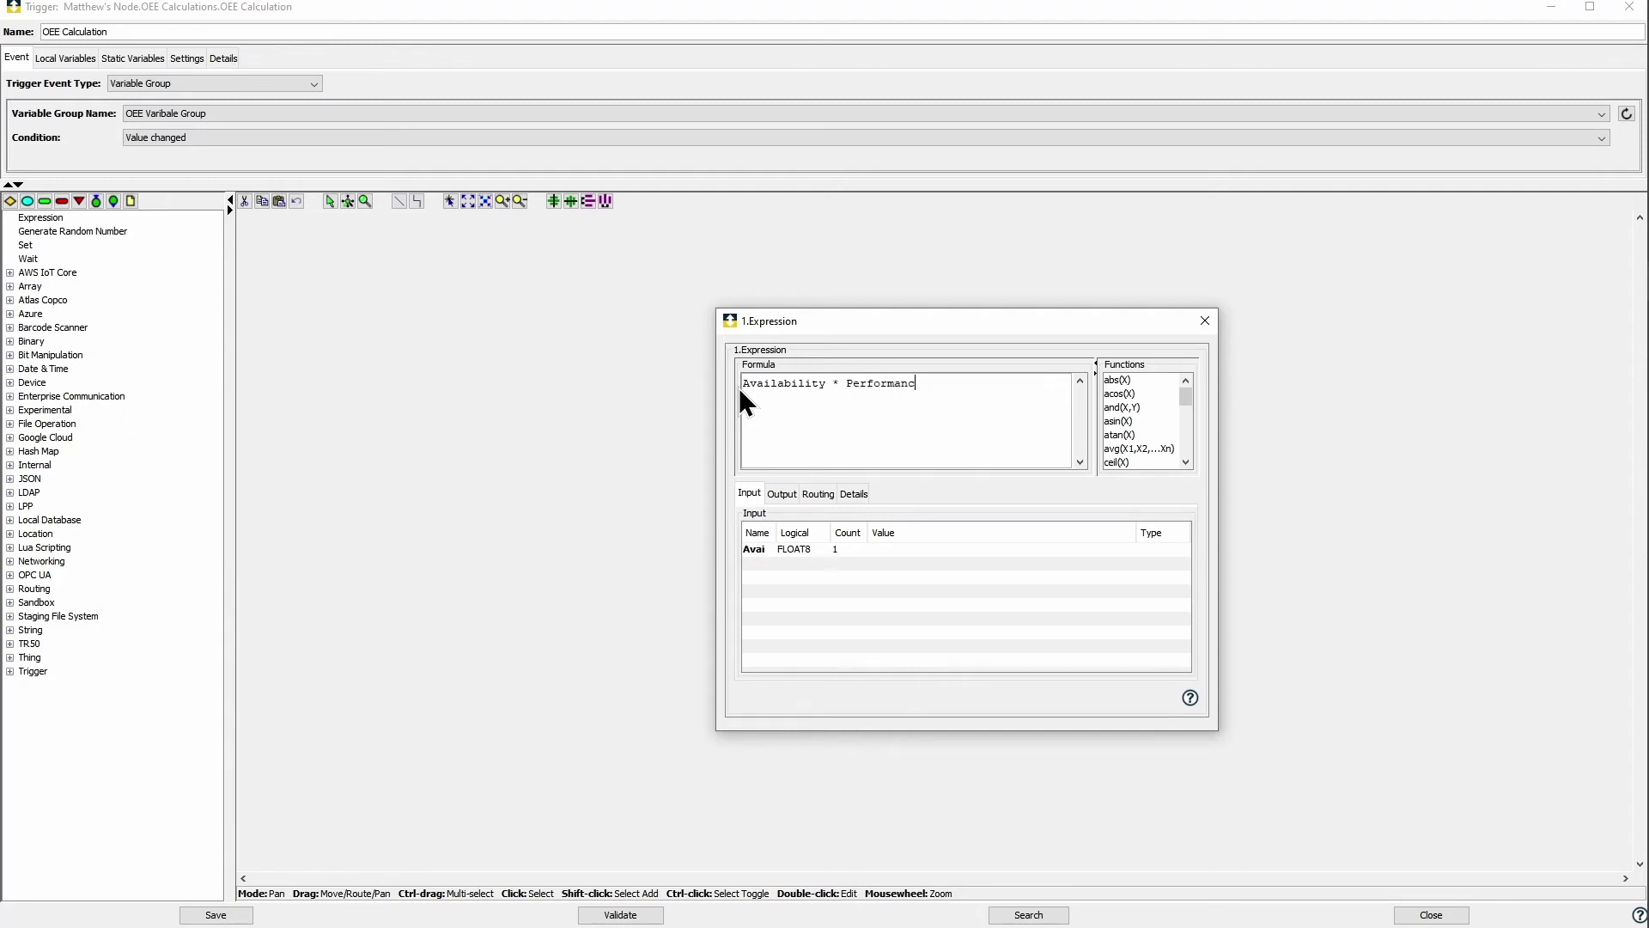
{"action": "type", "text": "e * Quality"}
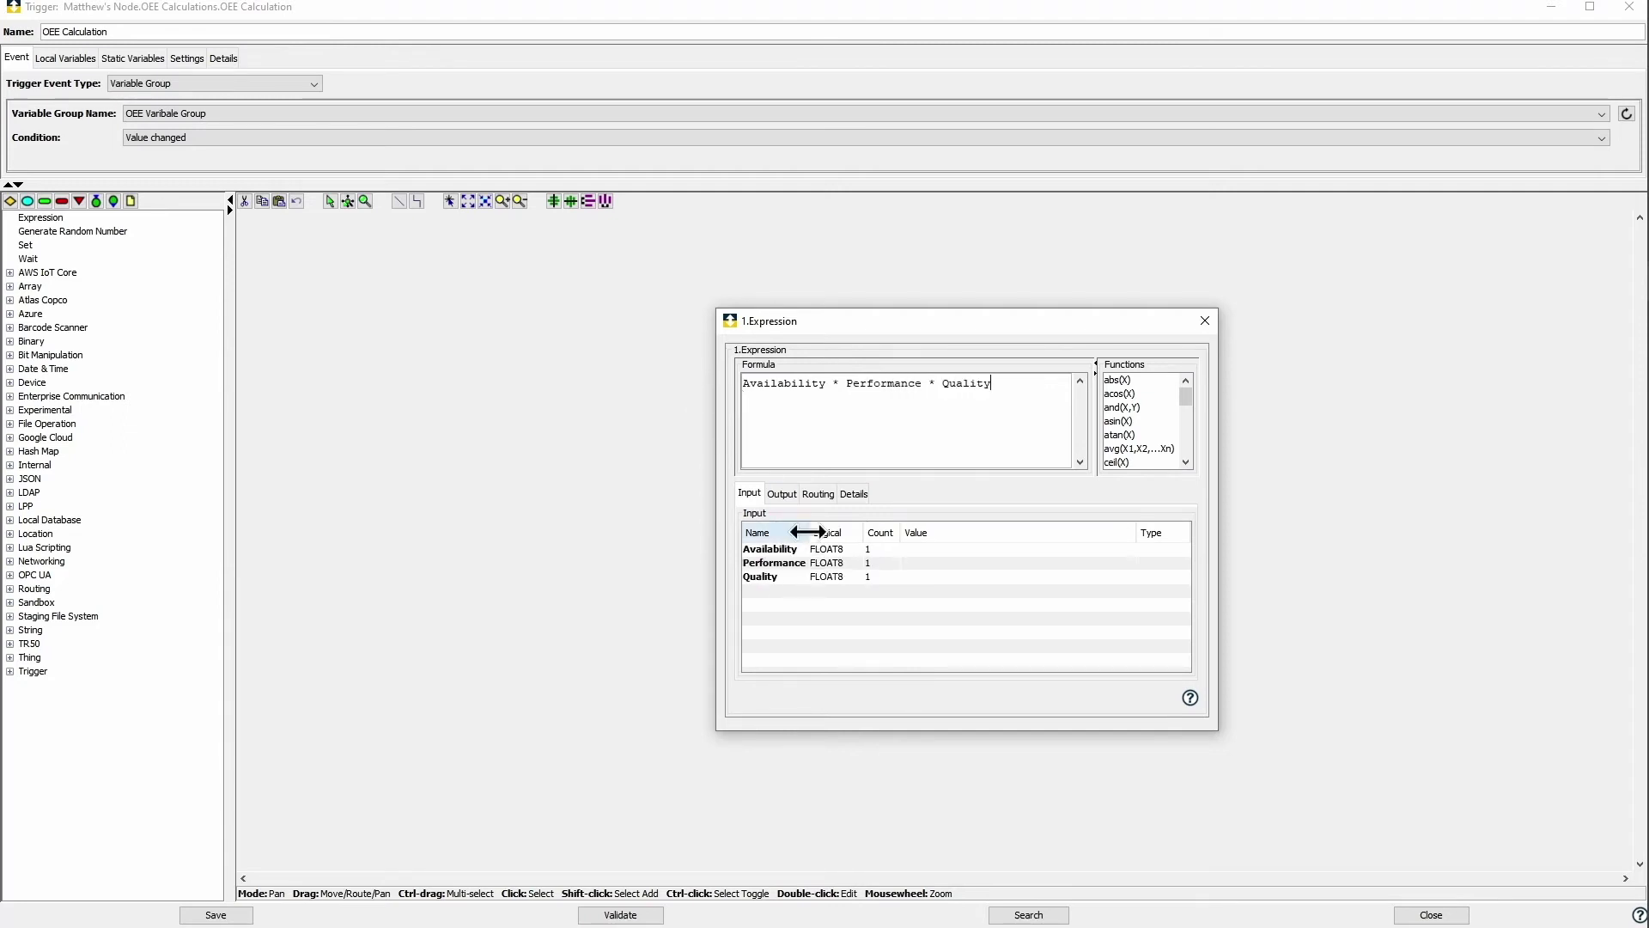
Step: Bind the Availability, Performance and Quality inputs to their OEE Global Variables counterparts
{"action": "left_click", "coordinate": [1125, 550]}
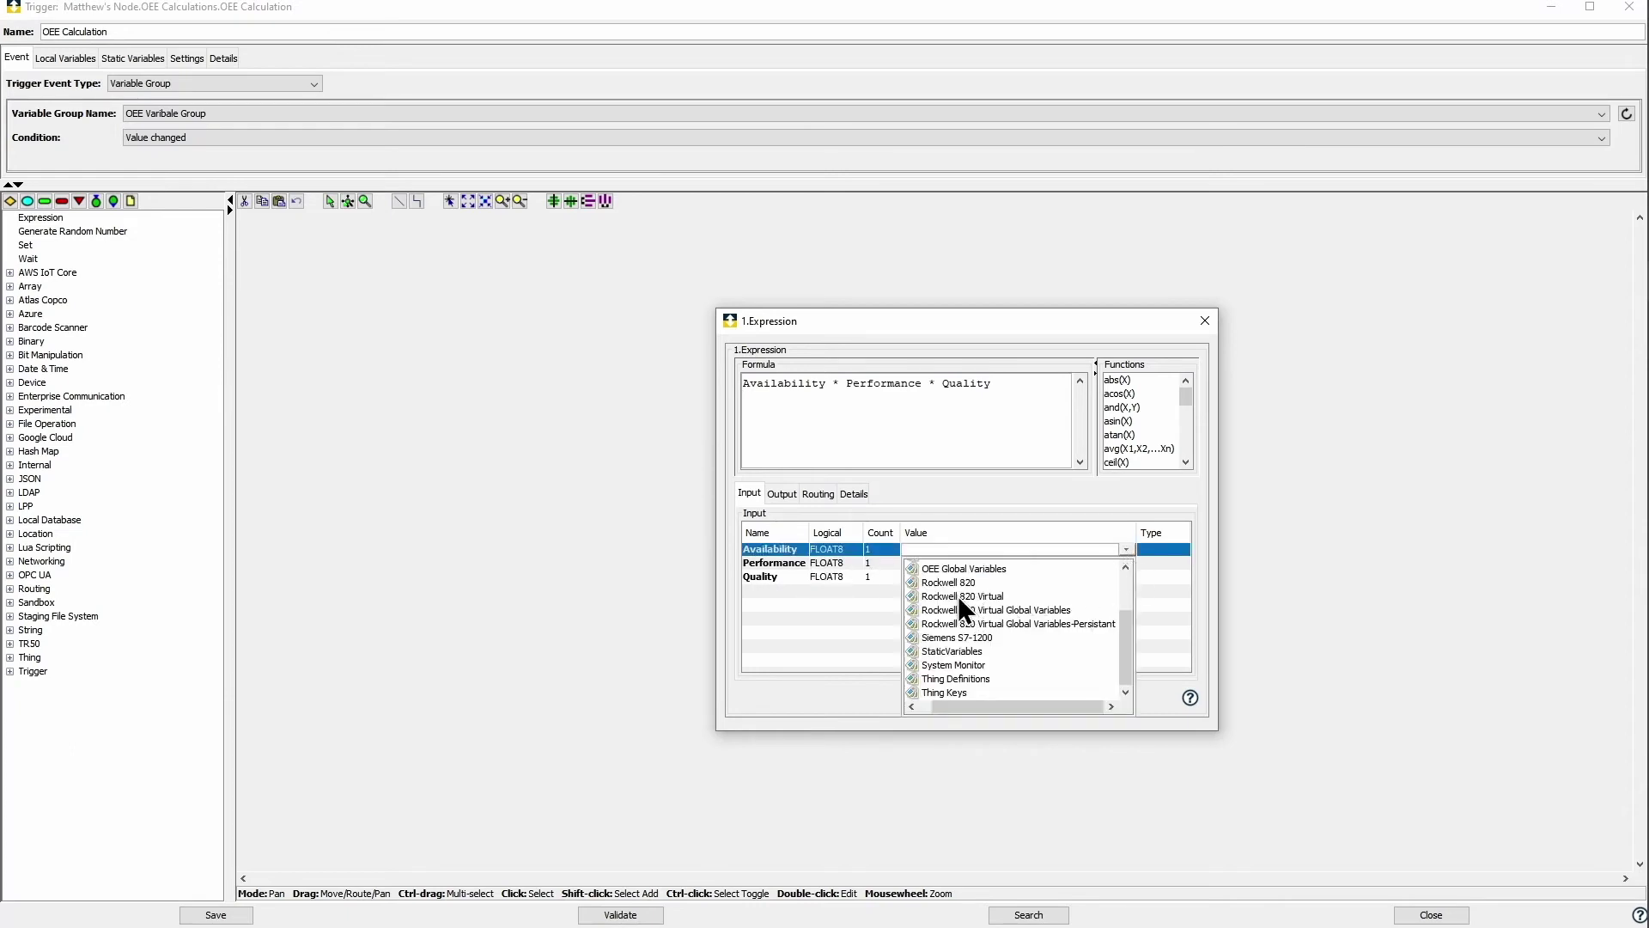
{"action": "scroll", "coordinate": [954, 597], "scroll_direction": "up", "scroll_amount": 1}
{"action": "left_click", "coordinate": [914, 607]}
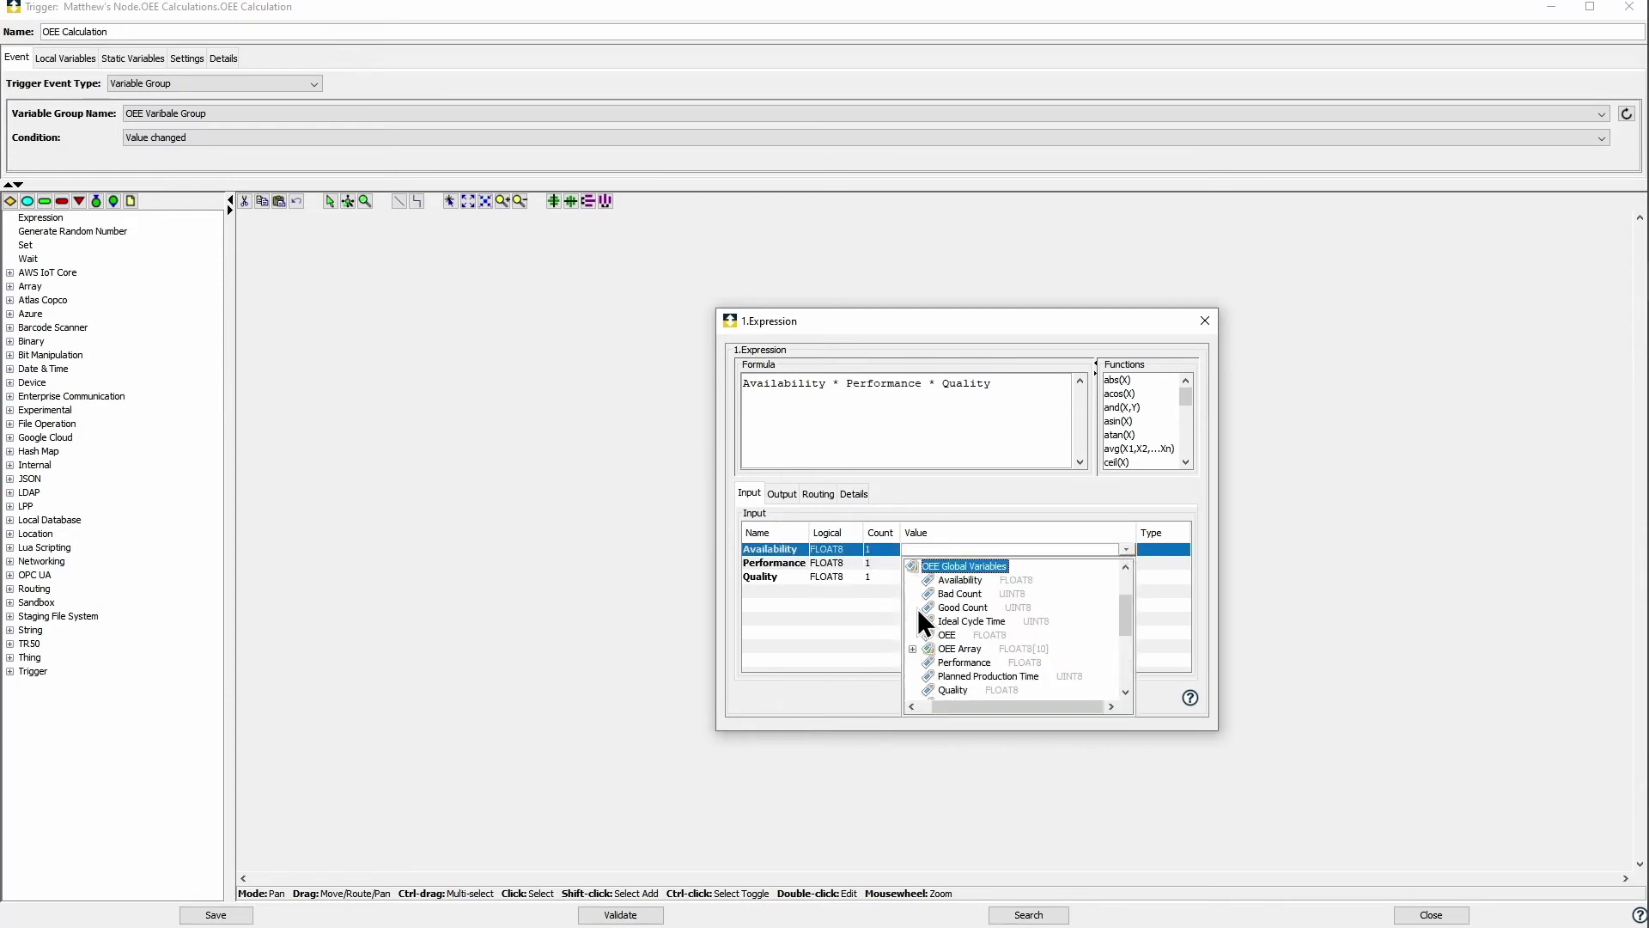
{"action": "scroll", "coordinate": [974, 586], "scroll_direction": "up", "scroll_amount": 1}
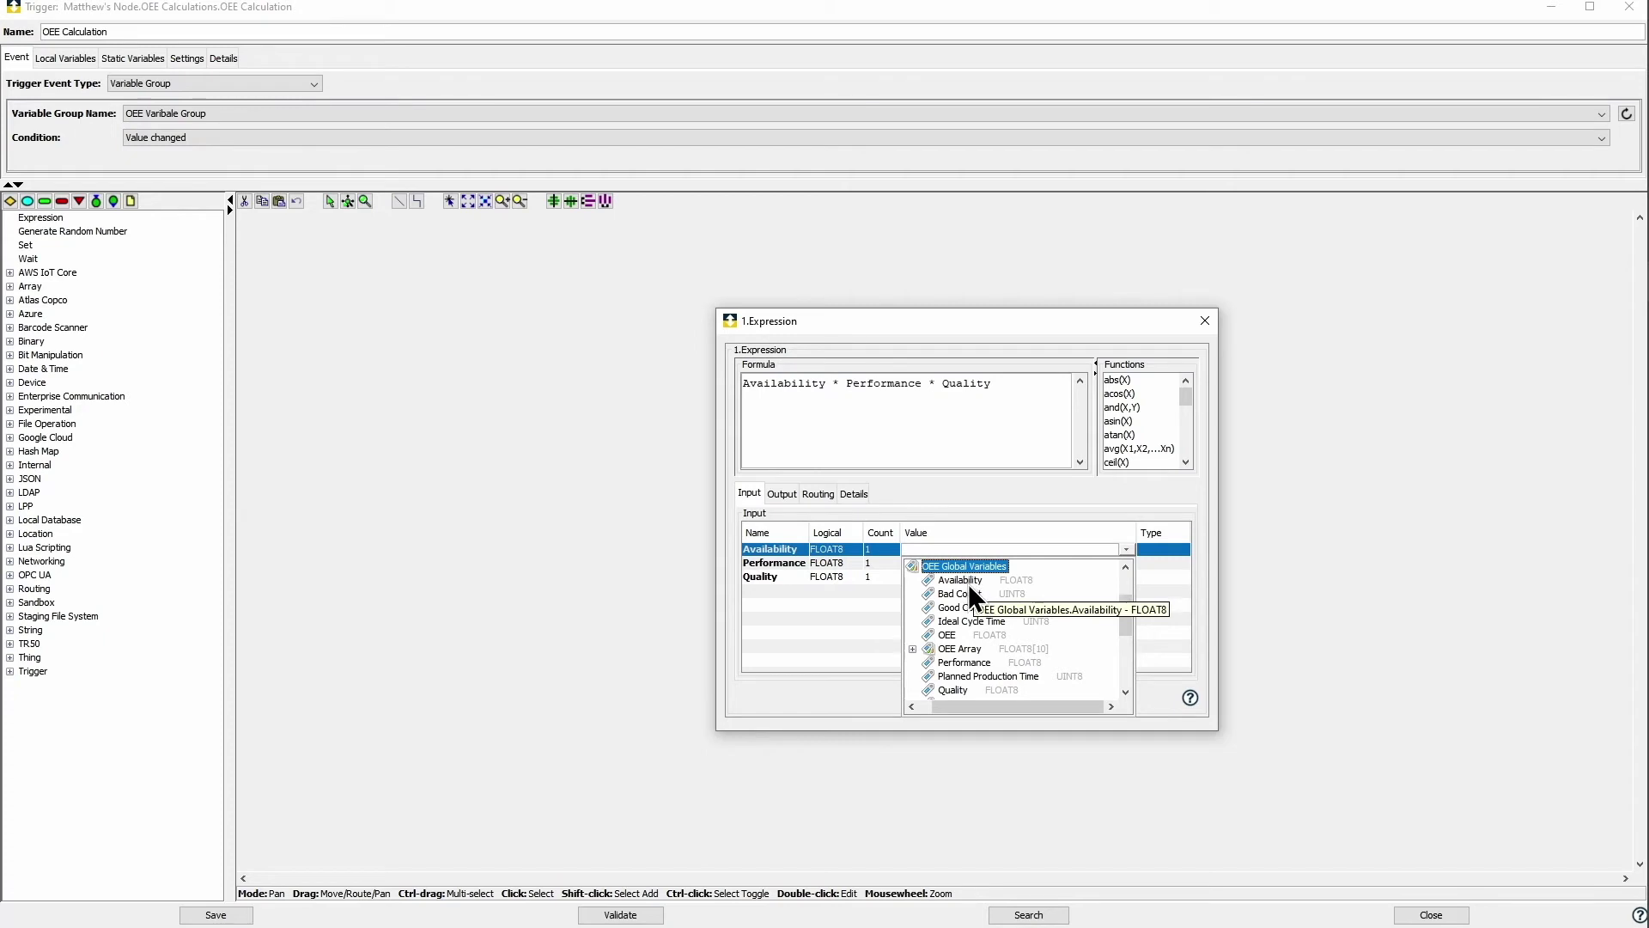
{"action": "left_click", "coordinate": [967, 584]}
{"action": "left_click", "coordinate": [1124, 564]}
{"action": "scroll", "coordinate": [983, 606], "scroll_direction": "down", "scroll_amount": 1}
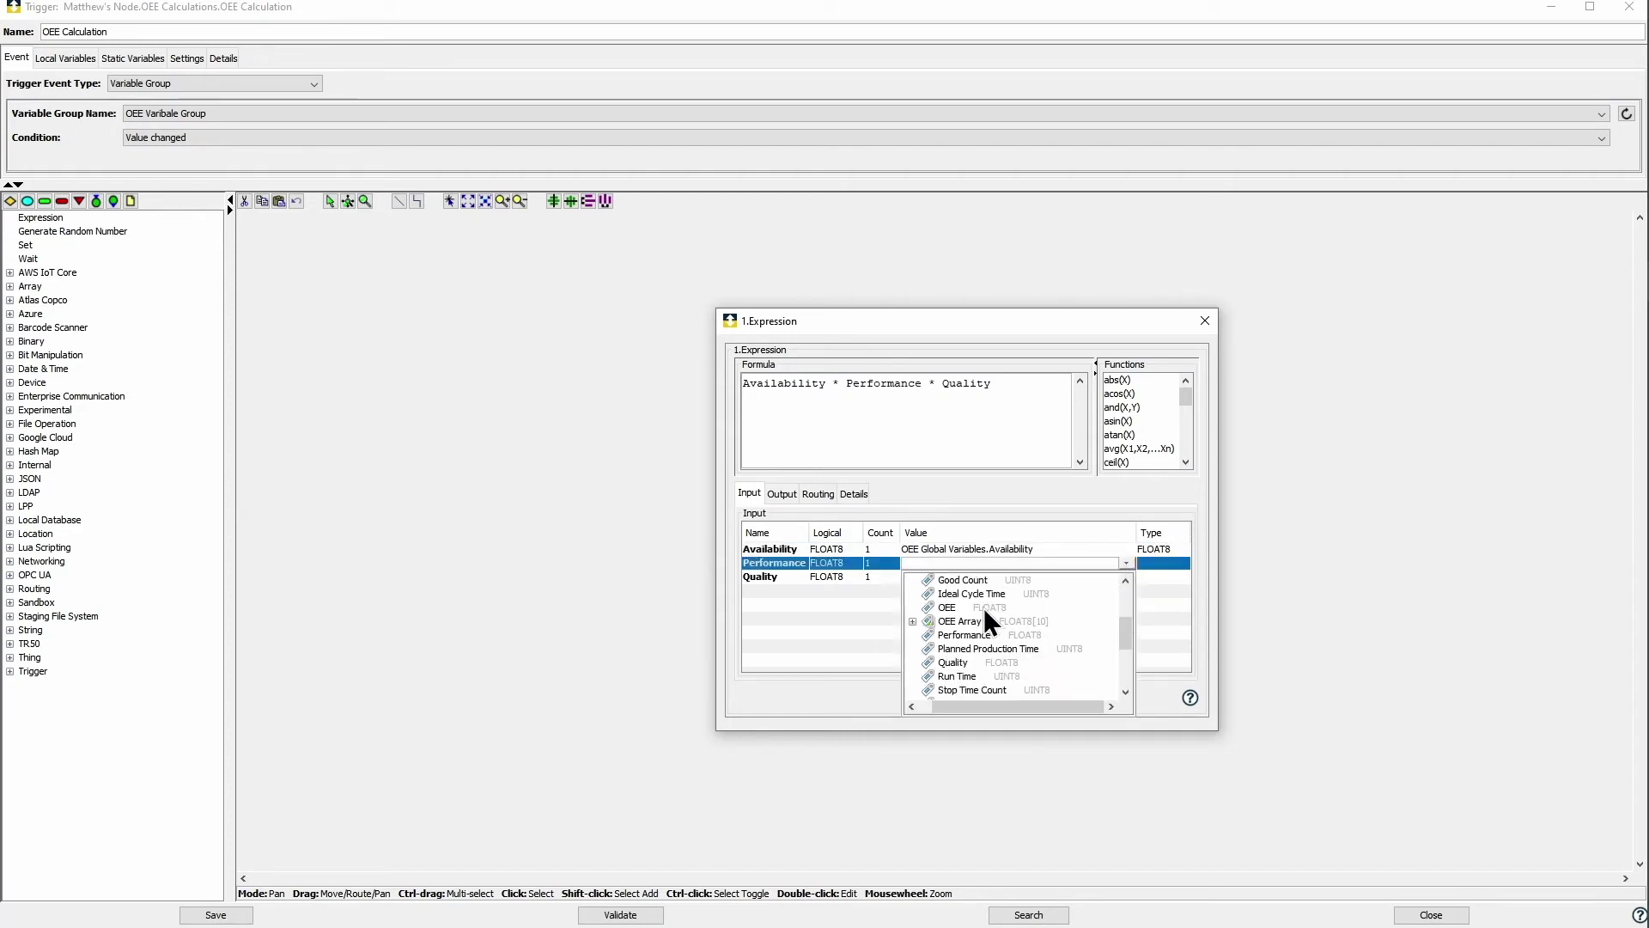
{"action": "left_click", "coordinate": [988, 637]}
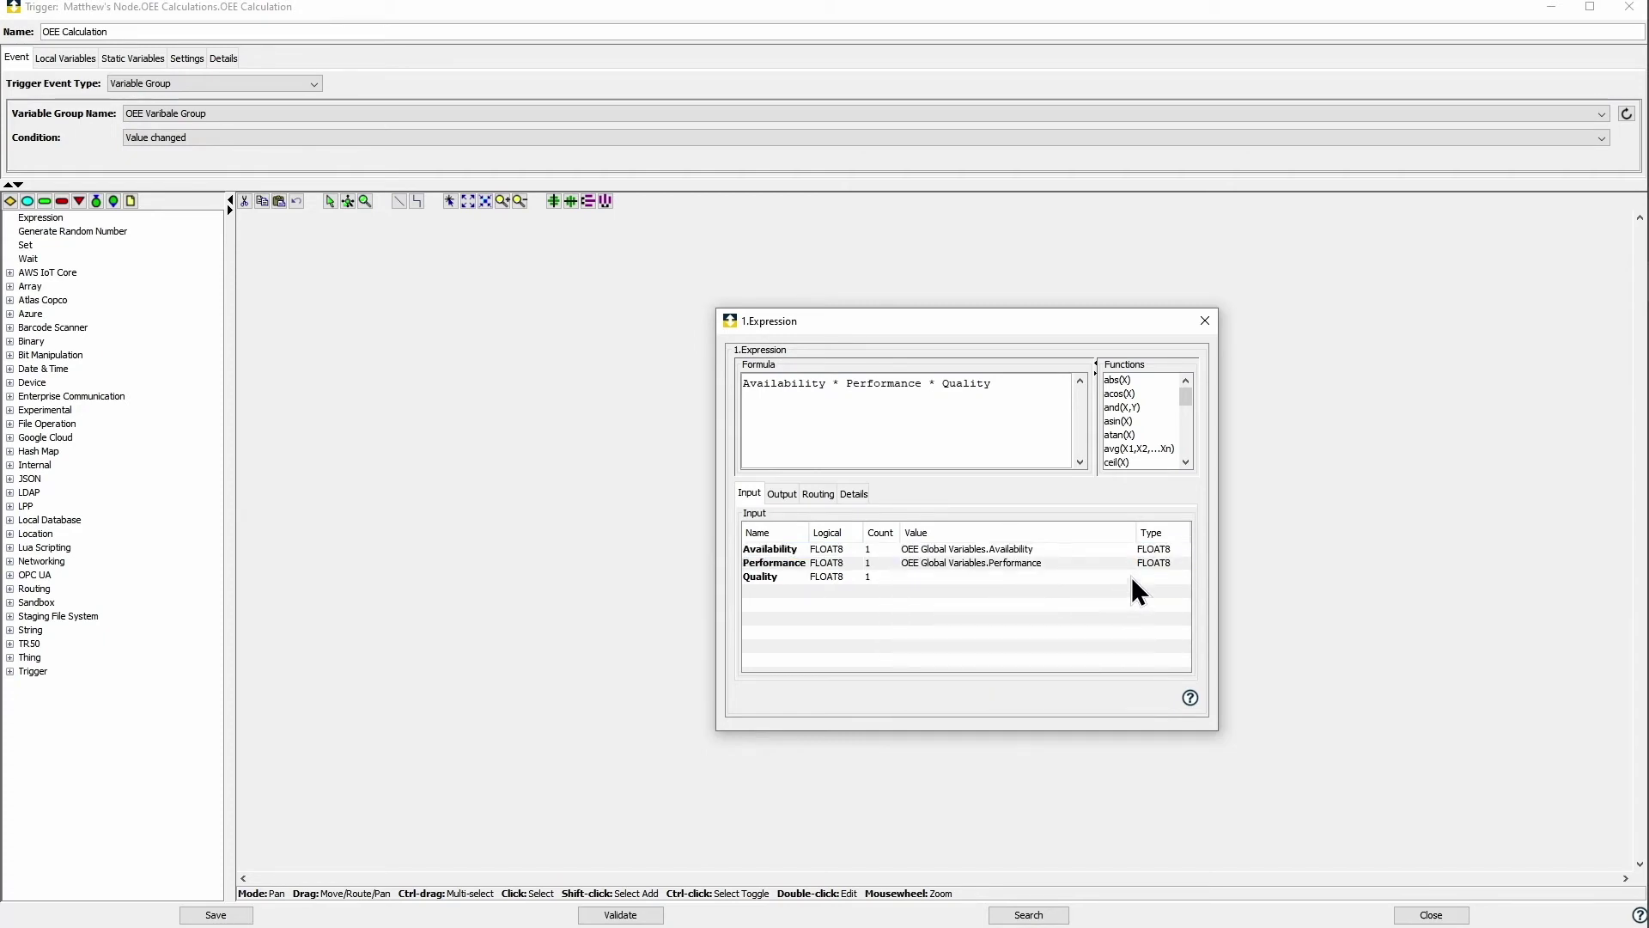
{"action": "left_click", "coordinate": [1126, 576]}
{"action": "scroll", "coordinate": [983, 648], "scroll_direction": "down", "scroll_amount": 1}
{"action": "left_click", "coordinate": [955, 636]}
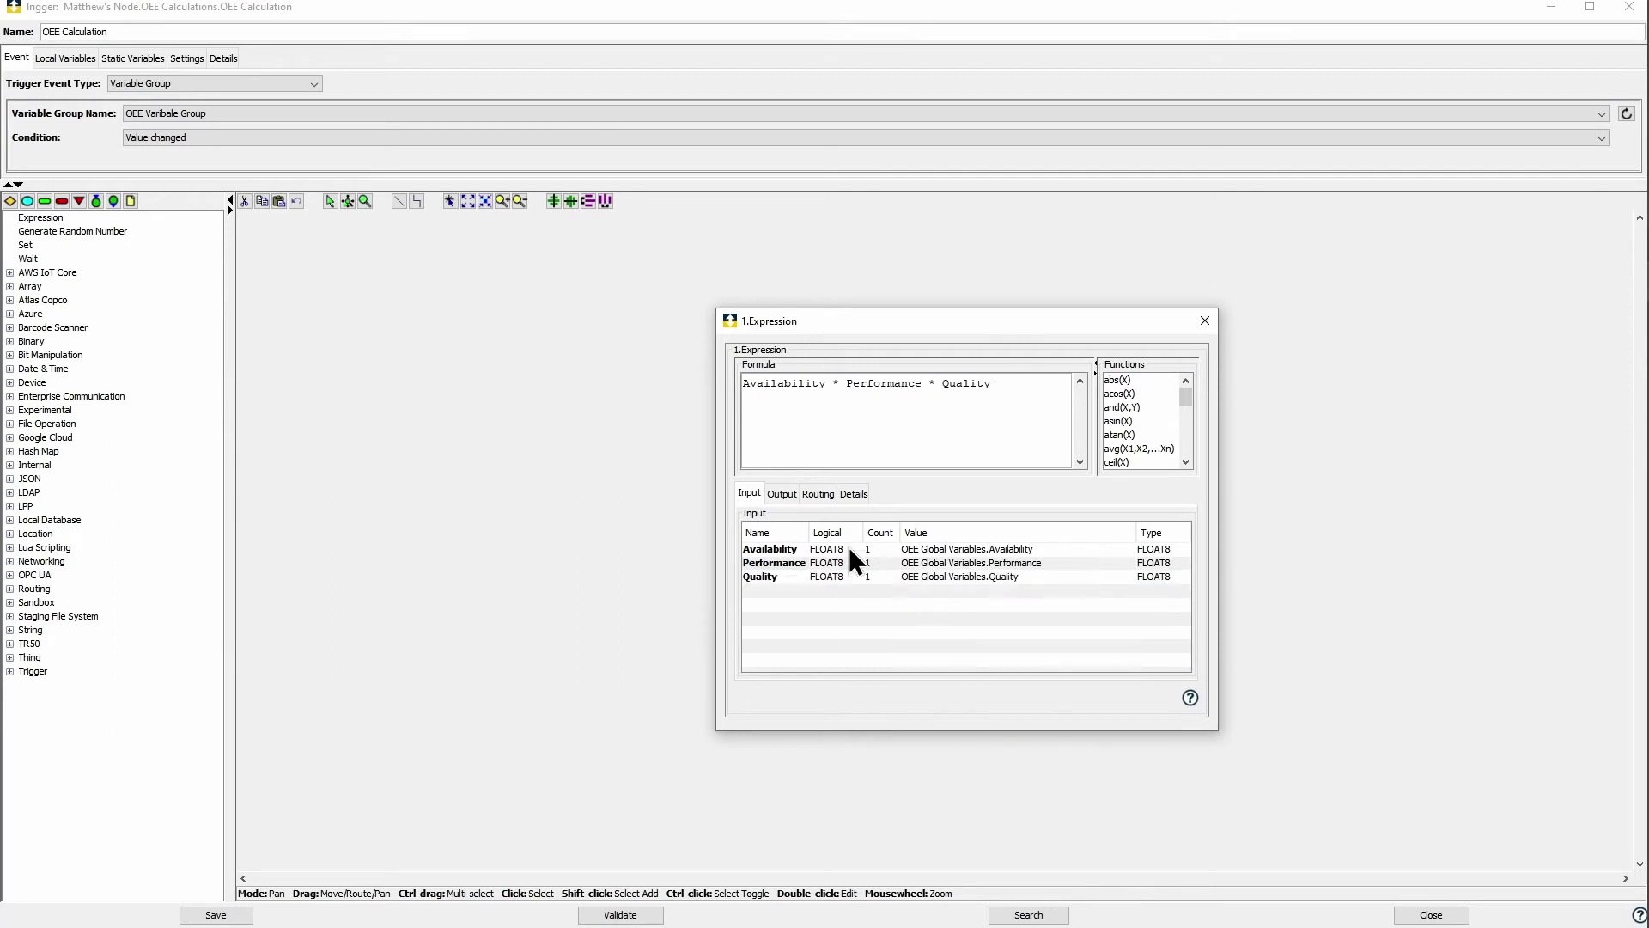
Step: Send the Result output to OEE Global Variables.OEE
{"action": "left_click", "coordinate": [783, 495]}
{"action": "left_click", "coordinate": [1107, 551]}
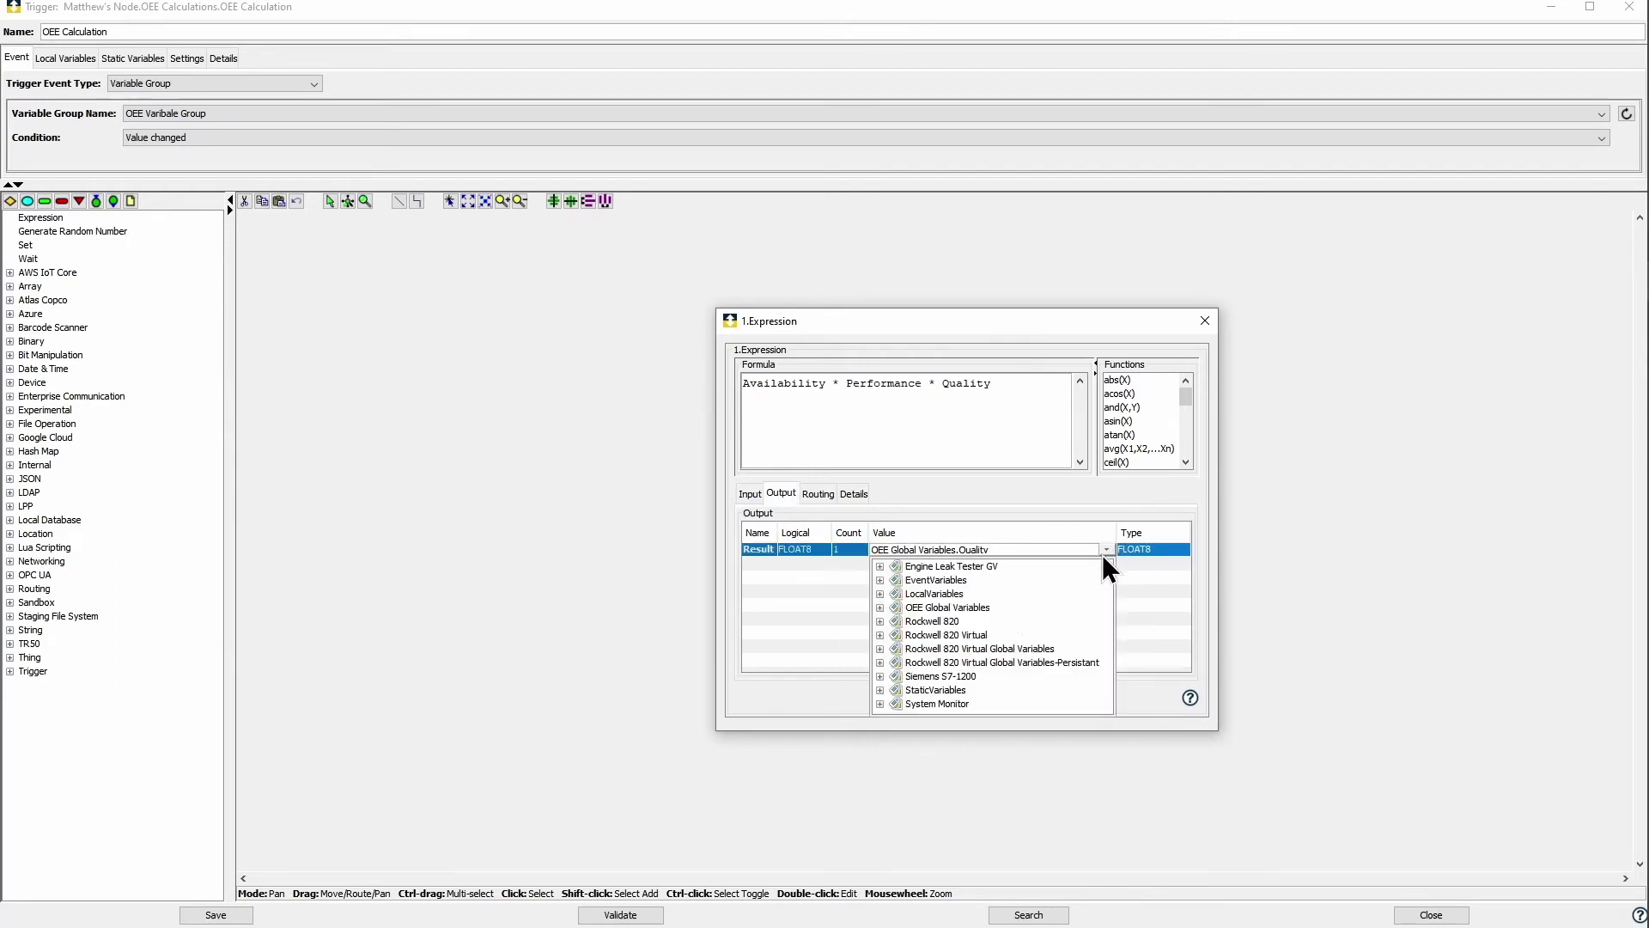
{"action": "double_click", "coordinate": [936, 608]}
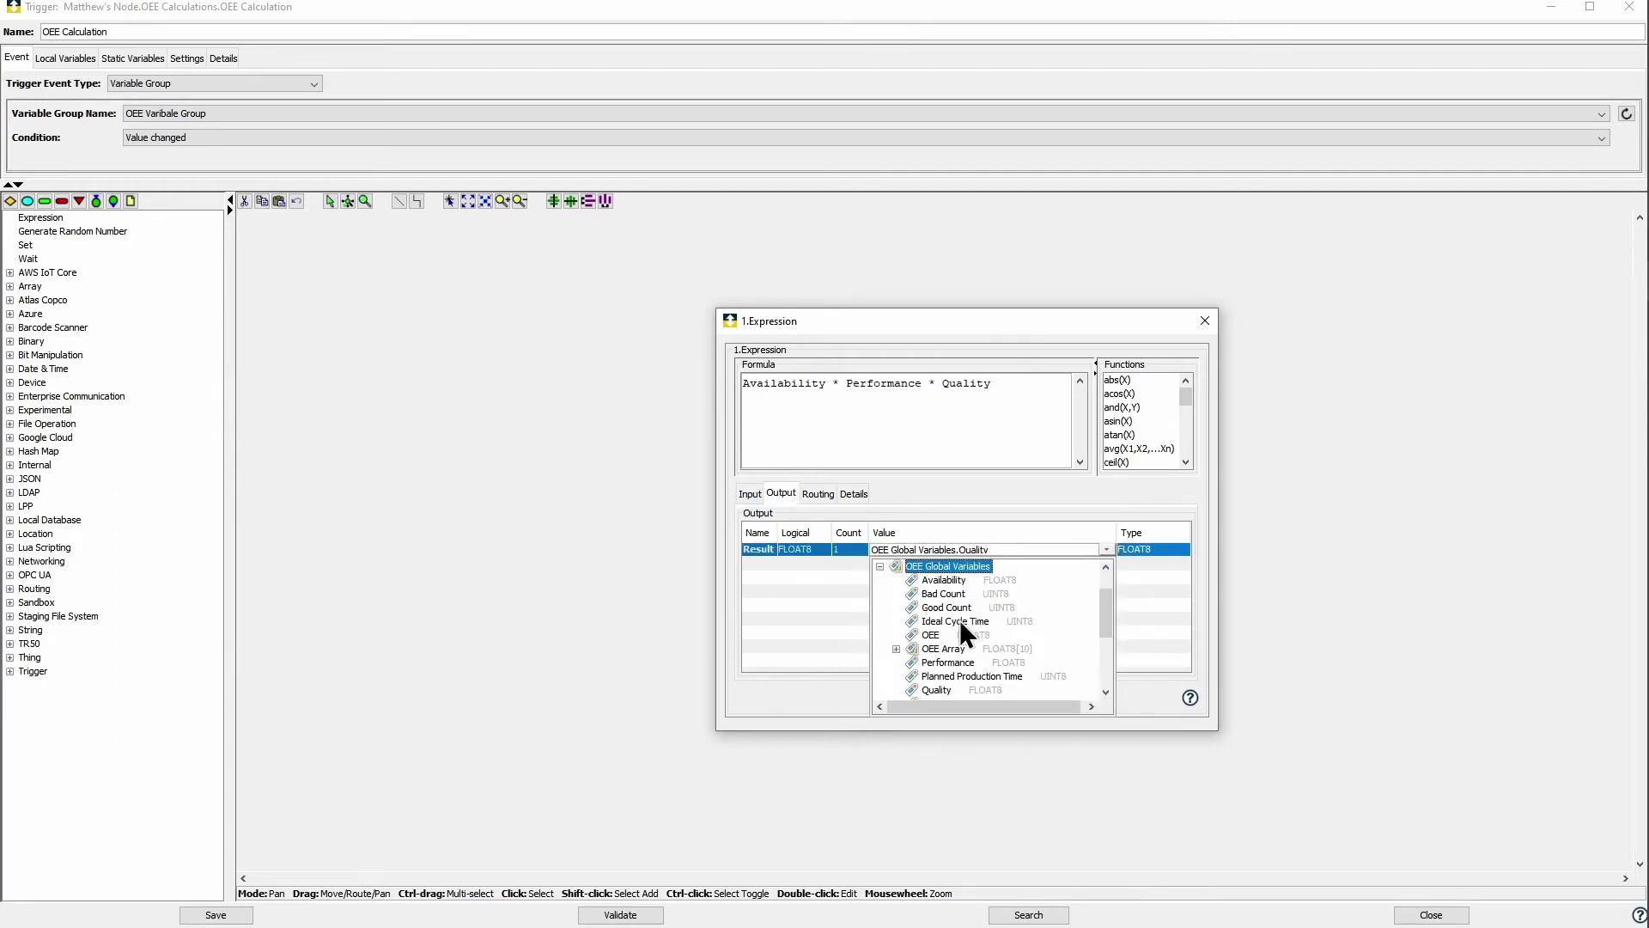
{"action": "left_click", "coordinate": [935, 635]}
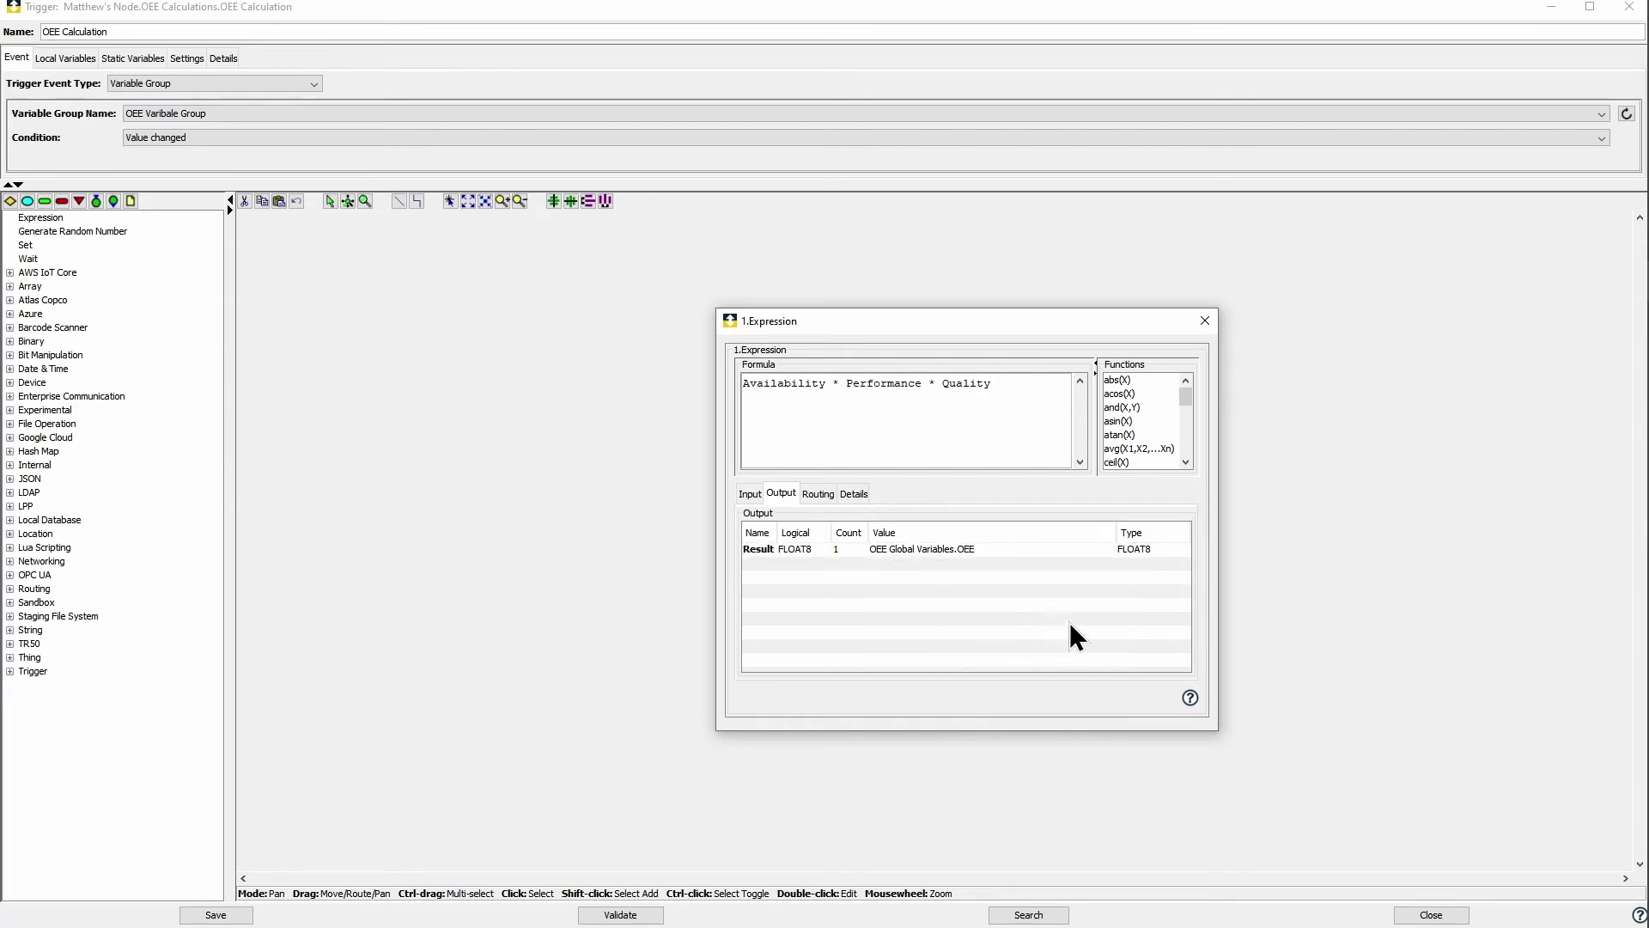
{"action": "left_click", "coordinate": [765, 552]}
{"action": "right_click", "coordinate": [765, 551]}
Step: Map the Result output to a new local variable and close the expression settings
{"action": "mouse_move", "coordinate": [785, 562]}
{"action": "left_click", "coordinate": [985, 562]}
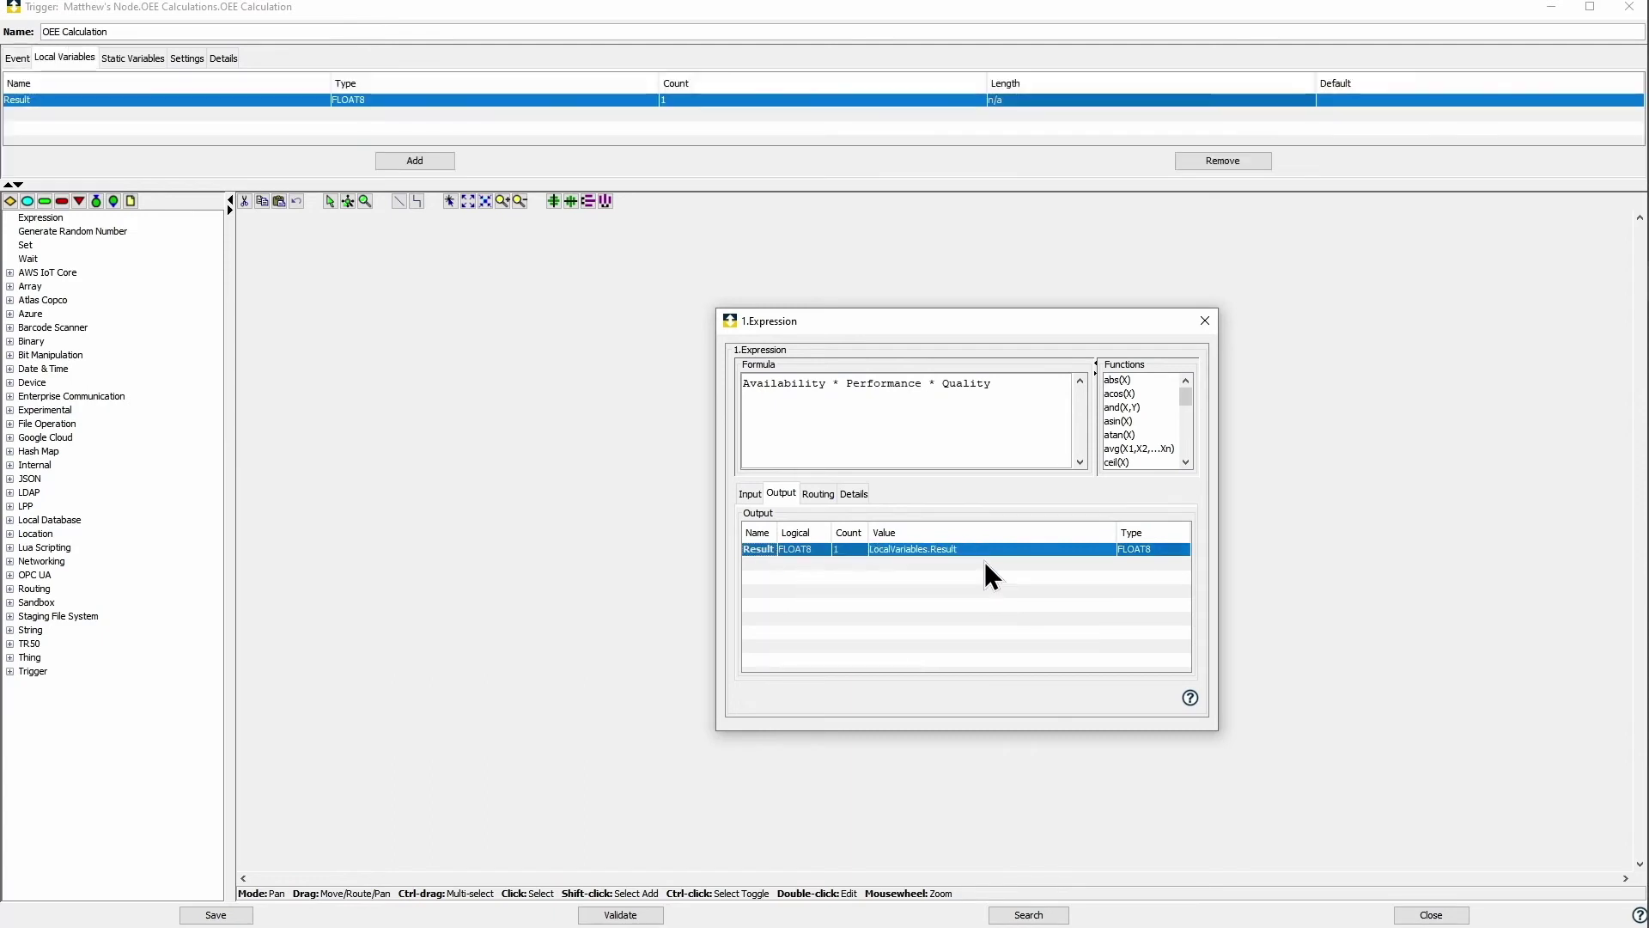
{"action": "left_click", "coordinate": [1206, 323]}
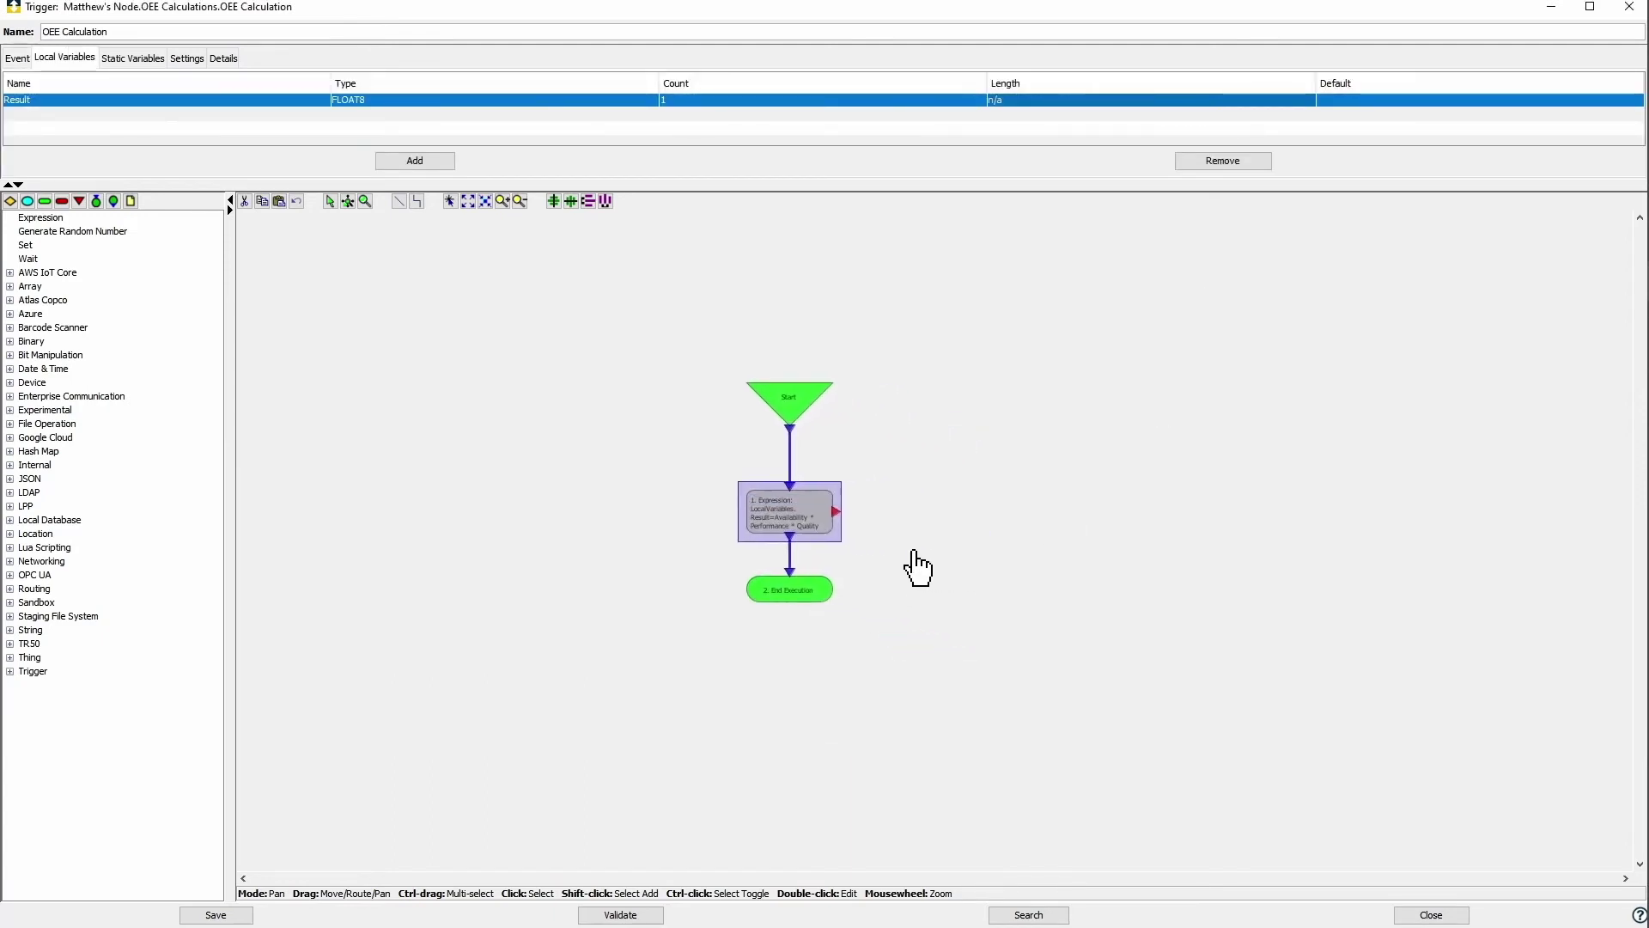
Step: Add an Execute SubTrigger step below the expression and open its settings
{"action": "left_click_drag", "start_coordinate": [776, 597], "coordinate": [945, 570]}
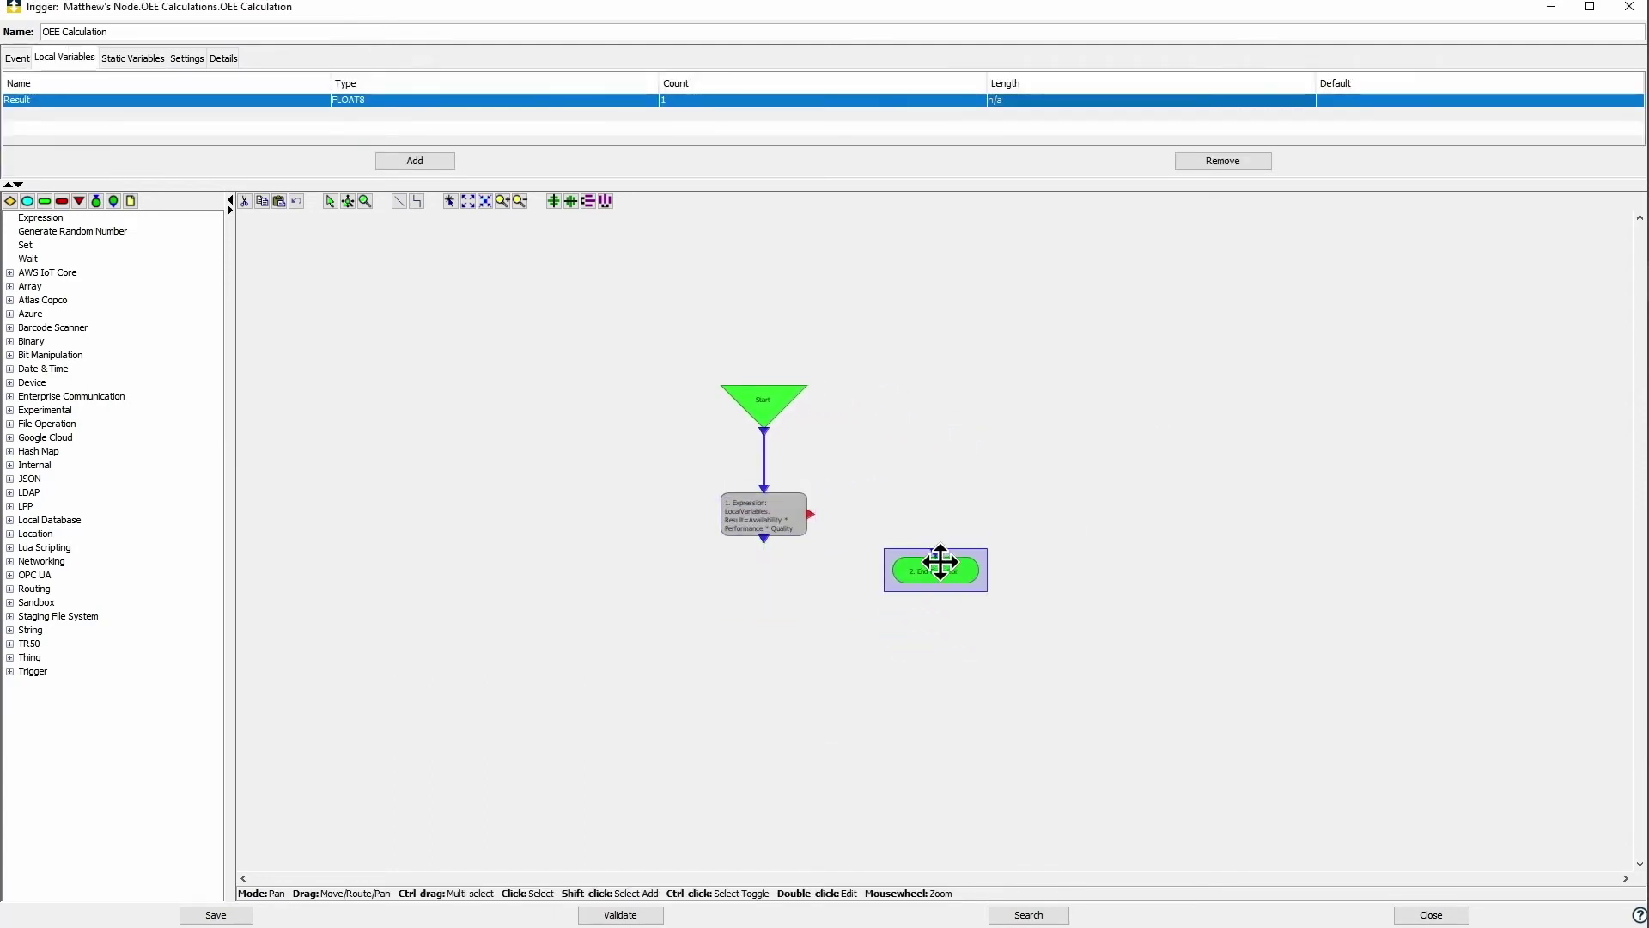
{"action": "left_click", "coordinate": [9, 671]}
{"action": "left_click_drag", "start_coordinate": [76, 699], "coordinate": [764, 603]}
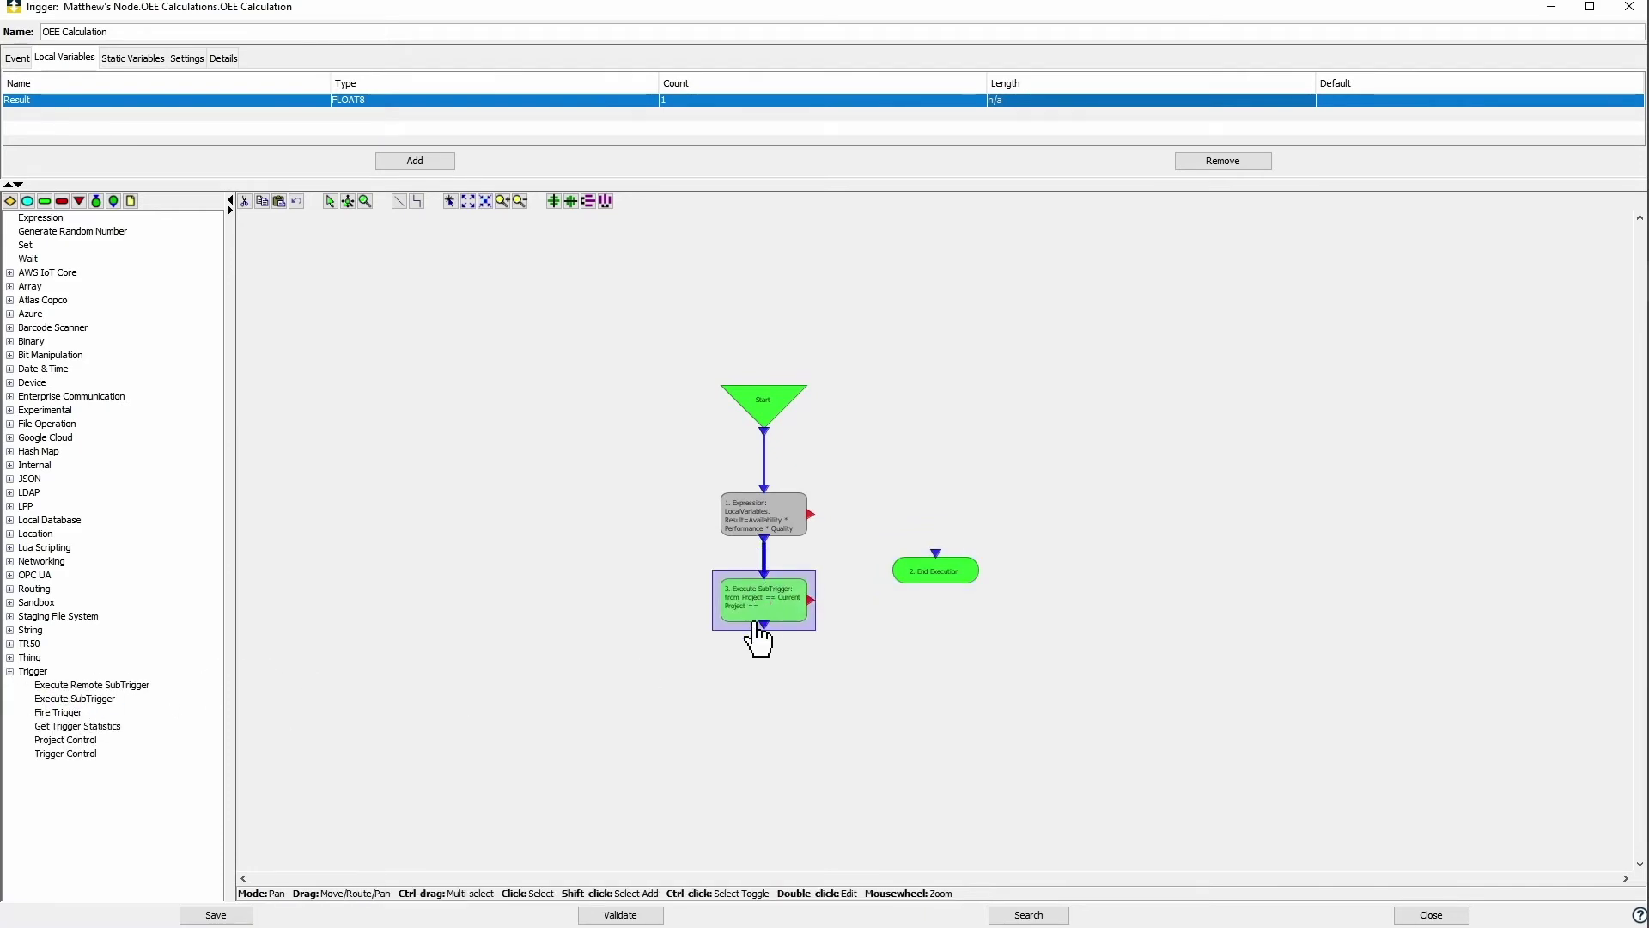
{"action": "double_click", "coordinate": [768, 614]}
{"action": "left_click_drag", "start_coordinate": [959, 340], "coordinate": [1179, 308]}
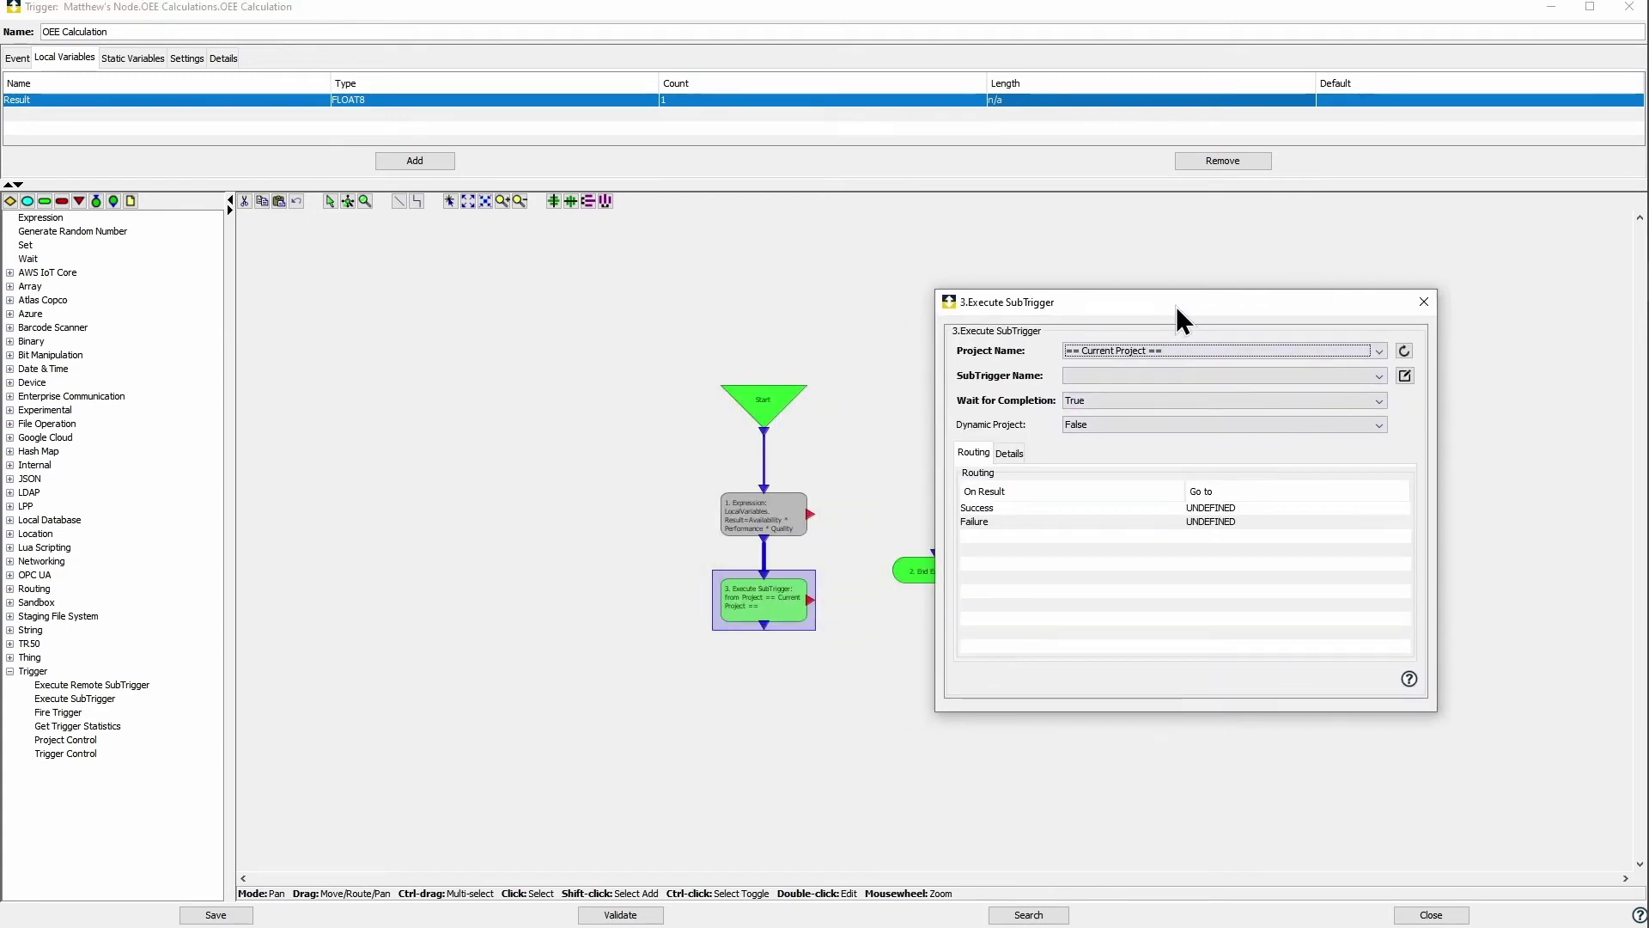
Step: Set the subtrigger project to Template SubTriggers with Wait for Completion False
{"action": "left_click", "coordinate": [1103, 352]}
{"action": "scroll", "coordinate": [1141, 389], "scroll_direction": "down", "scroll_amount": 5}
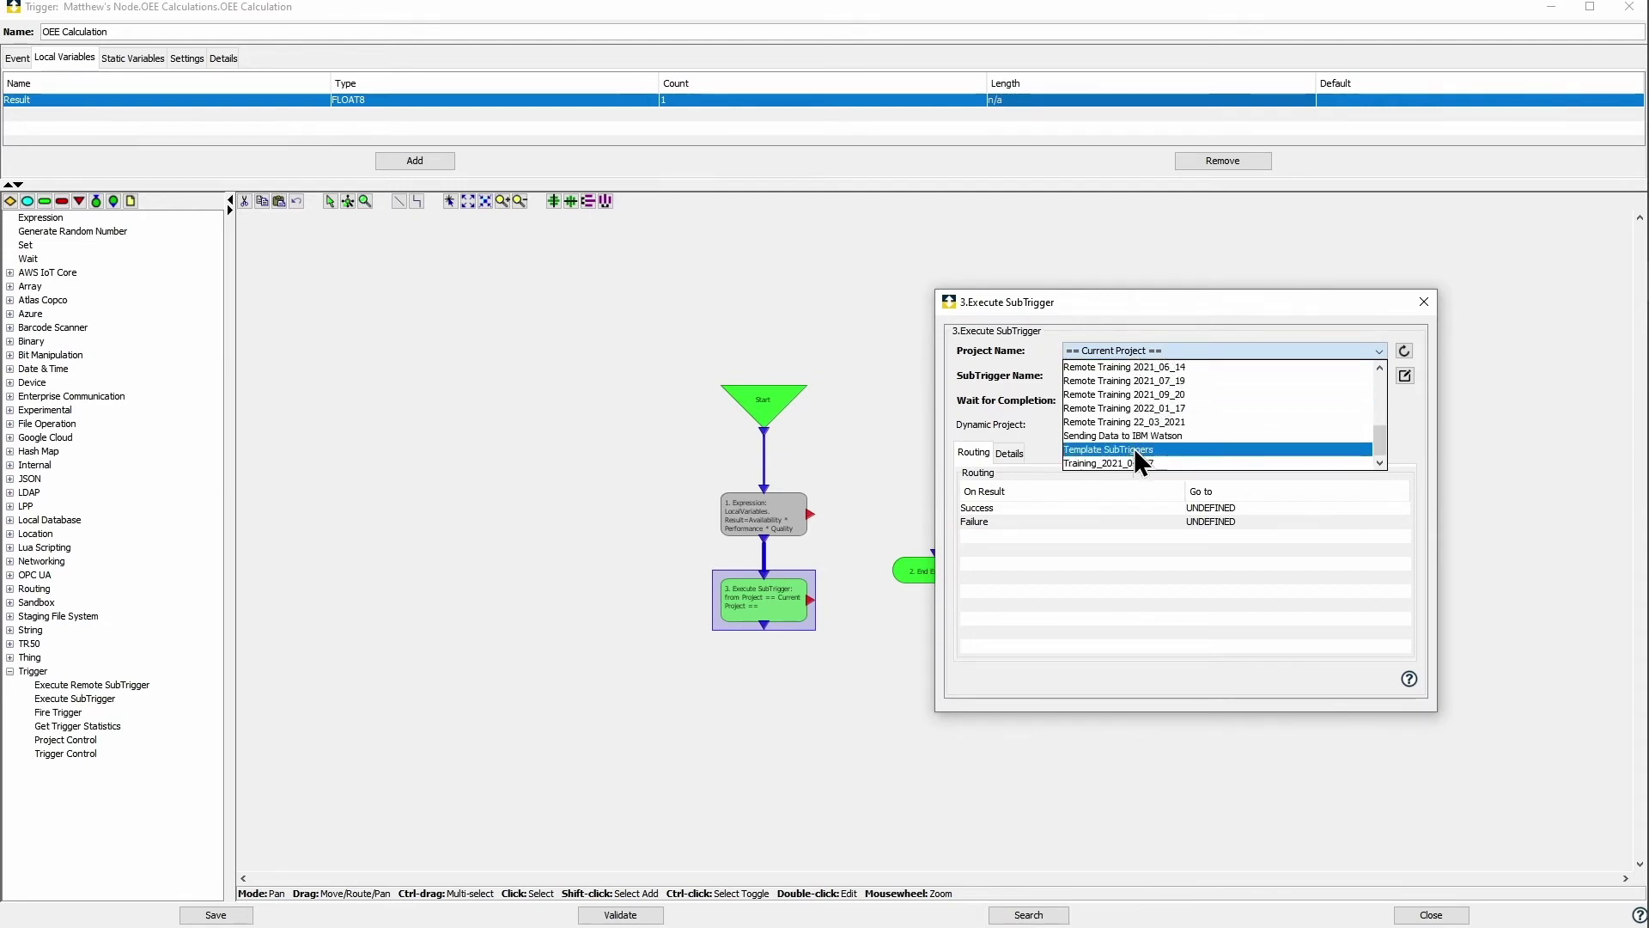
{"action": "left_click", "coordinate": [1134, 449]}
{"action": "left_click", "coordinate": [1111, 400]}
{"action": "left_click", "coordinate": [1105, 434]}
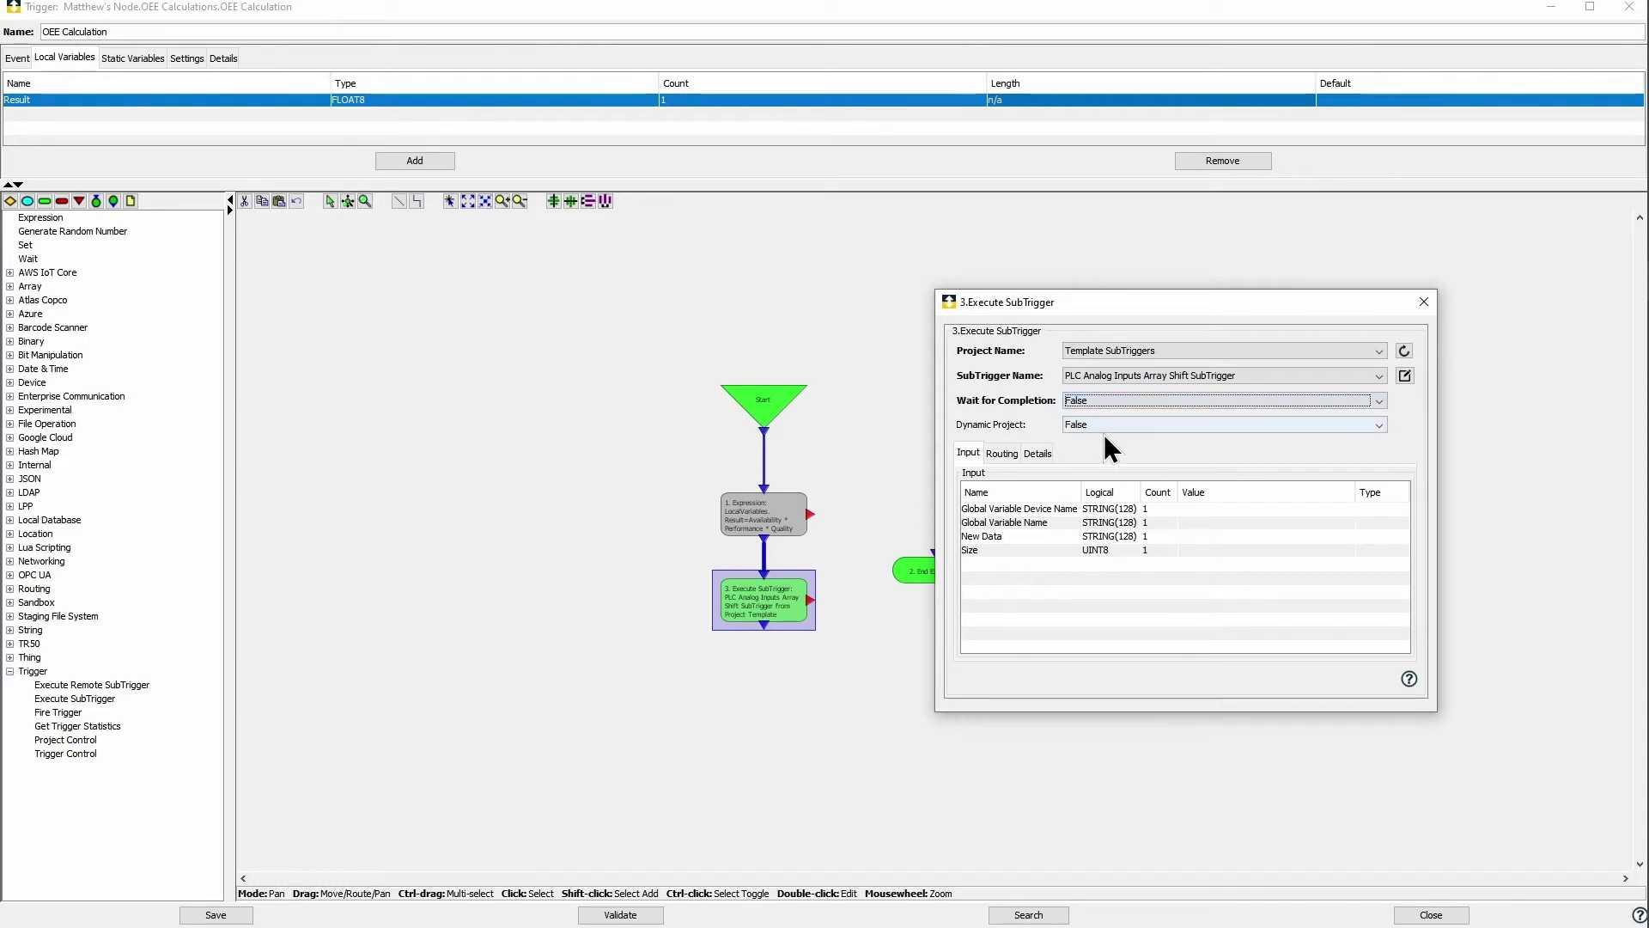
Step: Set the device name input to OEE Global Variables and variable name to OEE Array
{"action": "left_click", "coordinate": [1343, 509]}
{"action": "left_click", "coordinate": [1344, 508]}
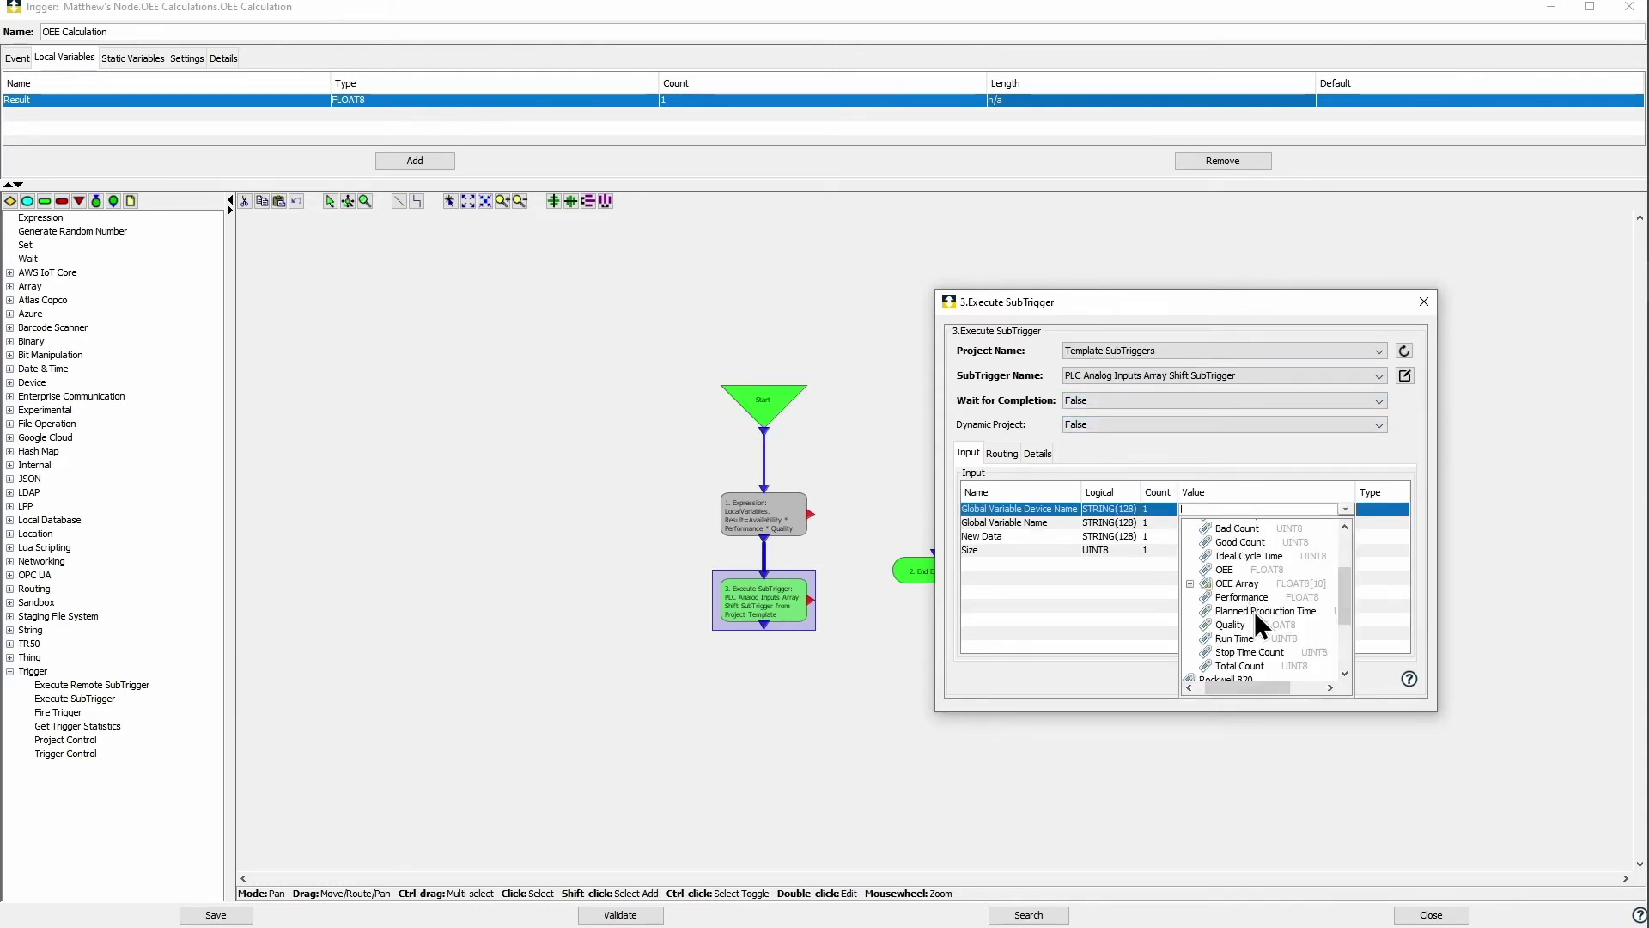
{"action": "left_click", "coordinate": [1249, 556]}
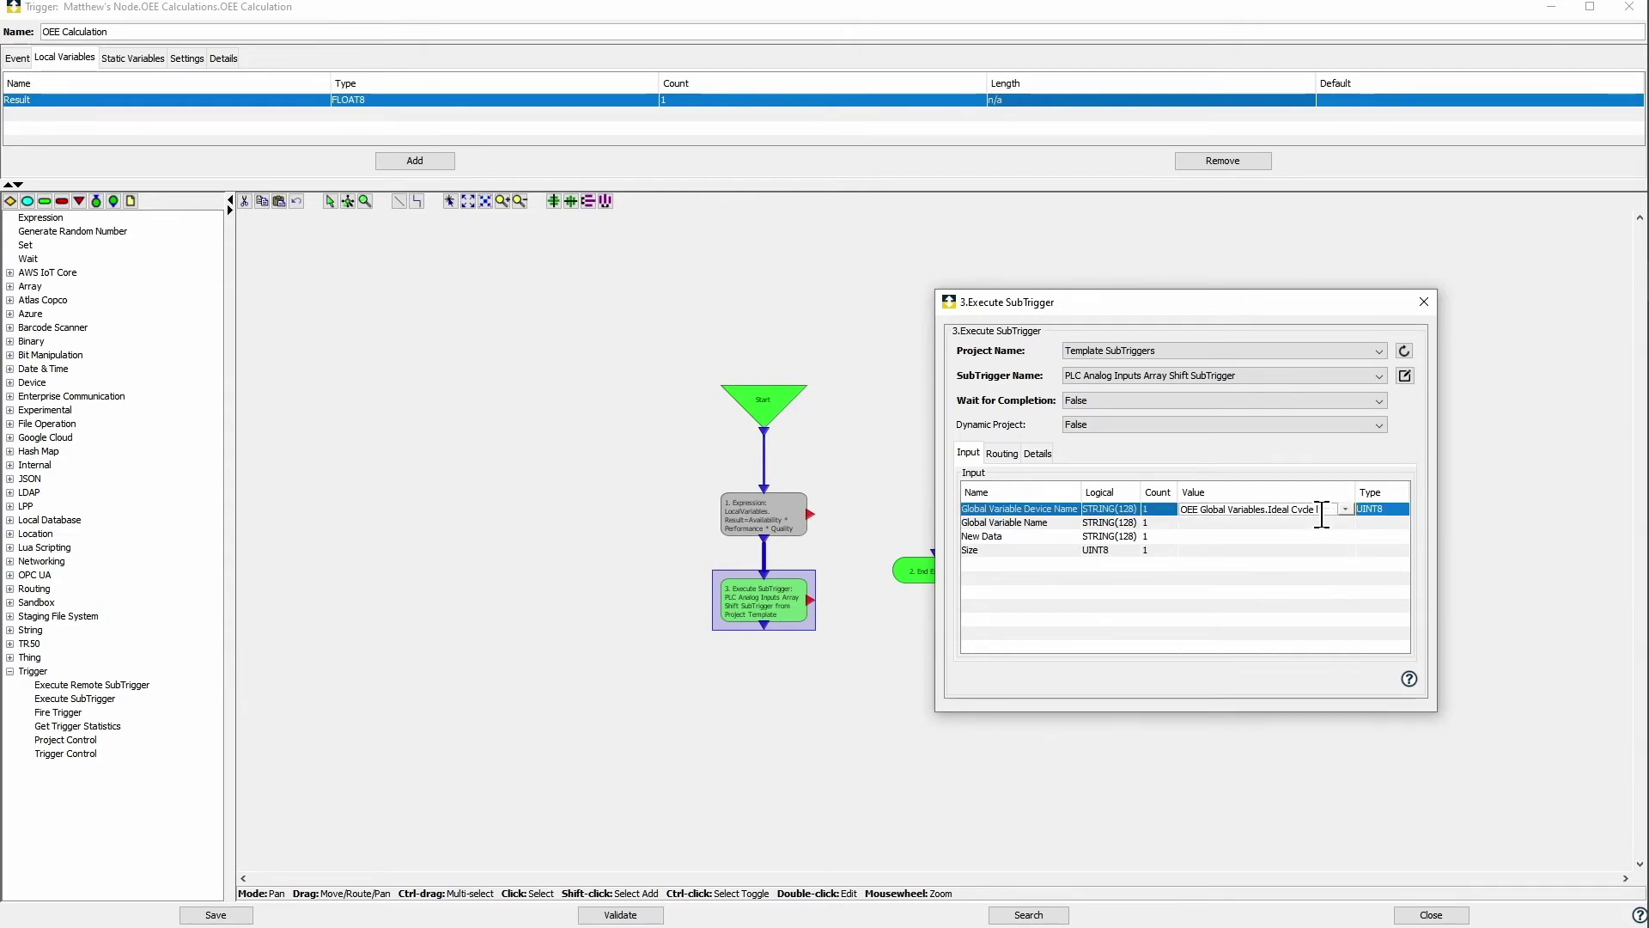
{"action": "key", "text": "BackSpace"}
{"action": "key", "text": "BackSpace"}
{"action": "key", "text": "BackSpace"}
{"action": "key", "text": "BackSpace"}
{"action": "key", "text": "BackSpace"}
{"action": "key", "text": "BackSpace"}
{"action": "left_click", "coordinate": [1344, 524]}
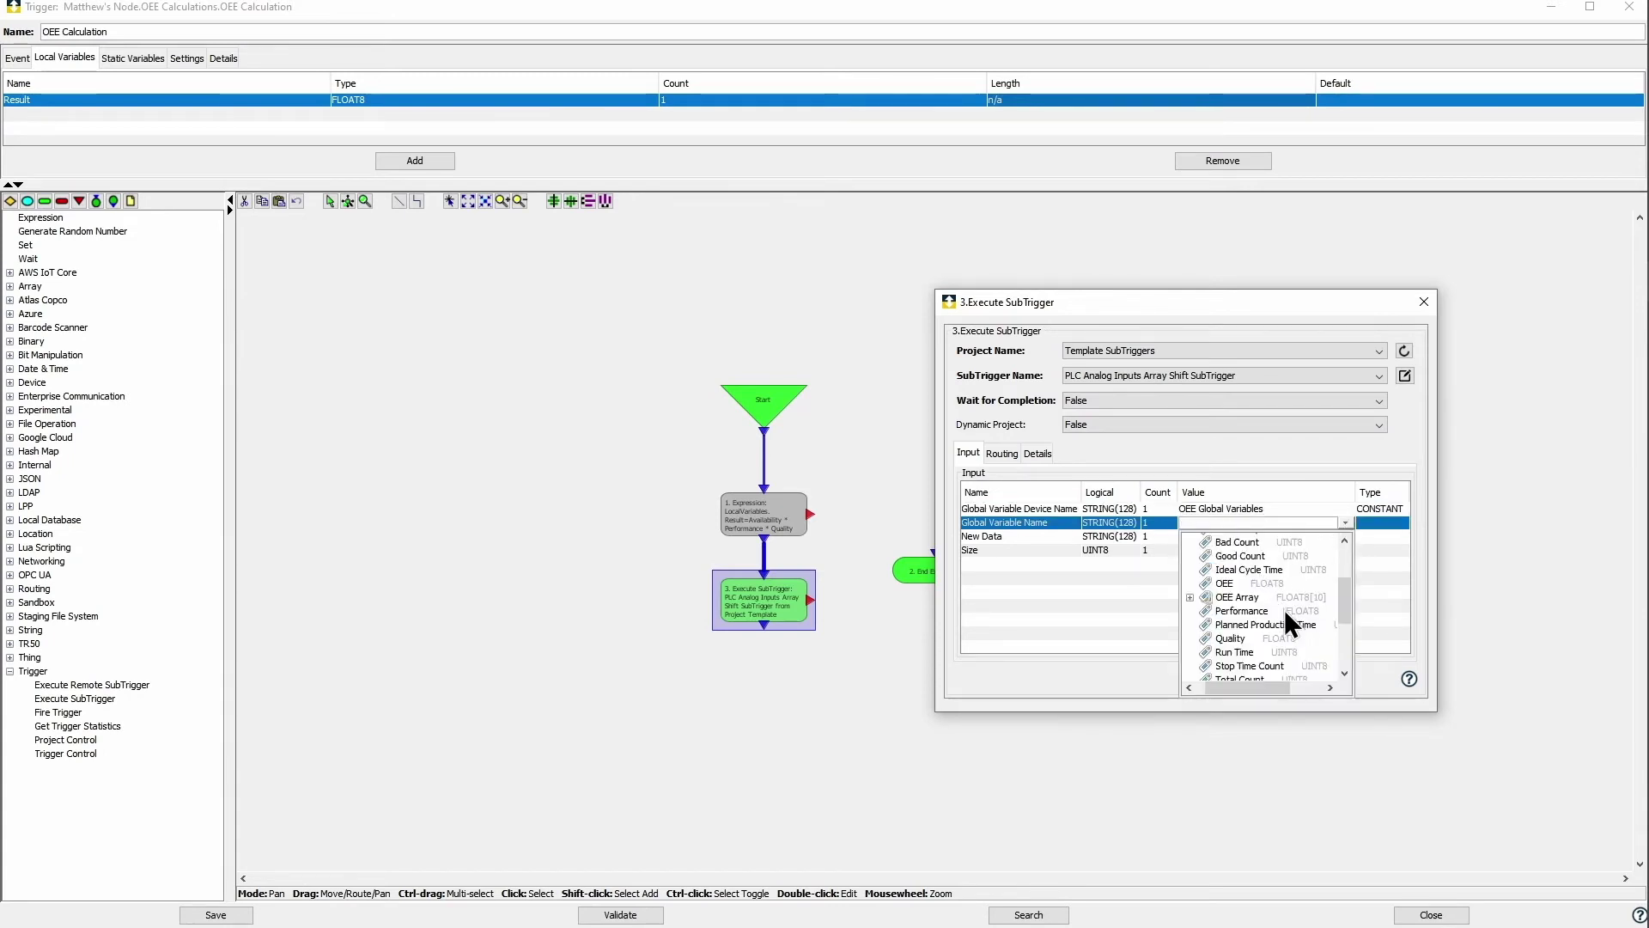
{"action": "scroll", "coordinate": [1343, 616], "scroll_direction": "up", "scroll_amount": 1}
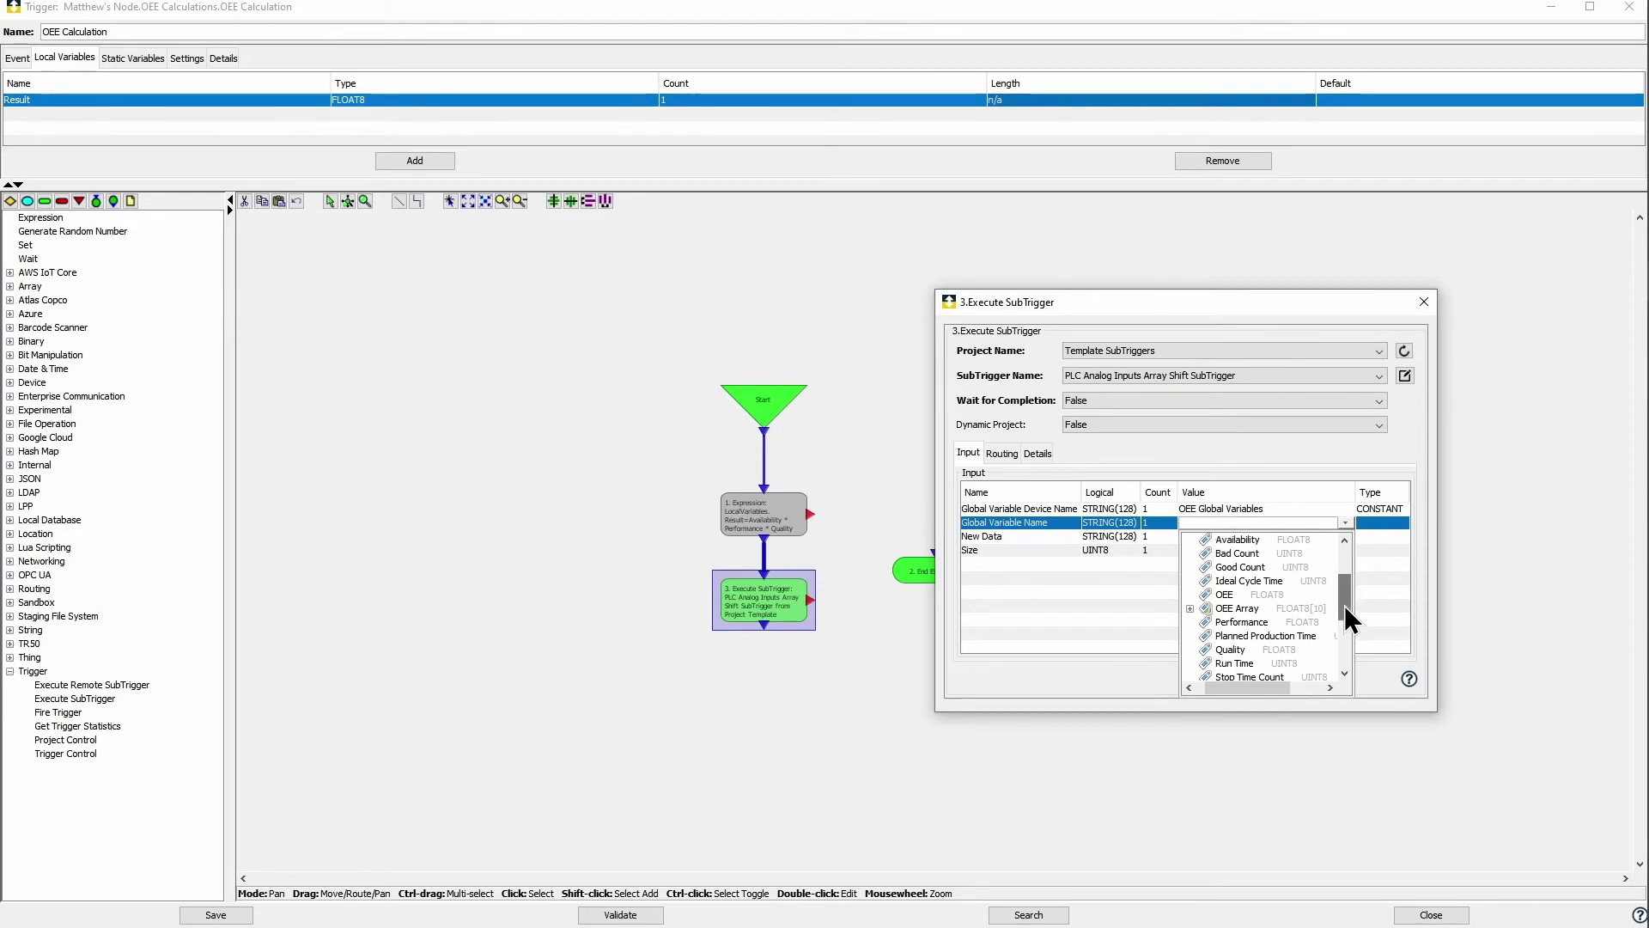
{"action": "left_click", "coordinate": [1189, 608]}
{"action": "left_click", "coordinate": [1240, 557]}
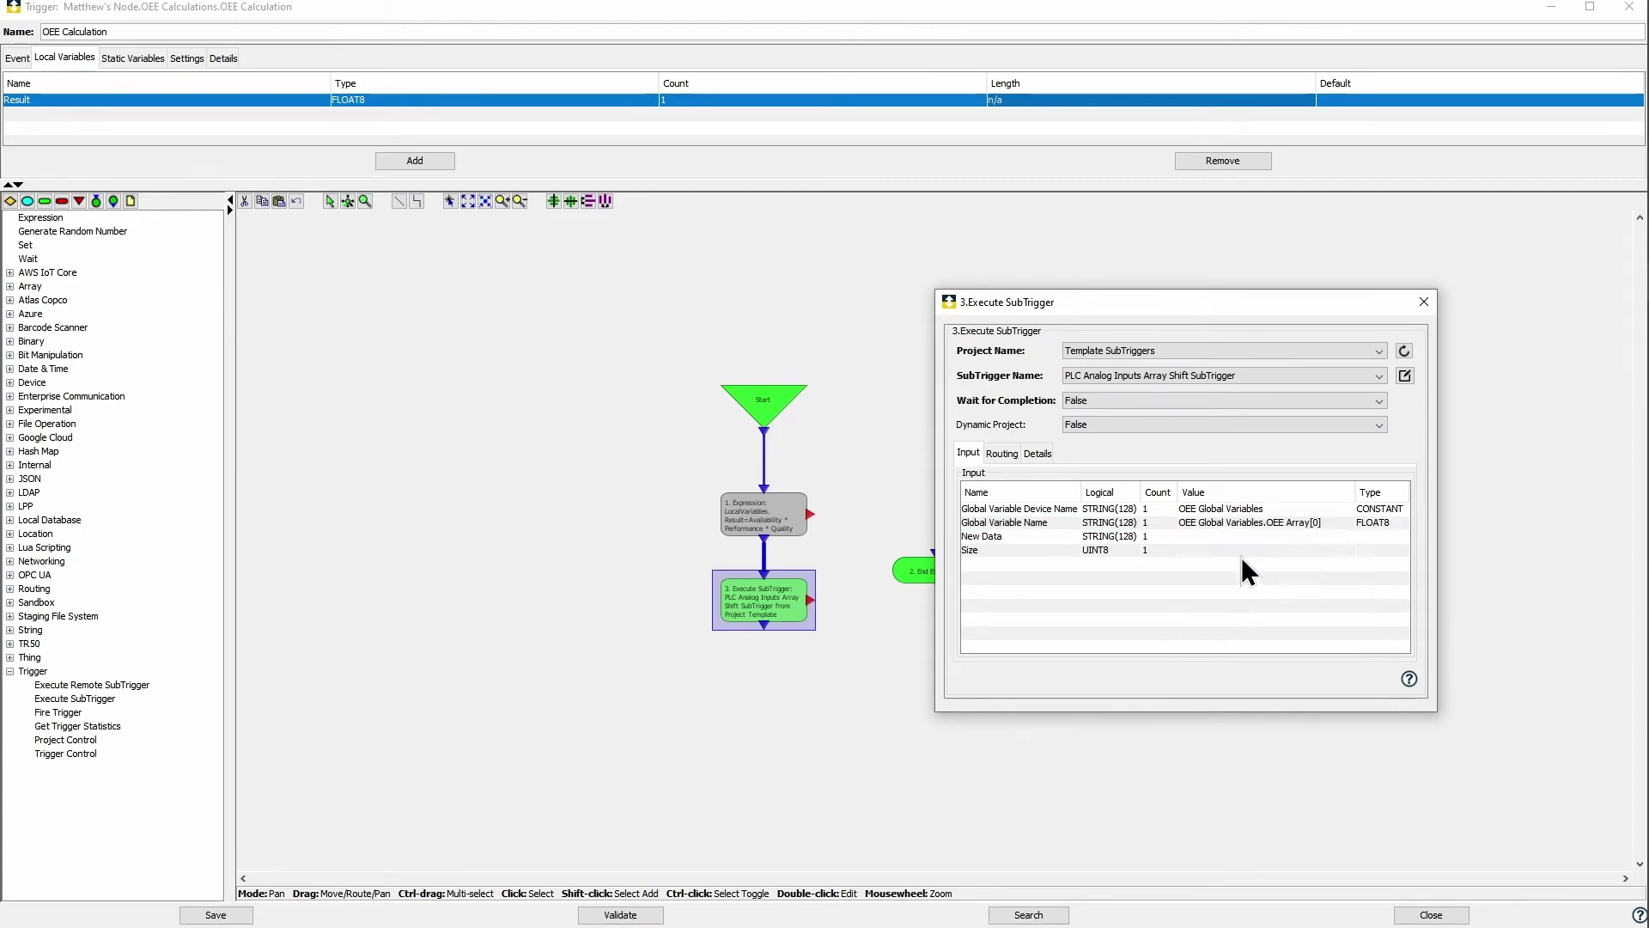
{"action": "left_click", "coordinate": [1327, 522]}
{"action": "key", "text": "BackSpace"}
{"action": "key", "text": "BackSpace"}
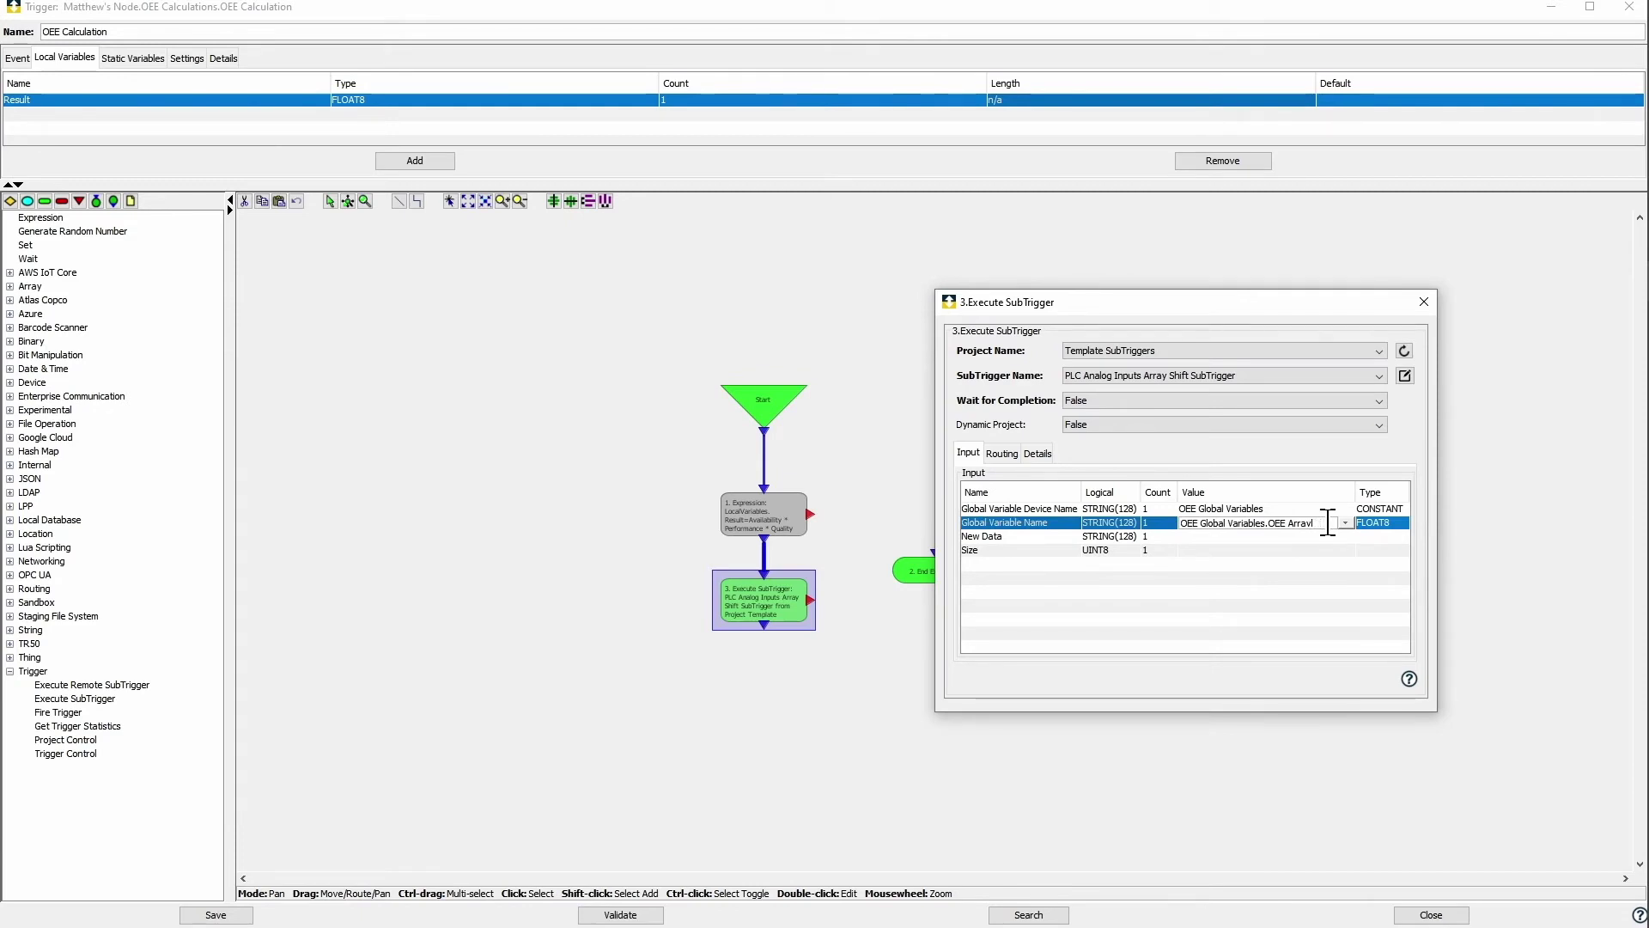
{"action": "key", "text": "Left"}
{"action": "key", "text": "Left"}
{"action": "key", "text": "Left"}
{"action": "key", "text": "Left"}
{"action": "key", "text": "Left"}
{"action": "key", "text": "BackSpace"}
{"action": "key", "text": "BackSpace"}
{"action": "key", "text": "BackSpace"}
{"action": "key", "text": "BackSpace"}
{"action": "key", "text": "BackSpace"}
{"action": "key", "text": "BackSpace"}
{"action": "key", "text": "BackSpace"}
{"action": "key", "text": "BackSpace"}
{"action": "key", "text": "BackSpace"}
{"action": "key", "text": "BackSpace"}
{"action": "key", "text": "BackSpace"}
{"action": "key", "text": "BackSpace"}
{"action": "key", "text": "BackSpace"}
{"action": "key", "text": "BackSpace"}
{"action": "key", "text": "BackSpace"}
{"action": "key", "text": "BackSpace"}
{"action": "key", "text": "BackSpace"}
{"action": "key", "text": "BackSpace"}
{"action": "key", "text": "BackSpace"}
{"action": "key", "text": "BackSpace"}
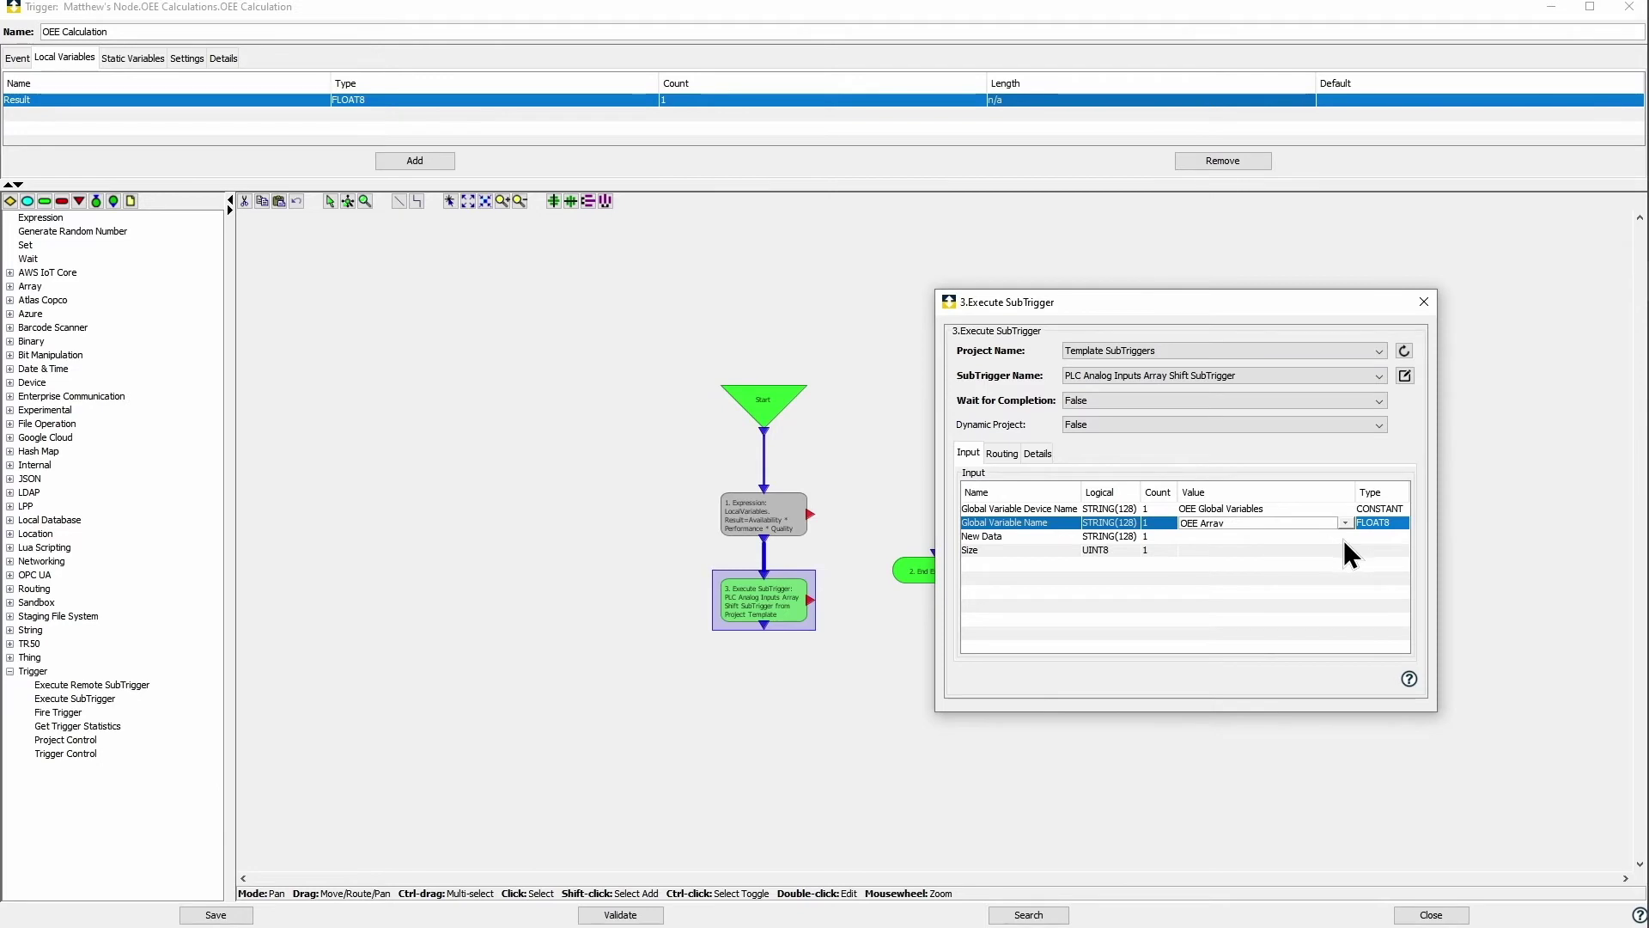
Step: Feed LocalVariables.Result as New Data, set Size to 10, and place End Execution below
{"action": "left_click", "coordinate": [1345, 538]}
{"action": "scroll", "coordinate": [1234, 667], "scroll_direction": "down", "scroll_amount": 2}
{"action": "scroll", "coordinate": [1228, 679], "scroll_direction": "up", "scroll_amount": 6}
{"action": "scroll", "coordinate": [1207, 650], "scroll_direction": "up", "scroll_amount": 1}
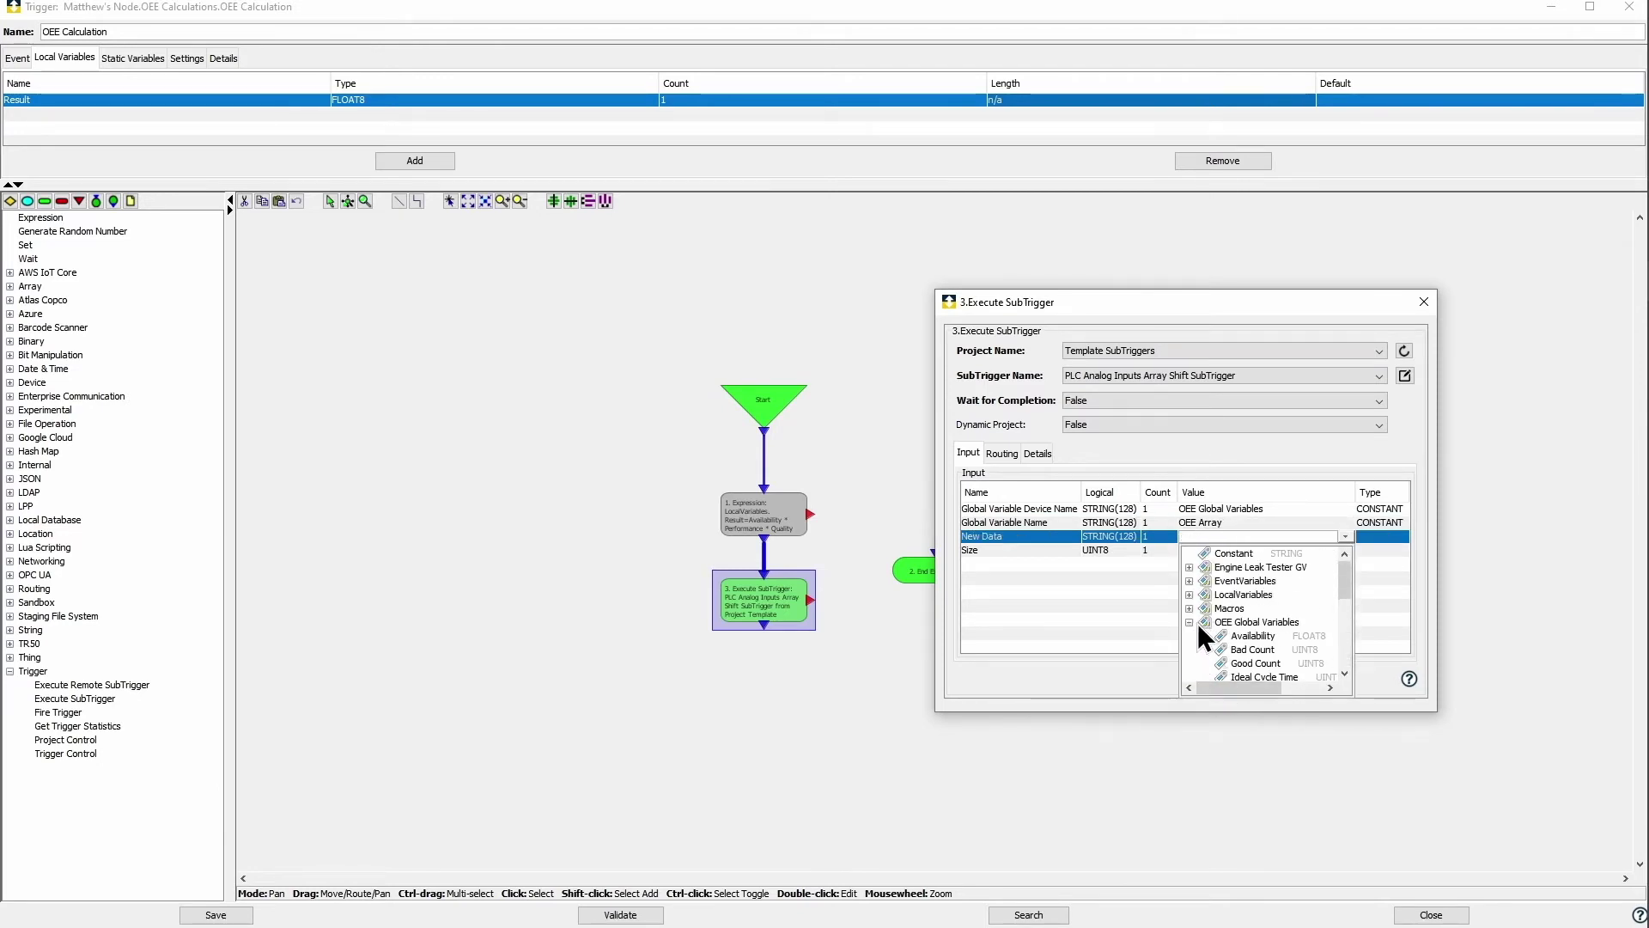
{"action": "left_click", "coordinate": [1190, 594]}
{"action": "left_click", "coordinate": [1244, 610]}
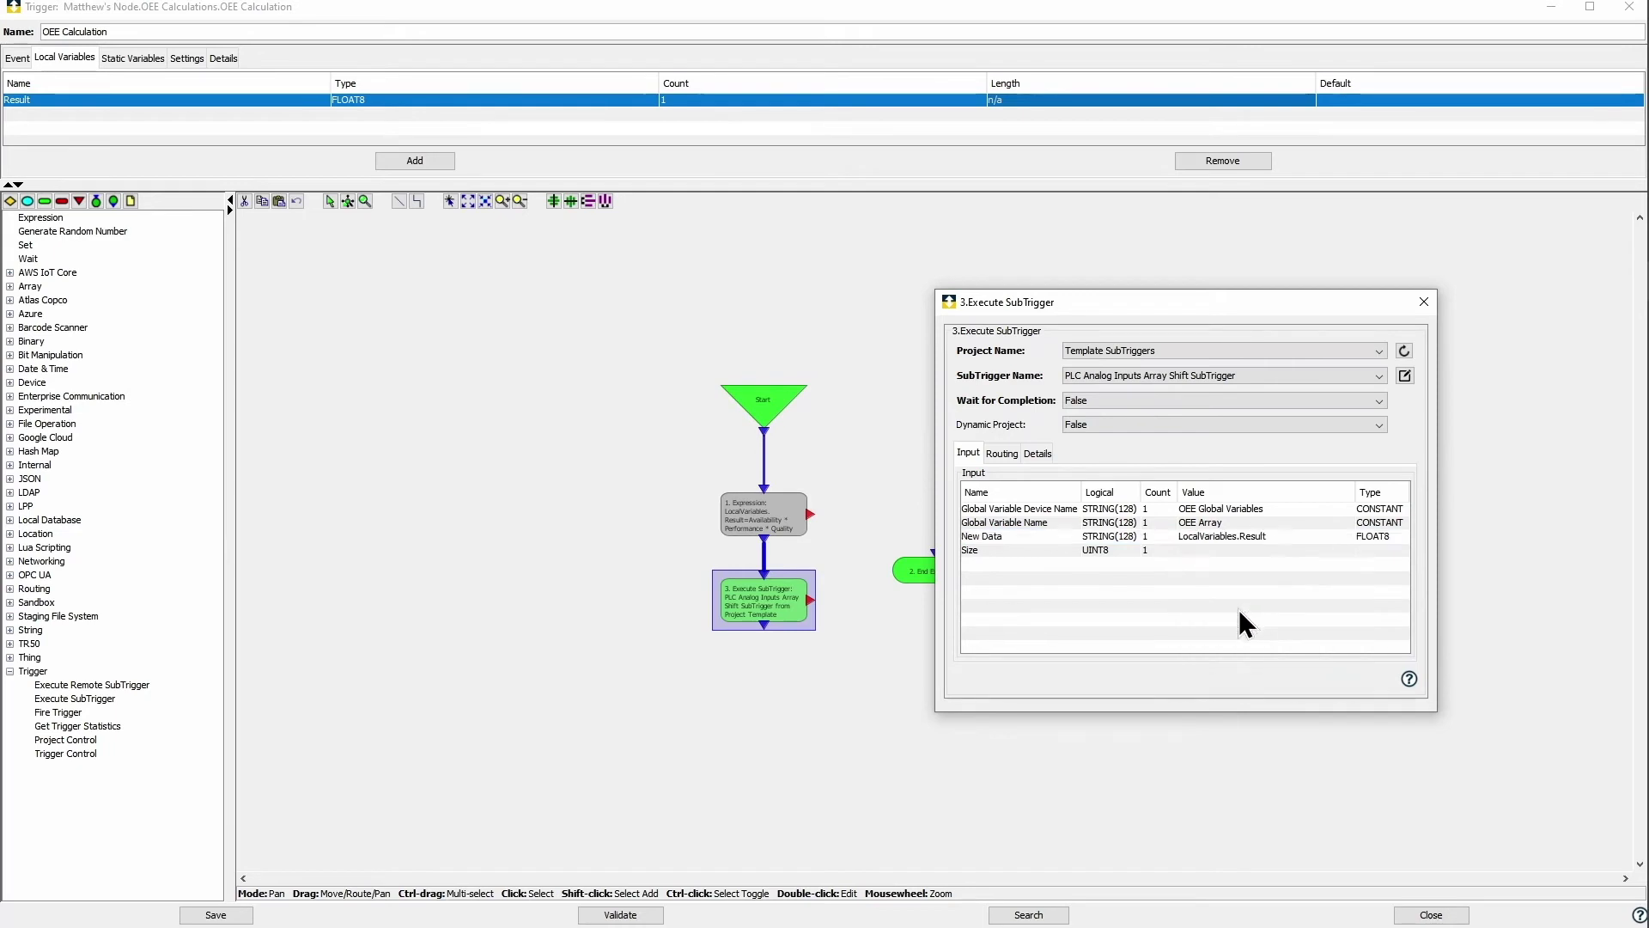
{"action": "left_click", "coordinate": [1250, 550]}
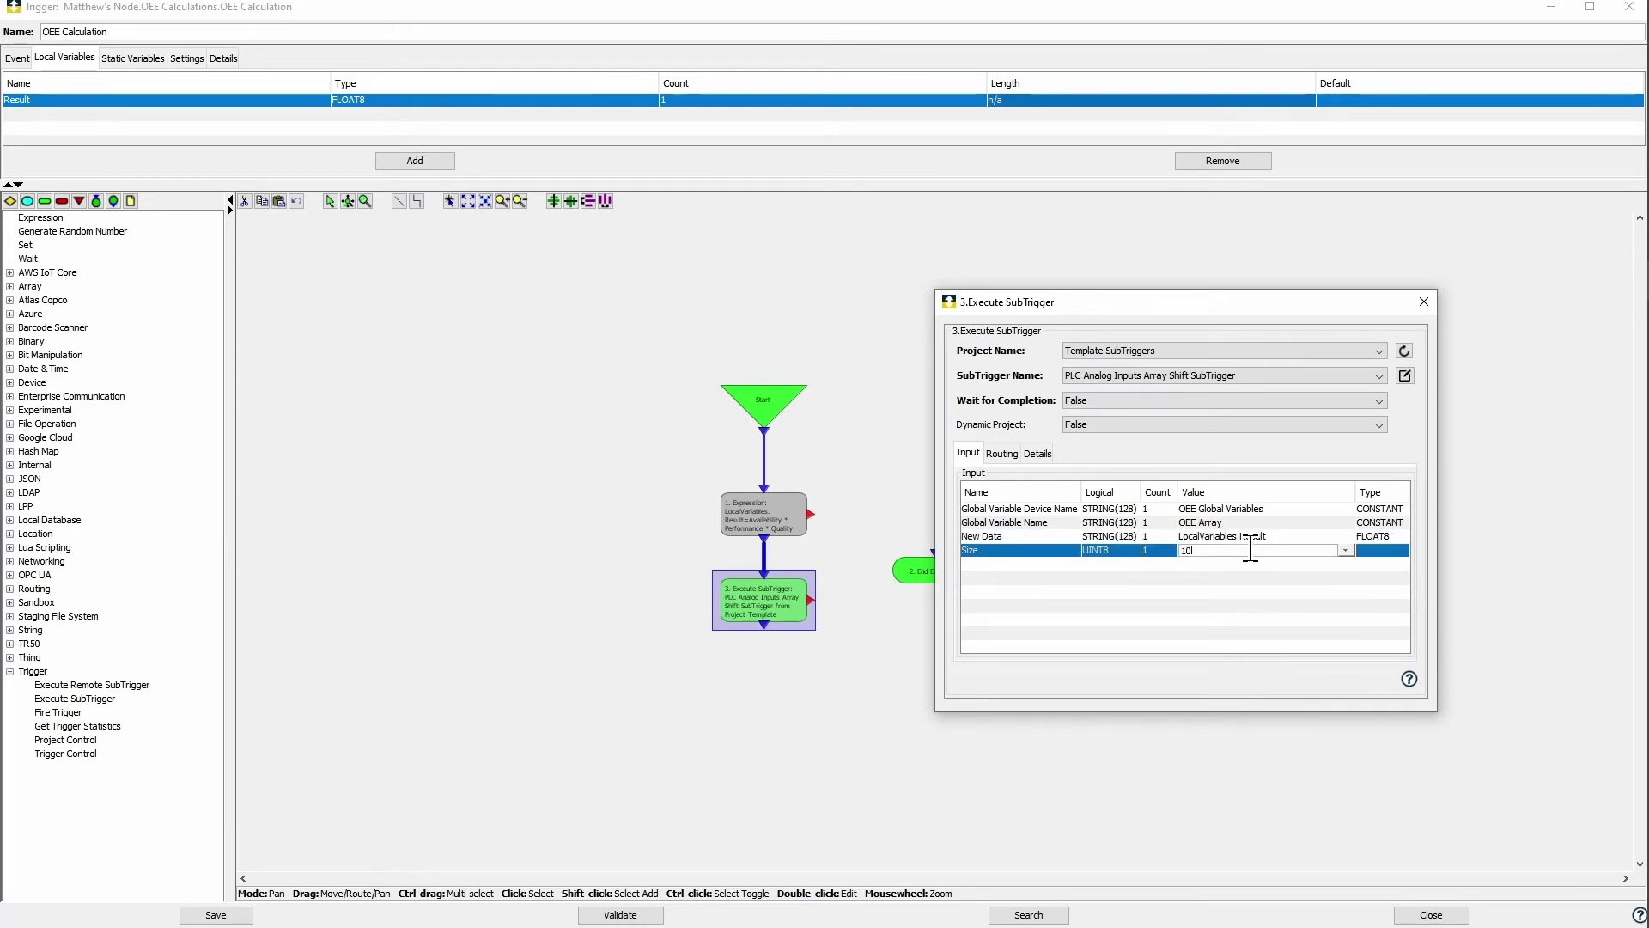
{"action": "left_click", "coordinate": [1425, 302]}
{"action": "left_click_drag", "start_coordinate": [971, 563], "coordinate": [777, 677]}
Step: Save and close the OEE Calculation trigger, then start a new trigger in the project
{"action": "left_click", "coordinate": [215, 915]}
{"action": "left_click", "coordinate": [853, 507]}
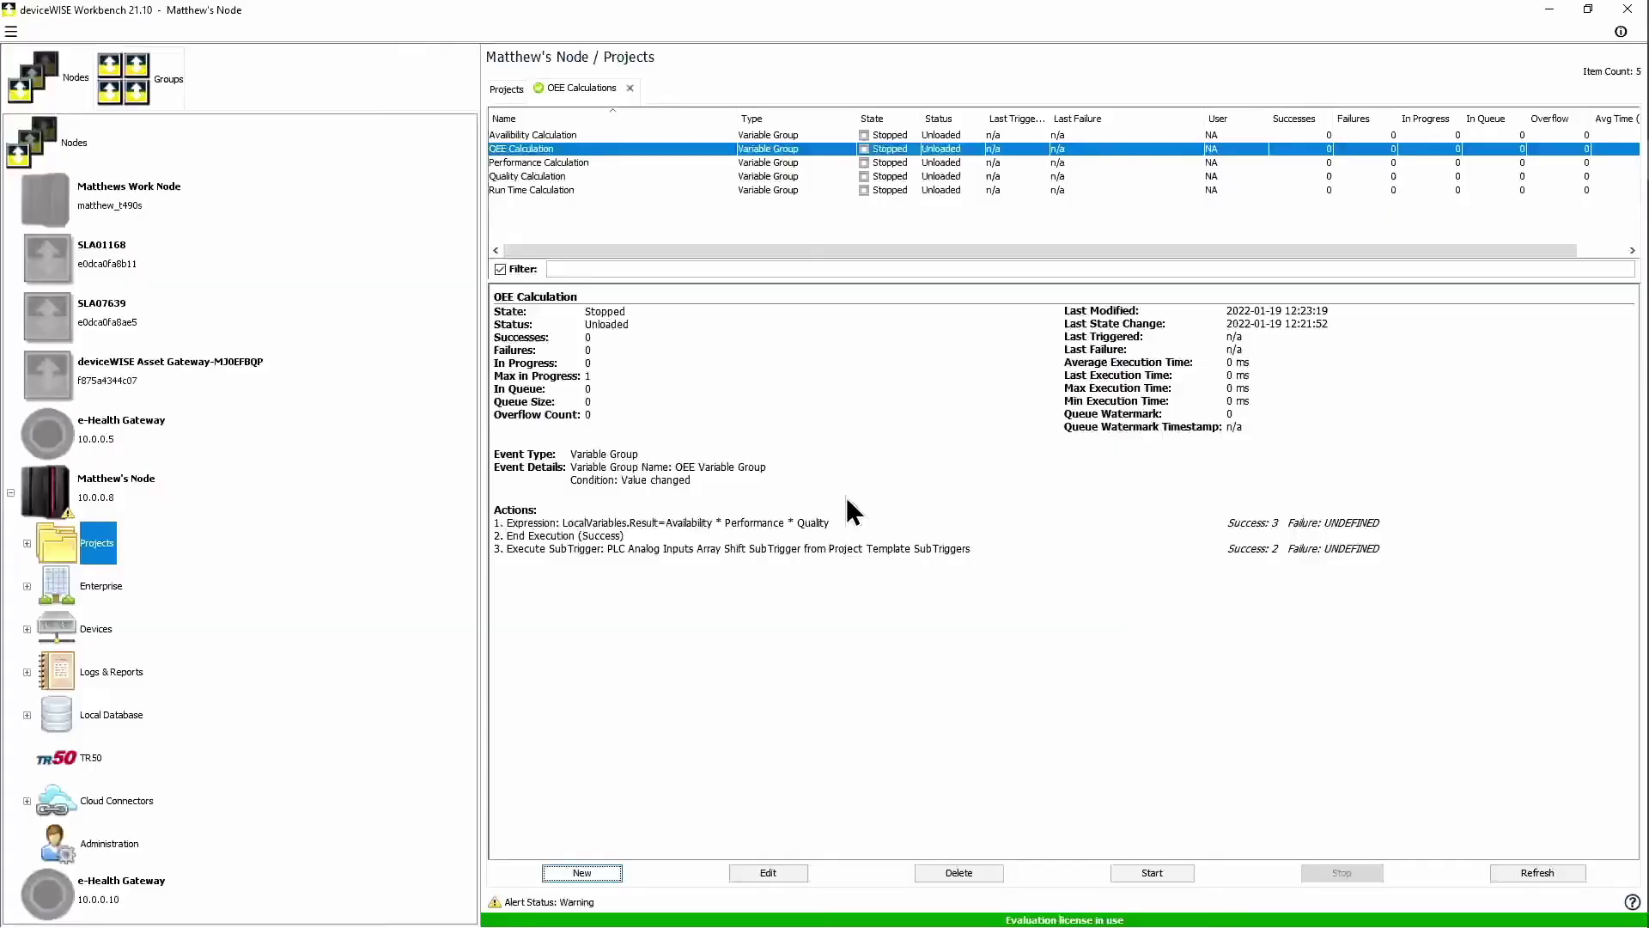
{"action": "left_click", "coordinate": [602, 872]}
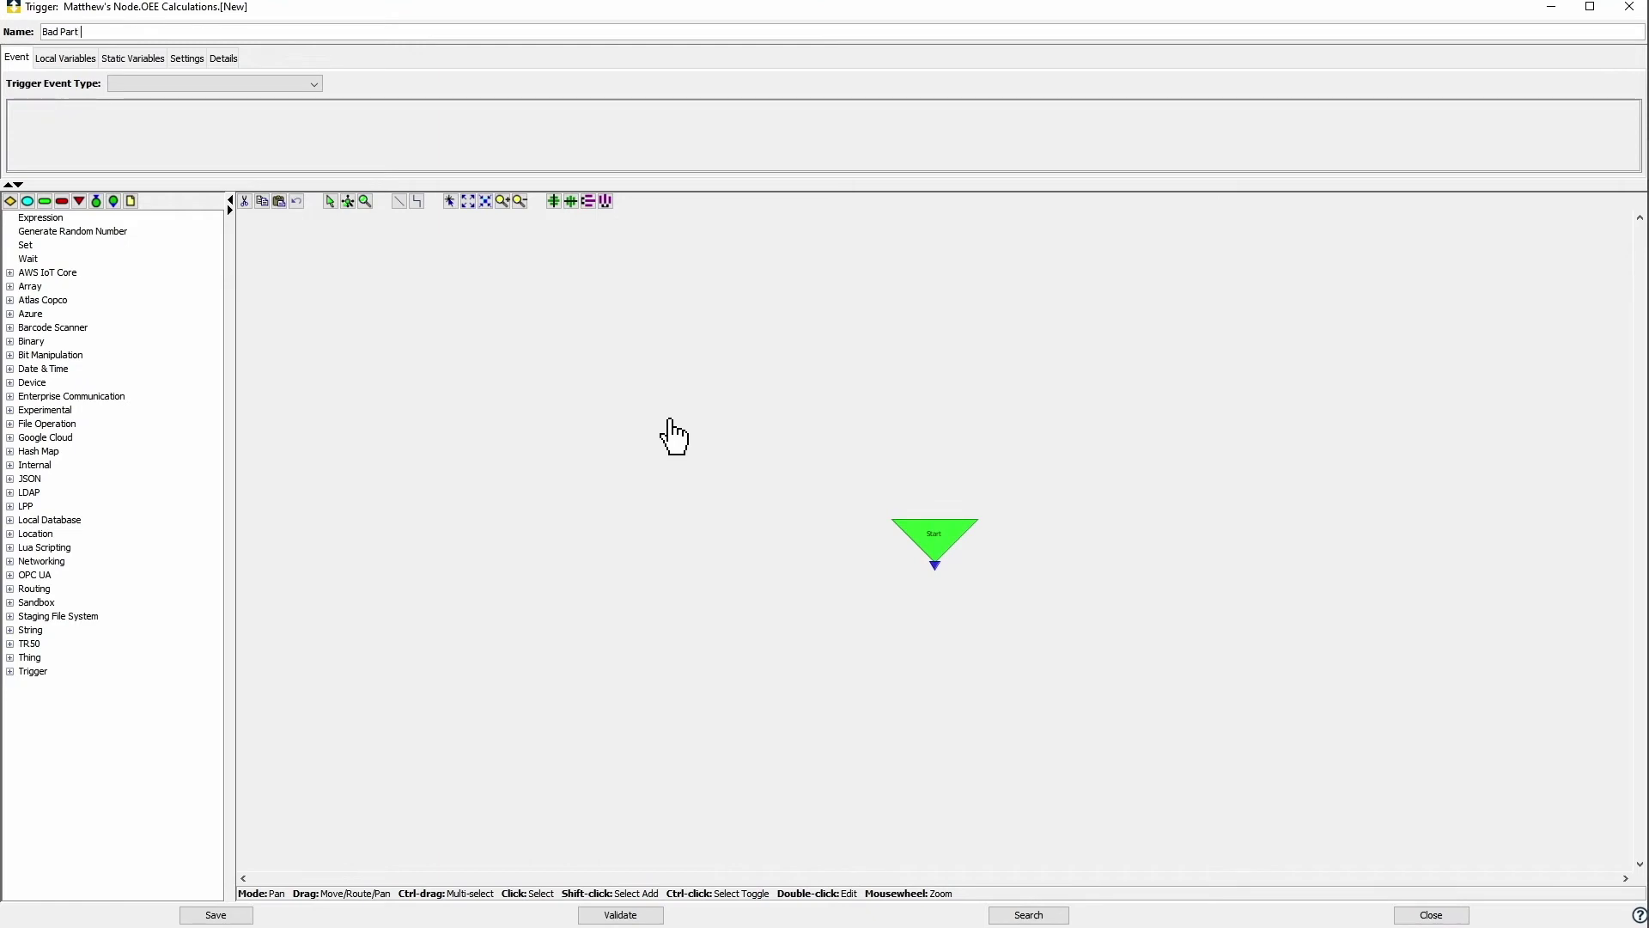
Step: Make the trigger fire on Data from variable Siemens S7-1200.I[0]/0
{"action": "left_click", "coordinate": [260, 85]}
{"action": "left_click", "coordinate": [131, 100]}
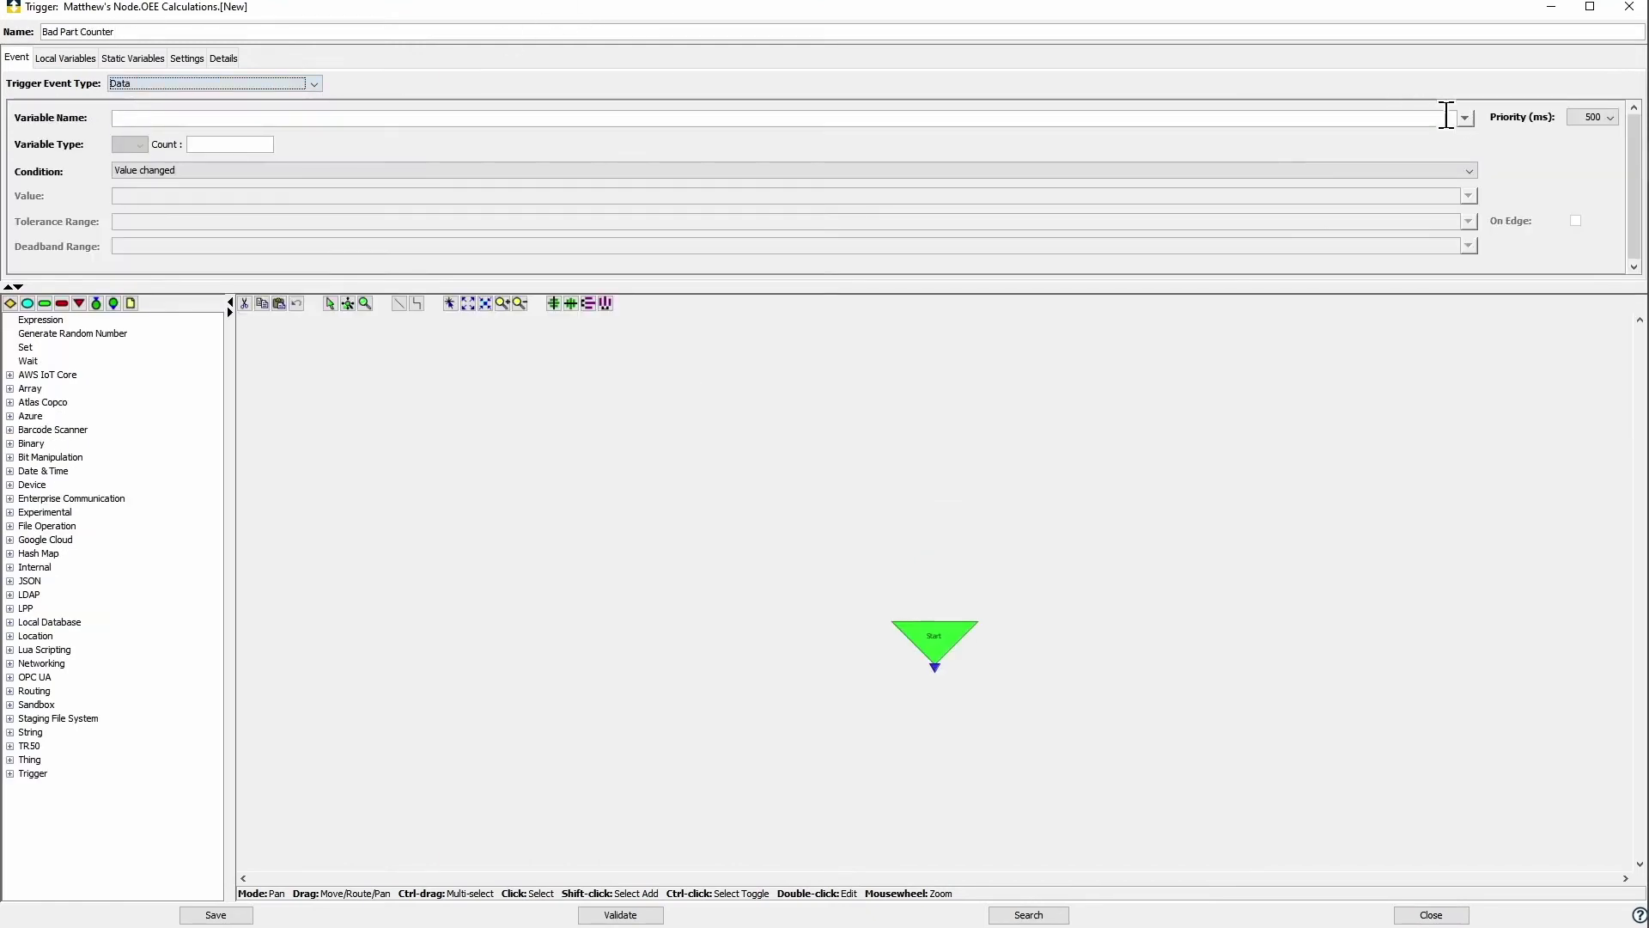
{"action": "left_click", "coordinate": [1464, 118]}
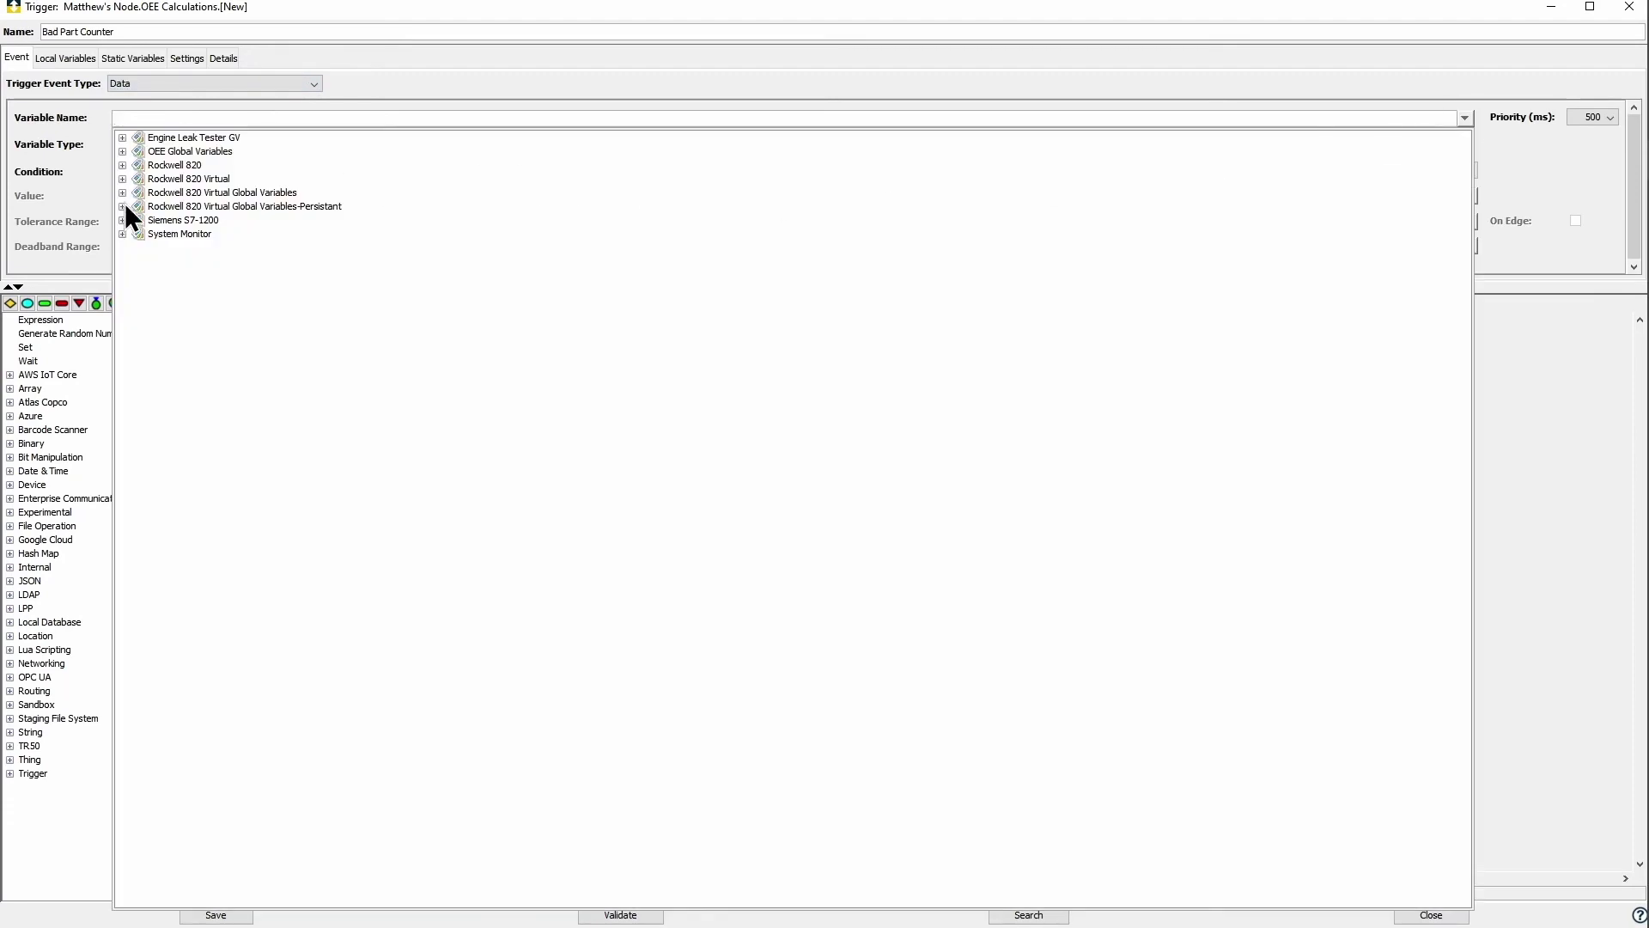
{"action": "left_click", "coordinate": [122, 220]}
{"action": "left_click", "coordinate": [138, 233]}
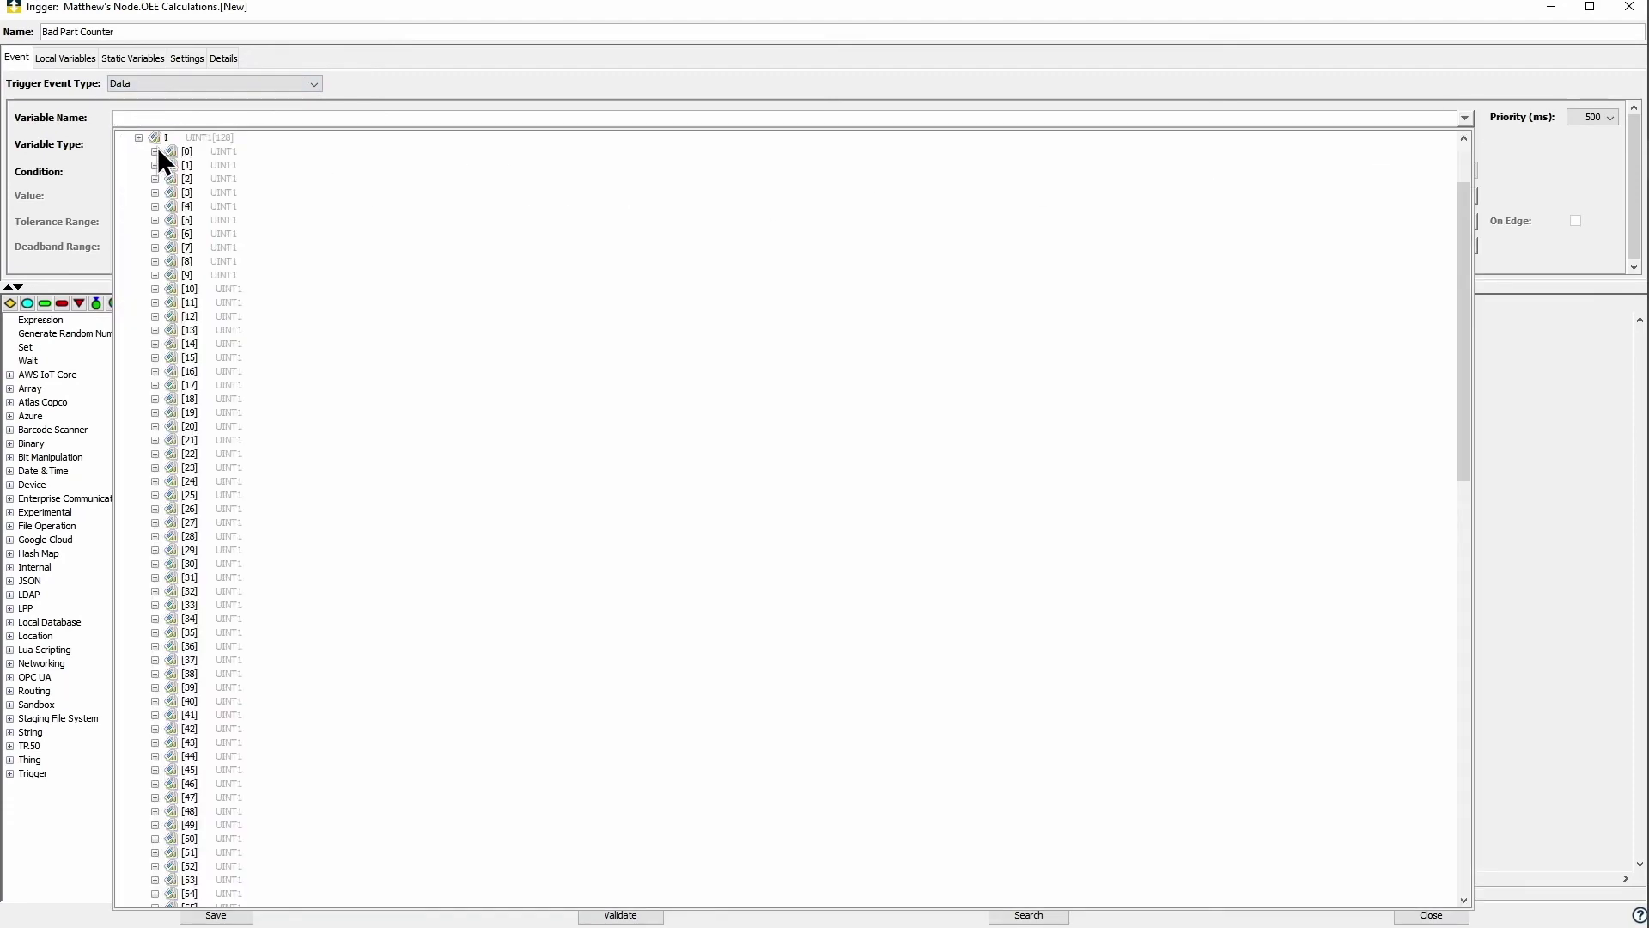
{"action": "left_click", "coordinate": [155, 151]}
{"action": "left_click", "coordinate": [197, 167]}
Step: Set the trigger condition to Equal to with value 1
{"action": "left_click", "coordinate": [225, 169]}
{"action": "left_click", "coordinate": [177, 214]}
{"action": "left_click", "coordinate": [178, 193]}
{"action": "key", "text": "BackSpace"}
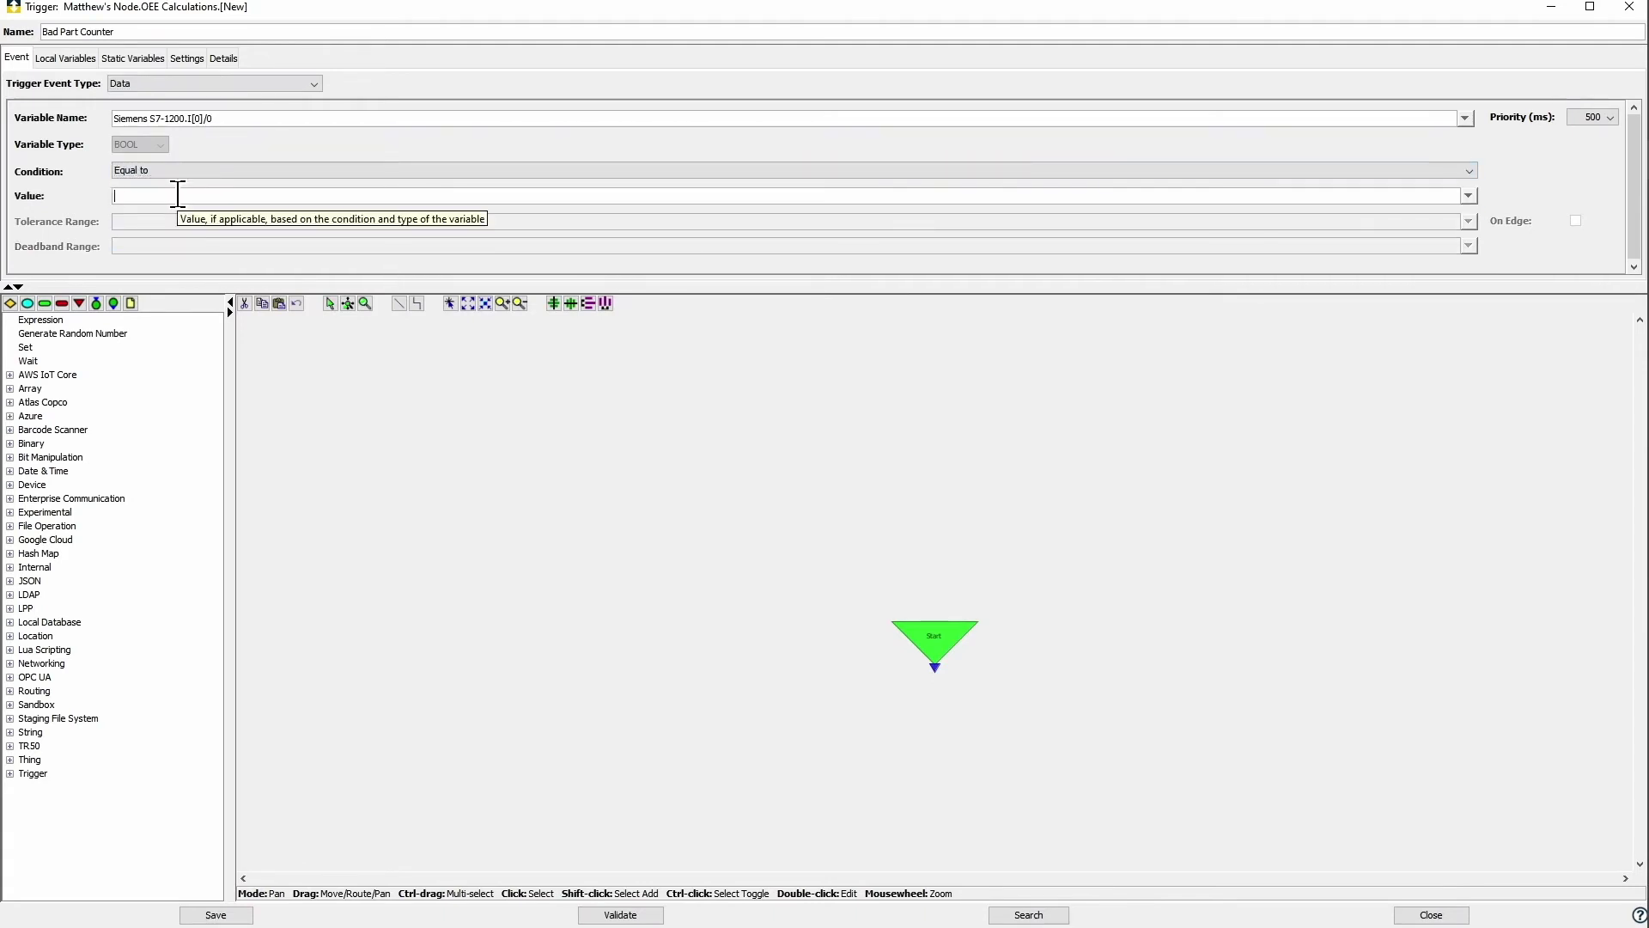
{"action": "type", "text": "1"}
{"action": "scroll", "coordinate": [605, 473], "scroll_direction": "up", "scroll_amount": 3}
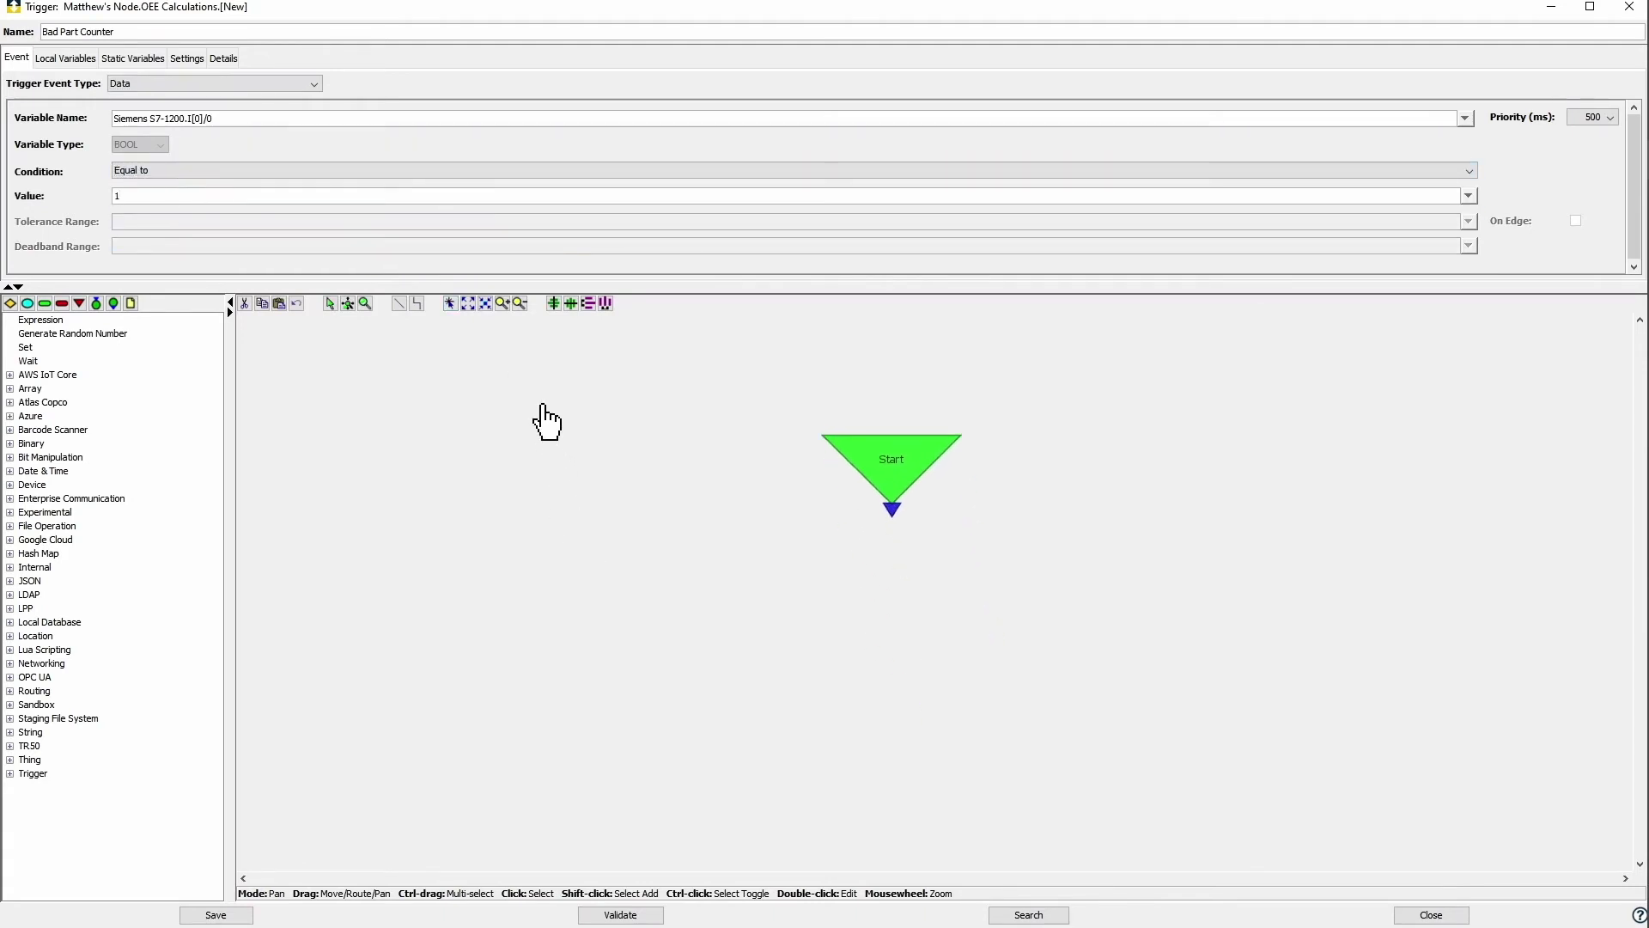
Step: Add a Set step below Start using Siemens S7-1200.I[0]/0 as its source
{"action": "left_click_drag", "start_coordinate": [28, 348], "coordinate": [877, 526]}
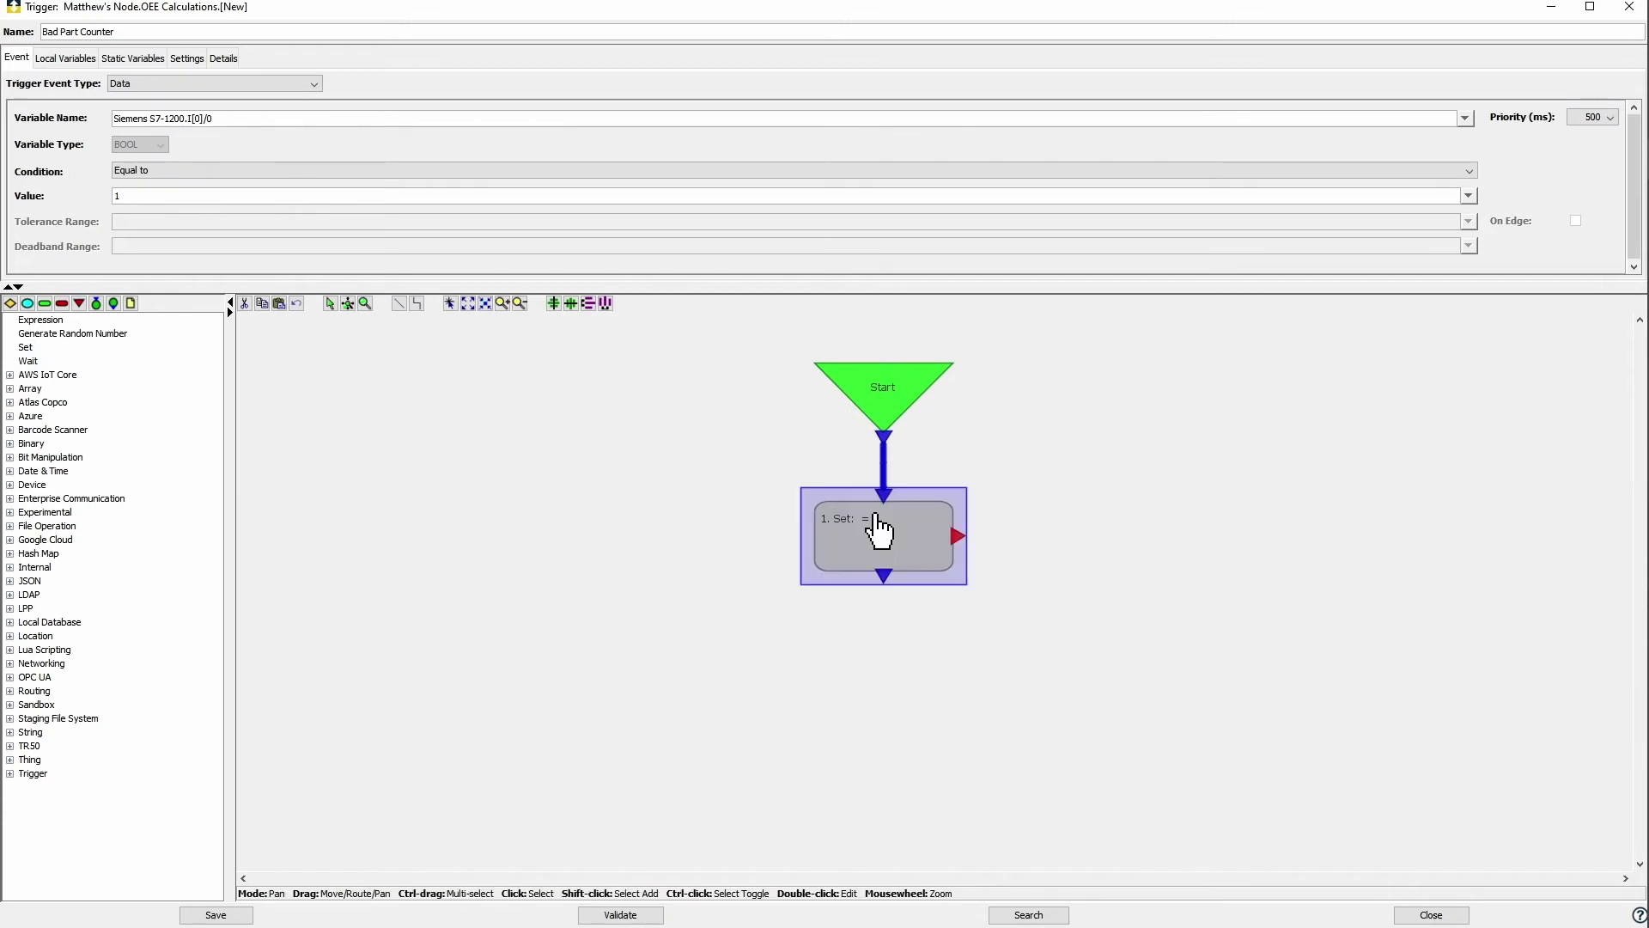
{"action": "double_click", "coordinate": [893, 546]}
{"action": "left_click", "coordinate": [1185, 434]}
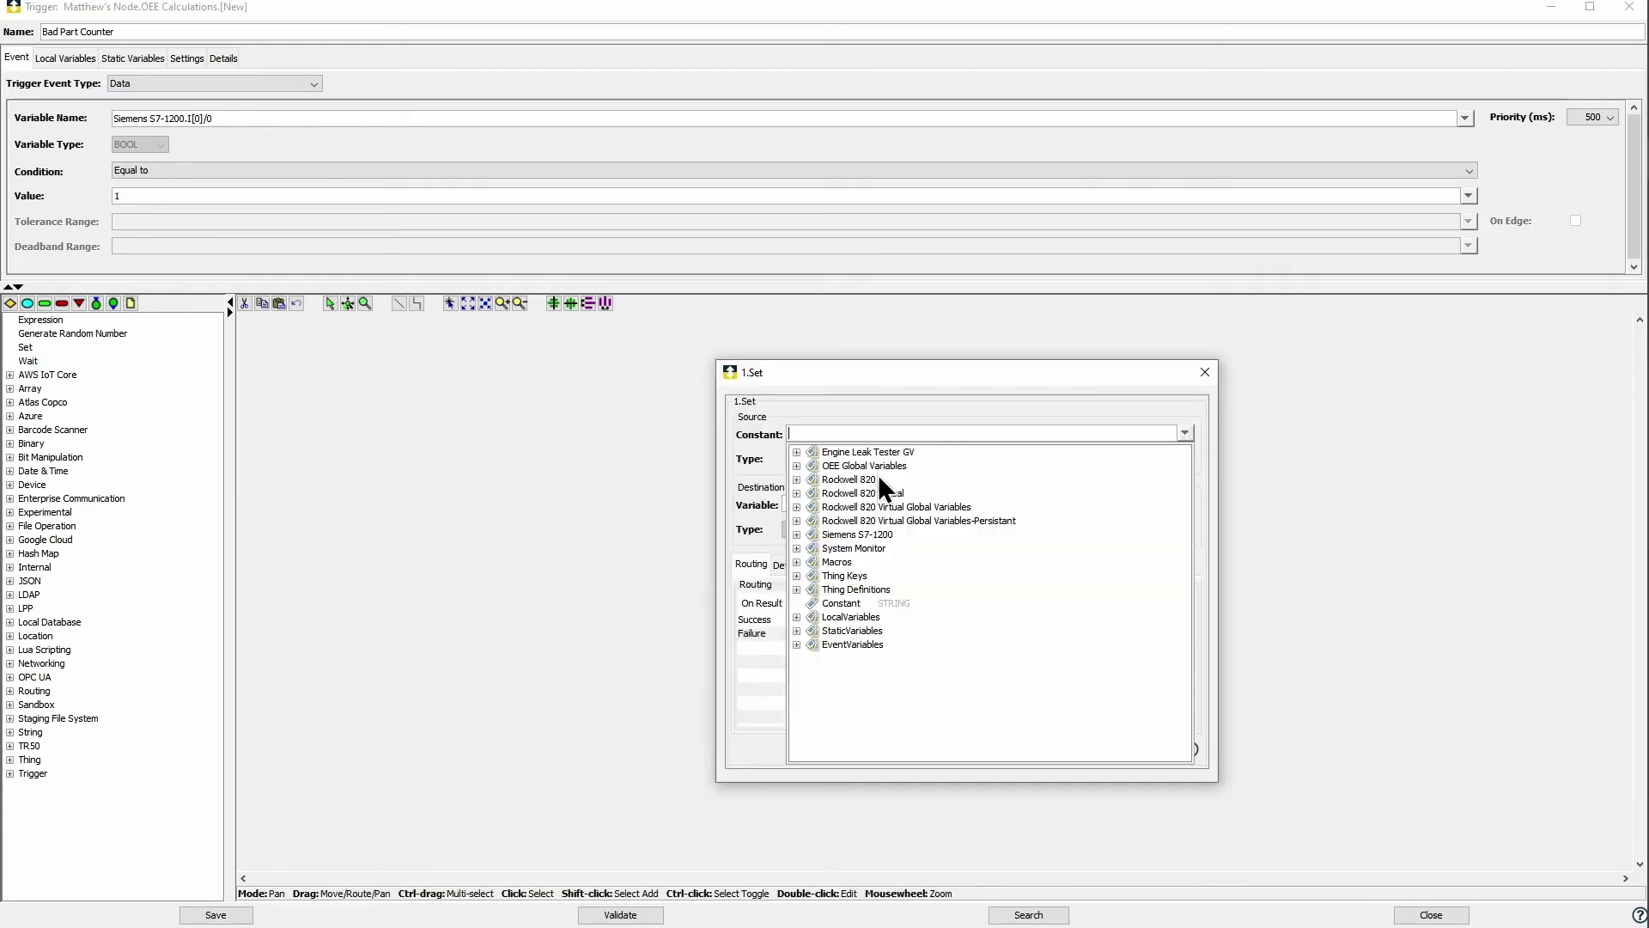
{"action": "left_click", "coordinate": [797, 535]}
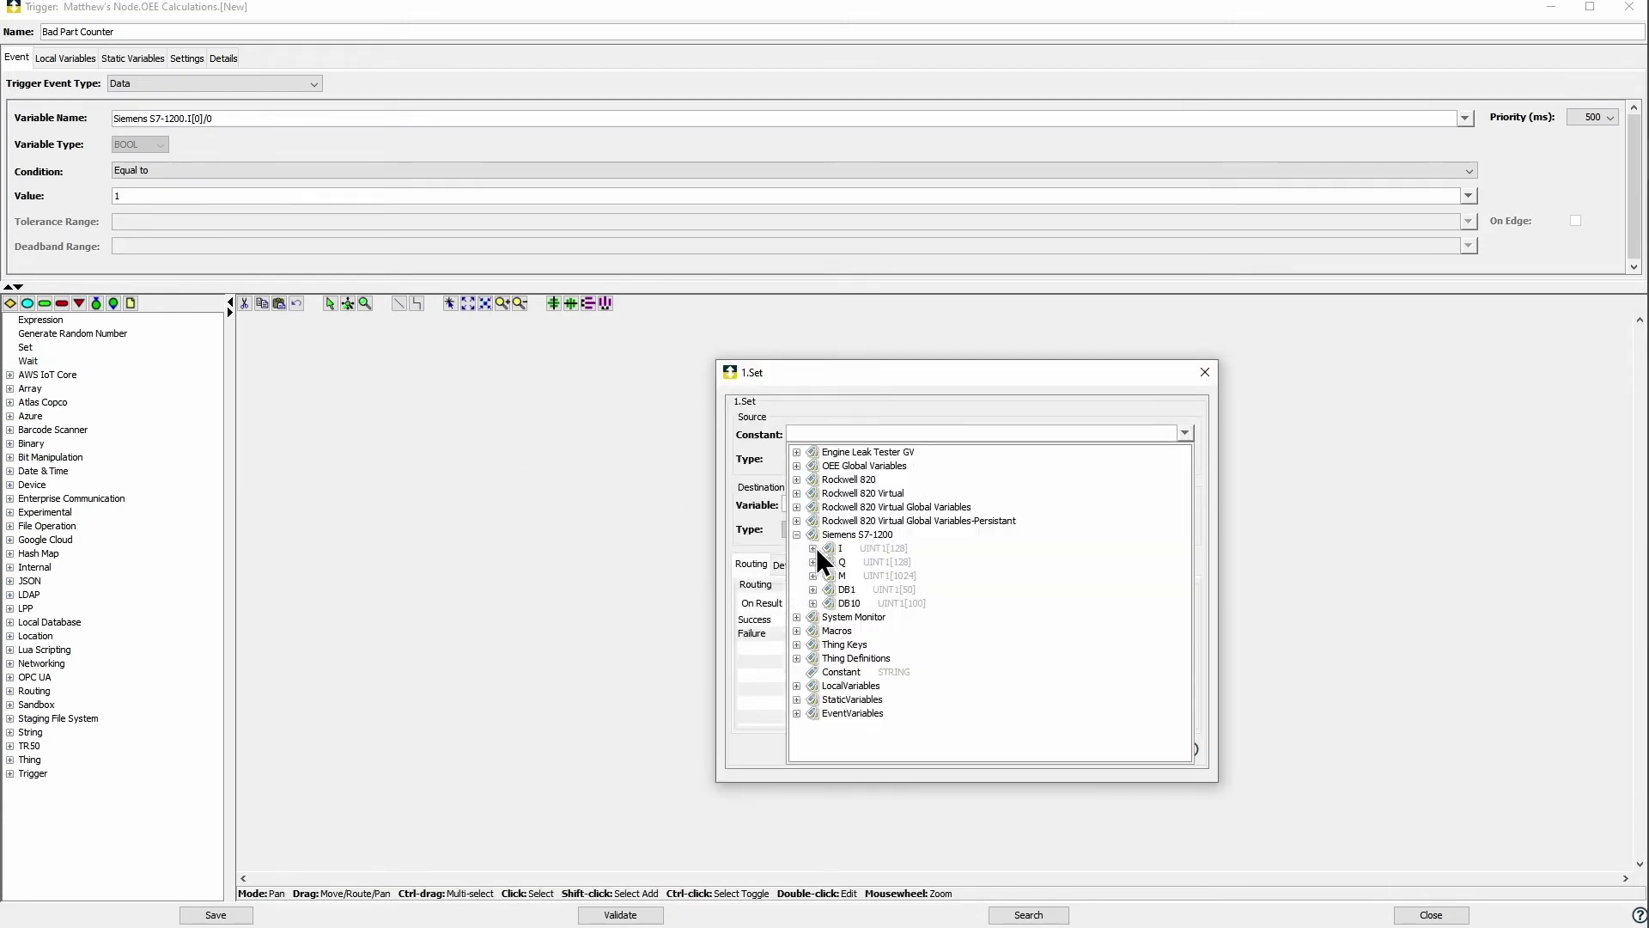
{"action": "left_click", "coordinate": [813, 548]}
{"action": "left_click", "coordinate": [829, 466]}
{"action": "left_click", "coordinate": [870, 478]}
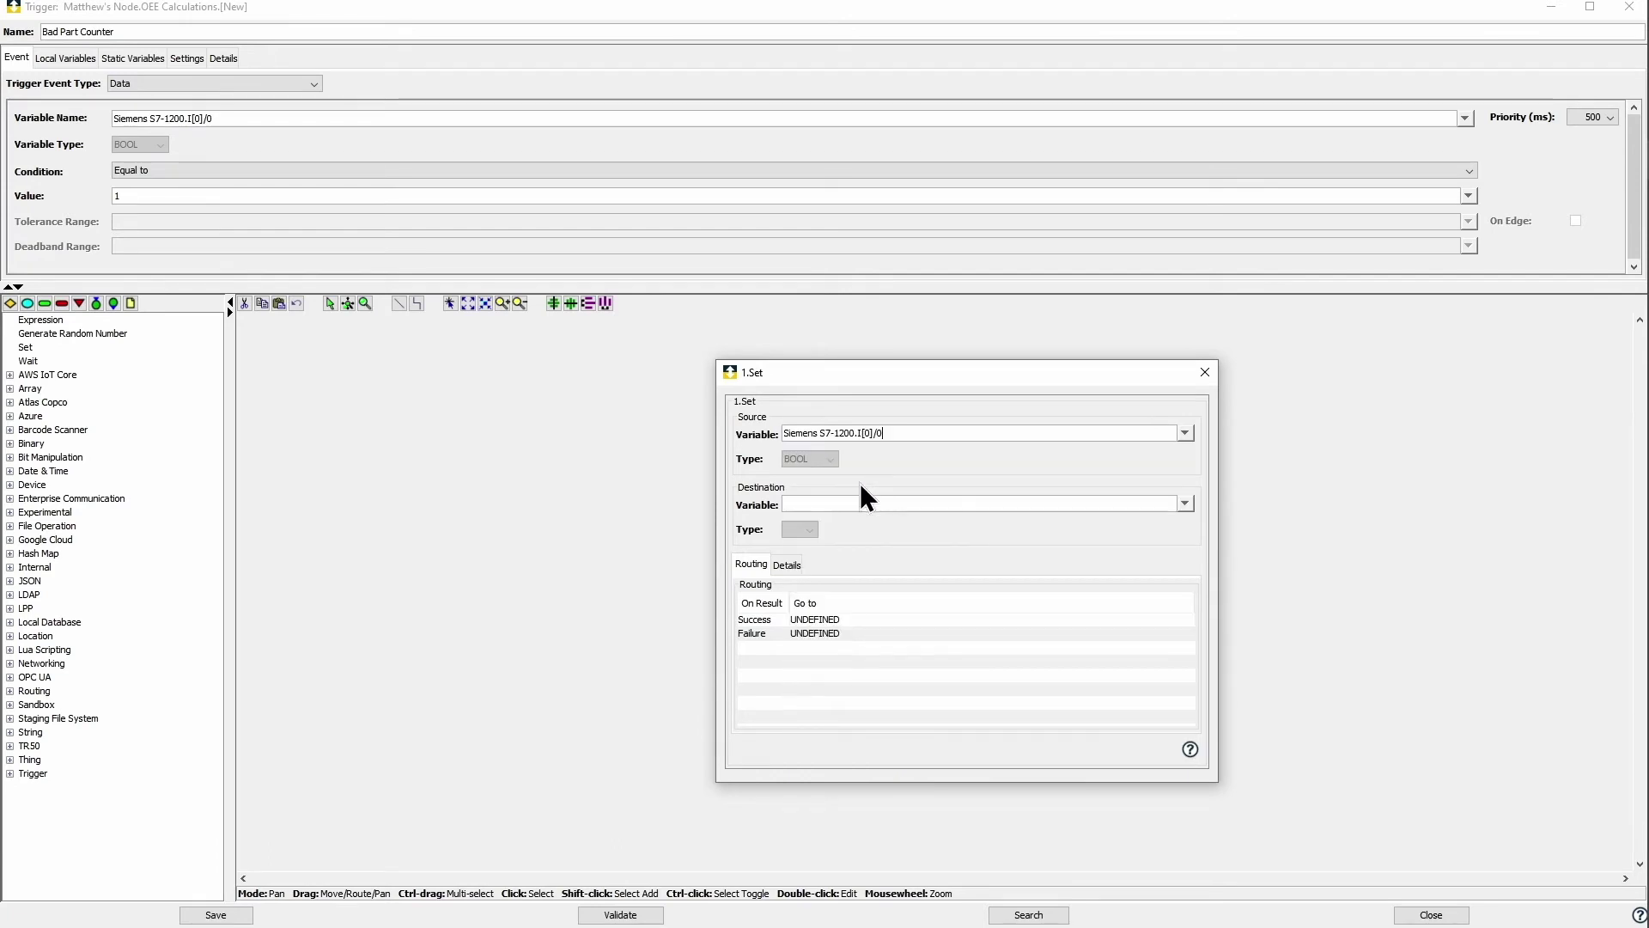
Step: Set the step's destination to Rockwell 820._IO_EM_DO_00
{"action": "left_click", "coordinate": [1157, 505]}
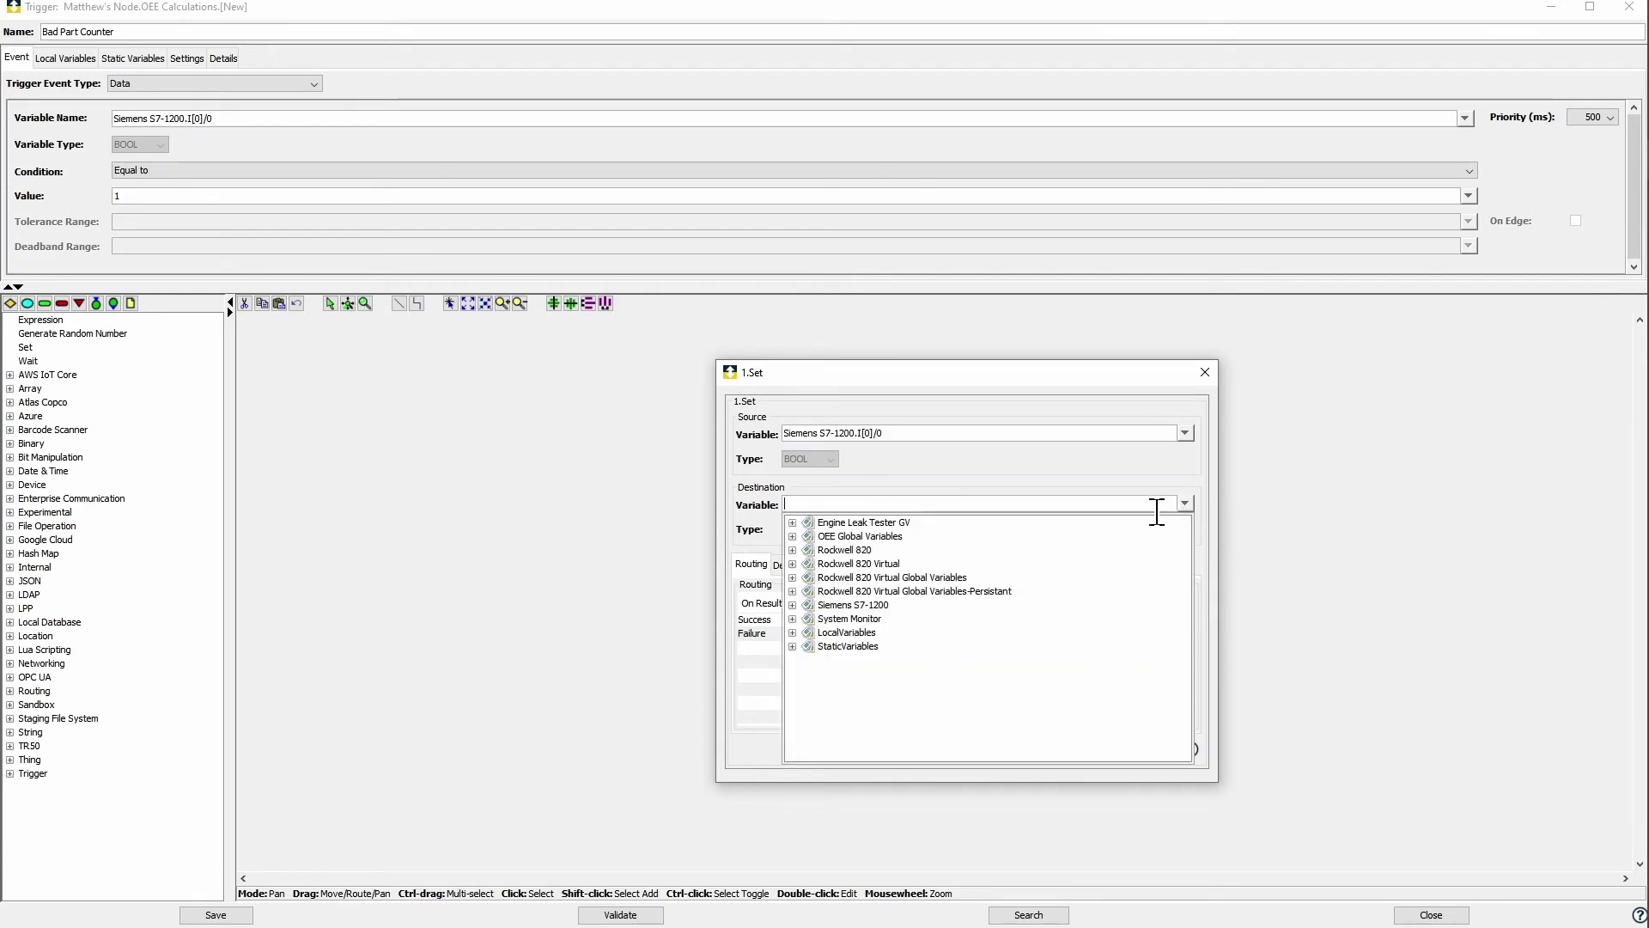
{"action": "left_click", "coordinate": [792, 550]}
{"action": "scroll", "coordinate": [935, 617], "scroll_direction": "down", "scroll_amount": 3}
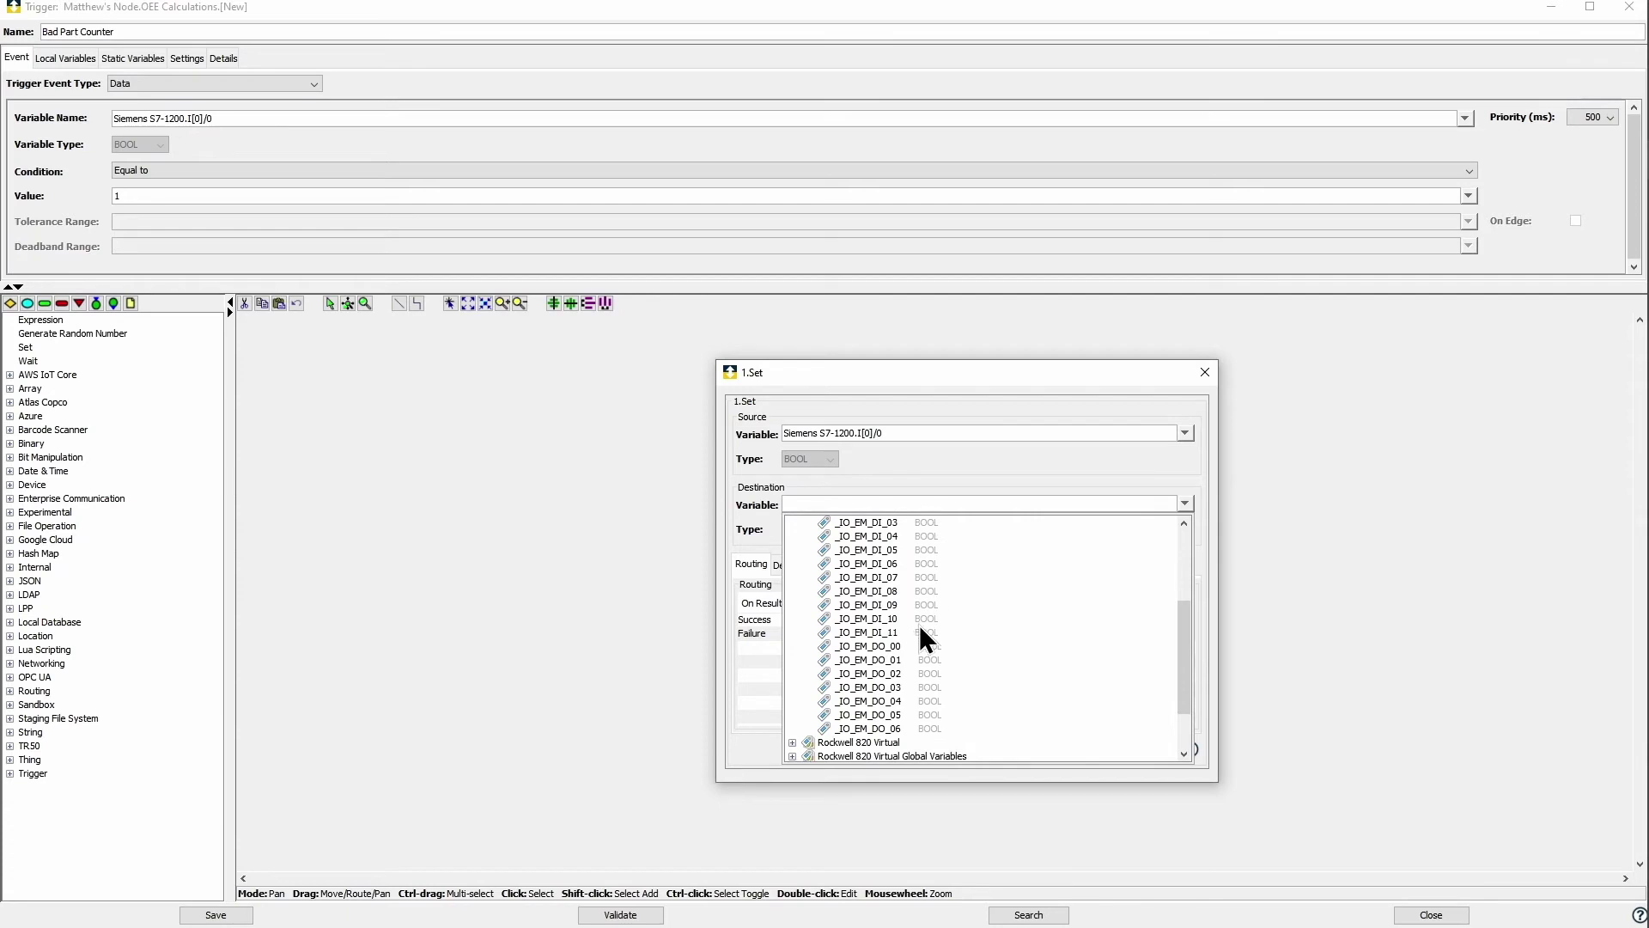
{"action": "left_click", "coordinate": [893, 646]}
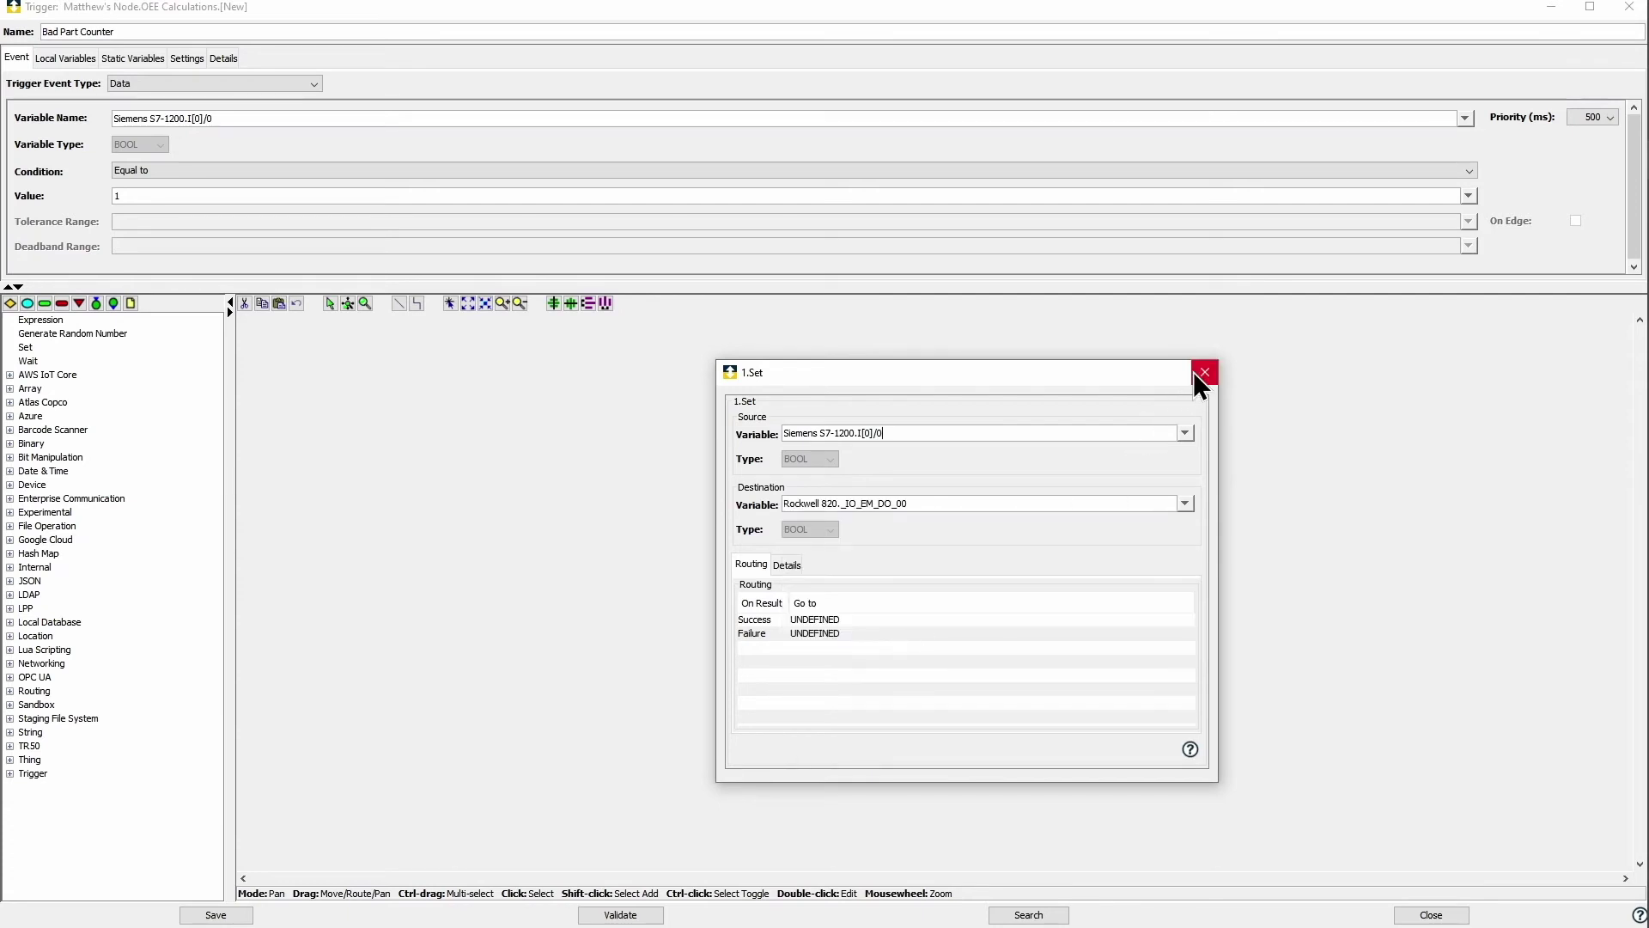
{"action": "left_click", "coordinate": [1205, 372]}
{"action": "left_click_drag", "start_coordinate": [1050, 578], "coordinate": [854, 550]}
{"action": "left_click", "coordinate": [25, 320]}
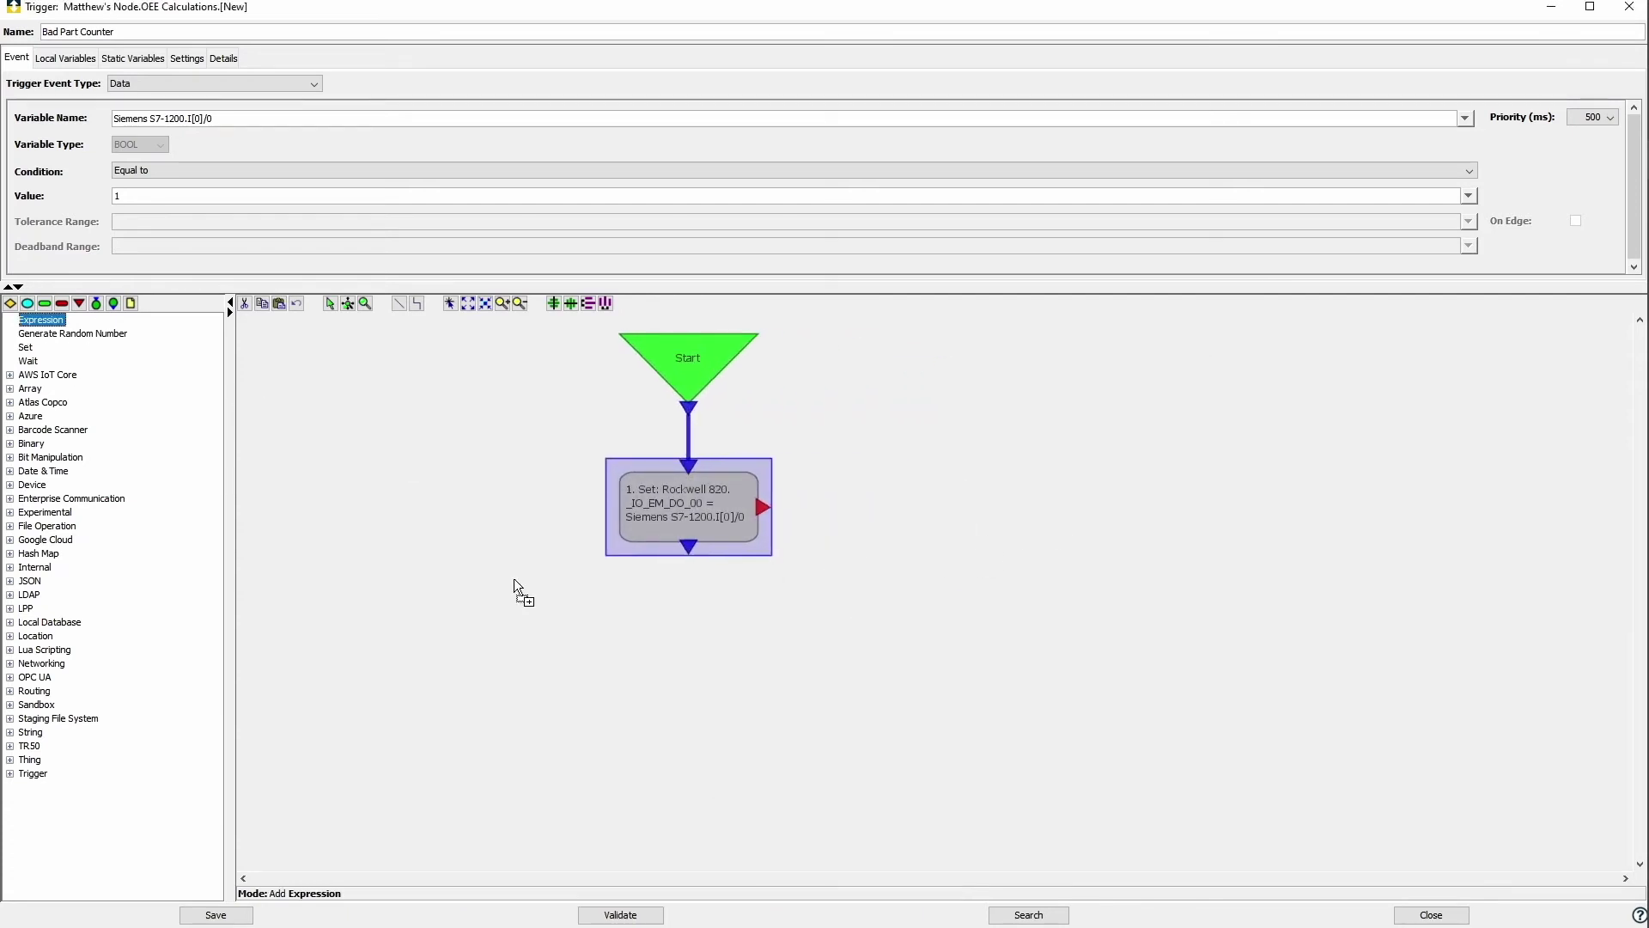
Step: Add an Expression step linked after the Set step with formula Bad_Count + 1
{"action": "left_click", "coordinate": [648, 628]}
{"action": "left_click_drag", "start_coordinate": [687, 550], "coordinate": [685, 633]}
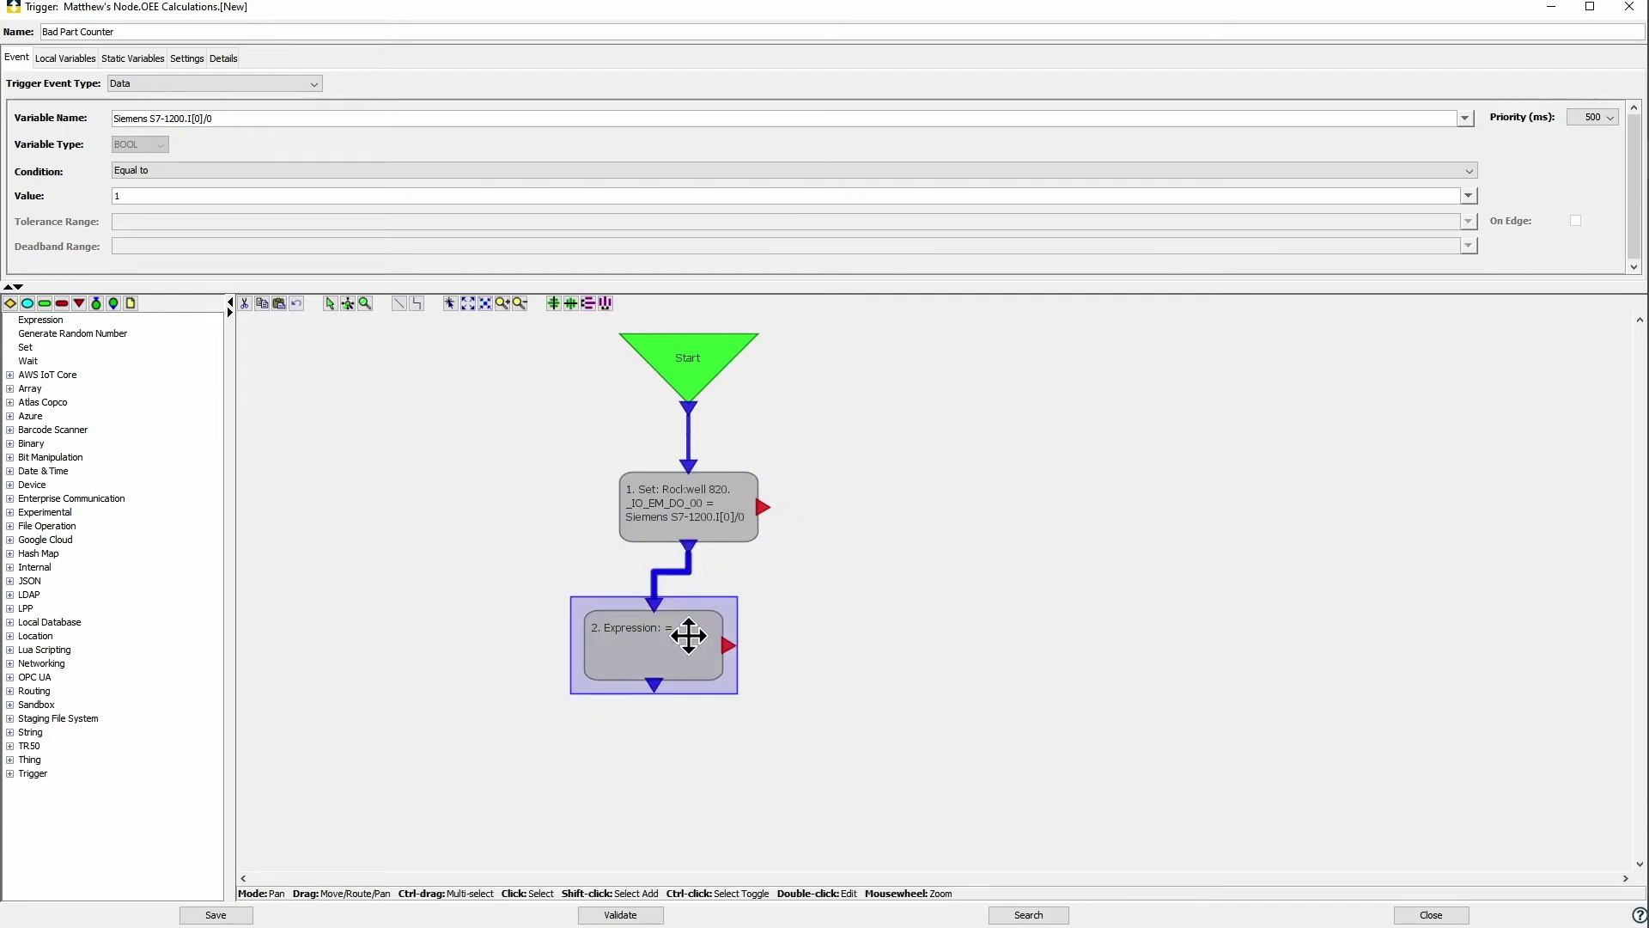
{"action": "double_click", "coordinate": [711, 658]}
{"action": "type", "text": "Ba"}
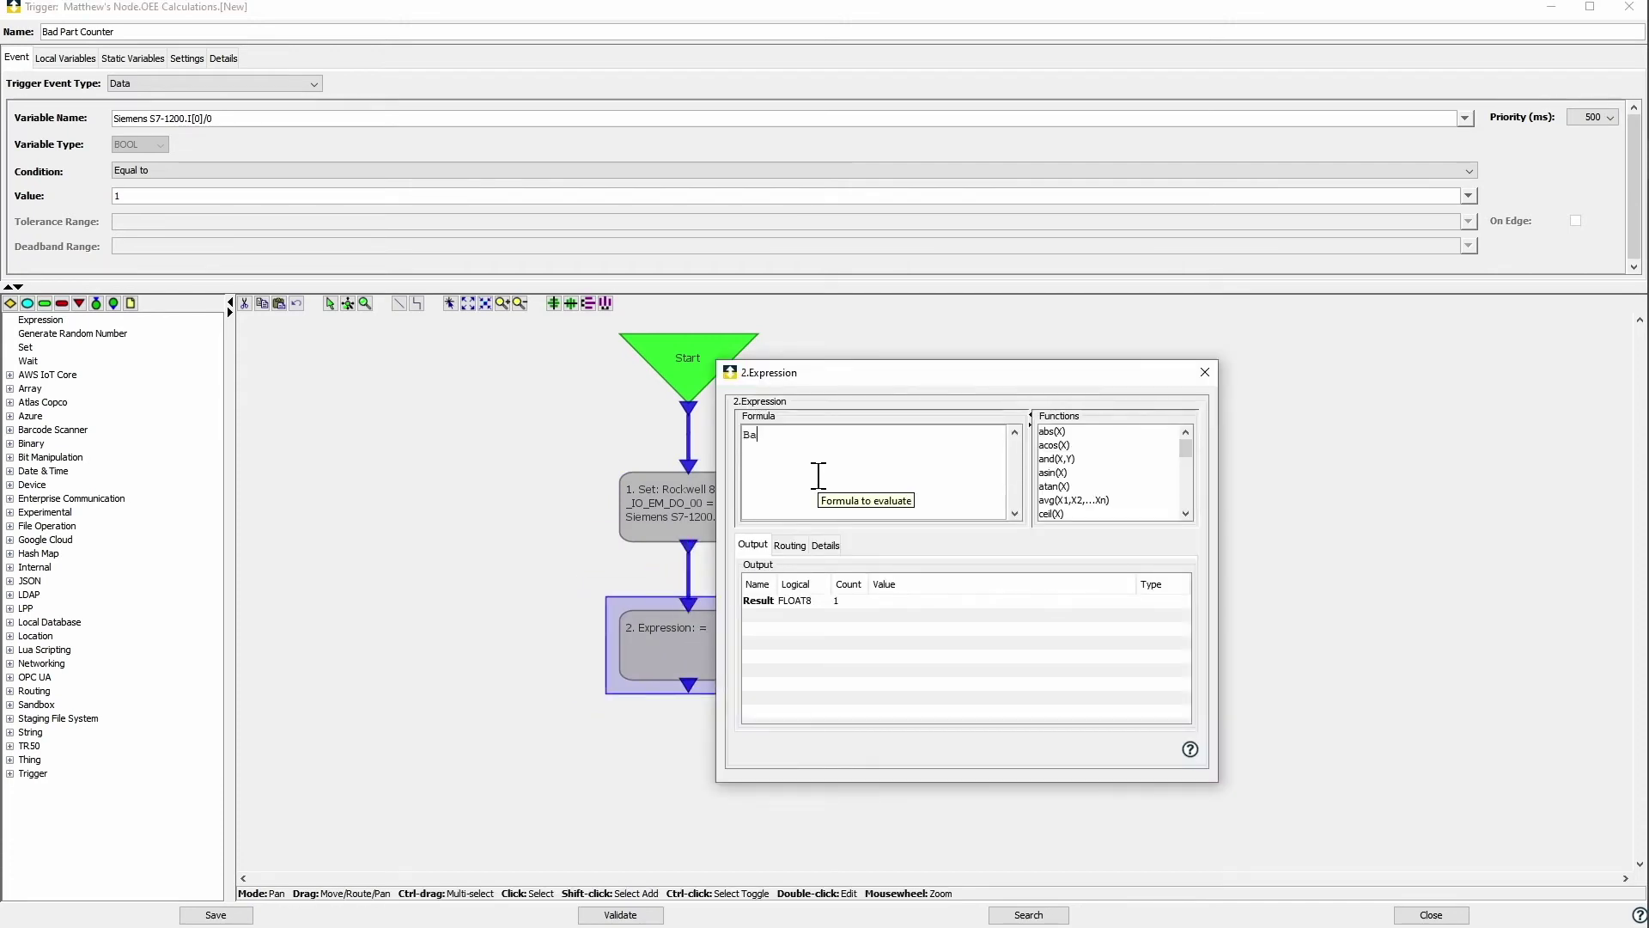
{"action": "type", "text": "d_Count + 1"}
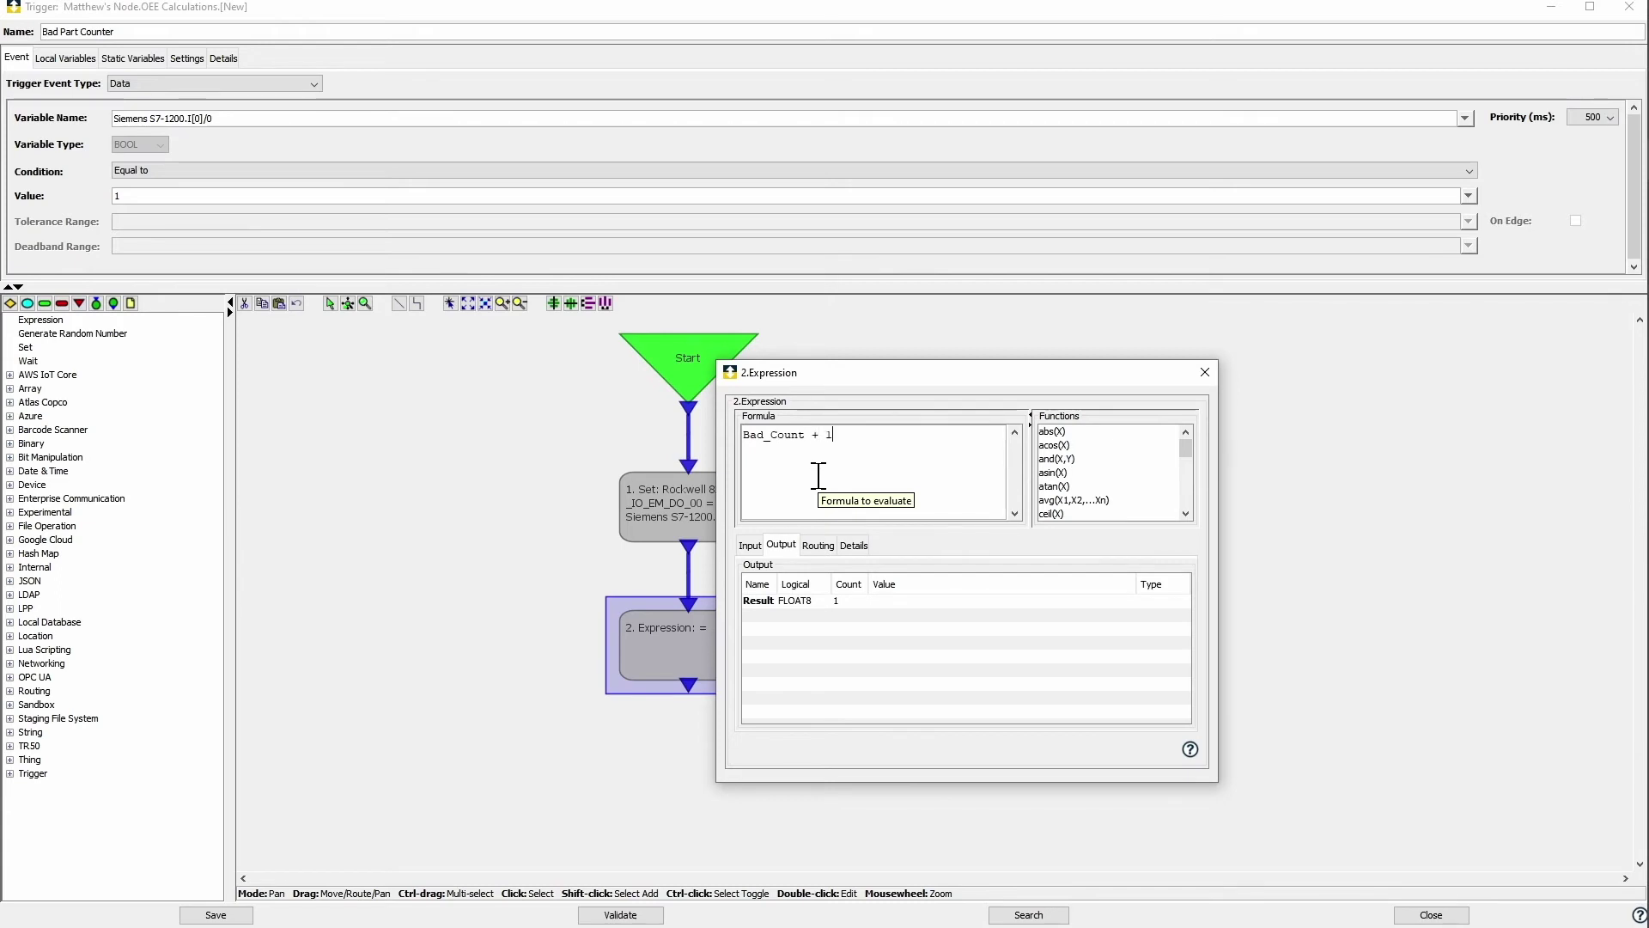
Step: Bind the Bad_Count input and the result to OEE Global Variables.Bad Count
{"action": "left_click", "coordinate": [750, 545]}
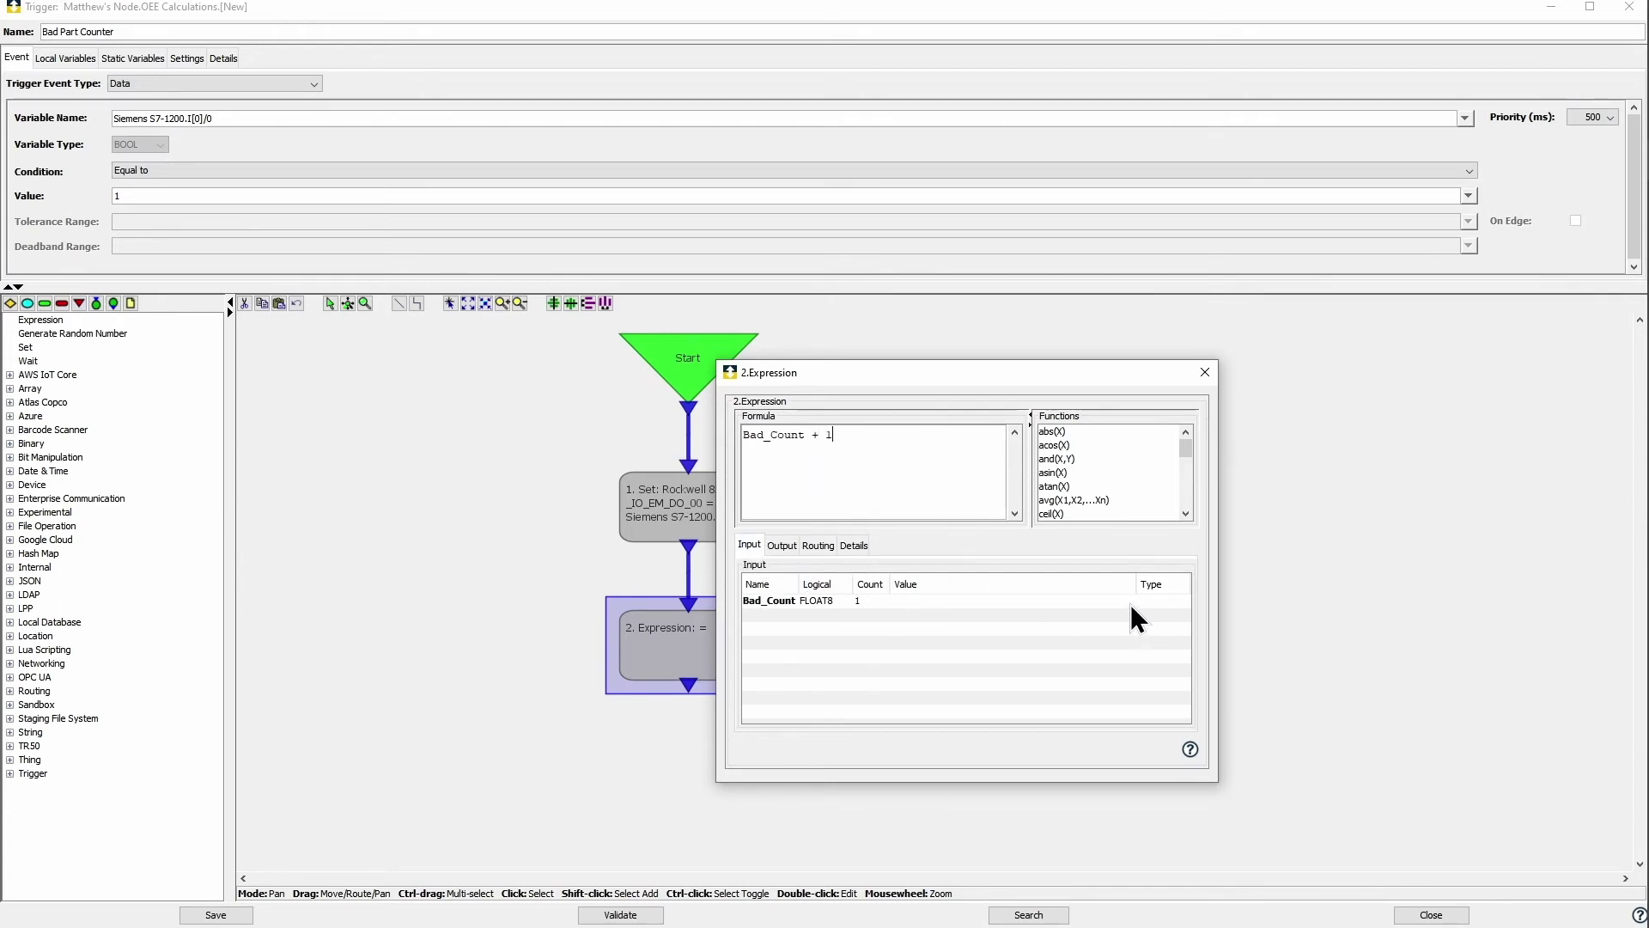
{"action": "left_click", "coordinate": [1131, 603]}
{"action": "left_click", "coordinate": [902, 631]}
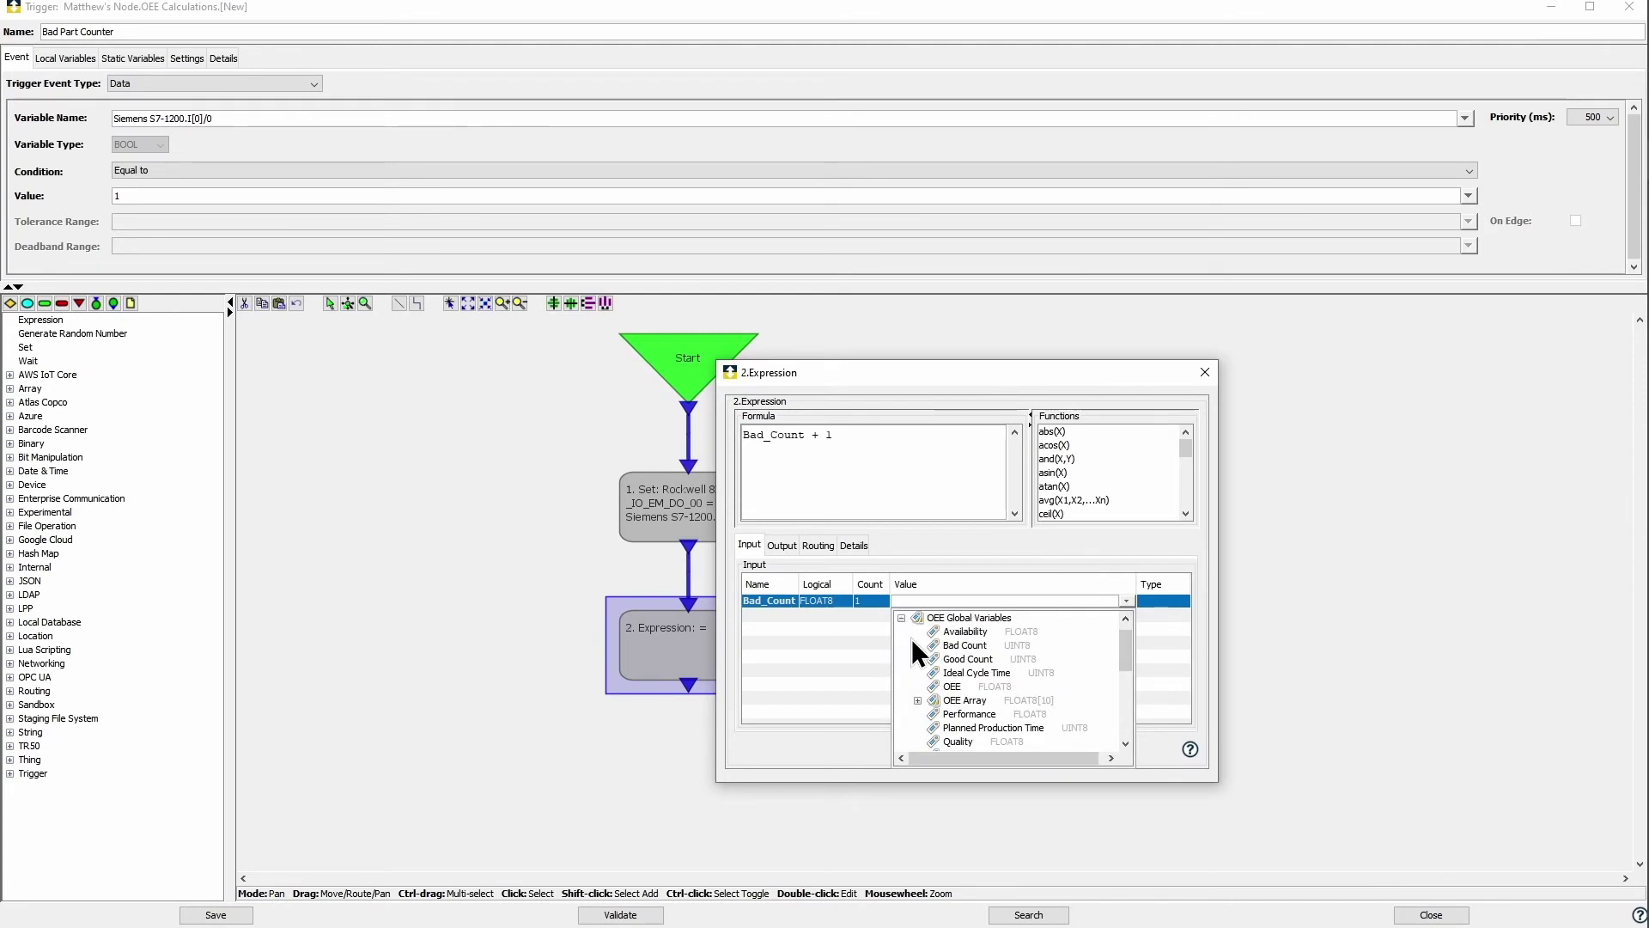
{"action": "left_click", "coordinate": [961, 648]}
{"action": "left_click", "coordinate": [782, 545]}
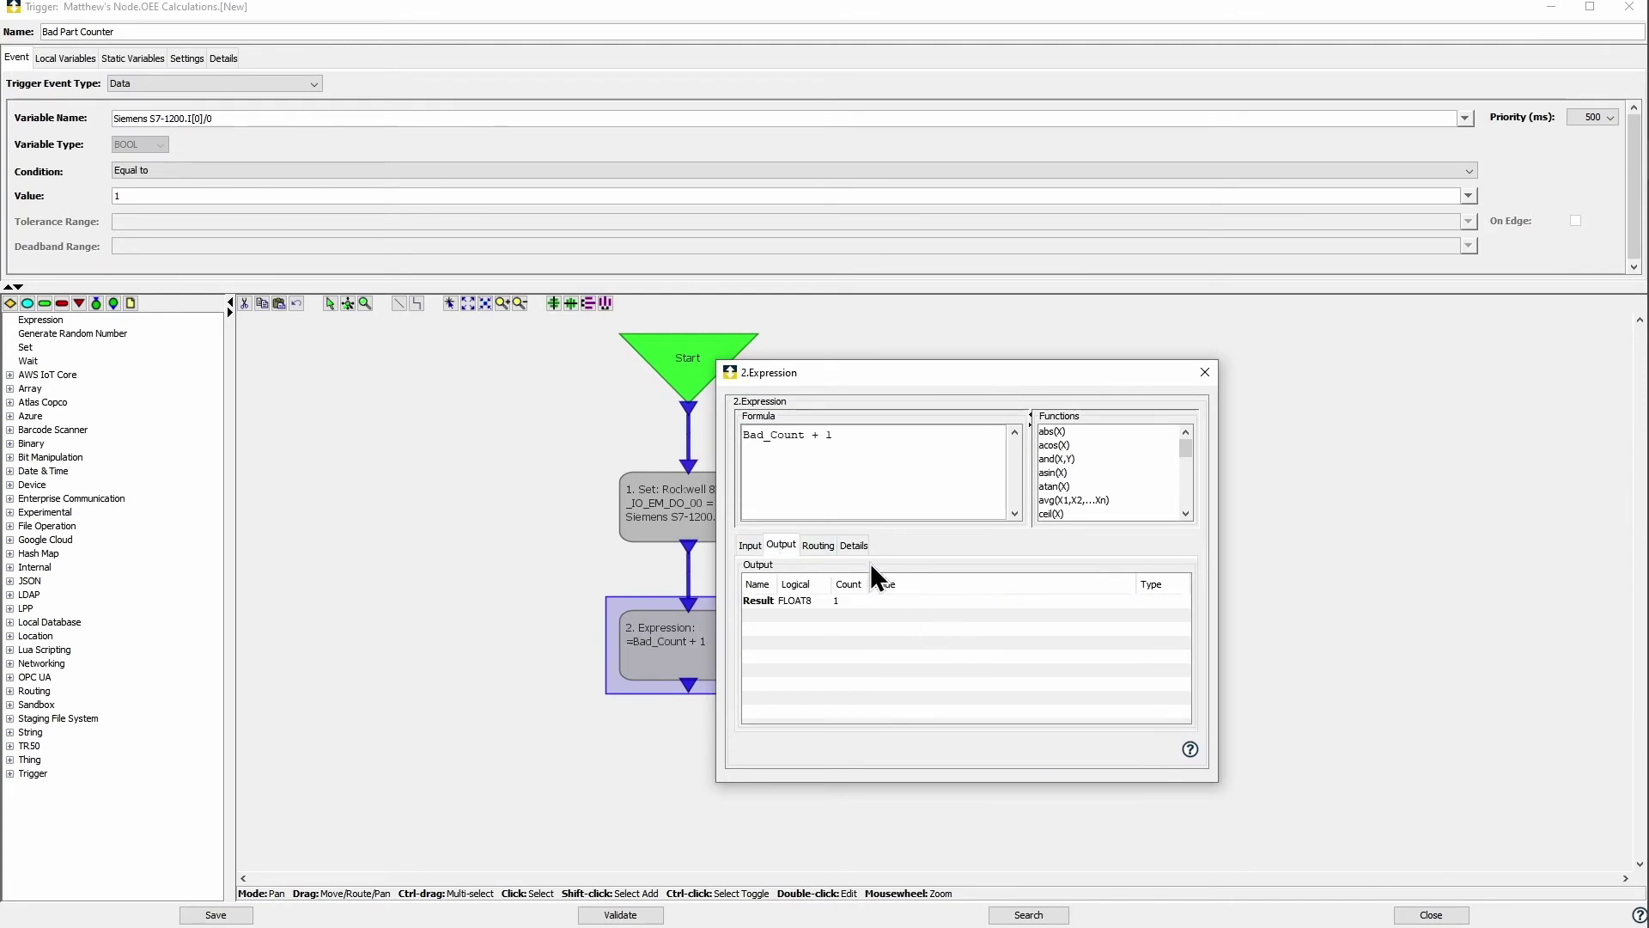
{"action": "left_click", "coordinate": [1134, 603]}
{"action": "left_click", "coordinate": [882, 633]}
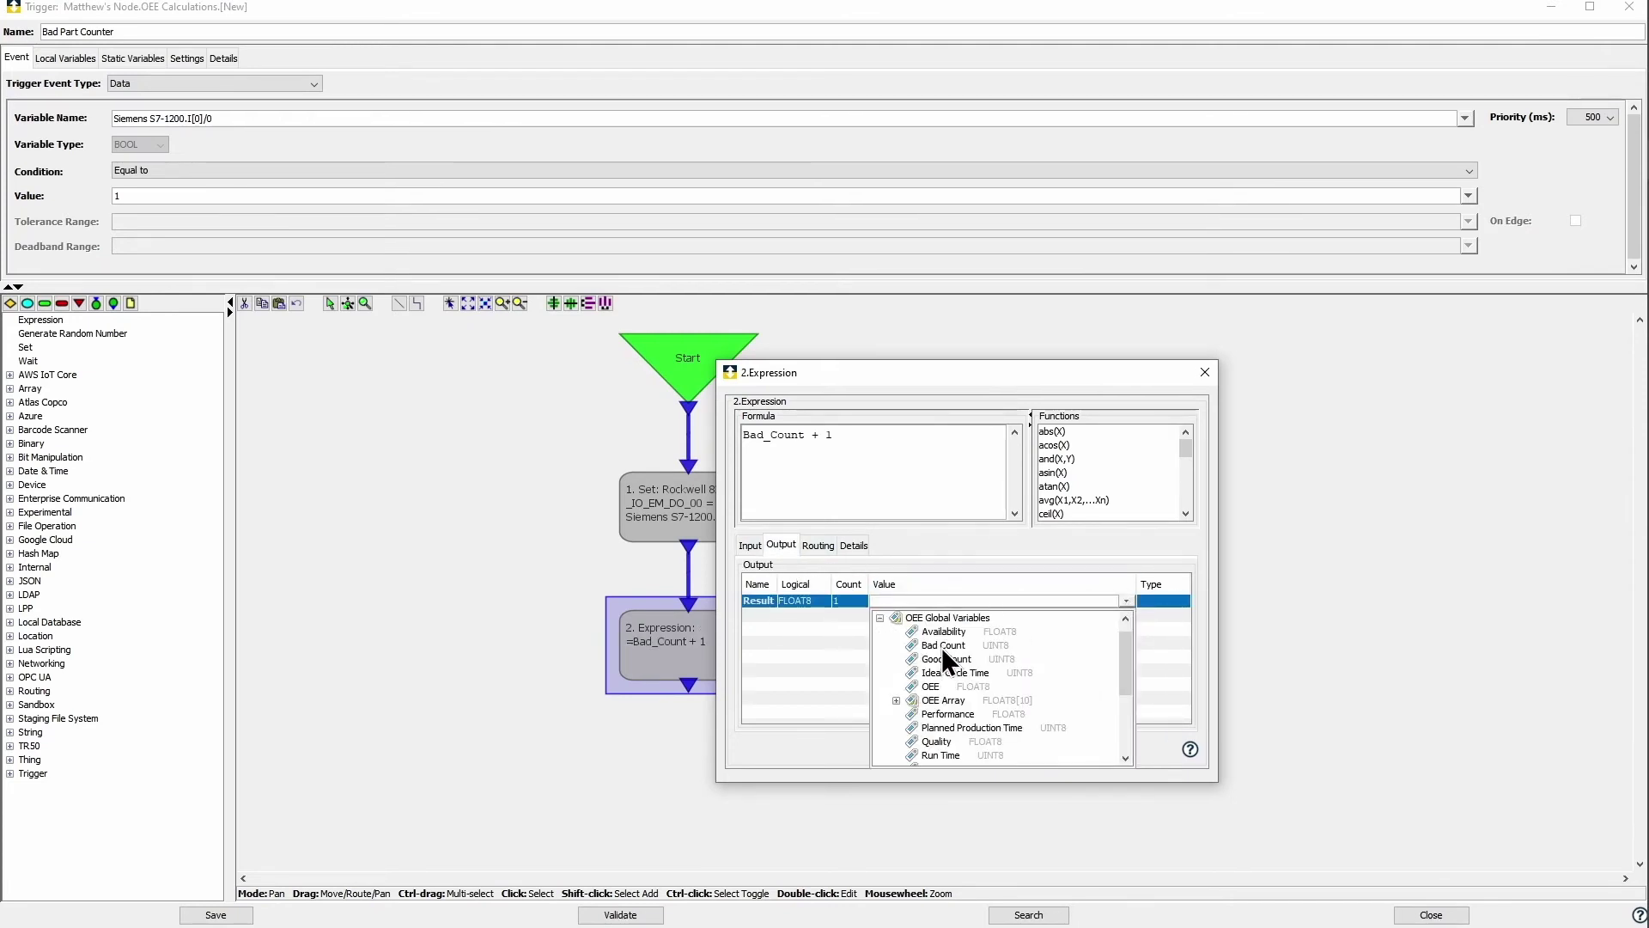
{"action": "left_click", "coordinate": [944, 645]}
{"action": "left_click", "coordinate": [1206, 372]}
Step: Copy the Bad Count Expression step and paste a duplicate below it
{"action": "right_click", "coordinate": [745, 661]}
{"action": "left_click", "coordinate": [730, 719]}
{"action": "right_click", "coordinate": [704, 711]}
{"action": "left_click", "coordinate": [744, 720]}
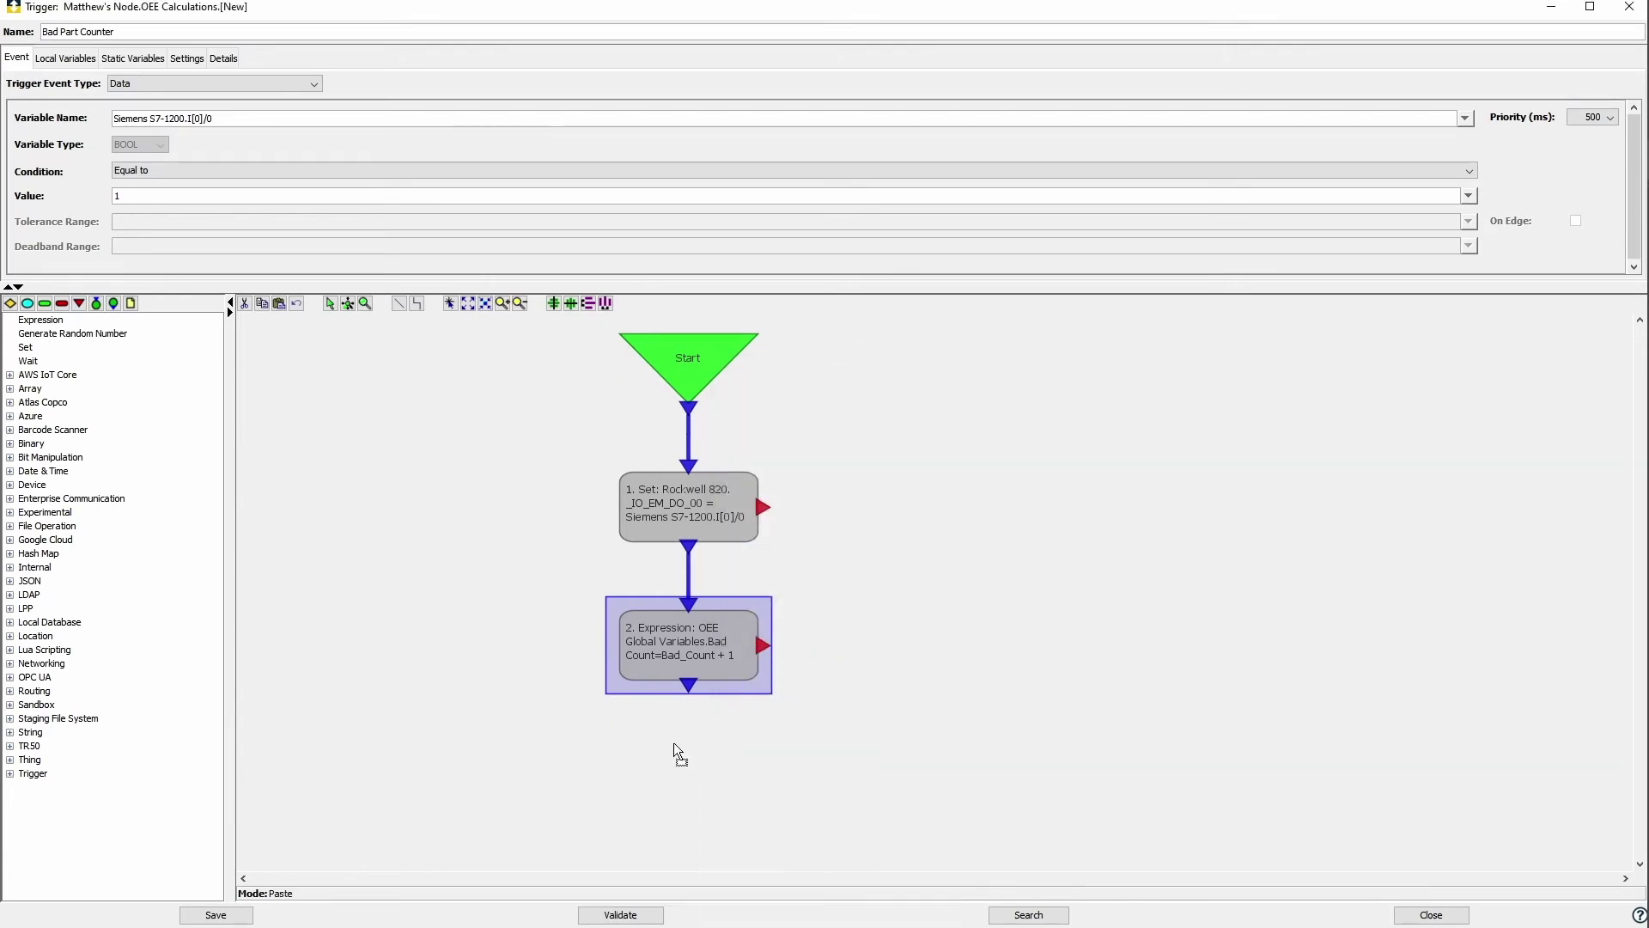
Step: Link the pasted step after step 2 and change its formula to Total_Count + 1
{"action": "left_click_drag", "start_coordinate": [690, 687], "coordinate": [699, 781]}
{"action": "double_click", "coordinate": [699, 781]}
{"action": "left_click_drag", "start_coordinate": [764, 435], "coordinate": [730, 439]}
{"action": "type", "text": "Total_Count + 1"}
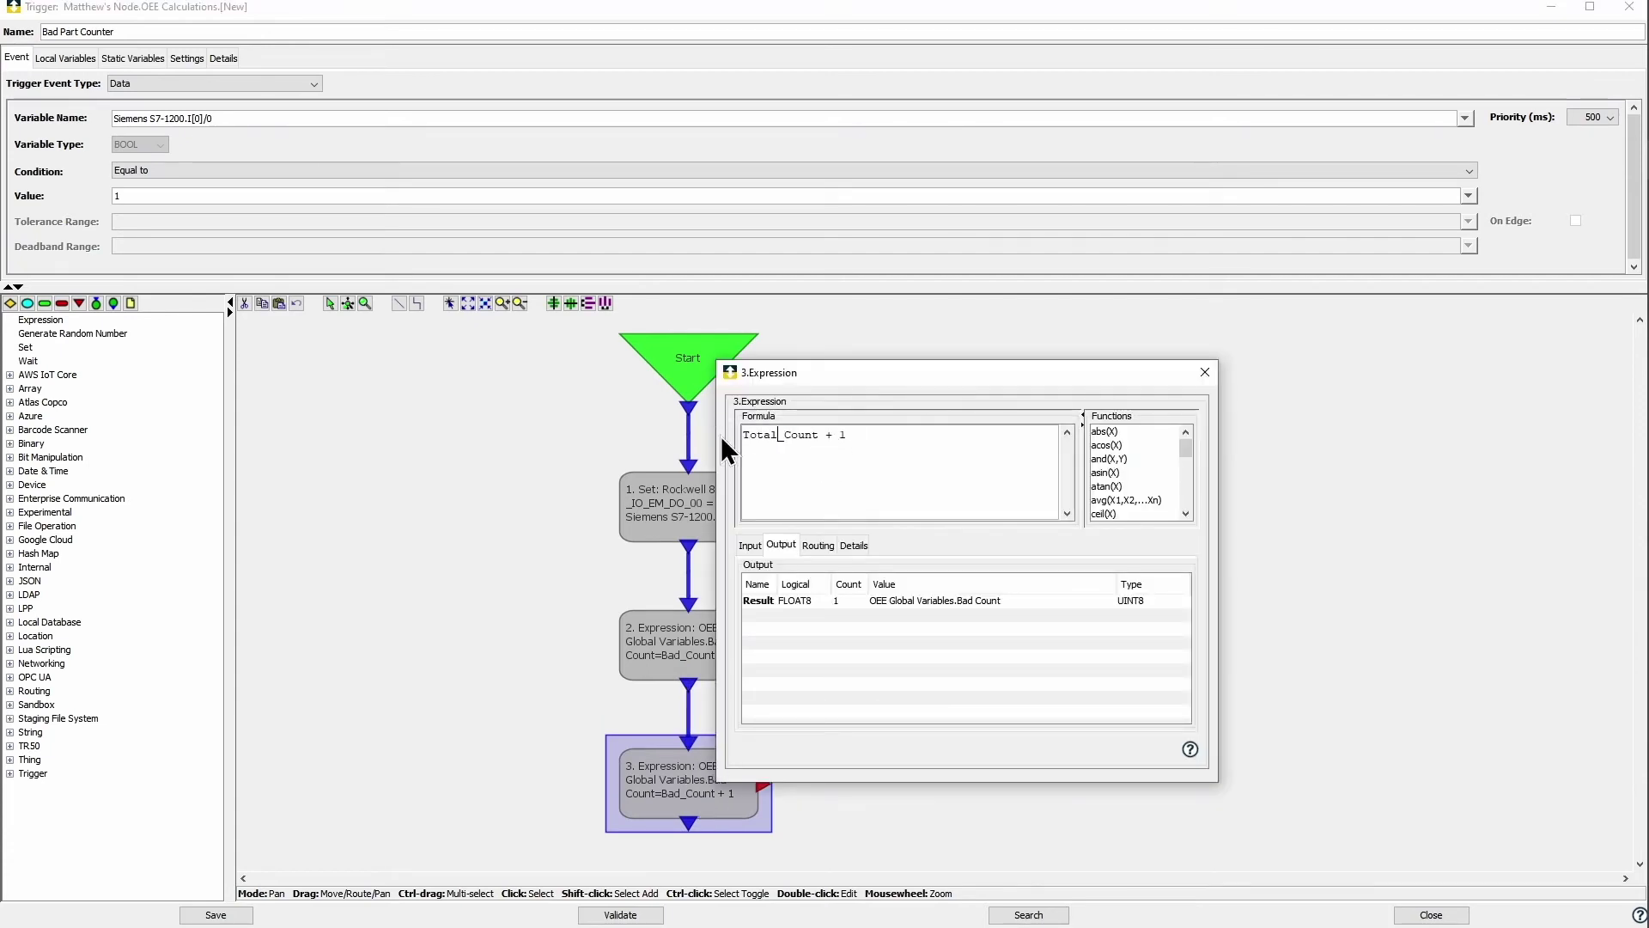
Step: Bind the Total_Count input and the result to OEE Global Variables.Total Count
{"action": "left_click", "coordinate": [744, 547]}
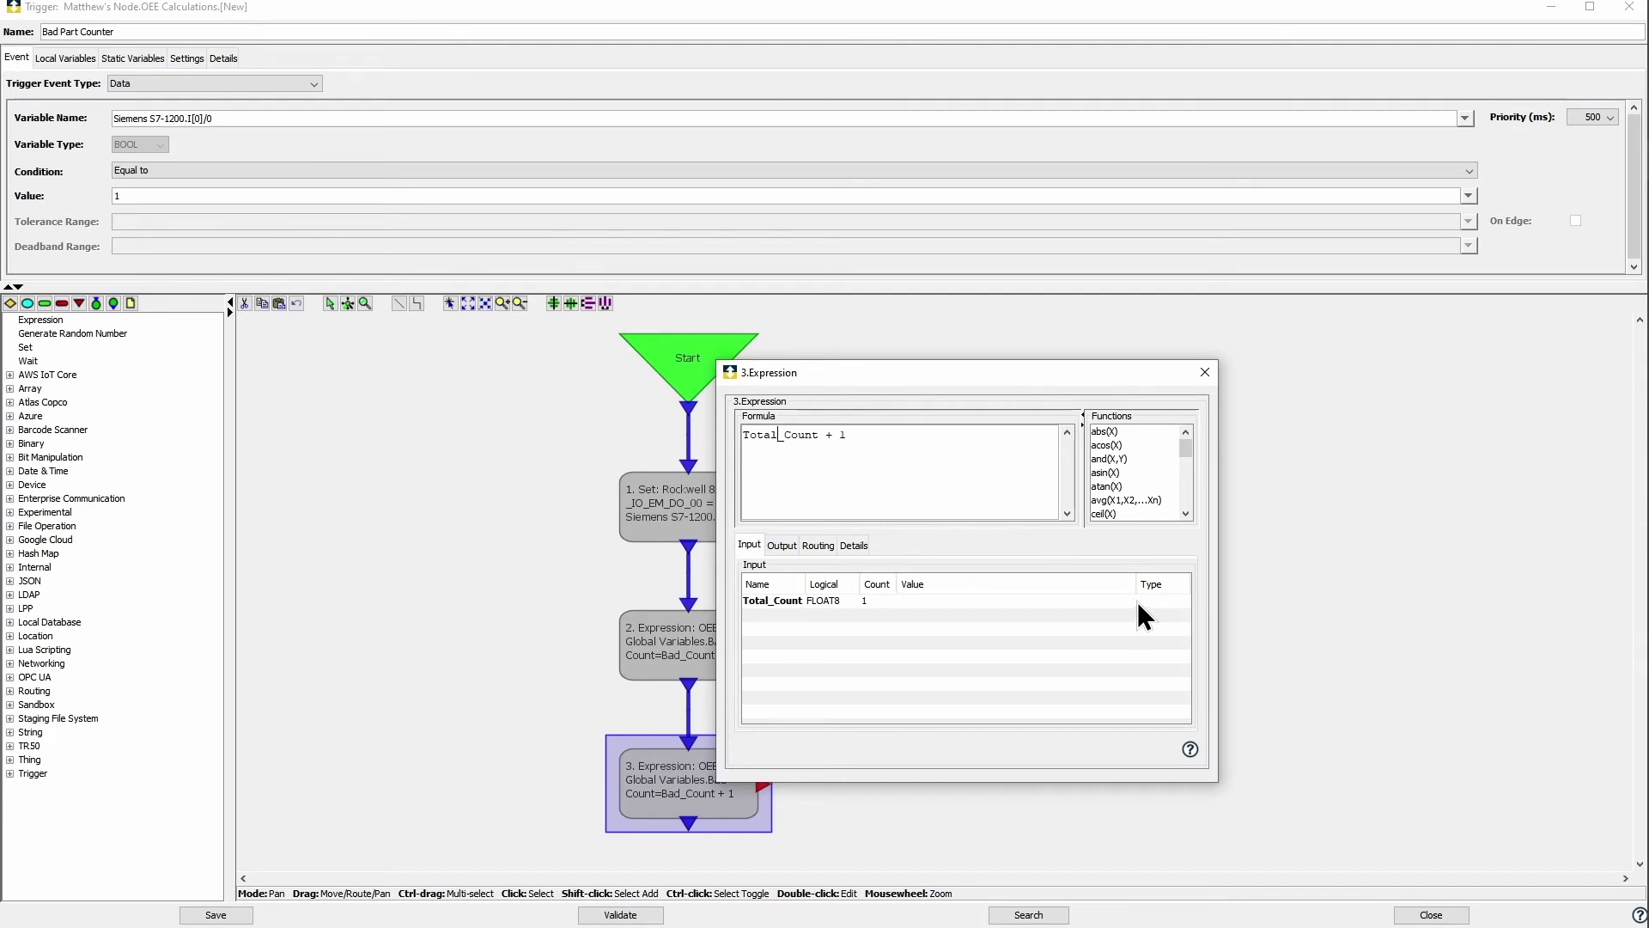
{"action": "left_click", "coordinate": [1130, 601]}
{"action": "scroll", "coordinate": [991, 684], "scroll_direction": "down", "scroll_amount": 3}
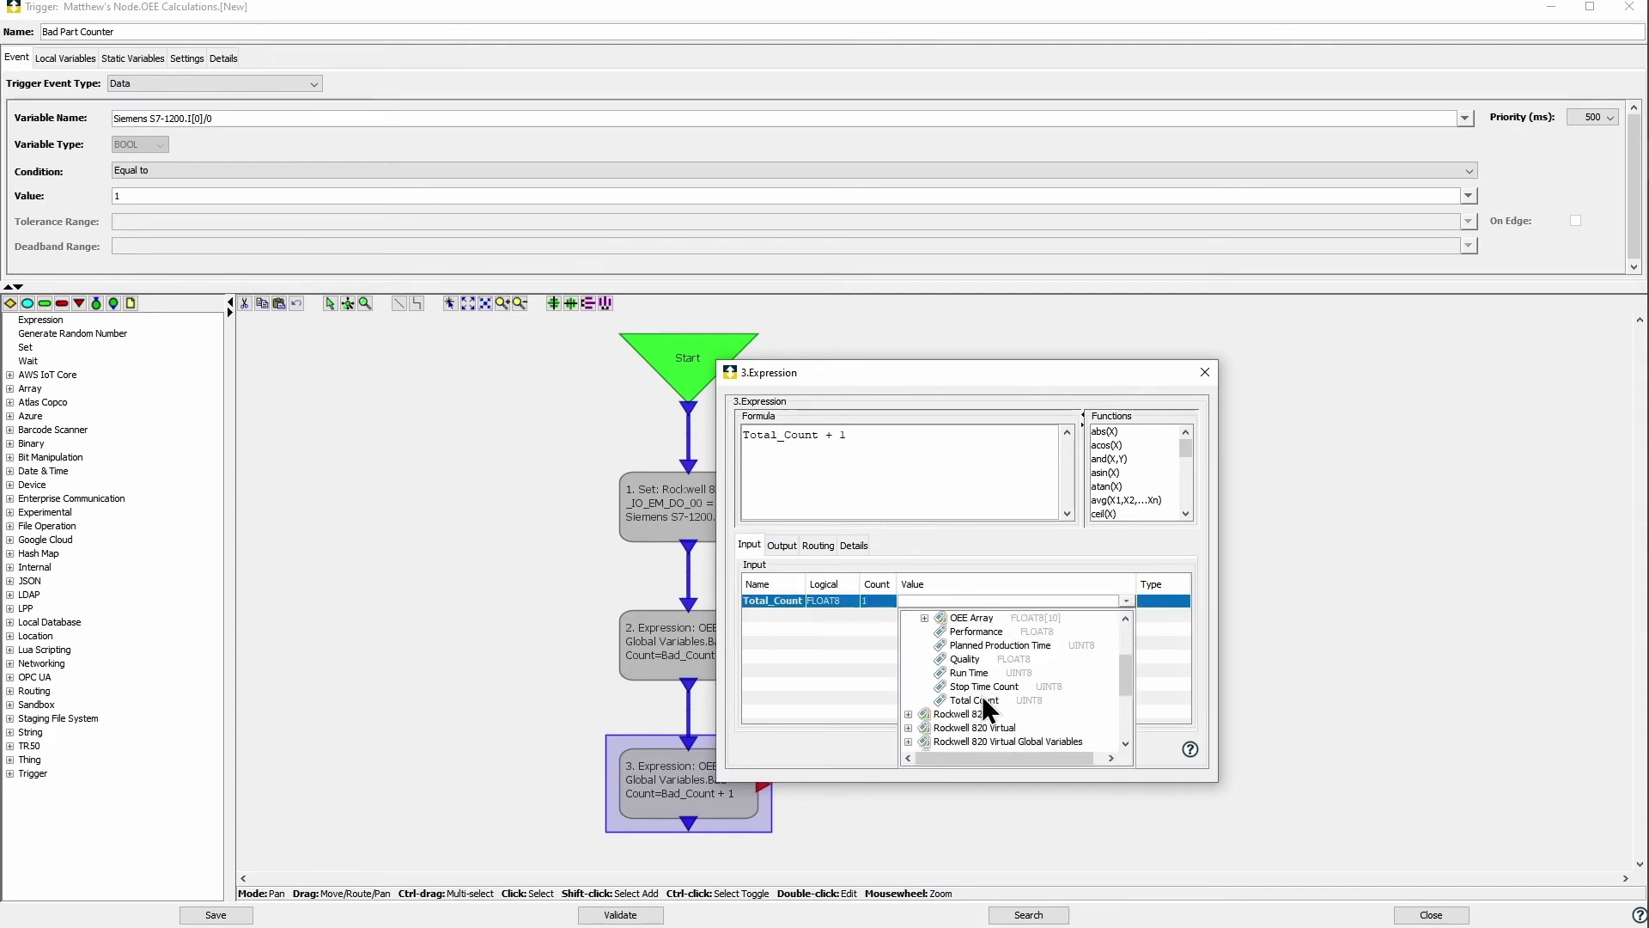
{"action": "left_click", "coordinate": [982, 694]}
{"action": "left_click", "coordinate": [782, 545]}
{"action": "left_click", "coordinate": [1108, 602]}
{"action": "scroll", "coordinate": [1014, 667], "scroll_direction": "down", "scroll_amount": 2}
{"action": "left_click", "coordinate": [946, 701]}
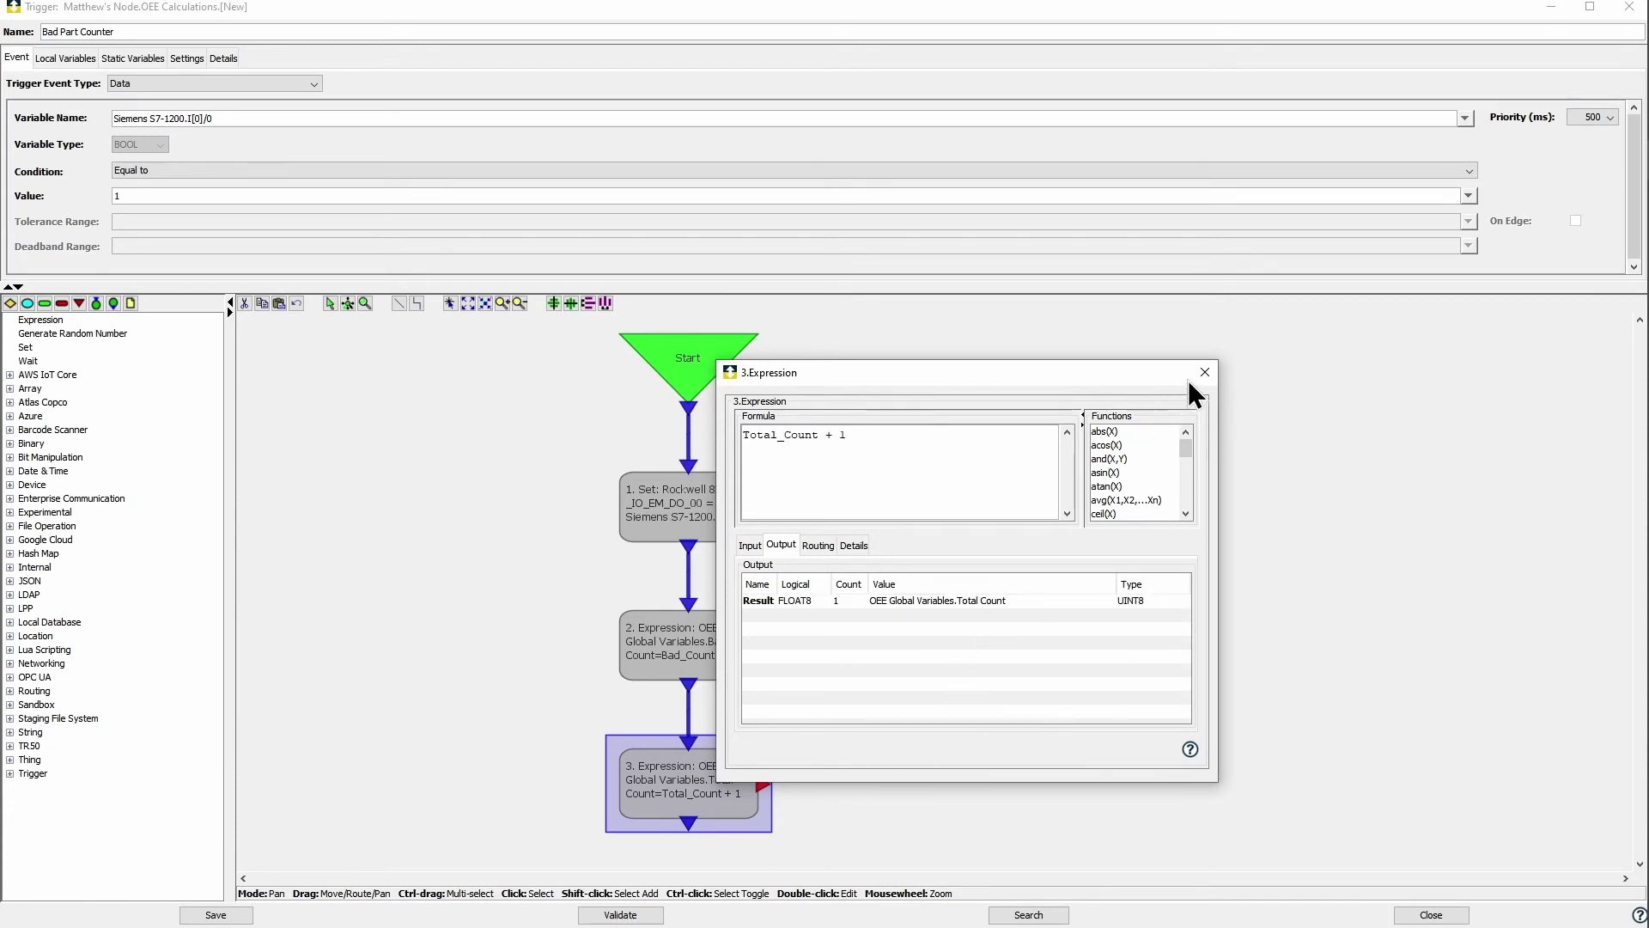
{"action": "left_click", "coordinate": [1200, 375]}
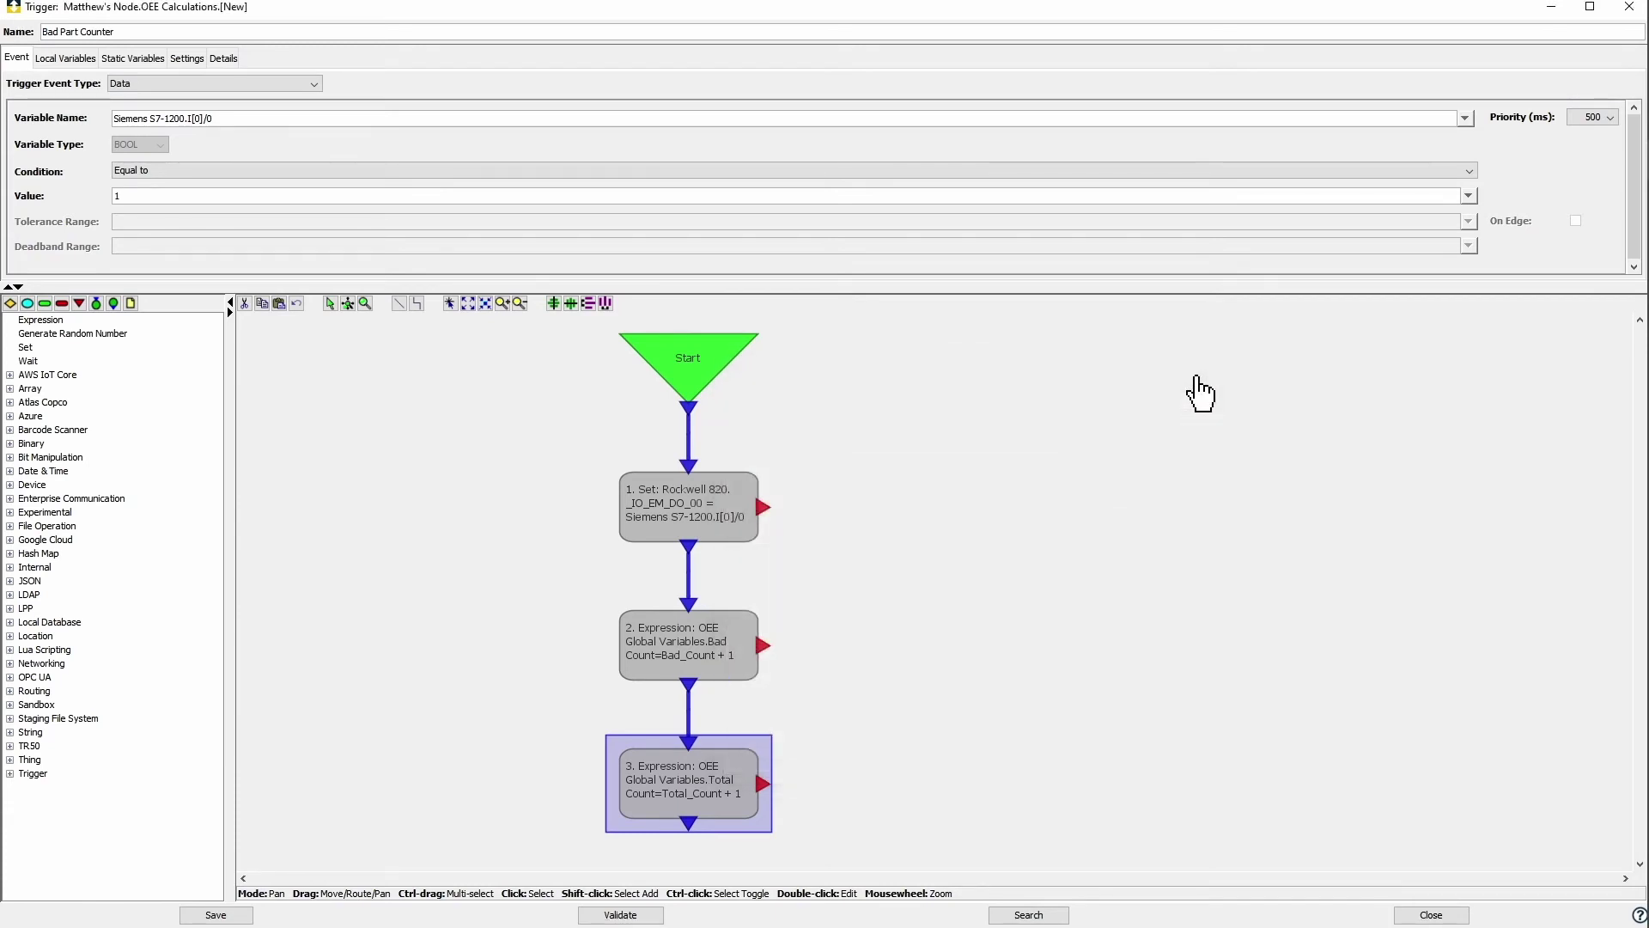
Step: Add a 1000 ms Wait step after the Total Count step
{"action": "left_click", "coordinate": [31, 360]}
{"action": "left_click", "coordinate": [627, 663]}
{"action": "double_click", "coordinate": [628, 655]}
{"action": "left_click", "coordinate": [948, 481]}
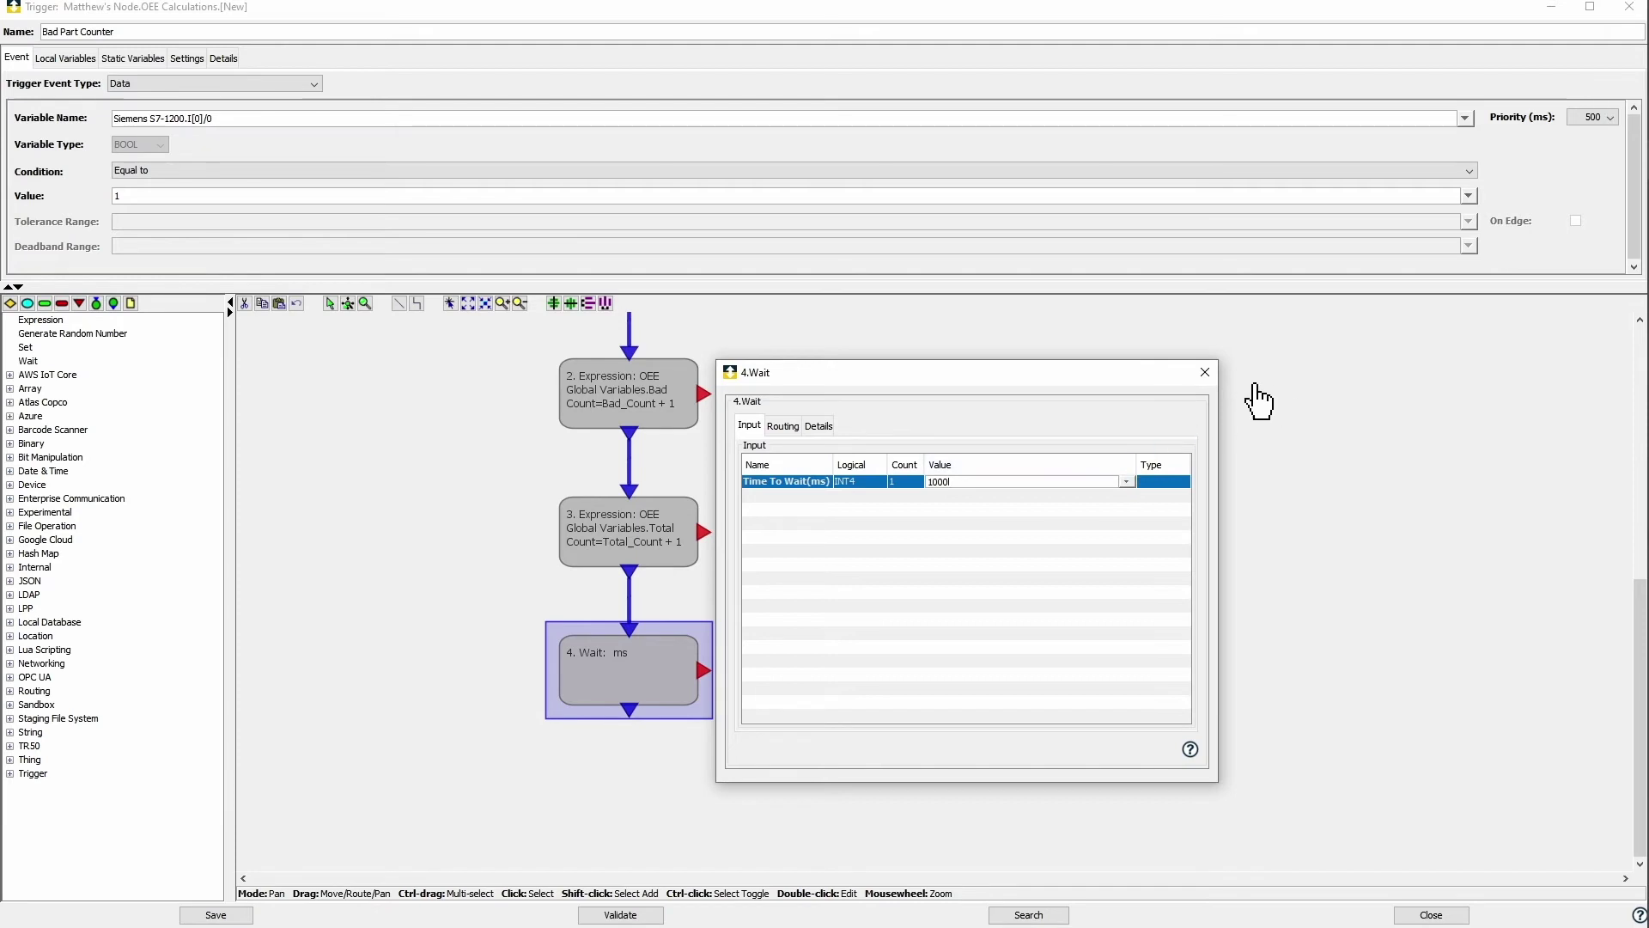
{"action": "left_click", "coordinate": [1205, 372]}
Step: Add a Set step after the Wait writing constant 0 to Rockwell 820._IO_EM_DO_00
{"action": "left_click", "coordinate": [38, 349]}
{"action": "left_click", "coordinate": [617, 773]}
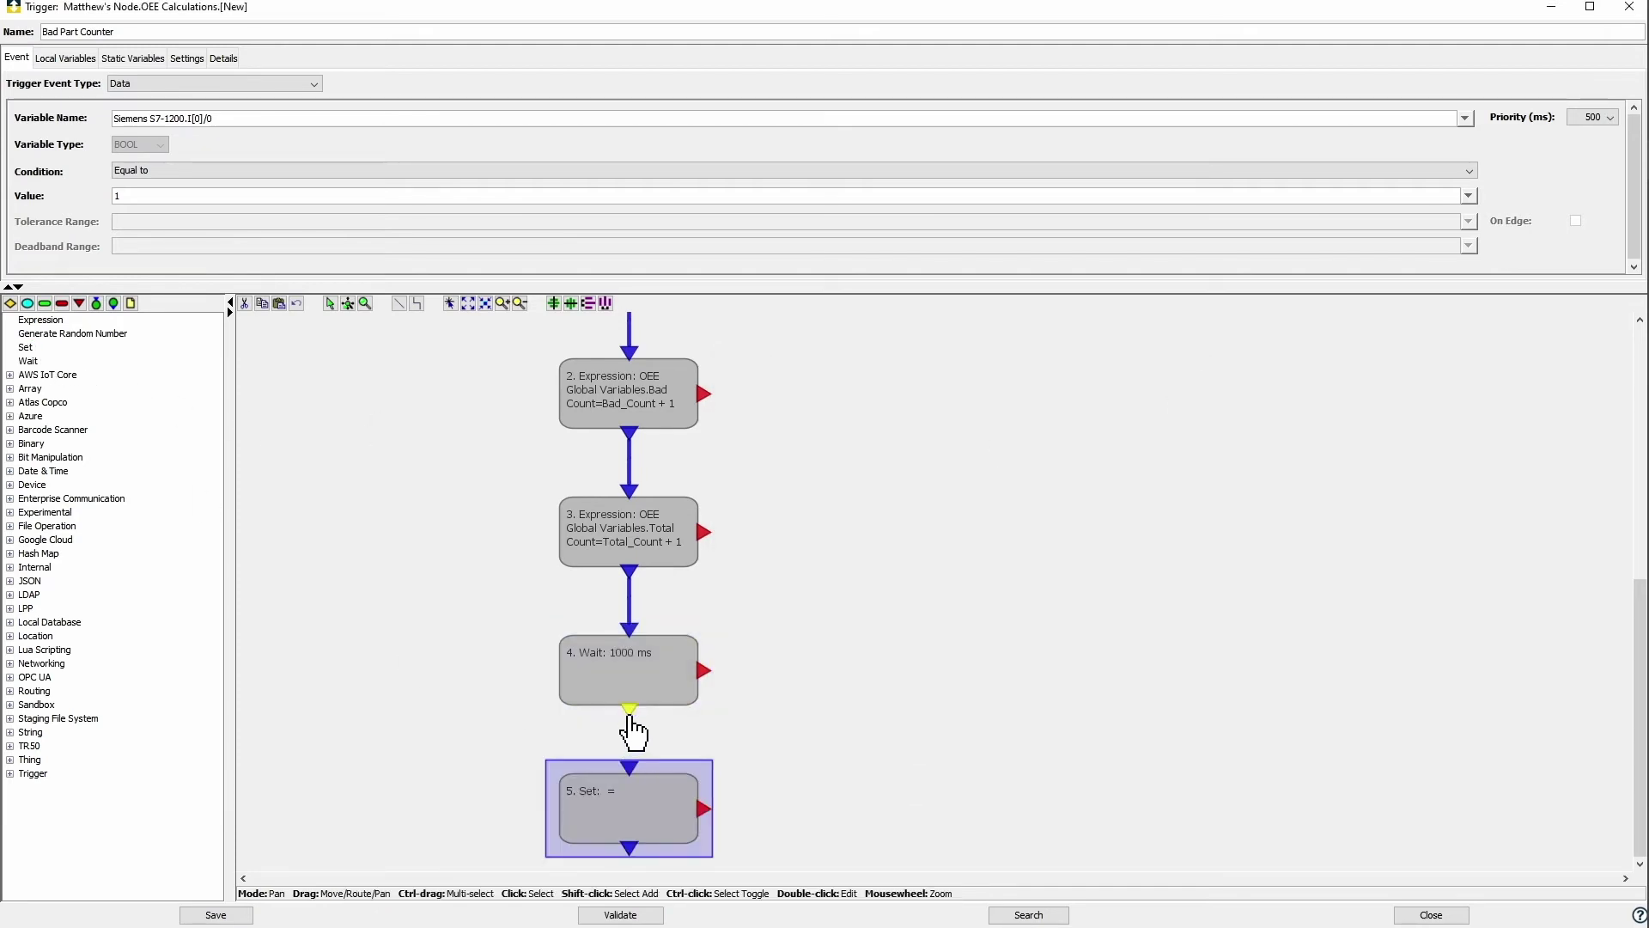
{"action": "double_click", "coordinate": [636, 799]}
{"action": "type", "text": "0"}
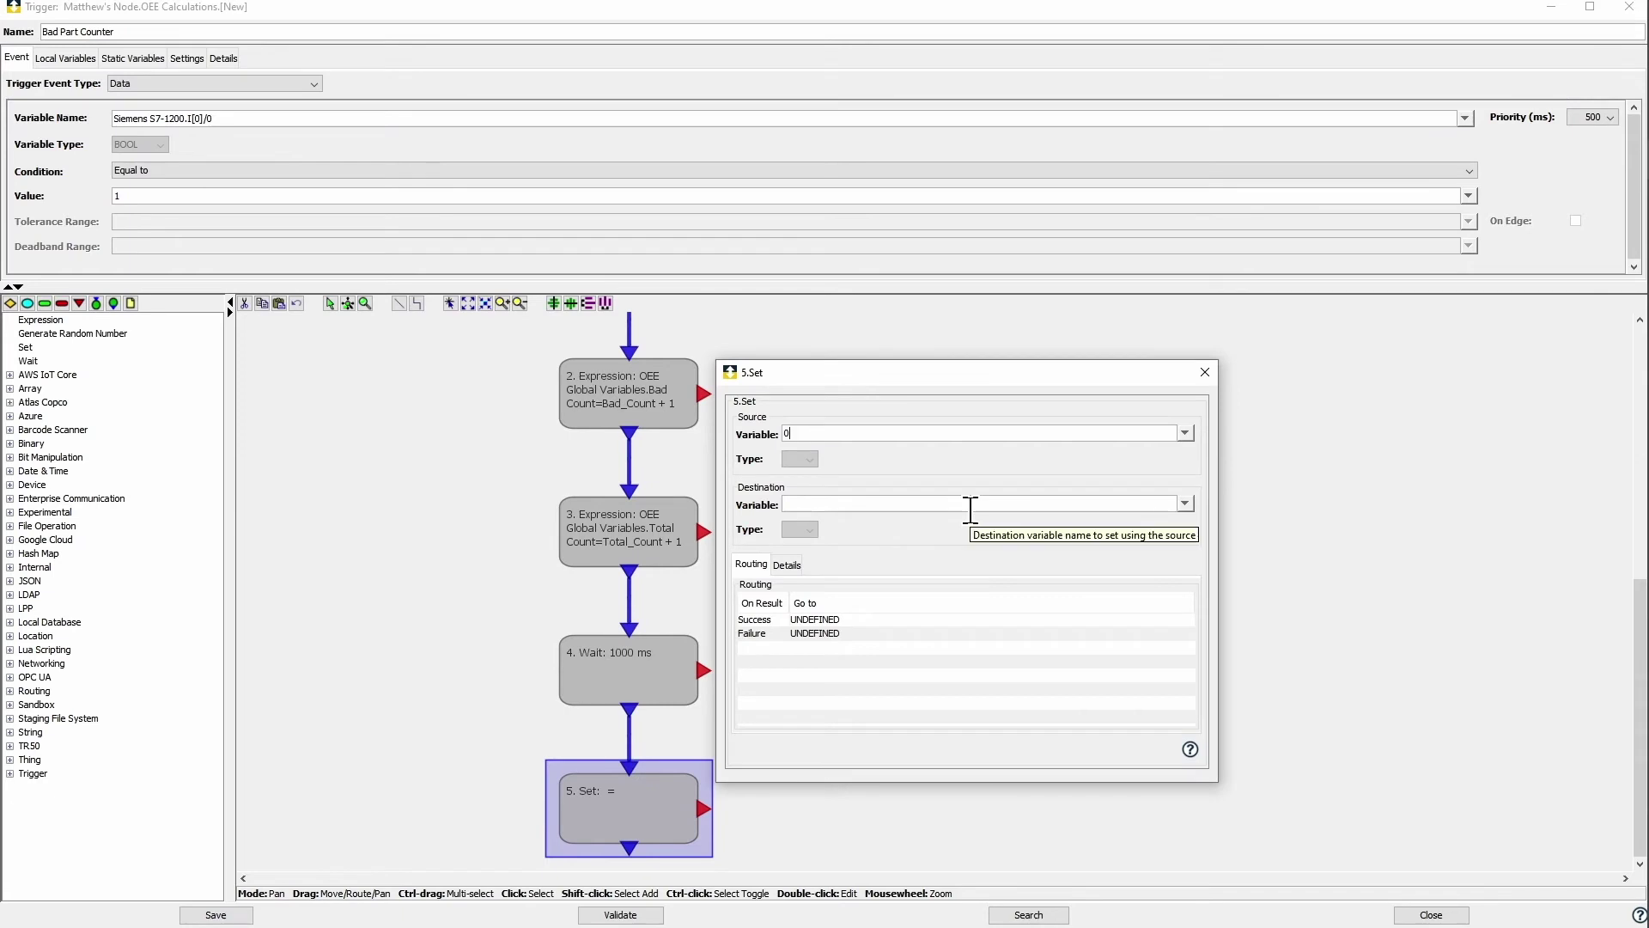
{"action": "left_click", "coordinate": [1186, 504]}
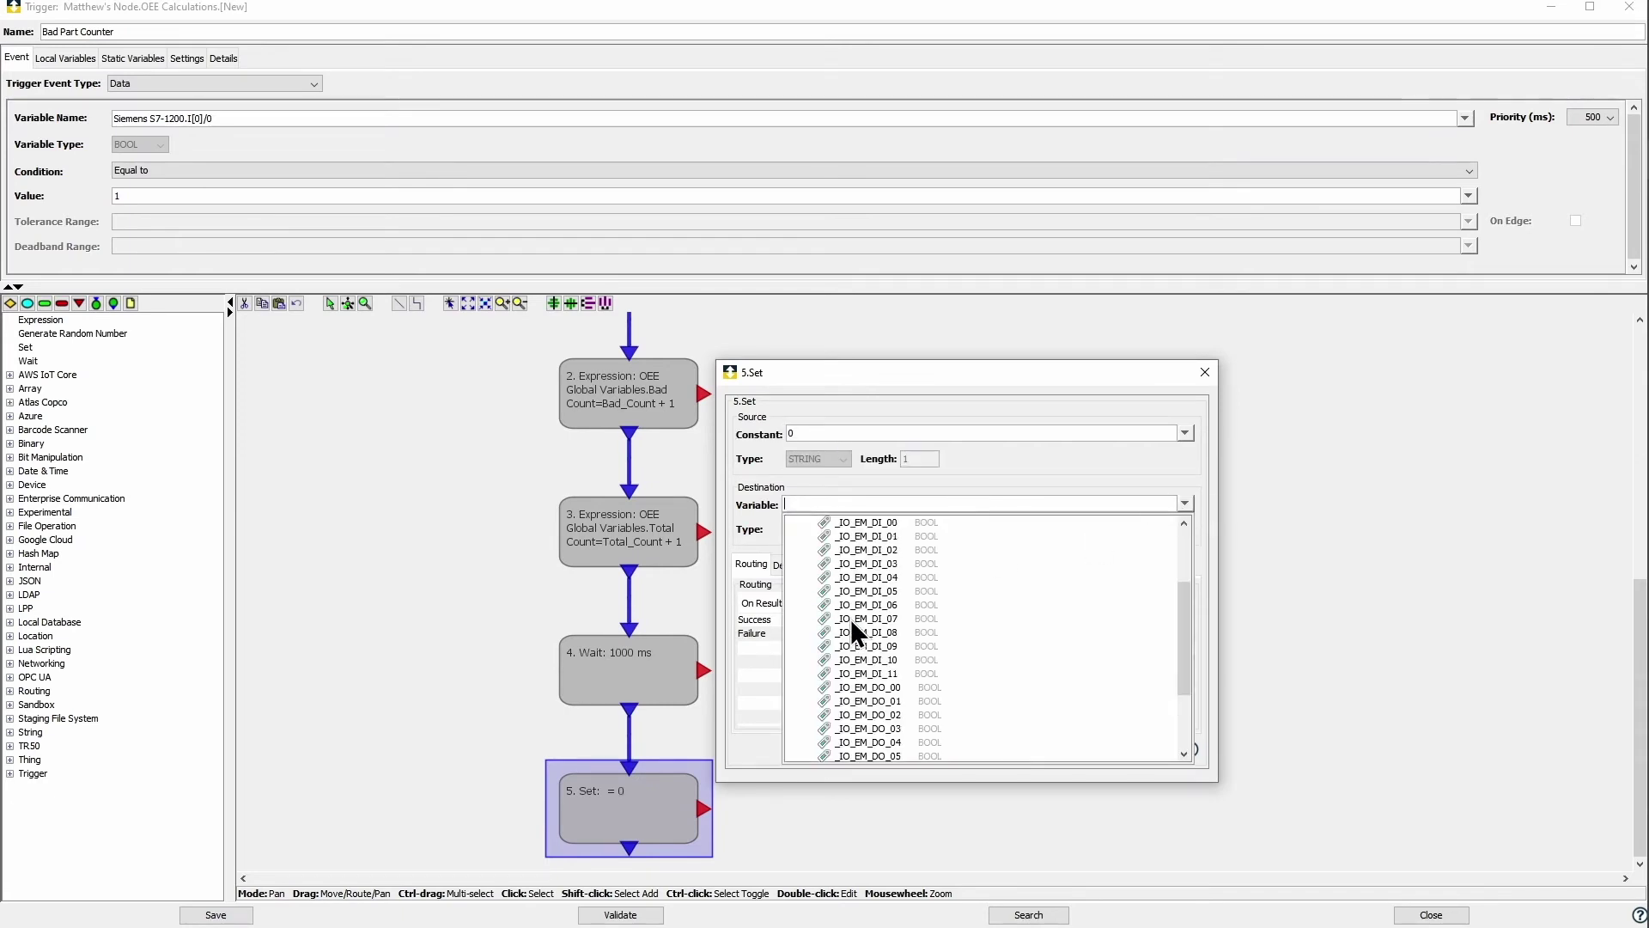
{"action": "left_click", "coordinate": [893, 649]}
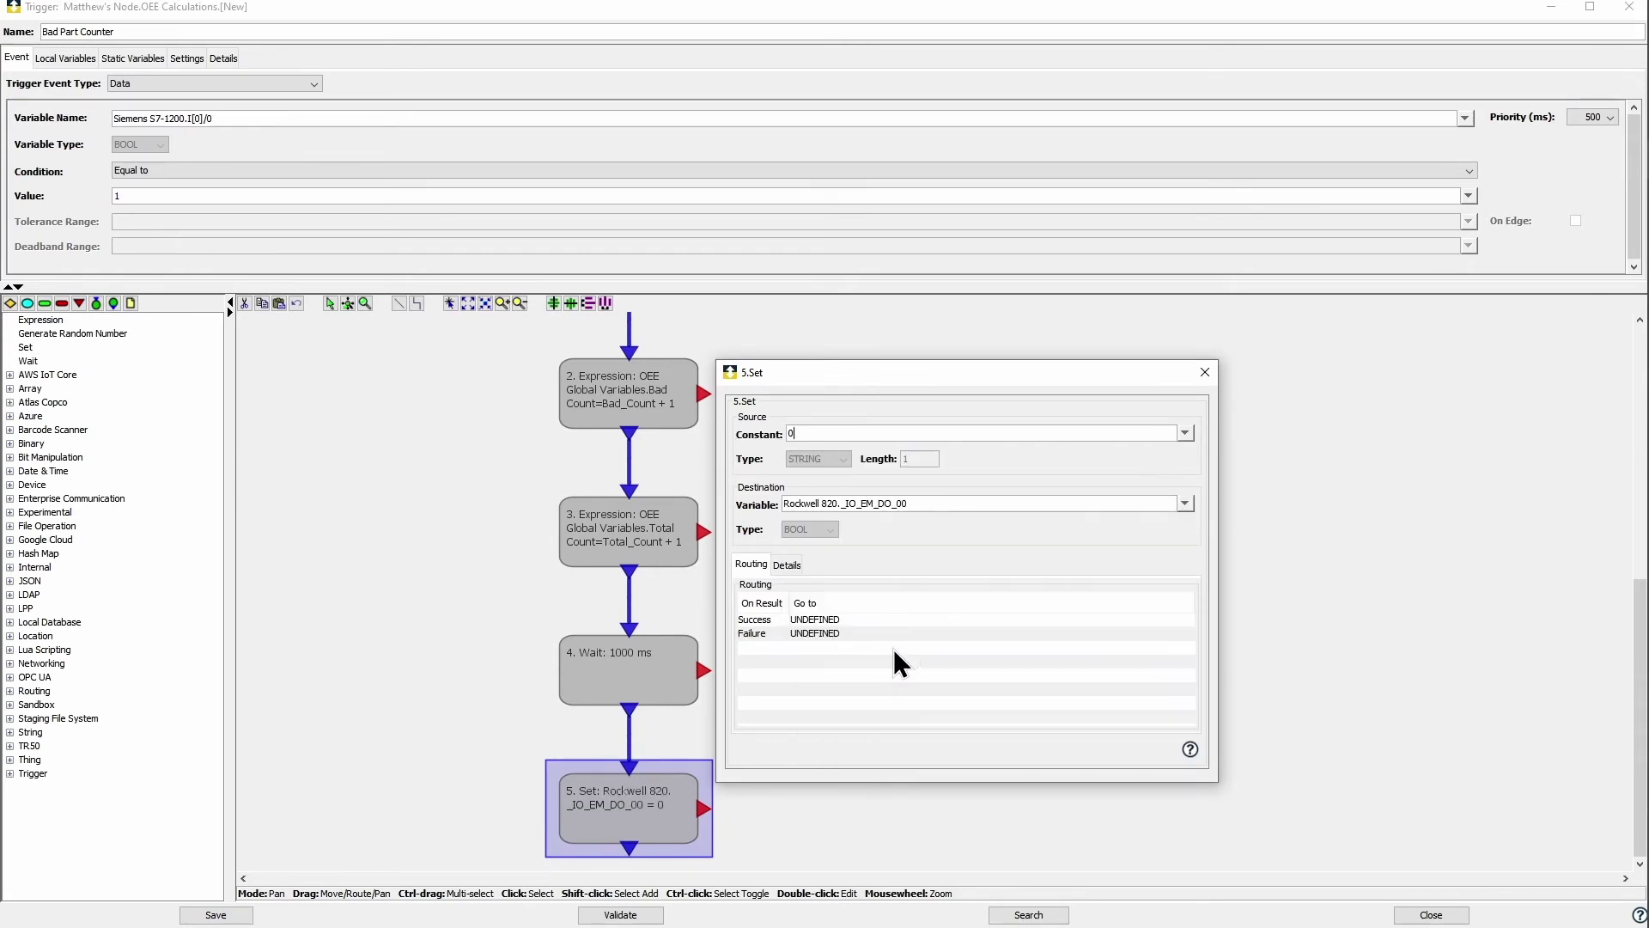
{"action": "left_click", "coordinate": [1205, 372]}
{"action": "scroll", "coordinate": [986, 516], "scroll_direction": "down", "scroll_amount": 3}
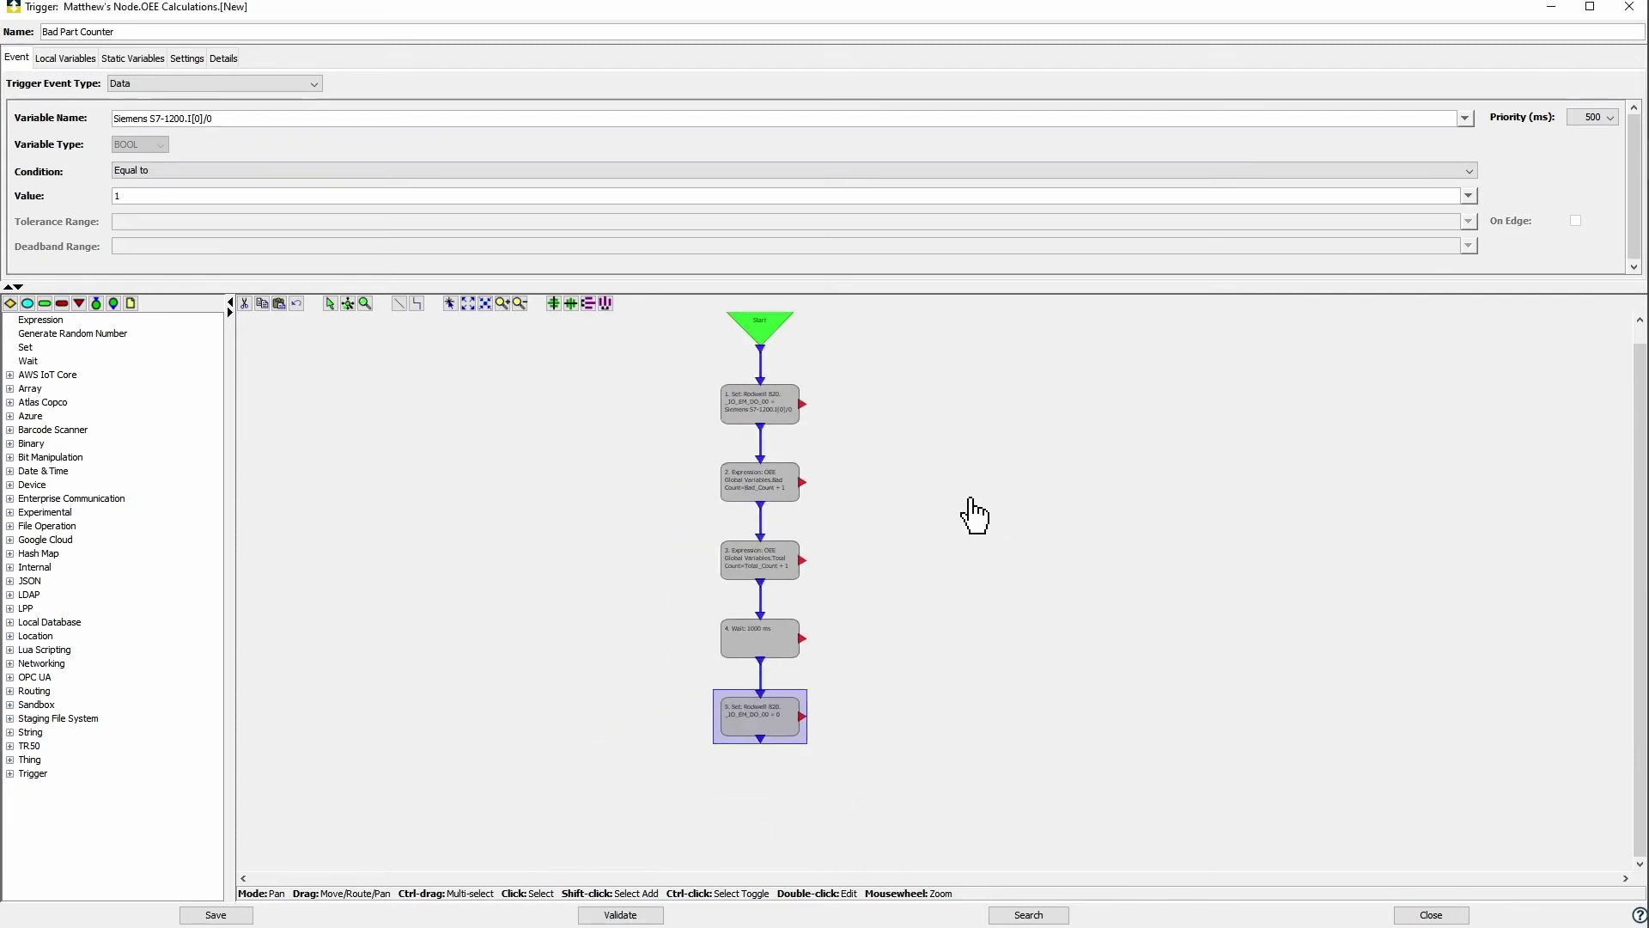
Step: Link an End Execution step after step 5 and save the Bad Part Counter trigger
{"action": "left_click", "coordinate": [44, 304]}
{"action": "left_click", "coordinate": [760, 787]}
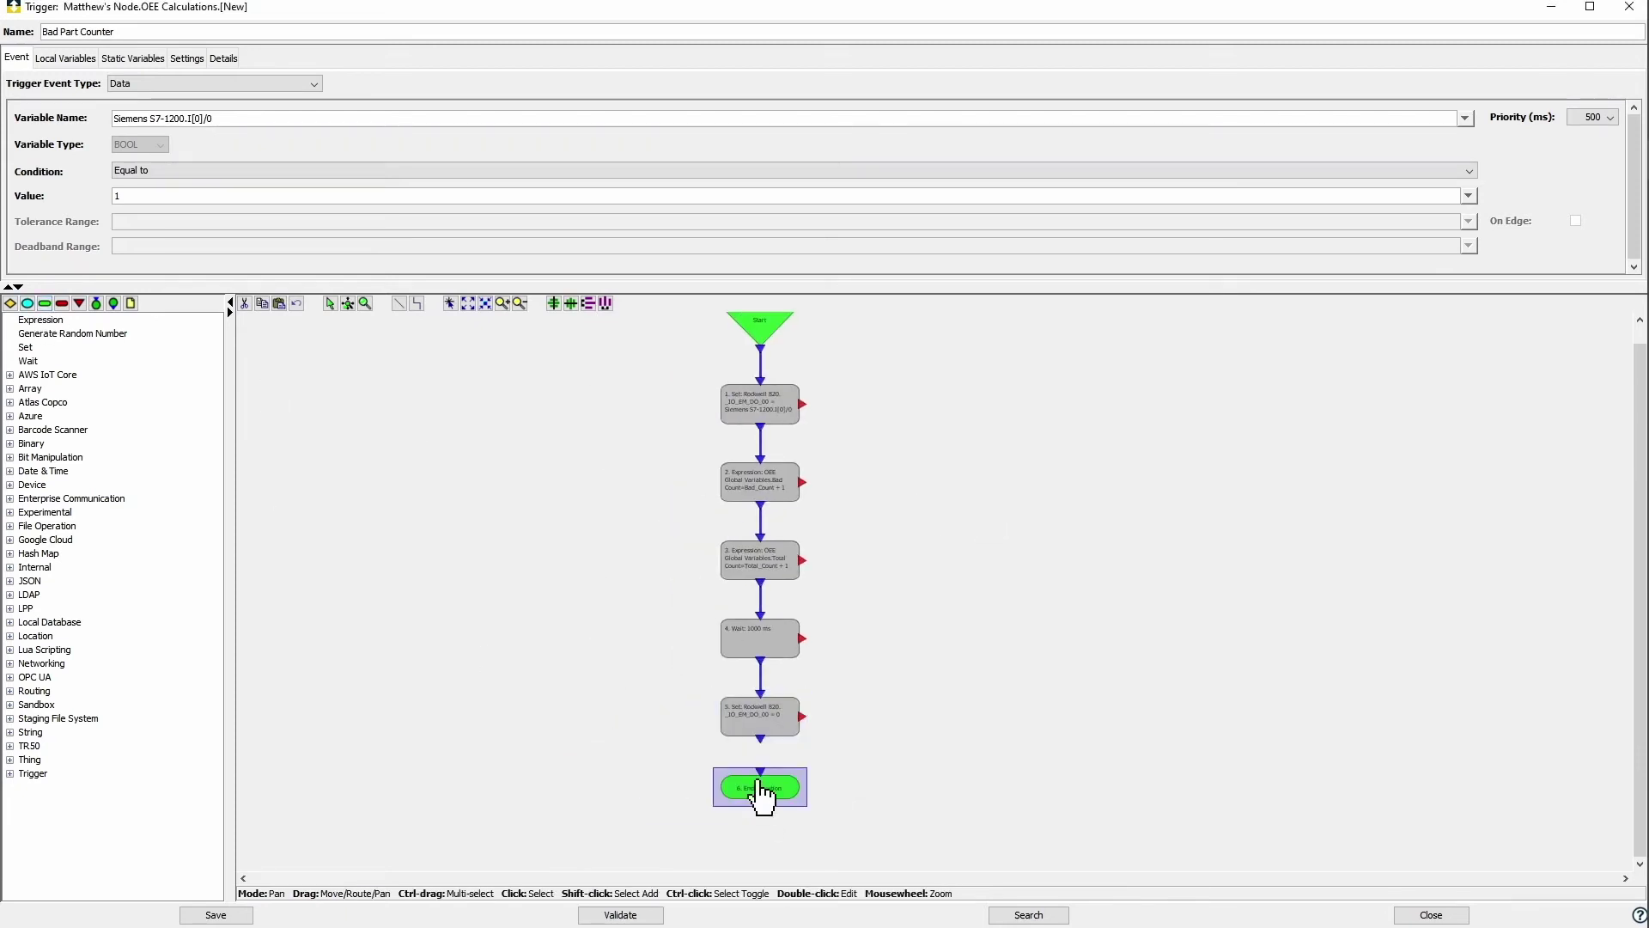
{"action": "left_click_drag", "start_coordinate": [761, 741], "coordinate": [761, 785]}
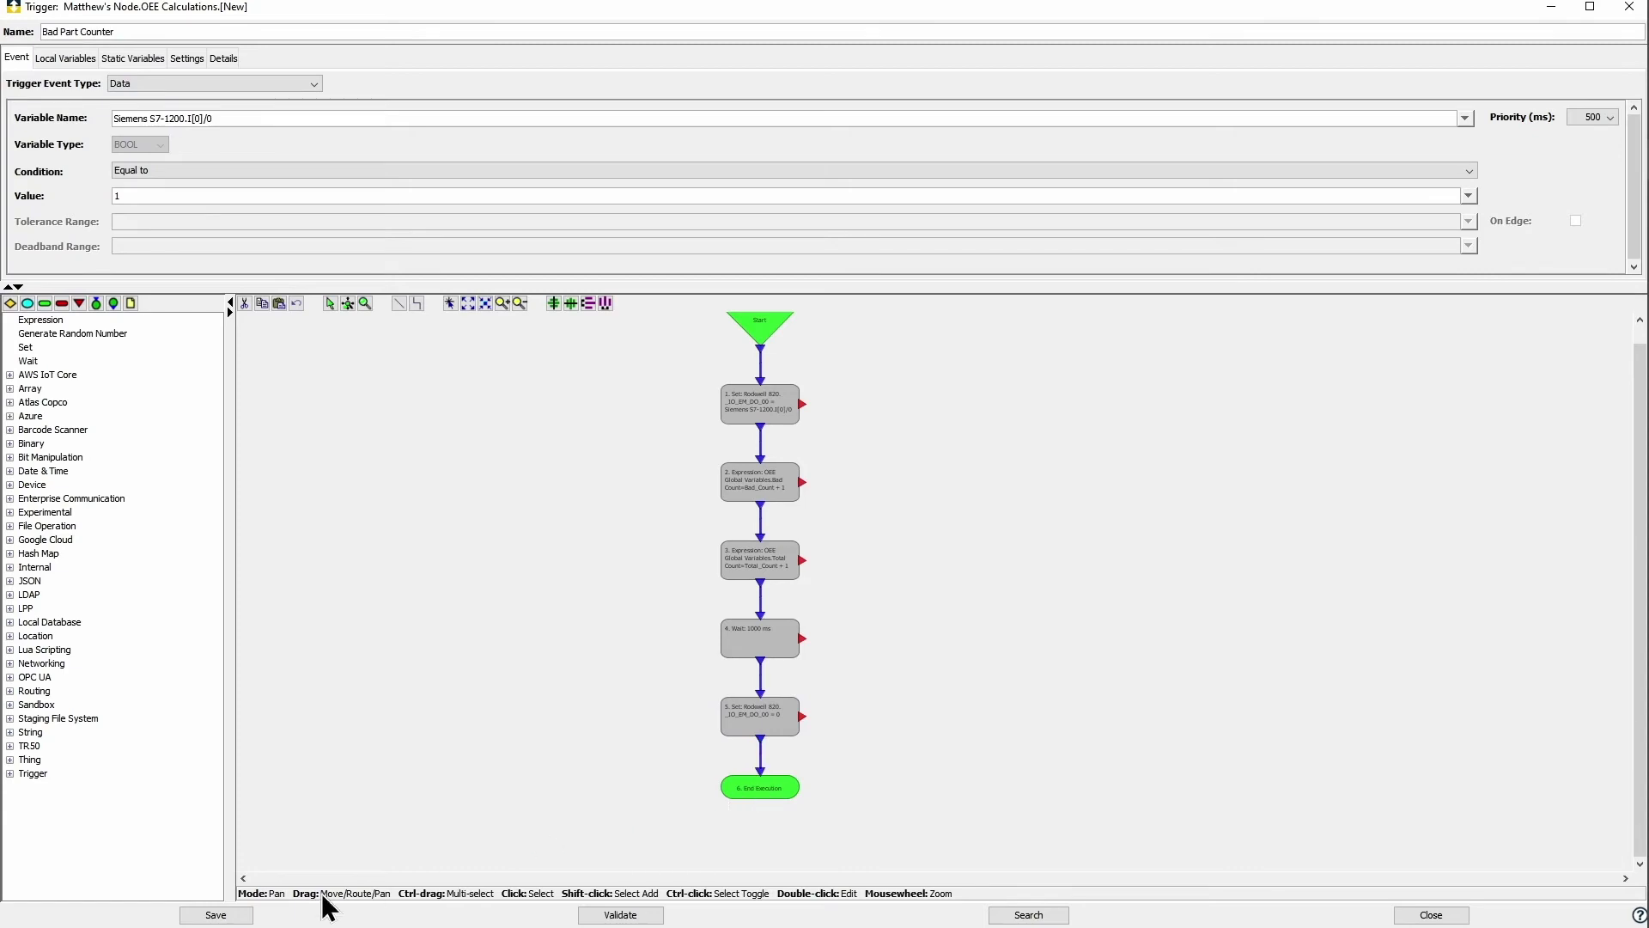
{"action": "left_click", "coordinate": [216, 914]}
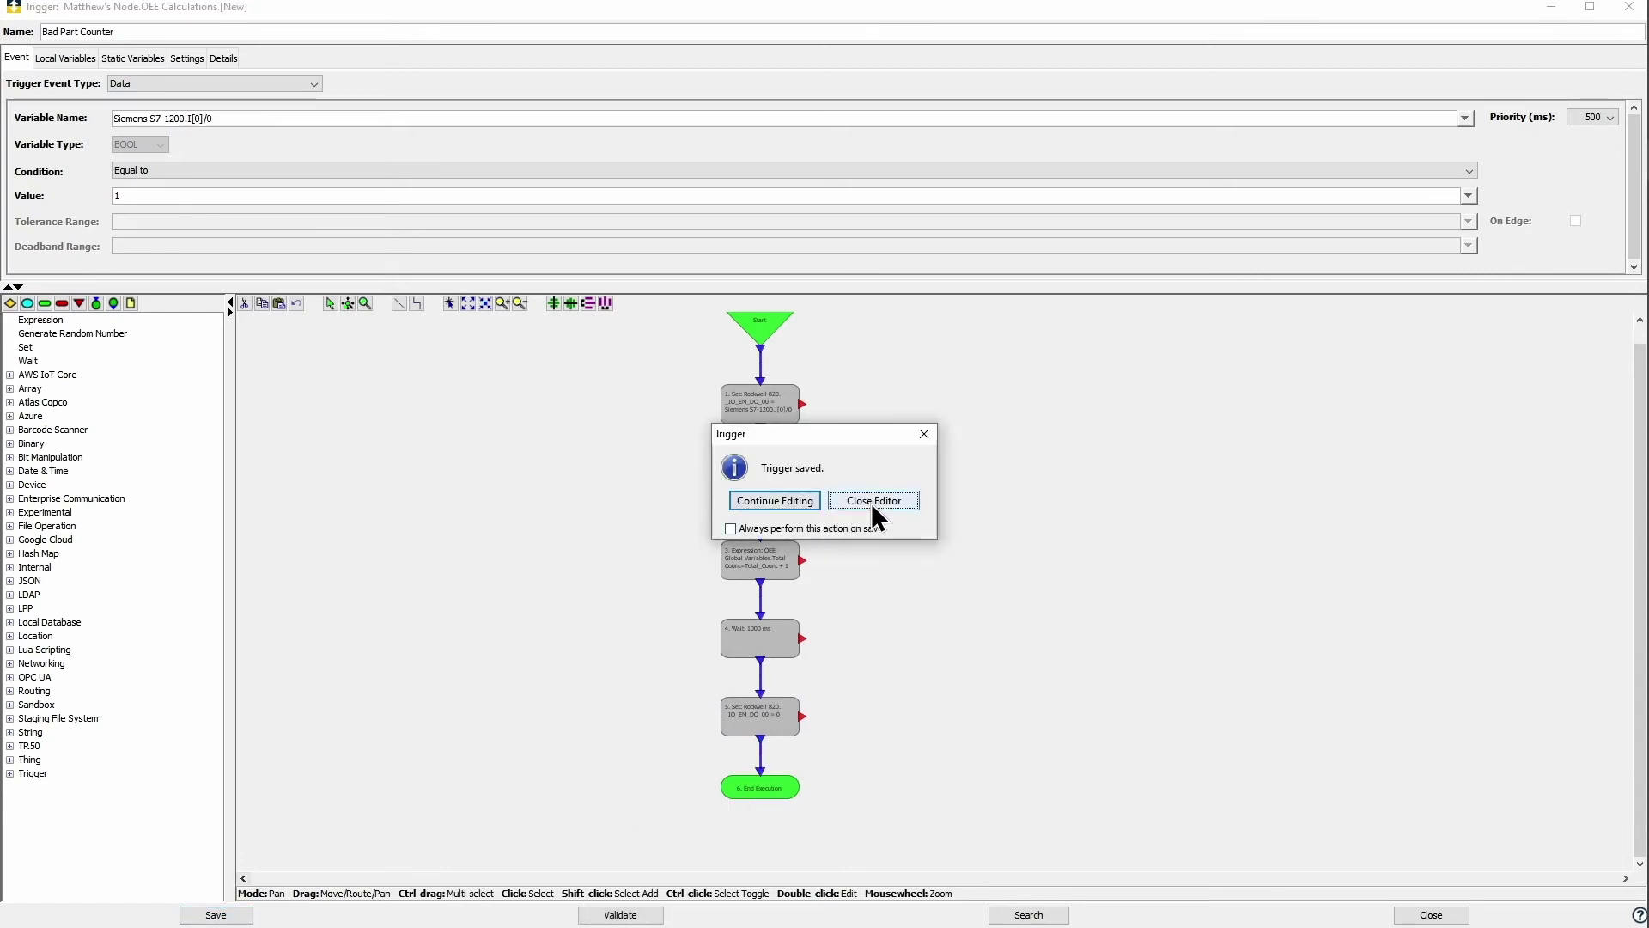
{"action": "left_click", "coordinate": [869, 500]}
Step: Duplicate Bad Part Counter as 'Good Part Counter' and open it for editing
{"action": "right_click", "coordinate": [594, 153]}
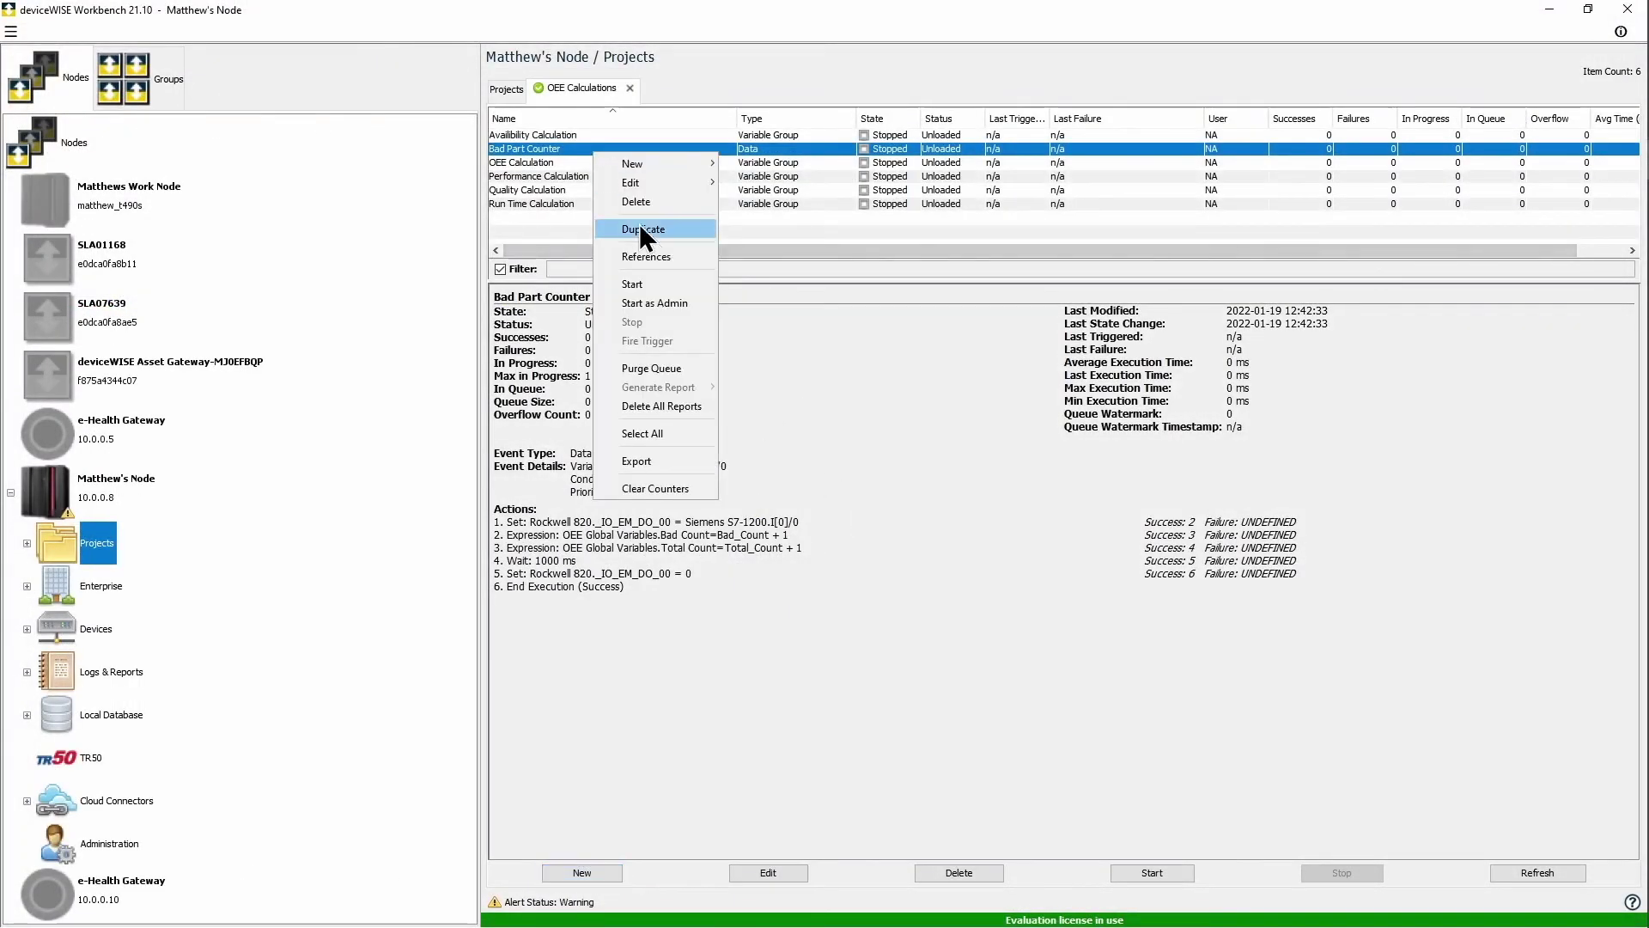
{"action": "left_click", "coordinate": [651, 230]}
{"action": "double_click", "coordinate": [1044, 504]}
{"action": "type", "text": "Good Part Counter"}
{"action": "left_click", "coordinate": [1028, 534]}
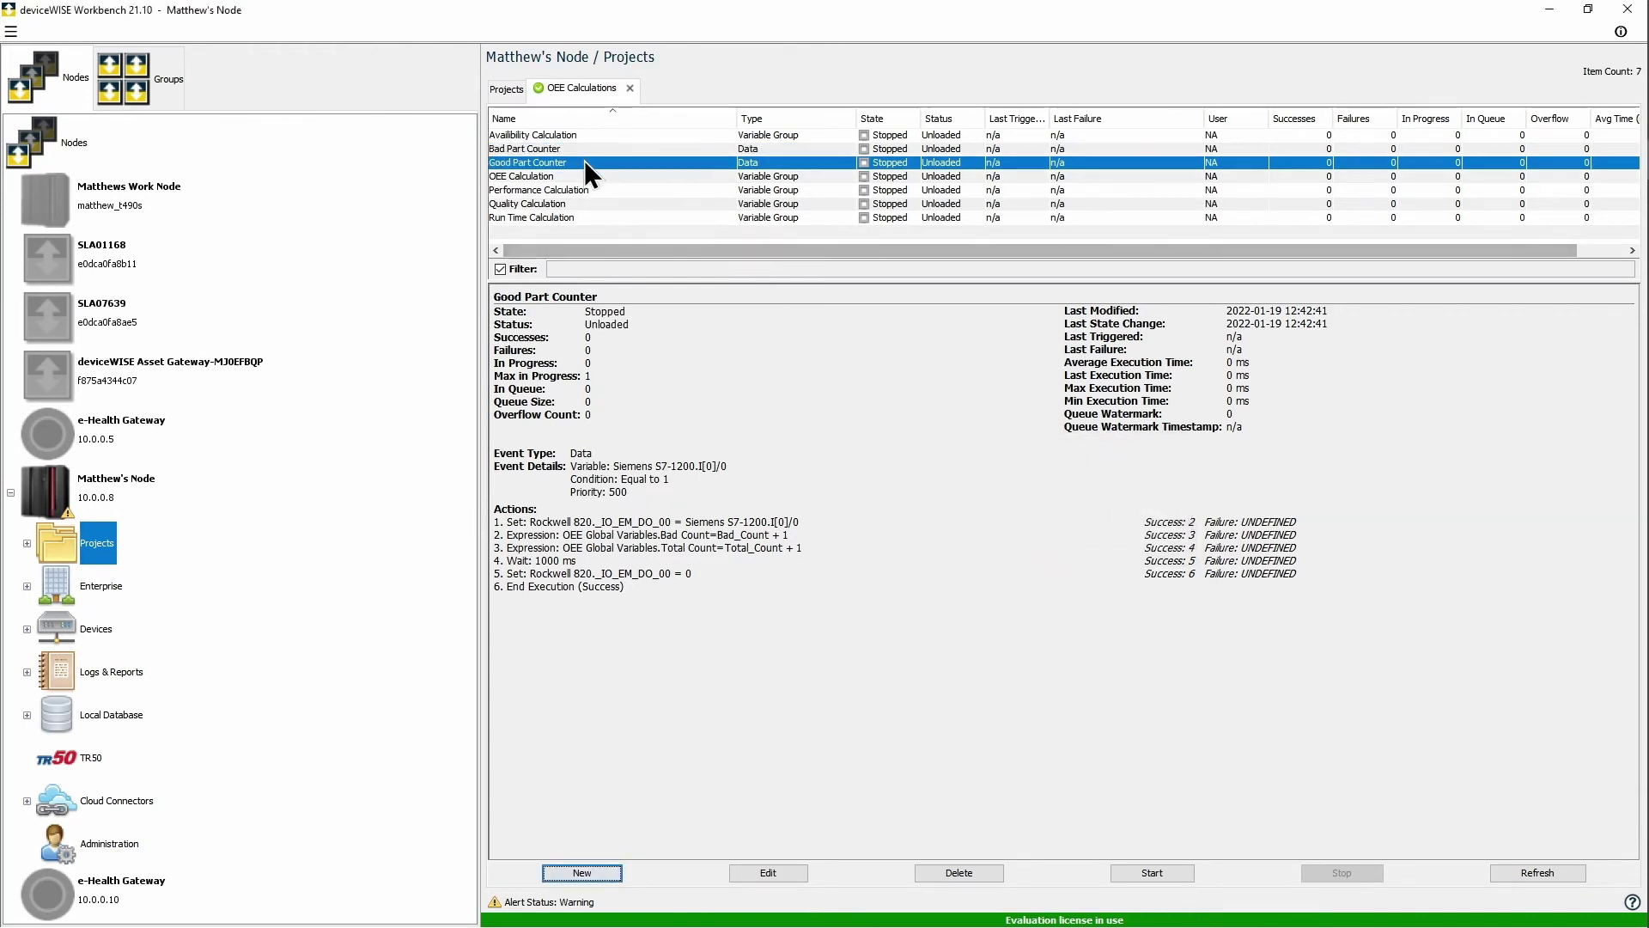
{"action": "double_click", "coordinate": [584, 163]}
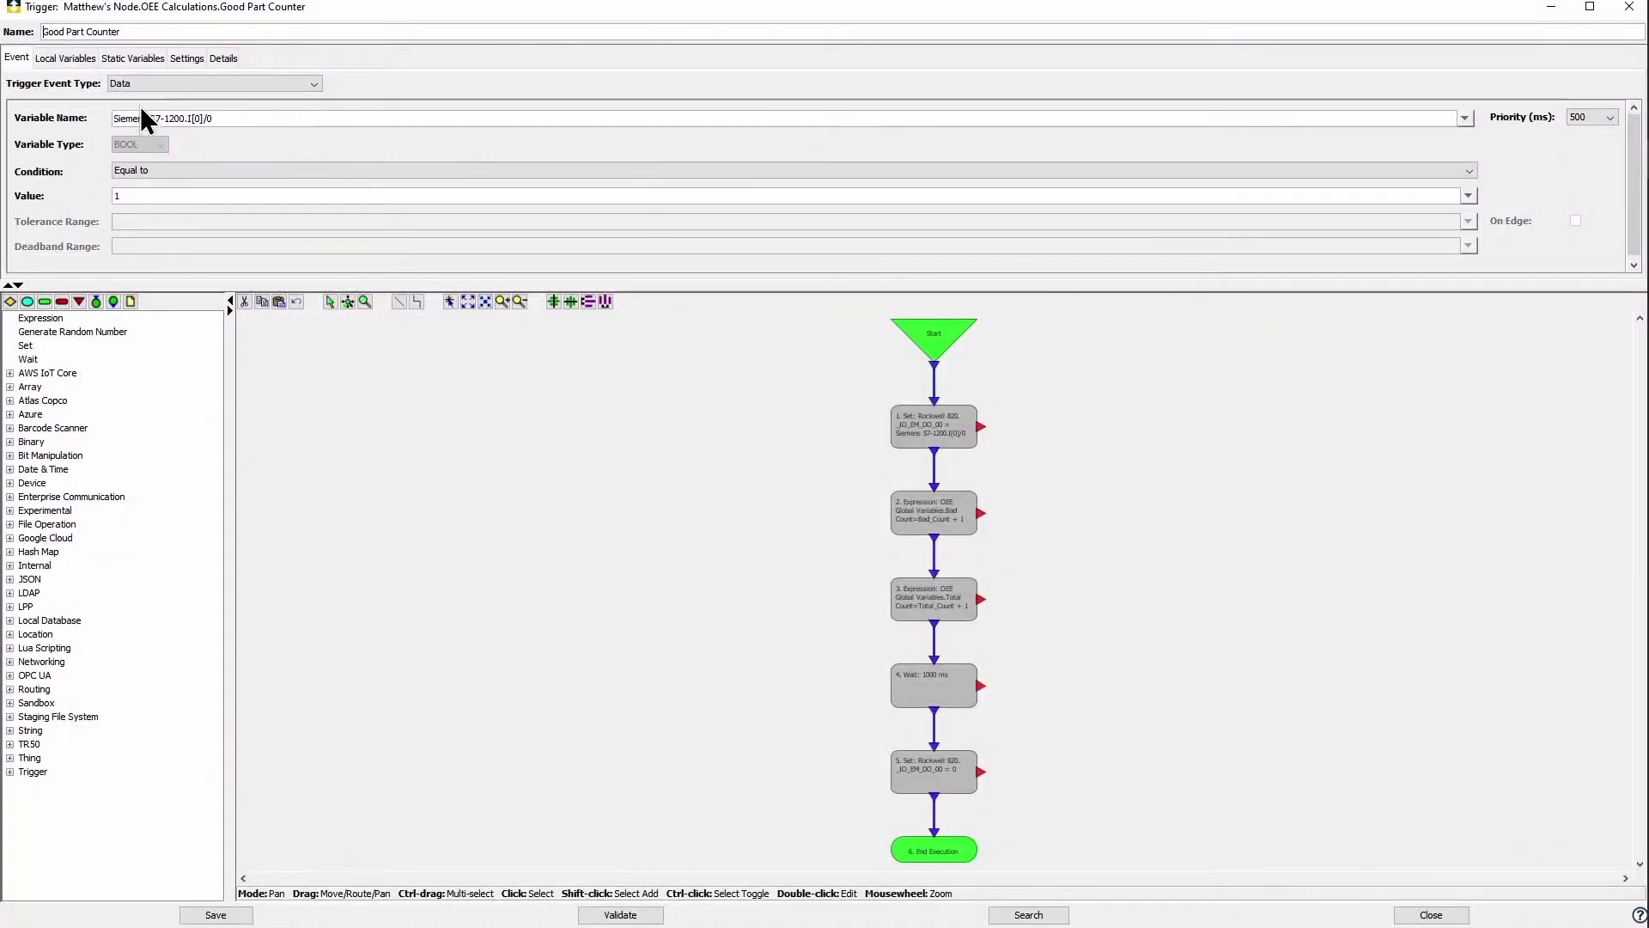
Step: Watch I[0]/1 in the trigger and have the first Set copy I[0]/1 into _IO_EM_DO_01
{"action": "left_click", "coordinate": [1466, 117]}
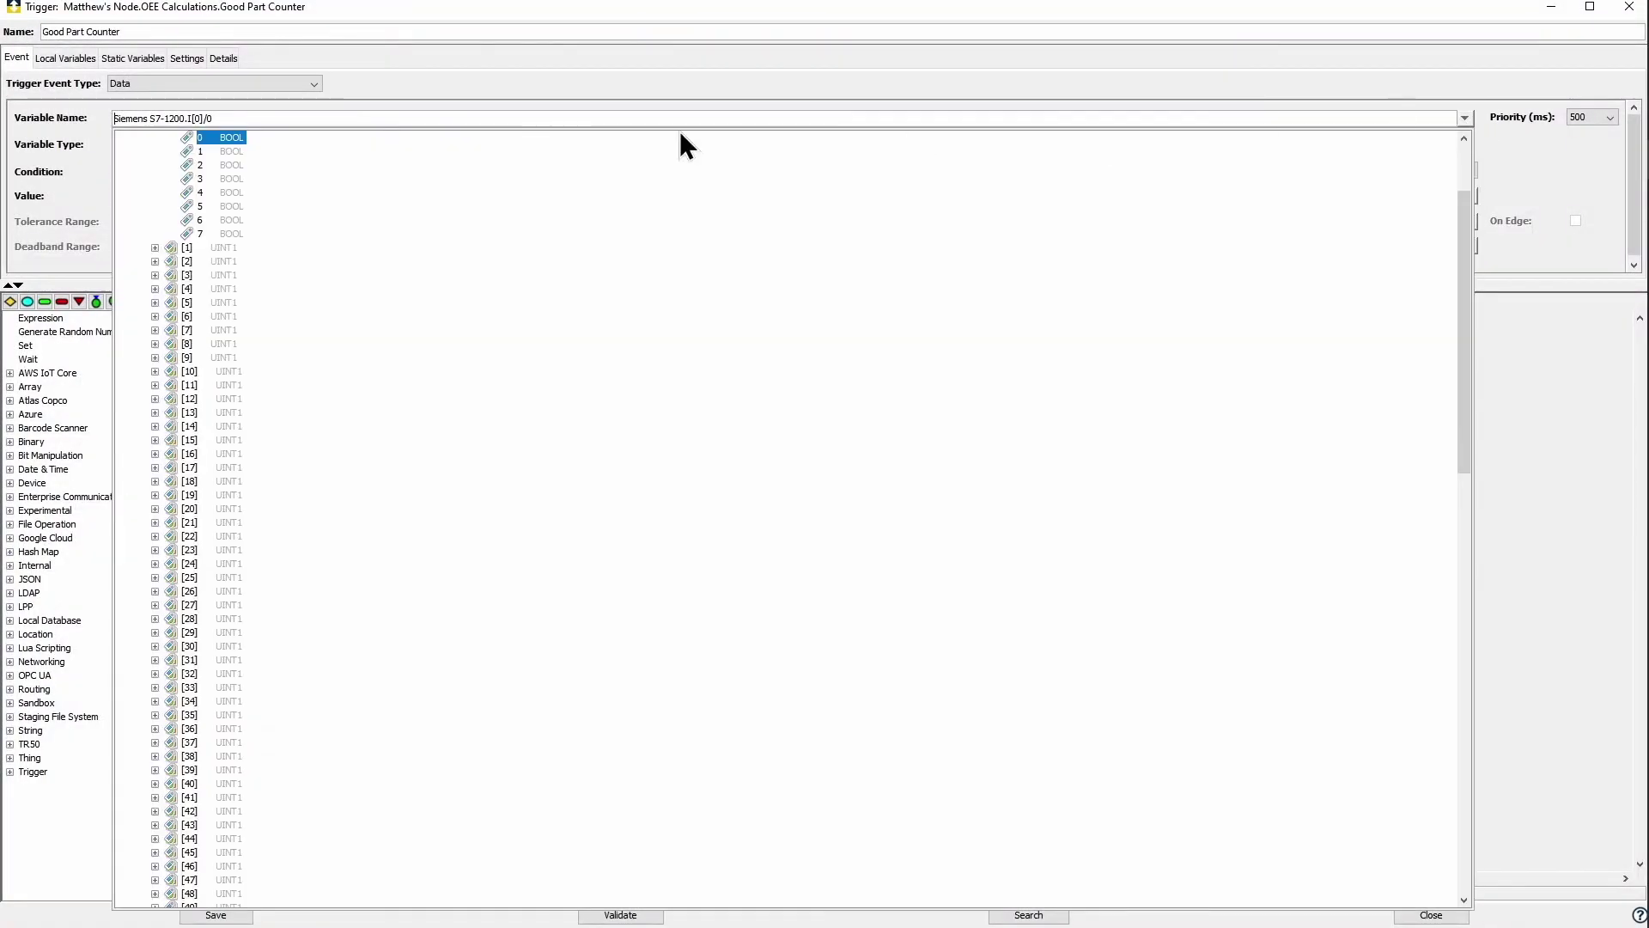
{"action": "left_click", "coordinate": [199, 153]}
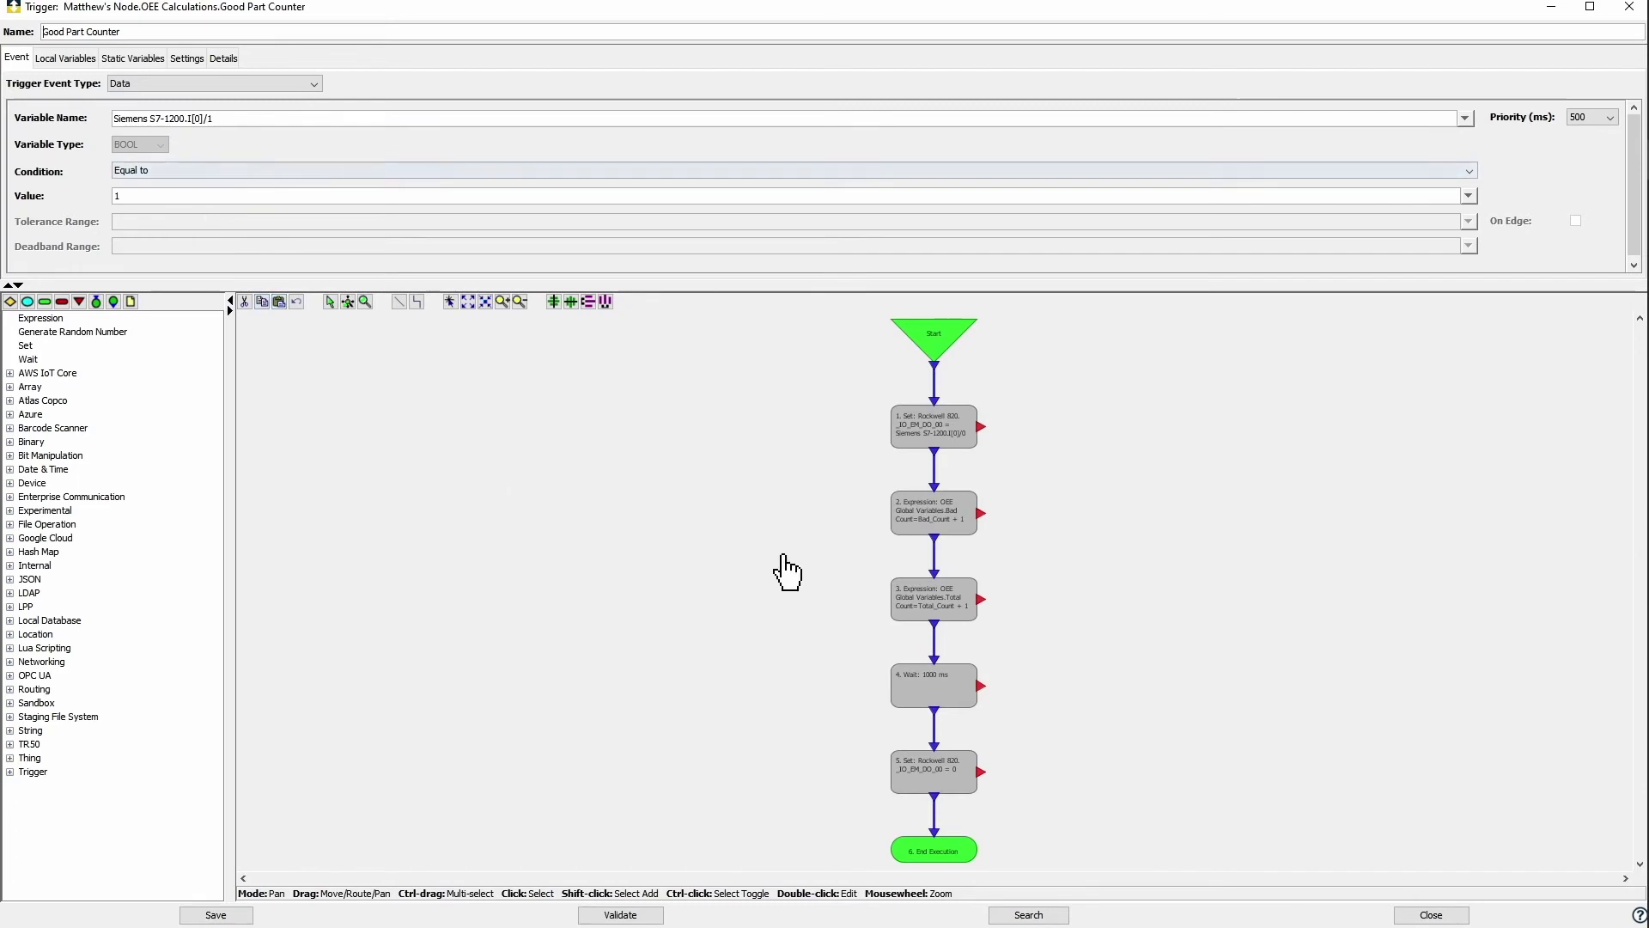
{"action": "double_click", "coordinate": [936, 434]}
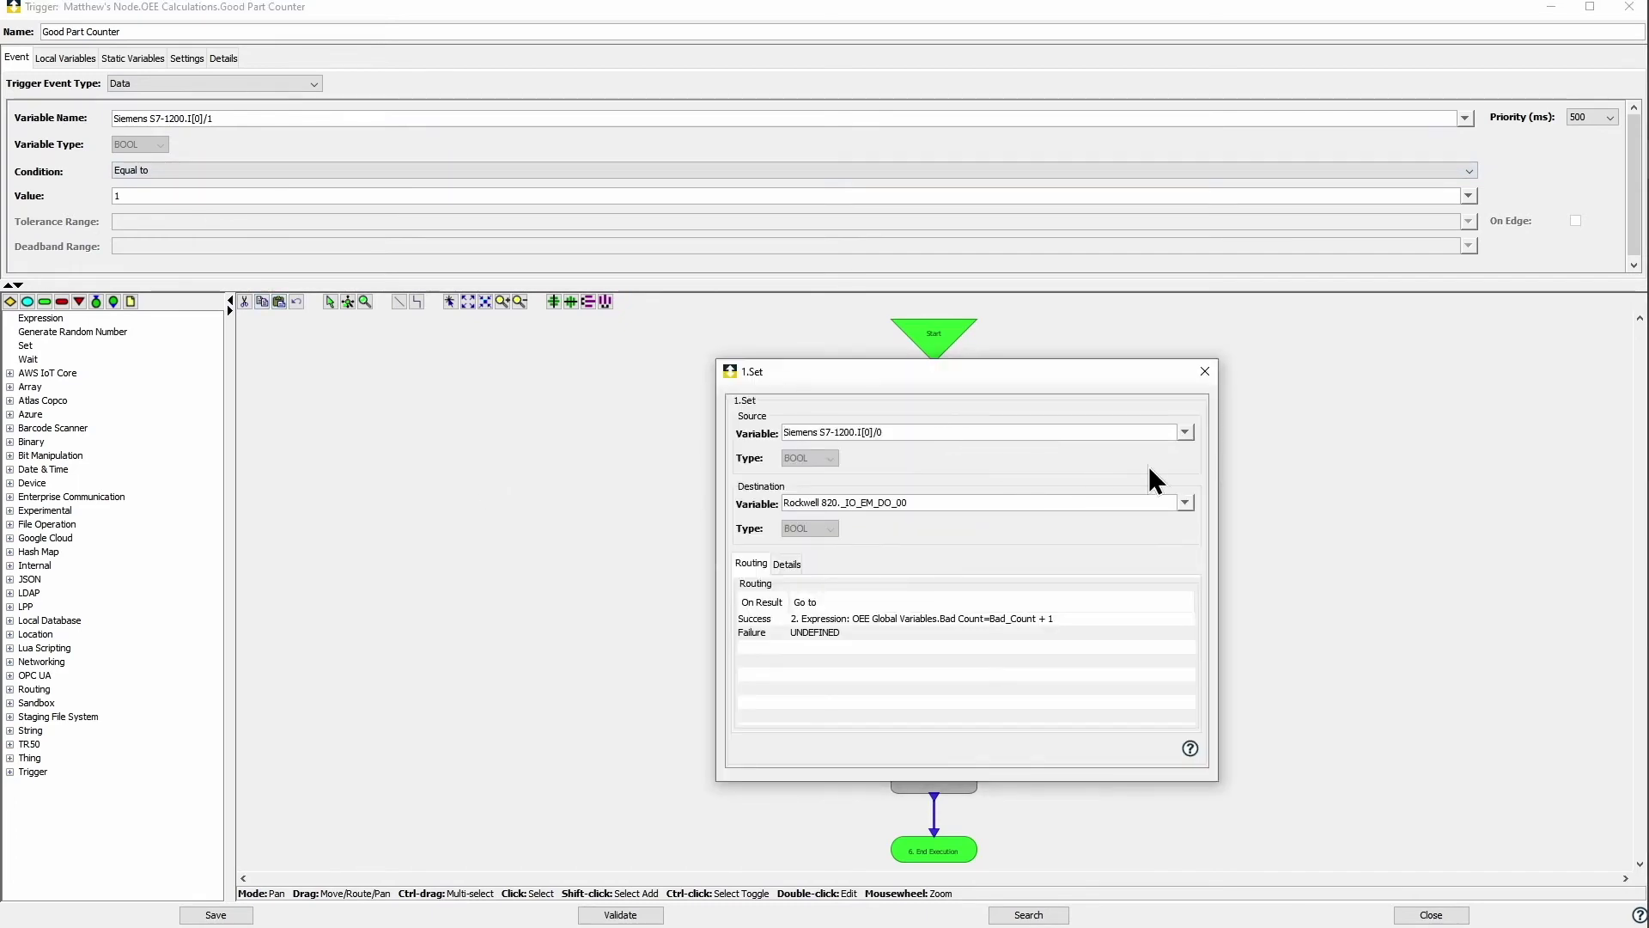
{"action": "left_click", "coordinate": [1185, 432]}
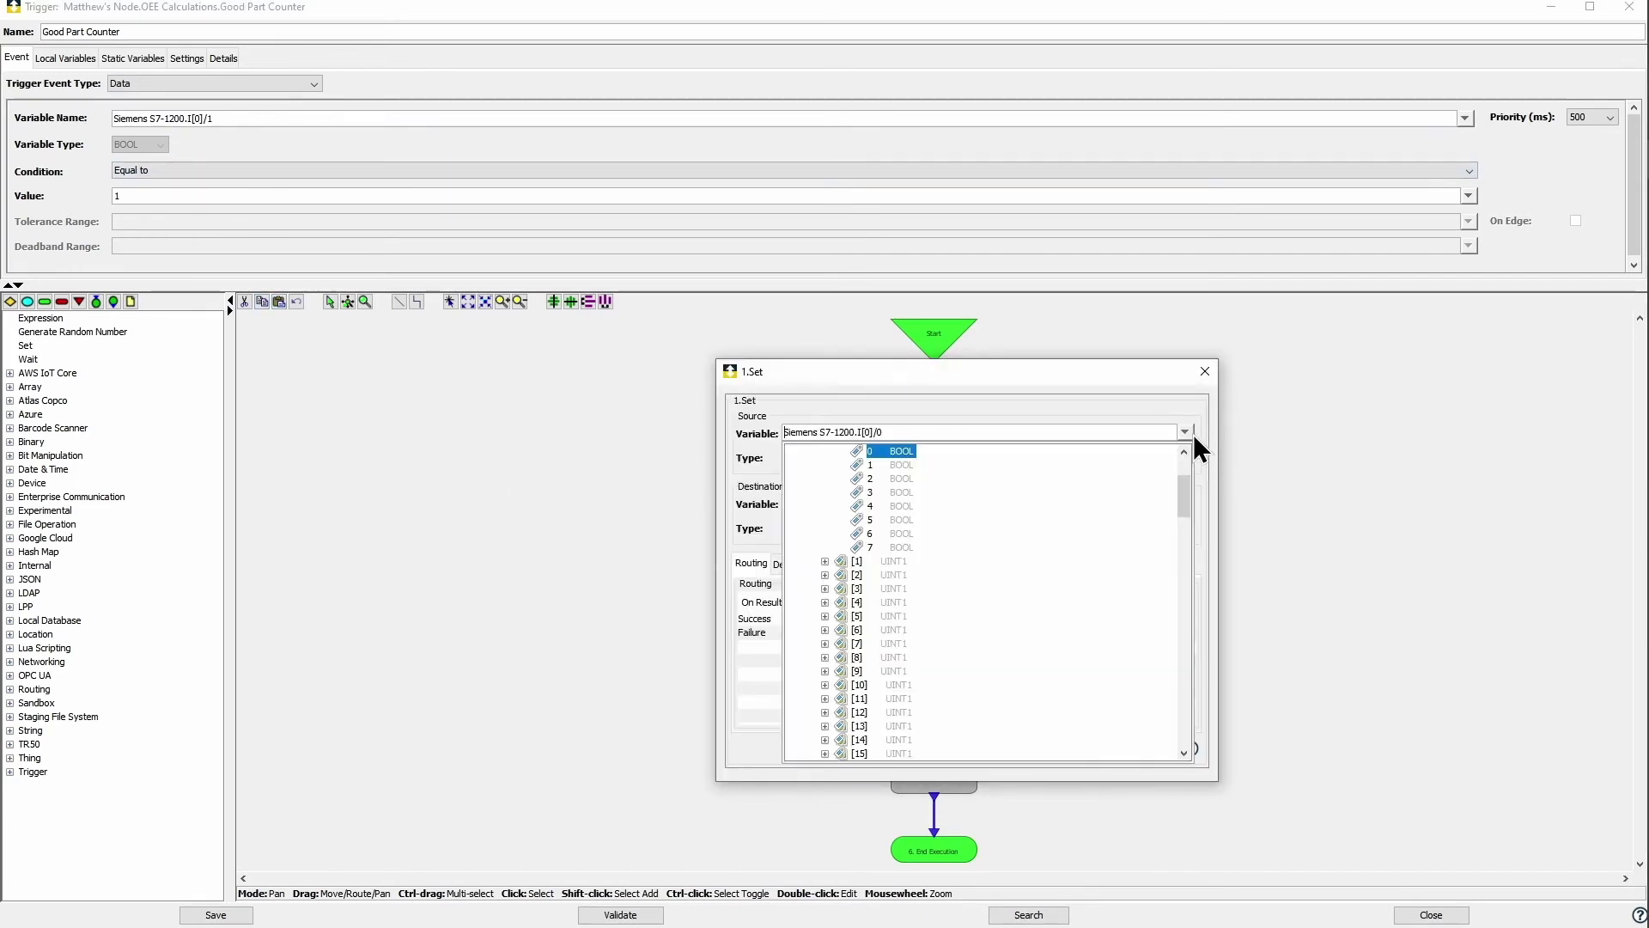
{"action": "left_click", "coordinate": [871, 464]}
{"action": "left_click", "coordinate": [1186, 502]}
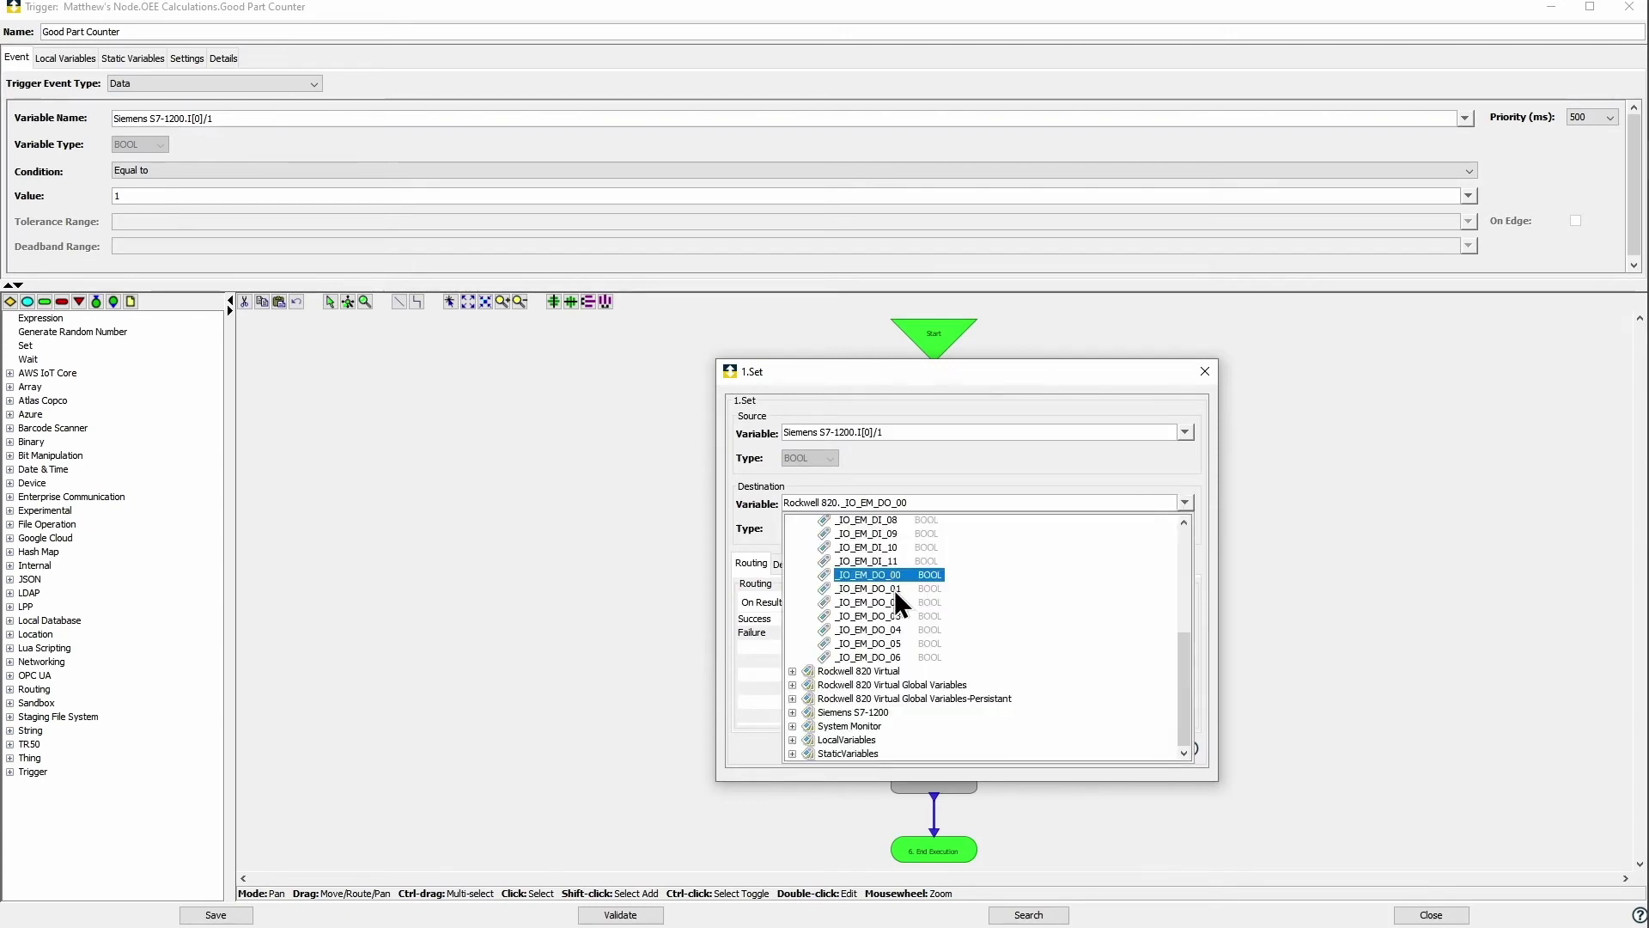
{"action": "left_click", "coordinate": [894, 589]}
{"action": "left_click", "coordinate": [1206, 371]}
Step: Change the expression to Good_Count + 1, with input and result bound to Good Count
{"action": "left_click", "coordinate": [955, 515]}
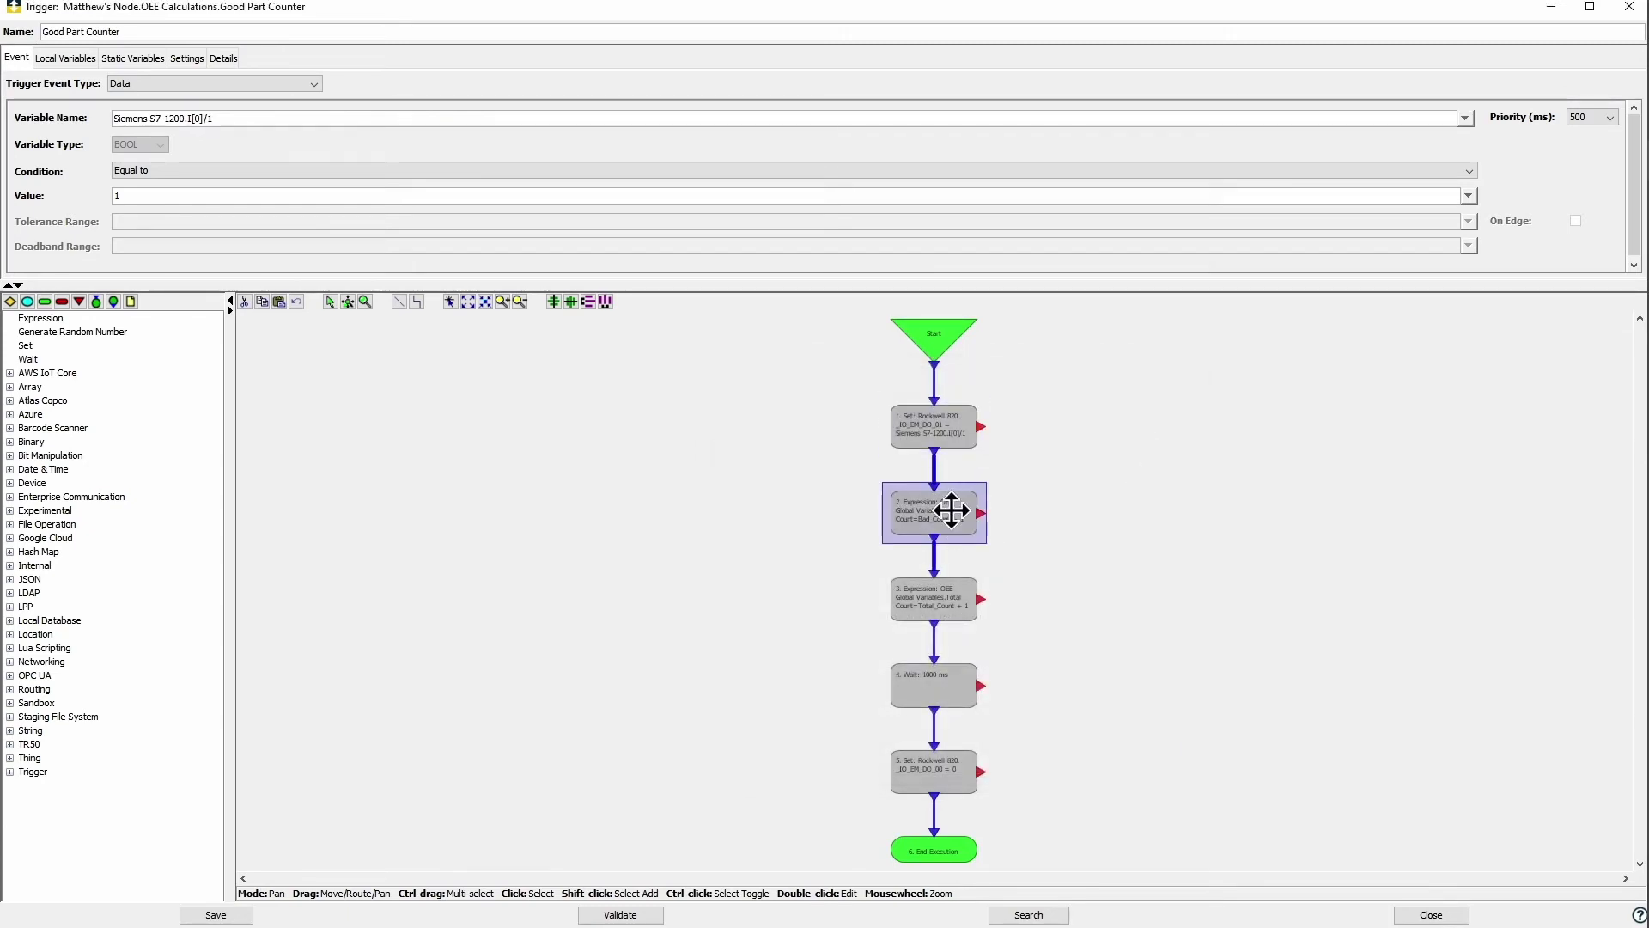
{"action": "double_click", "coordinate": [953, 516]}
{"action": "type", "text": "Good_Count + 1"}
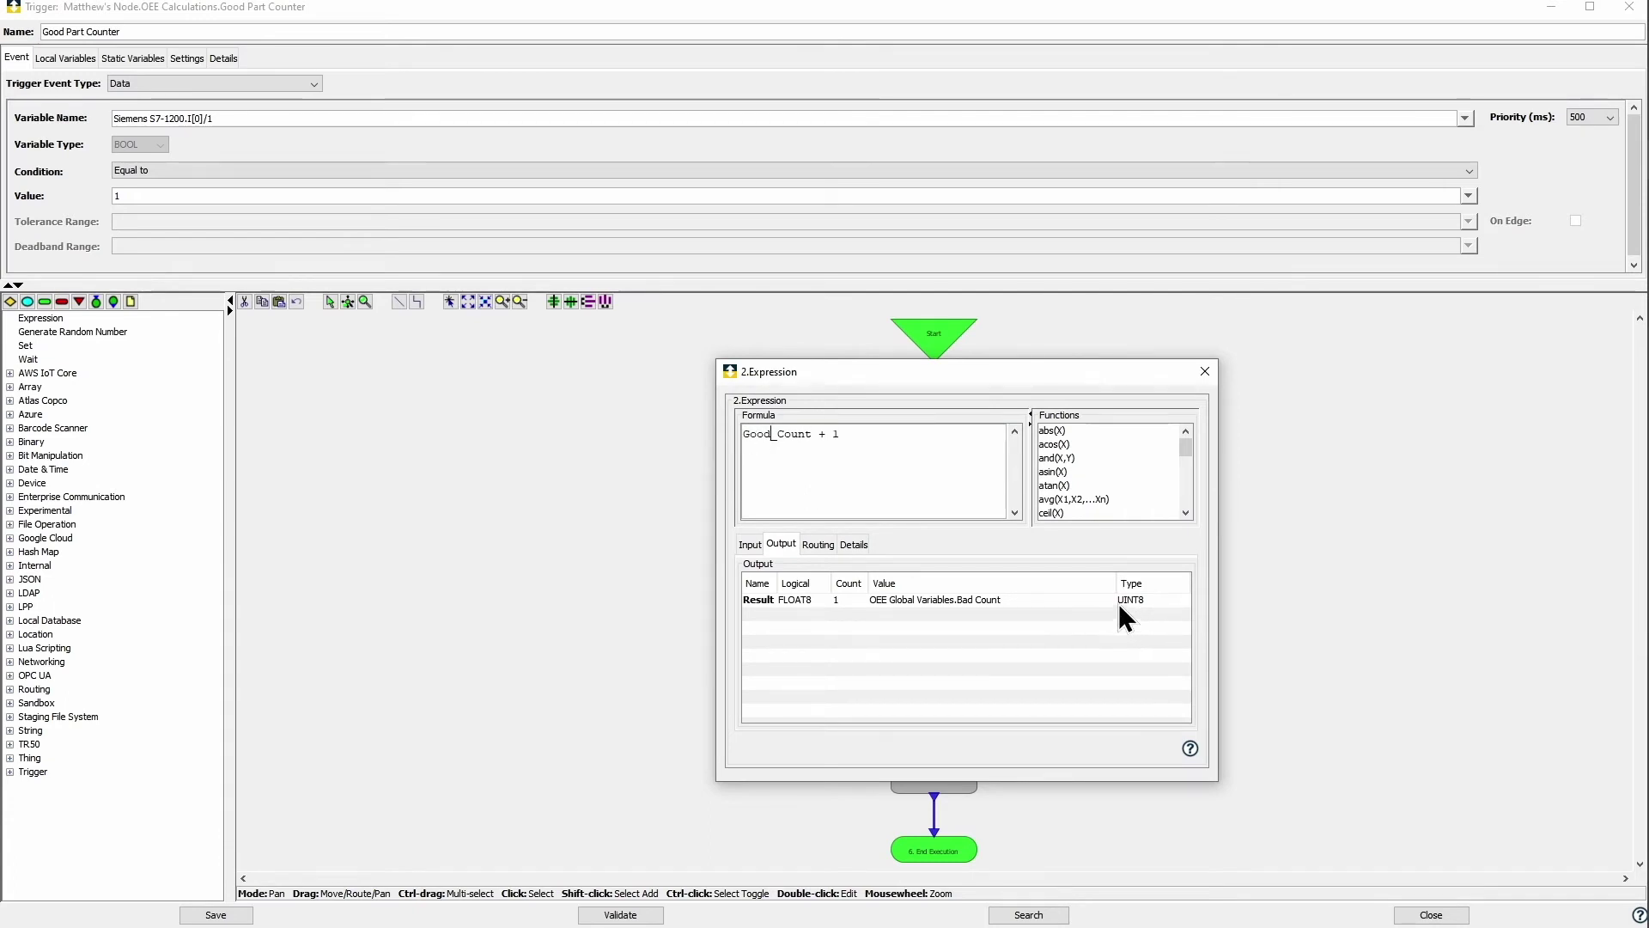
{"action": "left_click", "coordinate": [1110, 602]}
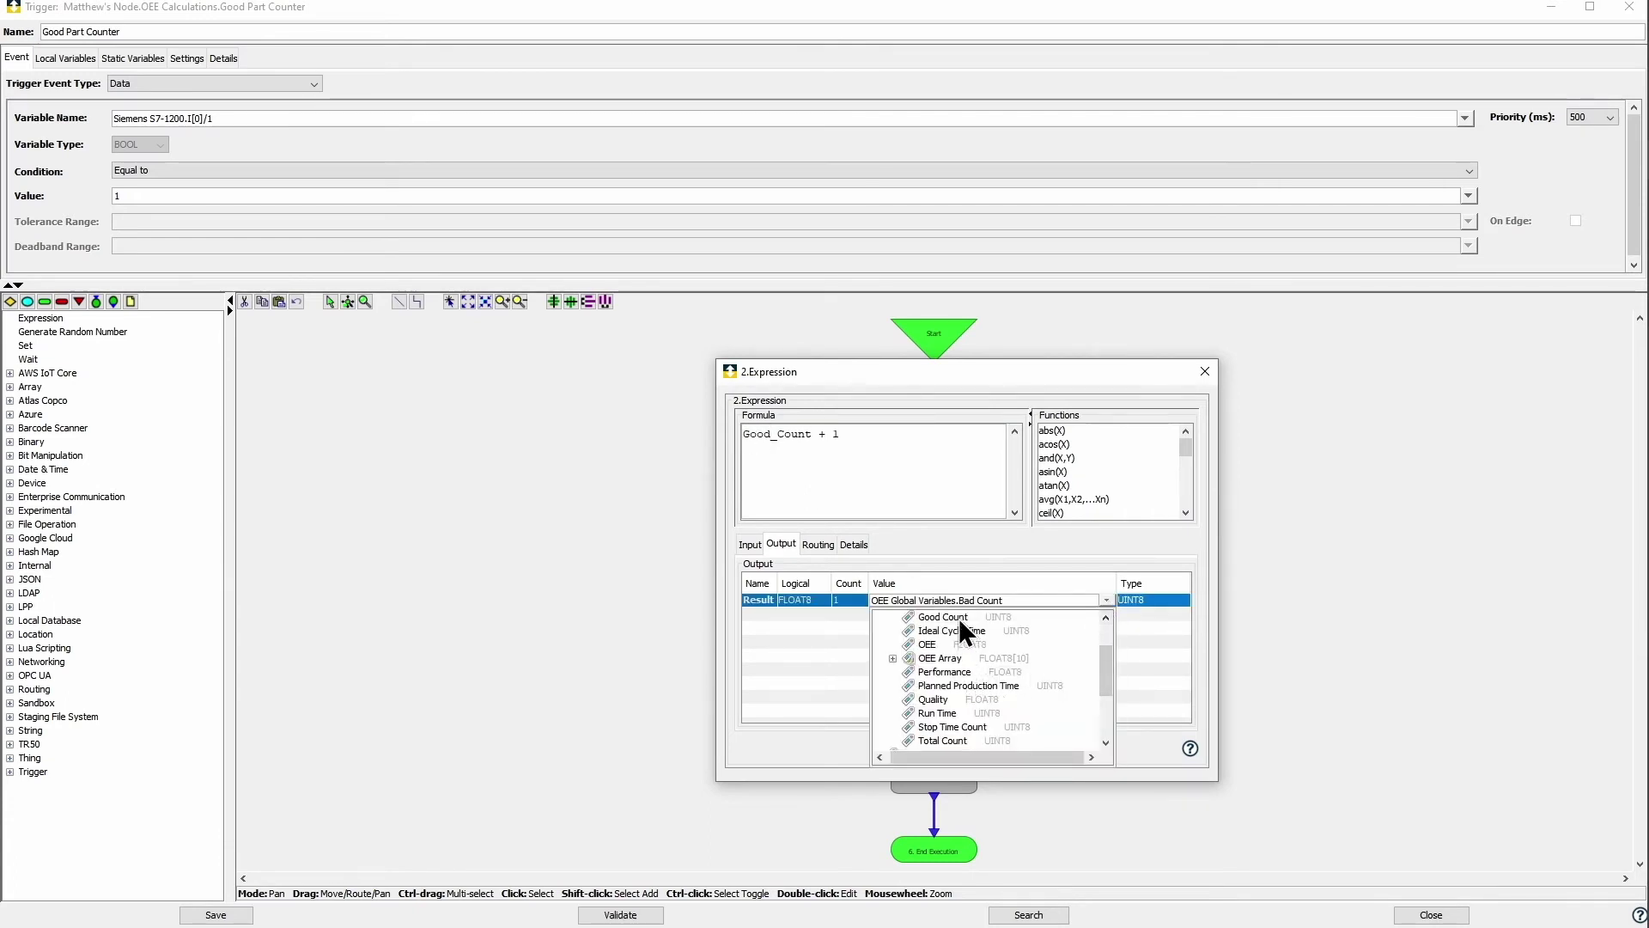
{"action": "left_click", "coordinate": [958, 616]}
{"action": "left_click", "coordinate": [749, 544]}
{"action": "left_click", "coordinate": [1112, 601]}
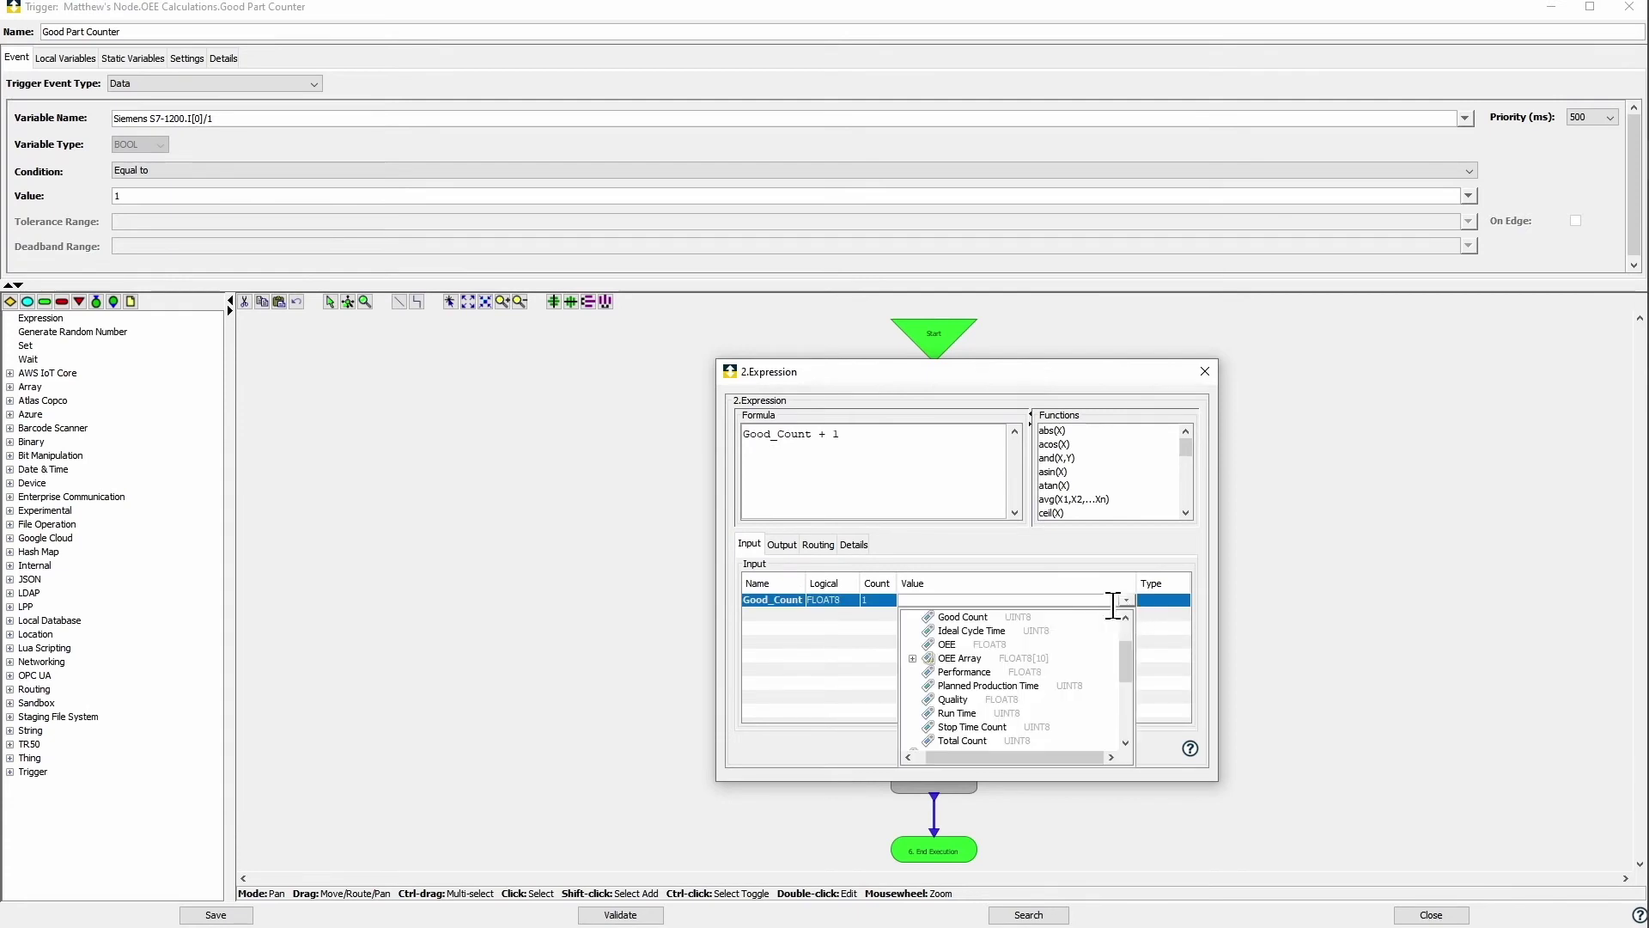
{"action": "left_click", "coordinate": [972, 633]}
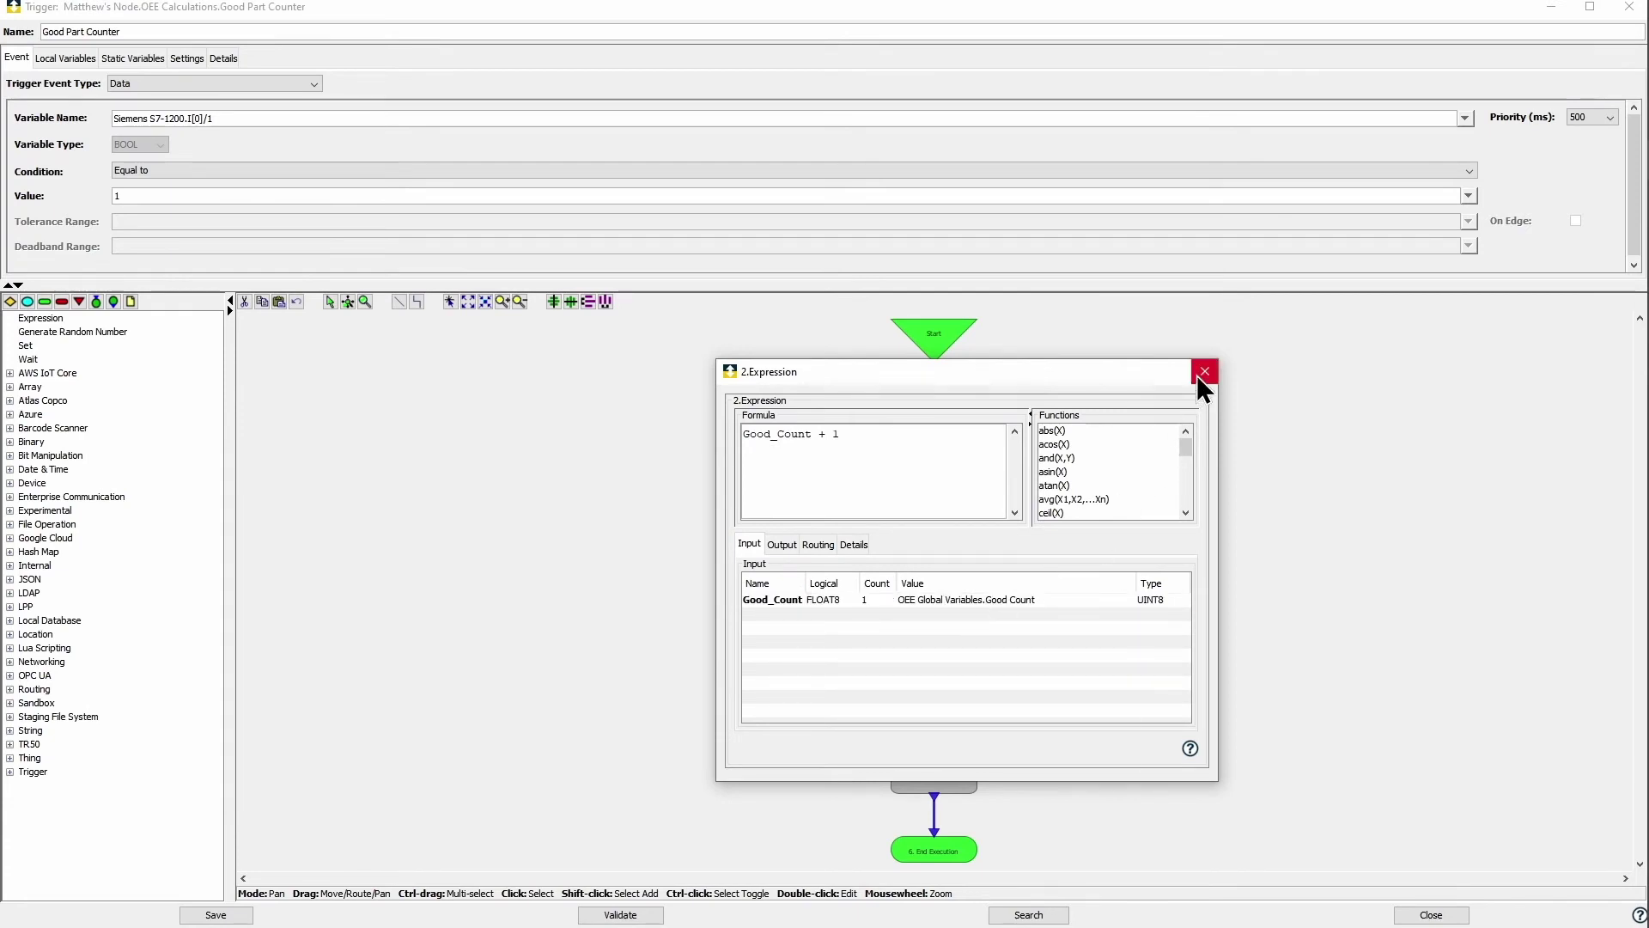
{"action": "left_click", "coordinate": [1204, 372]}
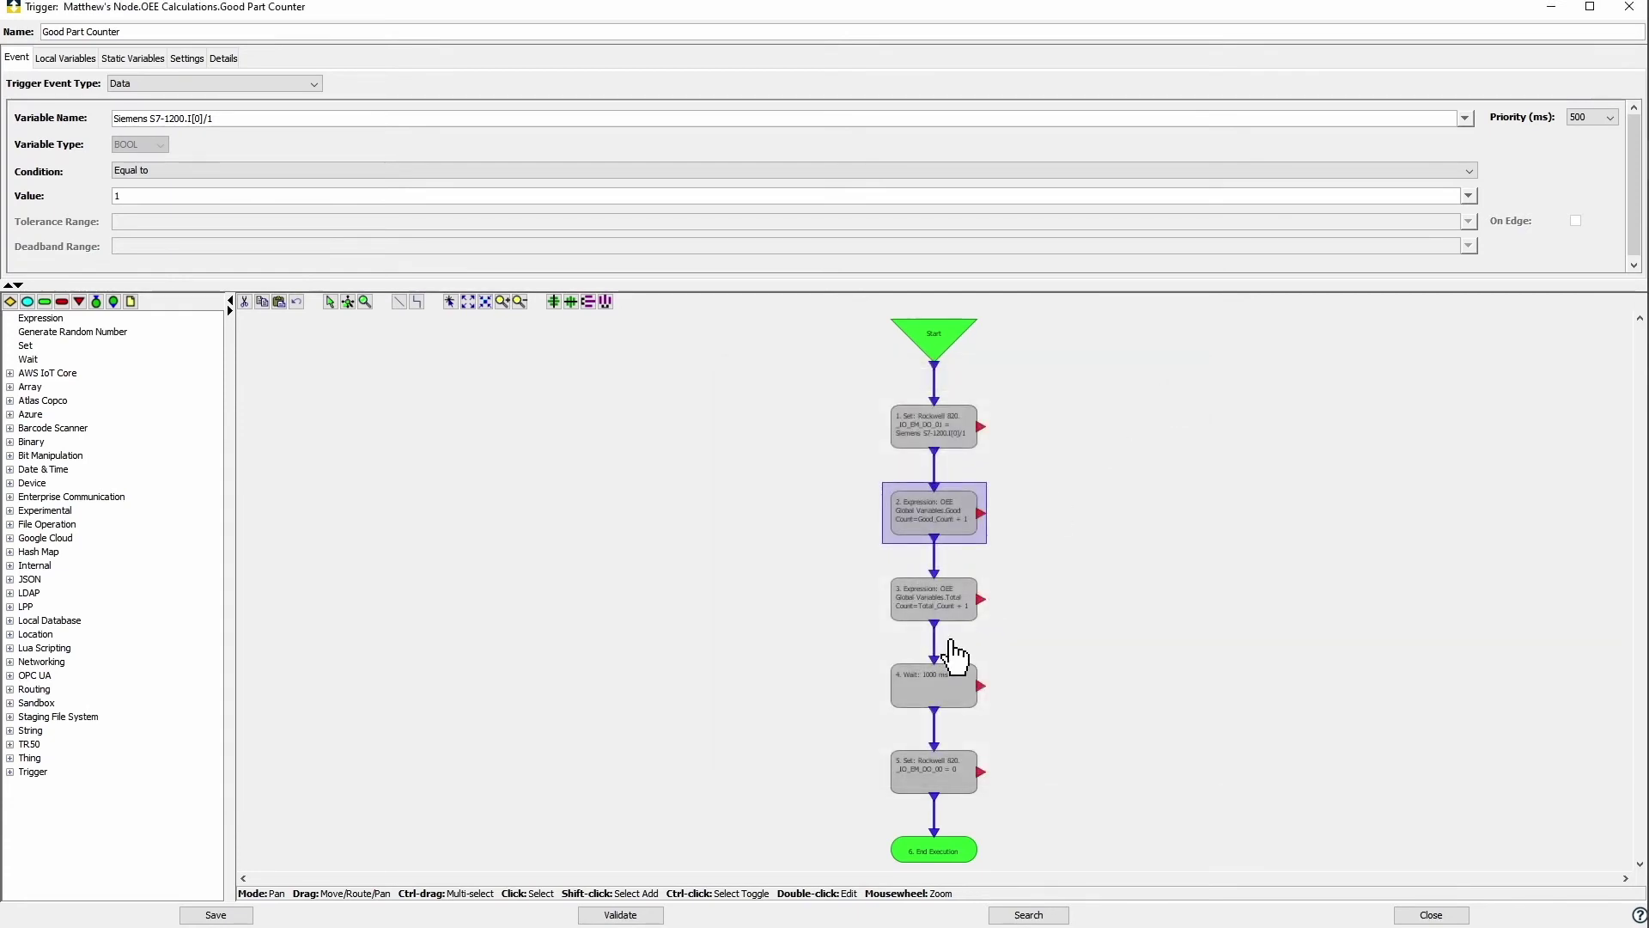
Step: Make the final Set step reset _IO_EM_DO_01 and save the trigger
{"action": "double_click", "coordinate": [950, 777]}
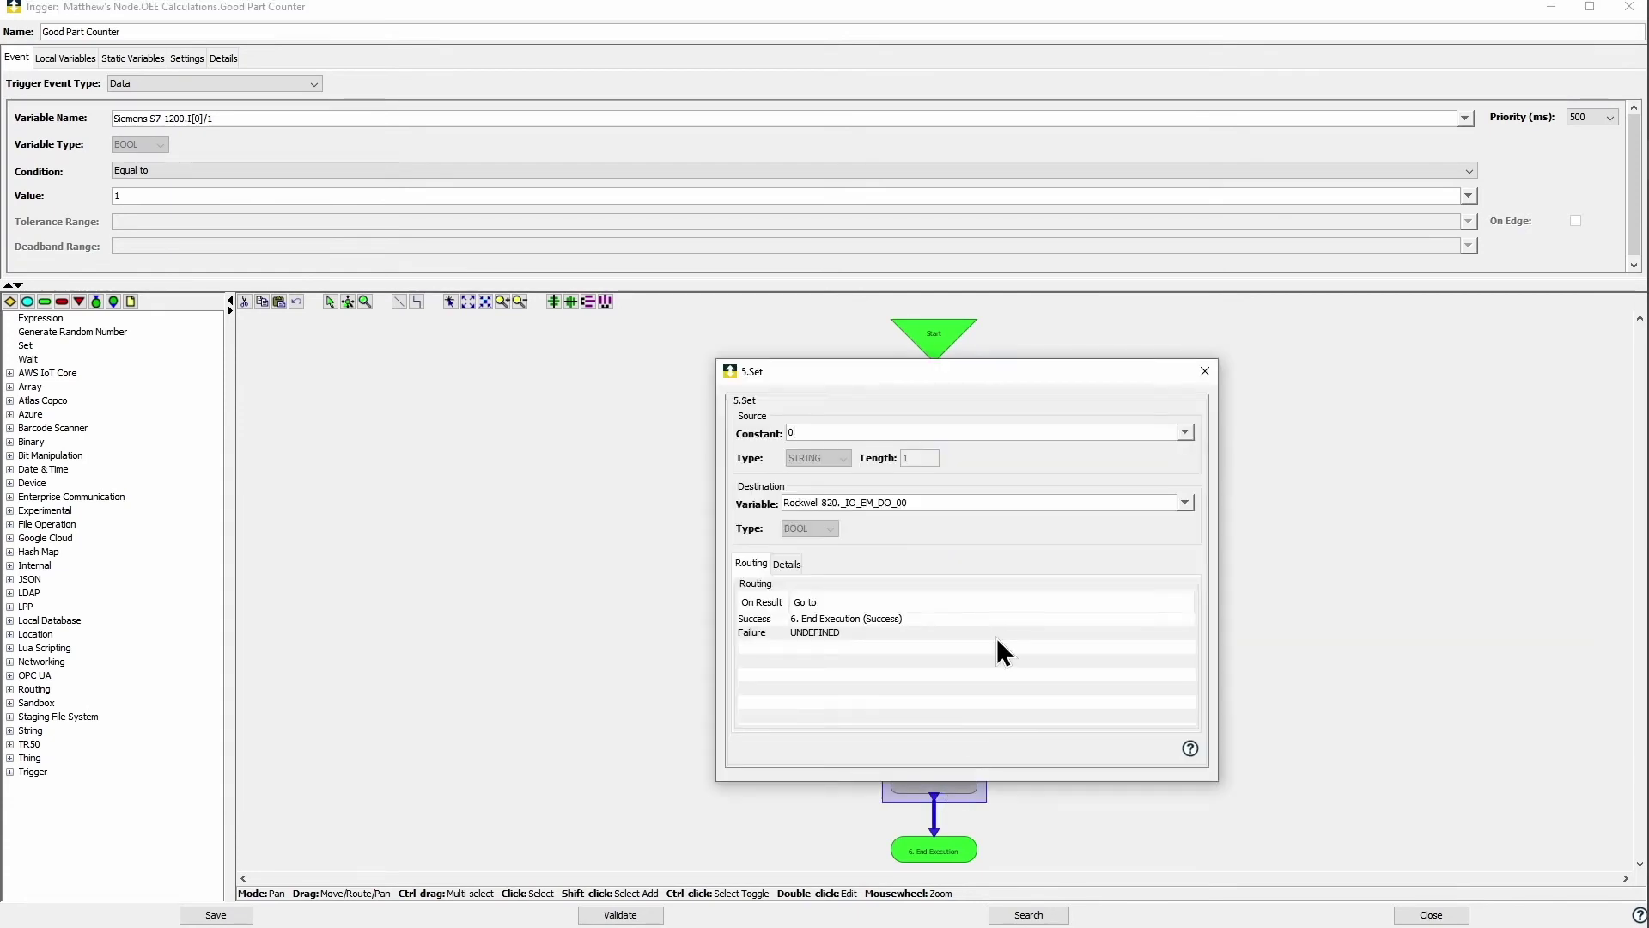
{"action": "left_click", "coordinate": [1186, 503]}
{"action": "left_click", "coordinate": [892, 589]}
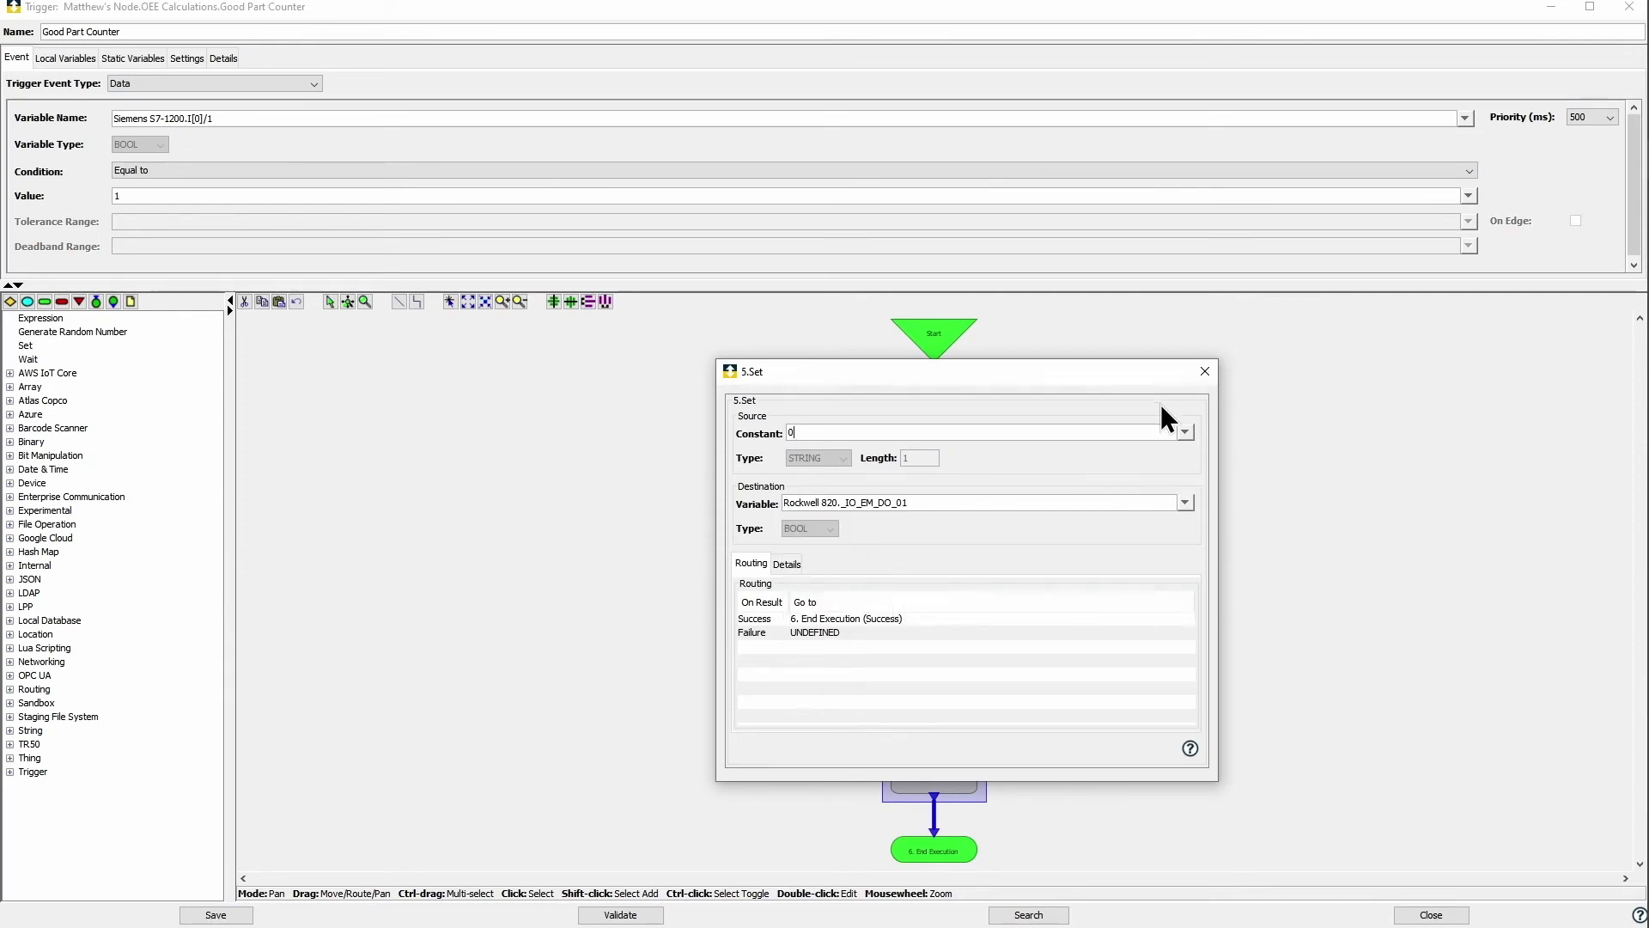
{"action": "left_click", "coordinate": [1204, 372]}
{"action": "left_click", "coordinate": [243, 912]}
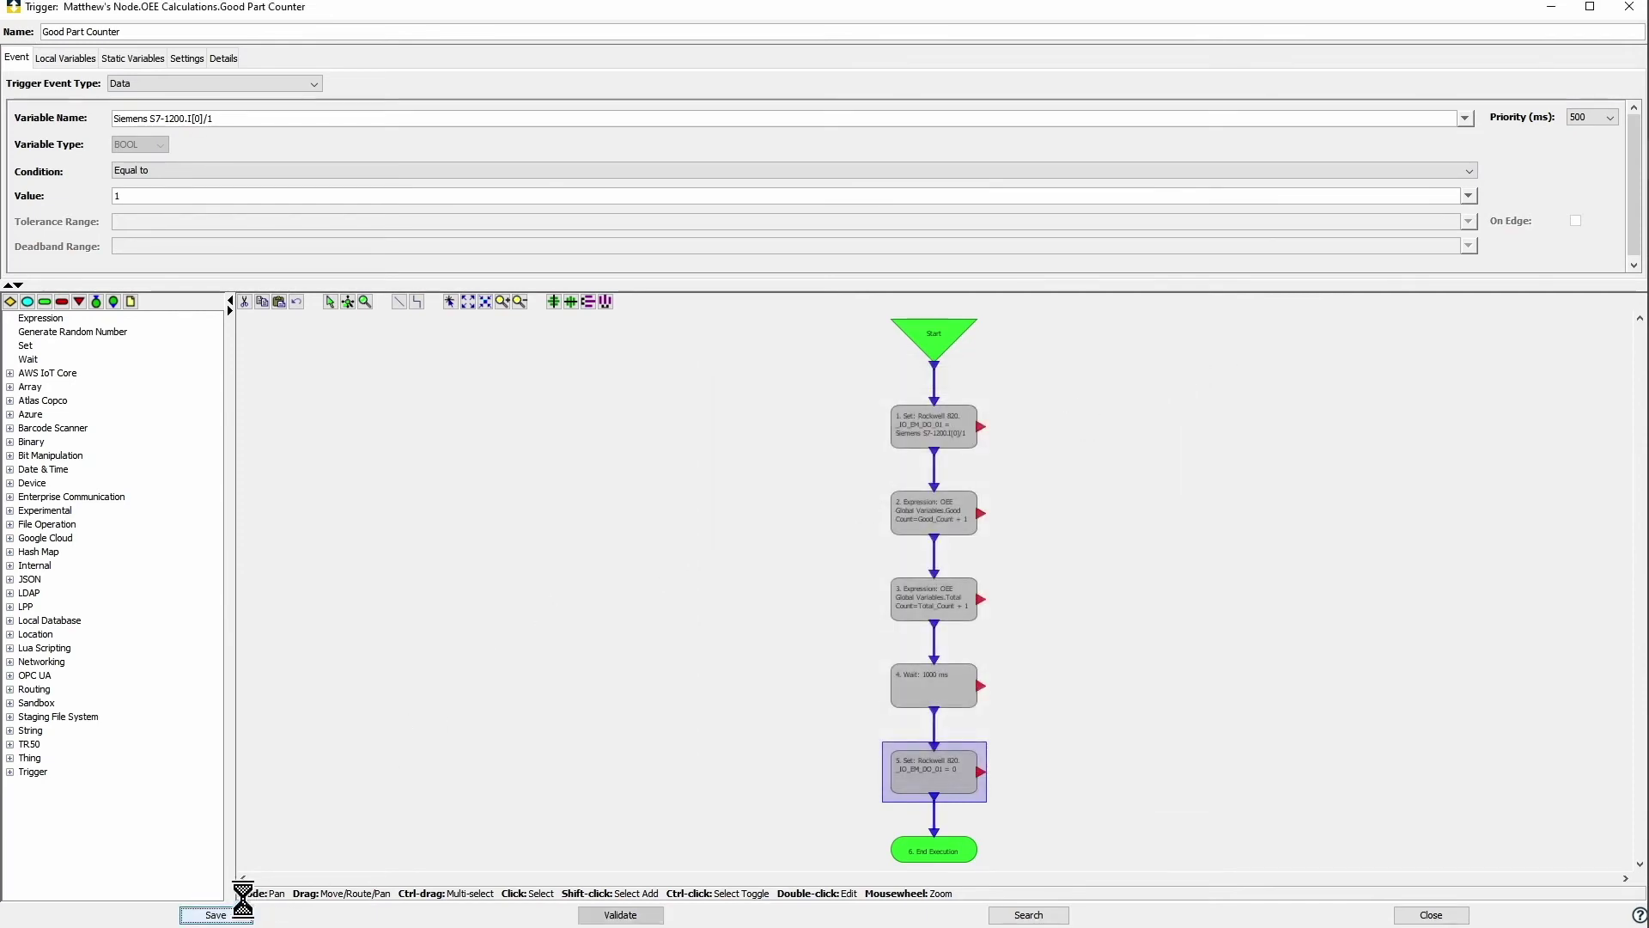
Step: Close the editor and start all seven OEE Calculations triggers
{"action": "left_click", "coordinate": [853, 502]}
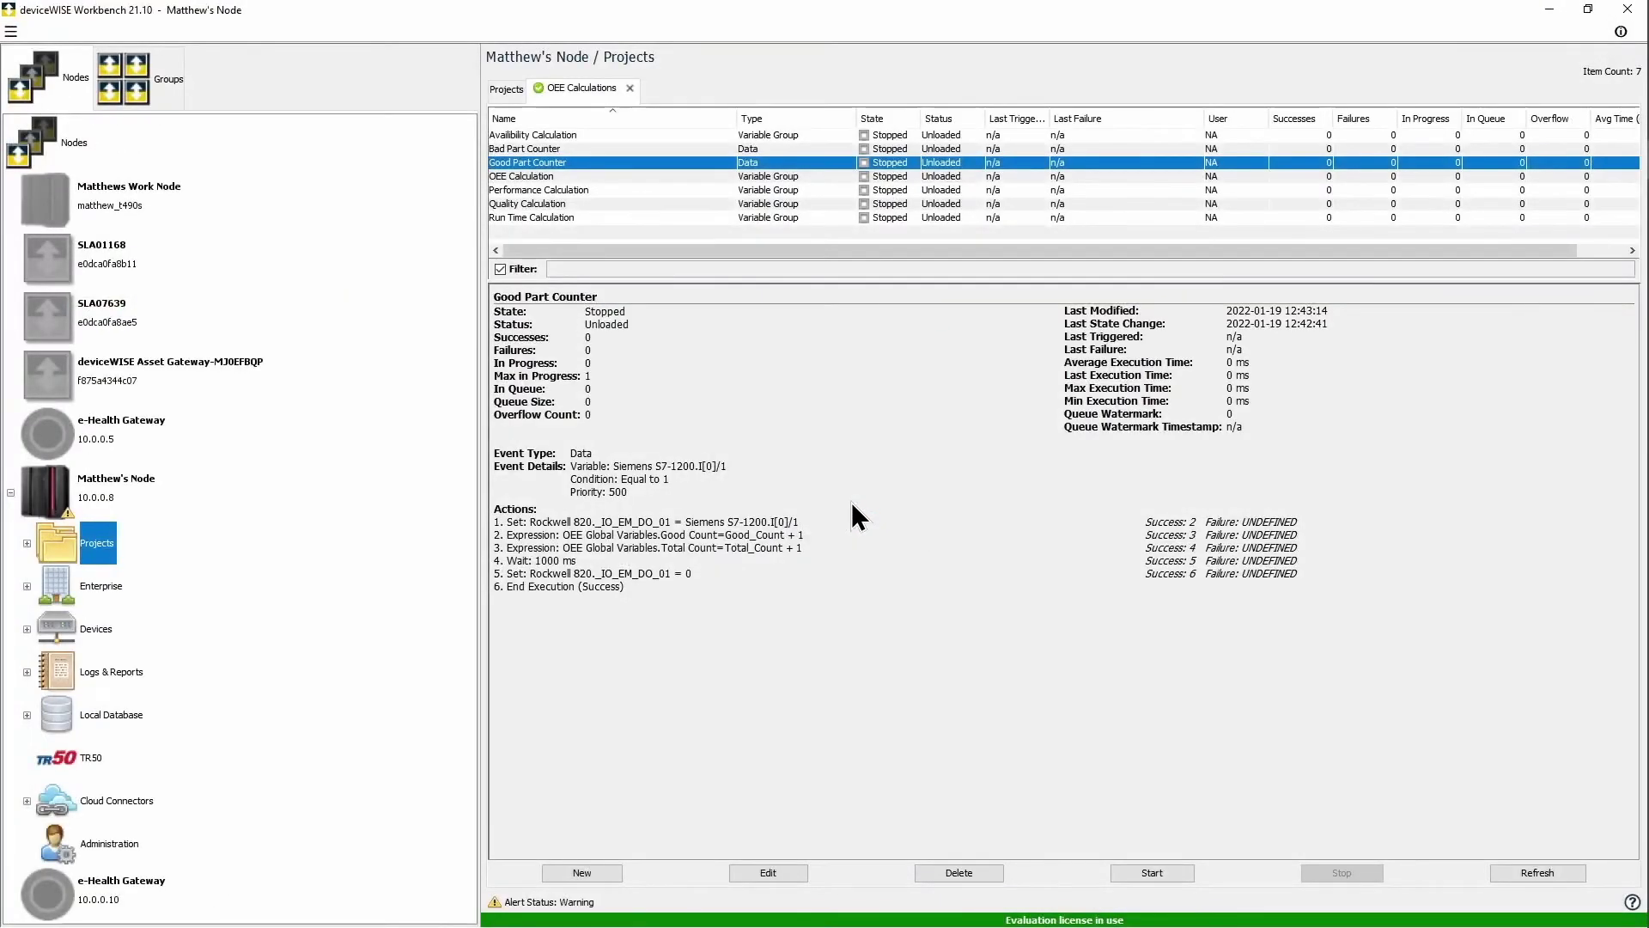
{"action": "left_click_drag", "start_coordinate": [792, 135], "coordinate": [780, 220]}
{"action": "right_click", "coordinate": [786, 203]}
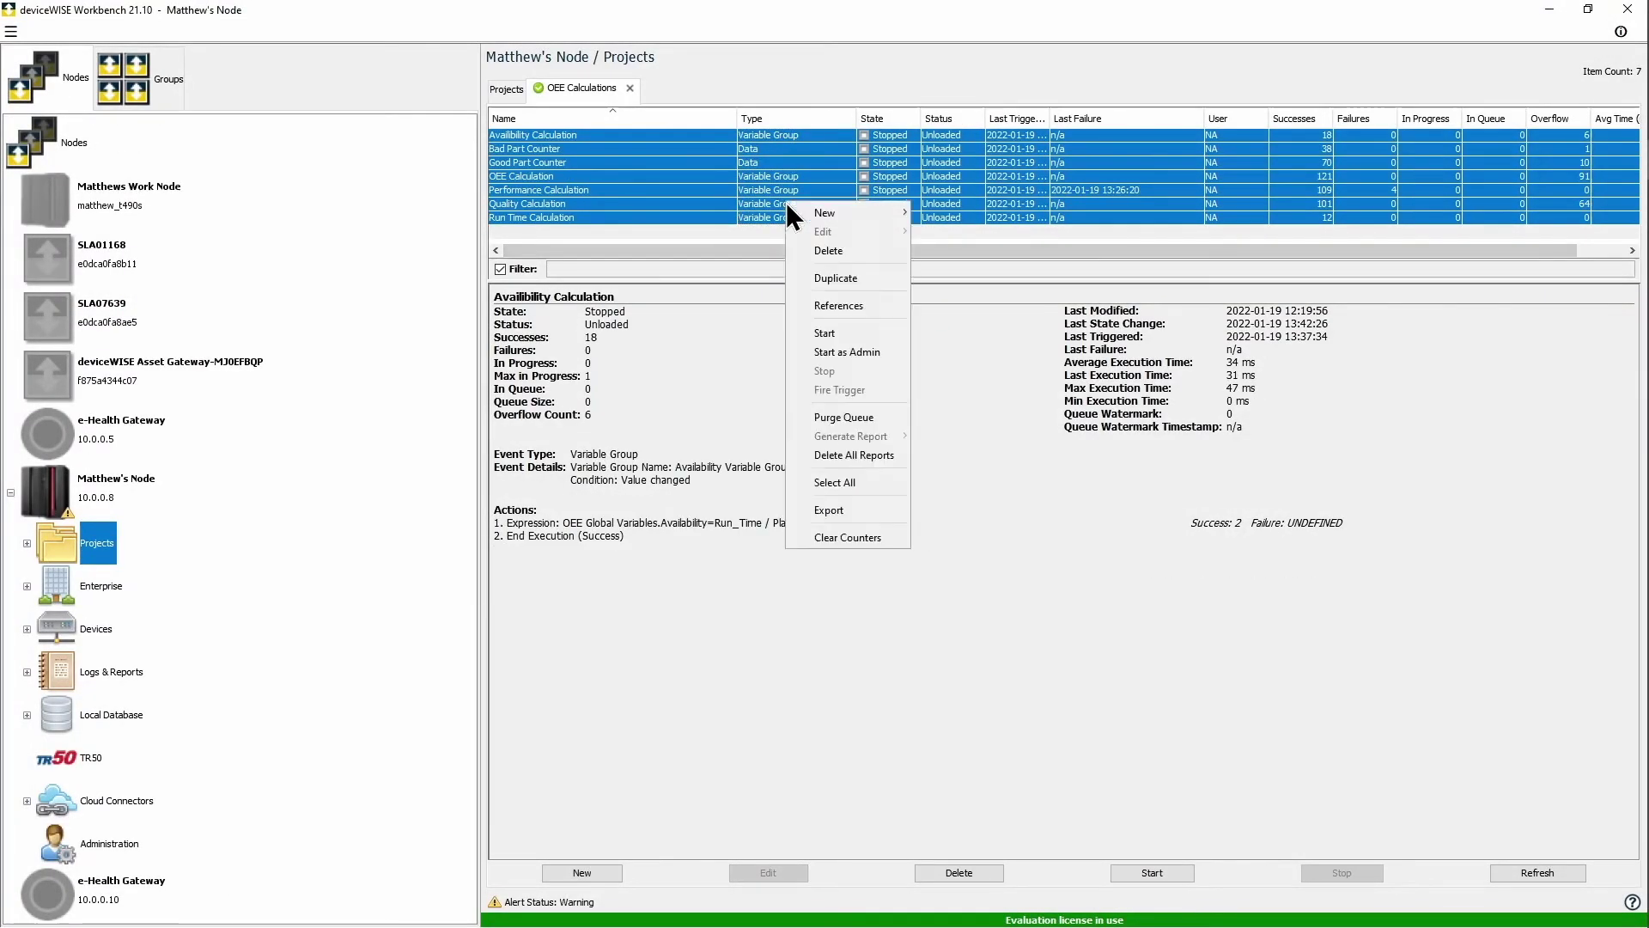
{"action": "left_click", "coordinate": [858, 332]}
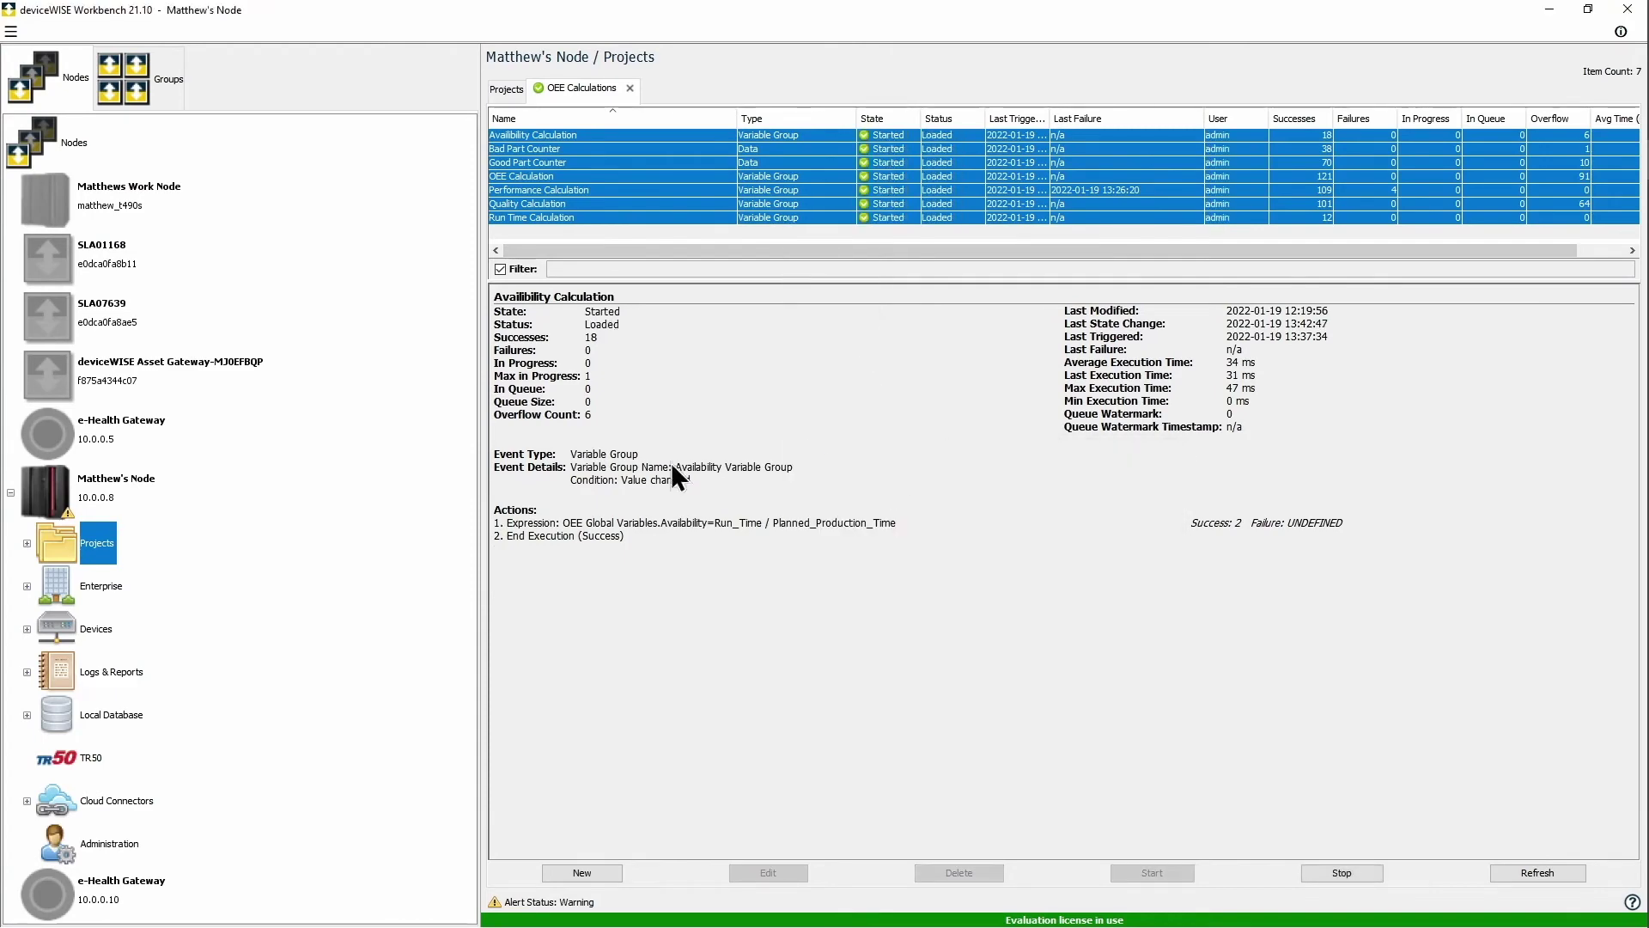
{"action": "key", "text": "ctrl+shift+n"}
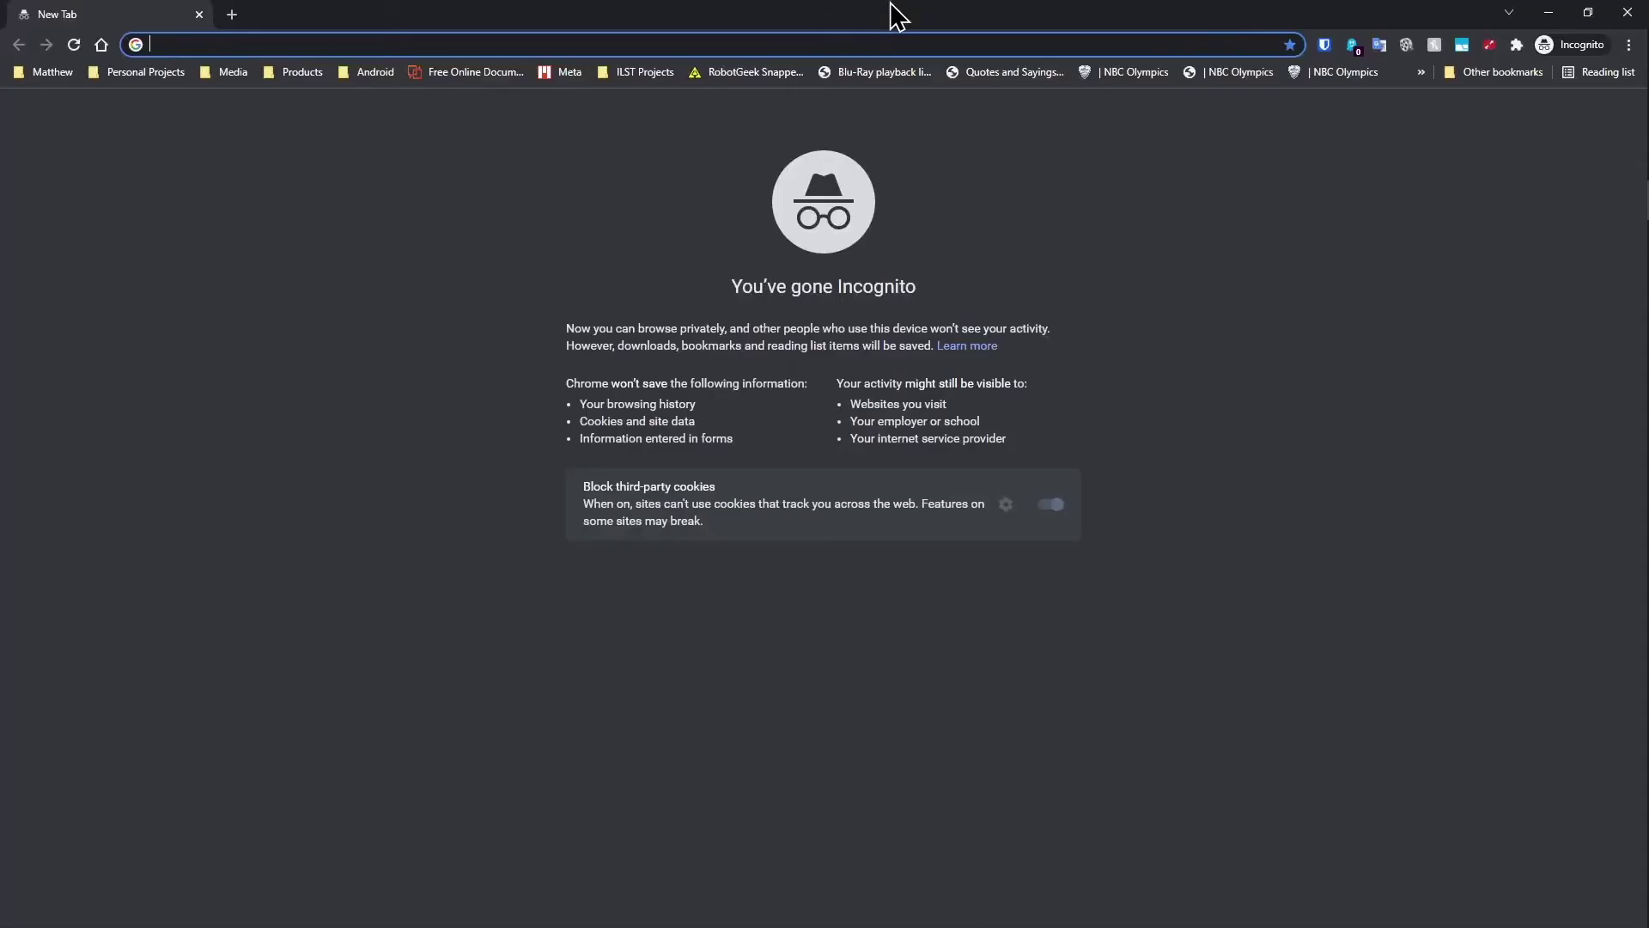
Step: Load the deviceWISE View server page and sign in as admin with its password
{"action": "type", "text": "10.0"}
{"action": "key", "text": "Return"}
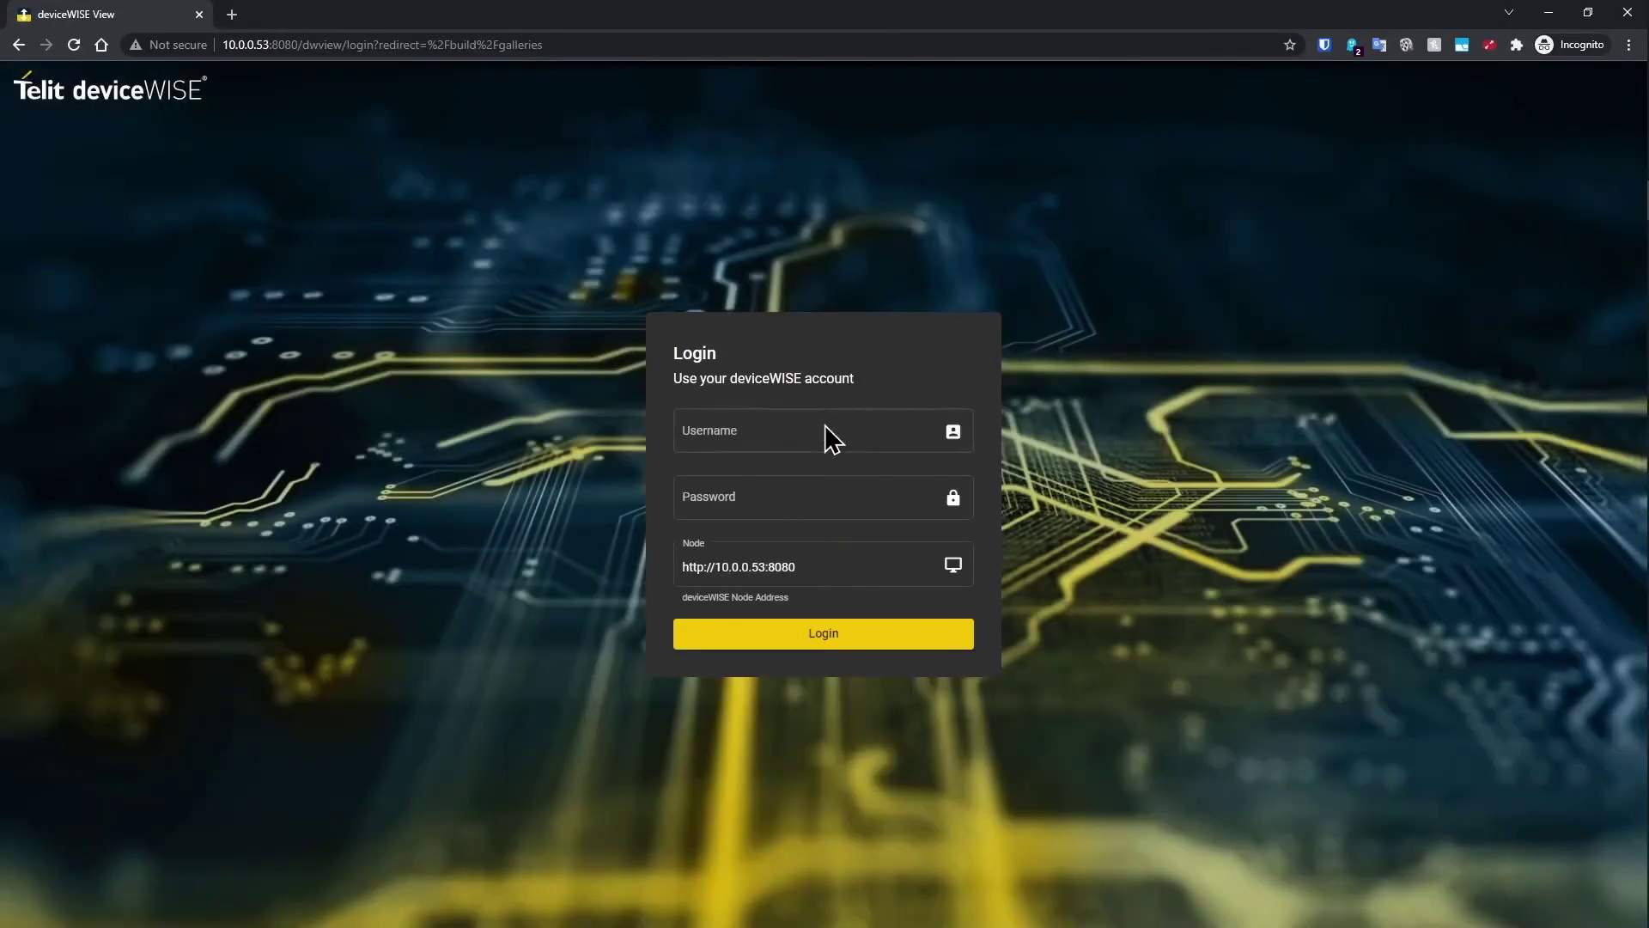
{"action": "left_click", "coordinate": [827, 424]}
{"action": "type", "text": "admin"}
{"action": "key", "text": "Tab"}
{"action": "type", "text": "admin"}
{"action": "key", "text": "Return"}
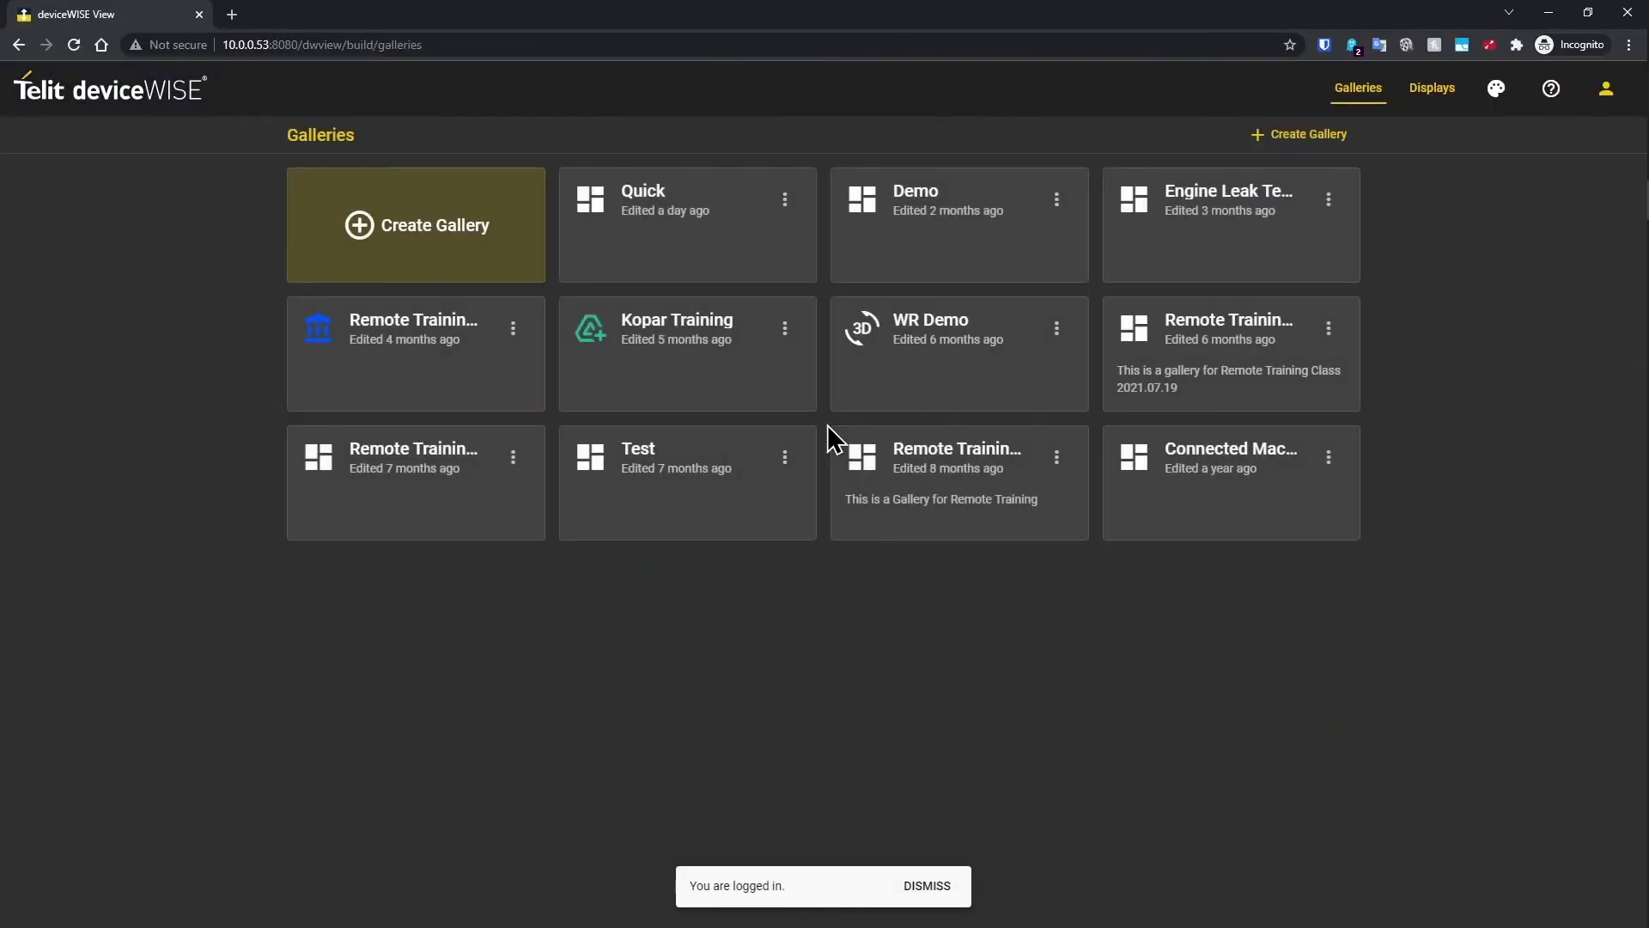
Step: Create a gallery named 'OEE Calculations' with the access_time clock icon
{"action": "left_click", "coordinate": [1255, 146]}
{"action": "left_click", "coordinate": [862, 367]}
{"action": "type", "text": "OEE Cal"}
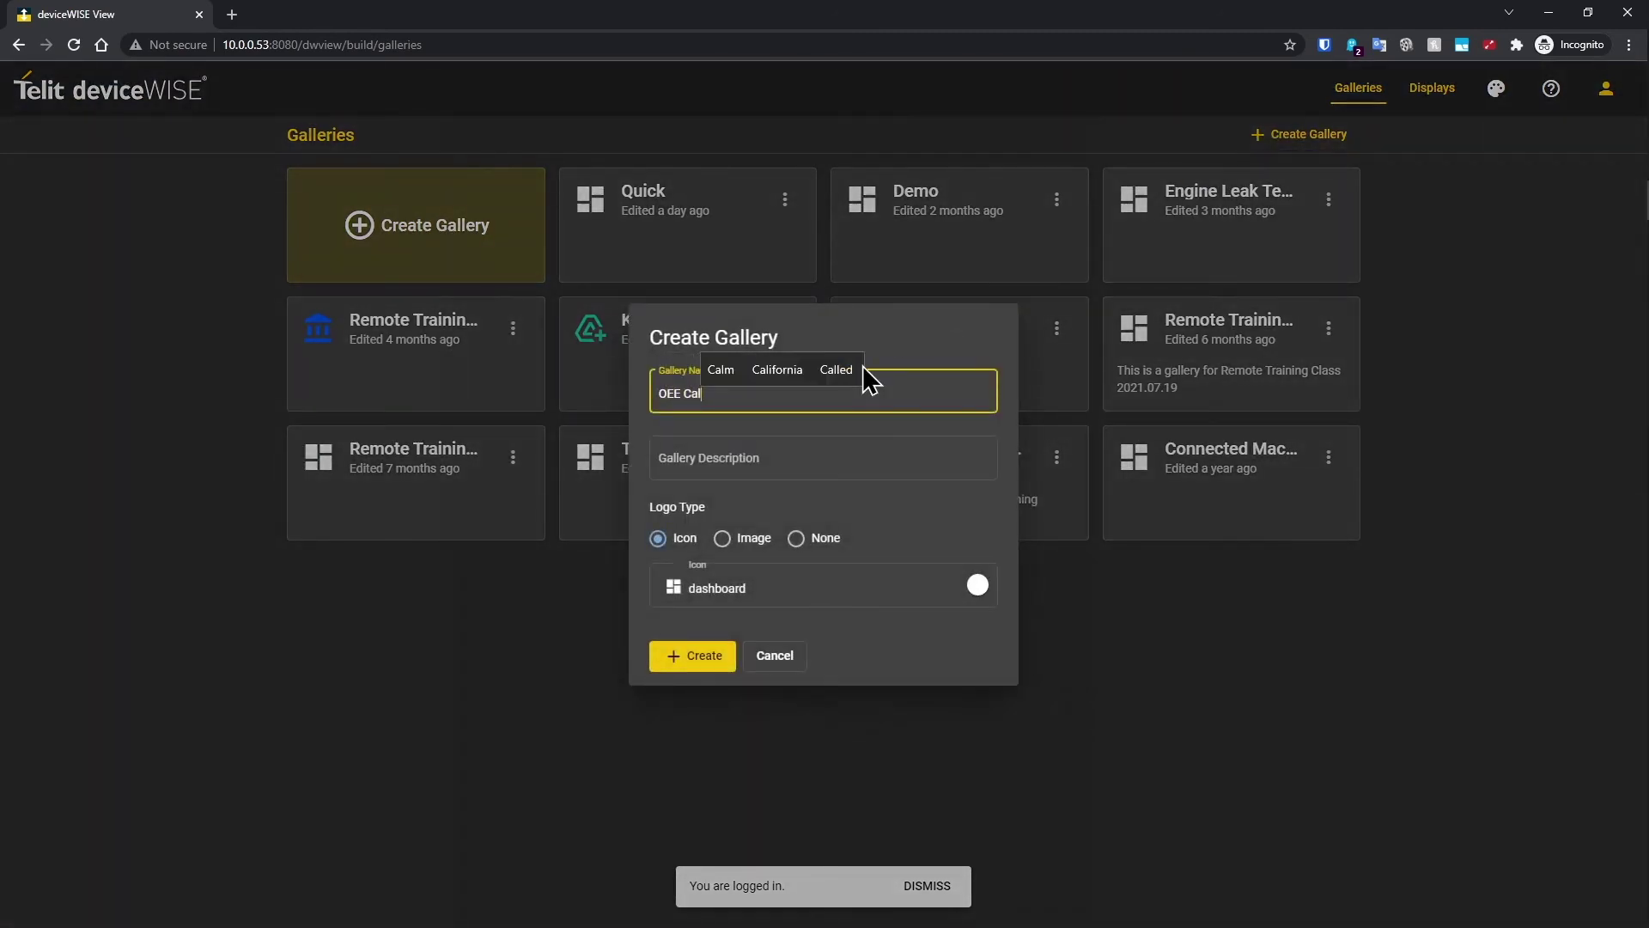
{"action": "type", "text": "culations"}
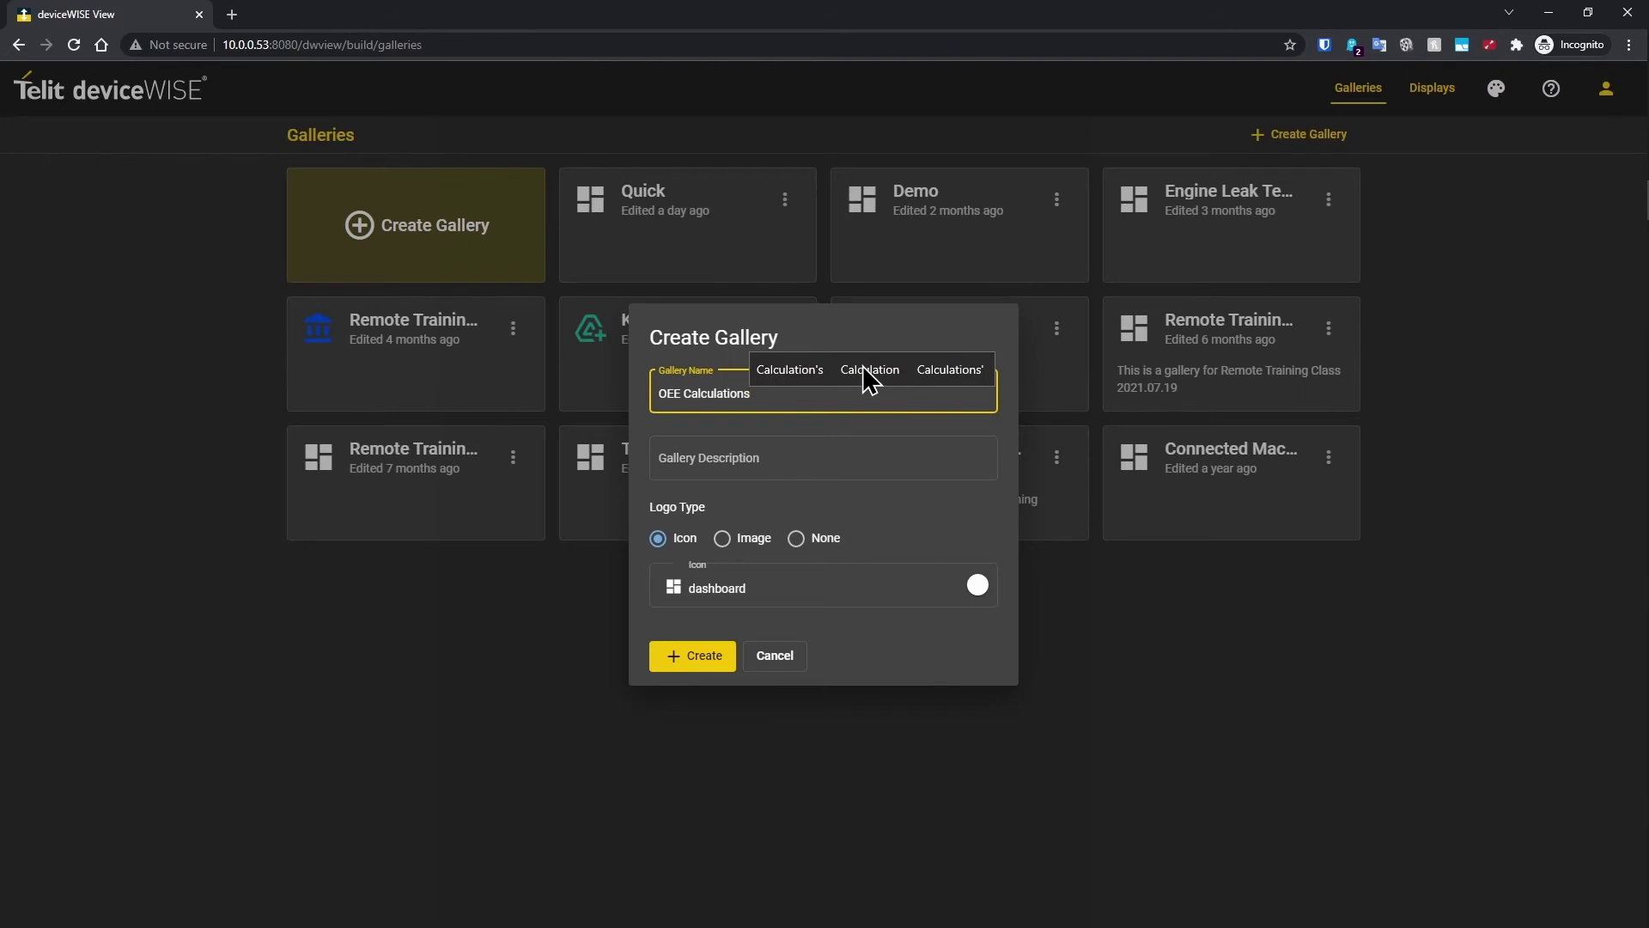
{"action": "left_click", "coordinate": [697, 600]}
{"action": "left_click", "coordinate": [920, 812]}
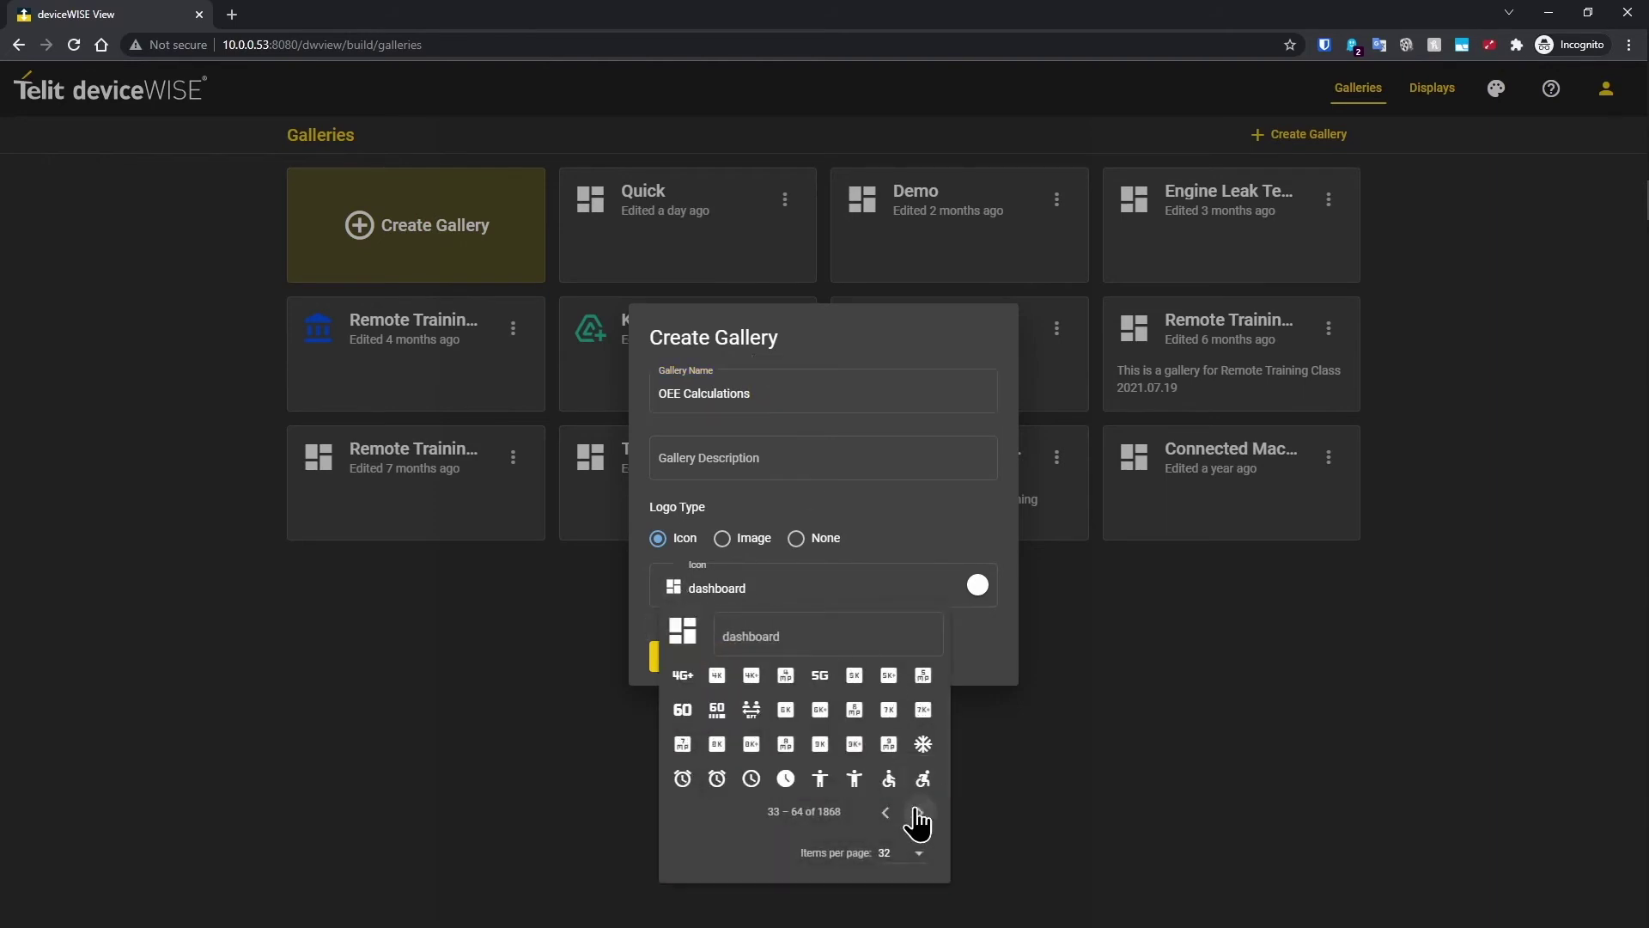
{"action": "left_click", "coordinate": [751, 778]}
{"action": "left_click", "coordinate": [711, 665]}
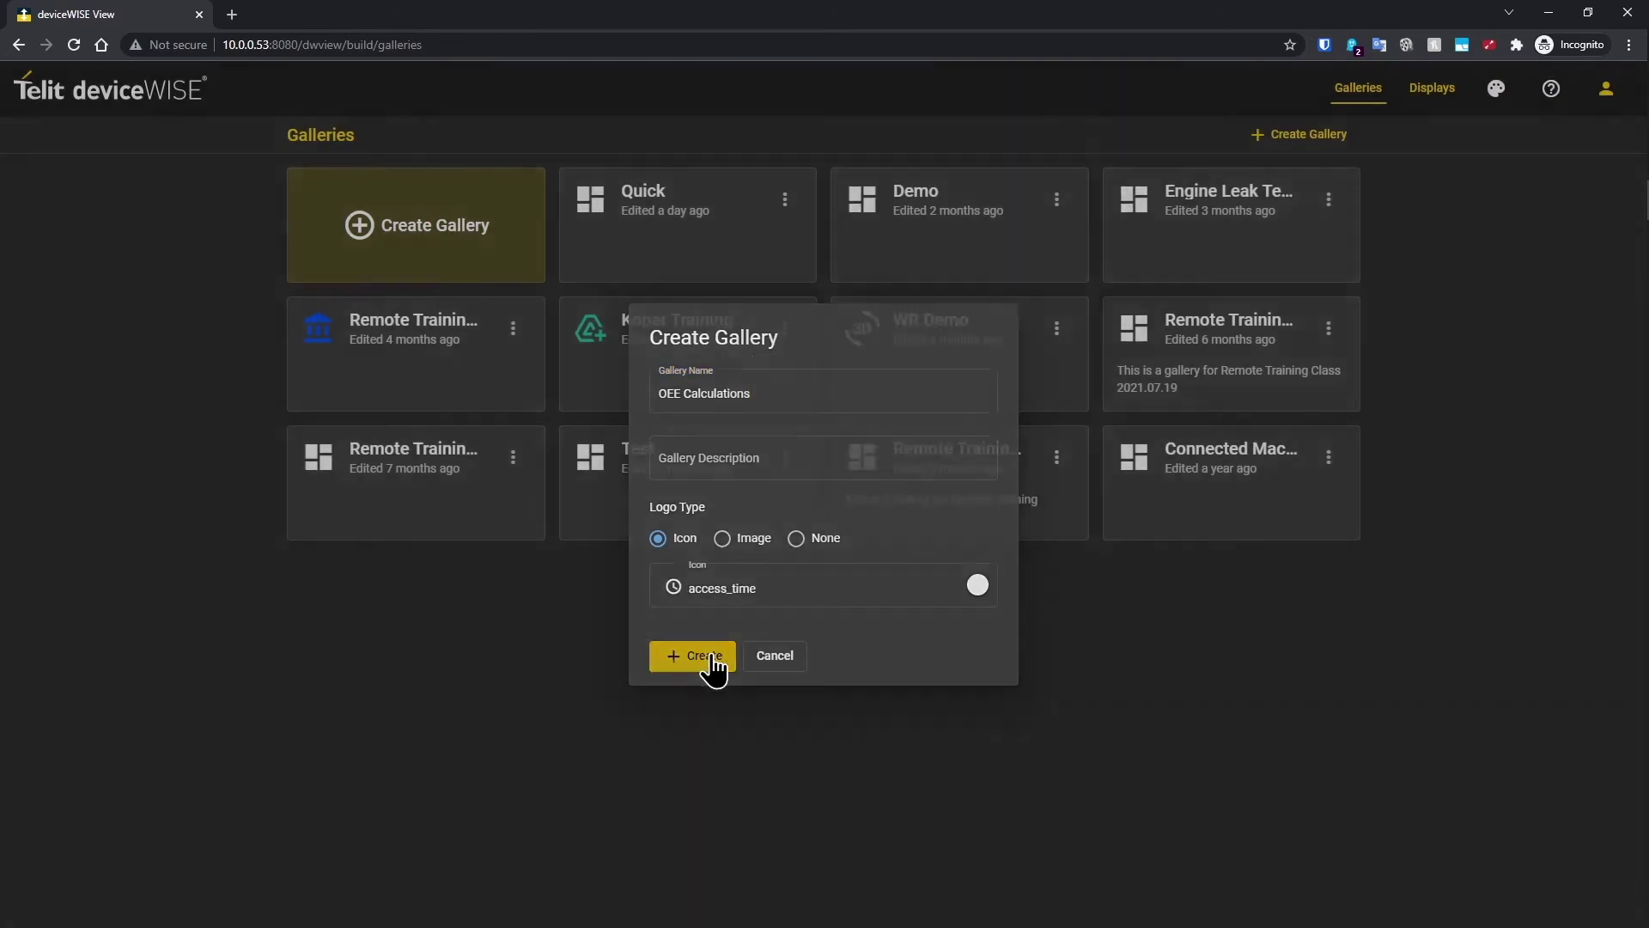
Step: Create a display named 'OEE Overview' in the gallery
{"action": "left_click", "coordinate": [817, 313]}
{"action": "type", "text": "OEE O"}
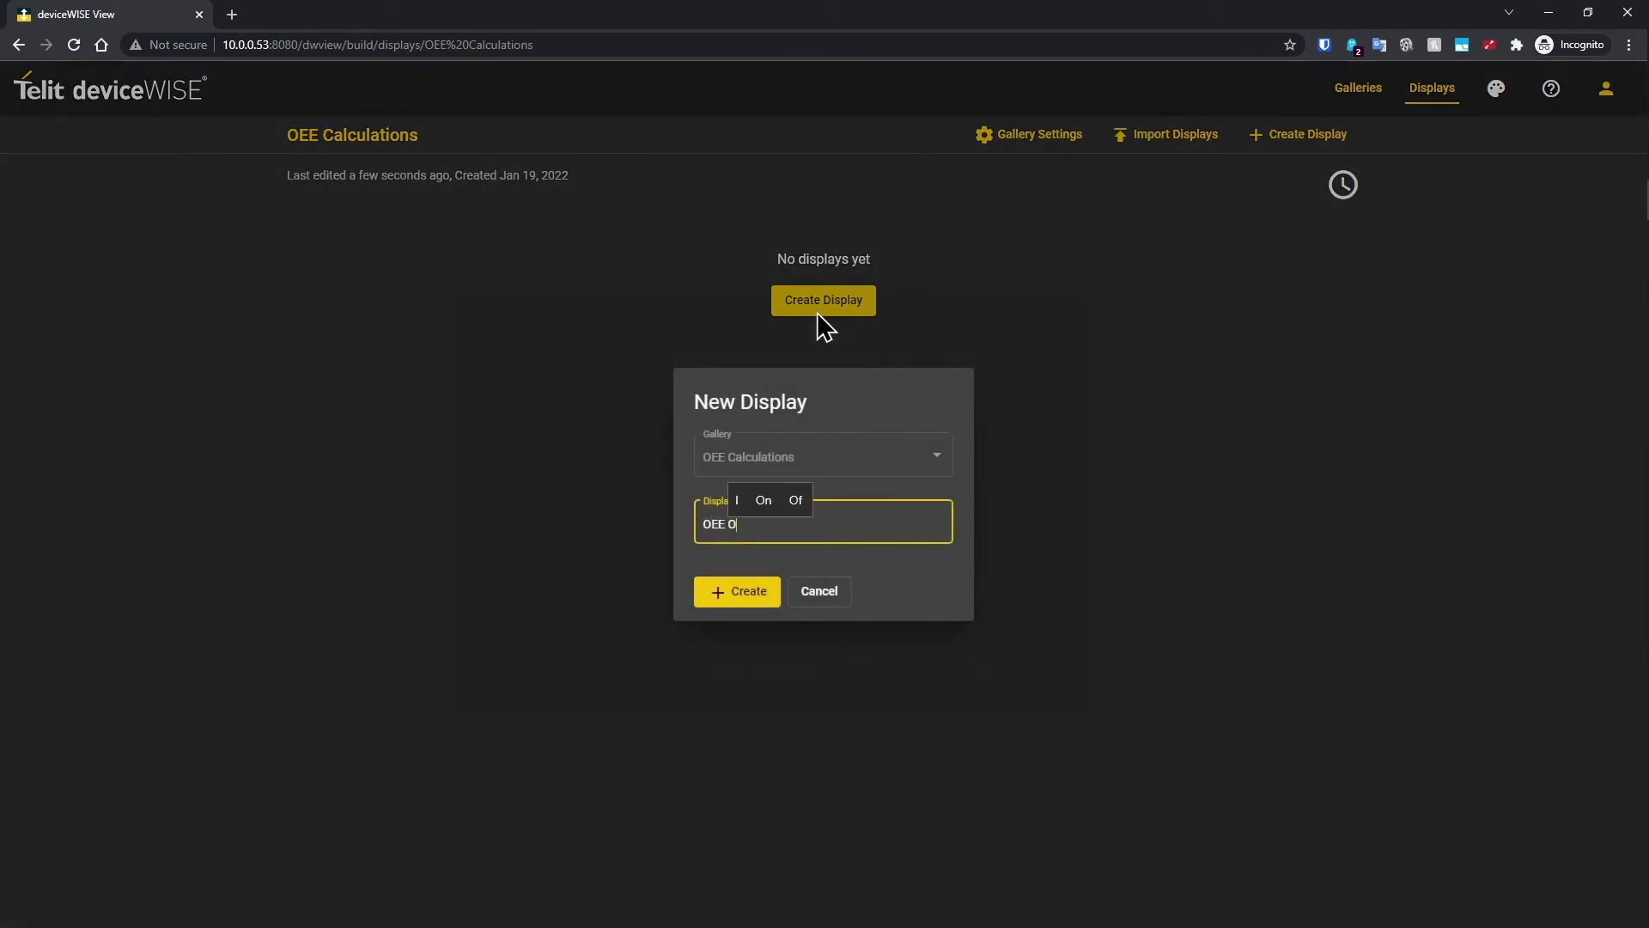
{"action": "type", "text": "verview"}
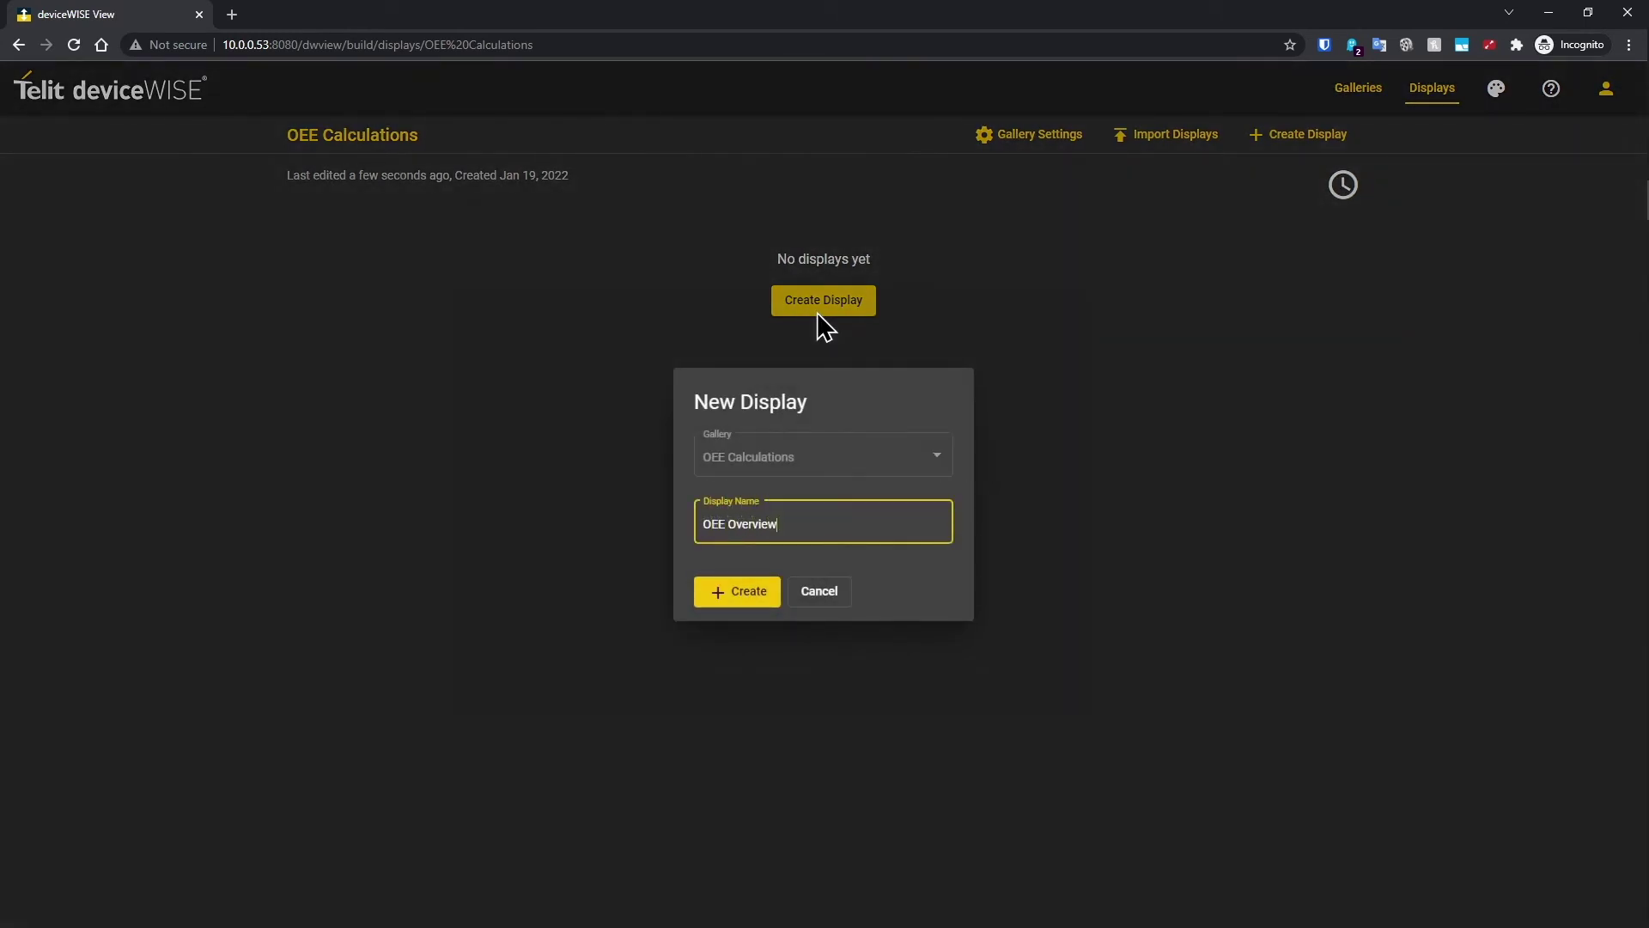
{"action": "key", "text": "Return"}
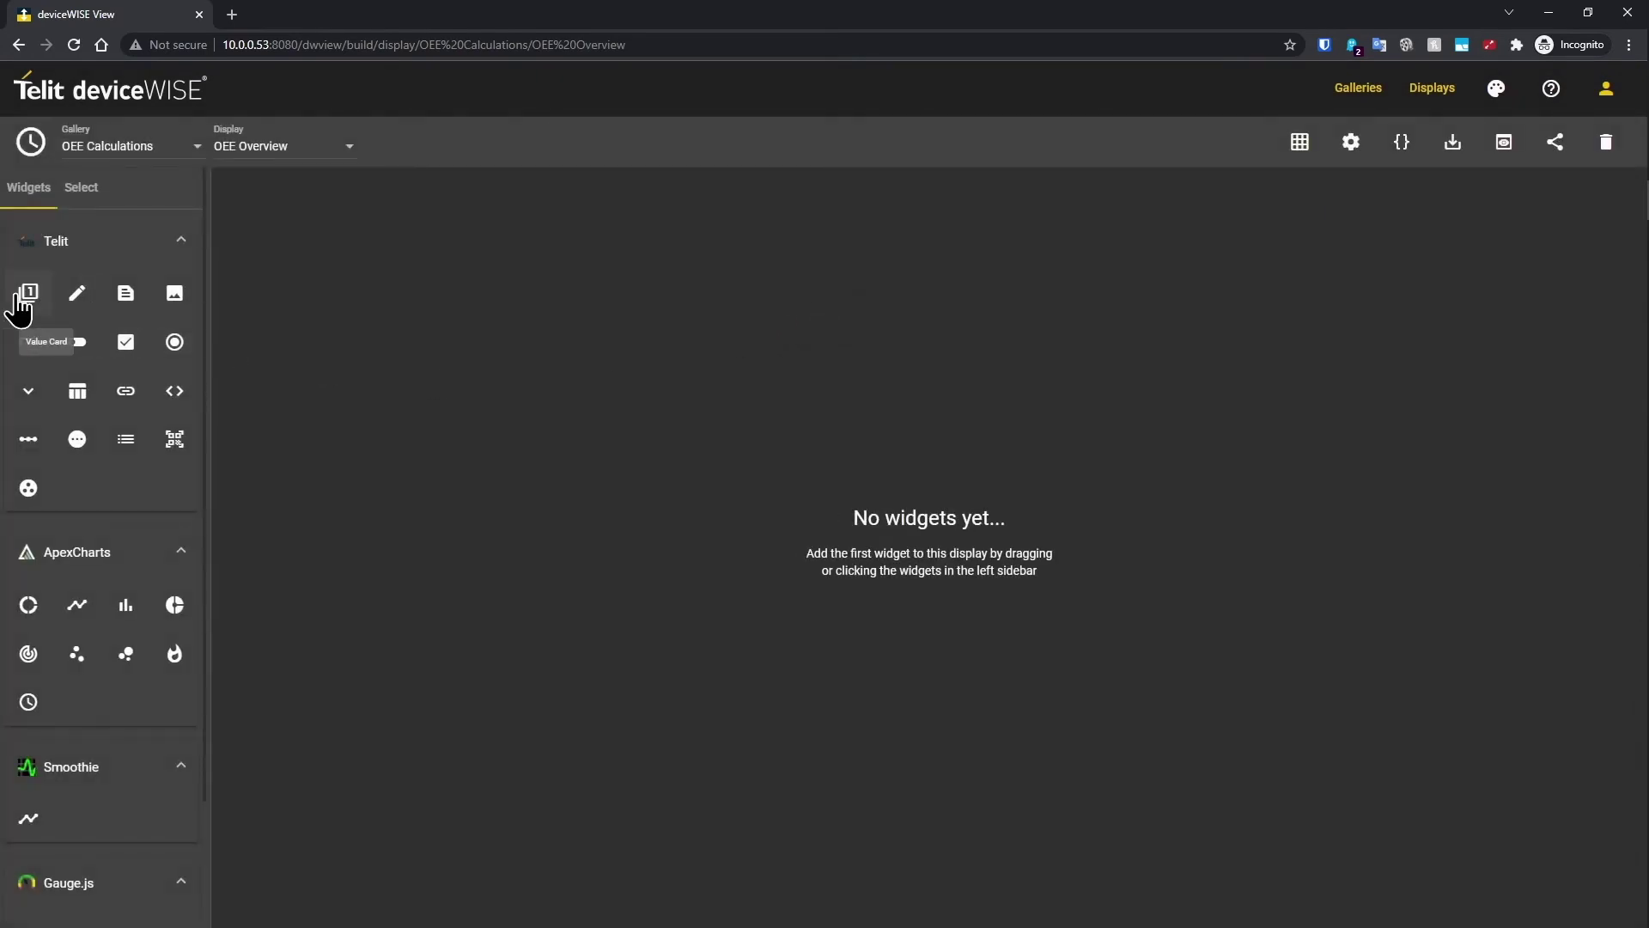
Step: Add a value card bound to OEE Global Variables.Availability with a Percent formatter
{"action": "left_click", "coordinate": [27, 297]}
{"action": "left_click", "coordinate": [1268, 276]}
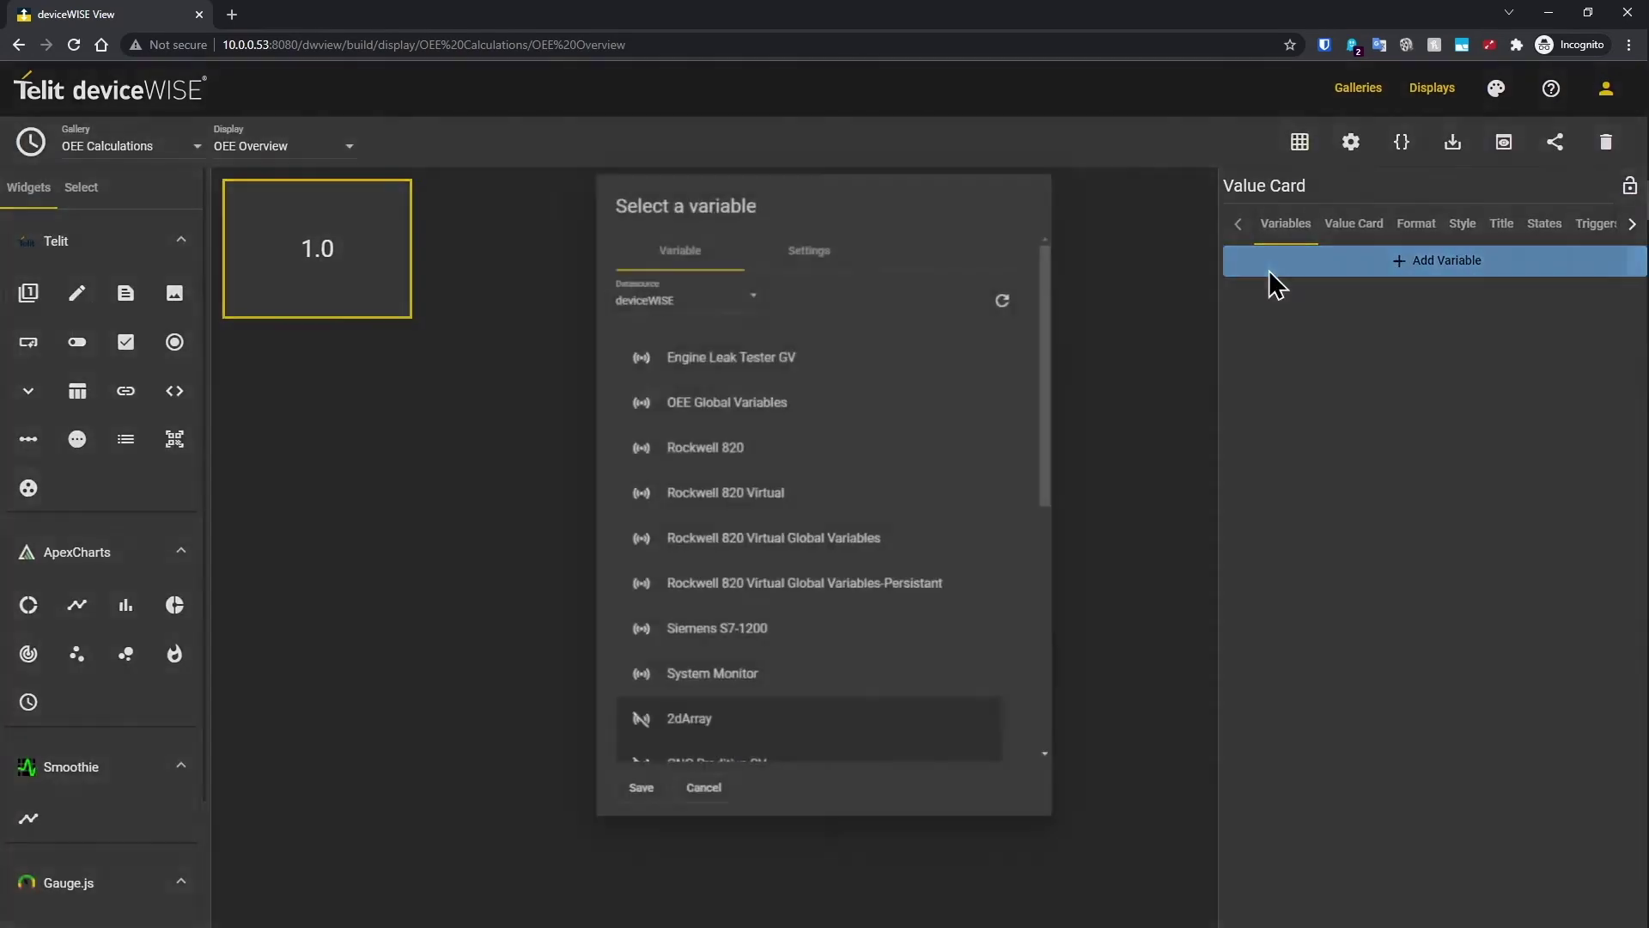
{"action": "left_click", "coordinate": [800, 398]}
{"action": "left_click", "coordinate": [743, 440]}
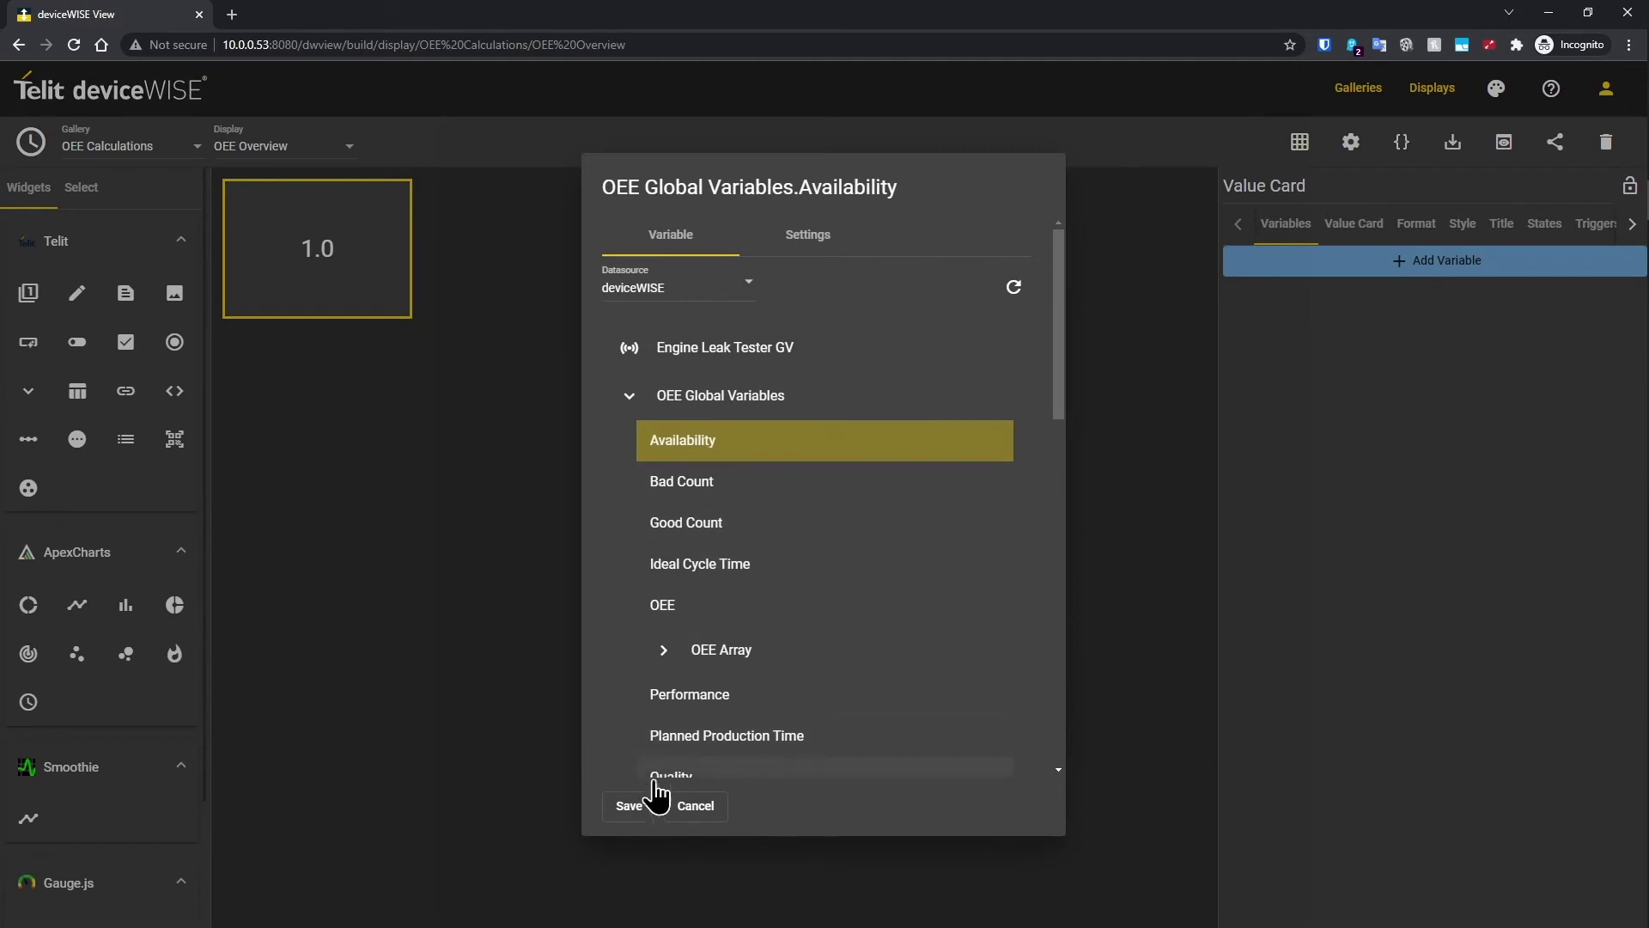
{"action": "left_click", "coordinate": [629, 806]}
{"action": "left_click", "coordinate": [1433, 232]}
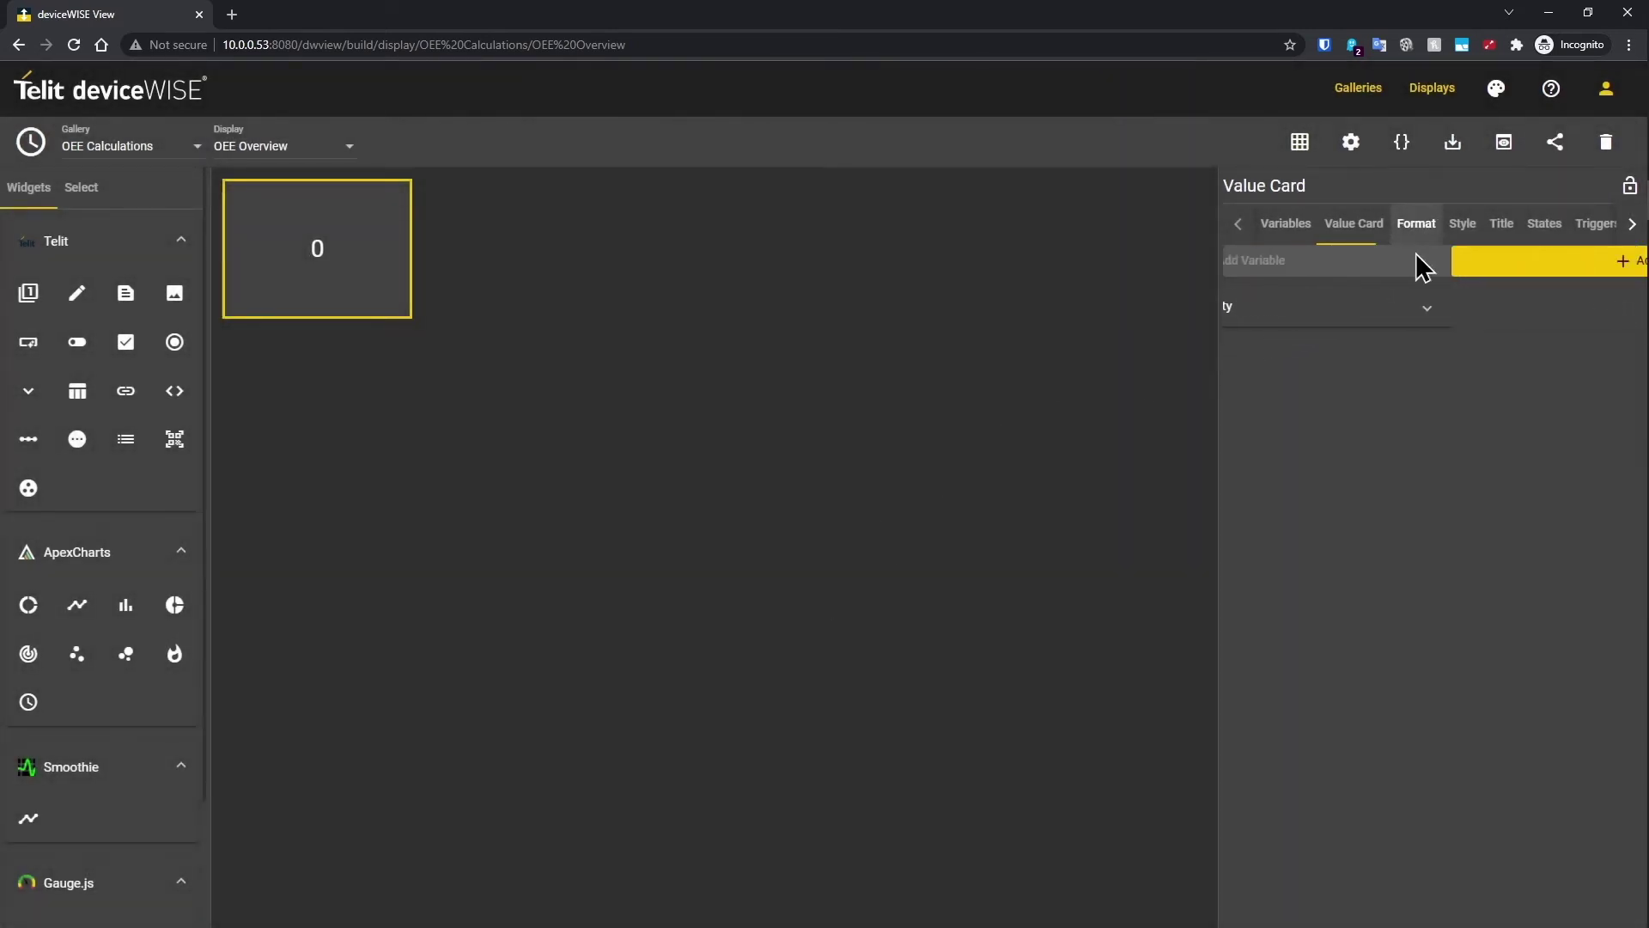
{"action": "left_click", "coordinate": [1307, 268]}
{"action": "left_click", "coordinate": [1295, 636]}
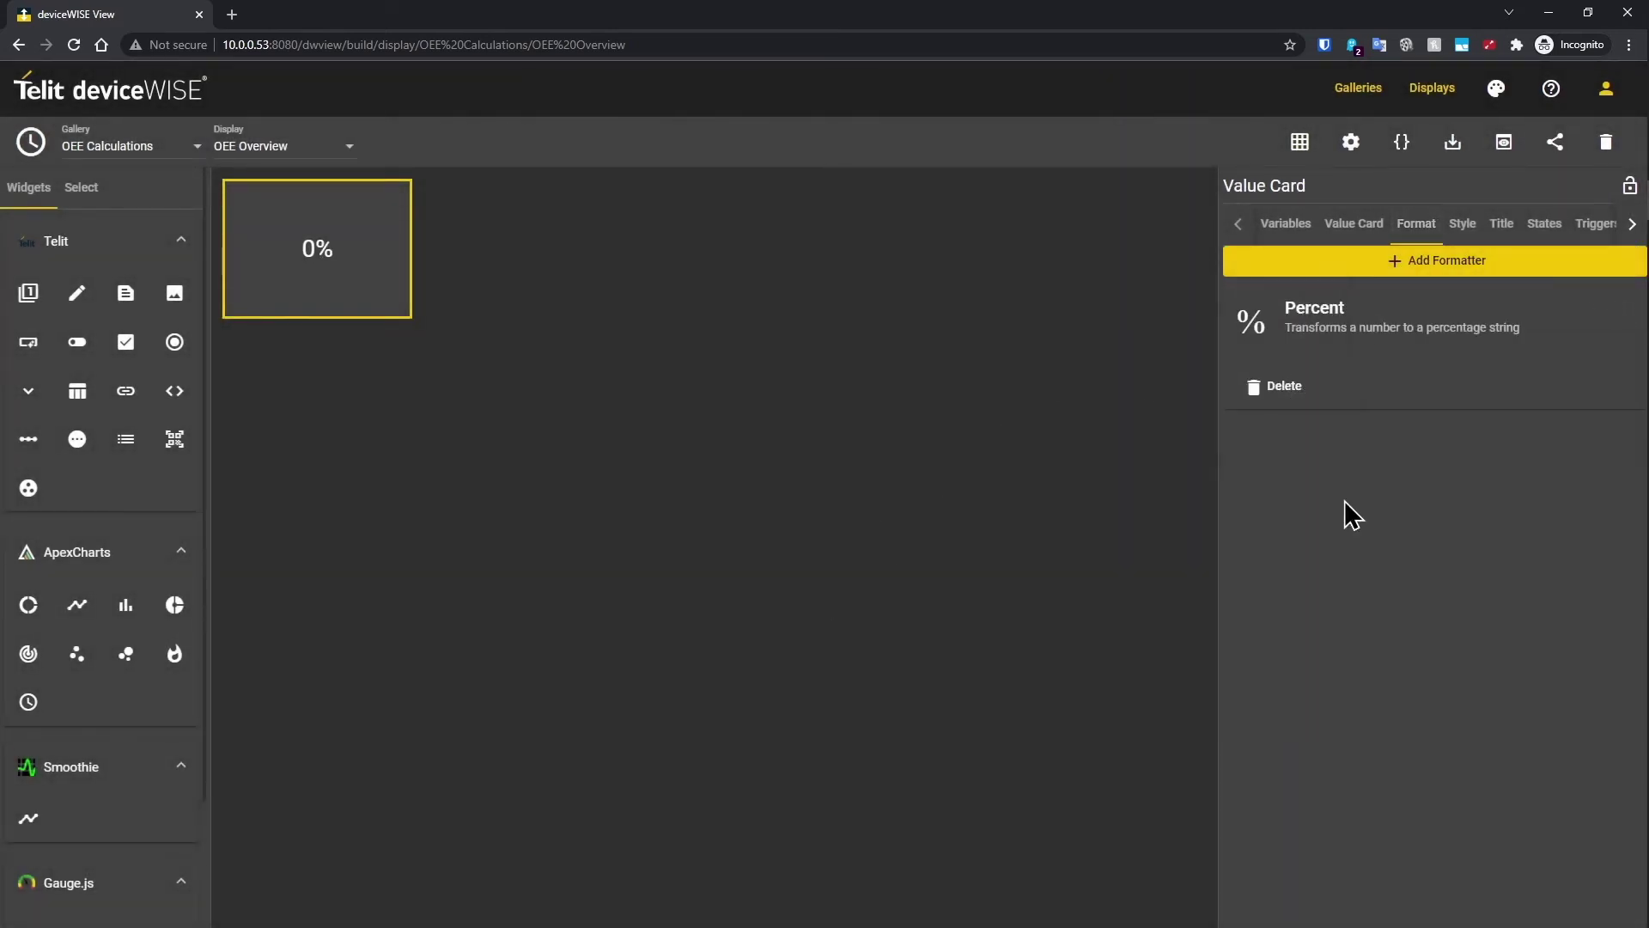
Step: Title the card 'Availability' and duplicate it
{"action": "left_click", "coordinate": [1502, 225]}
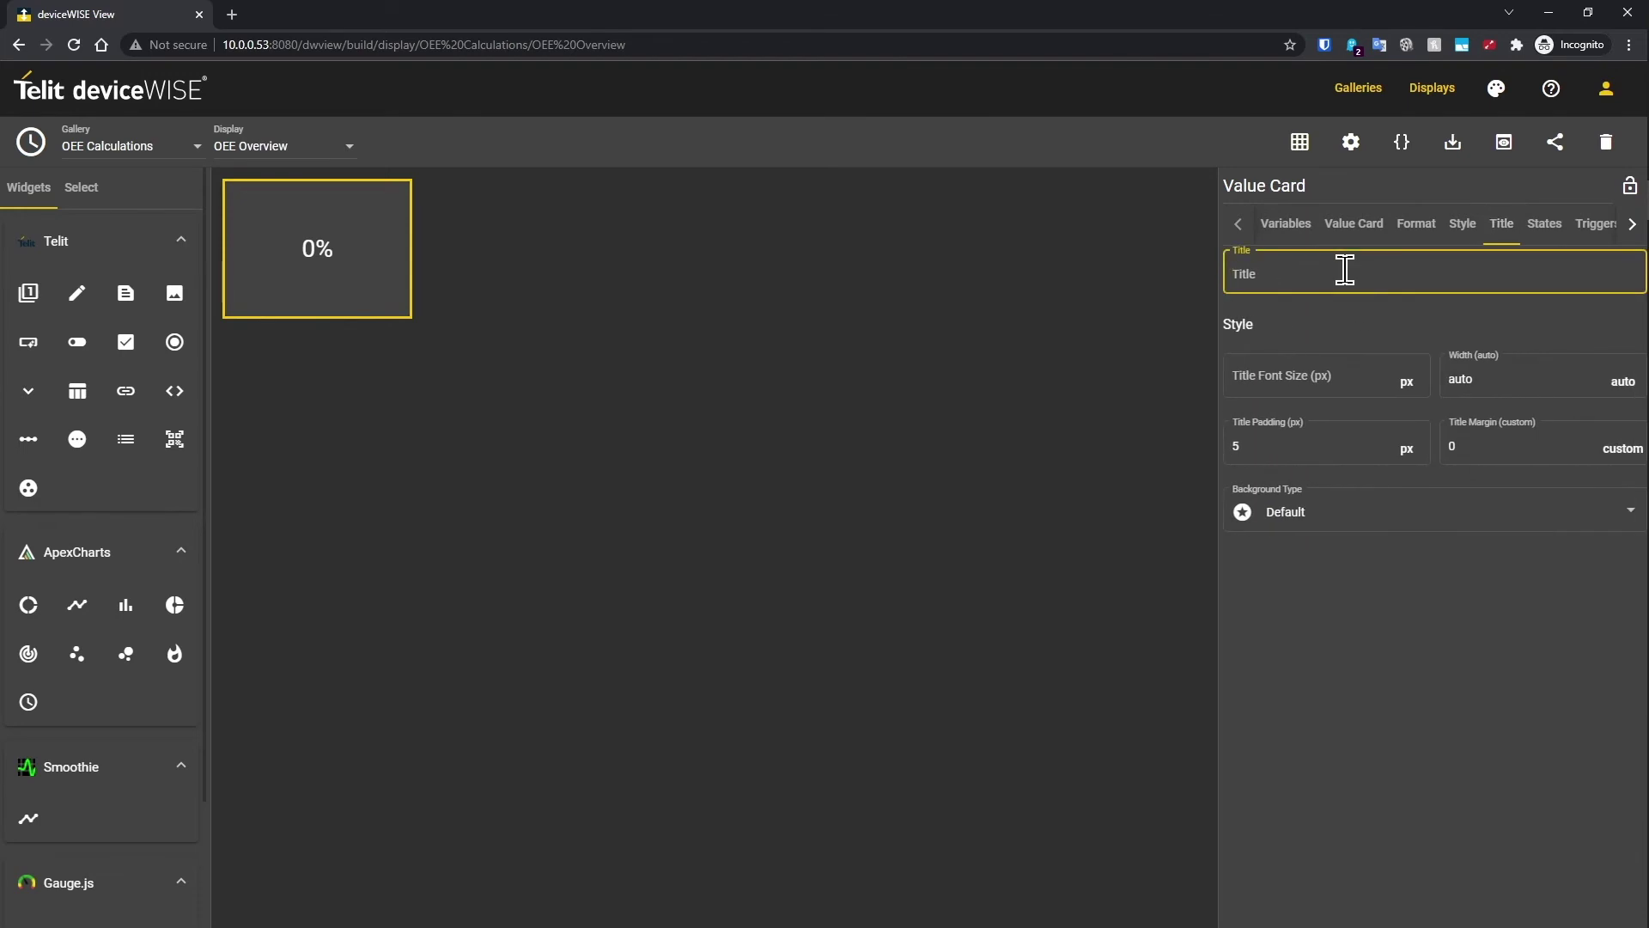
{"action": "type", "text": "Availabili"}
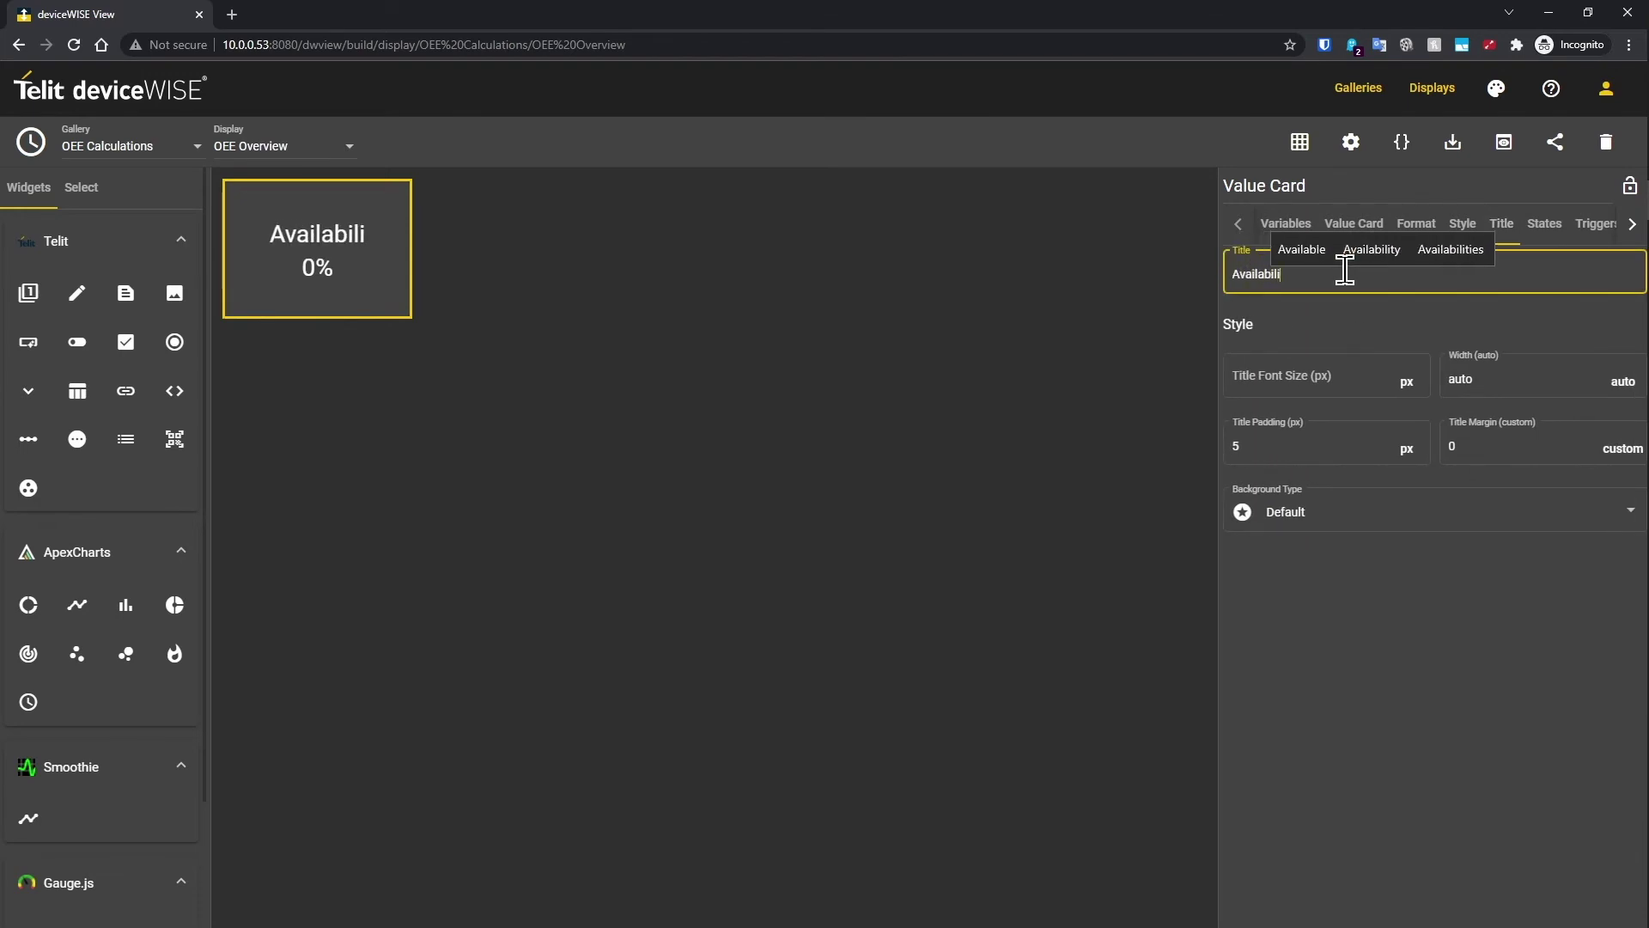
{"action": "type", "text": "ty"}
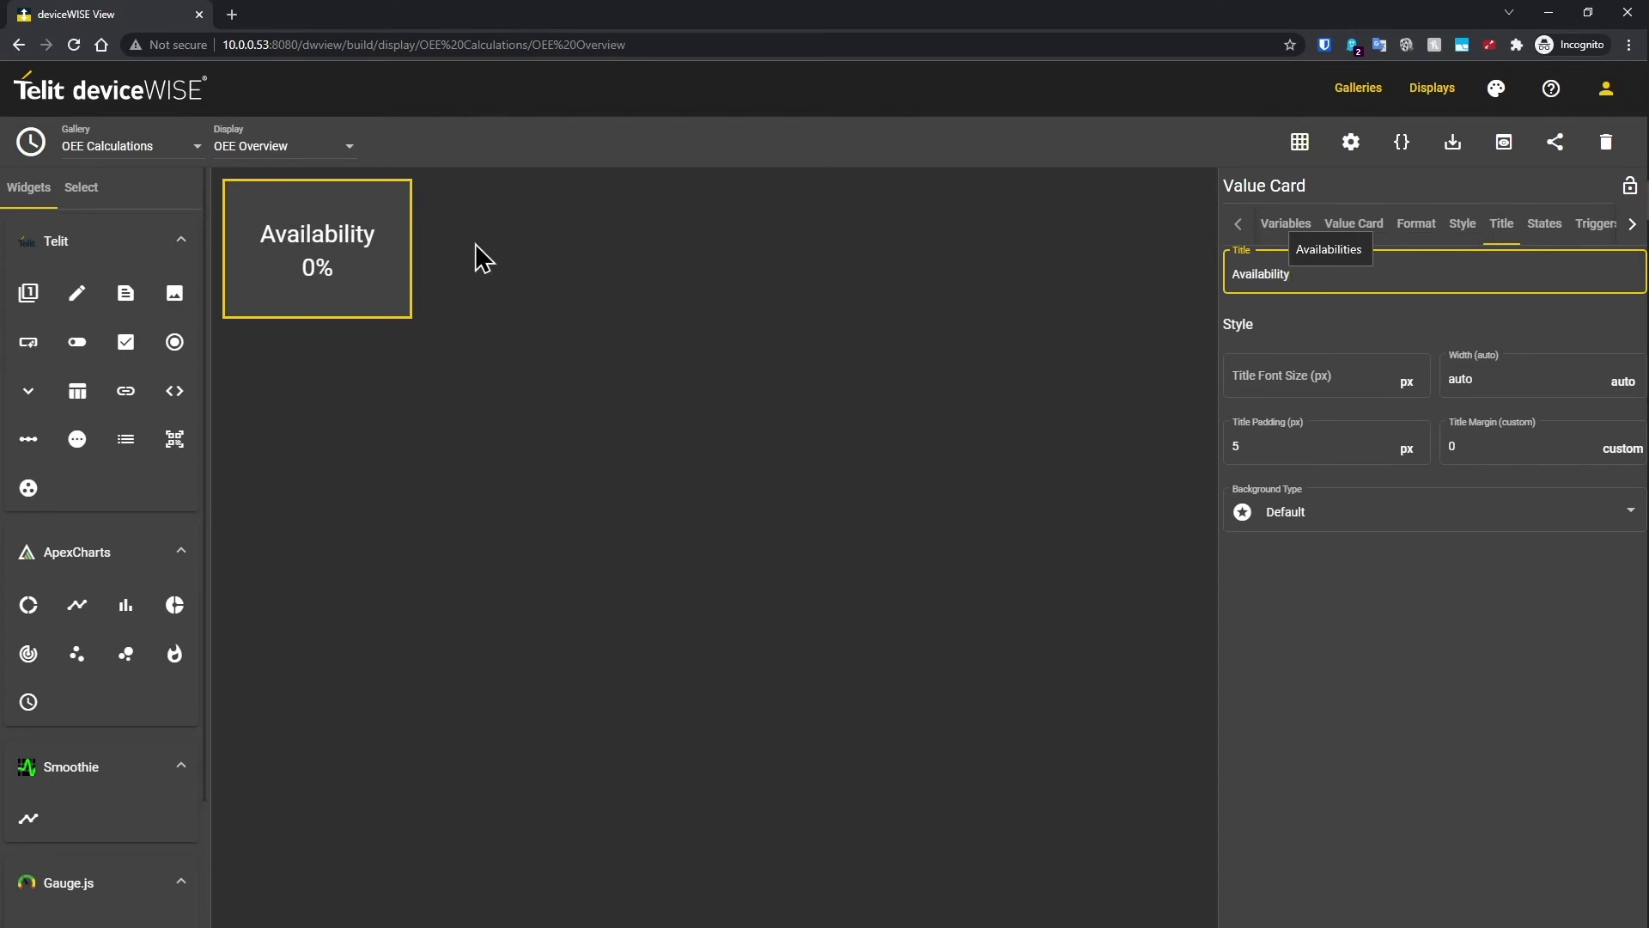
{"action": "right_click", "coordinate": [361, 260]}
{"action": "left_click", "coordinate": [407, 432]}
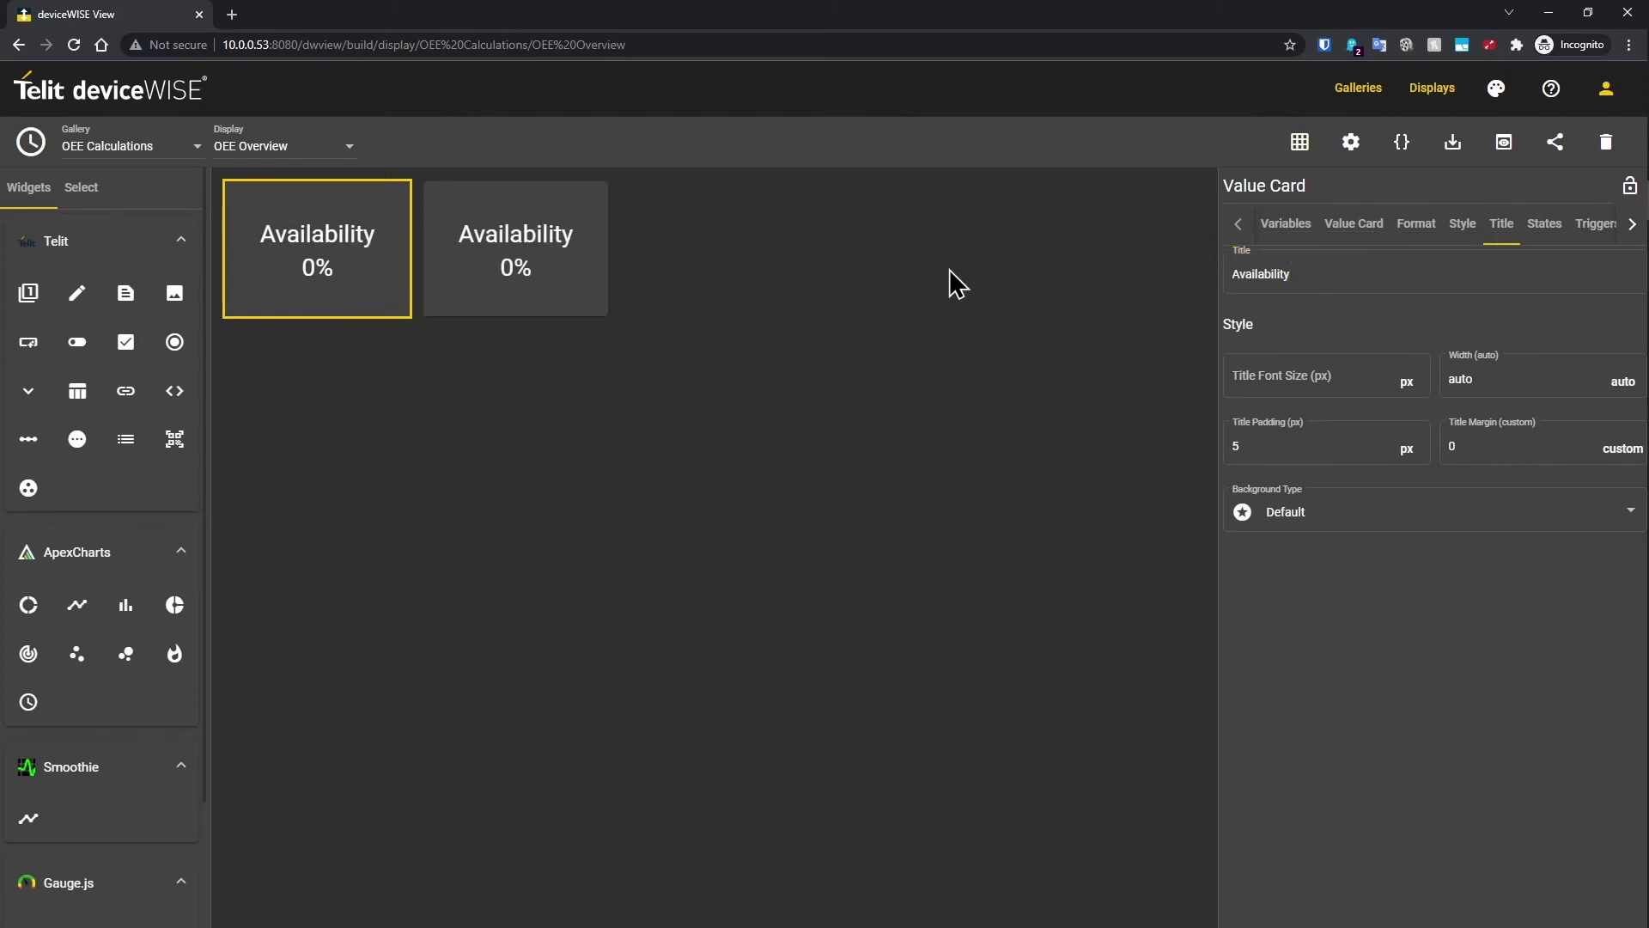
Step: Title the duplicated card Performance and bind it to the Performance variable
{"action": "left_click", "coordinate": [507, 250]}
{"action": "left_click_drag", "start_coordinate": [1291, 276], "coordinate": [1230, 275]}
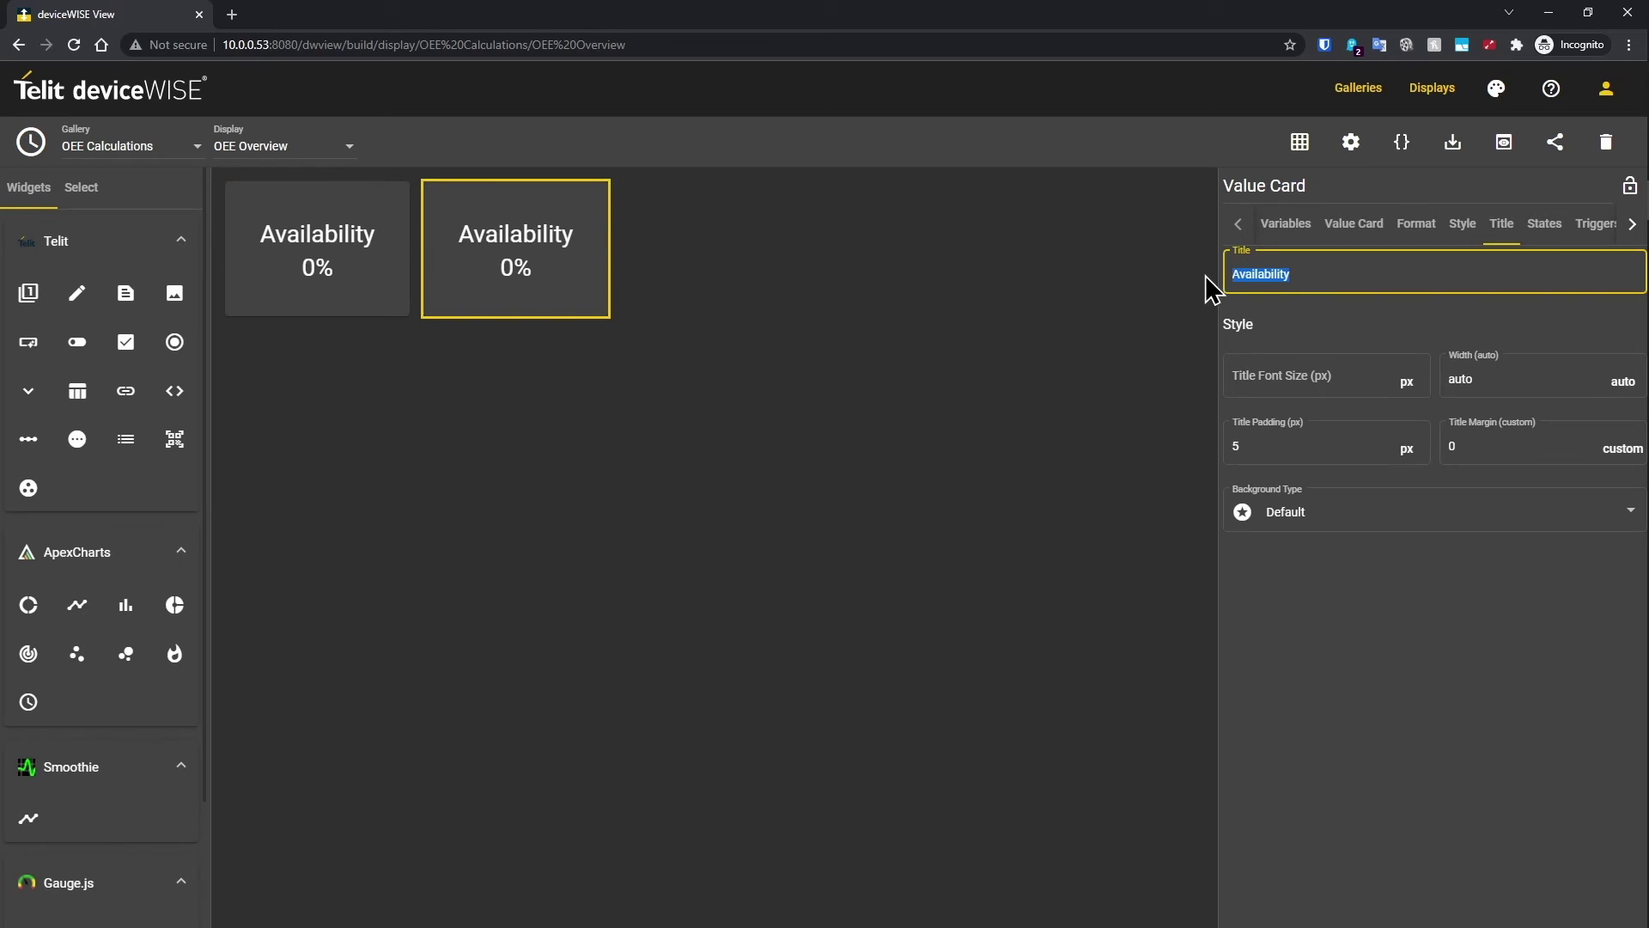
{"action": "type", "text": "Perfo"}
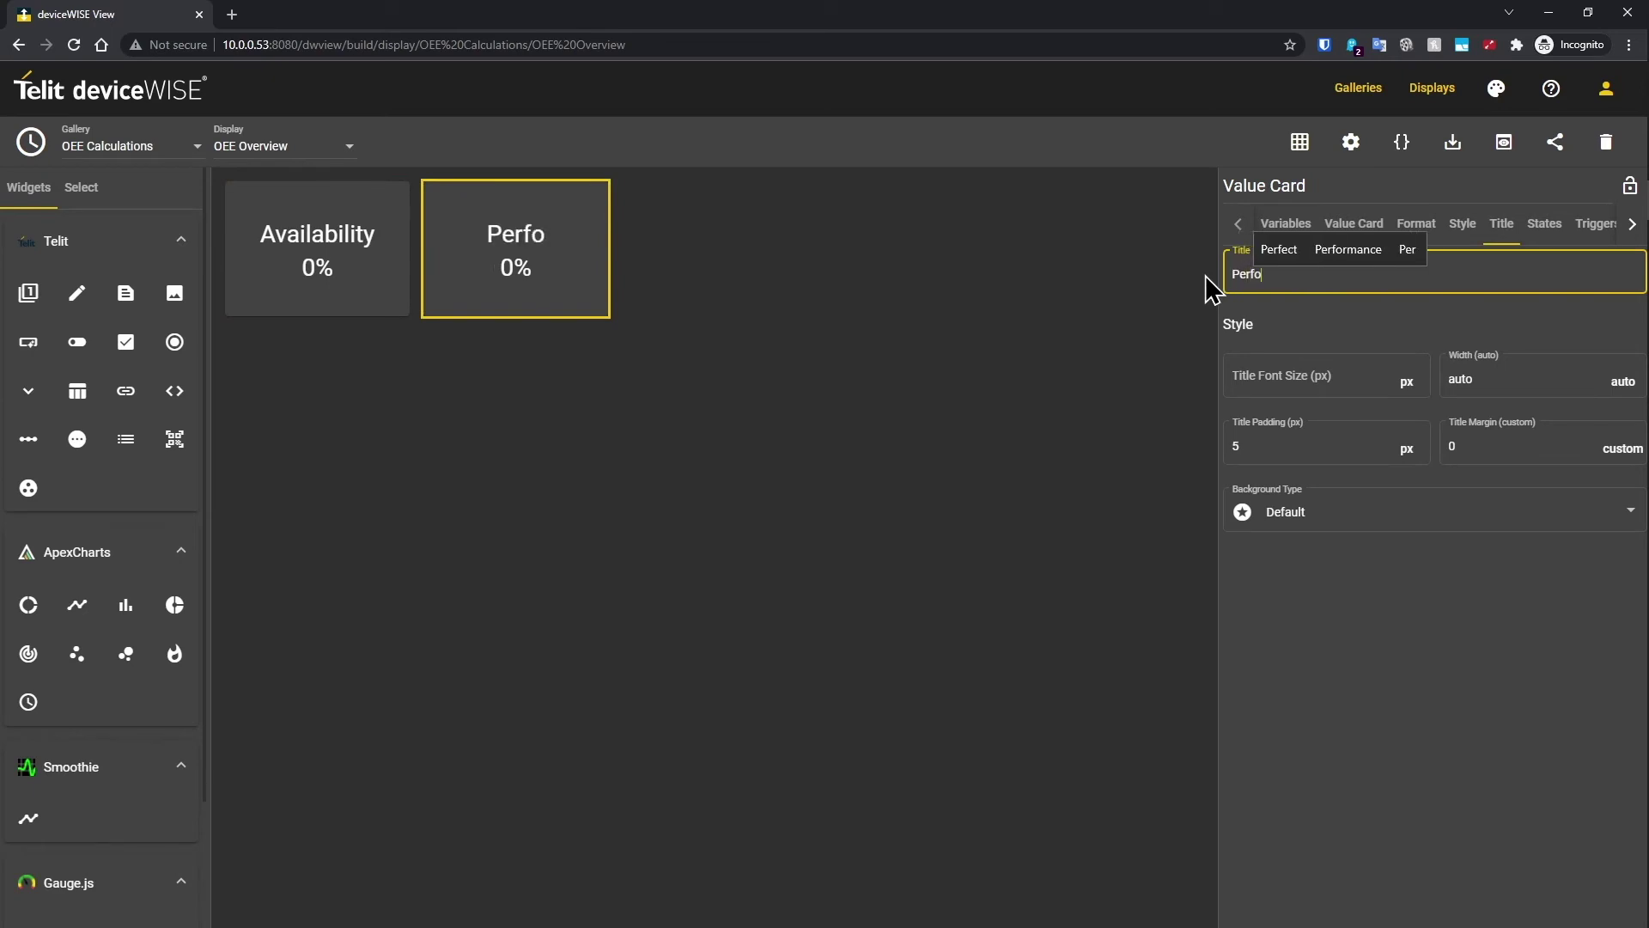
{"action": "type", "text": "rmance"}
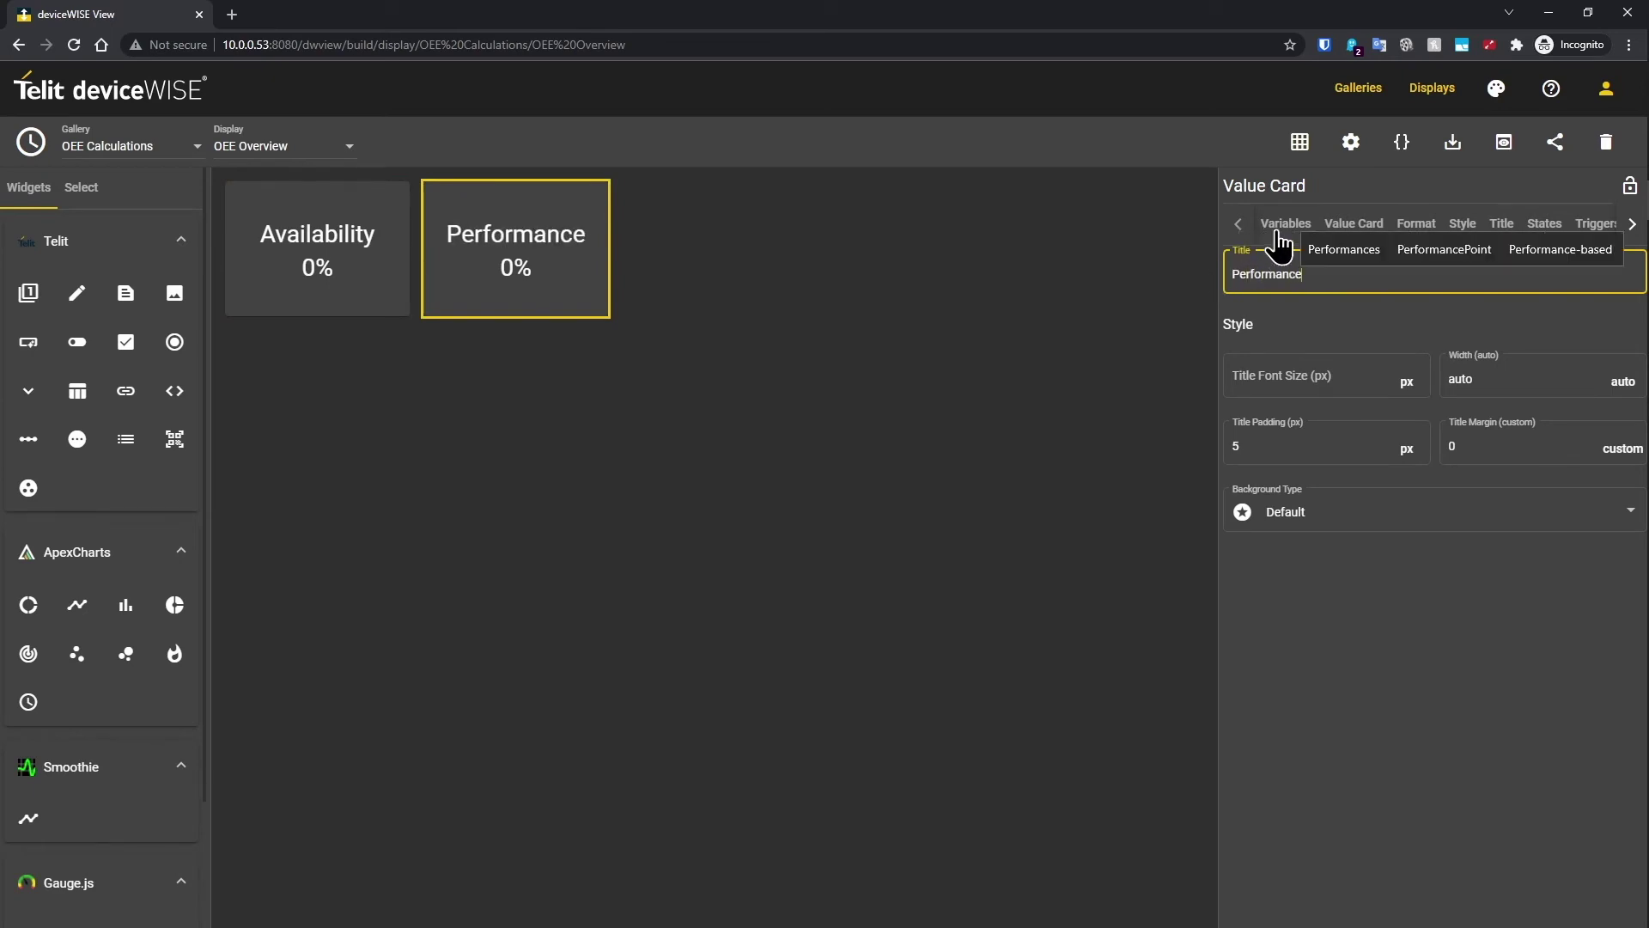
{"action": "left_click", "coordinate": [1283, 225]}
{"action": "left_click", "coordinate": [1615, 412]}
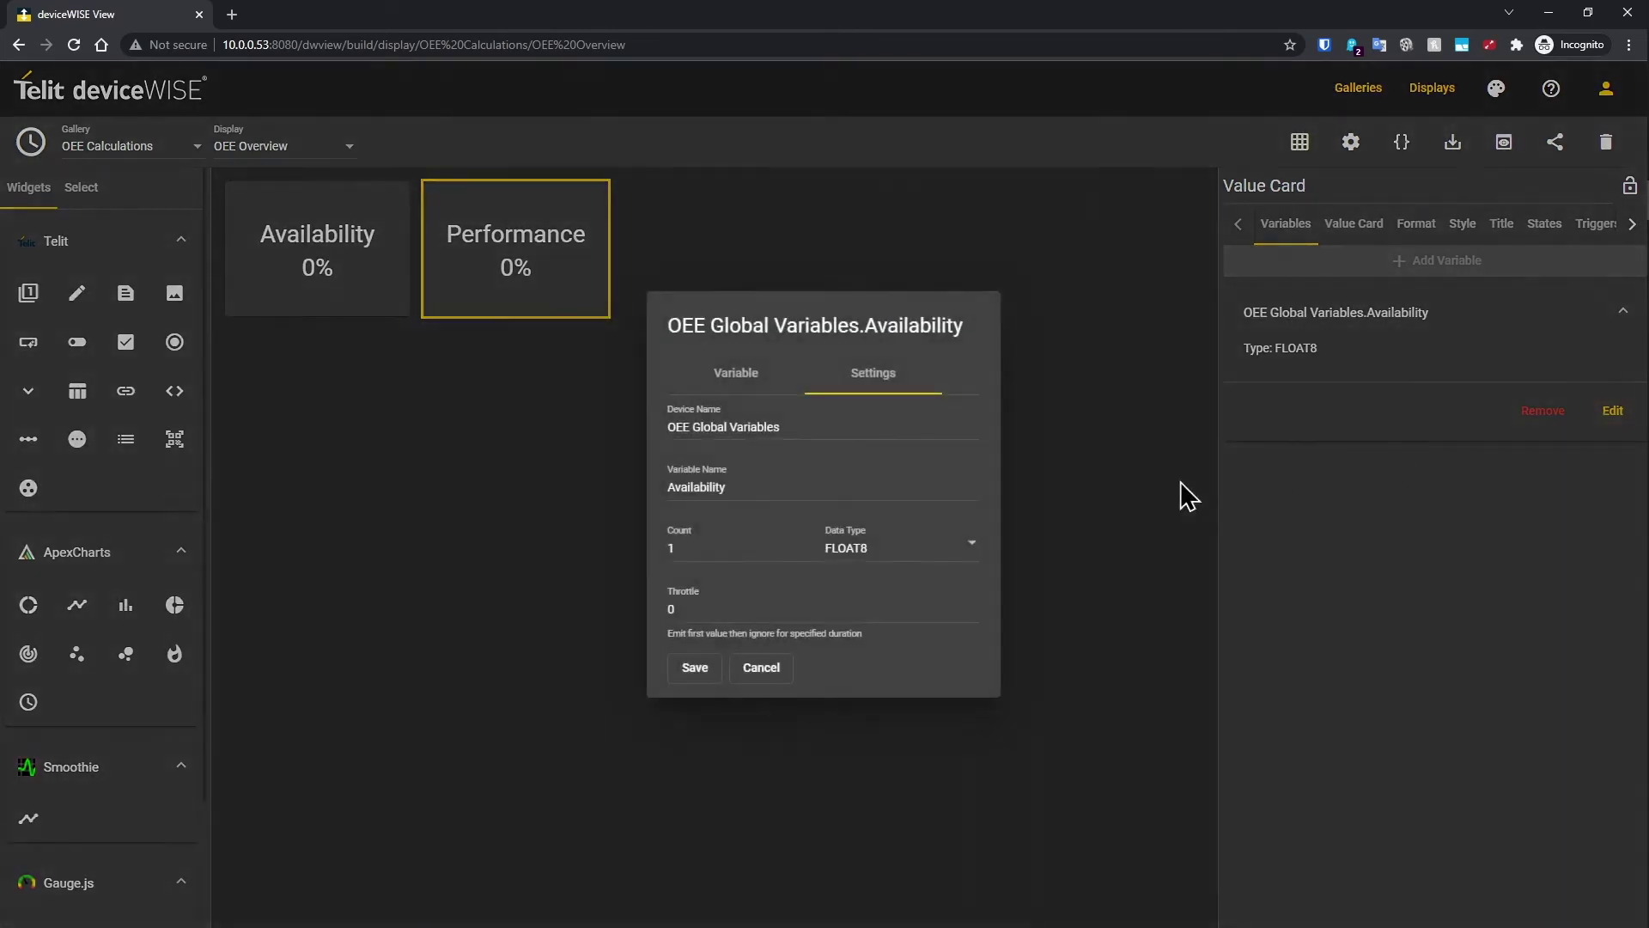
{"action": "left_click", "coordinate": [788, 395]}
{"action": "scroll", "coordinate": [747, 508], "scroll_direction": "down", "scroll_amount": 3}
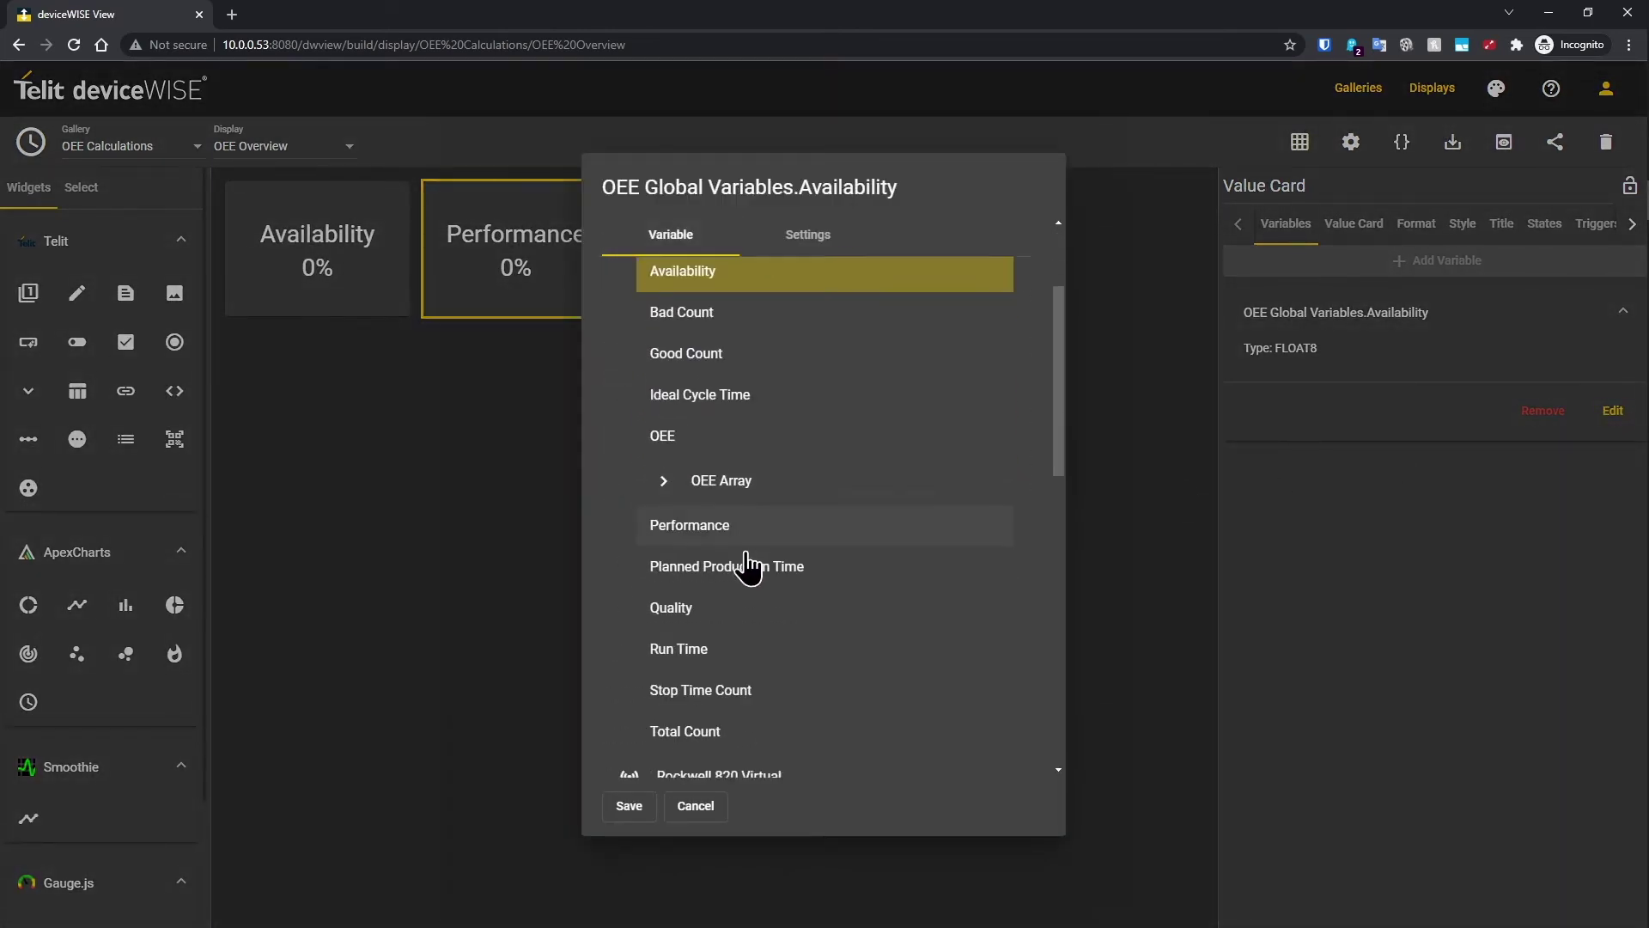
{"action": "left_click", "coordinate": [746, 451]}
{"action": "left_click", "coordinate": [630, 807]}
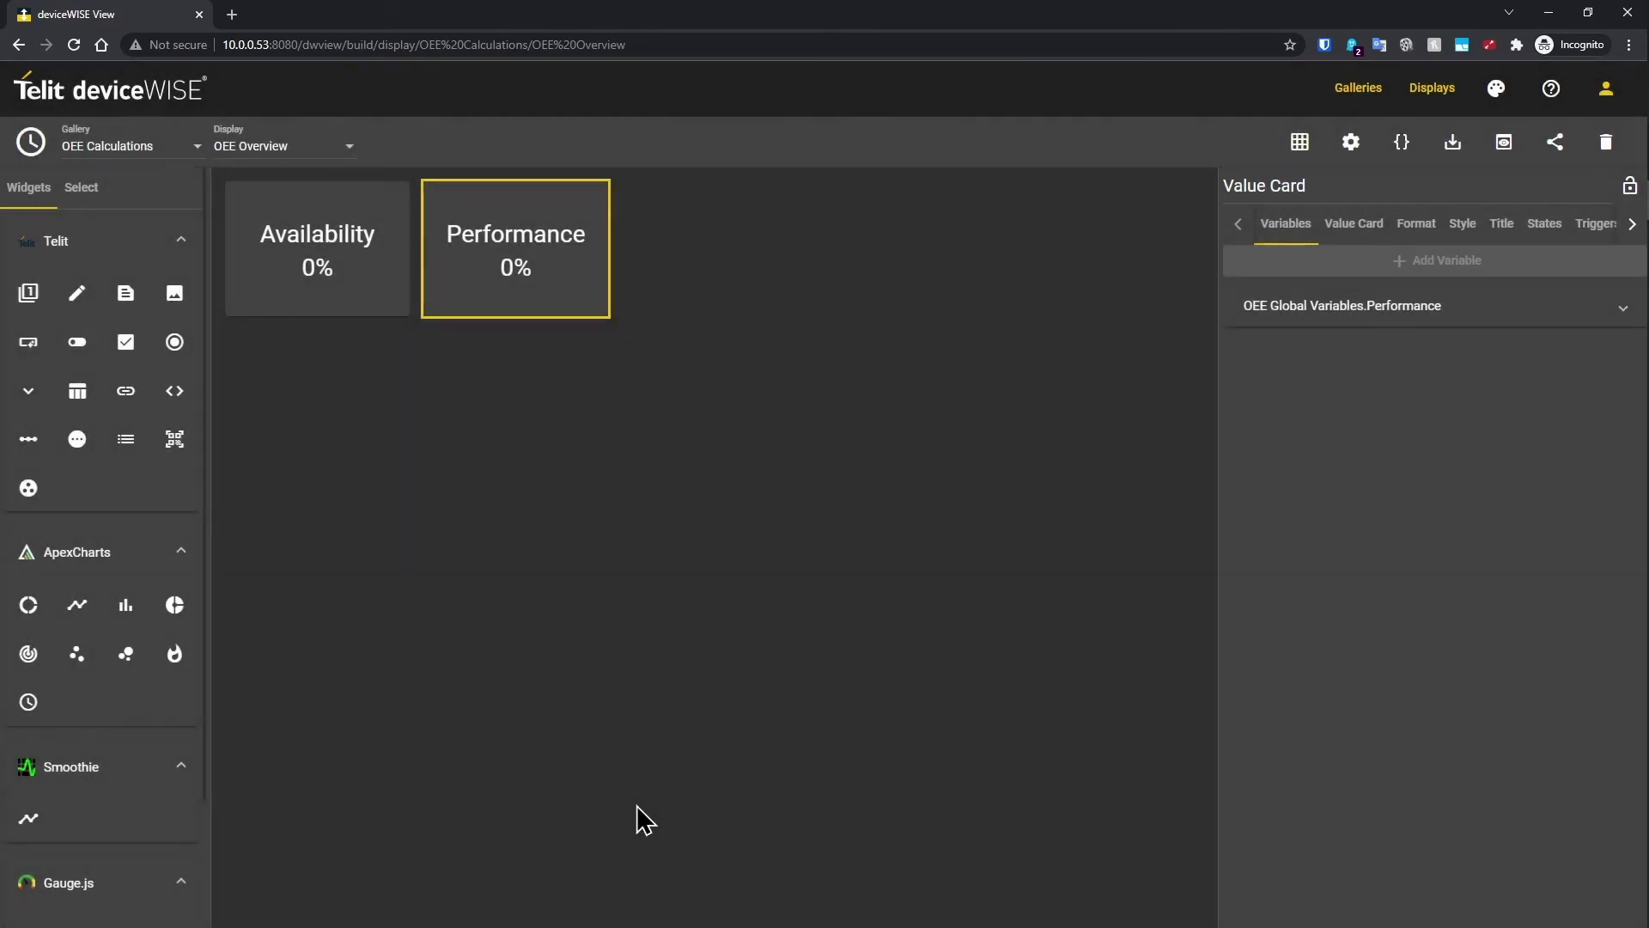
Step: Duplicate the Performance card and rebind the copy to the Quality variable
{"action": "right_click", "coordinate": [563, 251]}
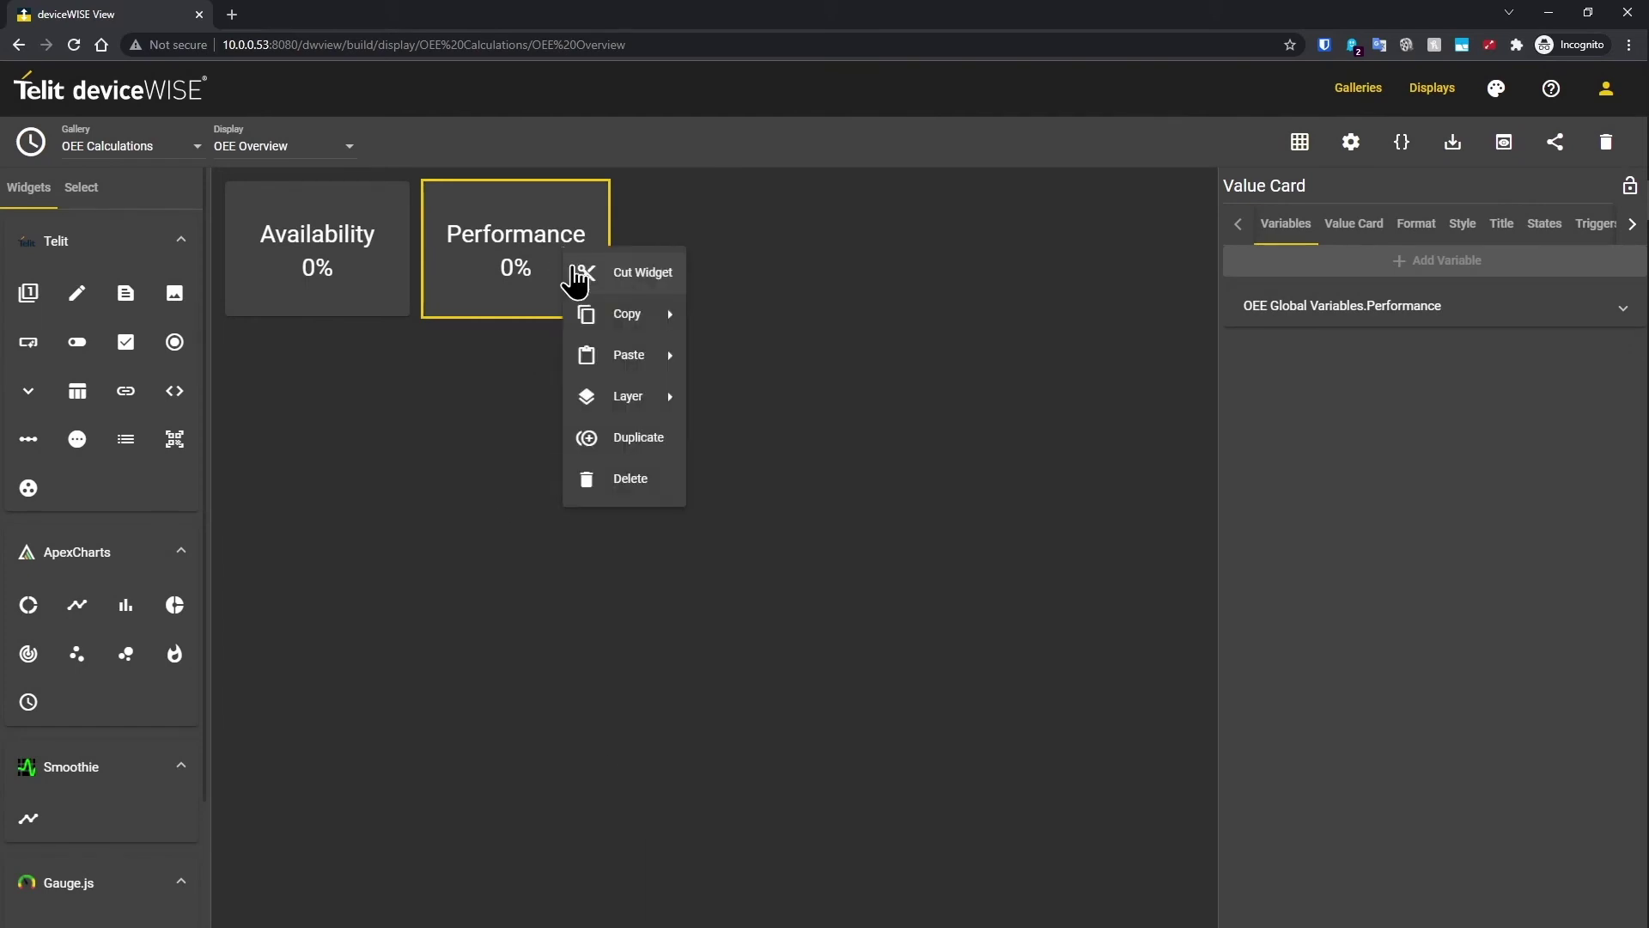
{"action": "left_click", "coordinate": [632, 434]}
{"action": "left_click", "coordinate": [625, 236]}
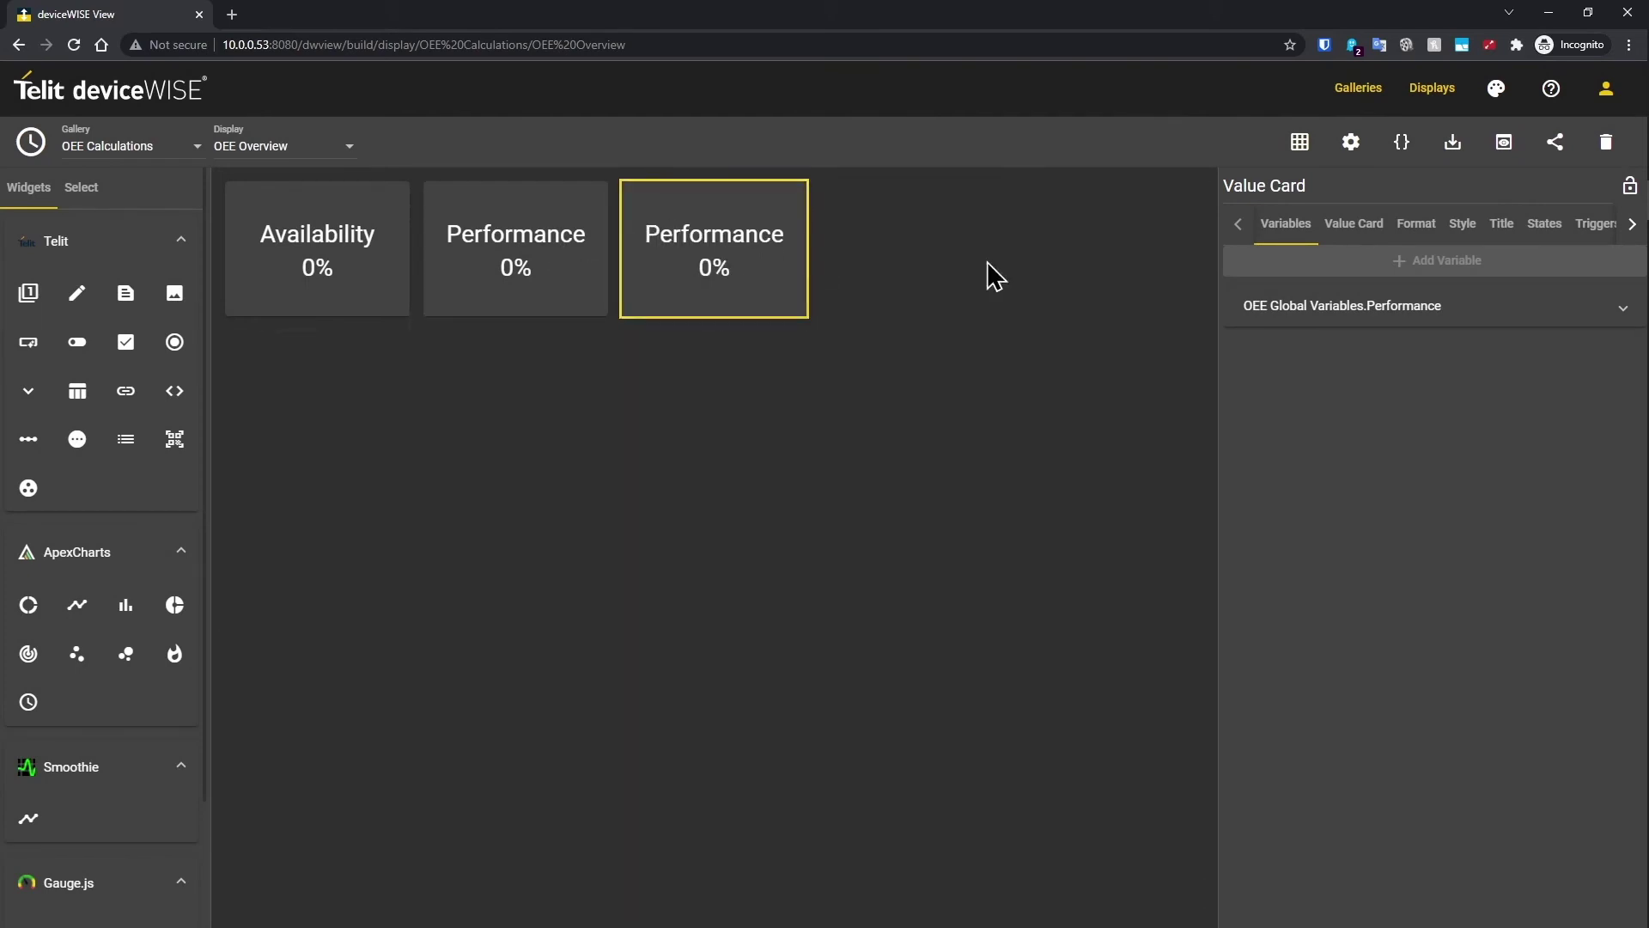
{"action": "left_click", "coordinate": [1346, 319]}
{"action": "left_click", "coordinate": [1607, 416]}
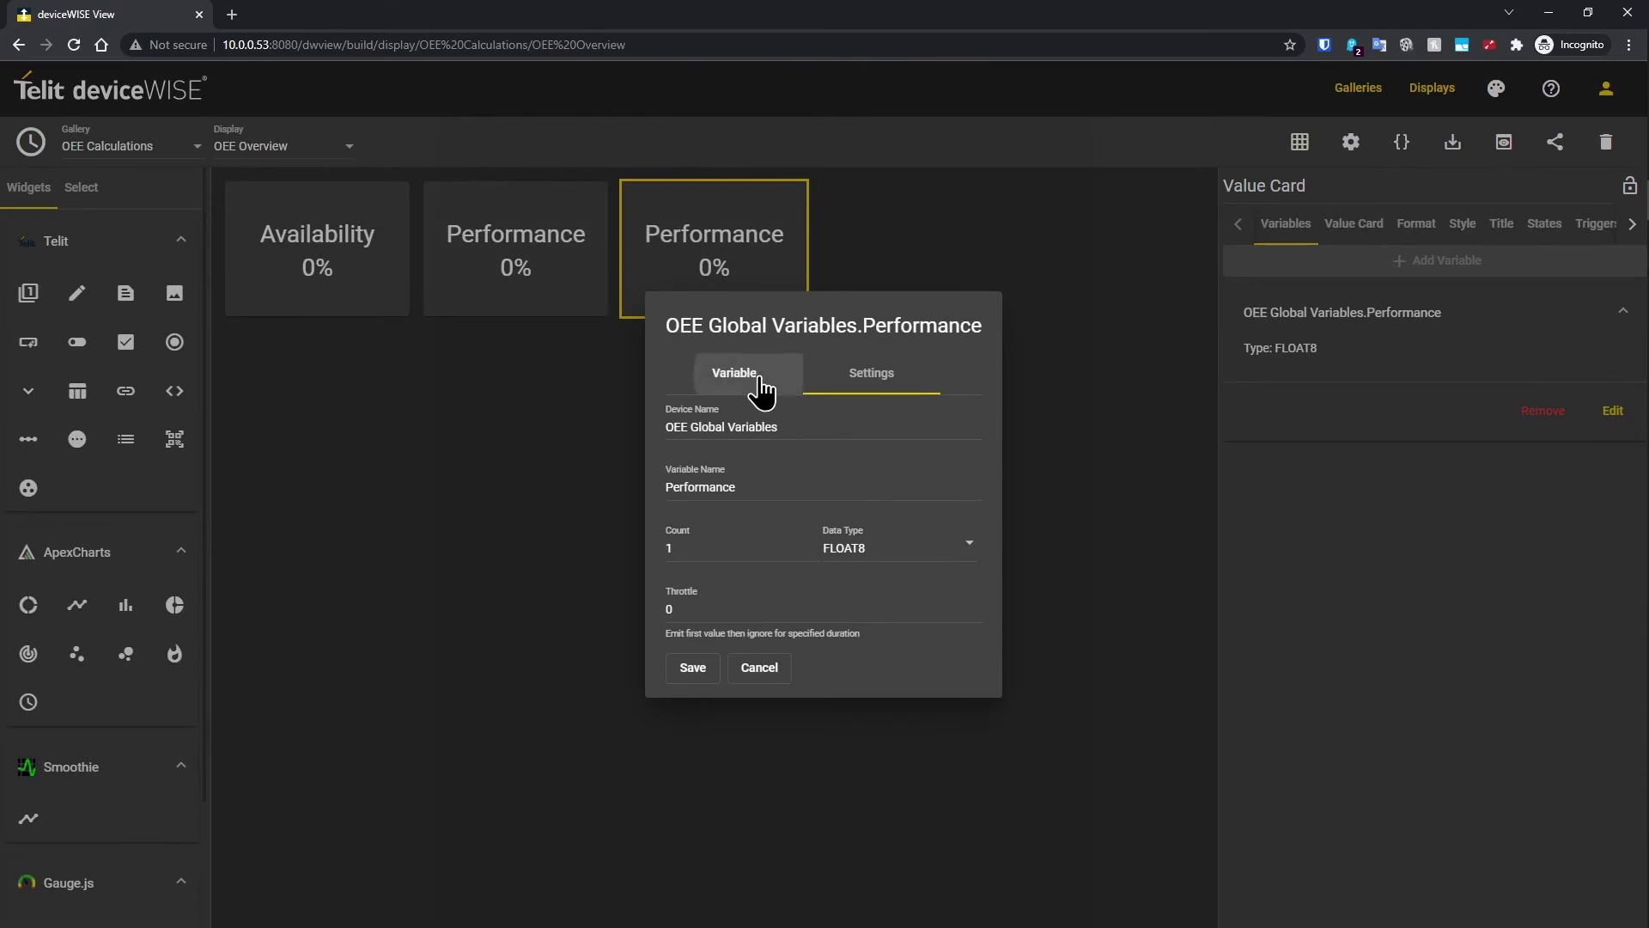
{"action": "left_click", "coordinate": [748, 378]}
{"action": "scroll", "coordinate": [754, 546], "scroll_direction": "down", "scroll_amount": 3}
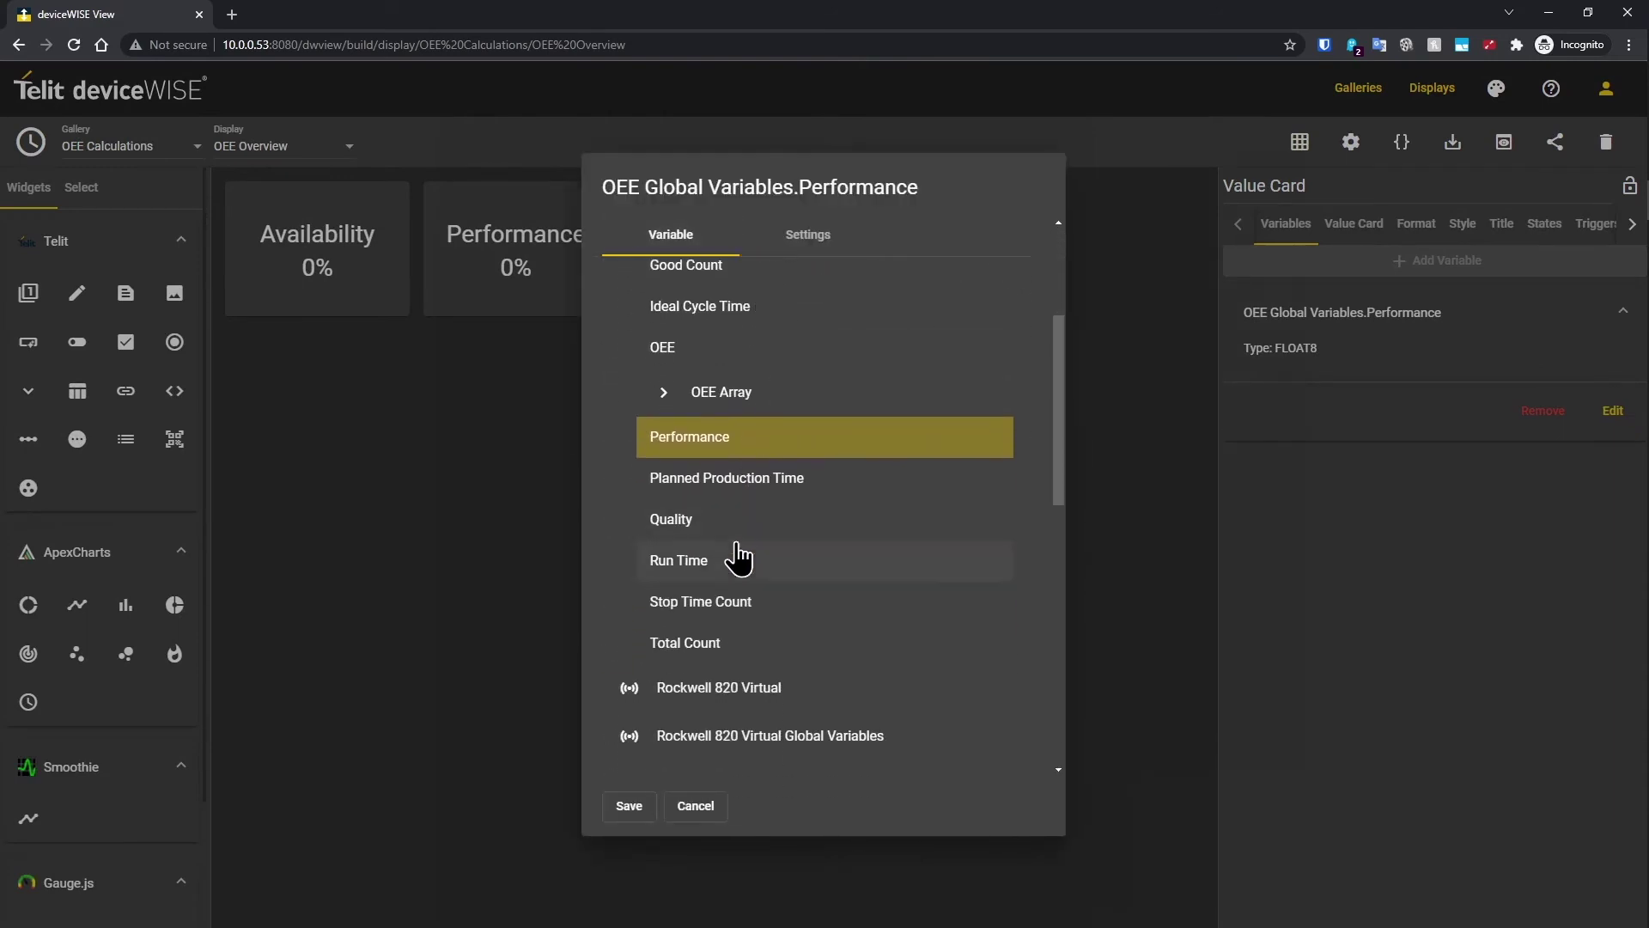
{"action": "left_click", "coordinate": [738, 526]}
{"action": "left_click", "coordinate": [628, 808]}
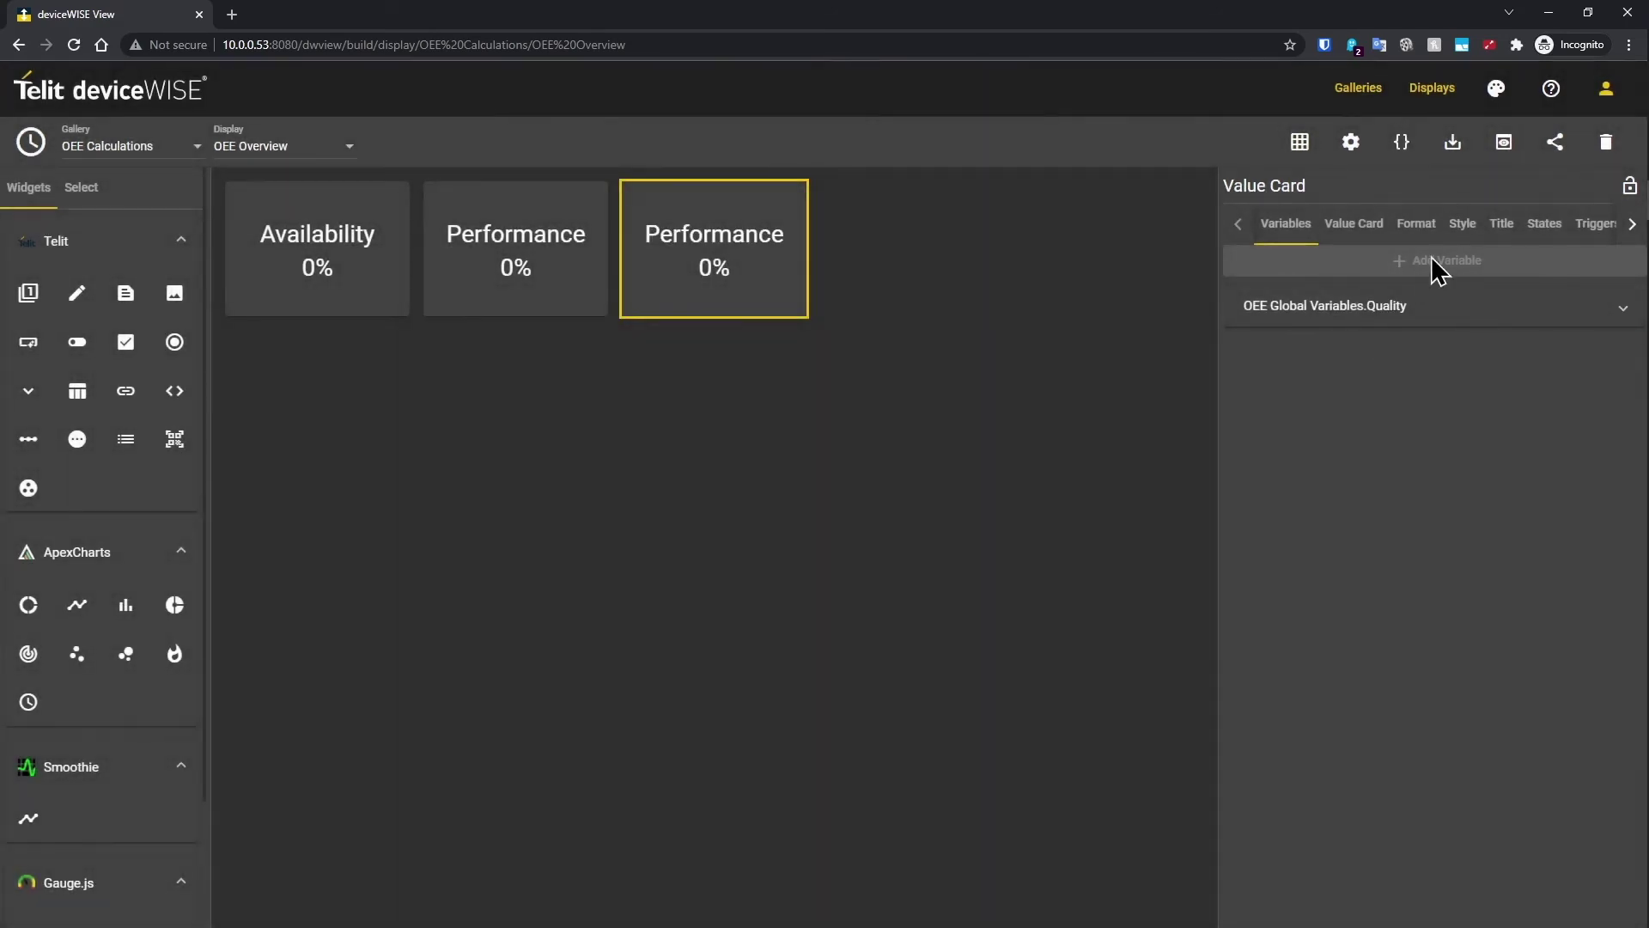
Step: Retitle the copy Quality and add a fourth value card beside it
{"action": "left_click", "coordinate": [1515, 230]}
{"action": "left_click_drag", "start_coordinate": [1366, 275], "coordinate": [1207, 282]}
{"action": "type", "text": "Qual"}
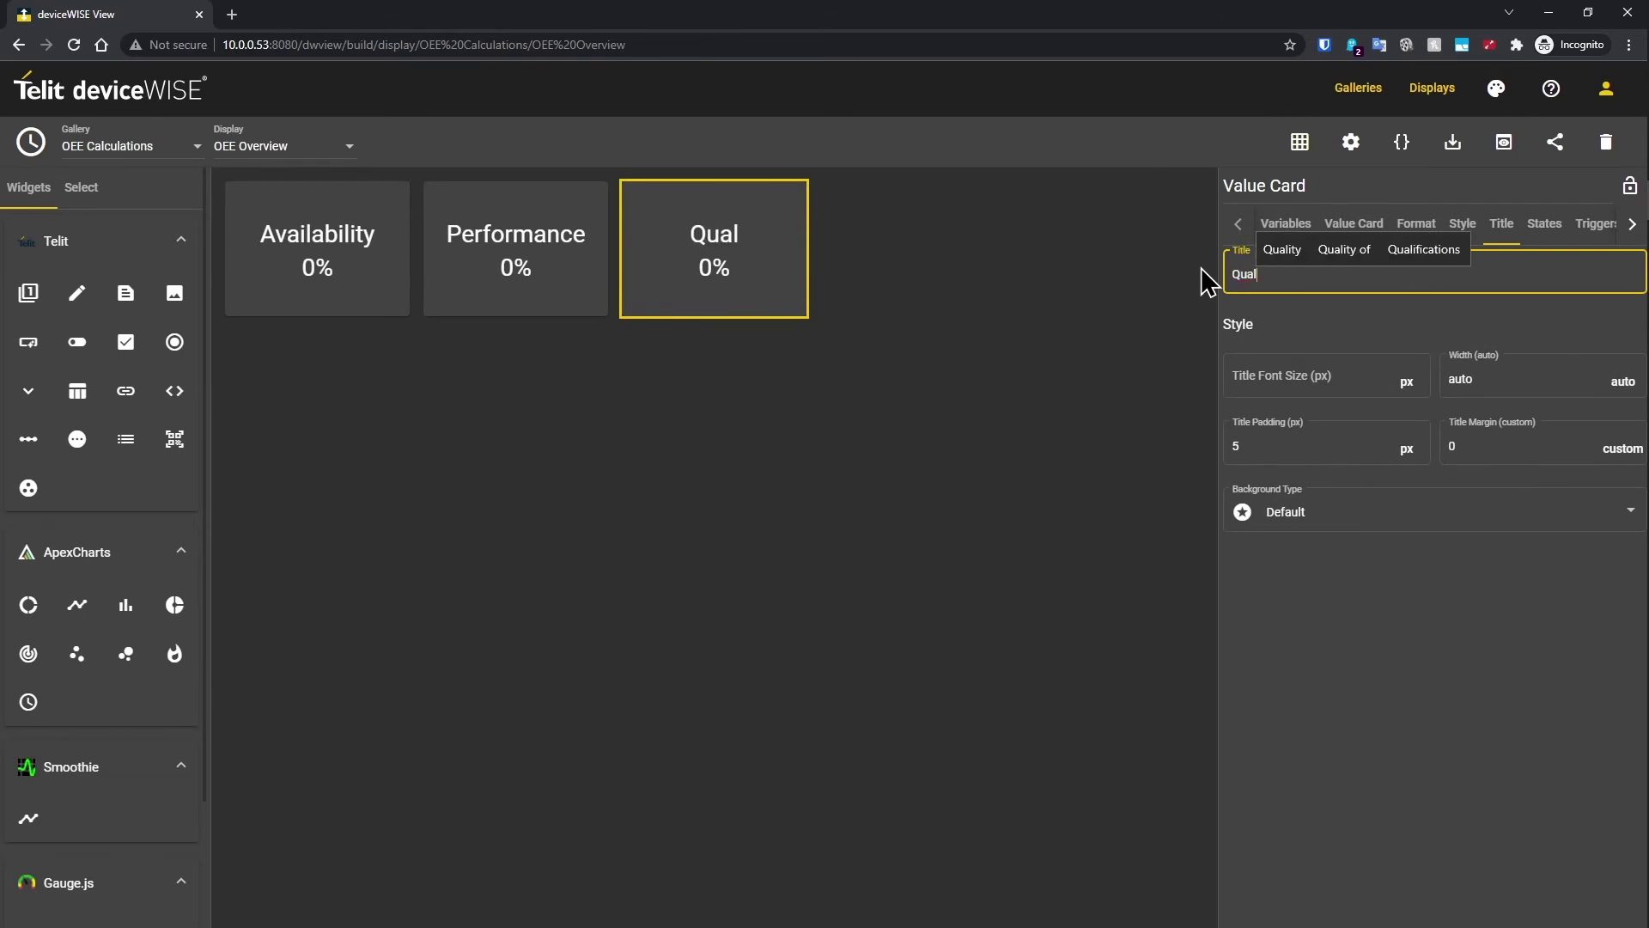
{"action": "type", "text": "ity"}
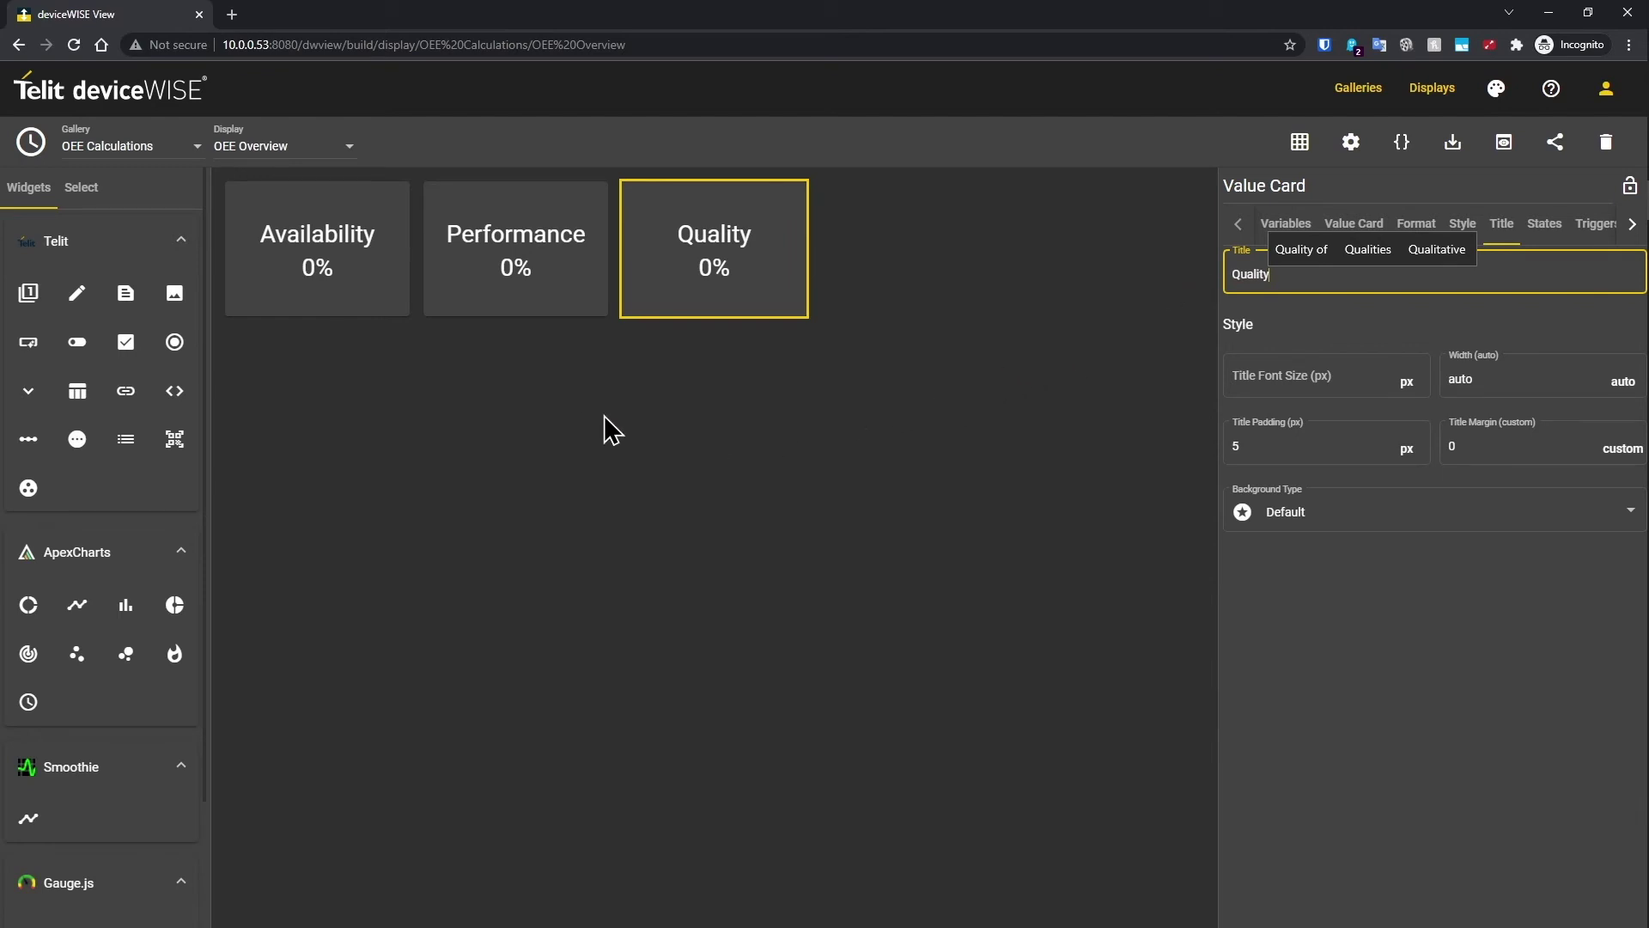
{"action": "left_click", "coordinate": [35, 297]}
{"action": "left_click", "coordinate": [1271, 273]}
Step: Title the new card Good Part Count and bind it to Good Count
{"action": "type", "text": "Good "}
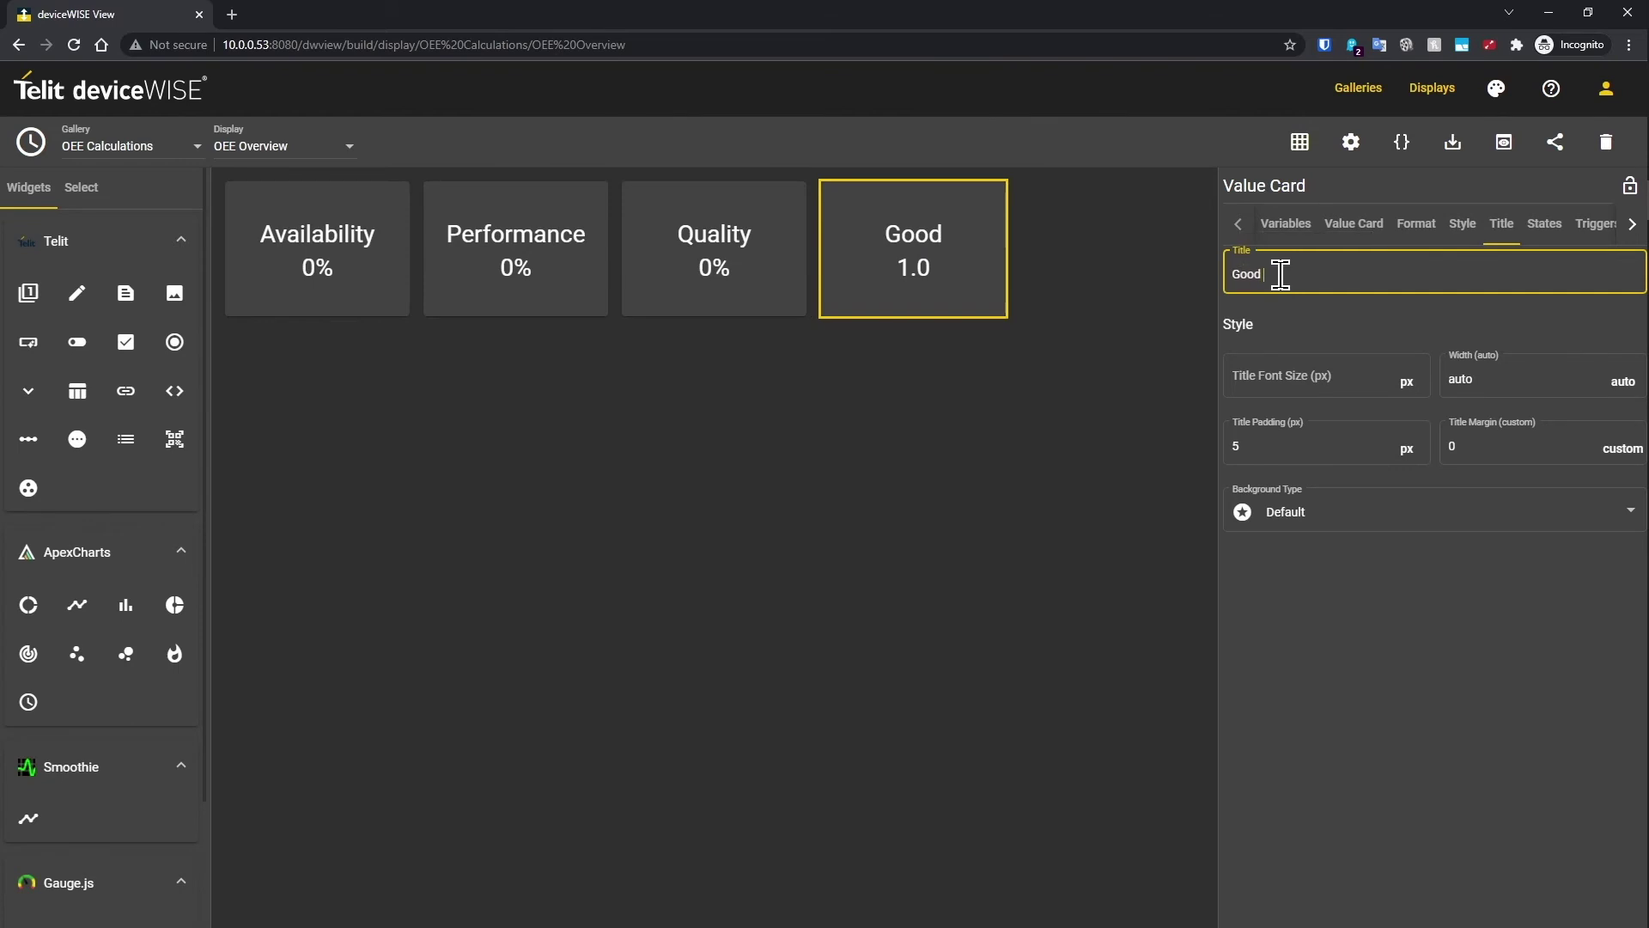
{"action": "type", "text": "Part Count"}
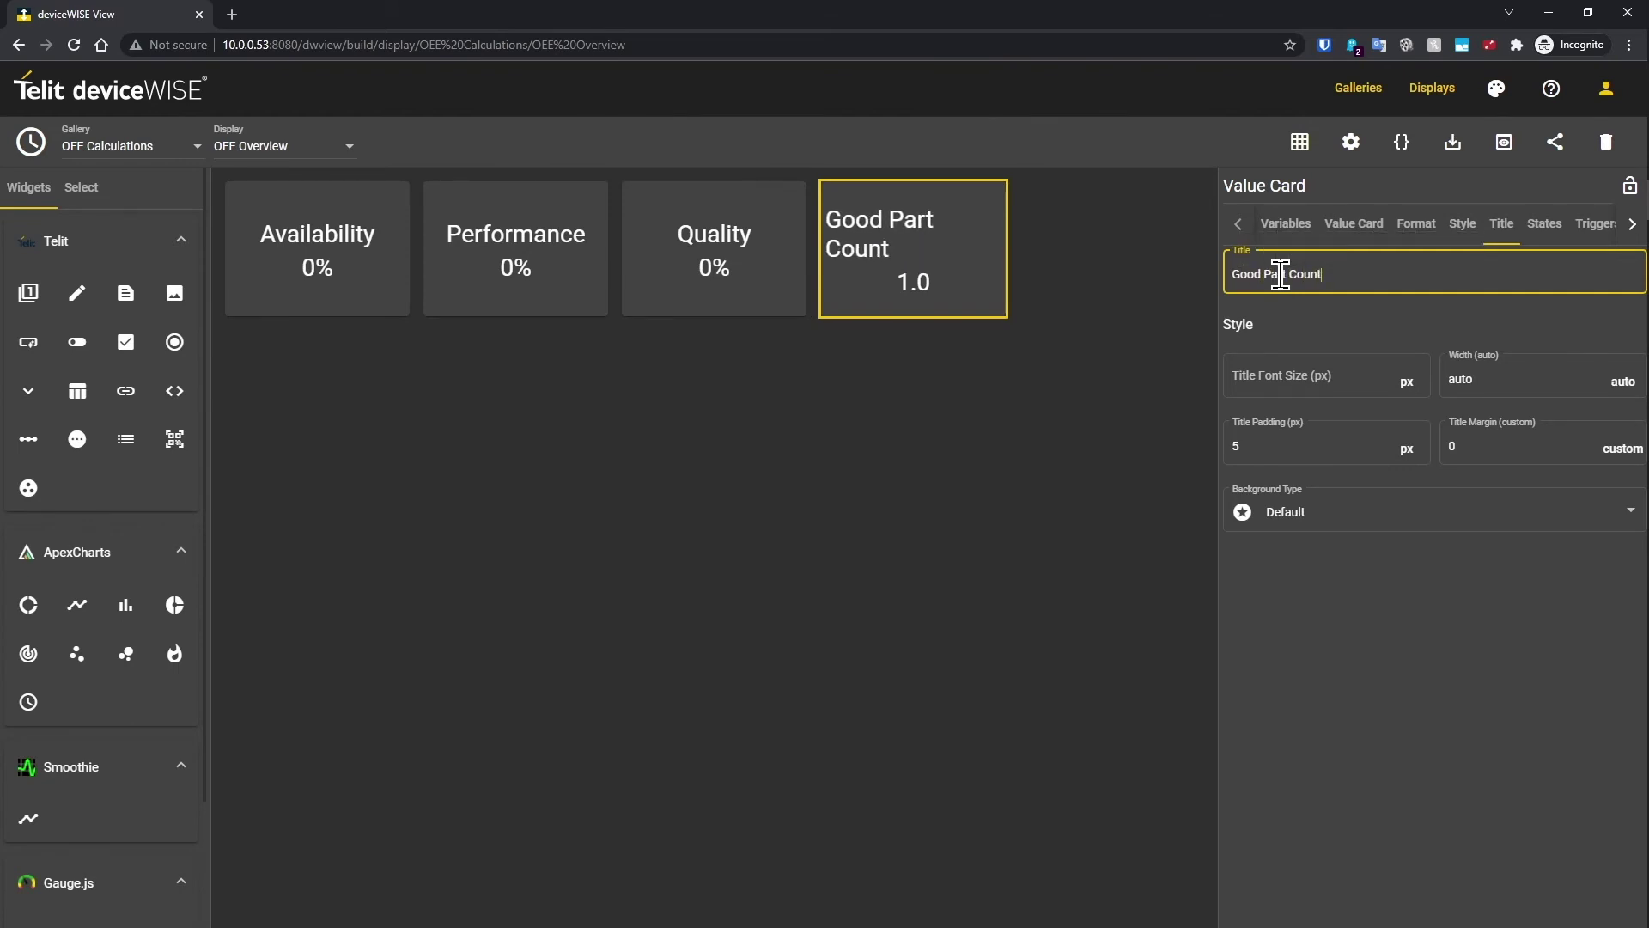
{"action": "left_click", "coordinate": [1284, 230]}
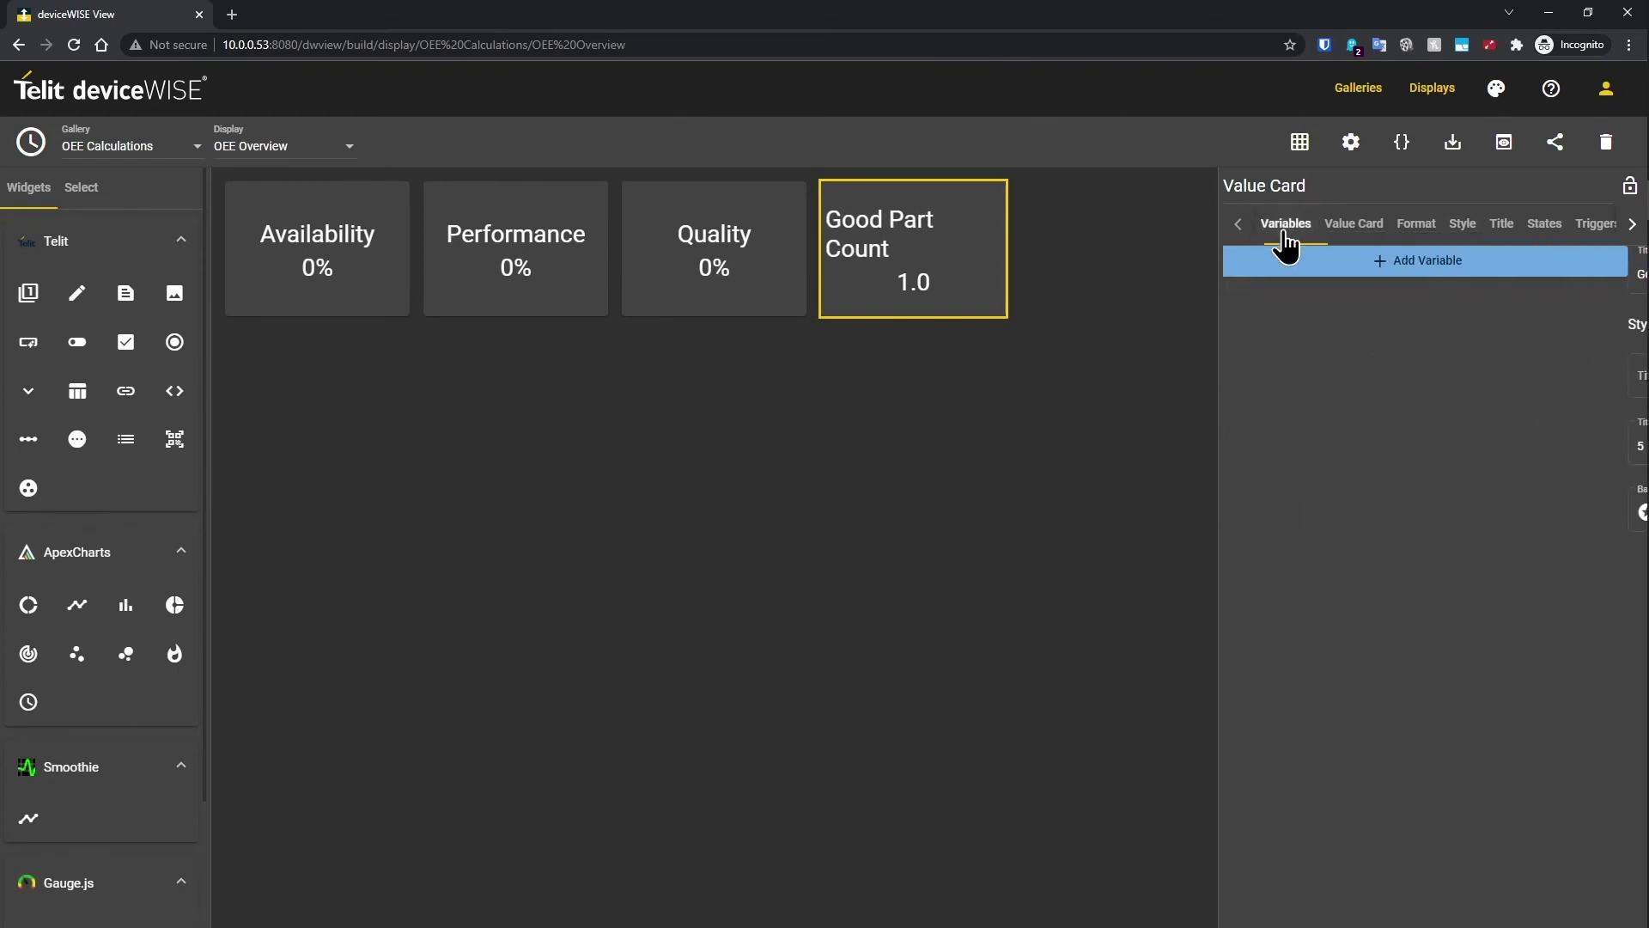
{"action": "left_click", "coordinate": [1297, 271]}
{"action": "left_click", "coordinate": [731, 397]}
{"action": "scroll", "coordinate": [729, 456], "scroll_direction": "down", "scroll_amount": 1}
{"action": "left_click", "coordinate": [725, 438]}
{"action": "left_click", "coordinate": [624, 806]}
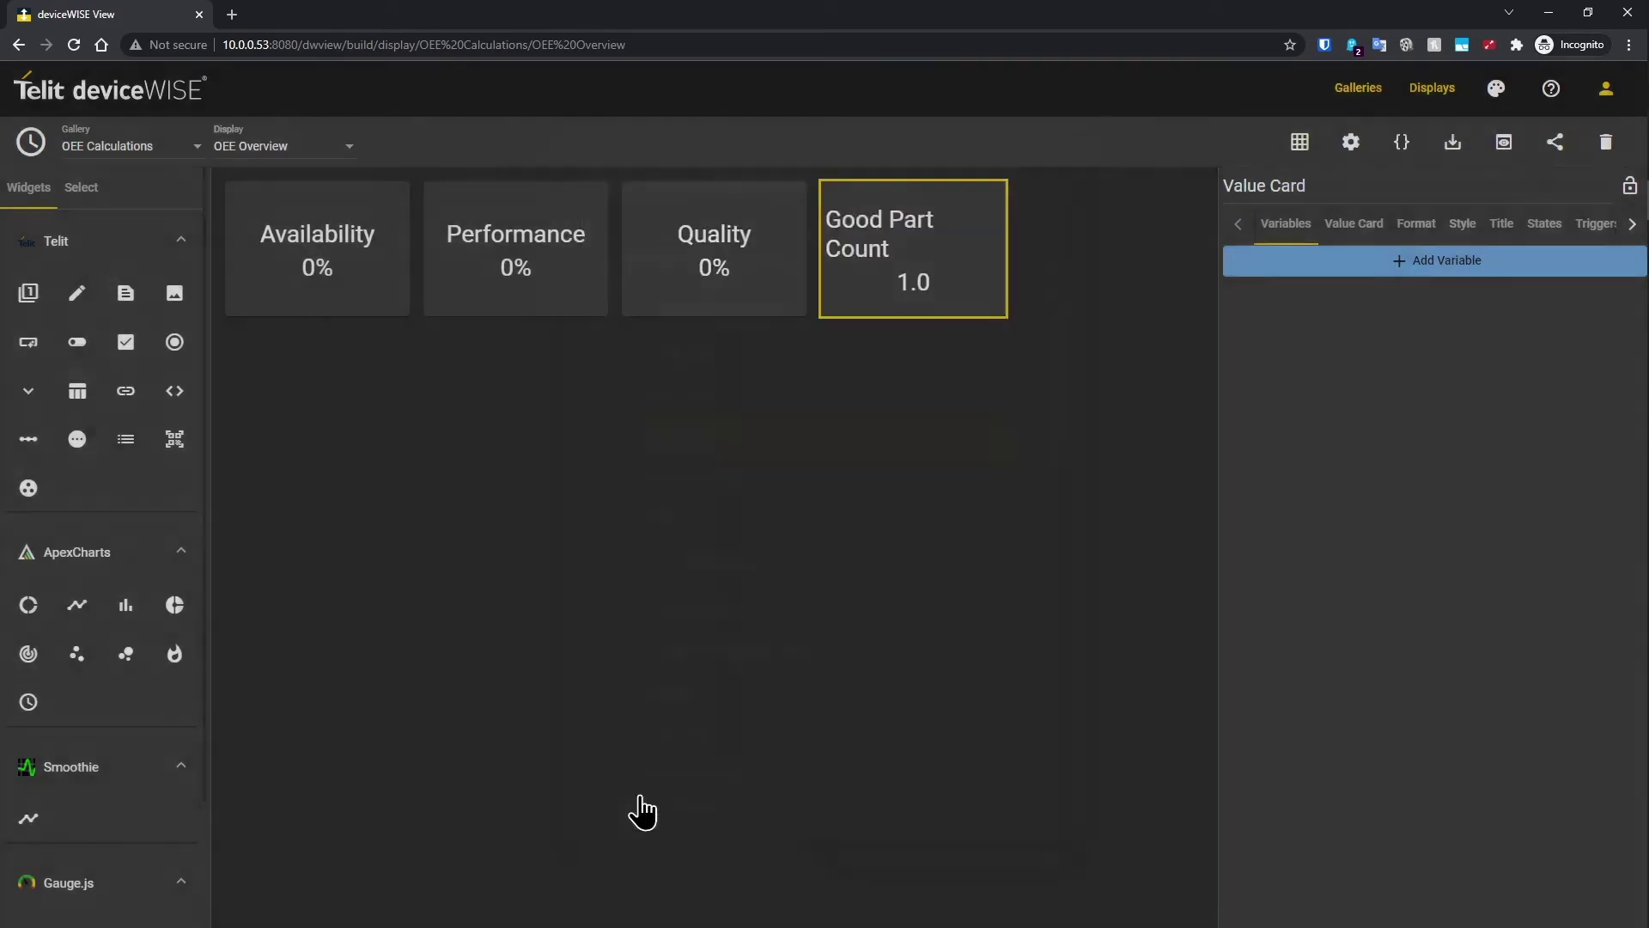
Step: Give the card a Gradient background using the Green preset
{"action": "left_click", "coordinate": [1406, 249]}
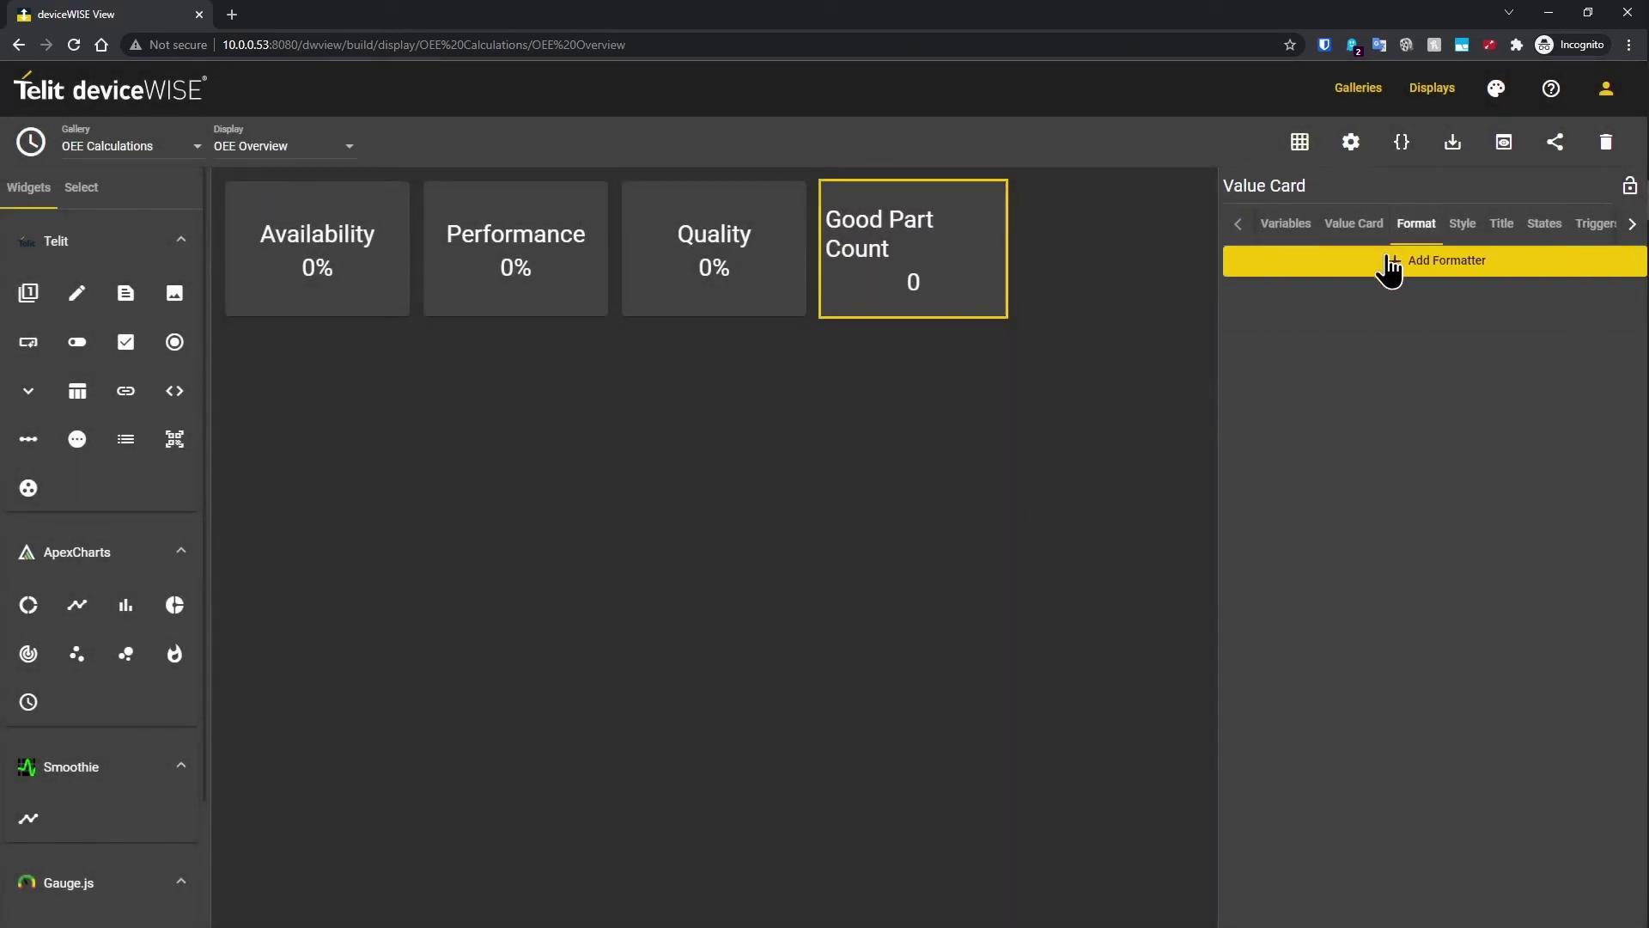
{"action": "left_click", "coordinate": [1351, 225]}
{"action": "left_click", "coordinate": [1301, 225]}
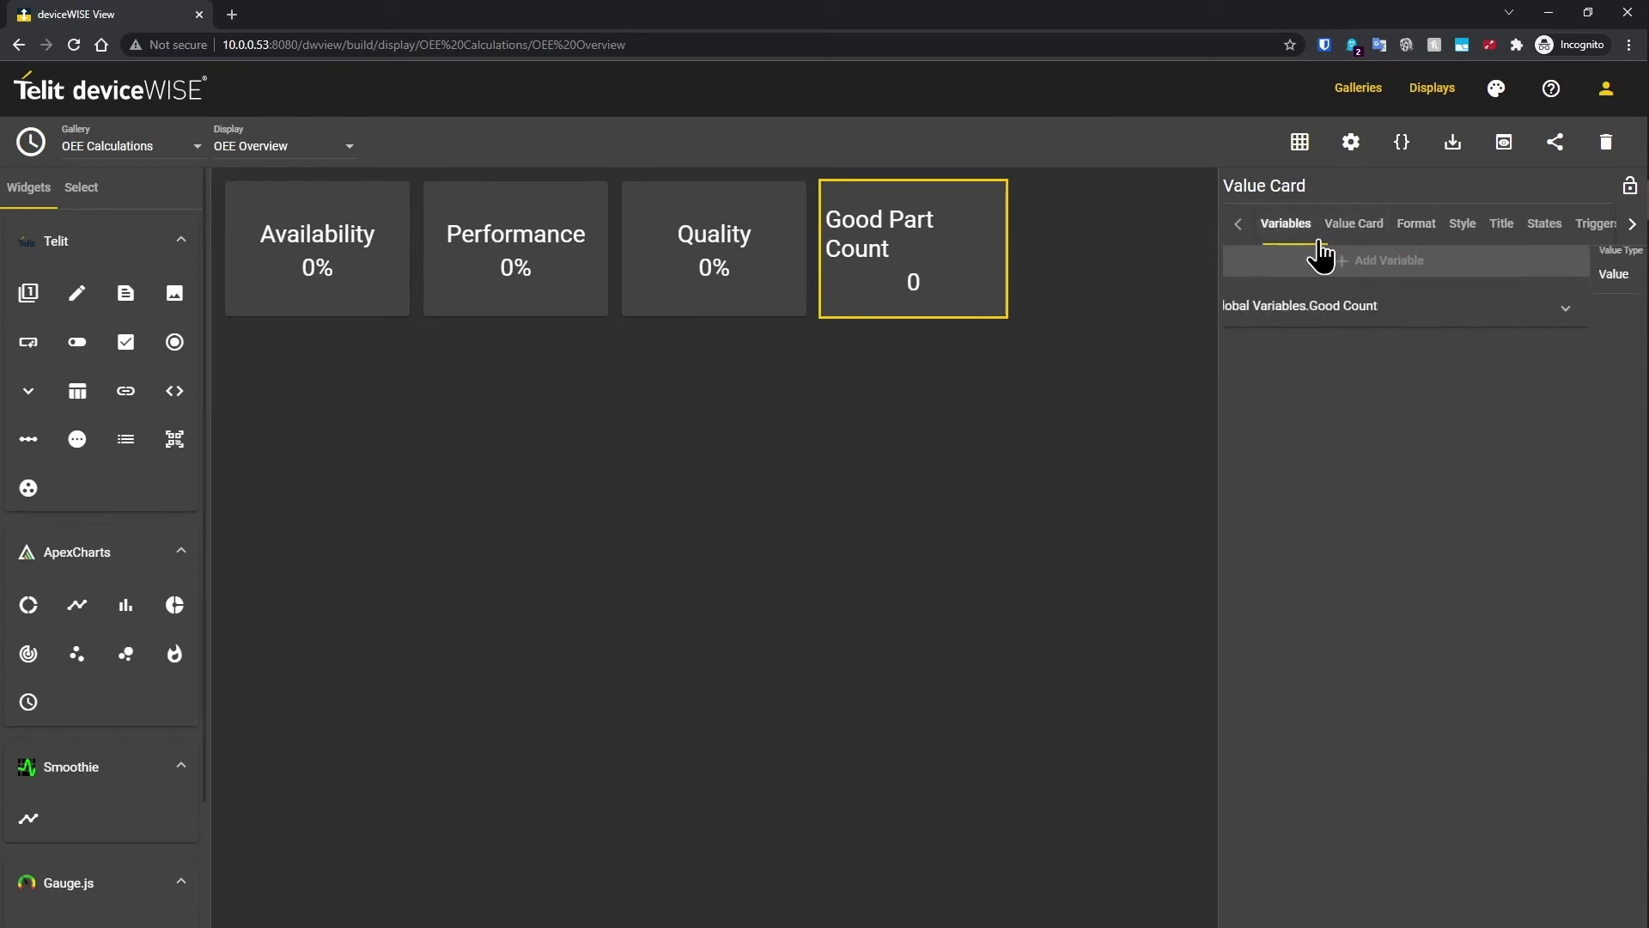
{"action": "left_click", "coordinate": [1463, 225]}
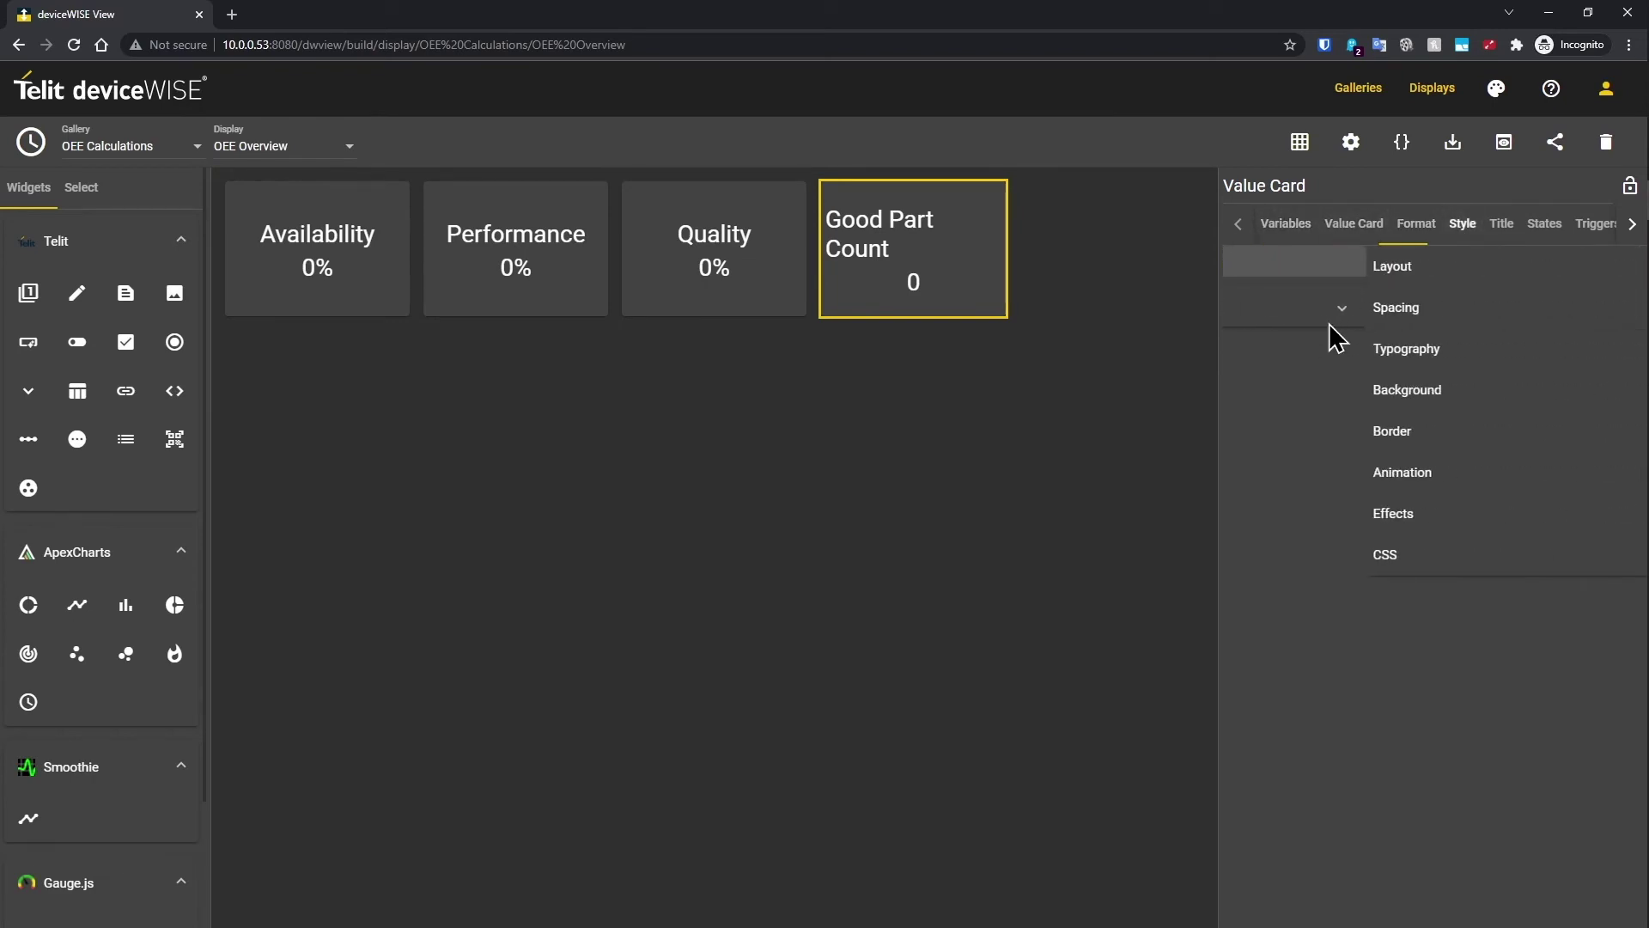
{"action": "left_click", "coordinate": [1308, 409]}
{"action": "left_click", "coordinate": [1340, 464]}
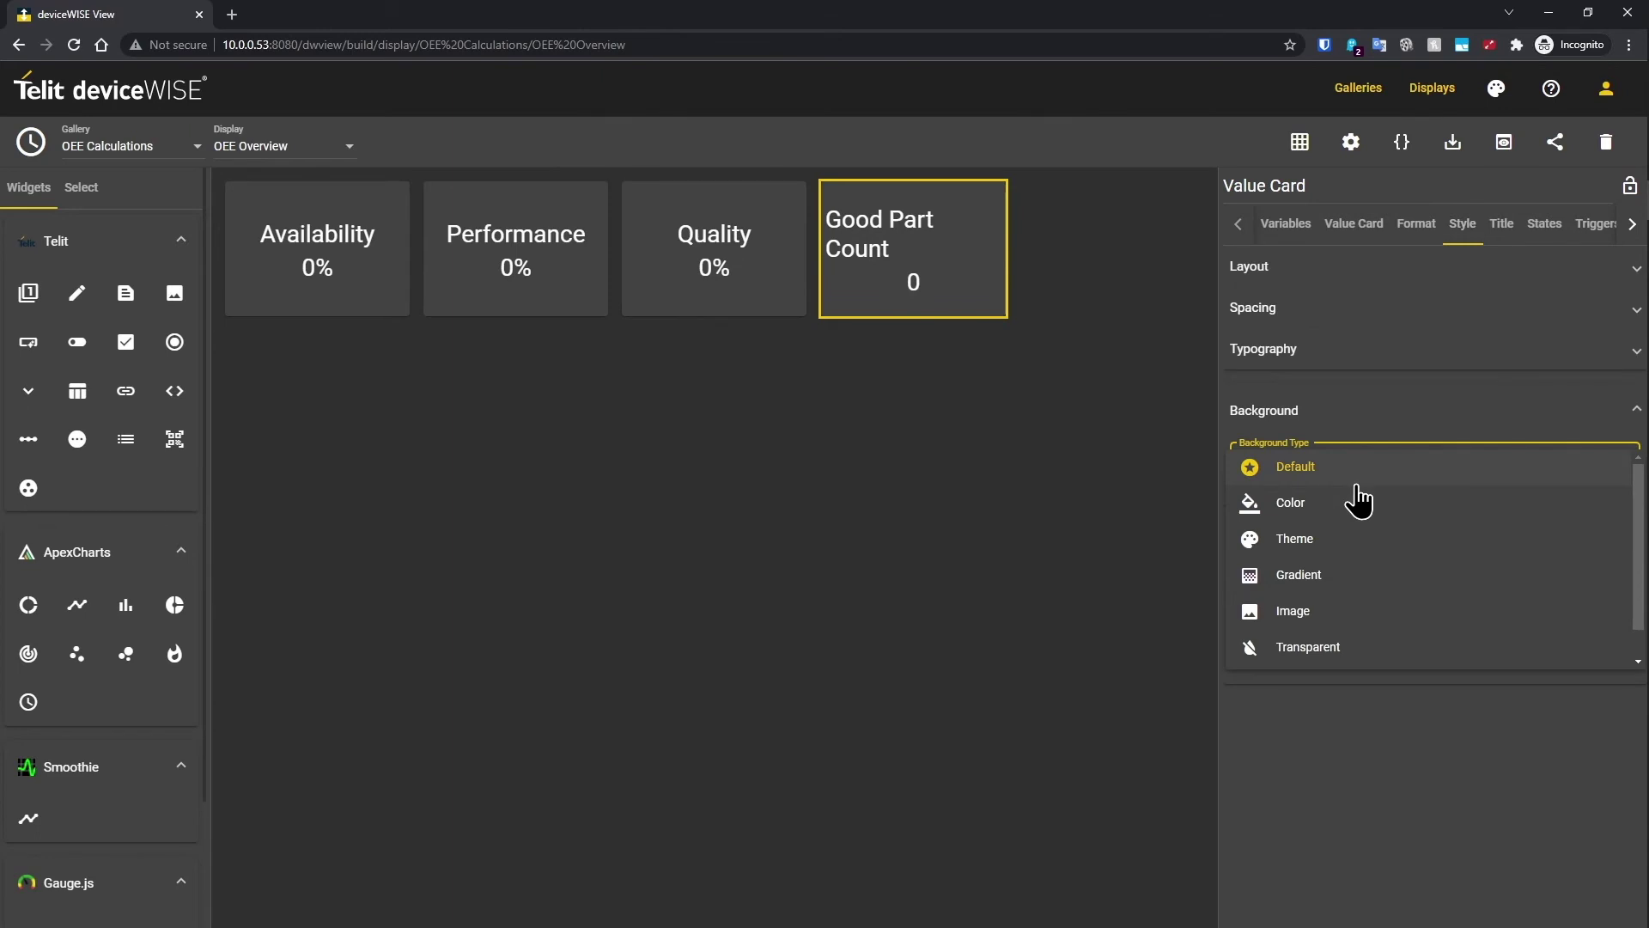
{"action": "left_click", "coordinate": [1337, 575]}
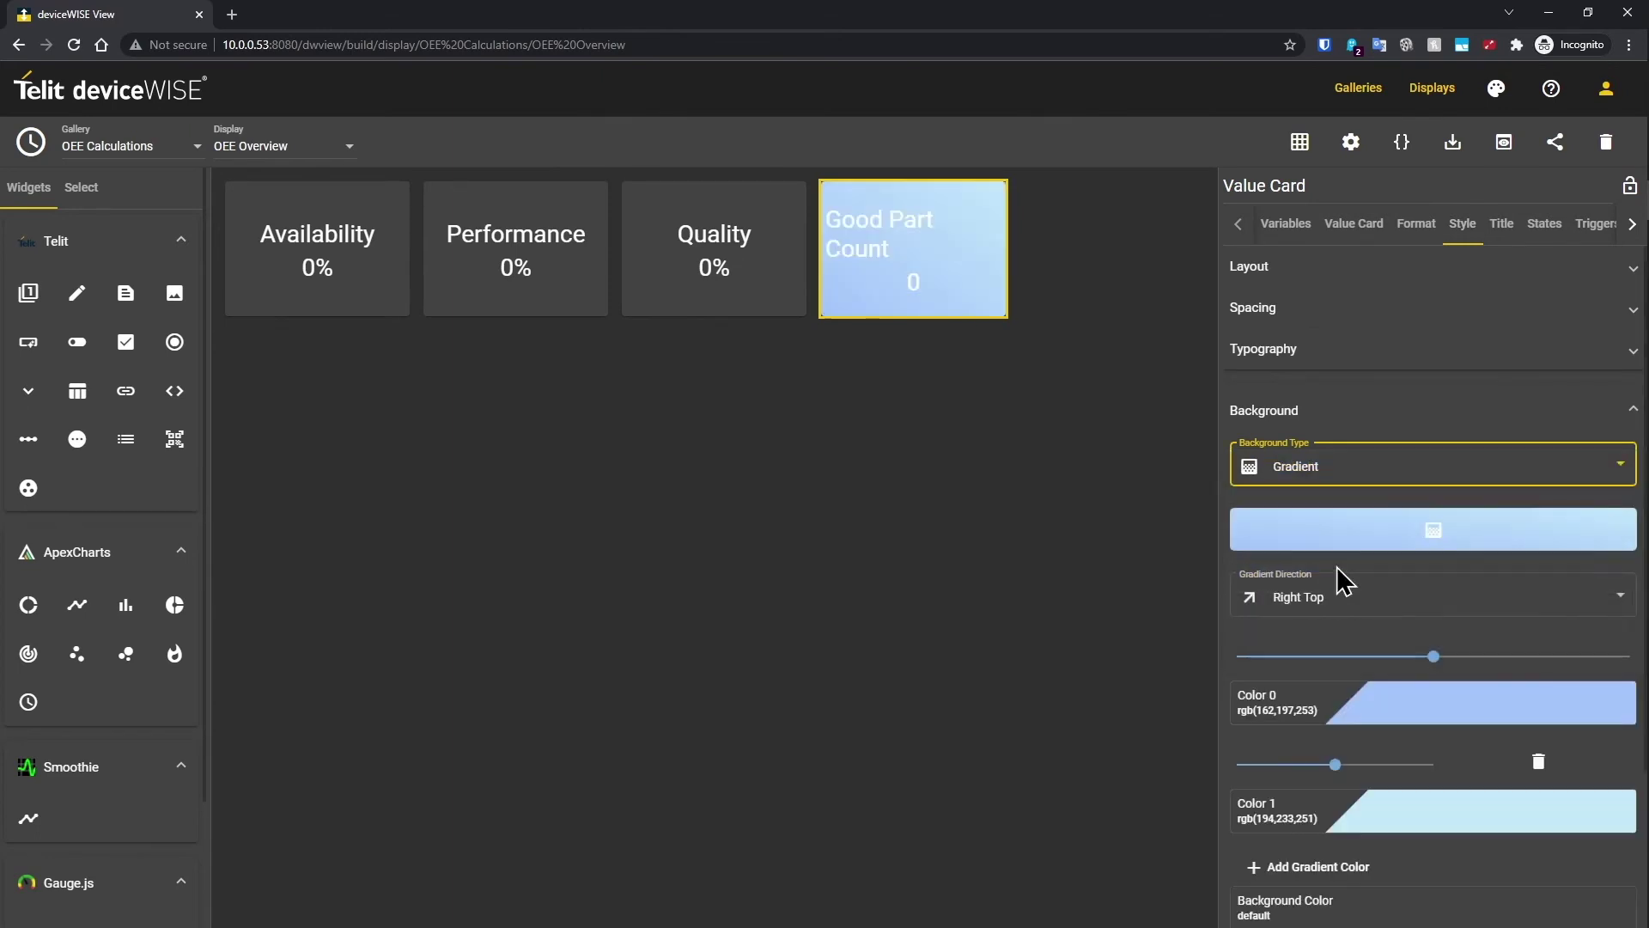
{"action": "left_click", "coordinate": [1463, 540]}
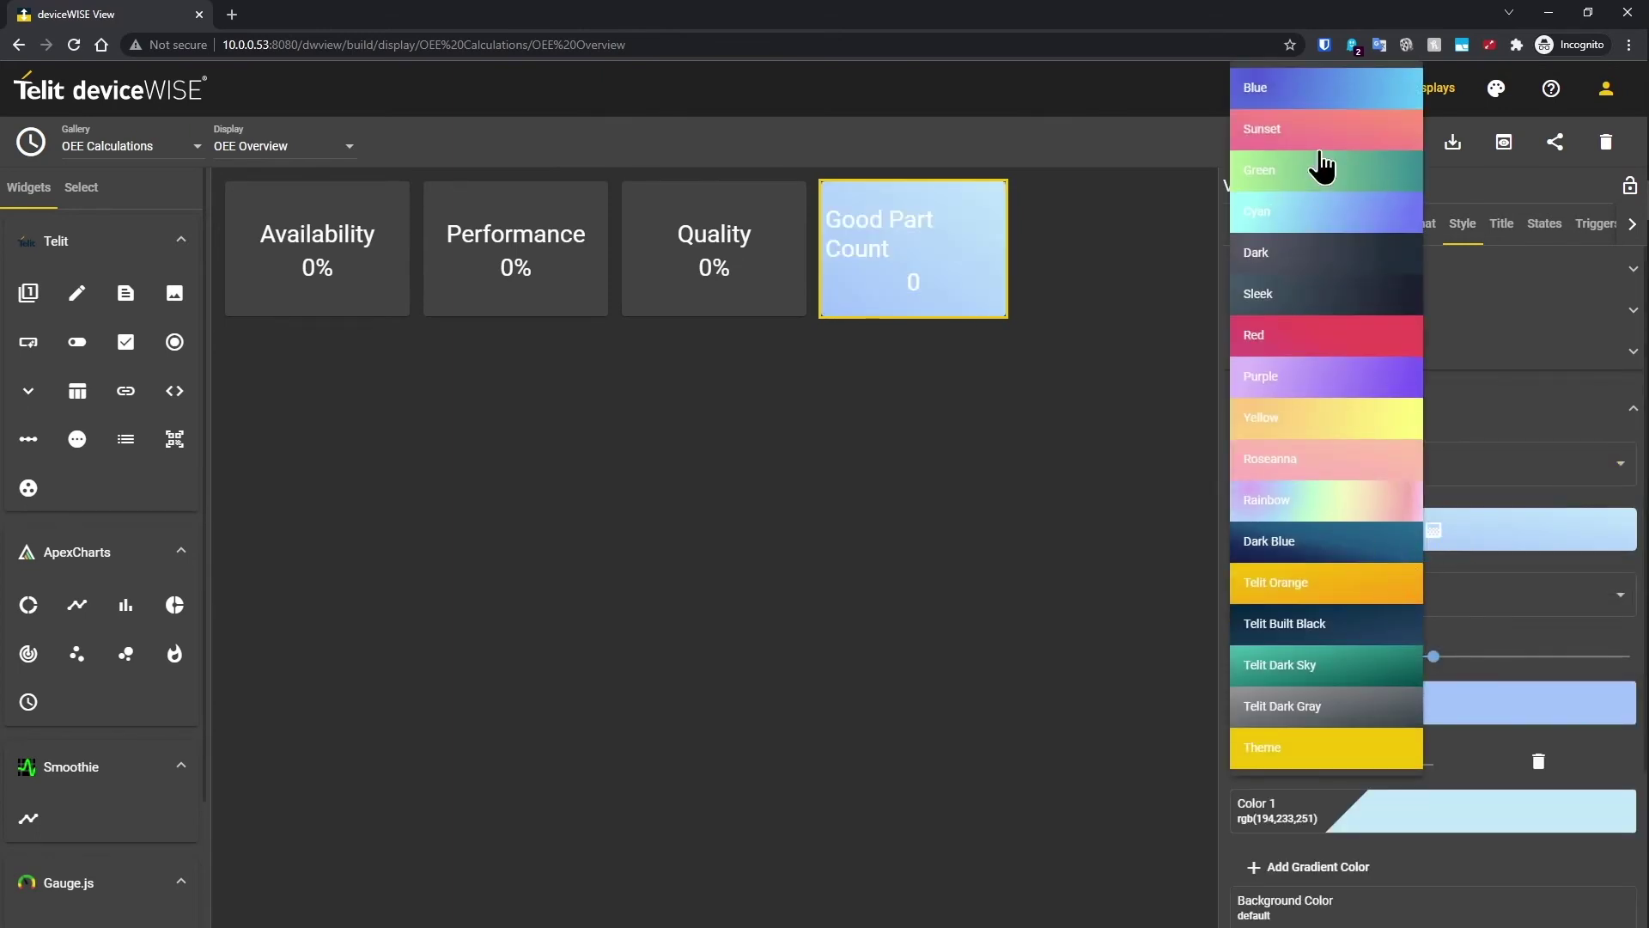
{"action": "left_click", "coordinate": [1323, 169]}
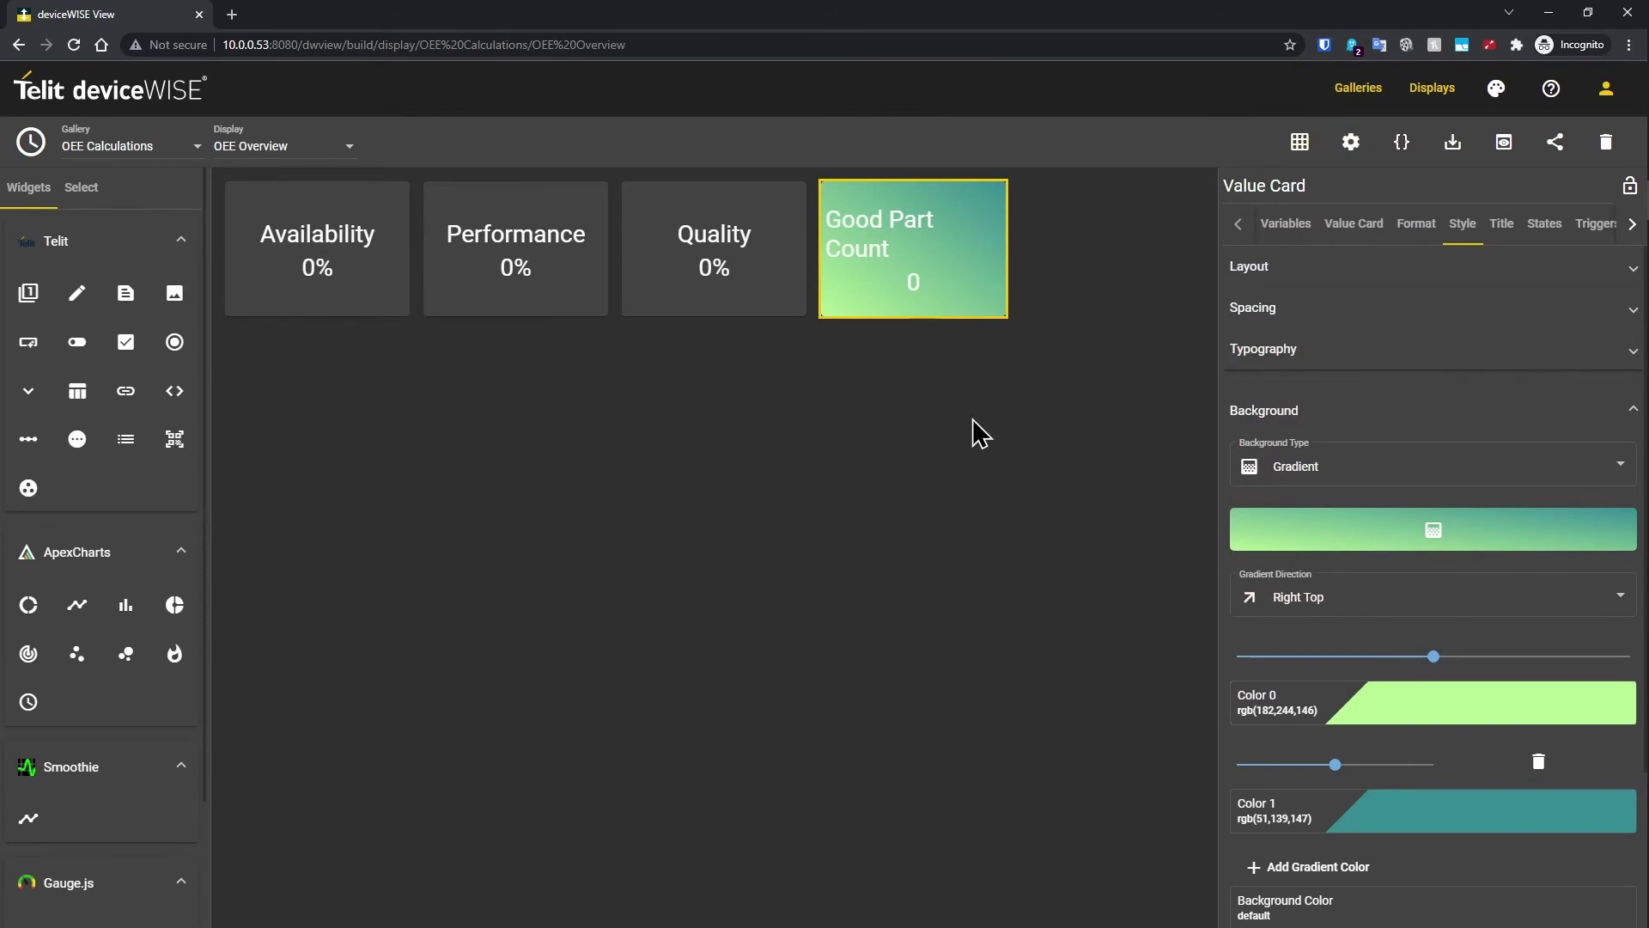
Step: Set the gradient's Color 0 to bright green #60e711
{"action": "right_click", "coordinate": [914, 269]}
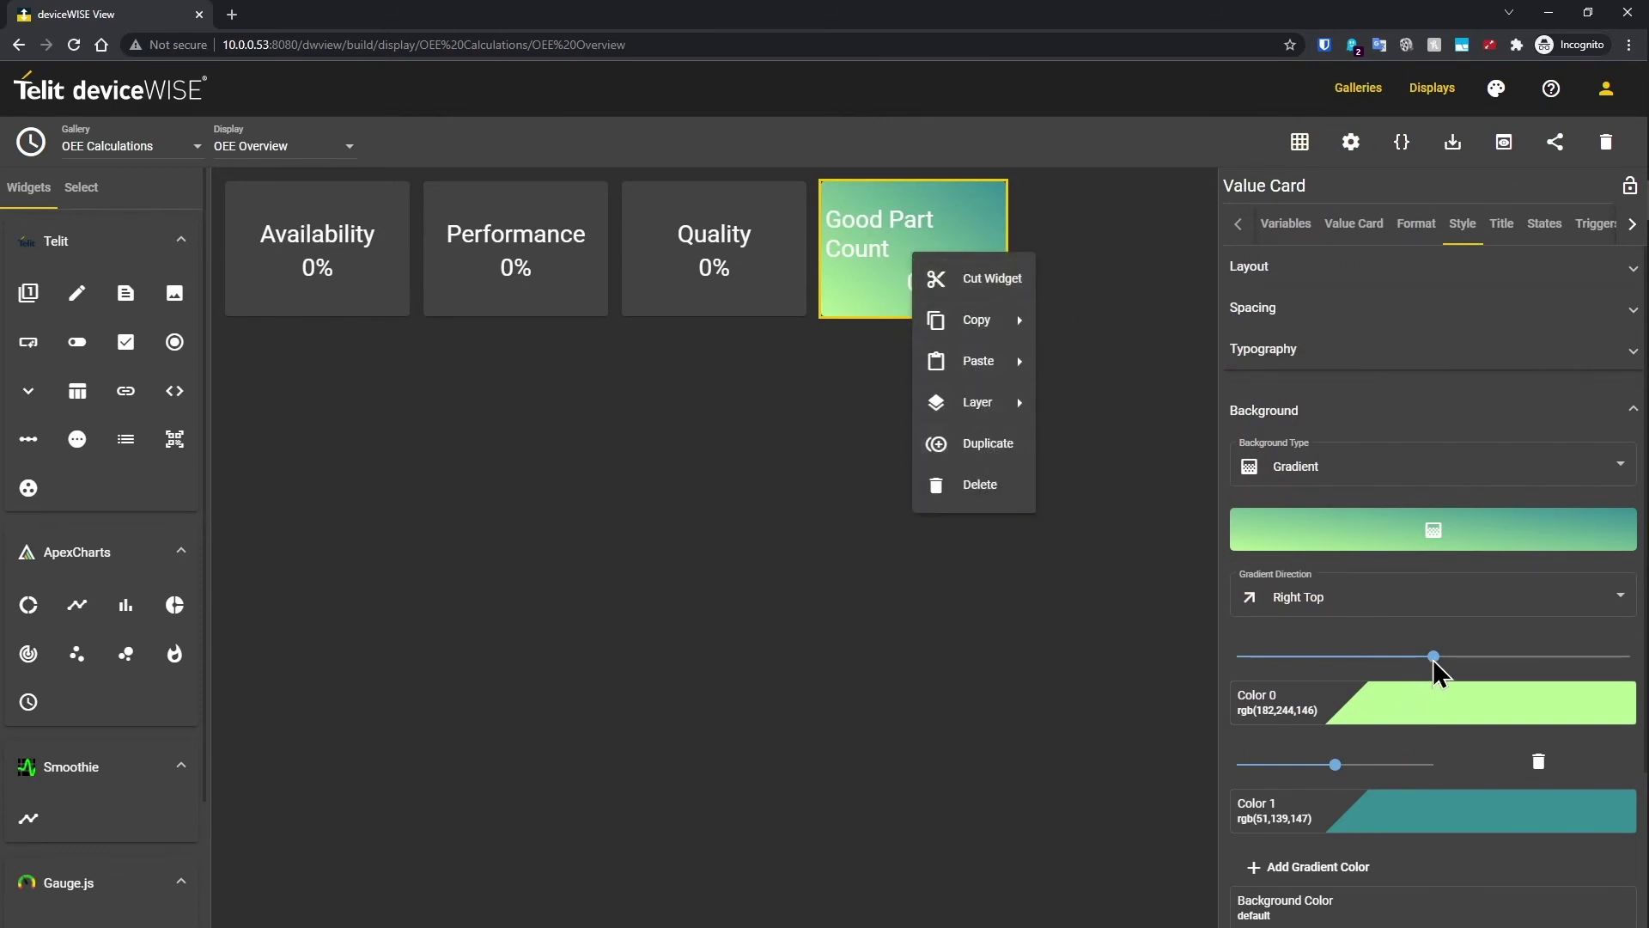
{"action": "left_click", "coordinate": [1433, 704]}
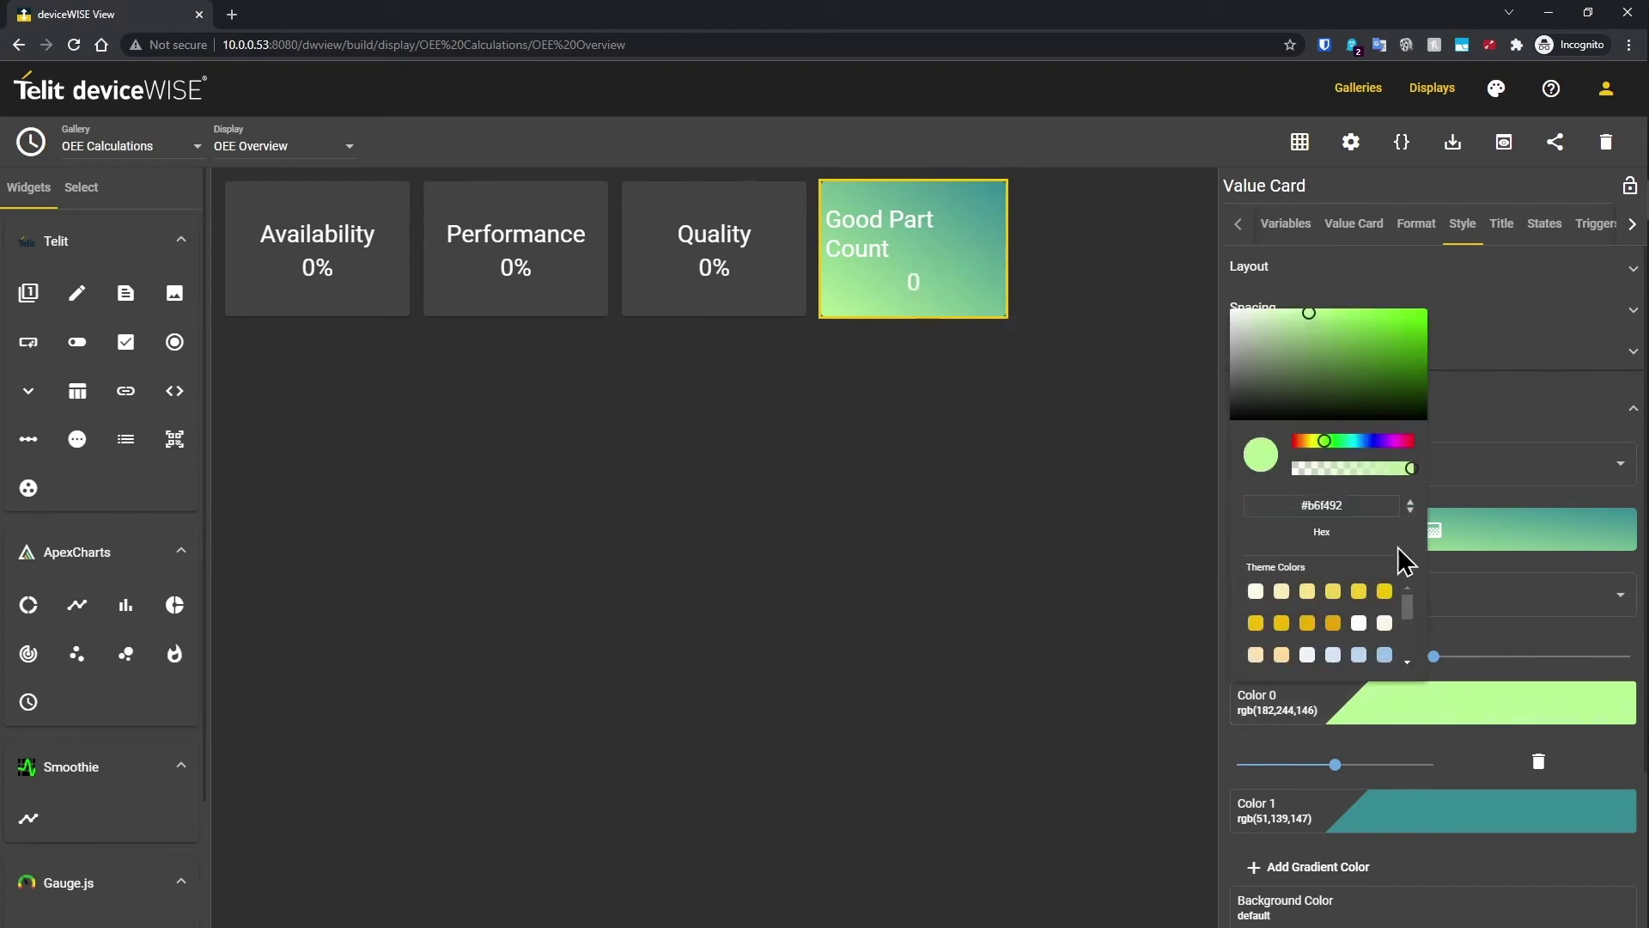
{"action": "left_click_drag", "start_coordinate": [1305, 318], "coordinate": [1415, 323]}
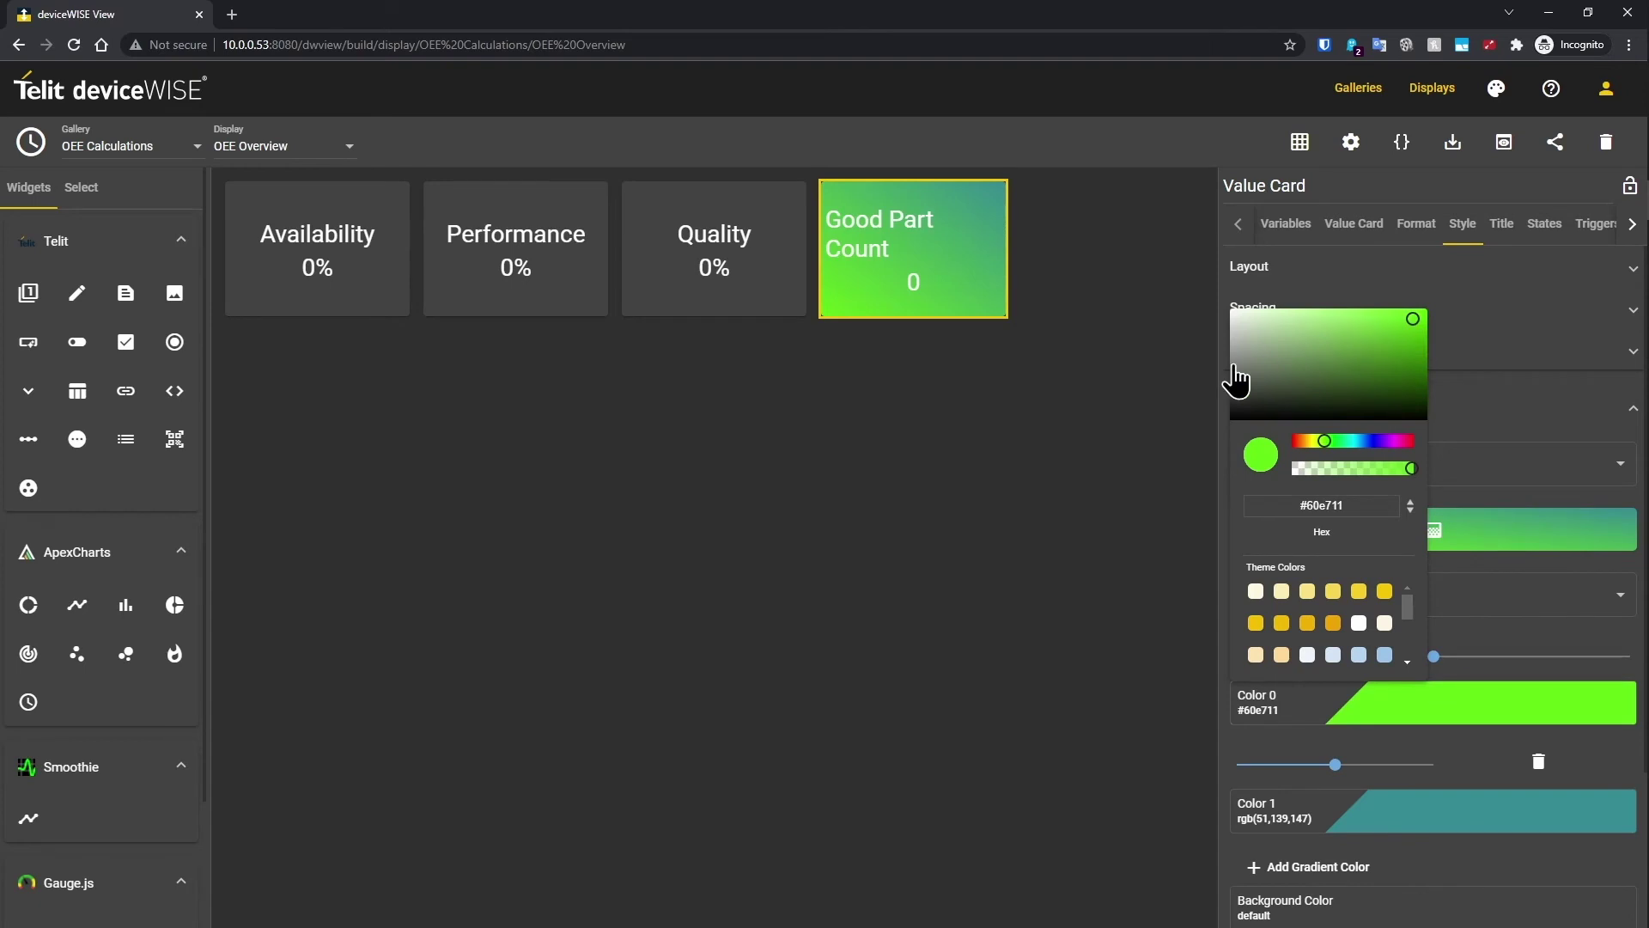
{"action": "left_click", "coordinate": [1141, 291]}
Step: Duplicate the Good Part Count card, rebind it to Bad Count, and retitle it Bad Part Count
{"action": "right_click", "coordinate": [953, 256]}
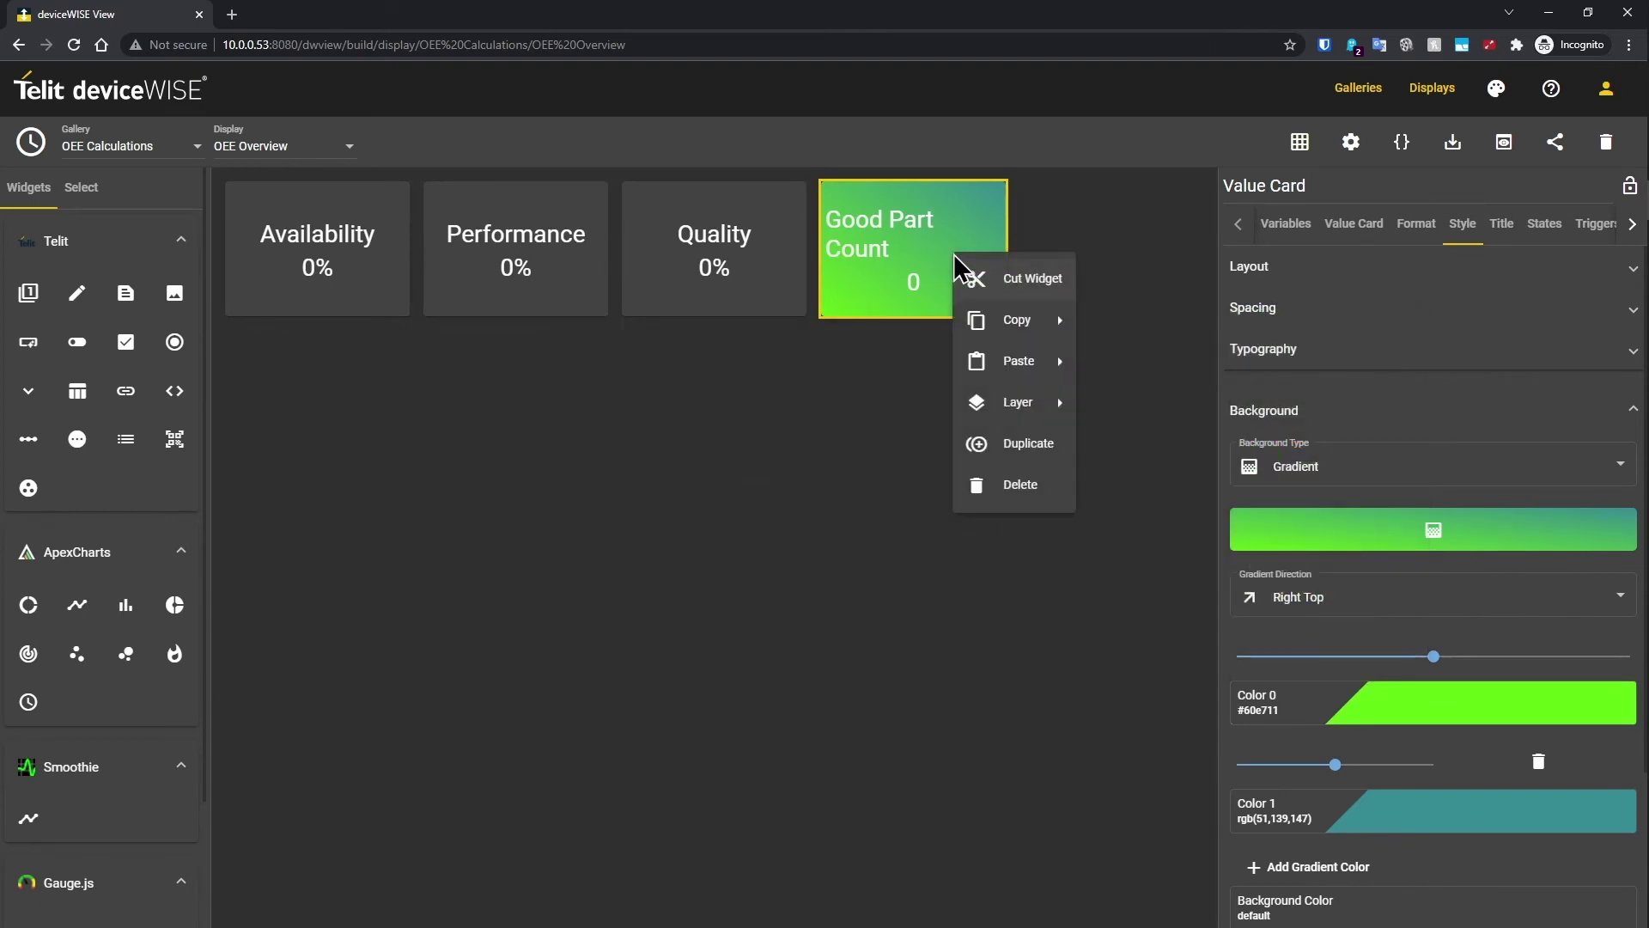
{"action": "left_click", "coordinate": [1018, 444]}
{"action": "left_click", "coordinate": [1097, 266]}
{"action": "left_click", "coordinate": [1286, 223]}
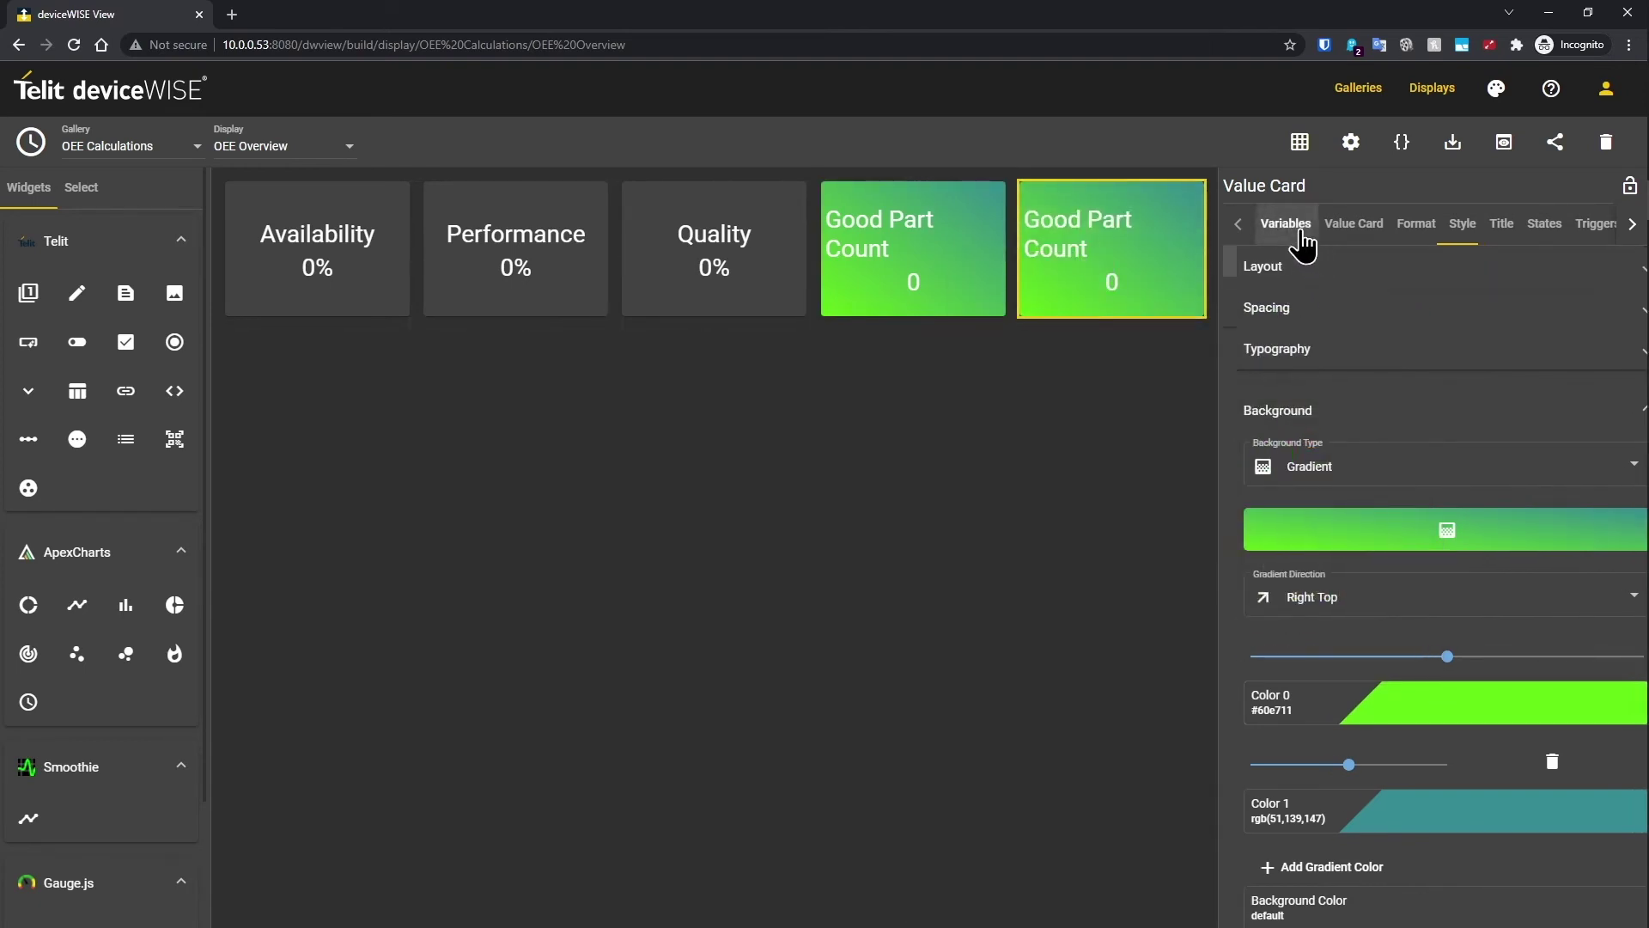
{"action": "left_click", "coordinate": [1357, 312]}
{"action": "left_click", "coordinate": [1612, 410]}
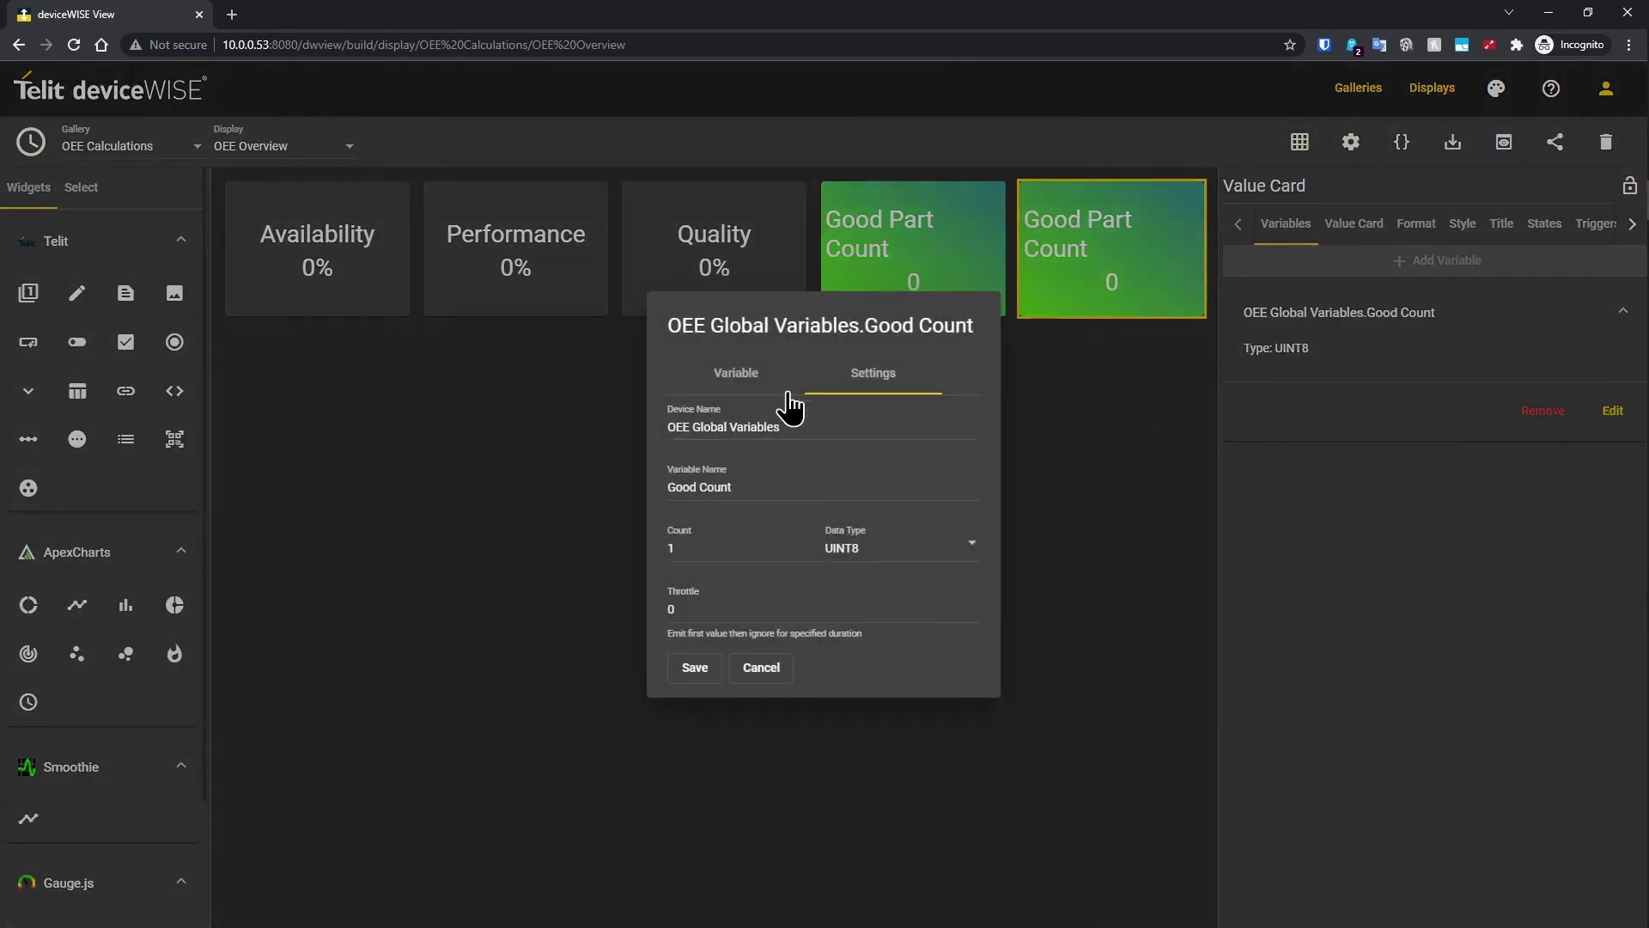
{"action": "left_click", "coordinate": [767, 384]}
{"action": "left_click", "coordinate": [687, 481]}
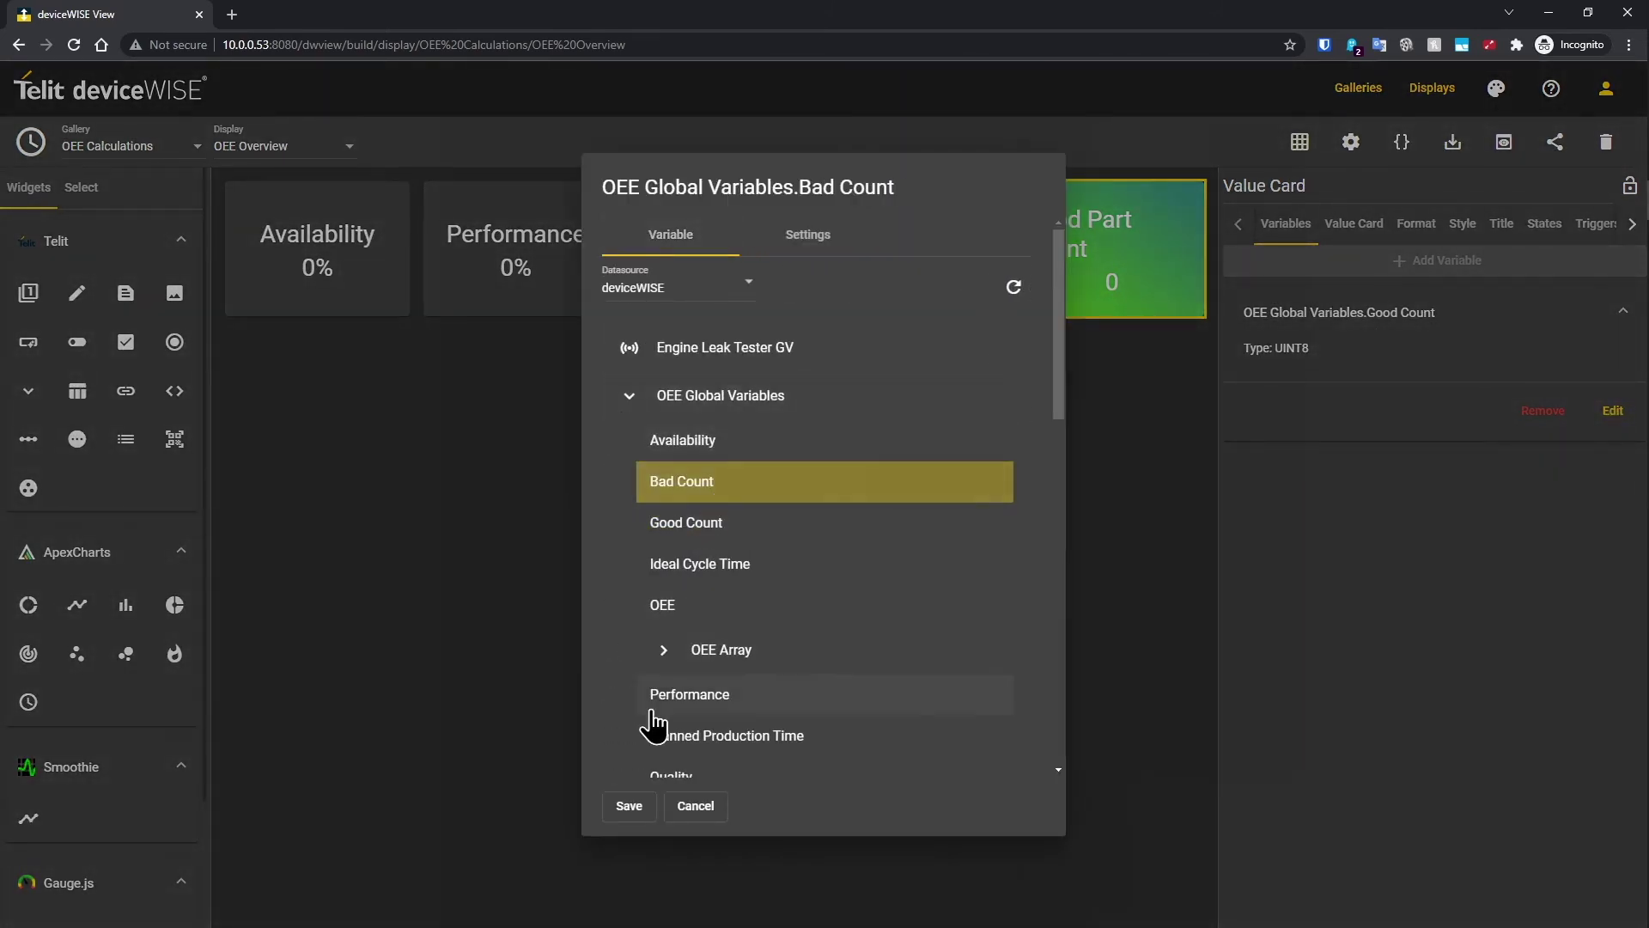
{"action": "left_click", "coordinate": [629, 807]}
{"action": "left_click", "coordinate": [1502, 223]}
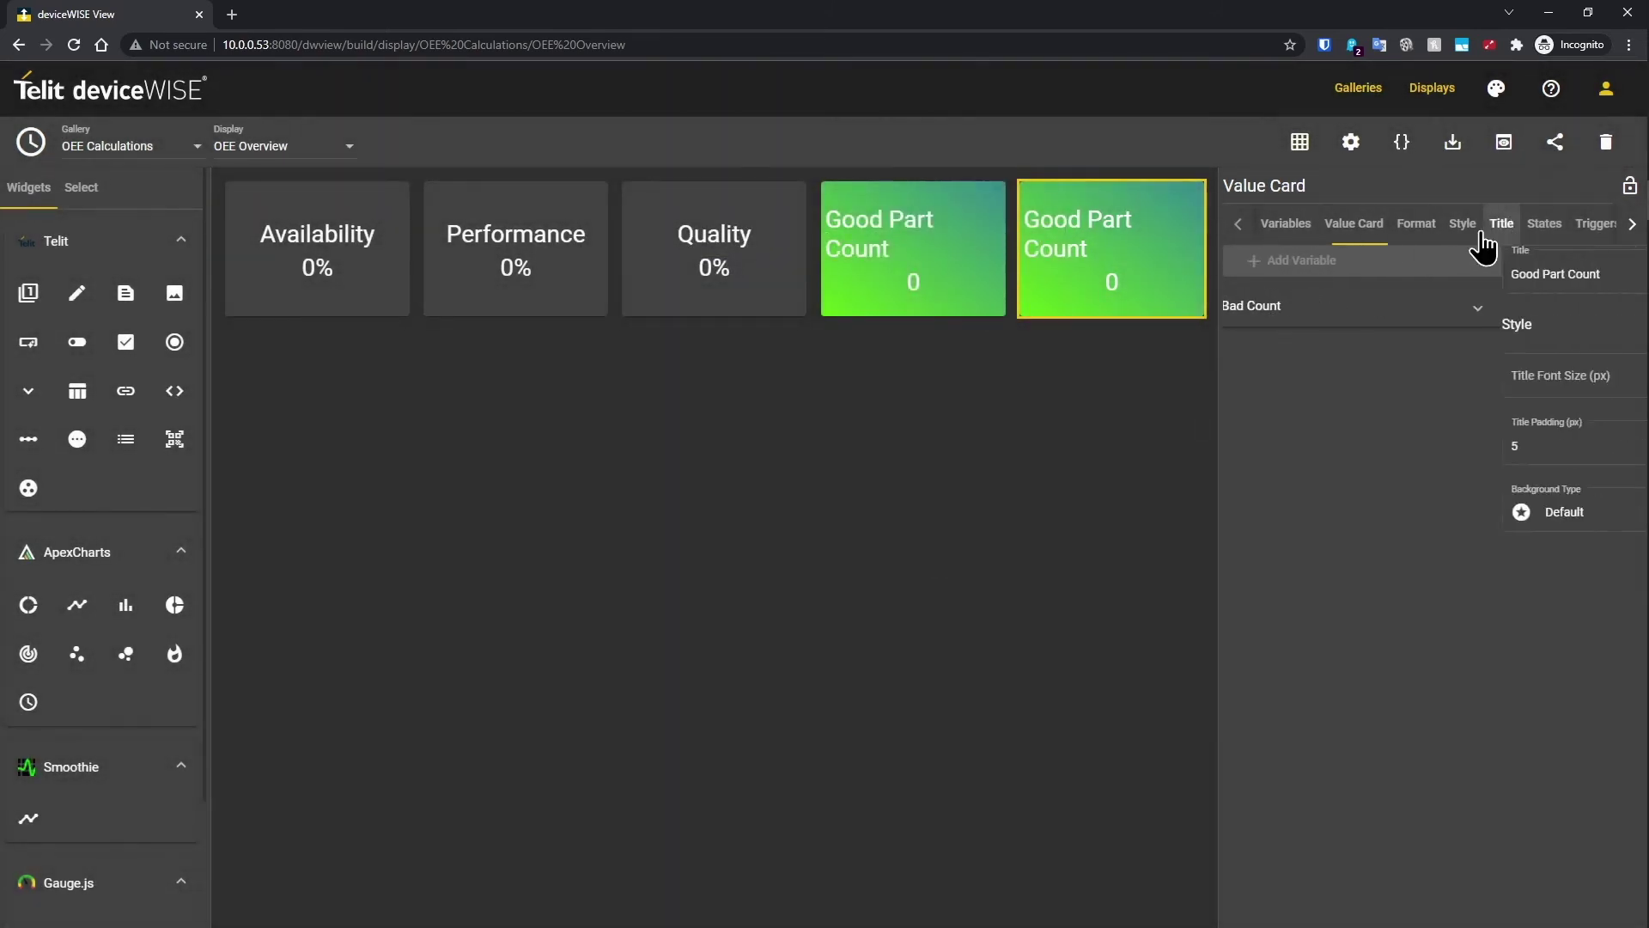
{"action": "double_click", "coordinate": [1243, 273]}
{"action": "type", "text": "Bad"}
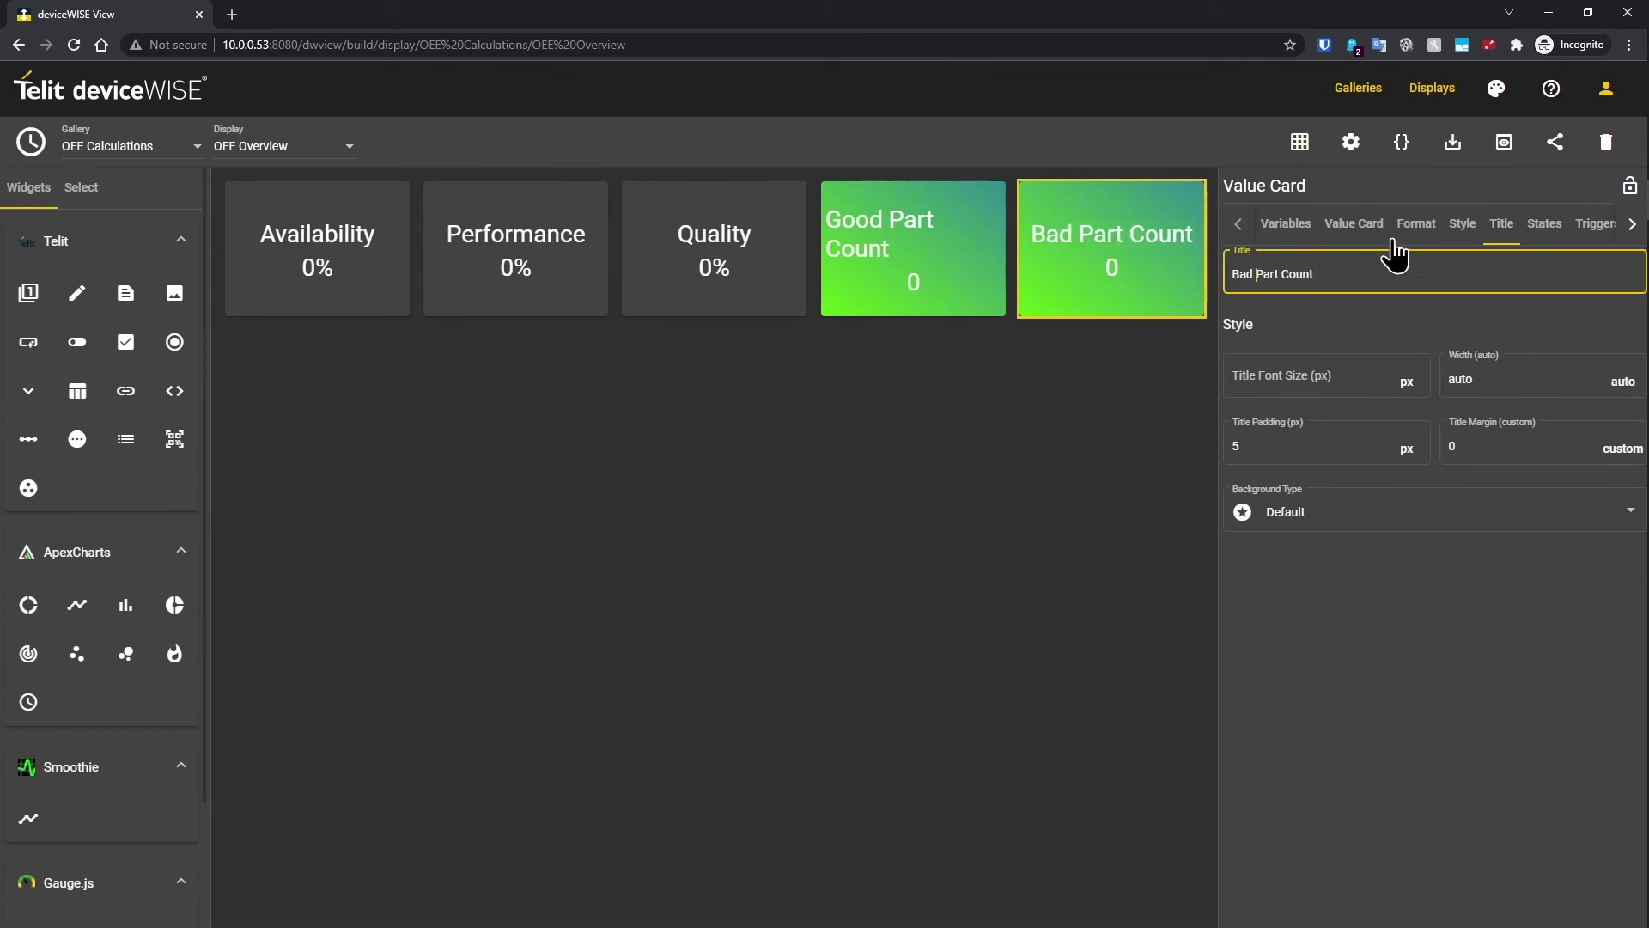
Step: Apply the Red gradient preset and set Color 0 to #eb0606
{"action": "left_click", "coordinate": [1463, 225]}
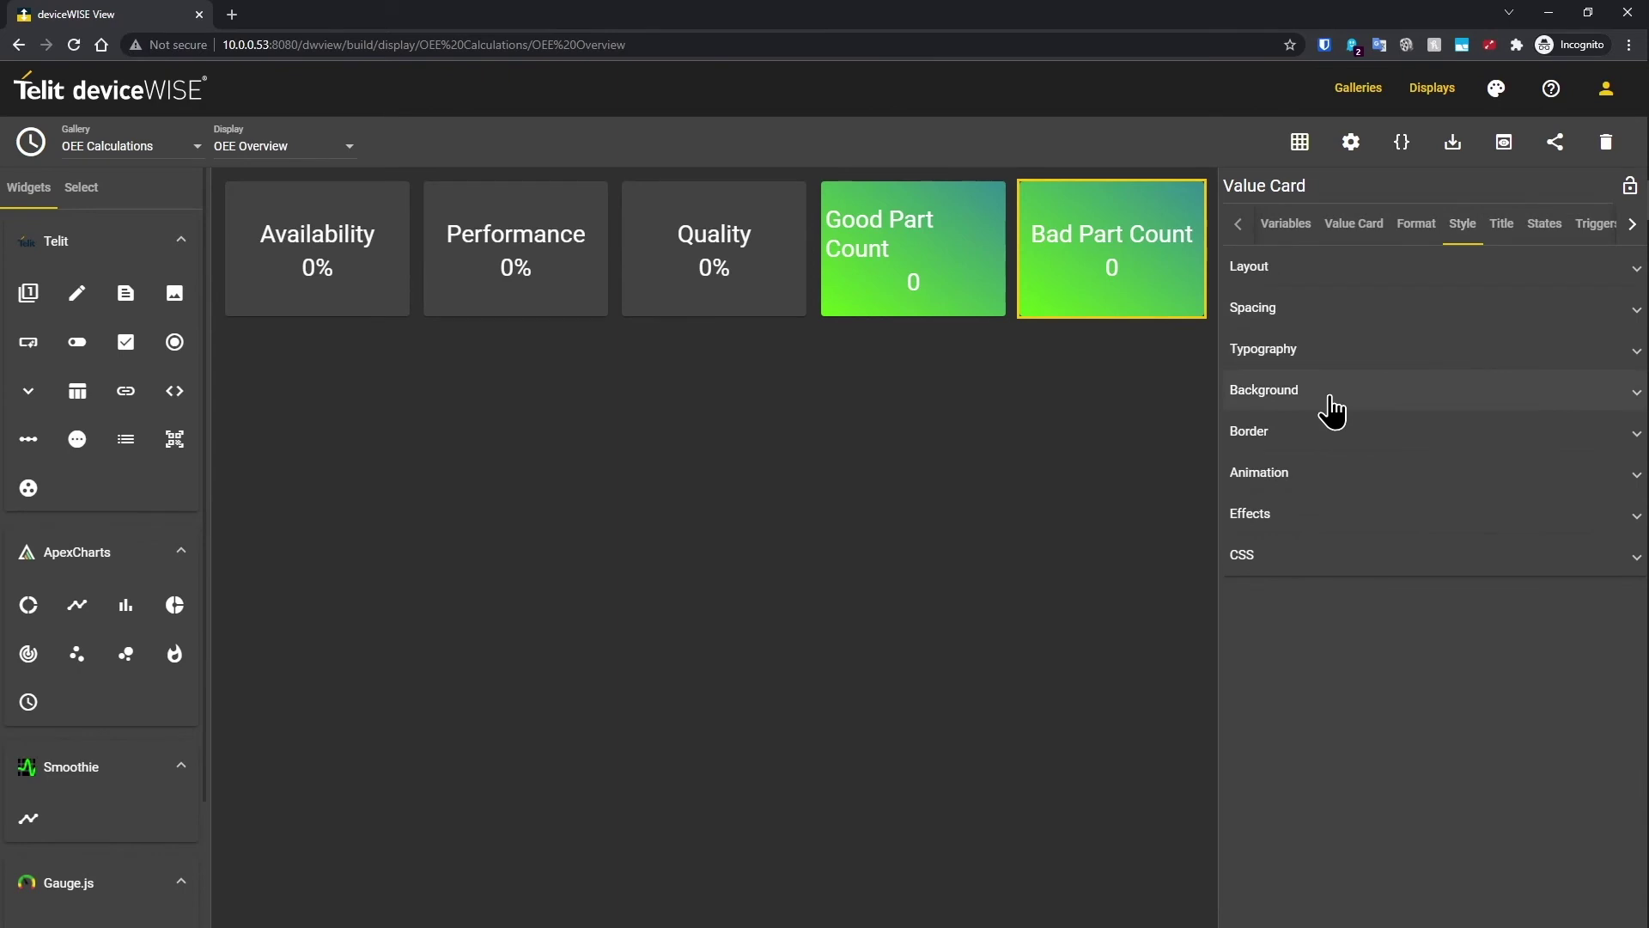
{"action": "left_click", "coordinate": [1329, 392]}
{"action": "left_click", "coordinate": [1461, 468]}
{"action": "left_click", "coordinate": [1433, 475]}
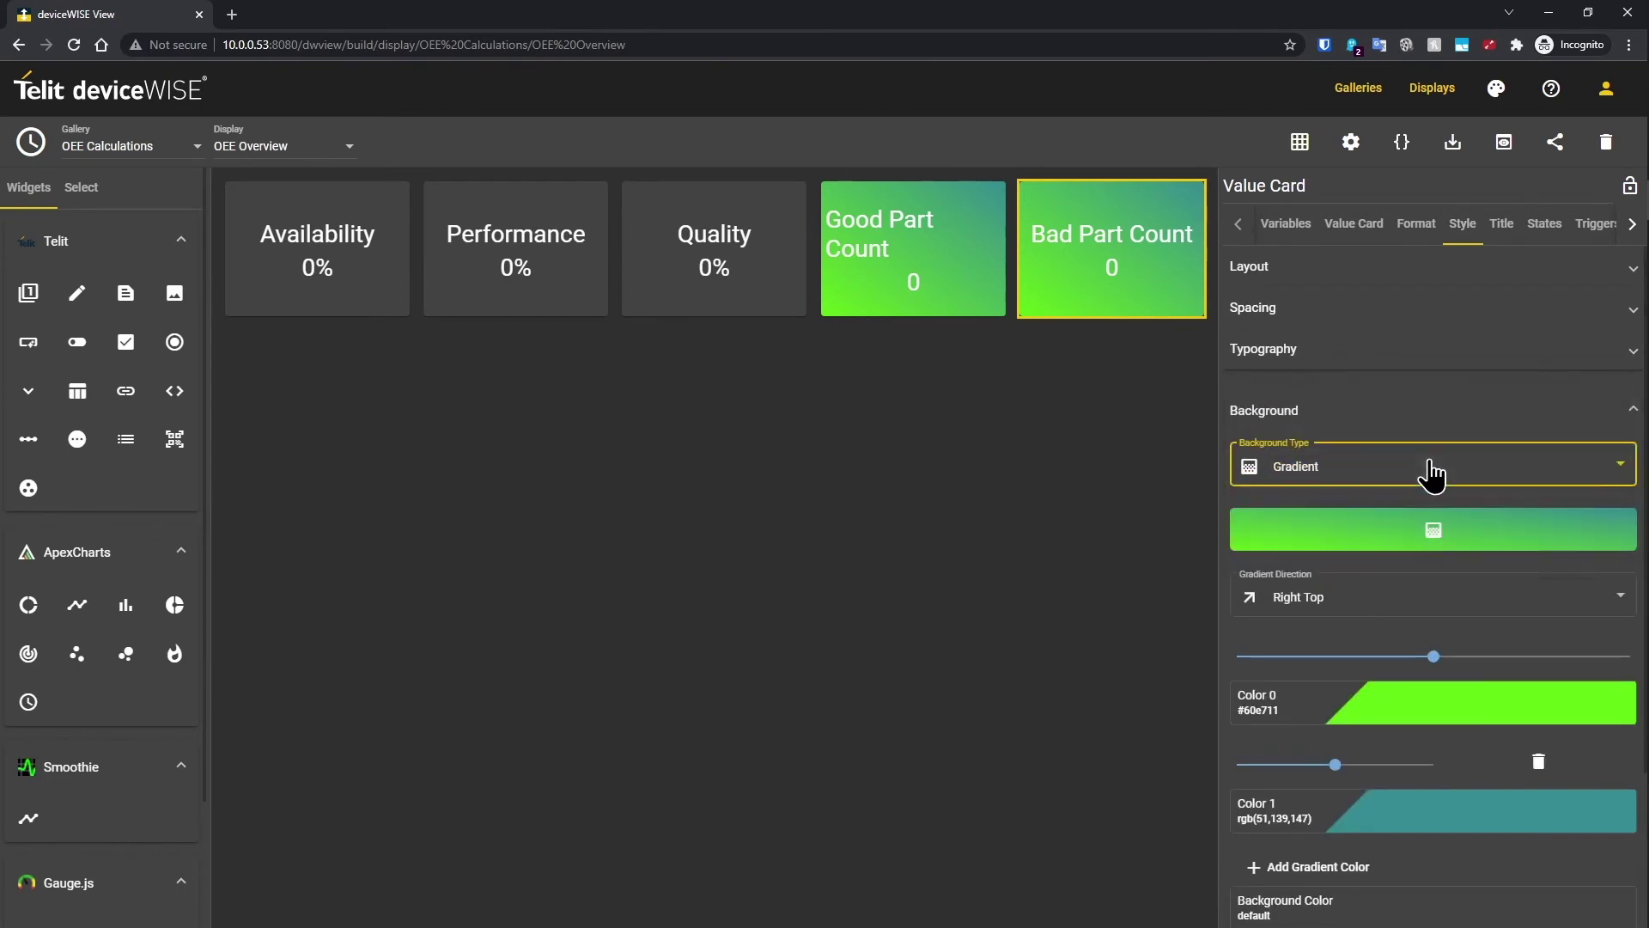
{"action": "left_click", "coordinate": [1447, 537]}
{"action": "left_click", "coordinate": [1355, 350]}
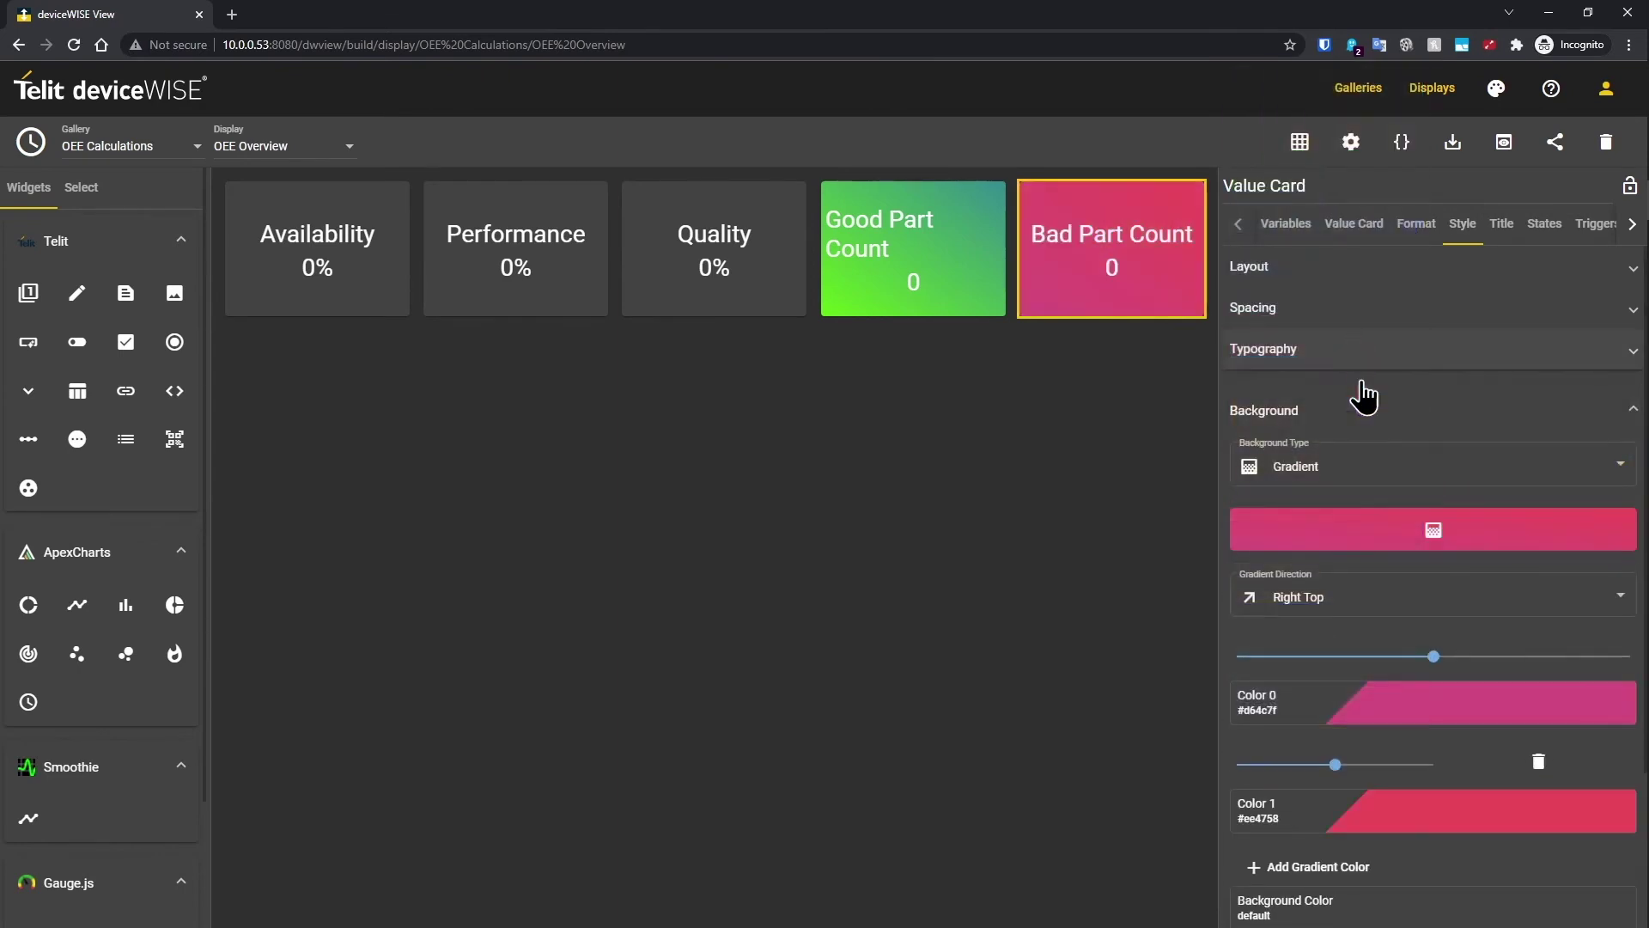
{"action": "left_click", "coordinate": [1451, 707]}
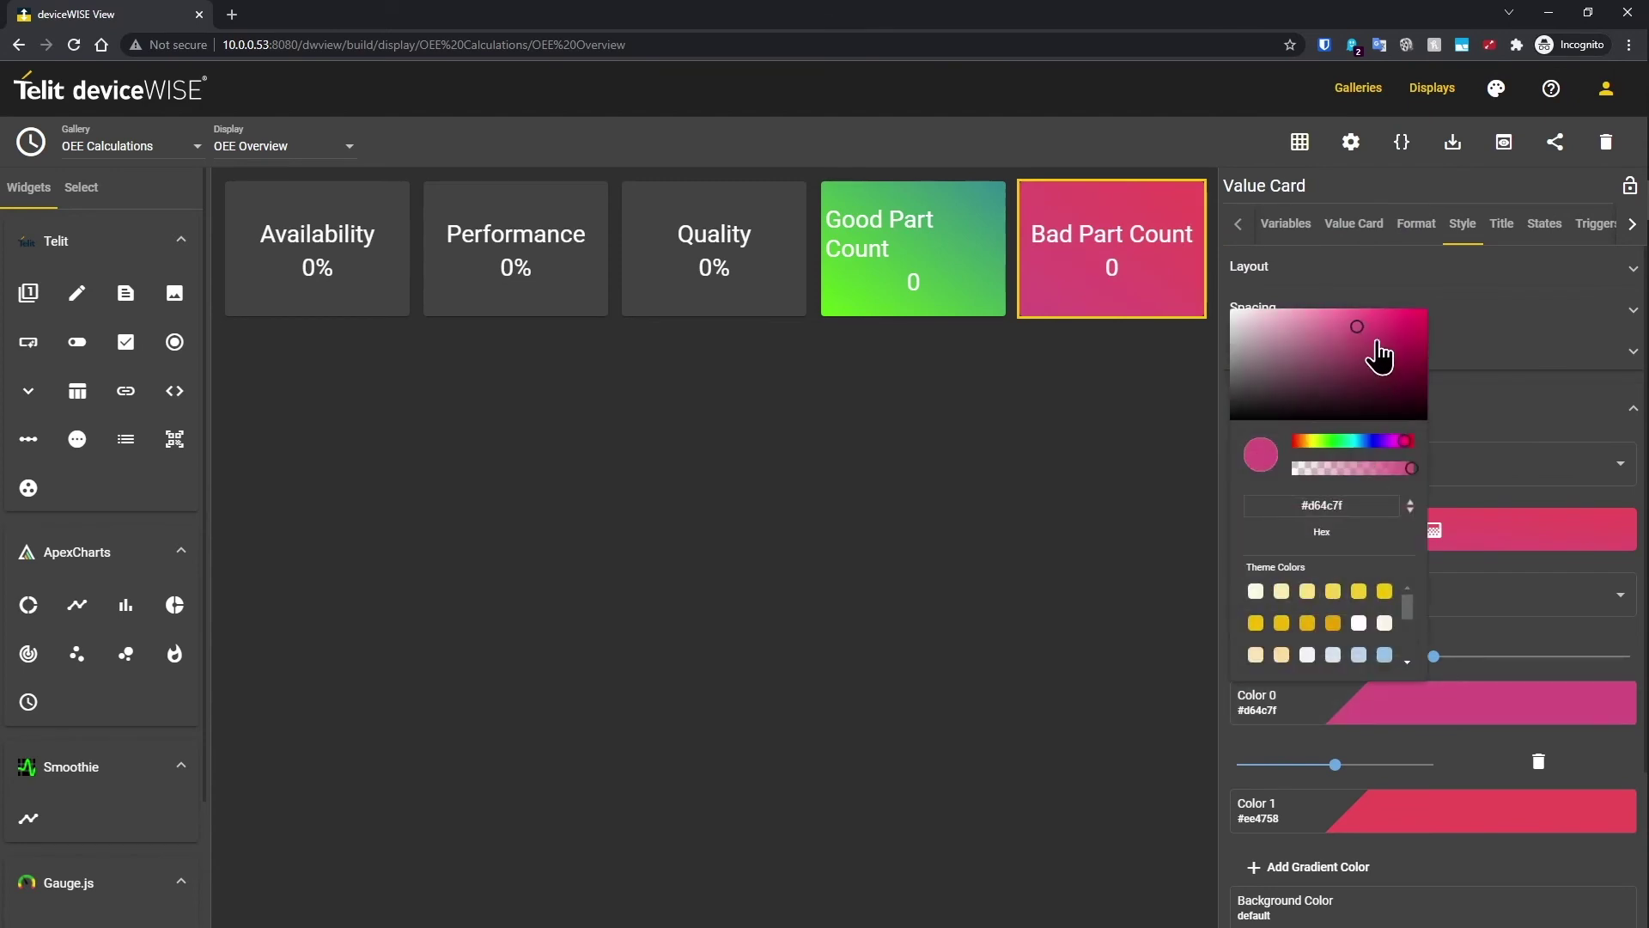
{"action": "left_click_drag", "start_coordinate": [1368, 340], "coordinate": [1422, 319]}
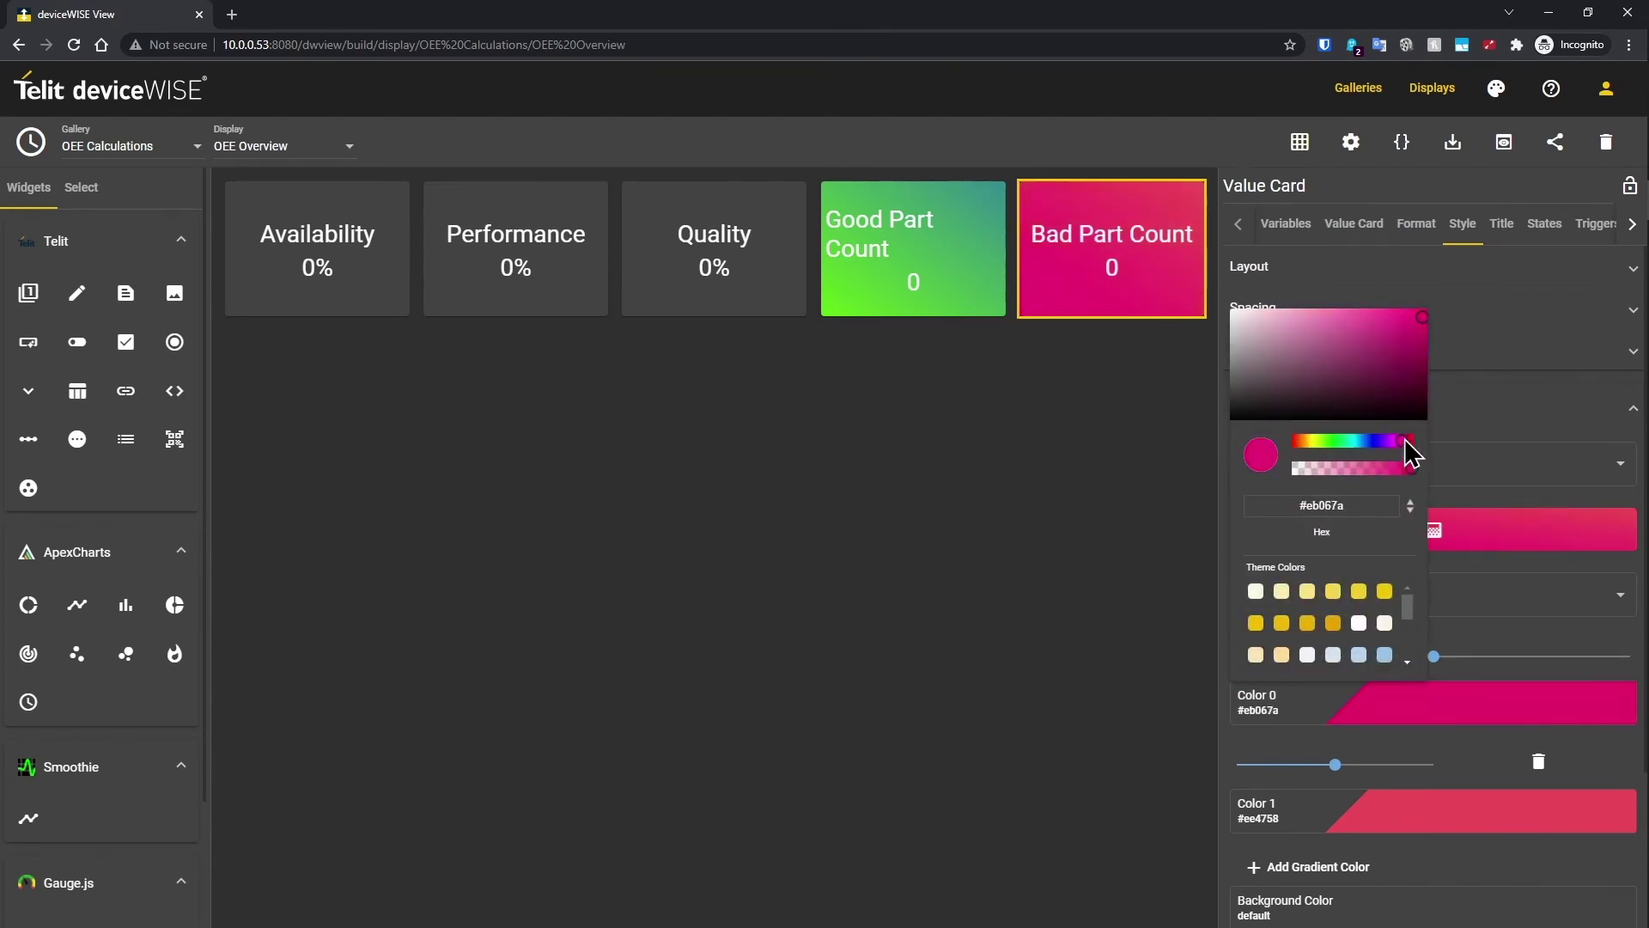
{"action": "left_click", "coordinate": [1093, 454]}
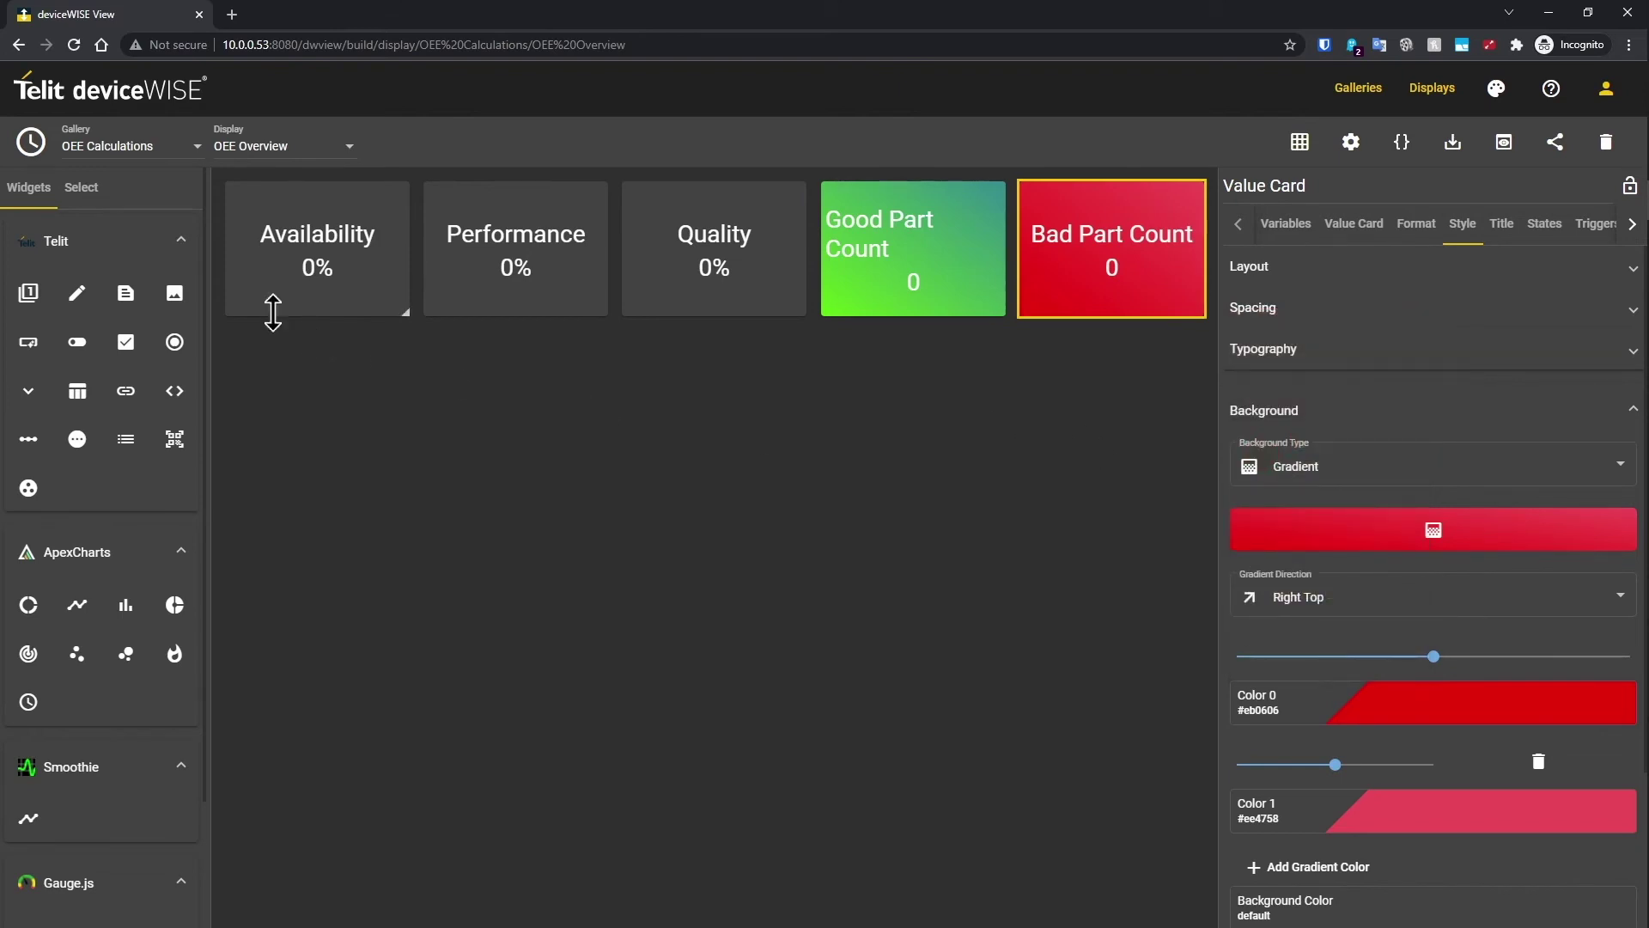
Step: Duplicate the Bad Part Count card and rebind the copy to Total Count
{"action": "right_click", "coordinate": [1063, 264]}
{"action": "left_click", "coordinate": [1138, 438]}
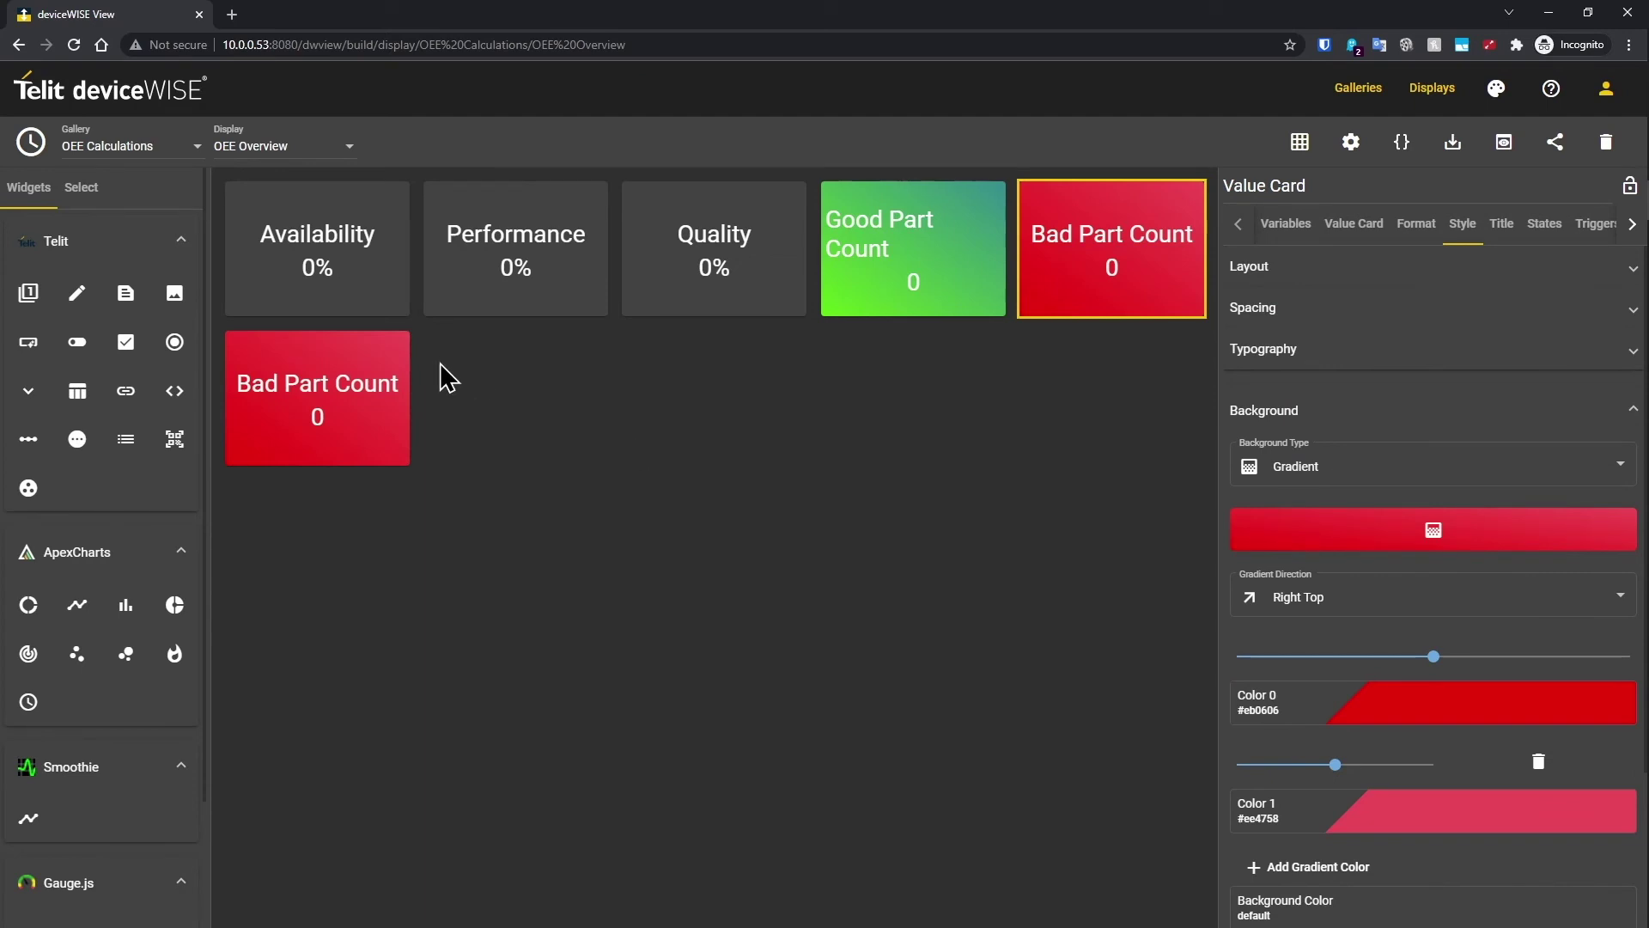
{"action": "left_click", "coordinate": [1287, 226]}
{"action": "left_click", "coordinate": [1412, 320]}
{"action": "left_click", "coordinate": [1612, 410]}
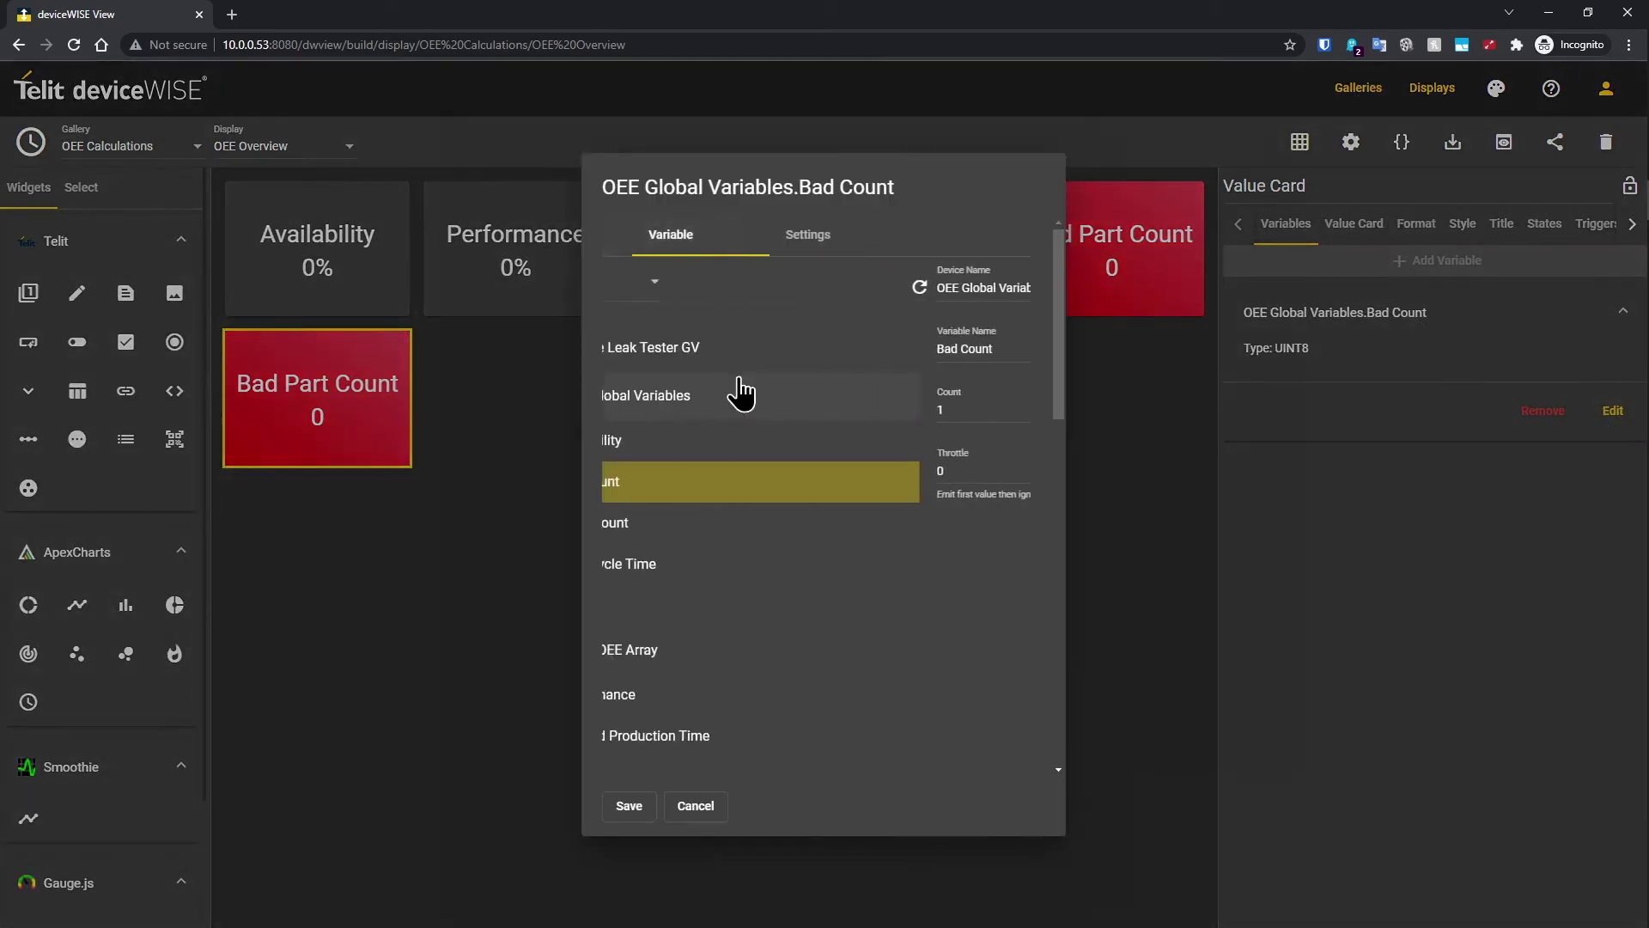
{"action": "scroll", "coordinate": [752, 537], "scroll_direction": "down", "scroll_amount": 5}
{"action": "left_click", "coordinate": [717, 646]}
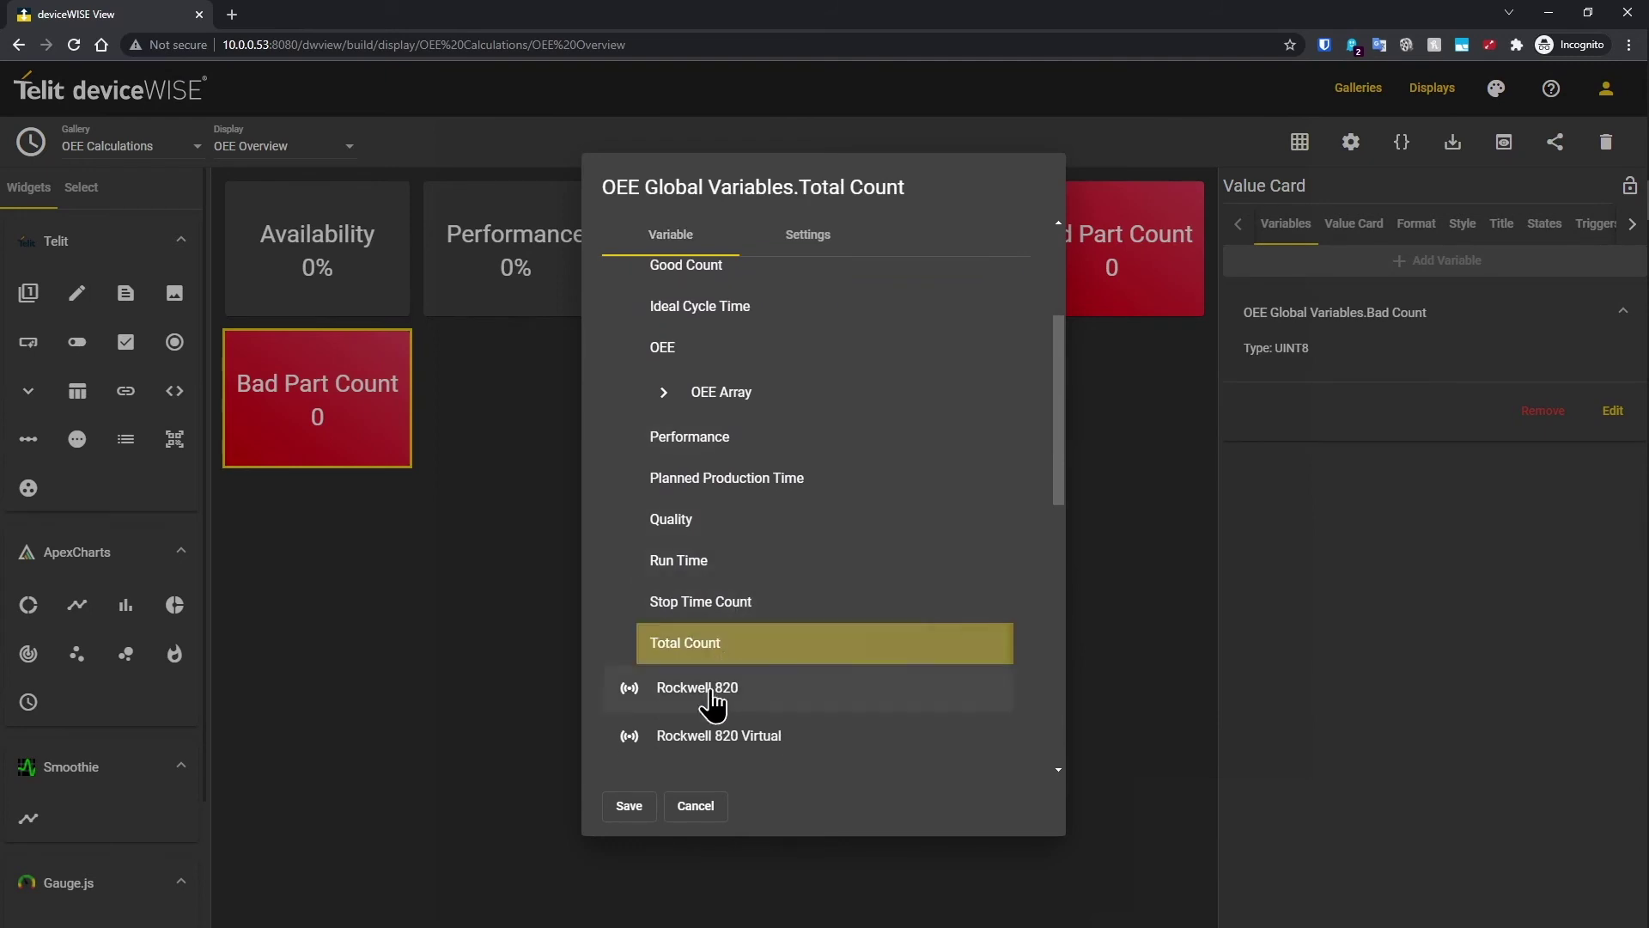
{"action": "left_click", "coordinate": [629, 806]}
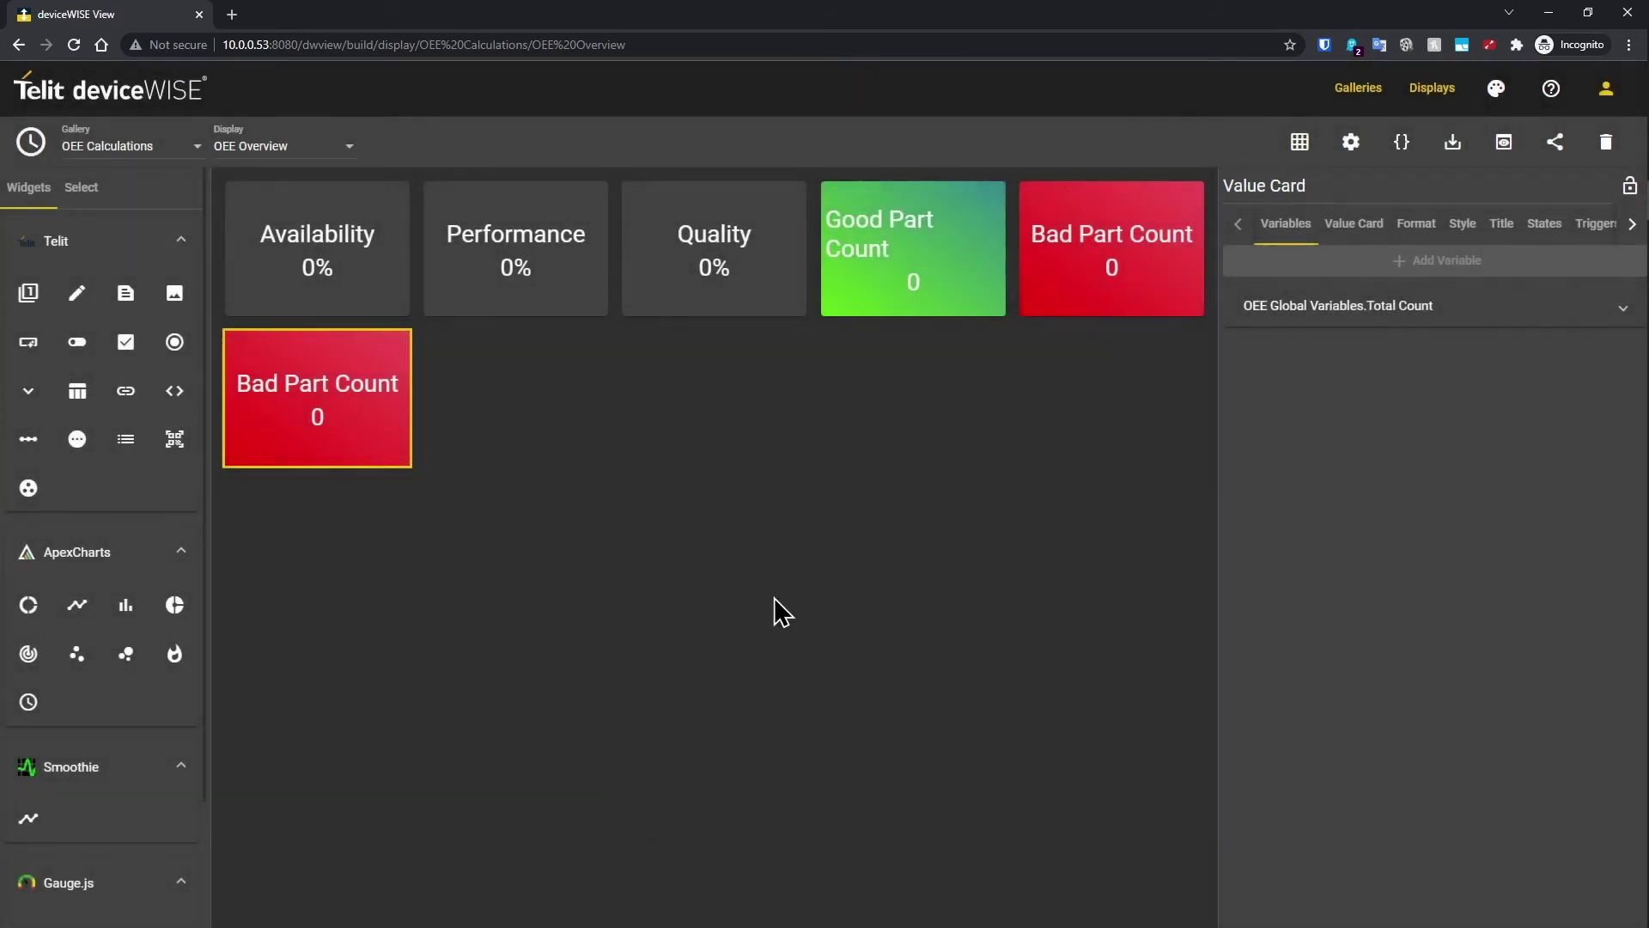
Step: Retitle it Total Part Count, apply the Blue gradient, and move it to the top row
{"action": "left_click", "coordinate": [1502, 224]}
{"action": "left_click", "coordinate": [1239, 275]}
{"action": "type", "text": "Total Part Count"}
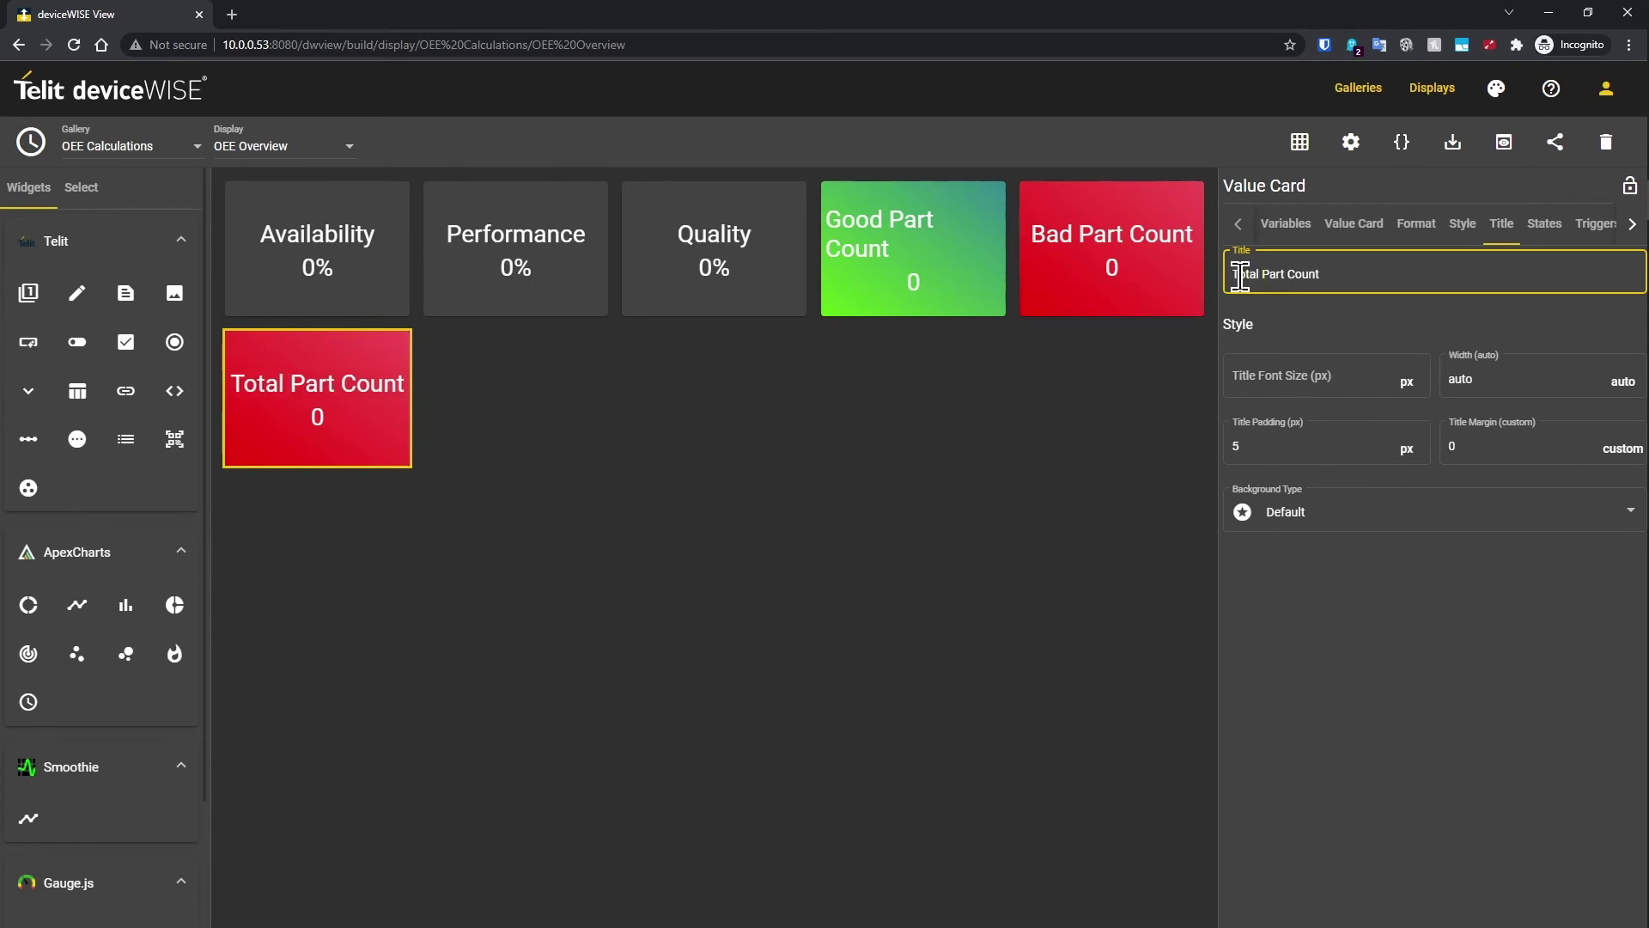
{"action": "left_click", "coordinate": [1462, 223]}
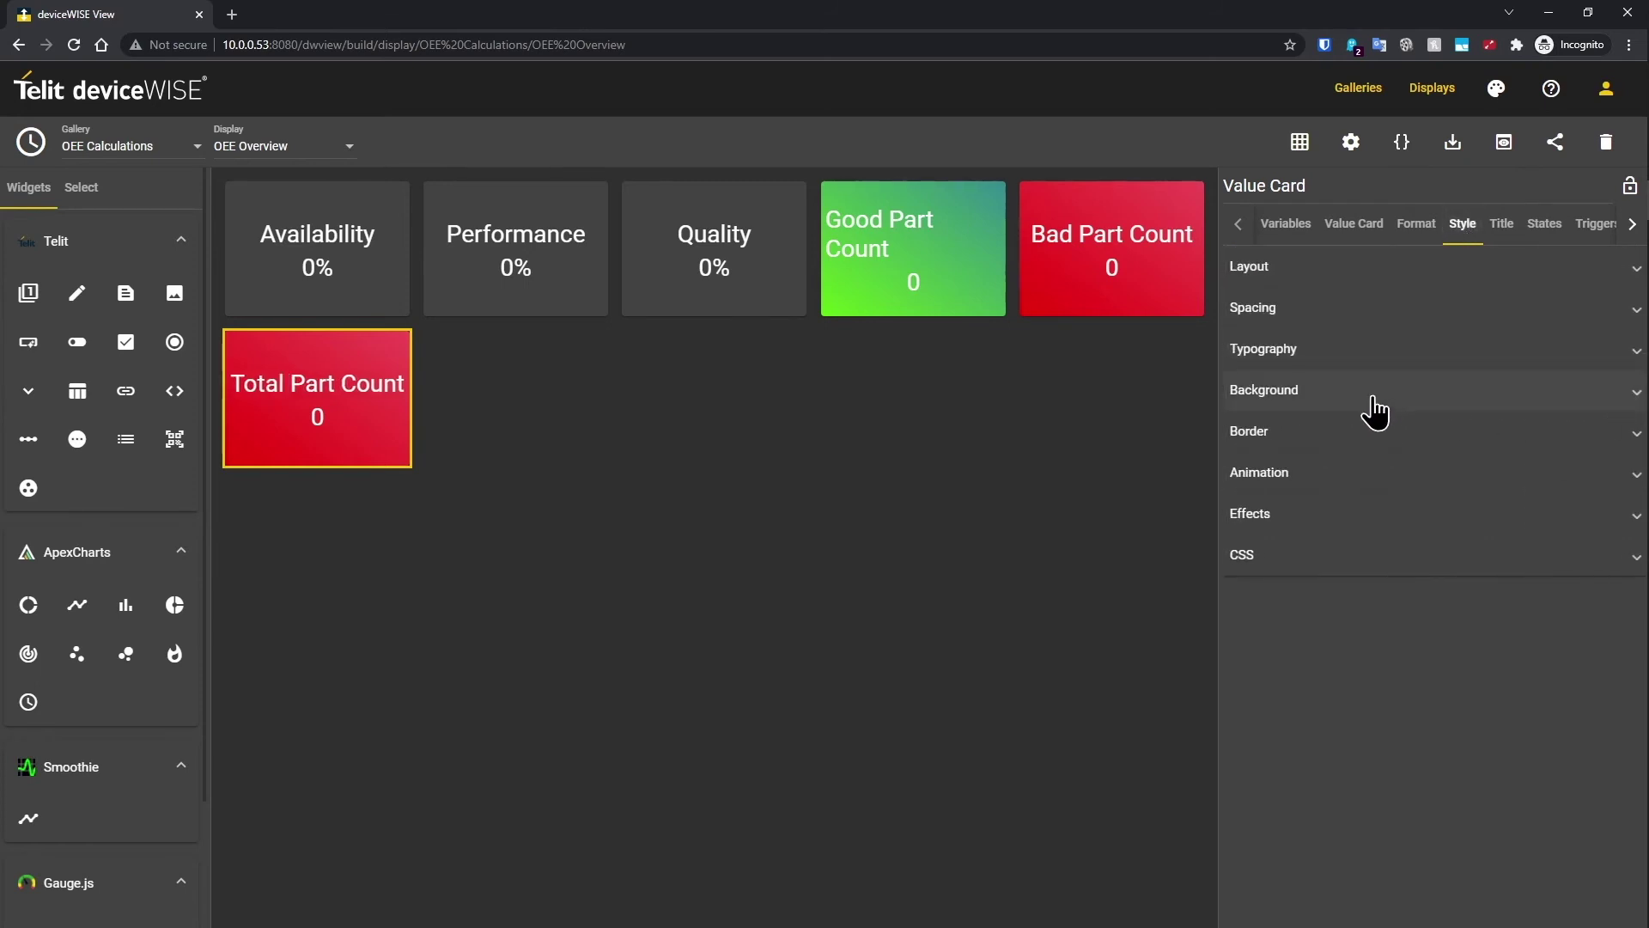
{"action": "left_click", "coordinate": [1374, 410]}
{"action": "left_click", "coordinate": [1390, 539]}
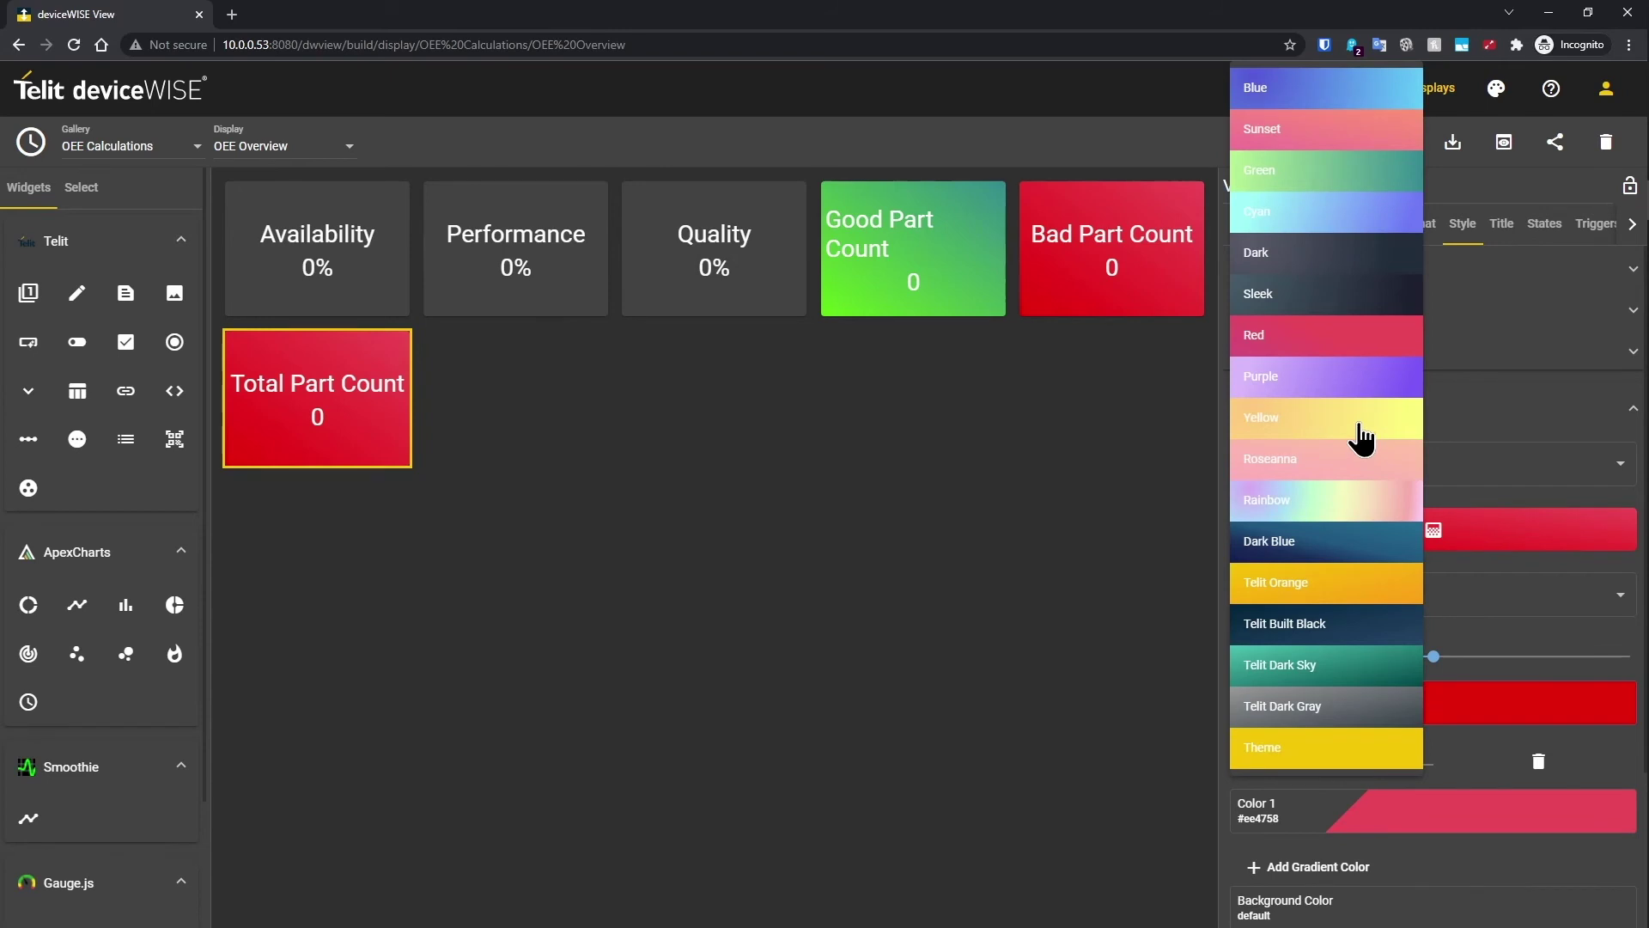
{"action": "left_click", "coordinate": [1310, 90]}
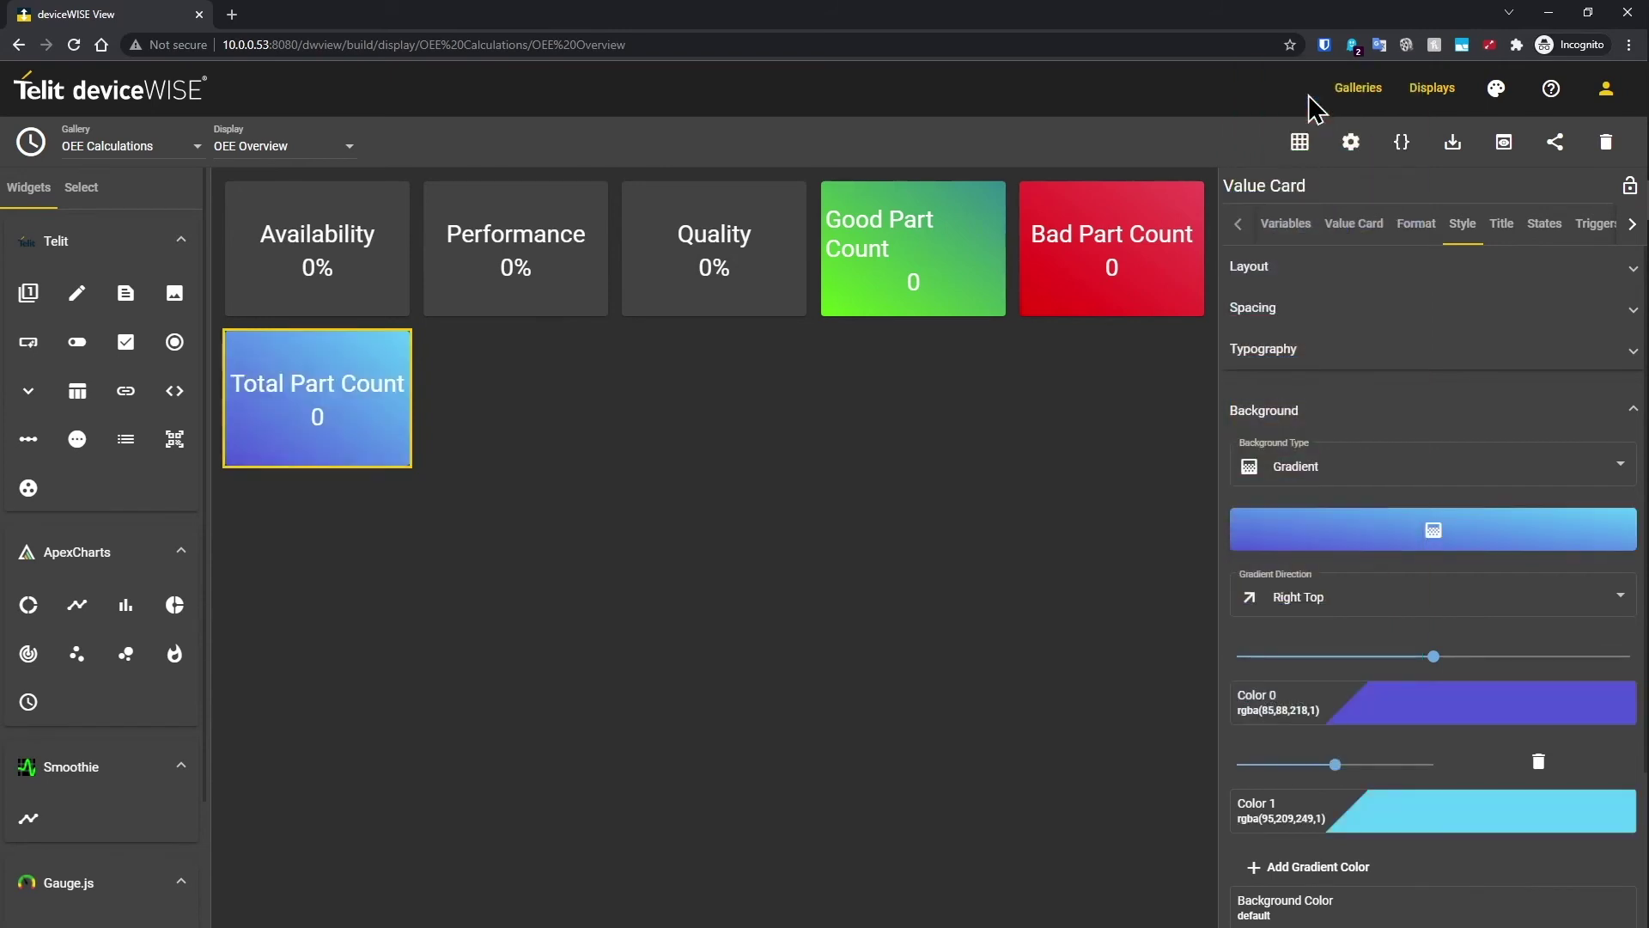
{"action": "left_click_drag", "start_coordinate": [327, 418], "coordinate": [1068, 272]}
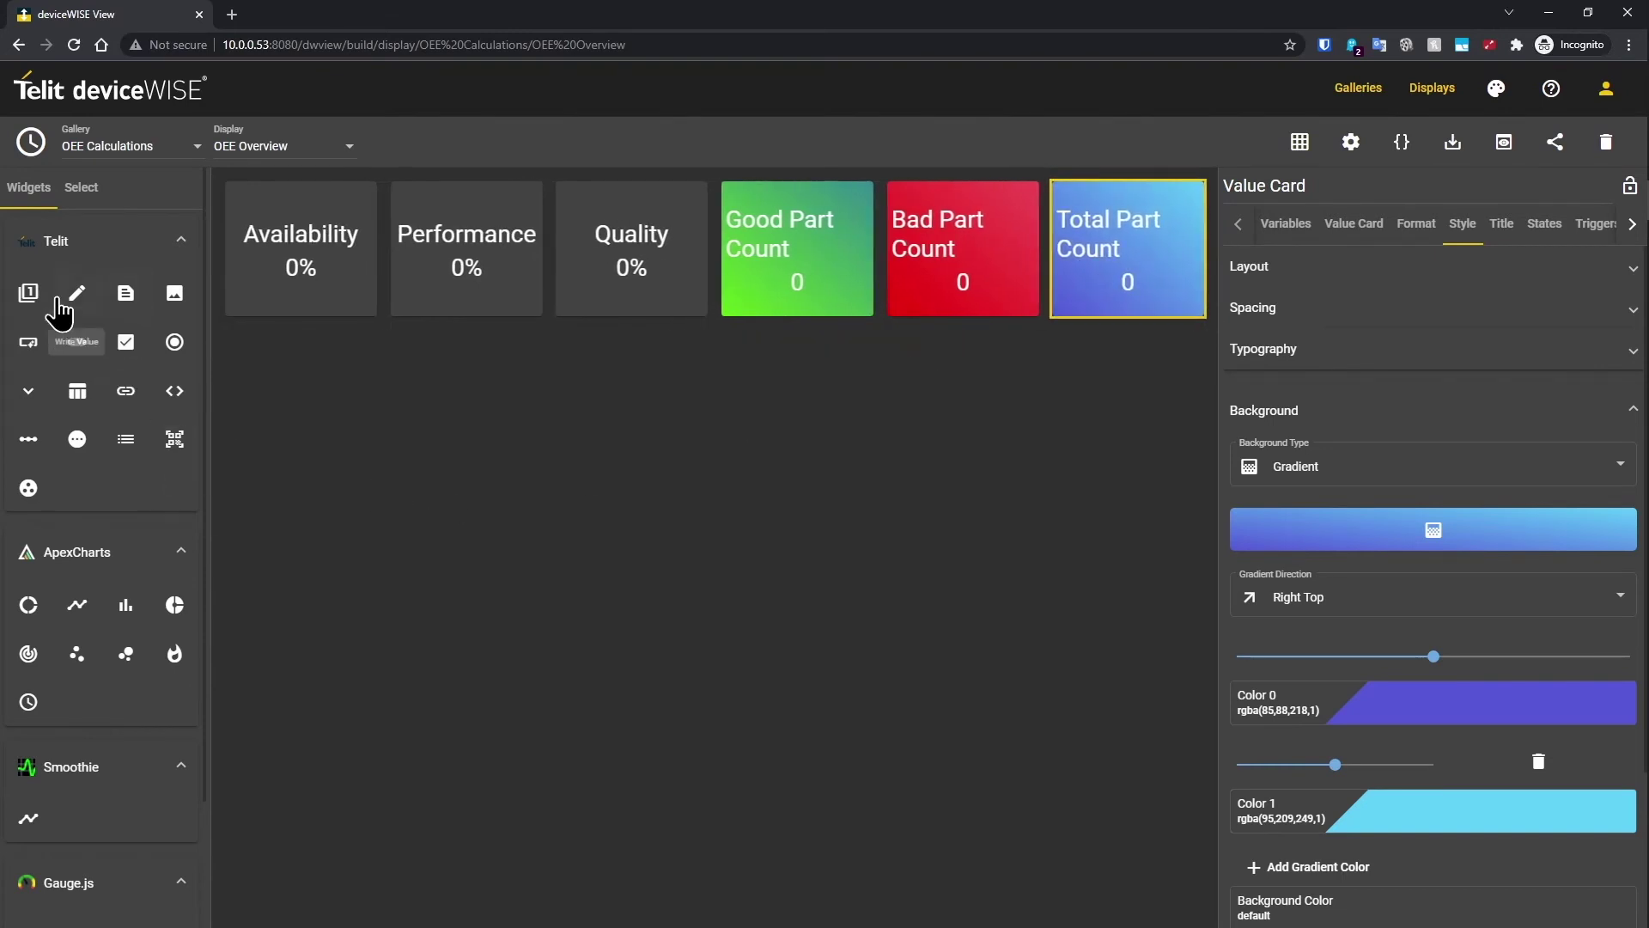
Step: Add a value card bound to the Planned Production Time variable
{"action": "left_click", "coordinate": [30, 295]}
{"action": "left_click", "coordinate": [1291, 228]}
{"action": "left_click", "coordinate": [1436, 261]}
{"action": "left_click", "coordinate": [722, 397]}
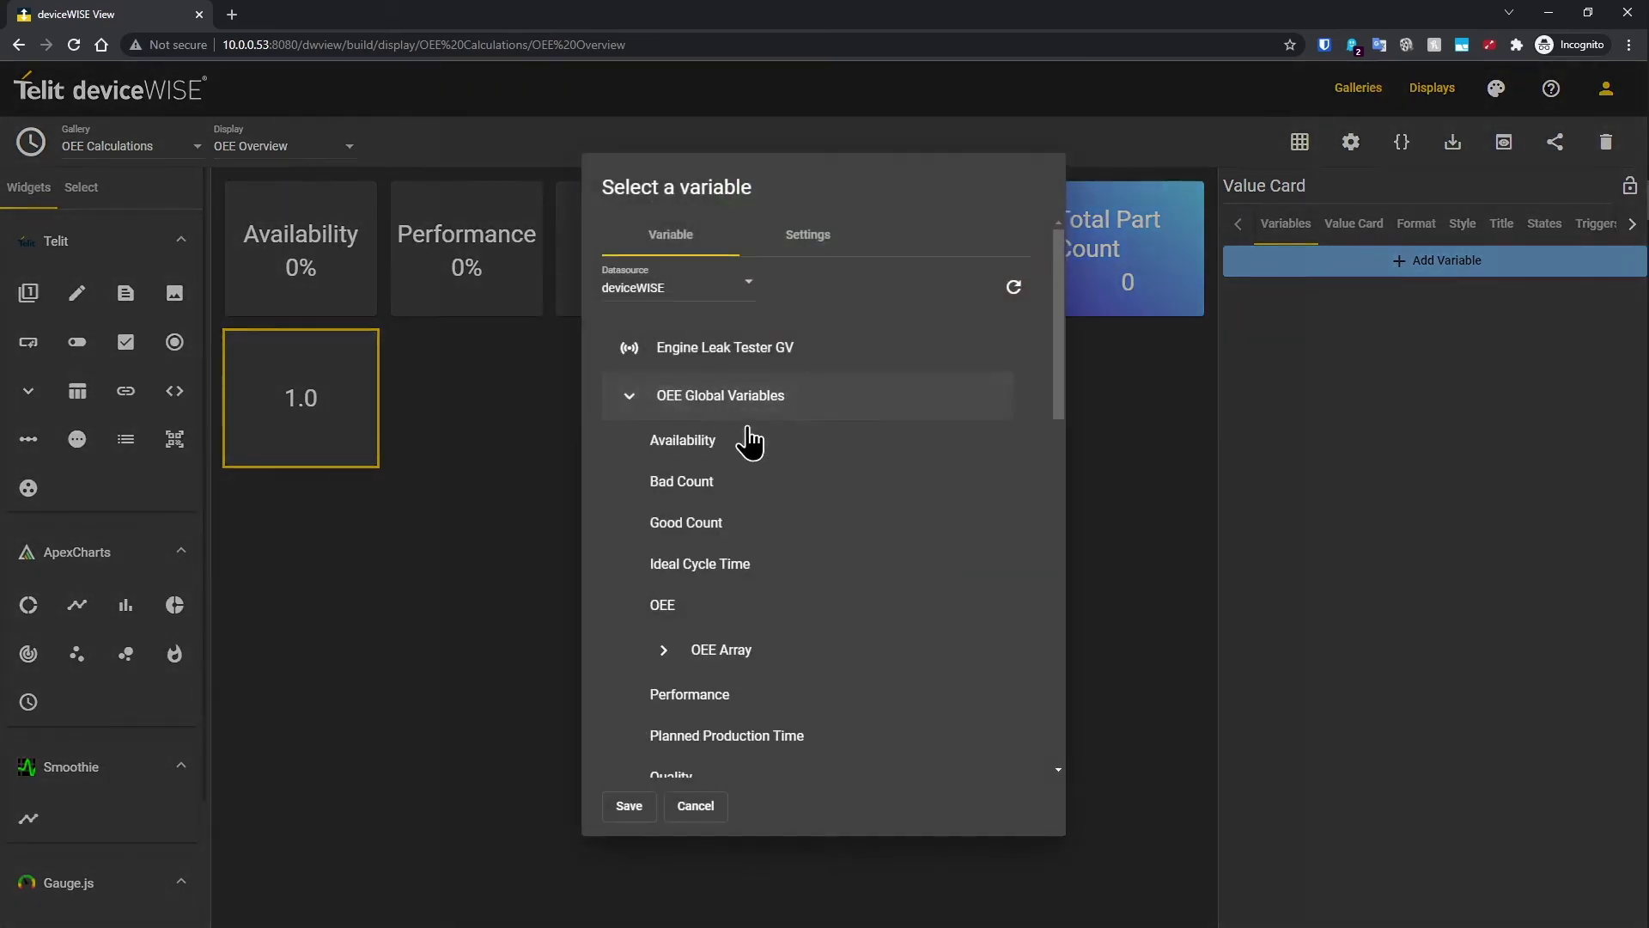
{"action": "scroll", "coordinate": [756, 451], "scroll_direction": "down", "scroll_amount": 4}
{"action": "left_click", "coordinate": [739, 397]}
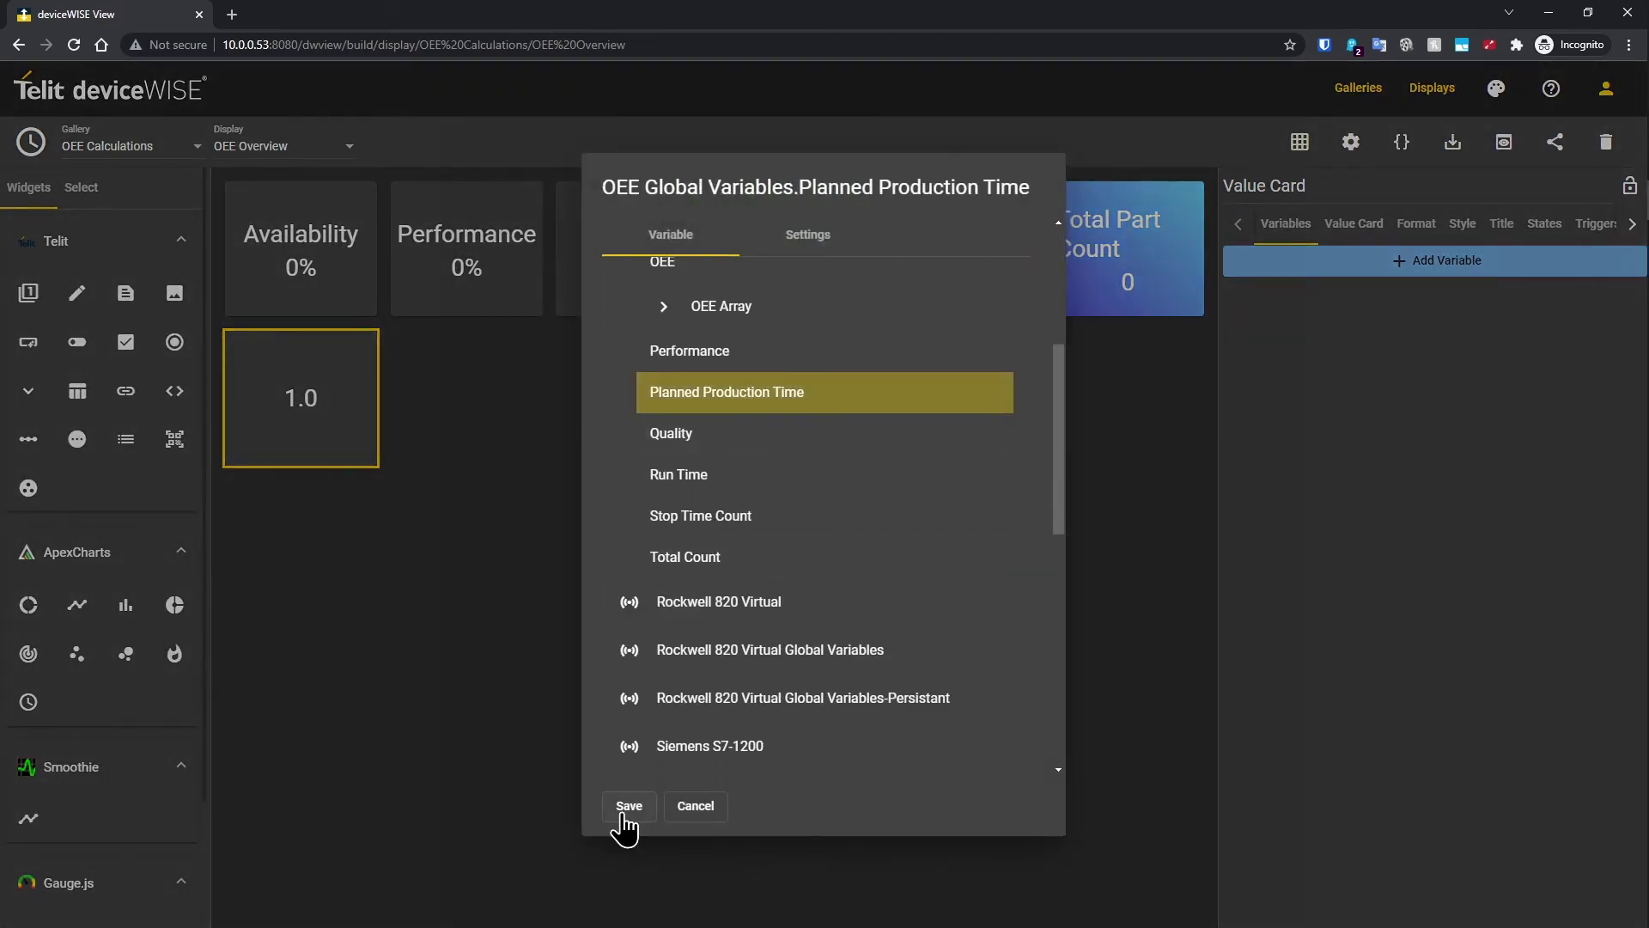
{"action": "left_click", "coordinate": [626, 808]}
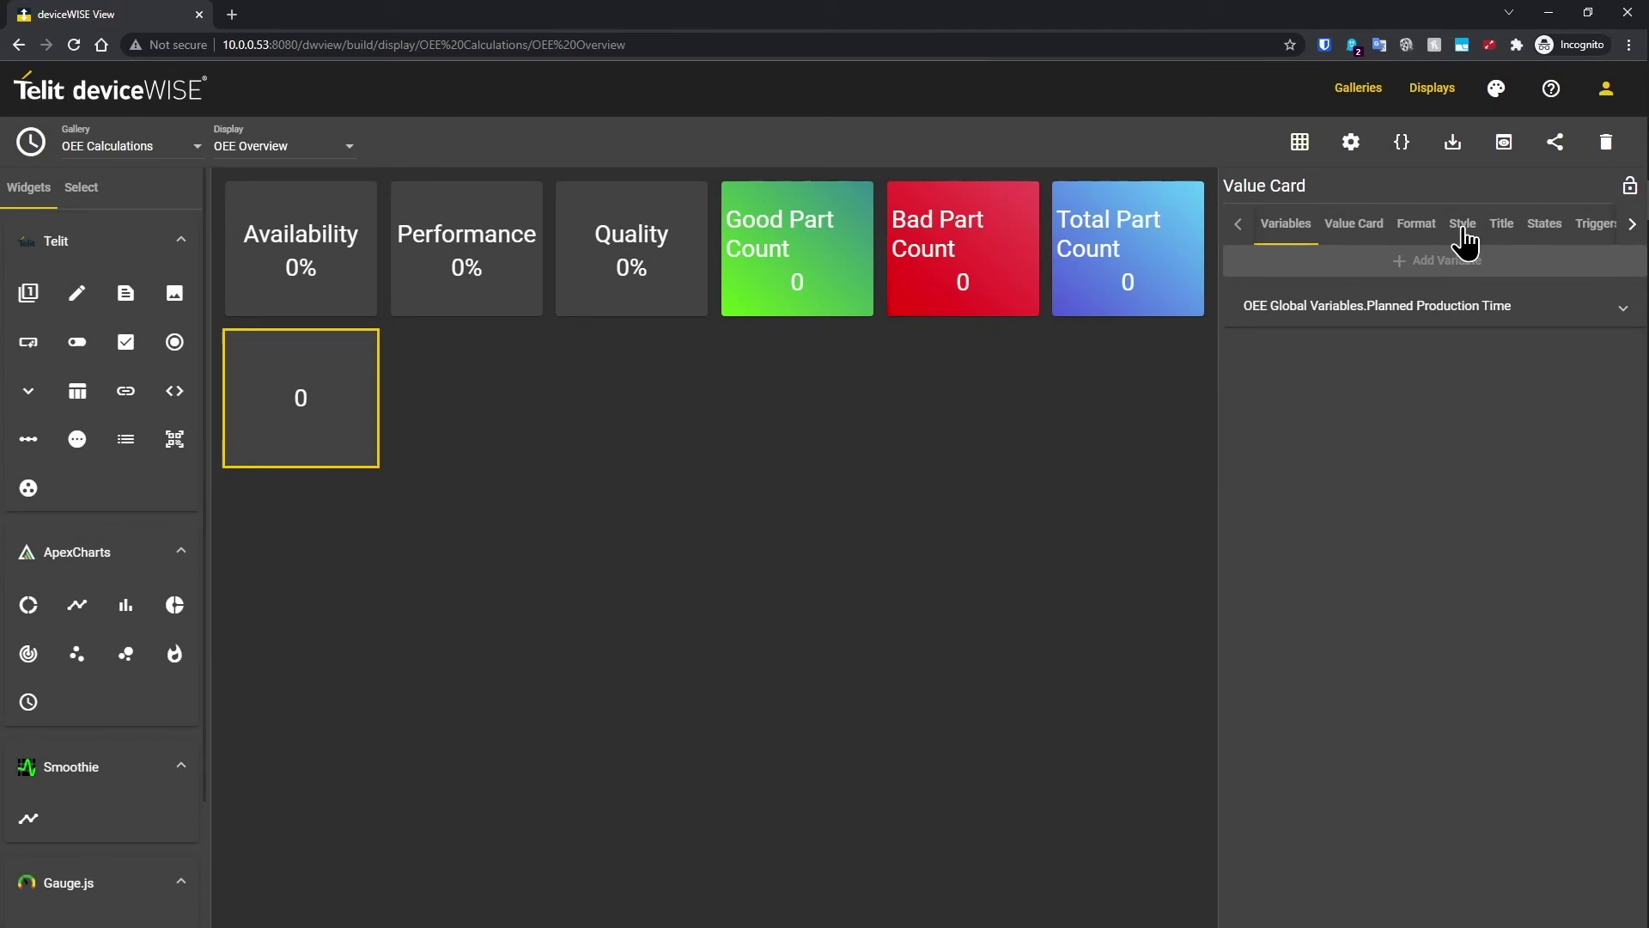
Step: Title the card 'Planned Production Time'
{"action": "left_click", "coordinate": [1499, 232]}
{"action": "left_click", "coordinate": [1366, 273]}
{"action": "type", "text": "Planned "}
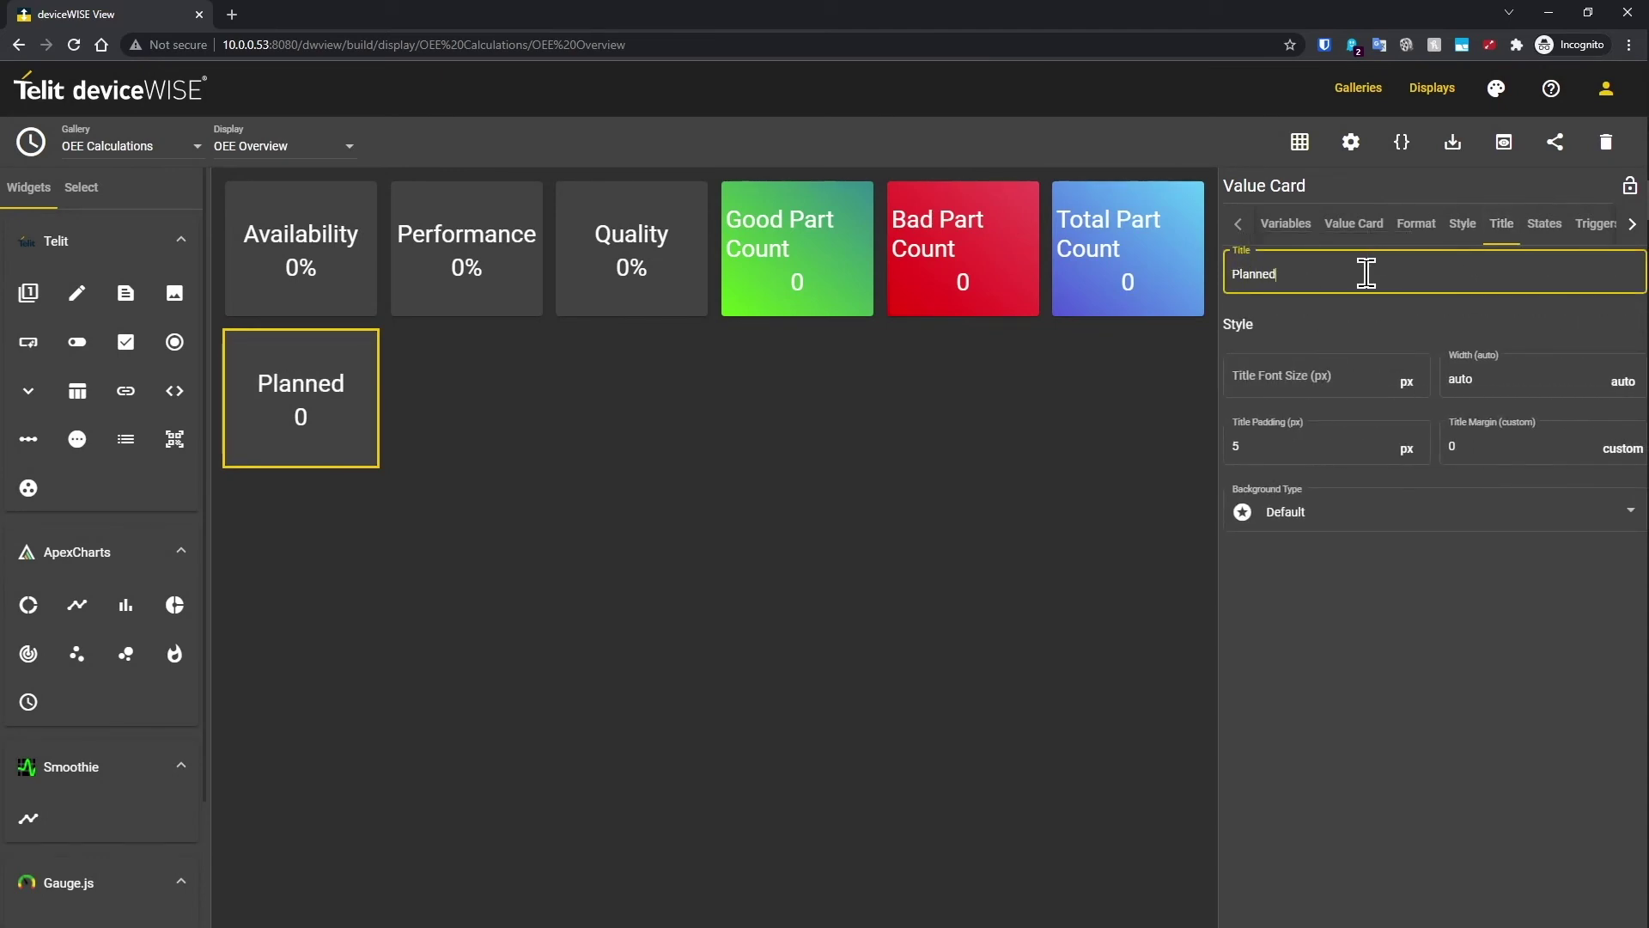
{"action": "type", "text": "Produ"}
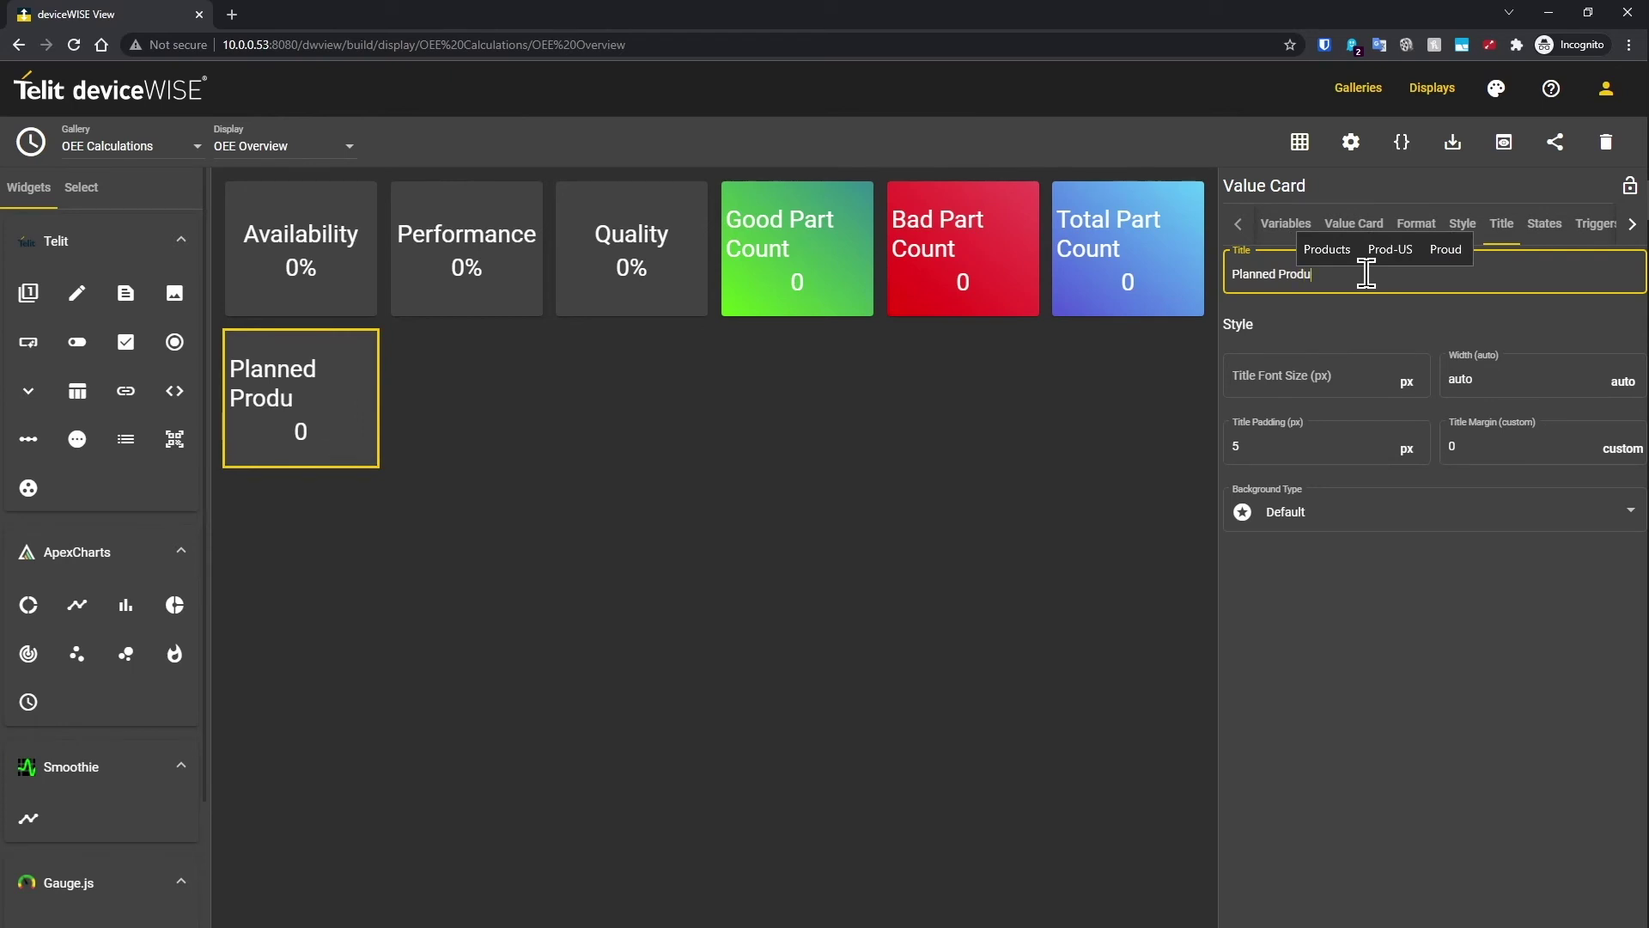
{"action": "type", "text": "ction TIme"}
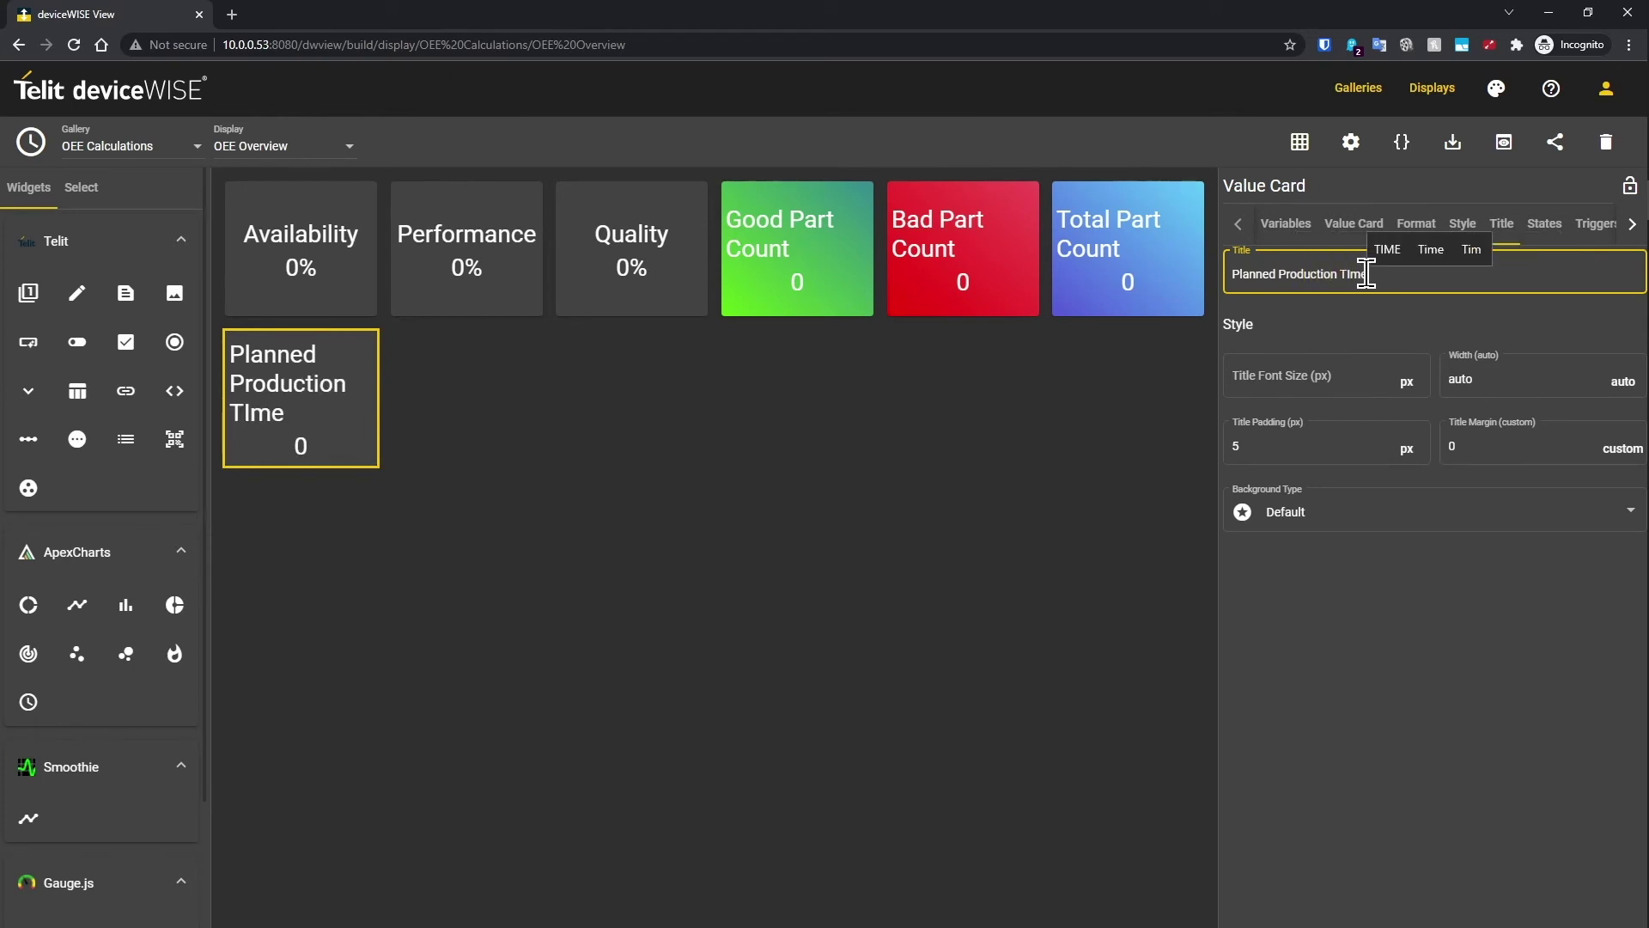
{"action": "key", "text": "BackSpace"}
{"action": "key", "text": "BackSpace"}
{"action": "key", "text": "BackSpace"}
{"action": "type", "text": "ime"}
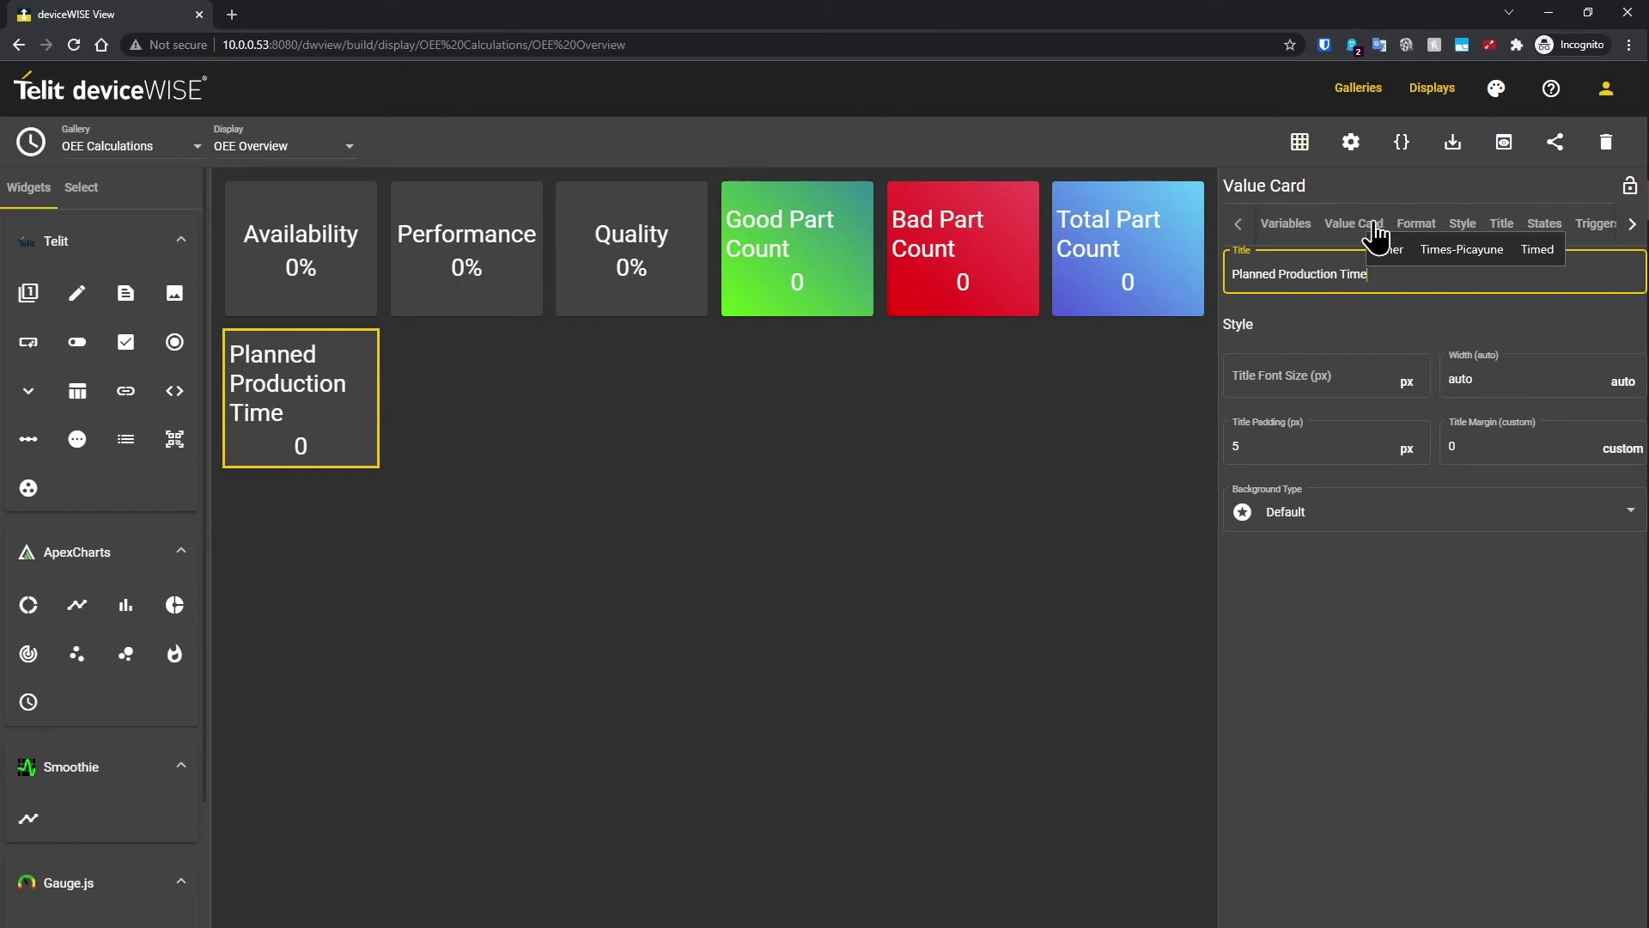
Step: Add a 'Secs' suffix formatter and place a Write Value input beside the card
{"action": "left_click", "coordinate": [1416, 225]}
{"action": "left_click", "coordinate": [1354, 262]}
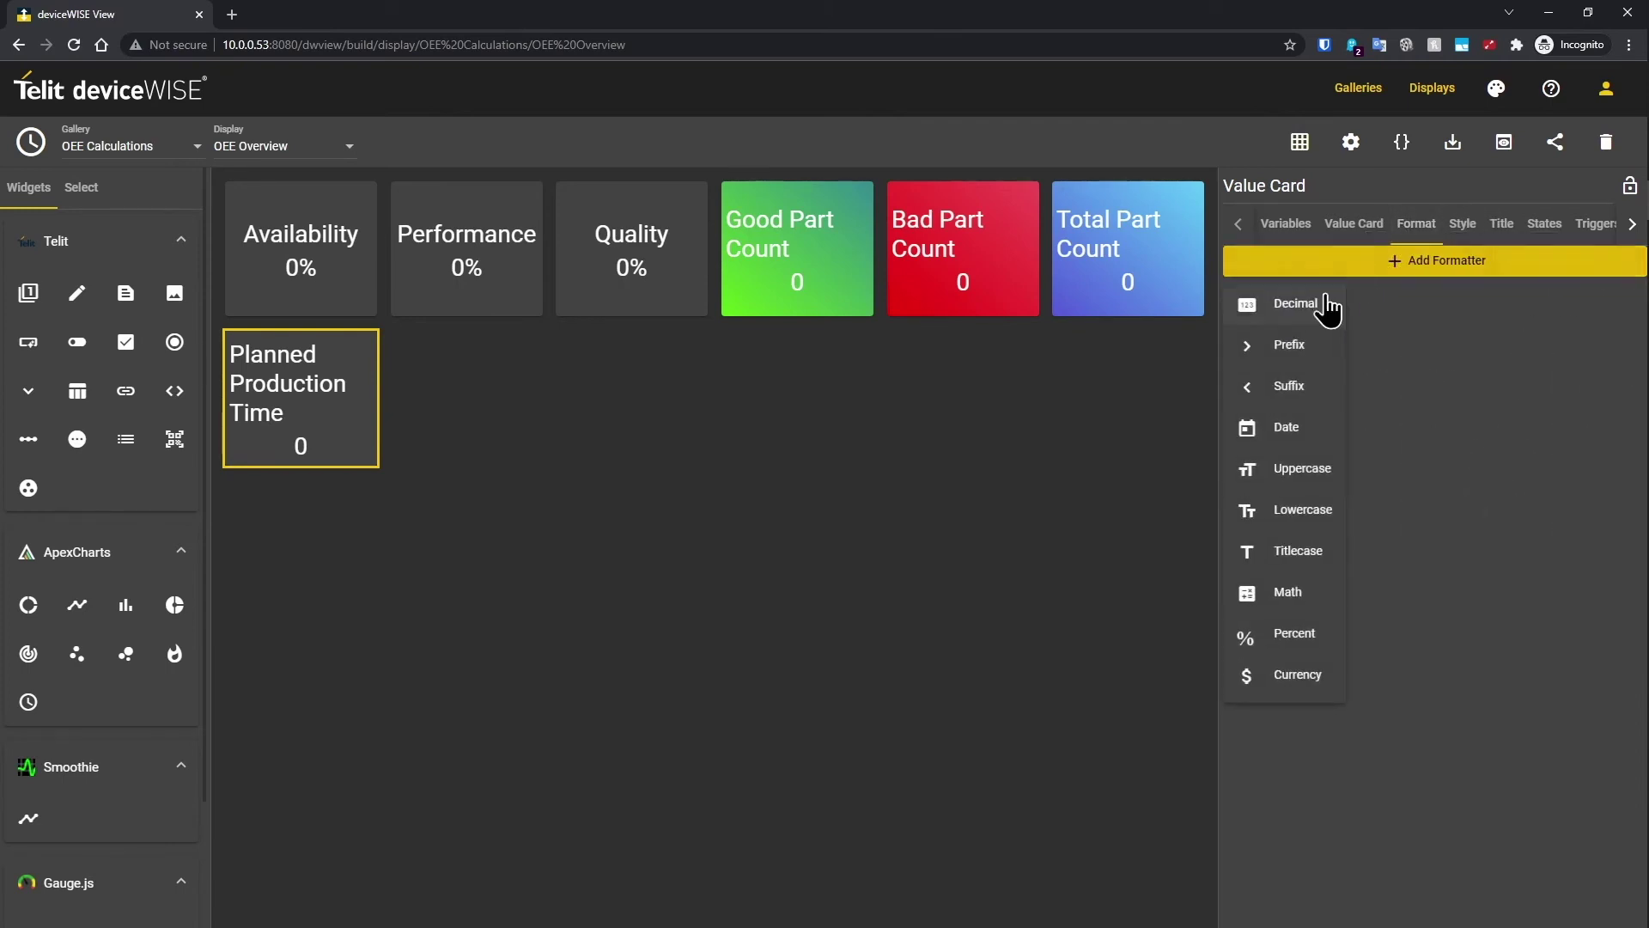
{"action": "left_click", "coordinate": [1274, 391]}
{"action": "left_click", "coordinate": [1355, 377]}
{"action": "type", "text": "Secs"}
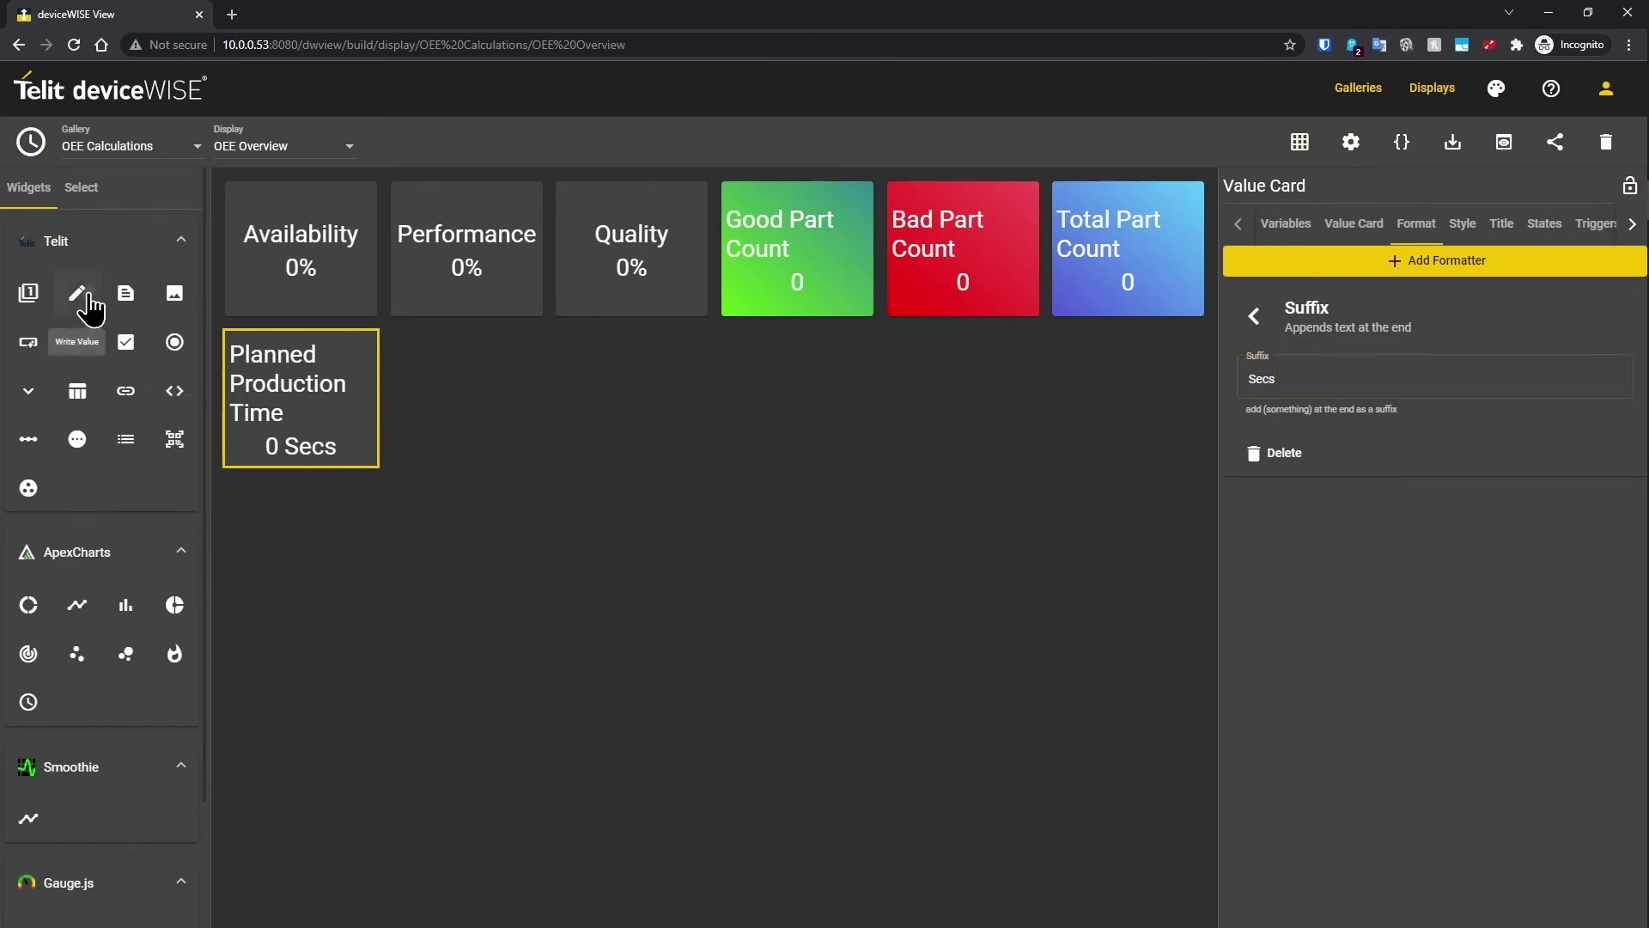
{"action": "left_click_drag", "start_coordinate": [174, 342], "coordinate": [571, 398]}
{"action": "left_click", "coordinate": [1297, 232]}
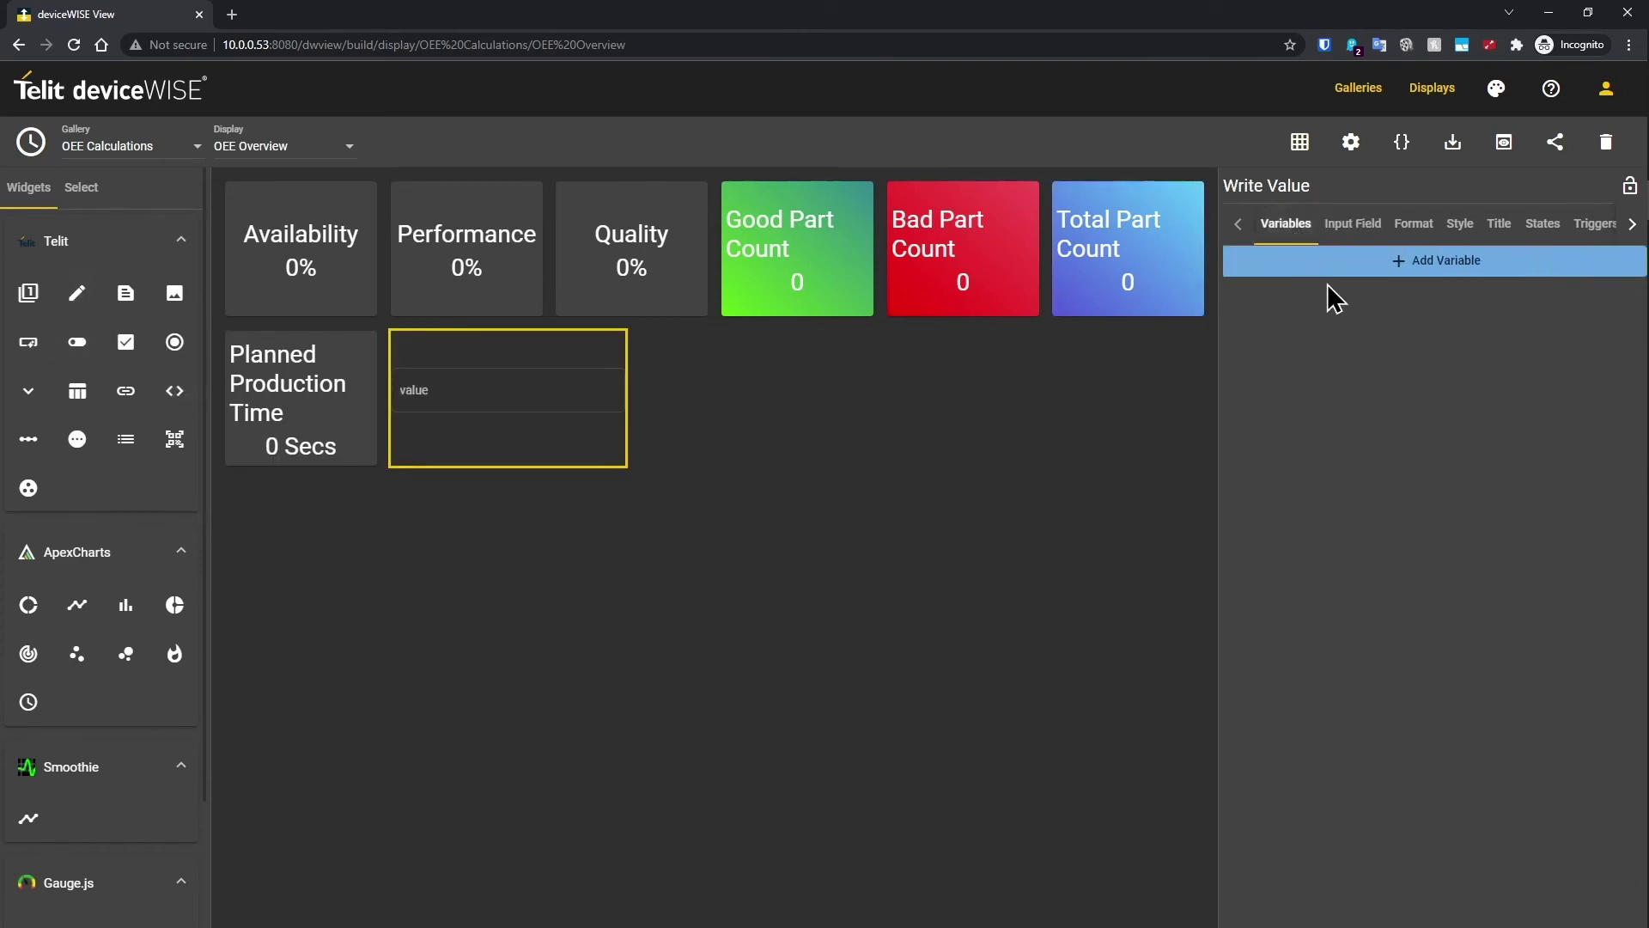
Step: Bind the write input to the Planned Production Time variable
{"action": "left_click", "coordinate": [1314, 262]}
{"action": "left_click", "coordinate": [829, 425]}
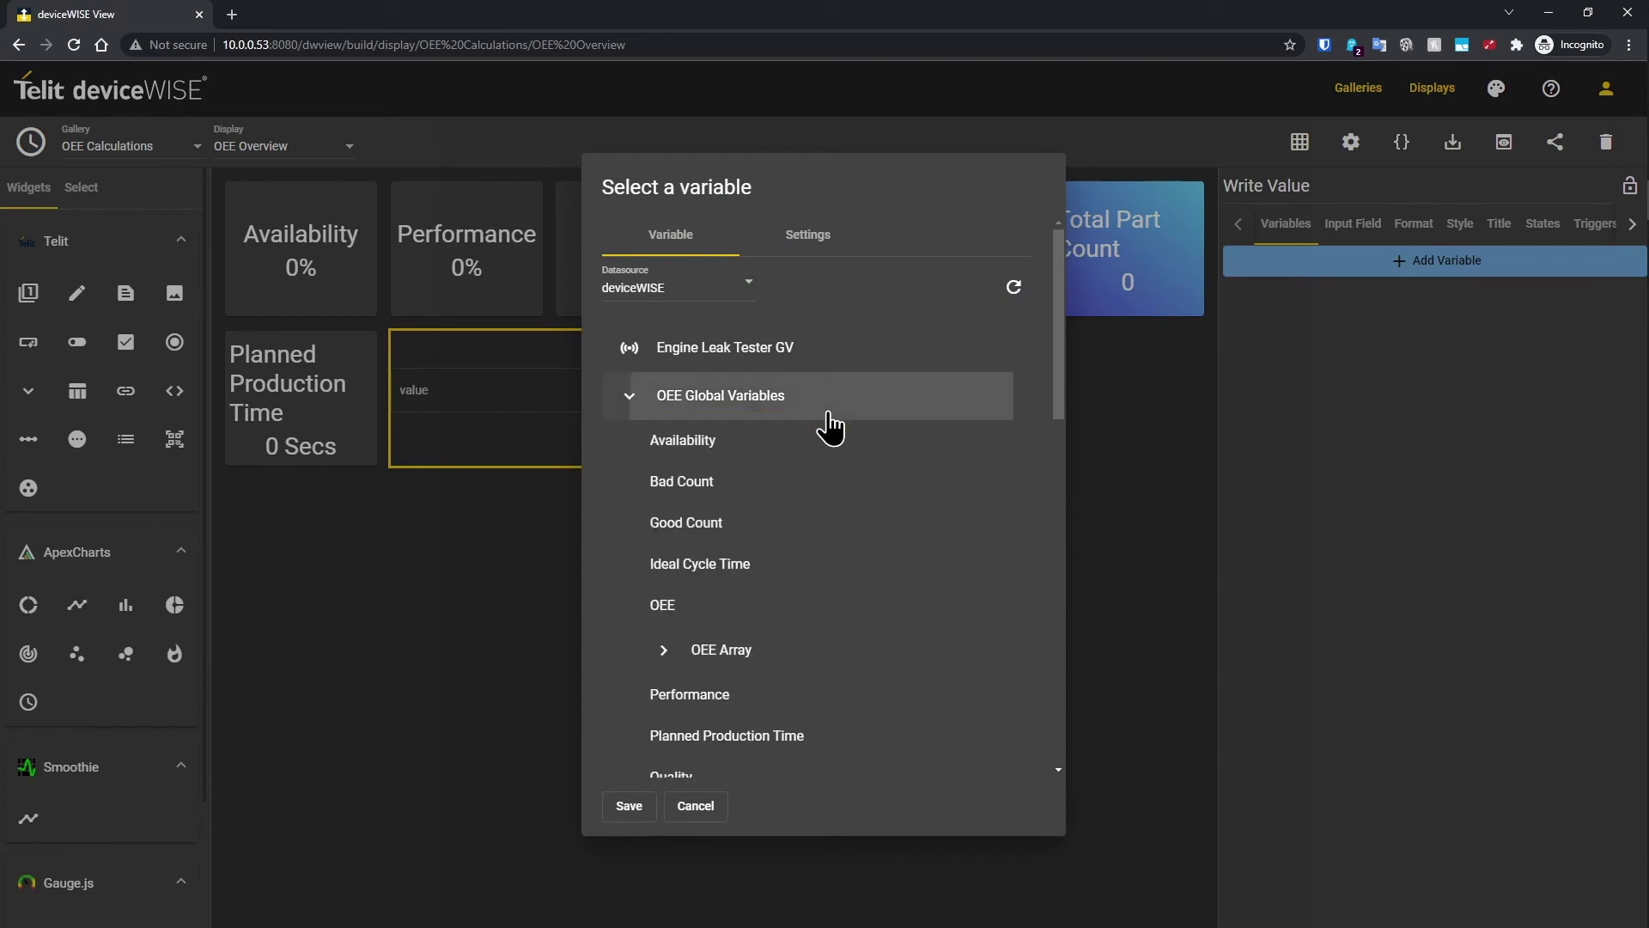
{"action": "scroll", "coordinate": [780, 490], "scroll_direction": "down", "scroll_amount": 3}
{"action": "left_click", "coordinate": [781, 485]}
{"action": "left_click", "coordinate": [640, 805]}
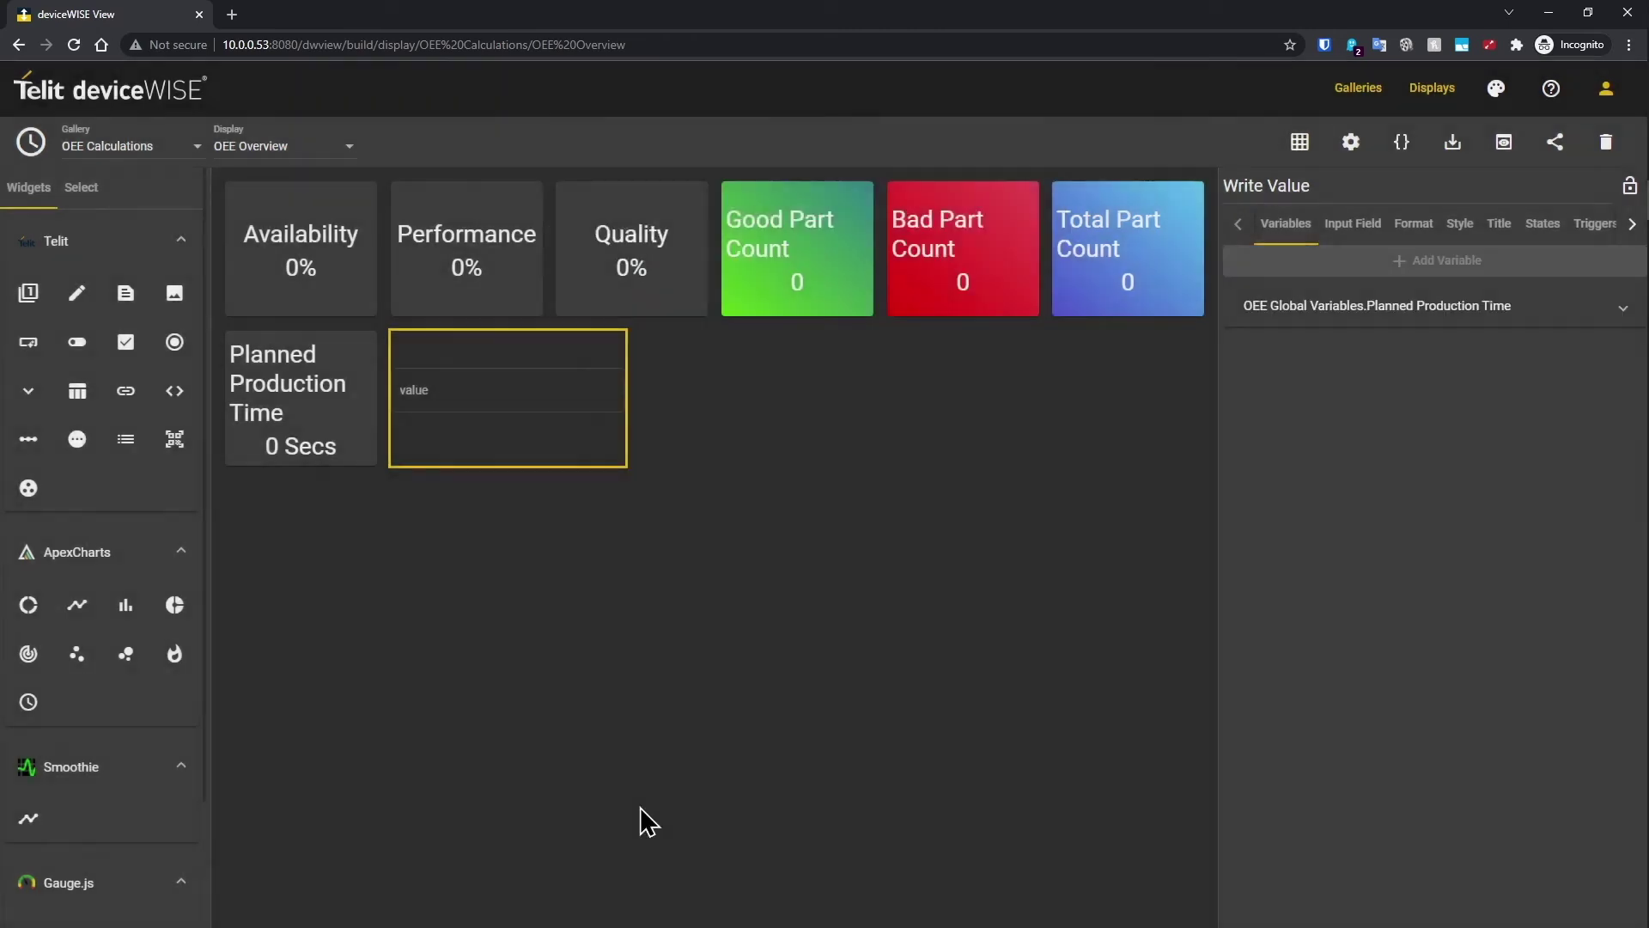
Step: Duplicate the Planned Production Time card below it and rebind the copy to Ideal Cycle Time
{"action": "right_click", "coordinate": [314, 418]}
{"action": "mouse_move", "coordinate": [365, 564]}
{"action": "left_click", "coordinate": [364, 593]}
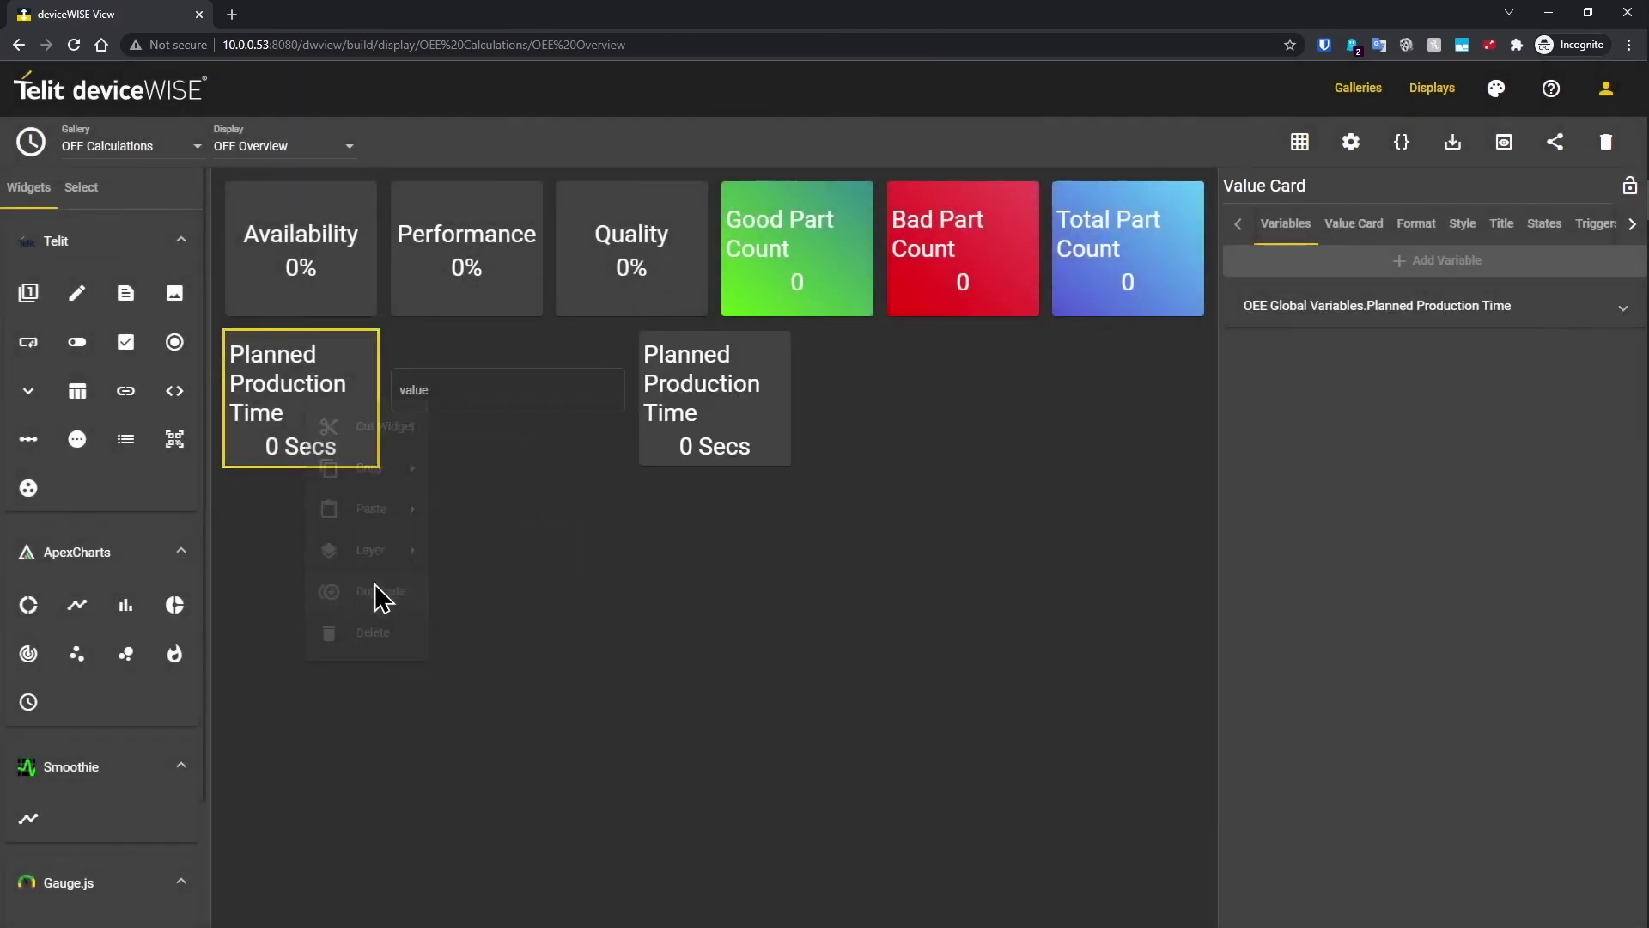
{"action": "left_click_drag", "start_coordinate": [681, 405], "coordinate": [289, 543]}
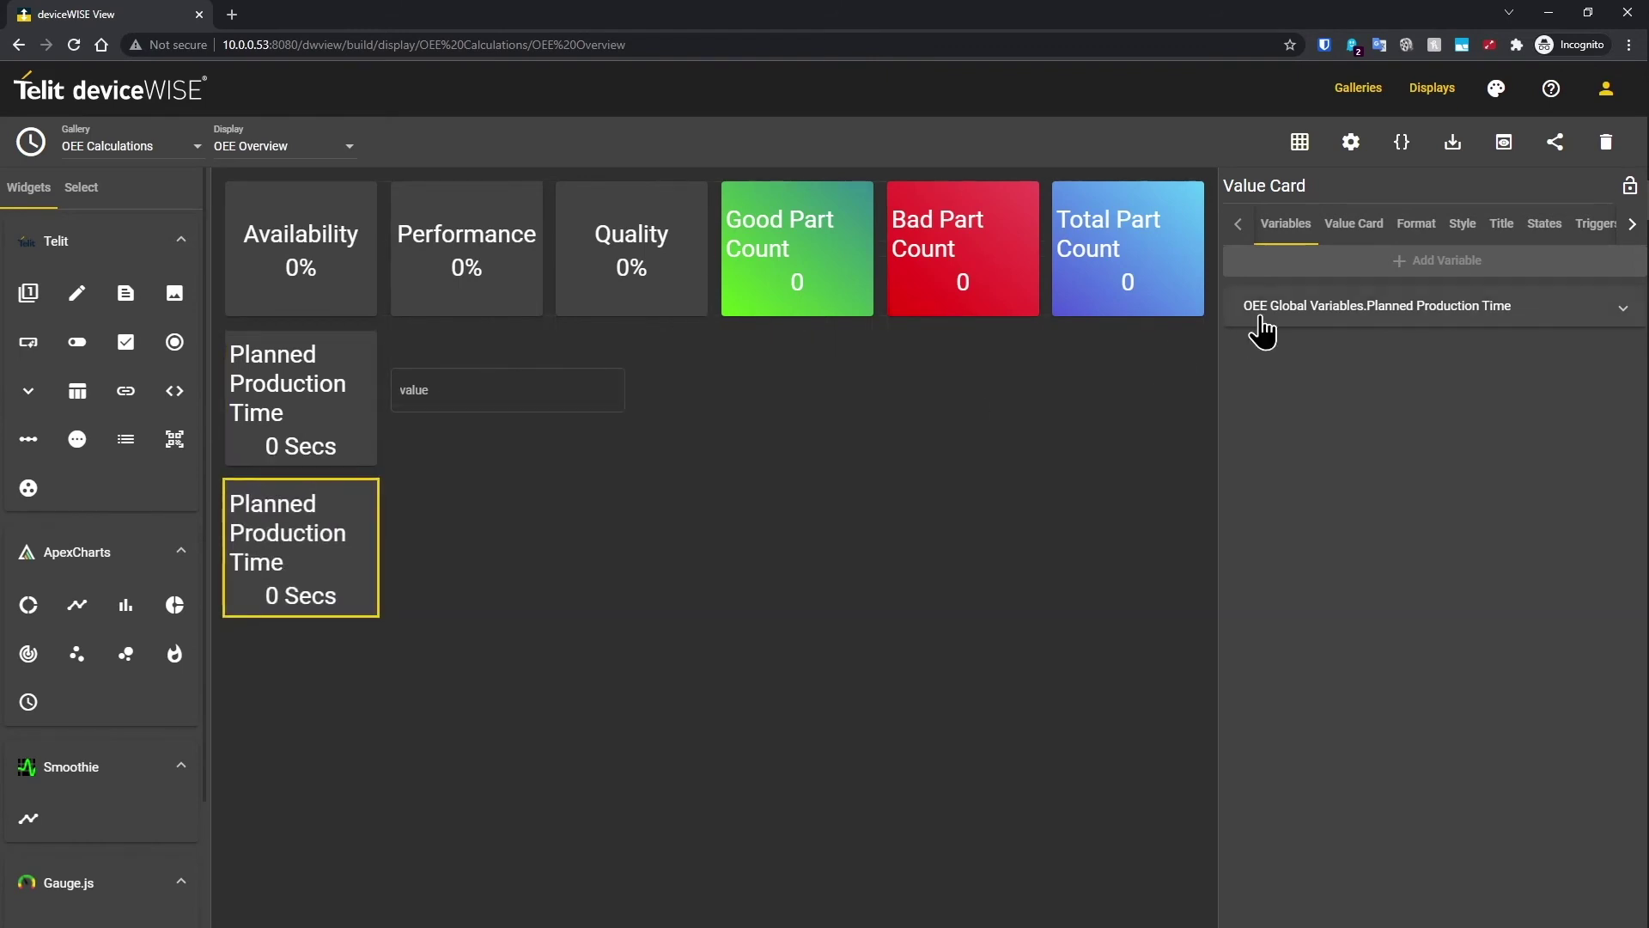
{"action": "left_click", "coordinate": [1267, 320]}
{"action": "left_click", "coordinate": [1613, 410]}
{"action": "left_click", "coordinate": [674, 372]}
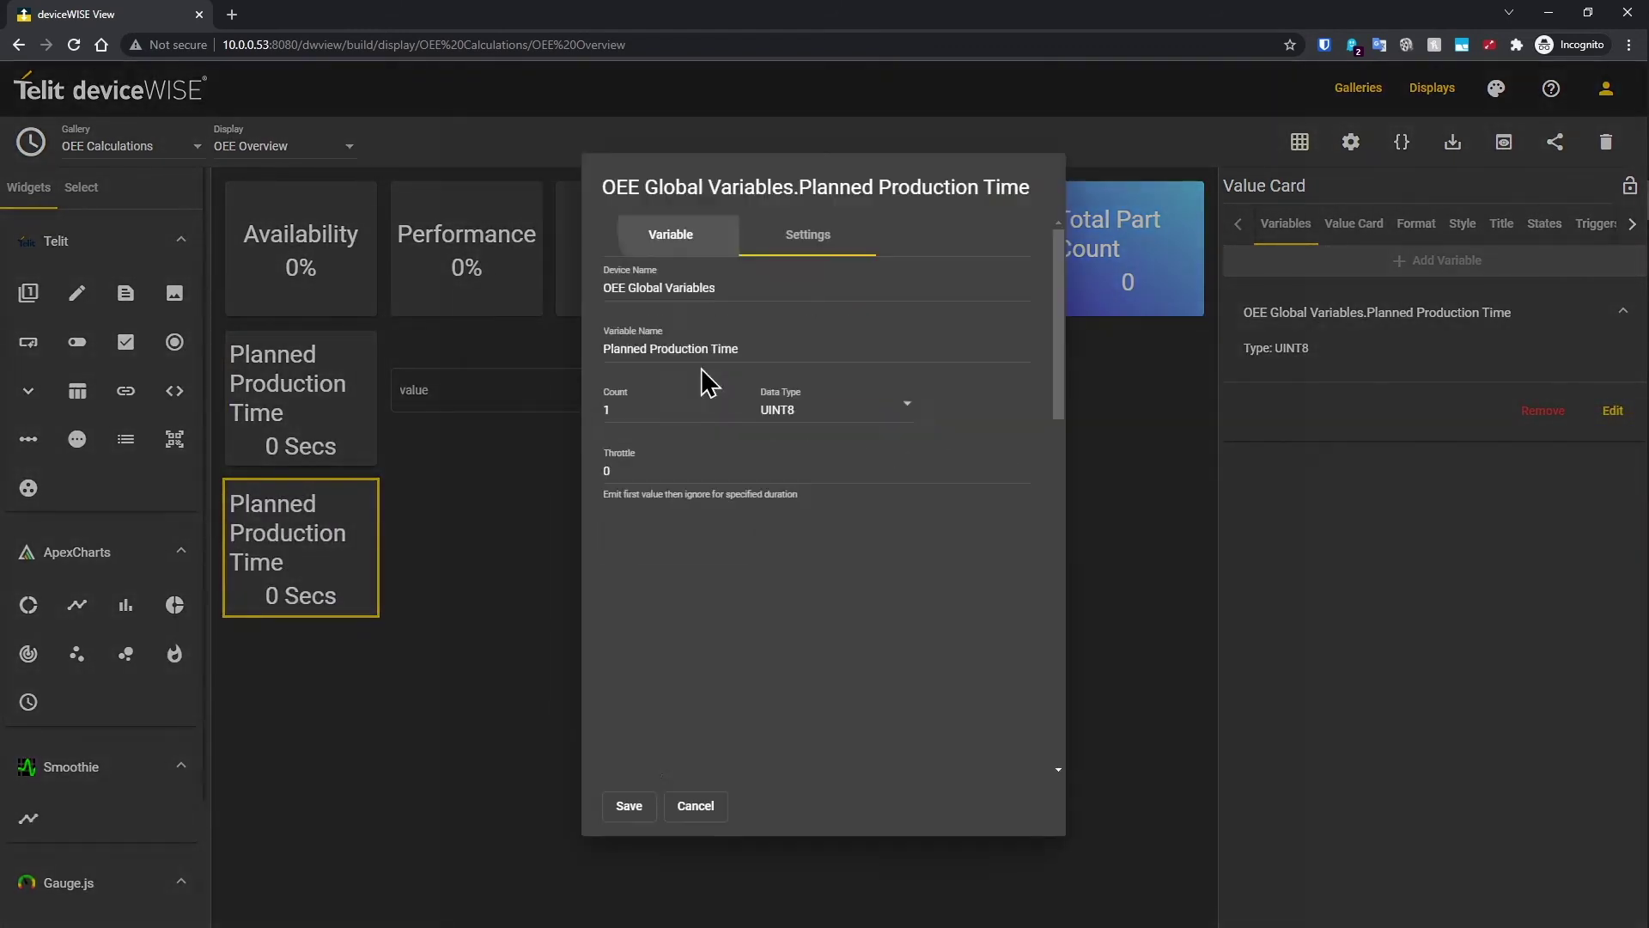
{"action": "scroll", "coordinate": [808, 455], "scroll_direction": "down", "scroll_amount": 2}
{"action": "left_click", "coordinate": [743, 391]}
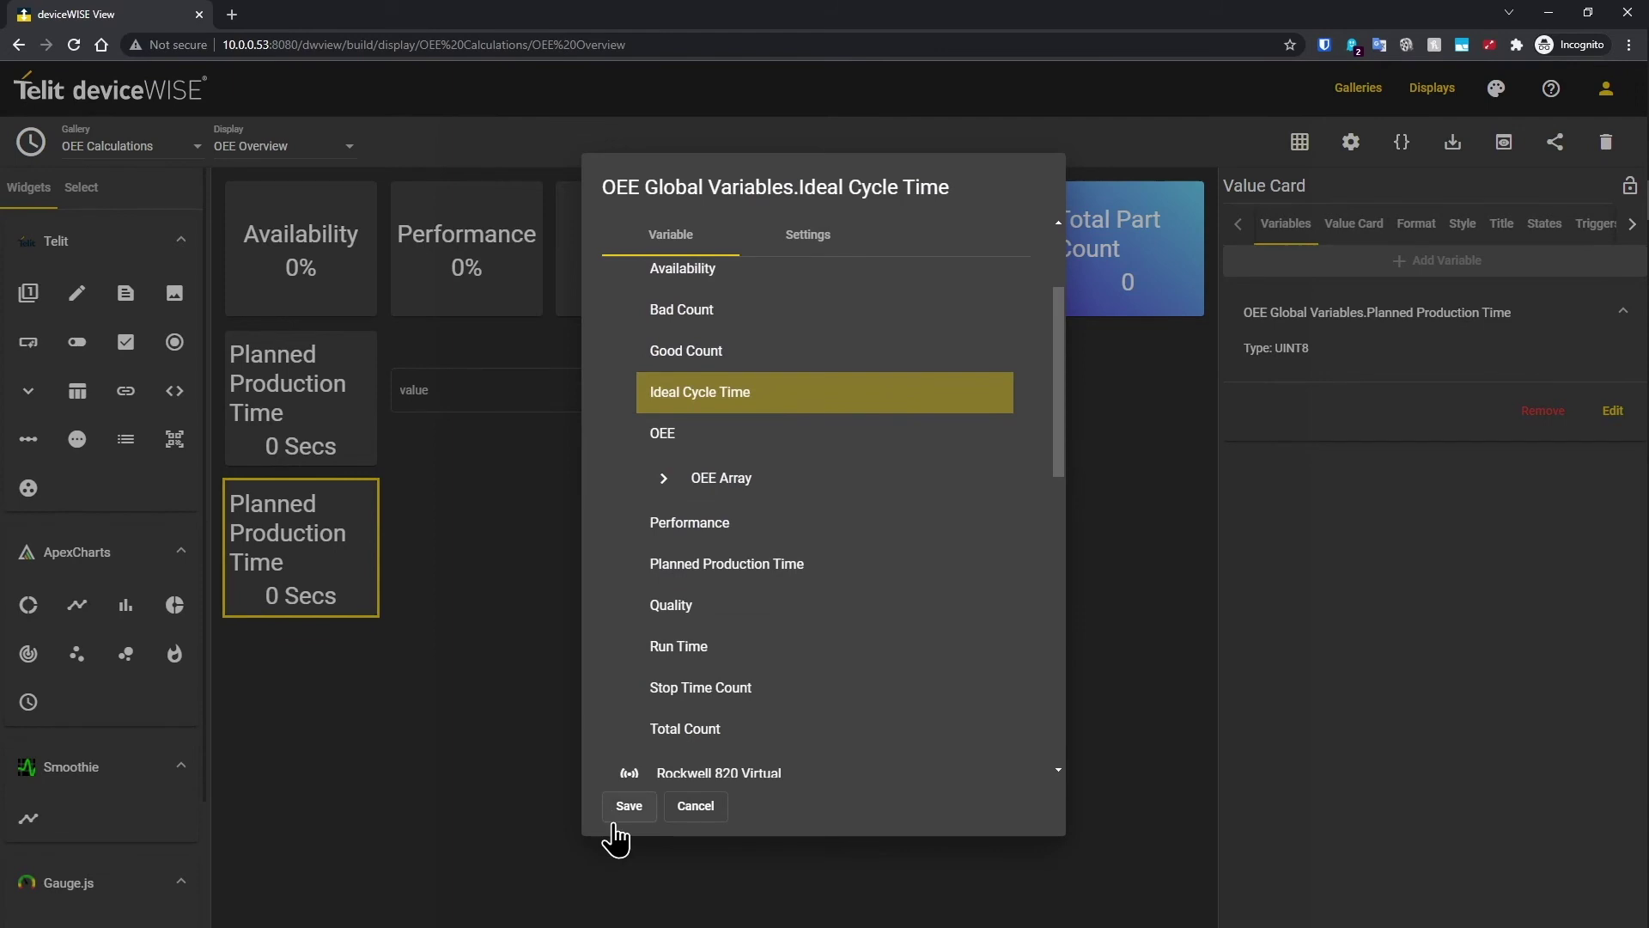
{"action": "left_click", "coordinate": [625, 810]}
Step: Retitle the copy 'Ideal Cycle Time'
{"action": "left_click", "coordinate": [1502, 226]}
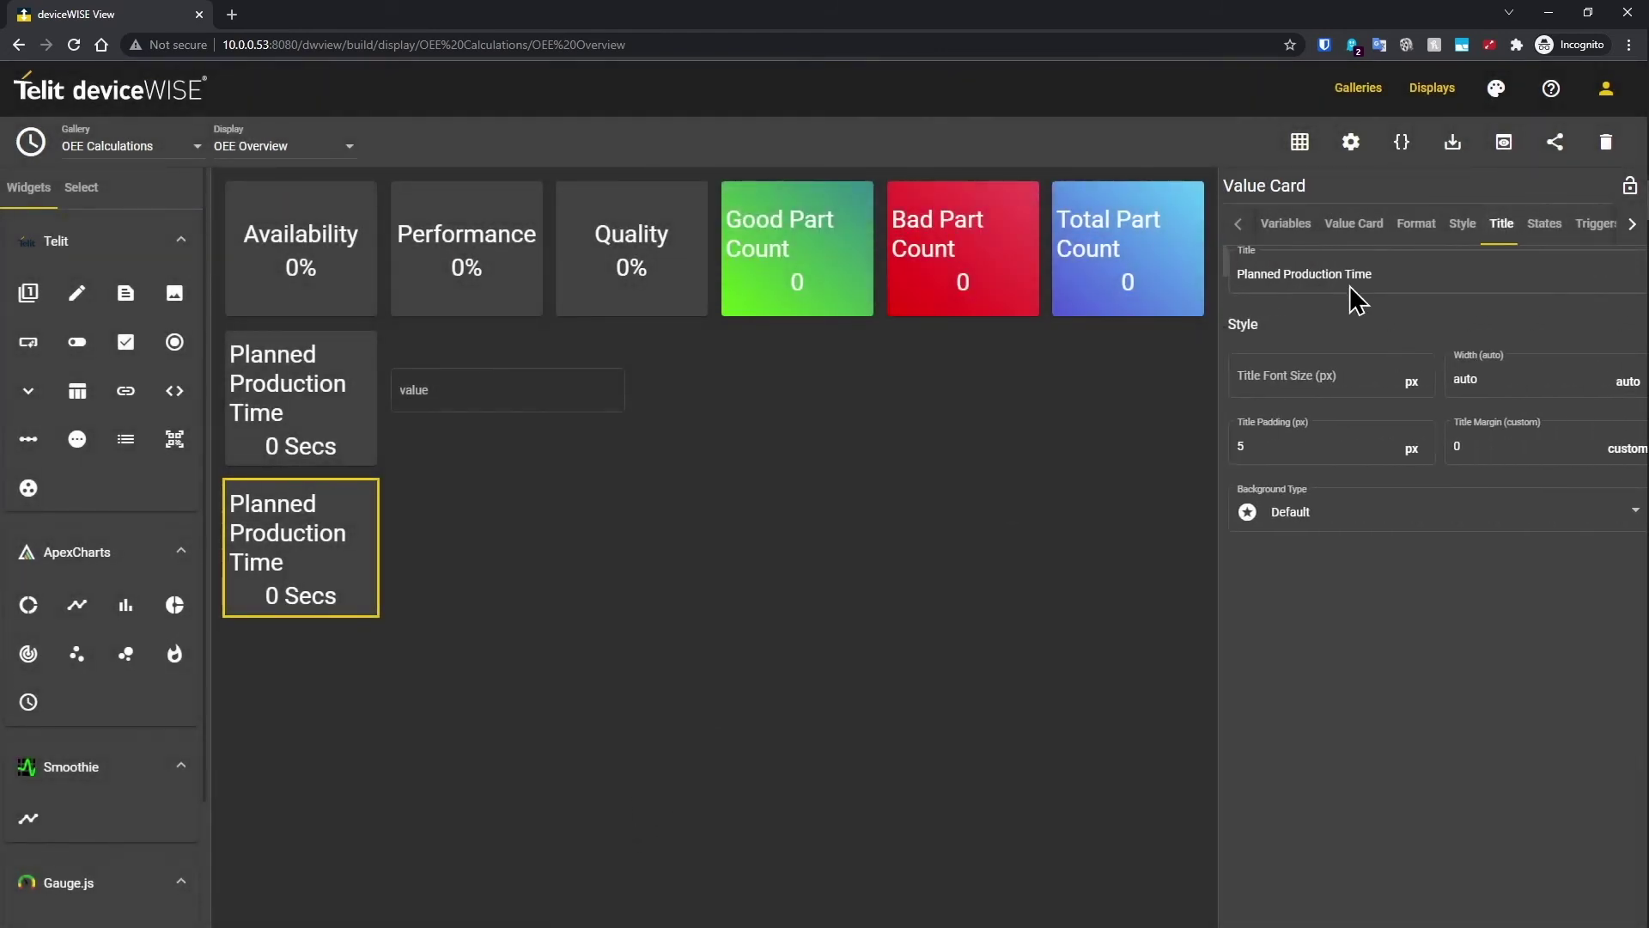
{"action": "left_click_drag", "start_coordinate": [1381, 272], "coordinate": [1197, 273]}
{"action": "type", "text": "Ide"}
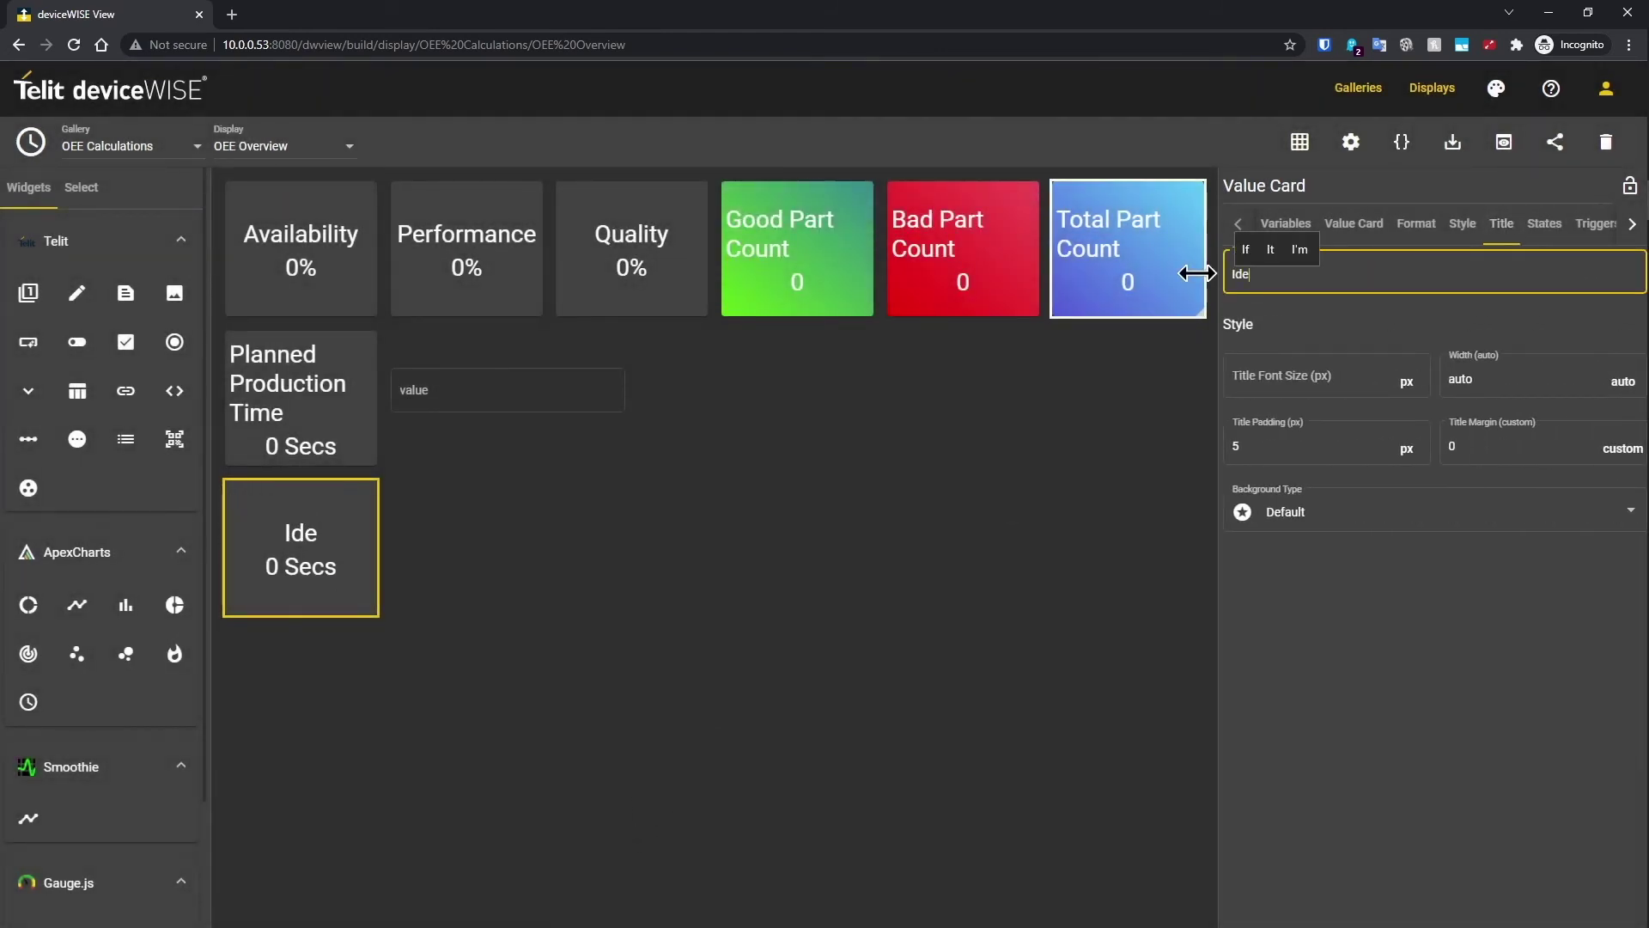
{"action": "type", "text": "al Cycle TIme"}
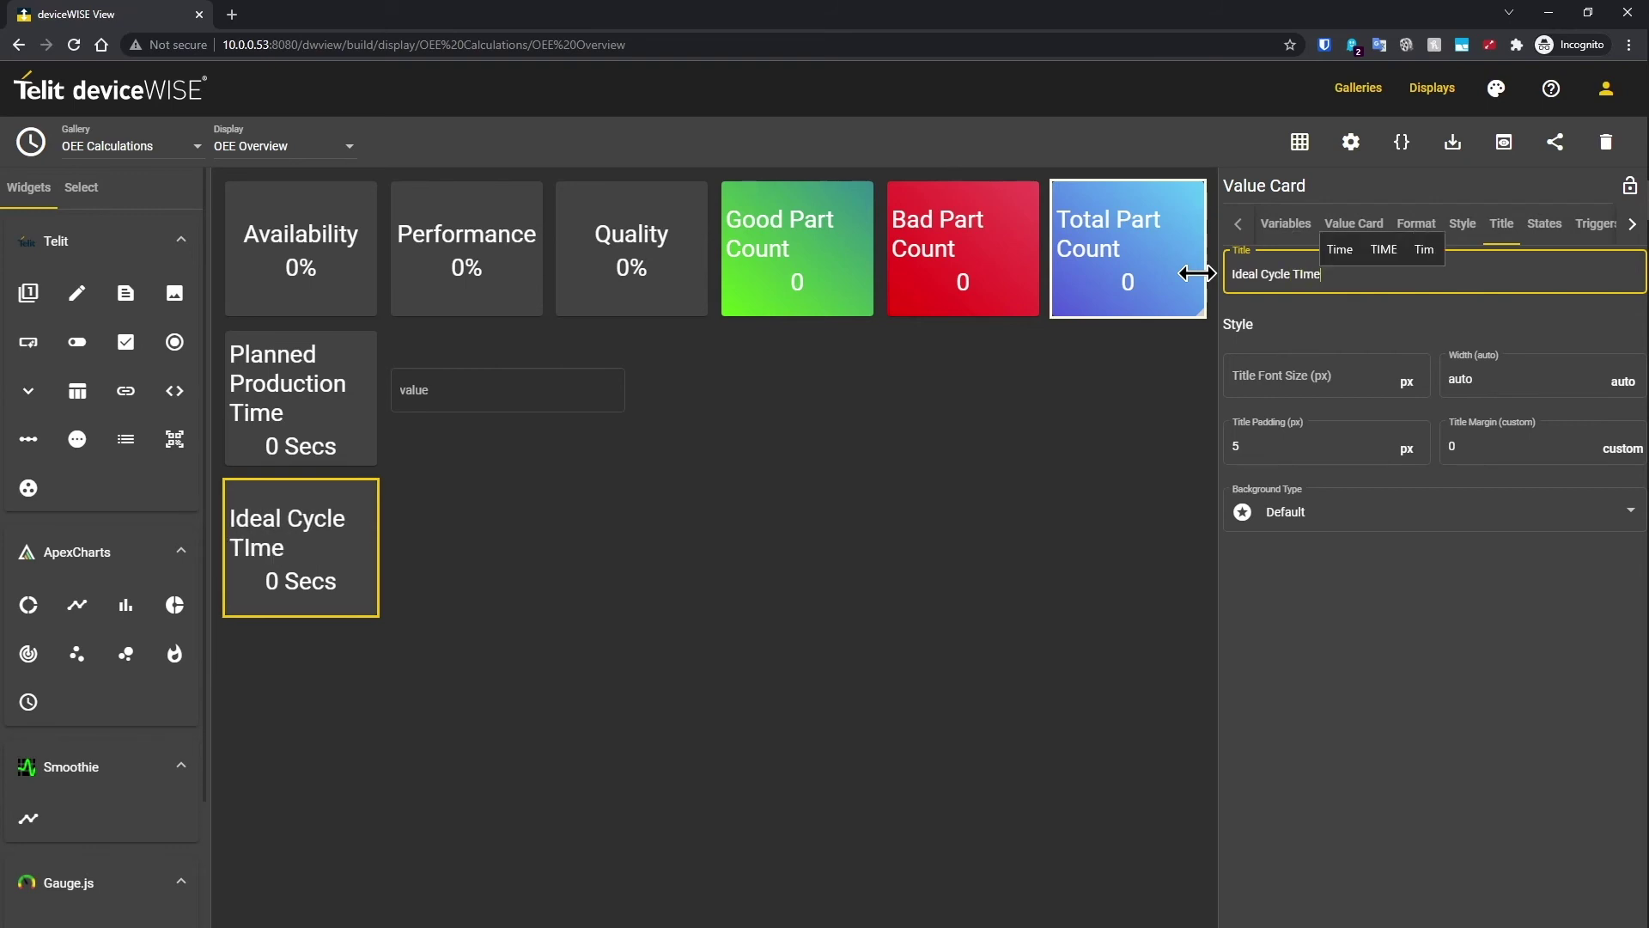
{"action": "key", "text": "BackSpace"}
{"action": "key", "text": "BackSpace"}
{"action": "key", "text": "BackSpace"}
{"action": "type", "text": "Time"}
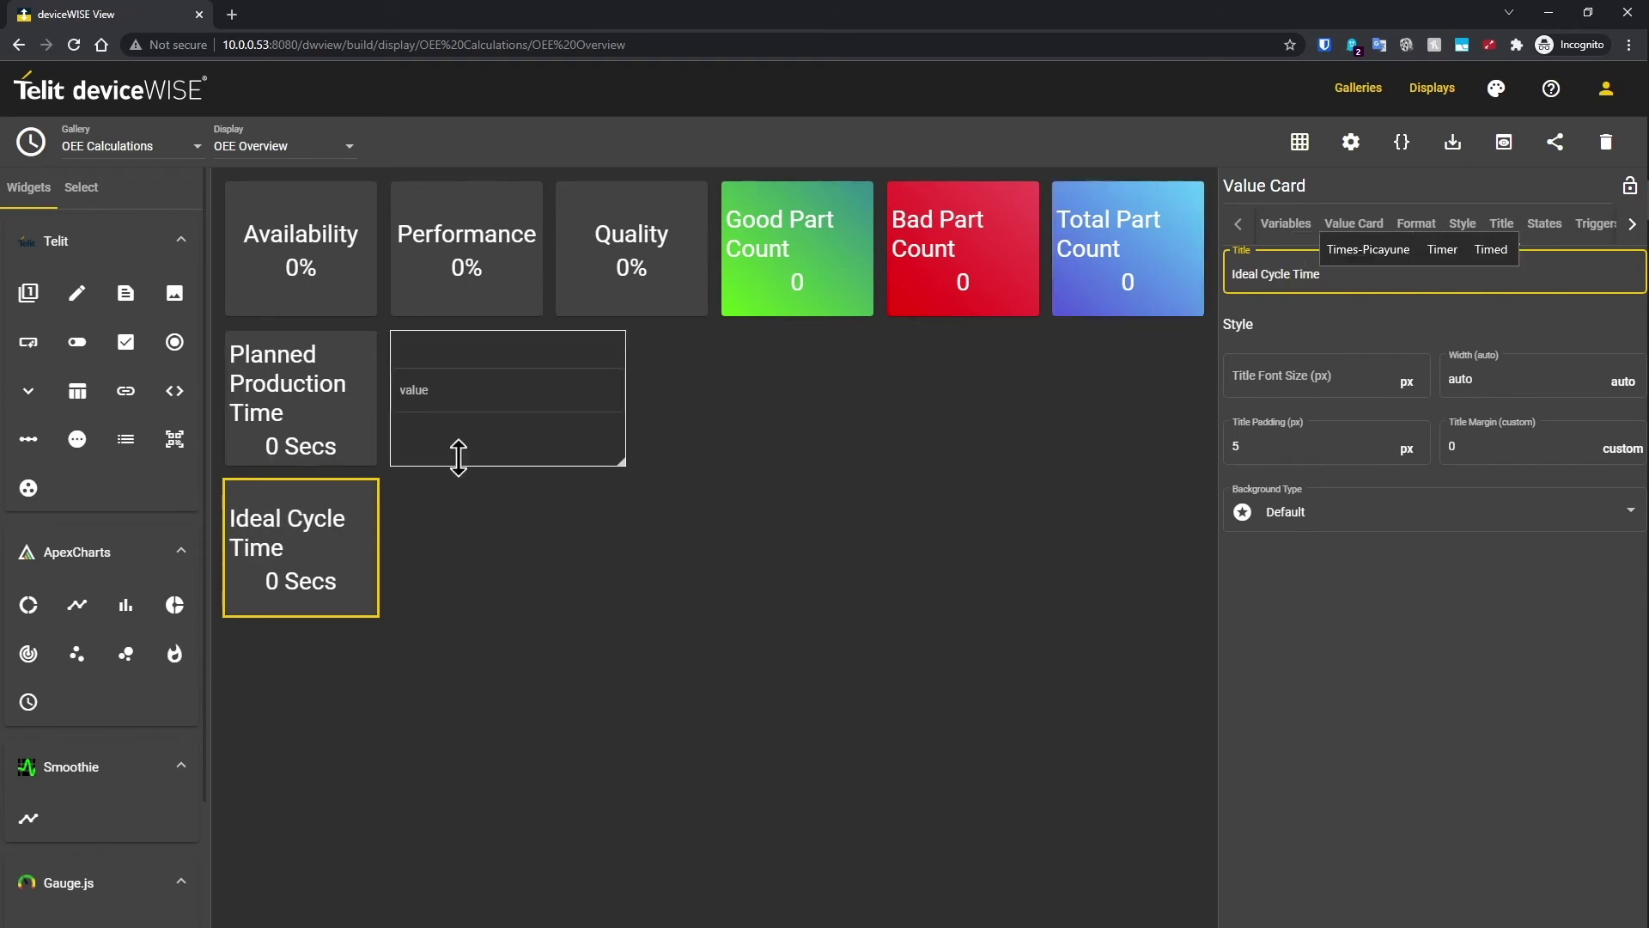
Step: Place a Write Value input bound to Ideal Cycle Time beside the card, then add a pie chart
{"action": "left_click_drag", "start_coordinate": [76, 293], "coordinate": [453, 599]}
{"action": "left_click", "coordinate": [1286, 223]}
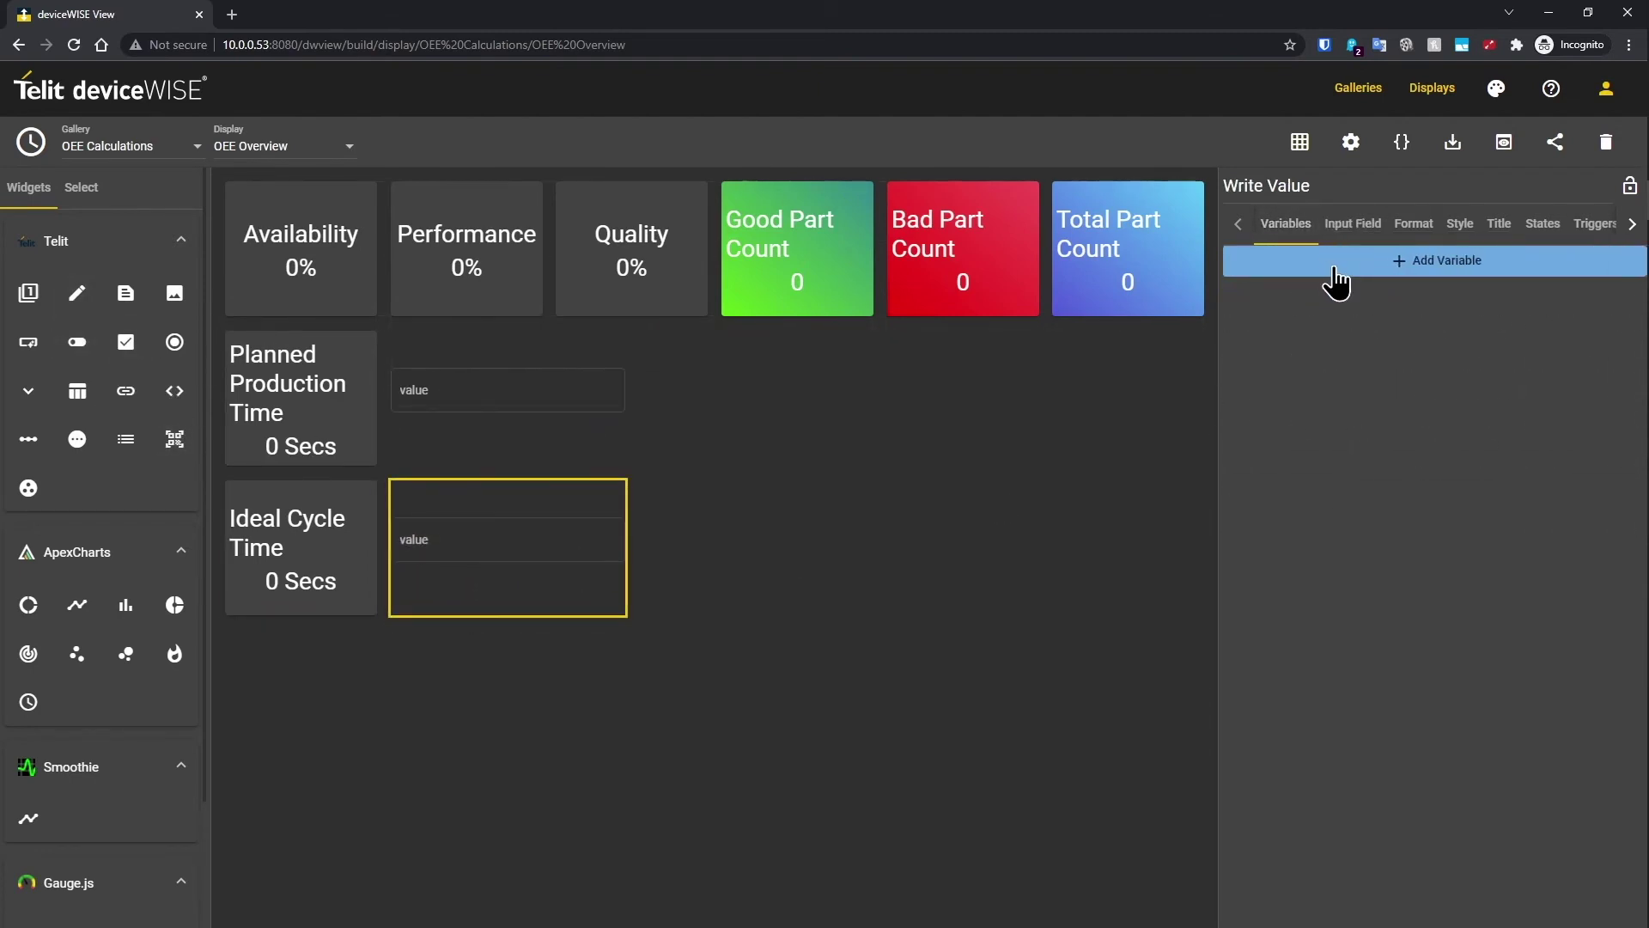
{"action": "left_click", "coordinate": [1341, 261]}
{"action": "left_click", "coordinate": [756, 396]}
{"action": "scroll", "coordinate": [770, 435], "scroll_direction": "down", "scroll_amount": 4}
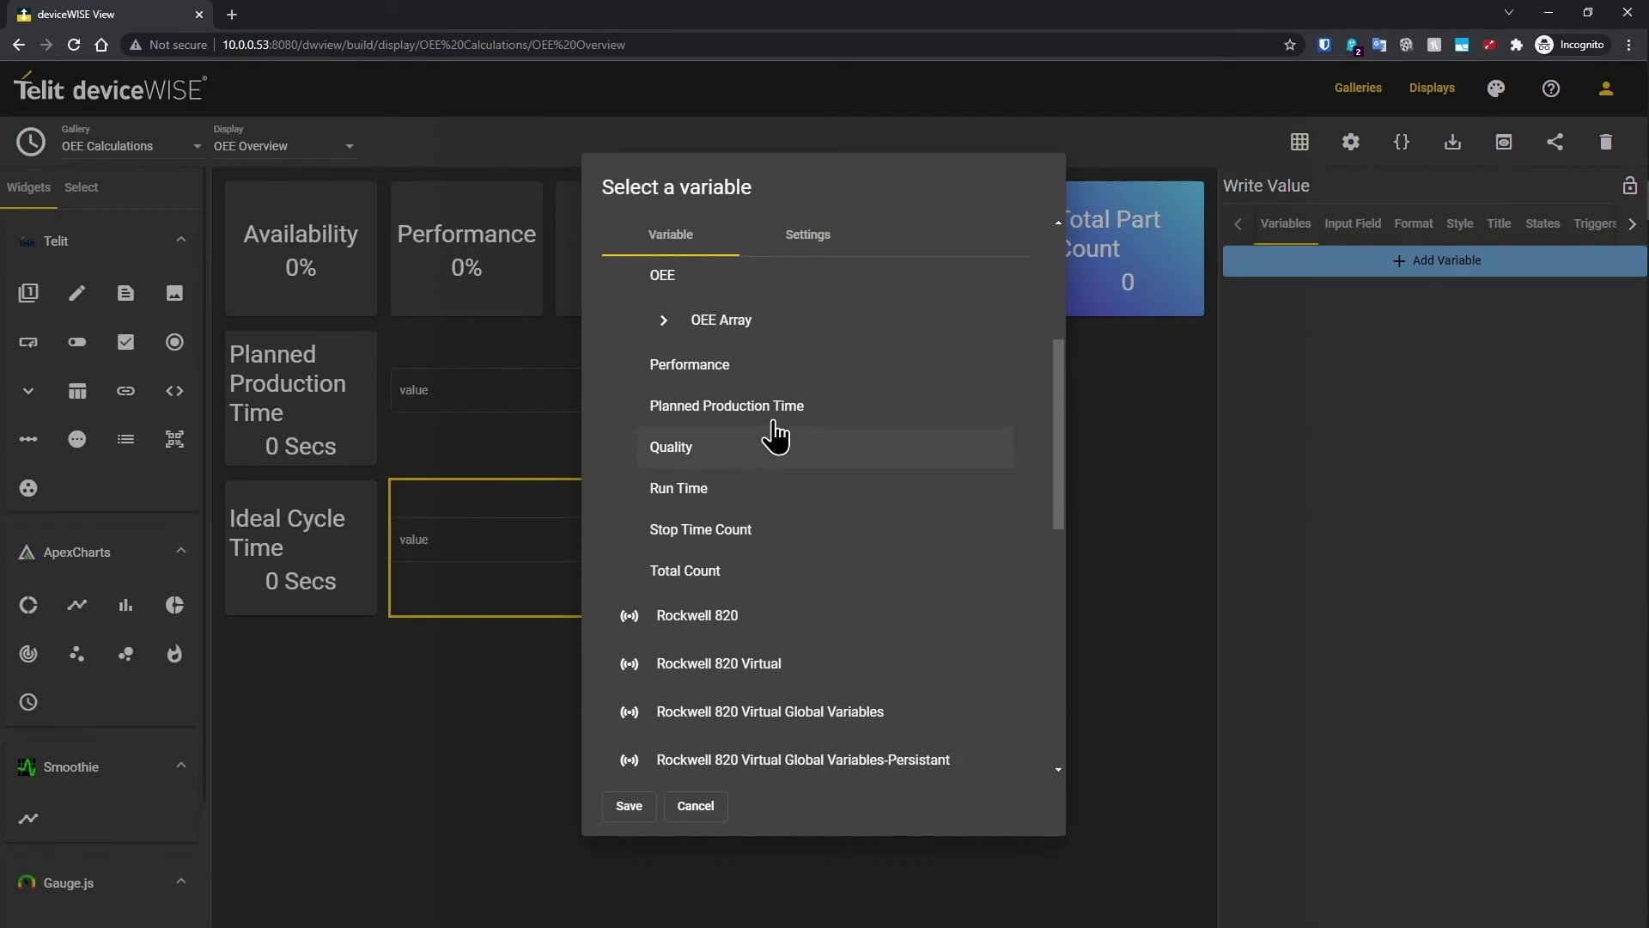
{"action": "scroll", "coordinate": [773, 435], "scroll_direction": "up", "scroll_amount": 2}
{"action": "left_click", "coordinate": [749, 395]}
{"action": "left_click", "coordinate": [629, 805]}
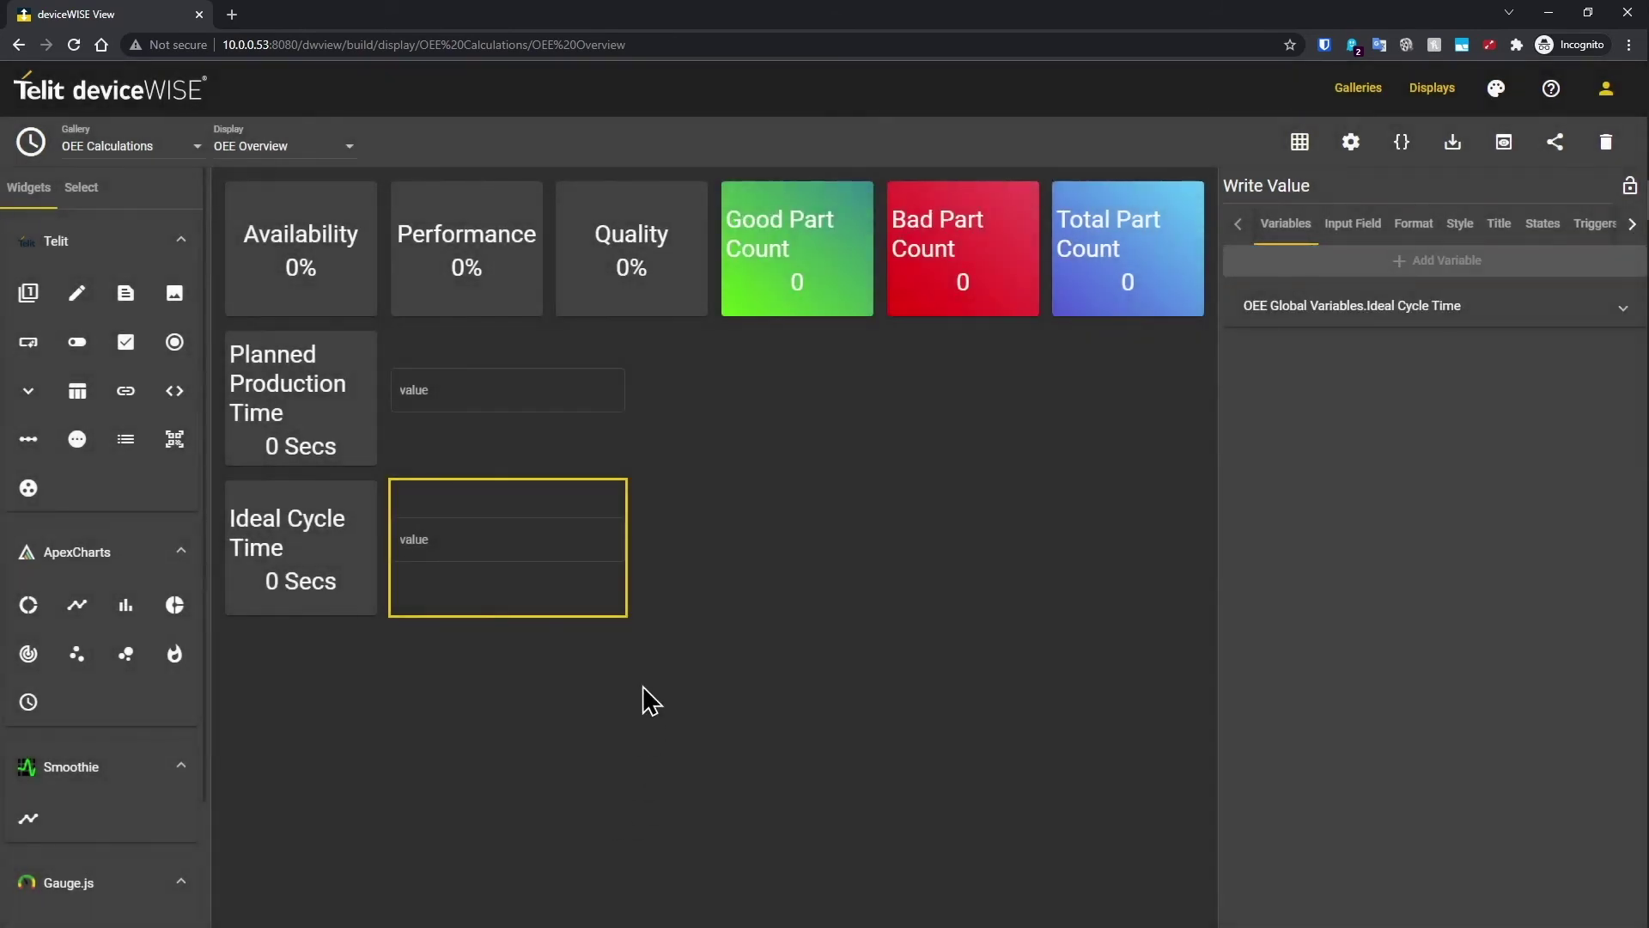
{"action": "left_click", "coordinate": [174, 605]}
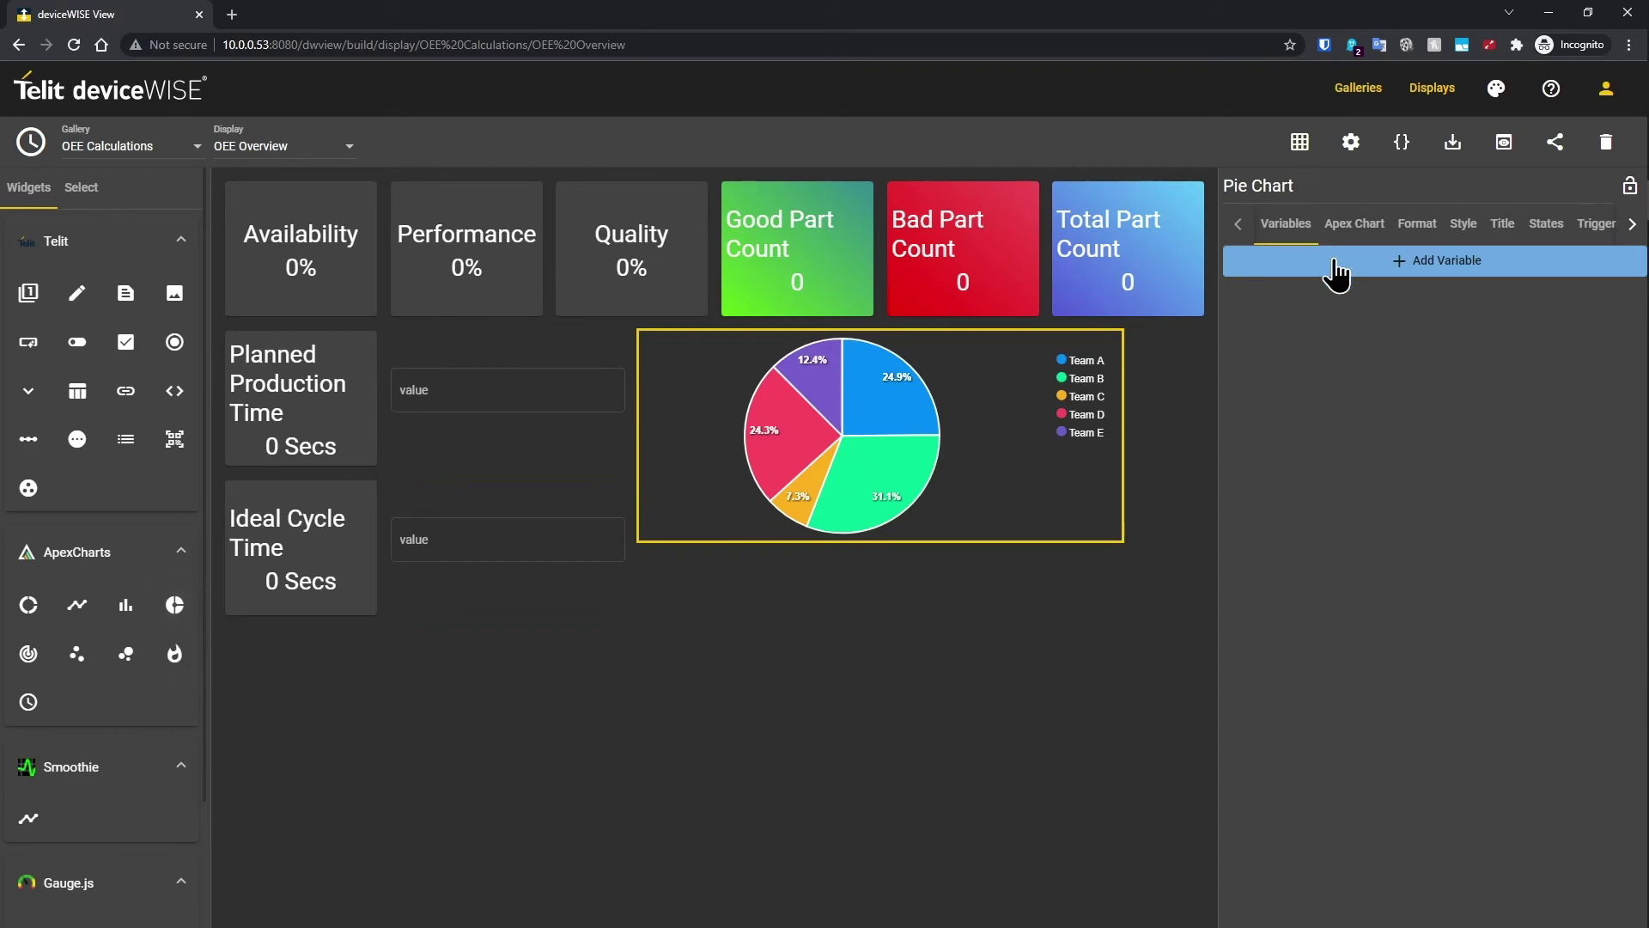
Step: Bind Bad Count and Good Count to the pie chart and drop a line chart below Ideal Cycle Time
{"action": "left_click", "coordinate": [1341, 272]}
{"action": "left_click", "coordinate": [735, 402]}
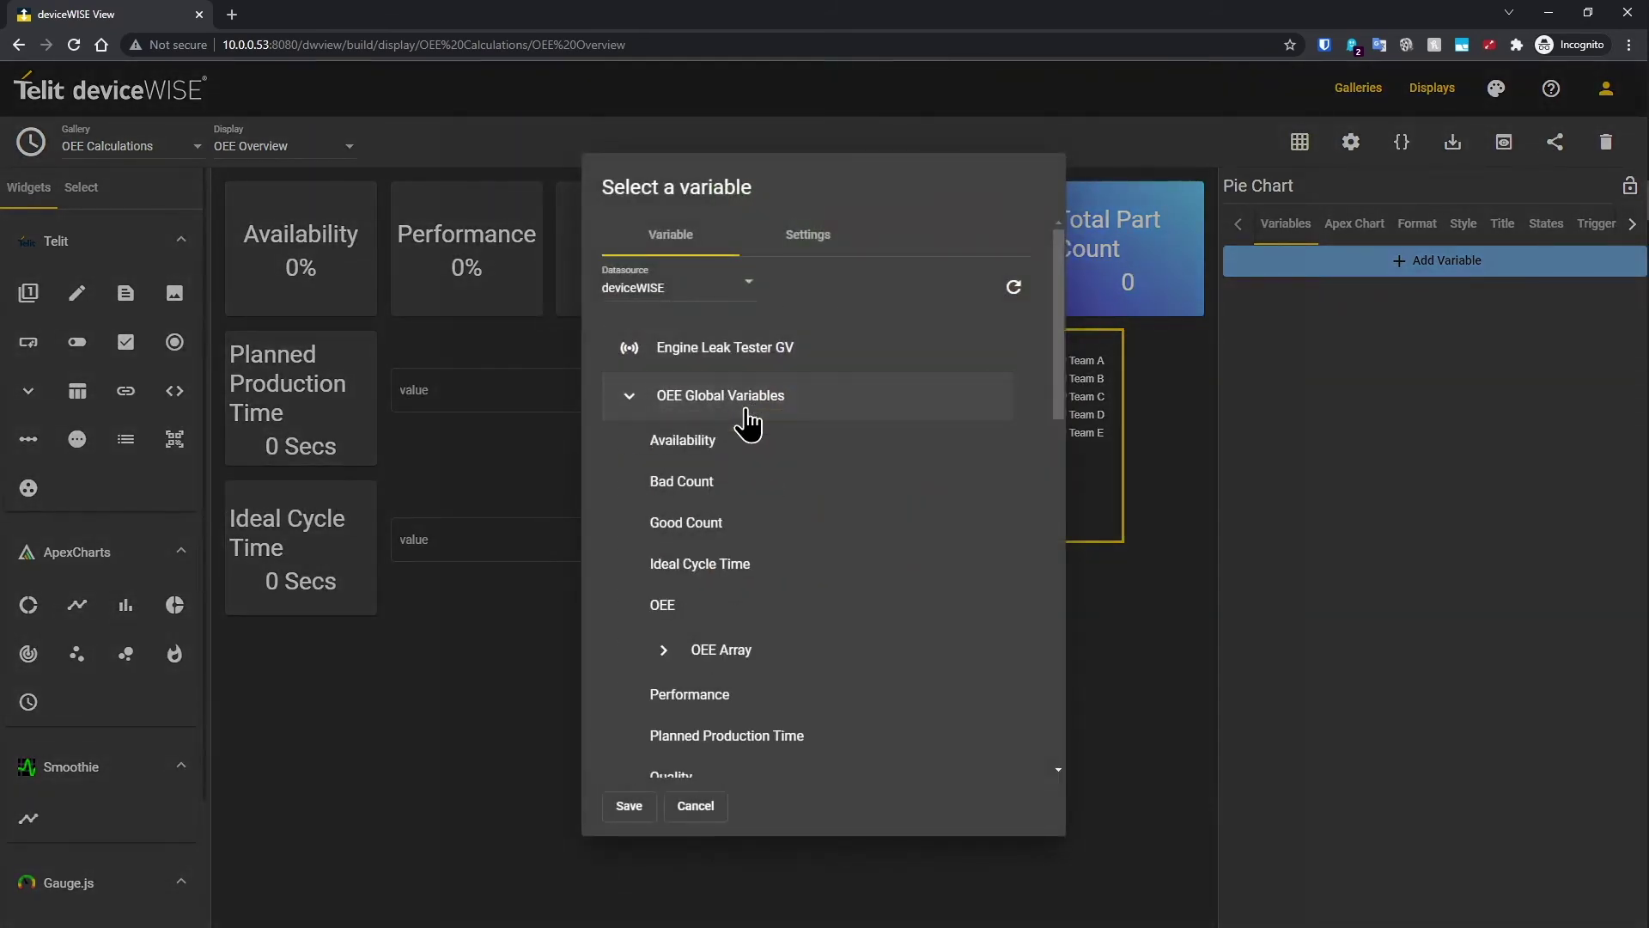
{"action": "left_click", "coordinate": [721, 483]}
{"action": "left_click", "coordinate": [642, 805]}
{"action": "left_click", "coordinate": [1283, 267]}
{"action": "left_click", "coordinate": [768, 413]}
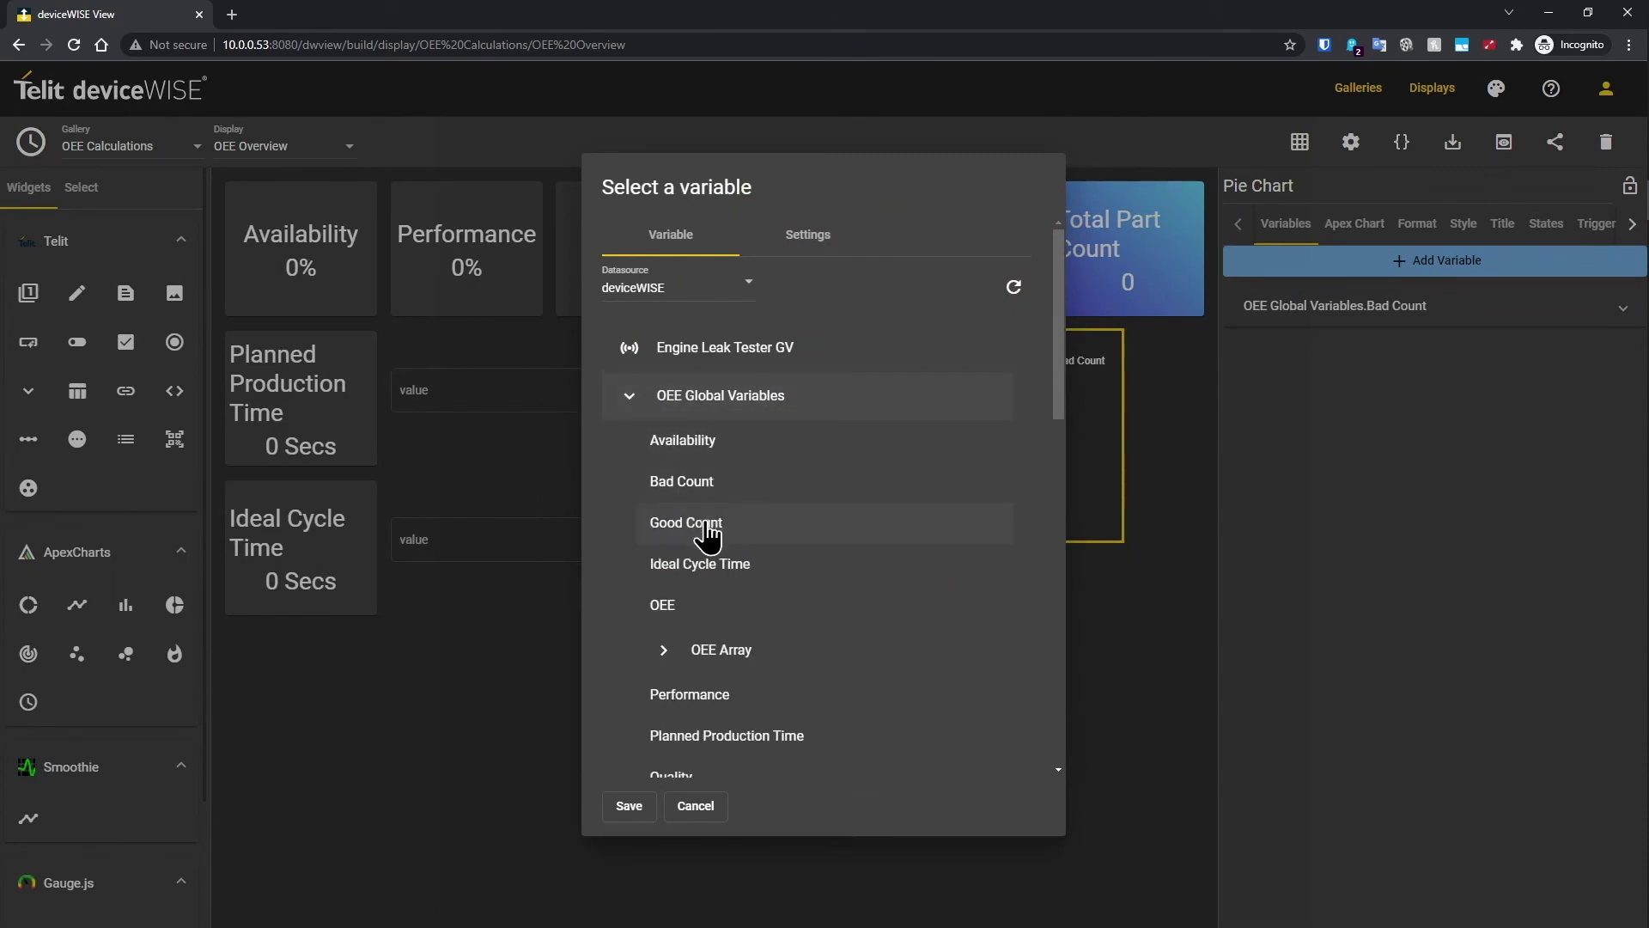
{"action": "left_click", "coordinate": [709, 524]}
{"action": "left_click", "coordinate": [634, 808]}
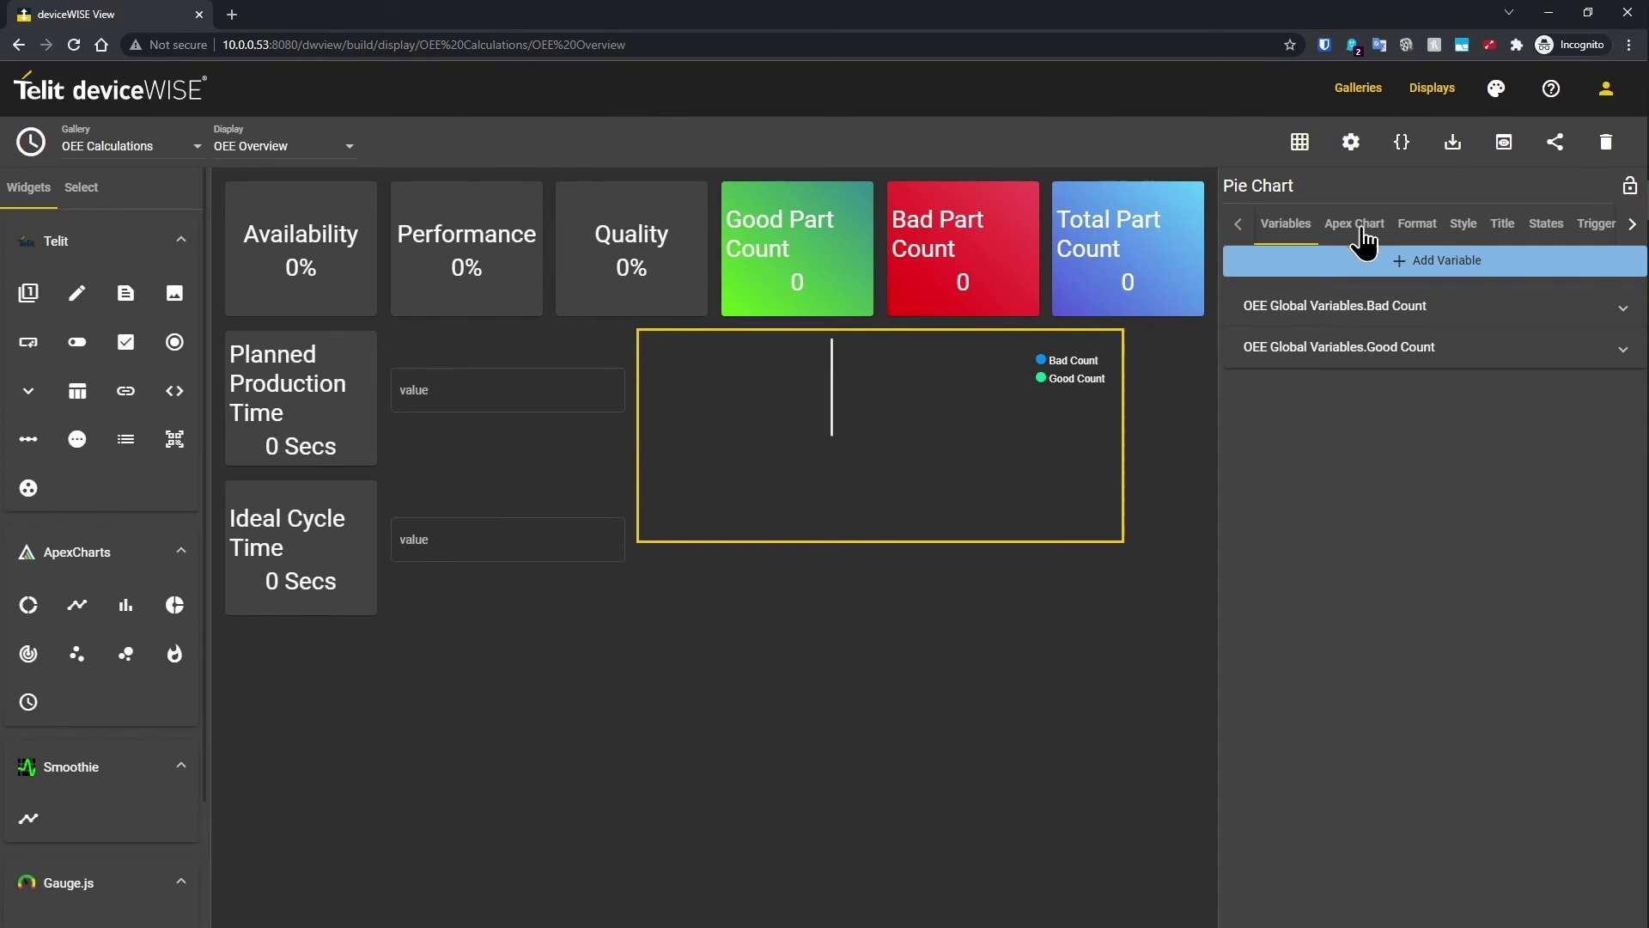
{"action": "left_click_drag", "start_coordinate": [77, 605], "coordinate": [412, 656]}
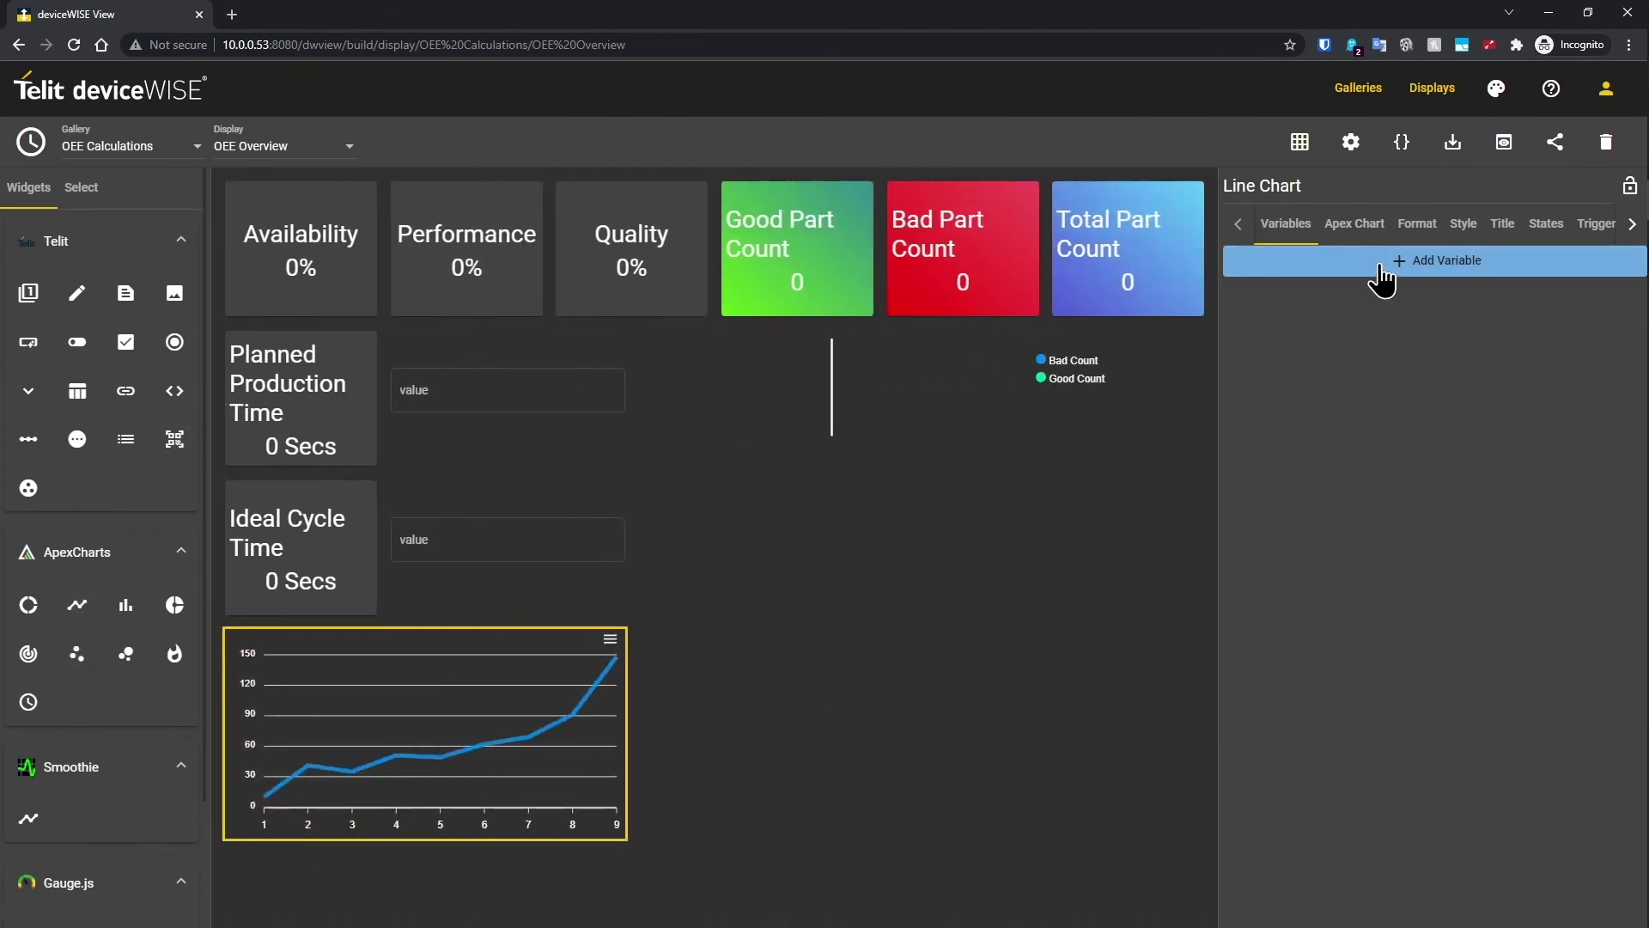
Step: Bind the line chart to OEE Global Variables > OEE Array[0] with a count of 10
{"action": "left_click", "coordinate": [1382, 262]}
{"action": "left_click", "coordinate": [706, 396]}
{"action": "scroll", "coordinate": [763, 464], "scroll_direction": "down", "scroll_amount": 1}
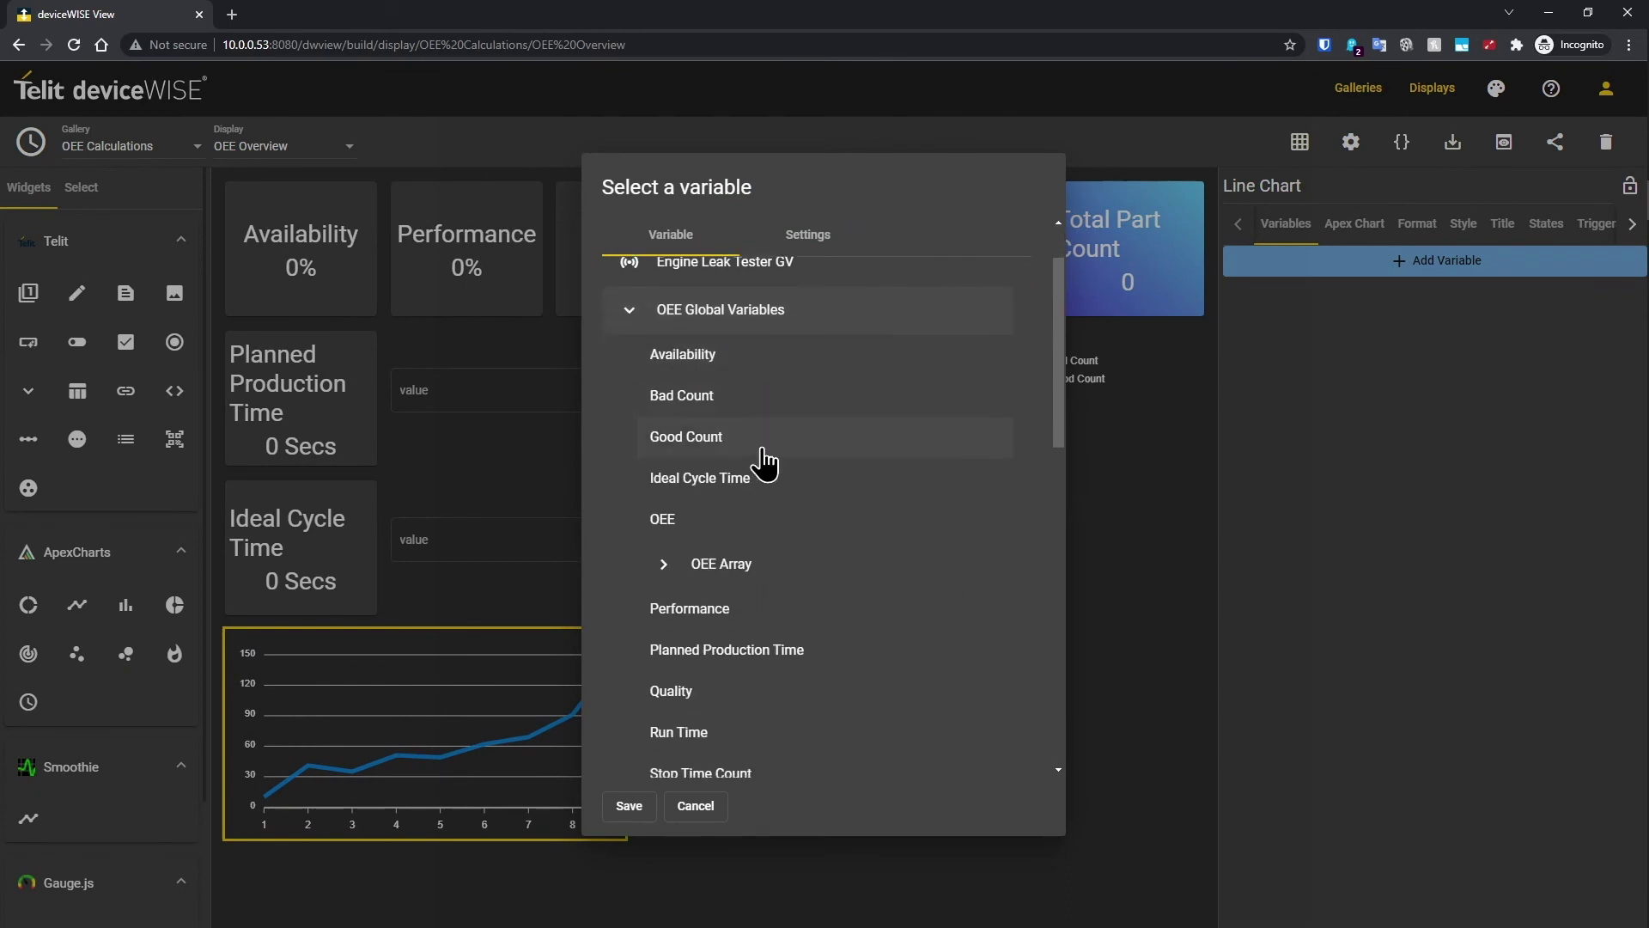
{"action": "left_click", "coordinate": [697, 565]}
{"action": "left_click", "coordinate": [713, 611]}
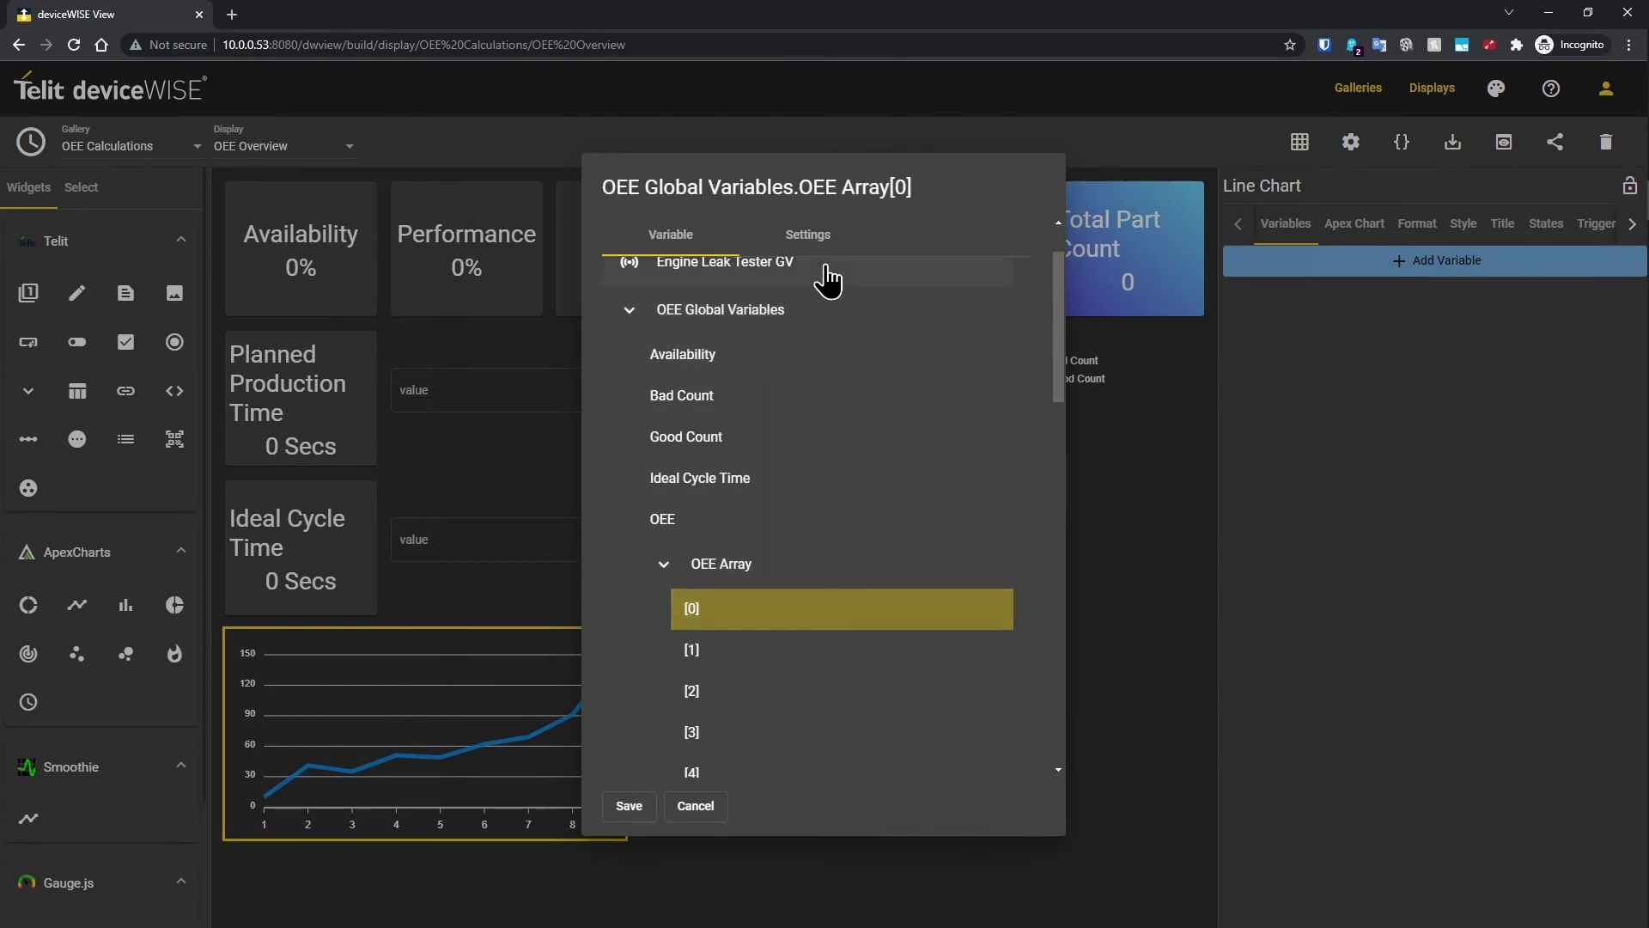
{"action": "left_click", "coordinate": [815, 237]}
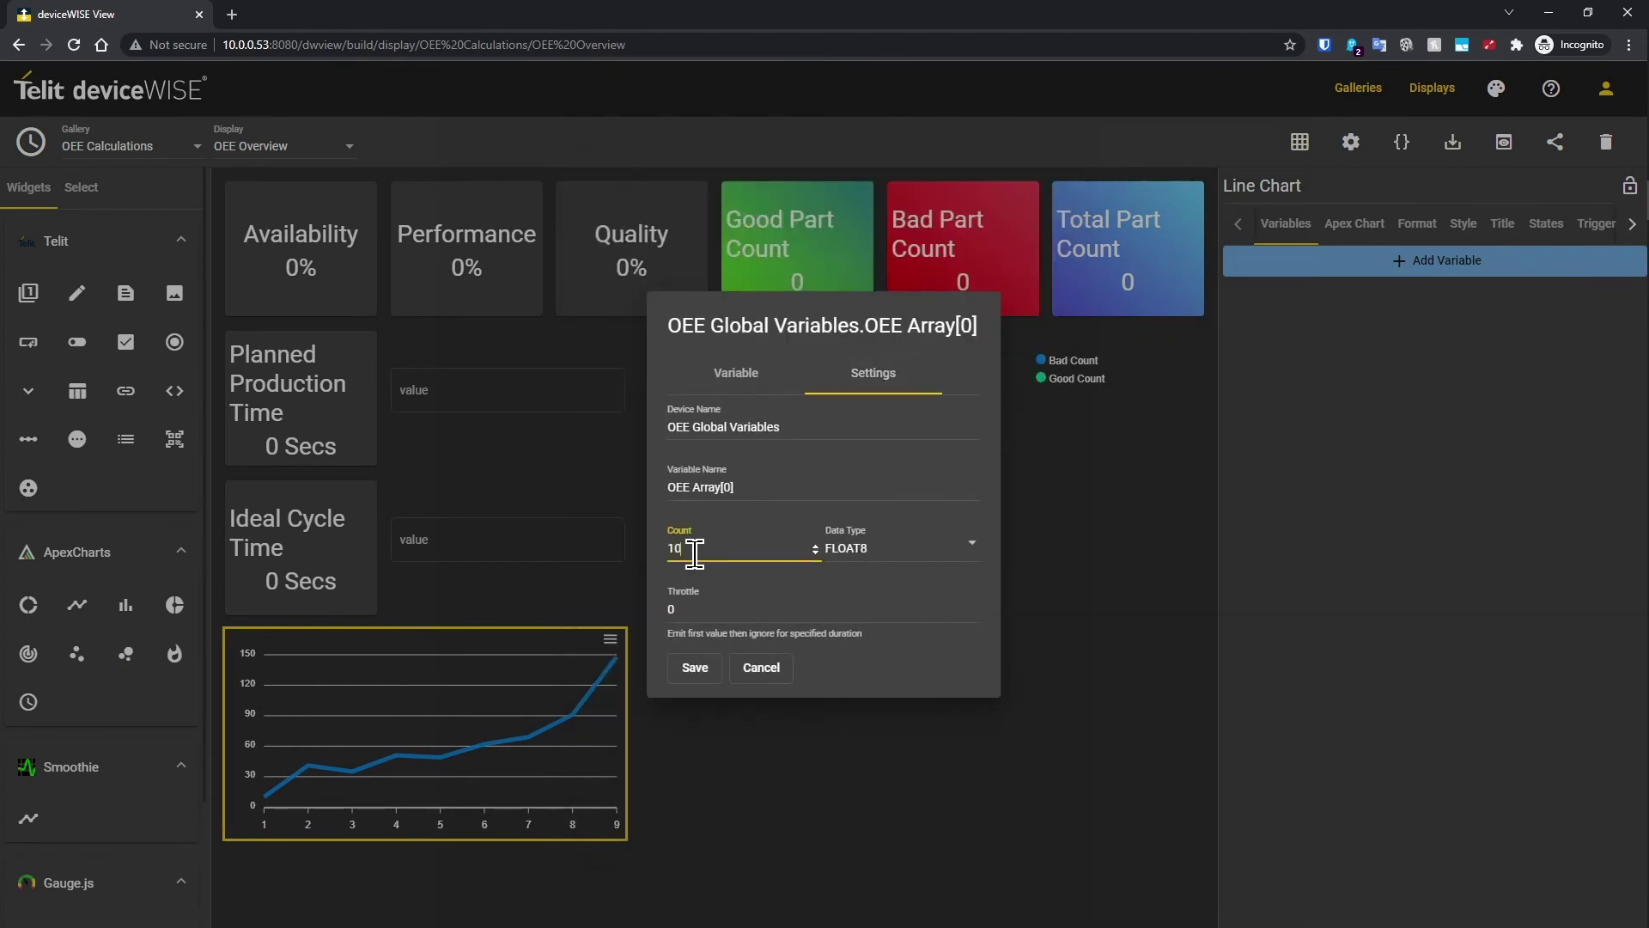
{"action": "left_click", "coordinate": [695, 669]}
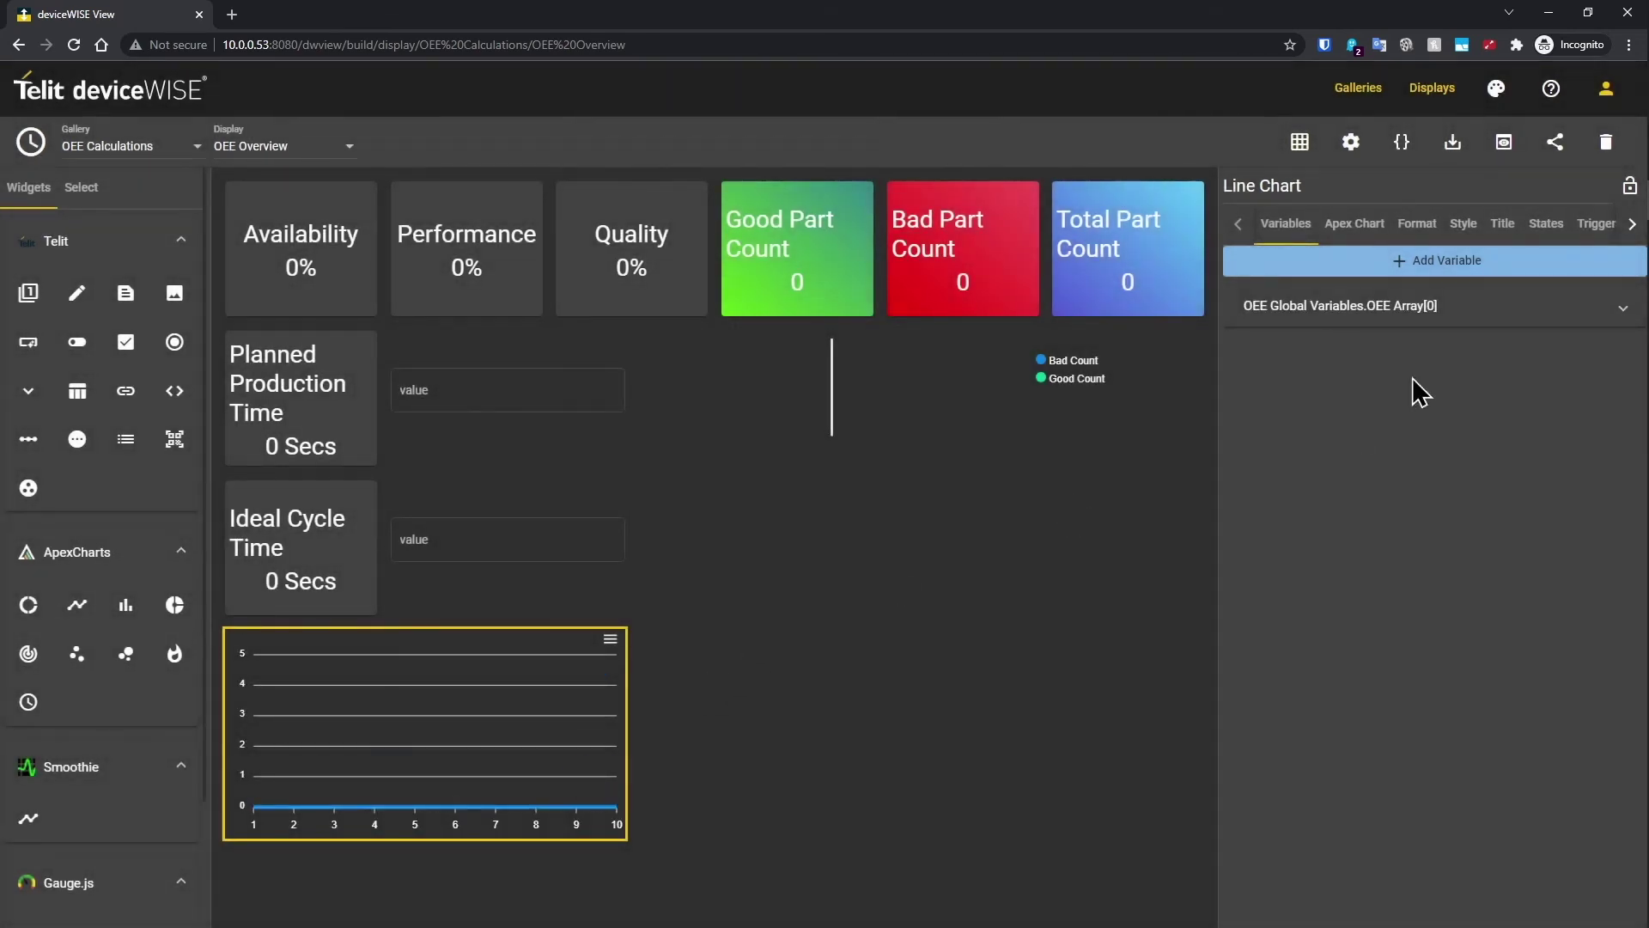
Step: Enable data labels on the line chart's points, then select the Planned Production Time input
{"action": "left_click", "coordinate": [1371, 243]}
{"action": "left_click", "coordinate": [1287, 431]}
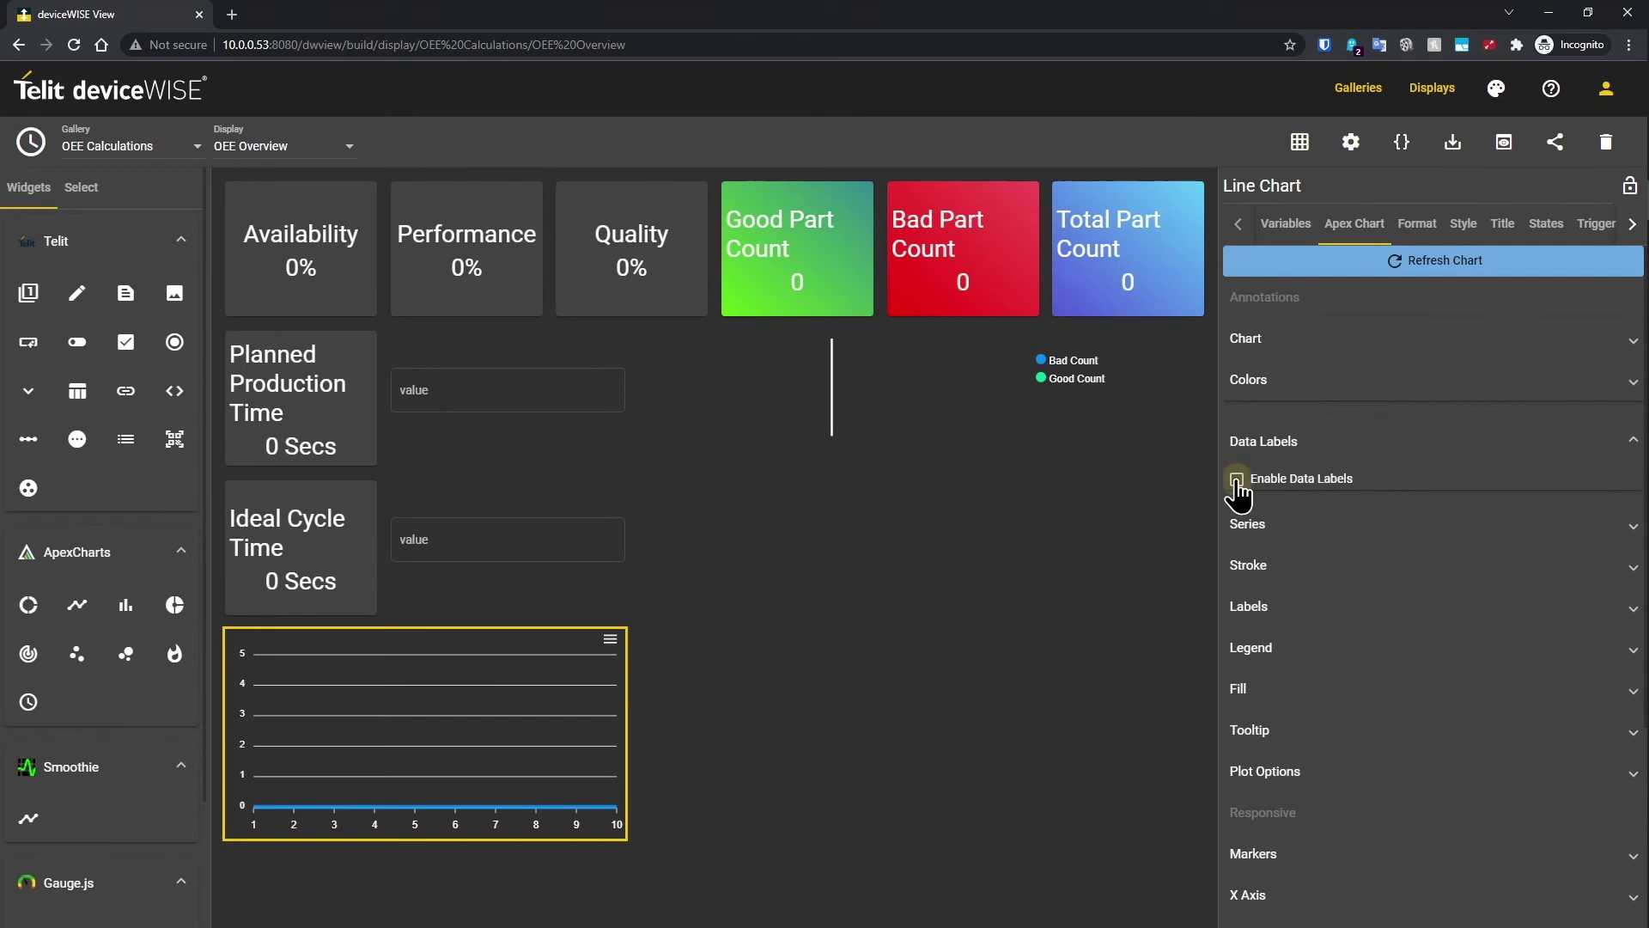
{"action": "left_click", "coordinate": [1237, 479]}
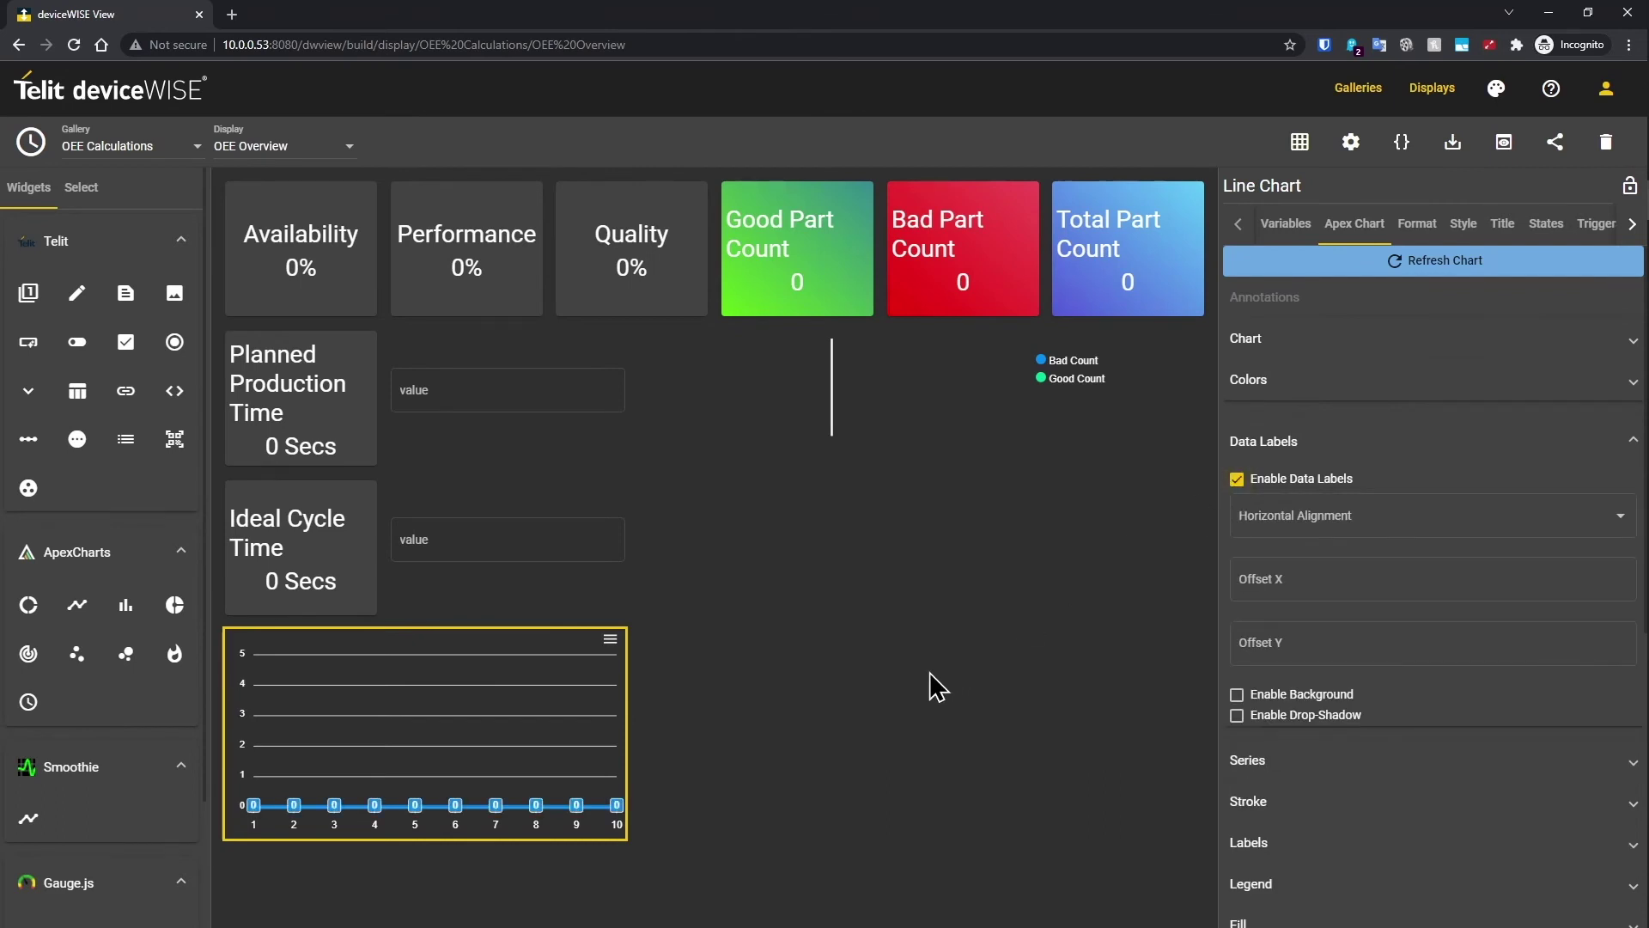
{"action": "left_click", "coordinate": [464, 391]}
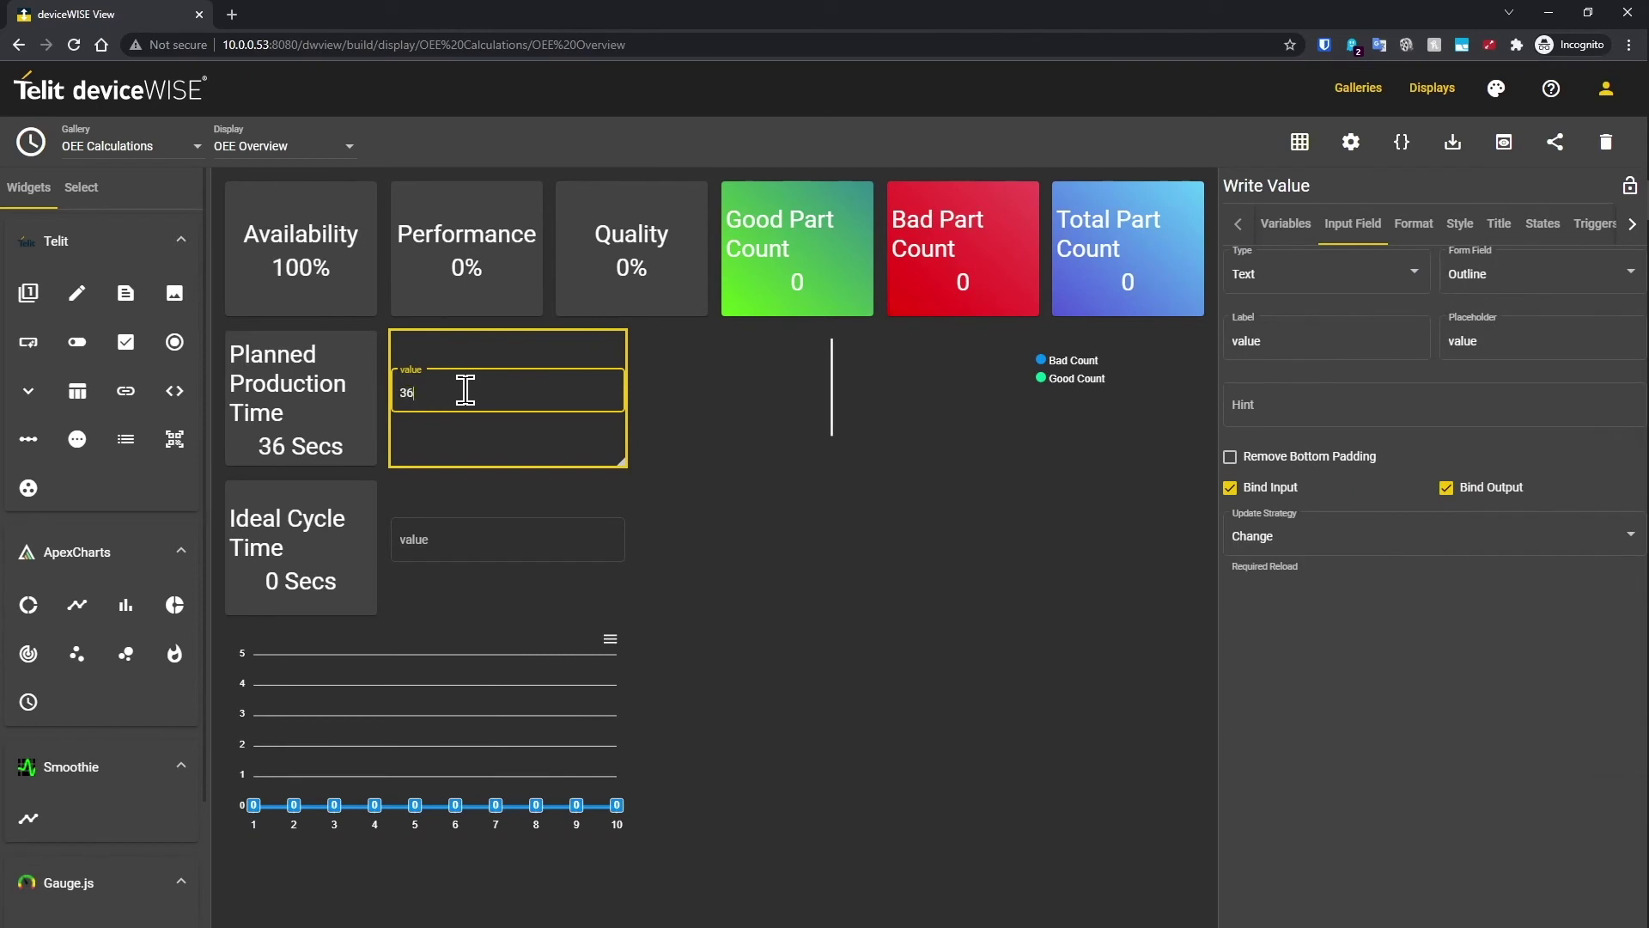
Step: Enter 3600 planned production time and 30 ideal cycle time, then save a light Bridgestone Blue theme
{"action": "left_click", "coordinate": [498, 541]}
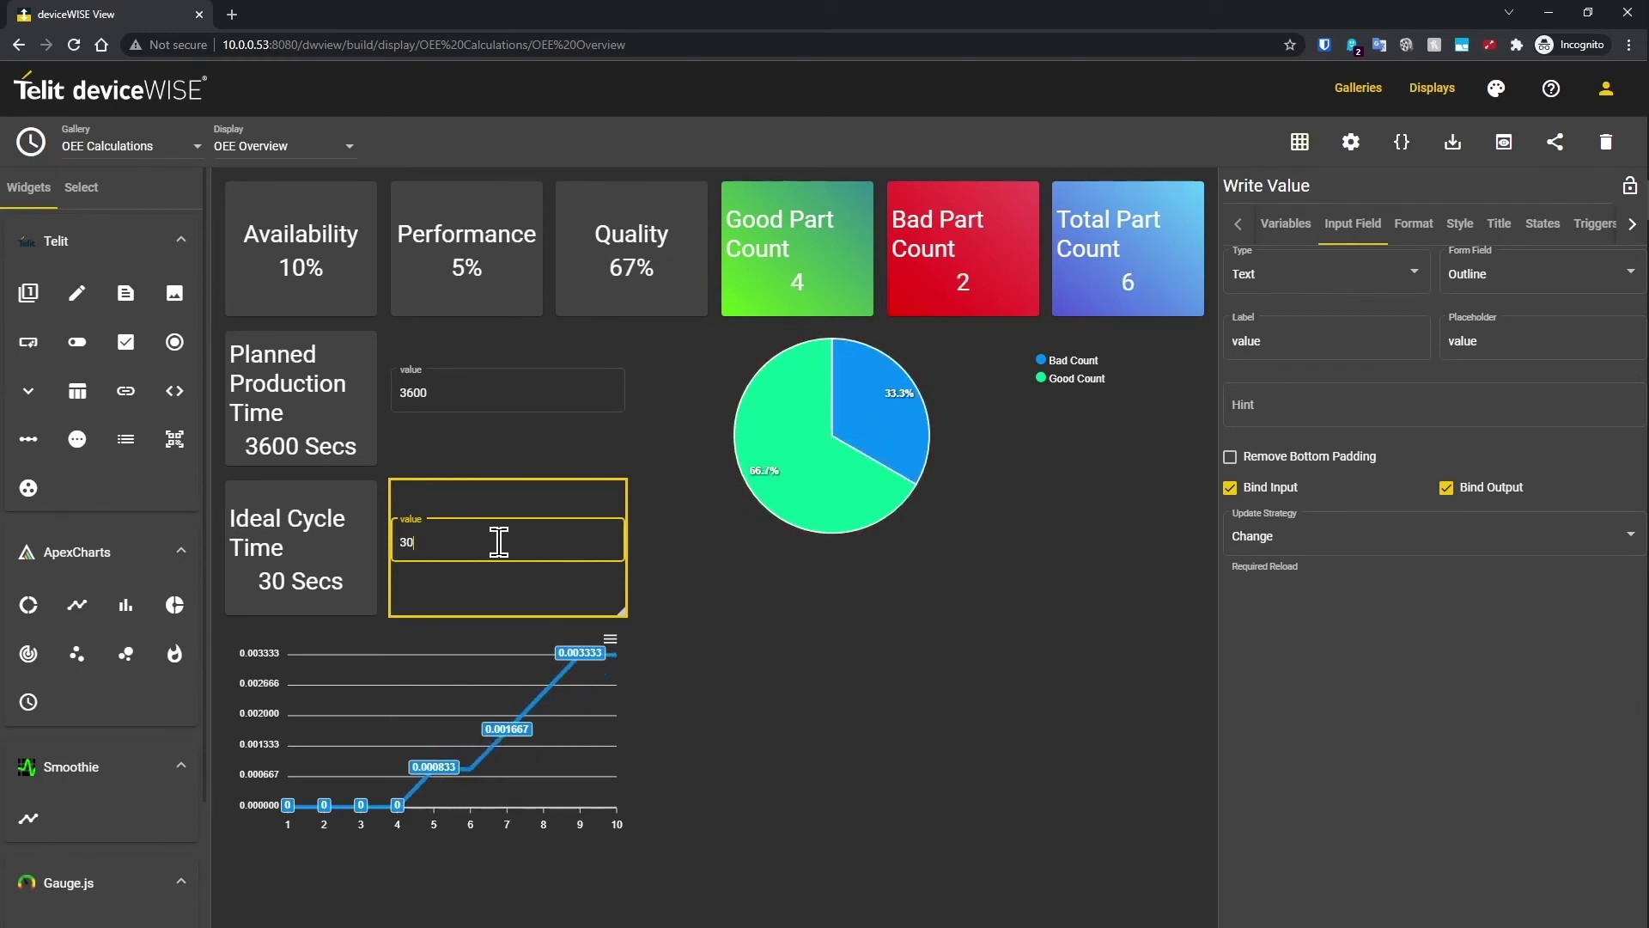
{"action": "left_click", "coordinate": [1496, 87]}
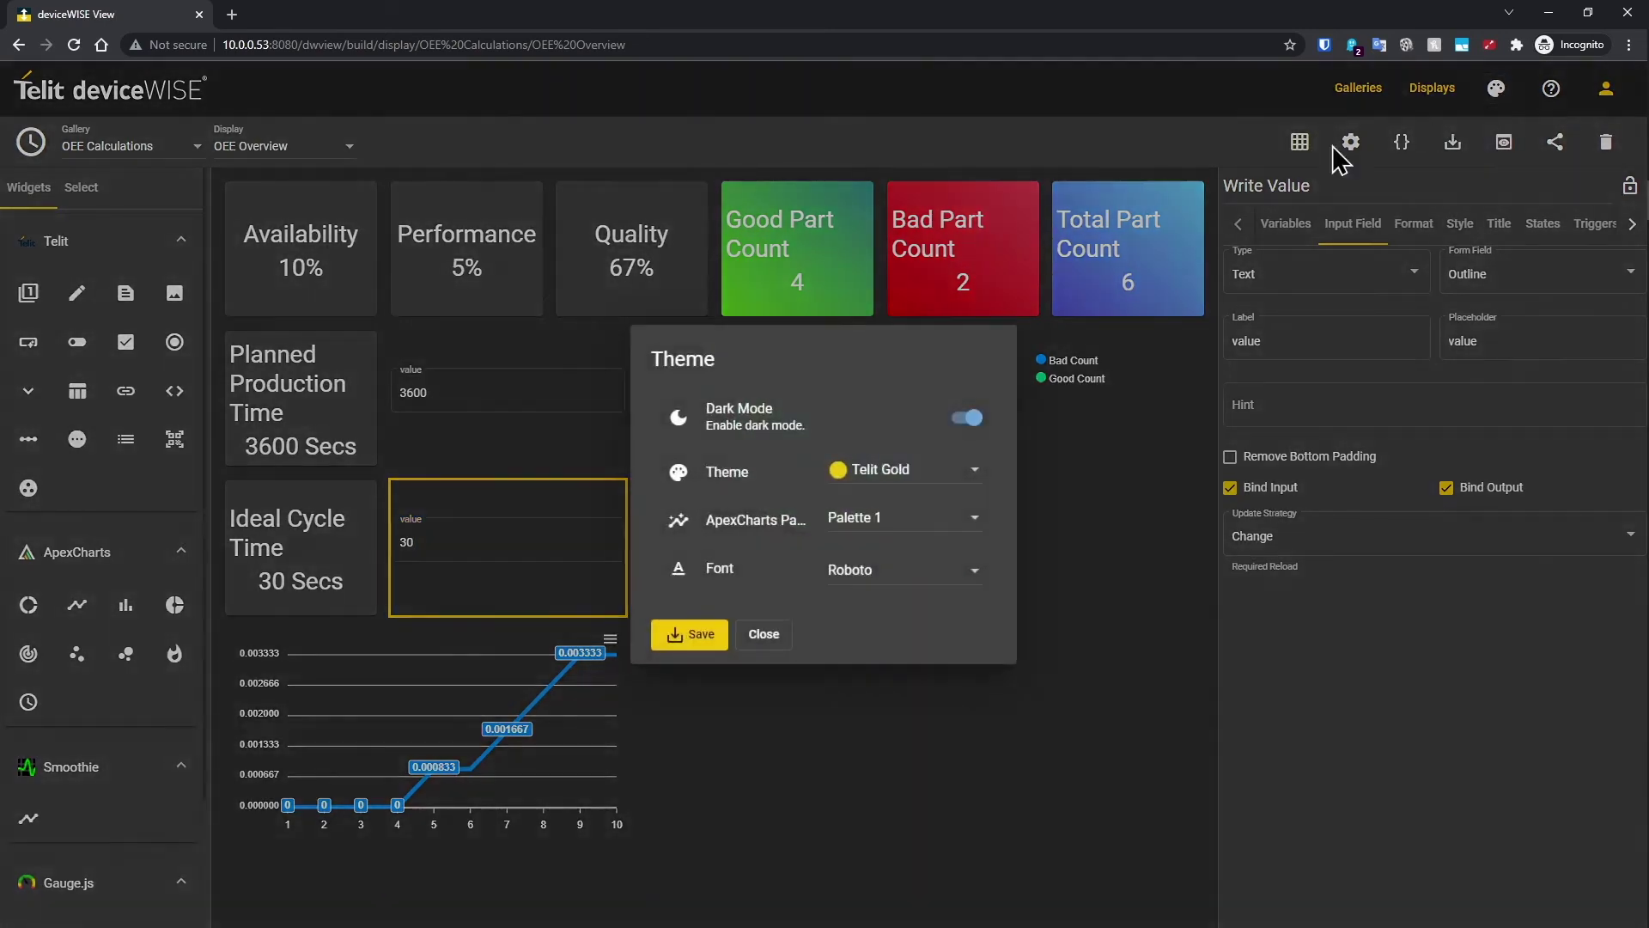
{"action": "left_click", "coordinate": [945, 477]}
{"action": "scroll", "coordinate": [939, 498], "scroll_direction": "down", "scroll_amount": 2}
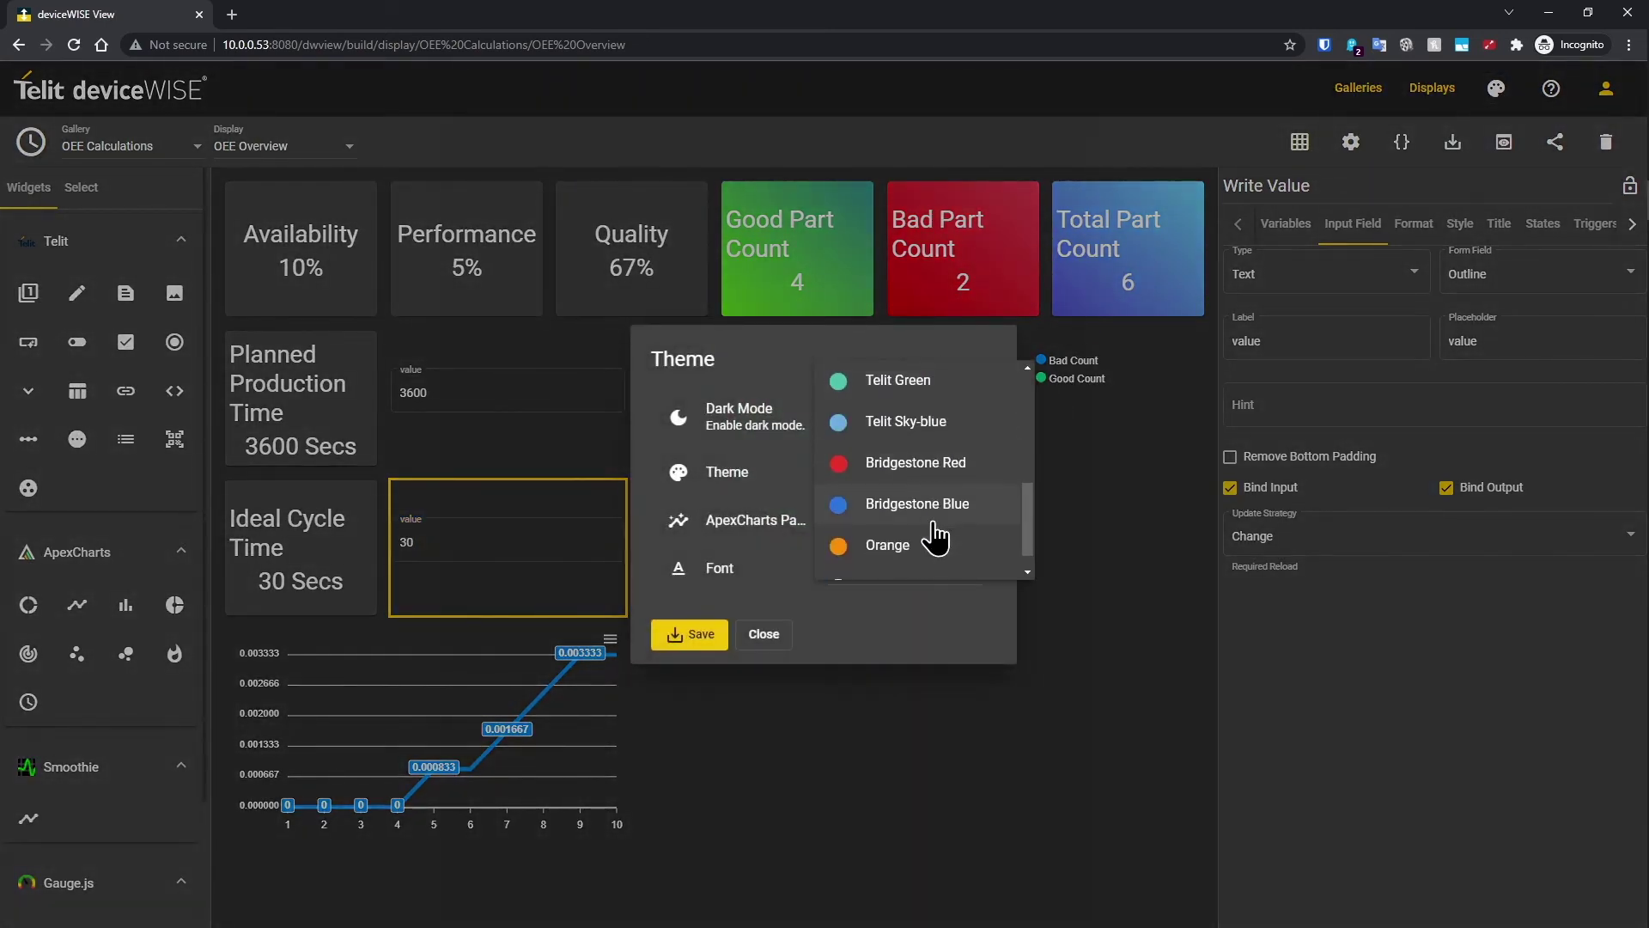
{"action": "left_click", "coordinate": [934, 515]}
{"action": "left_click", "coordinate": [967, 417]}
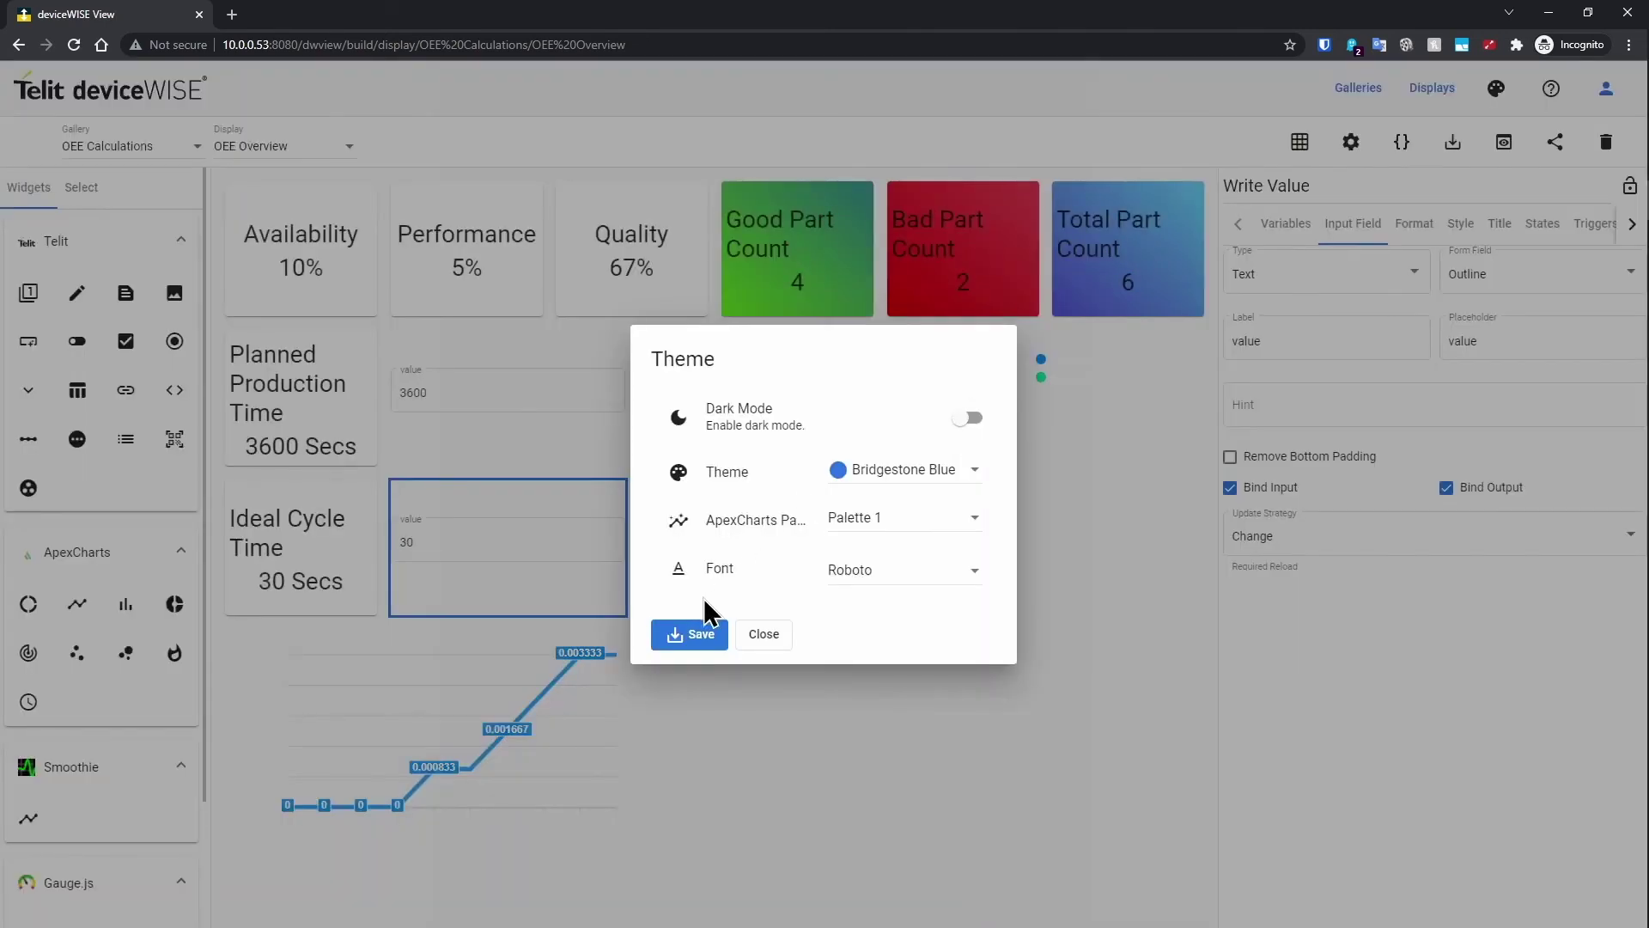
{"action": "left_click", "coordinate": [698, 636]}
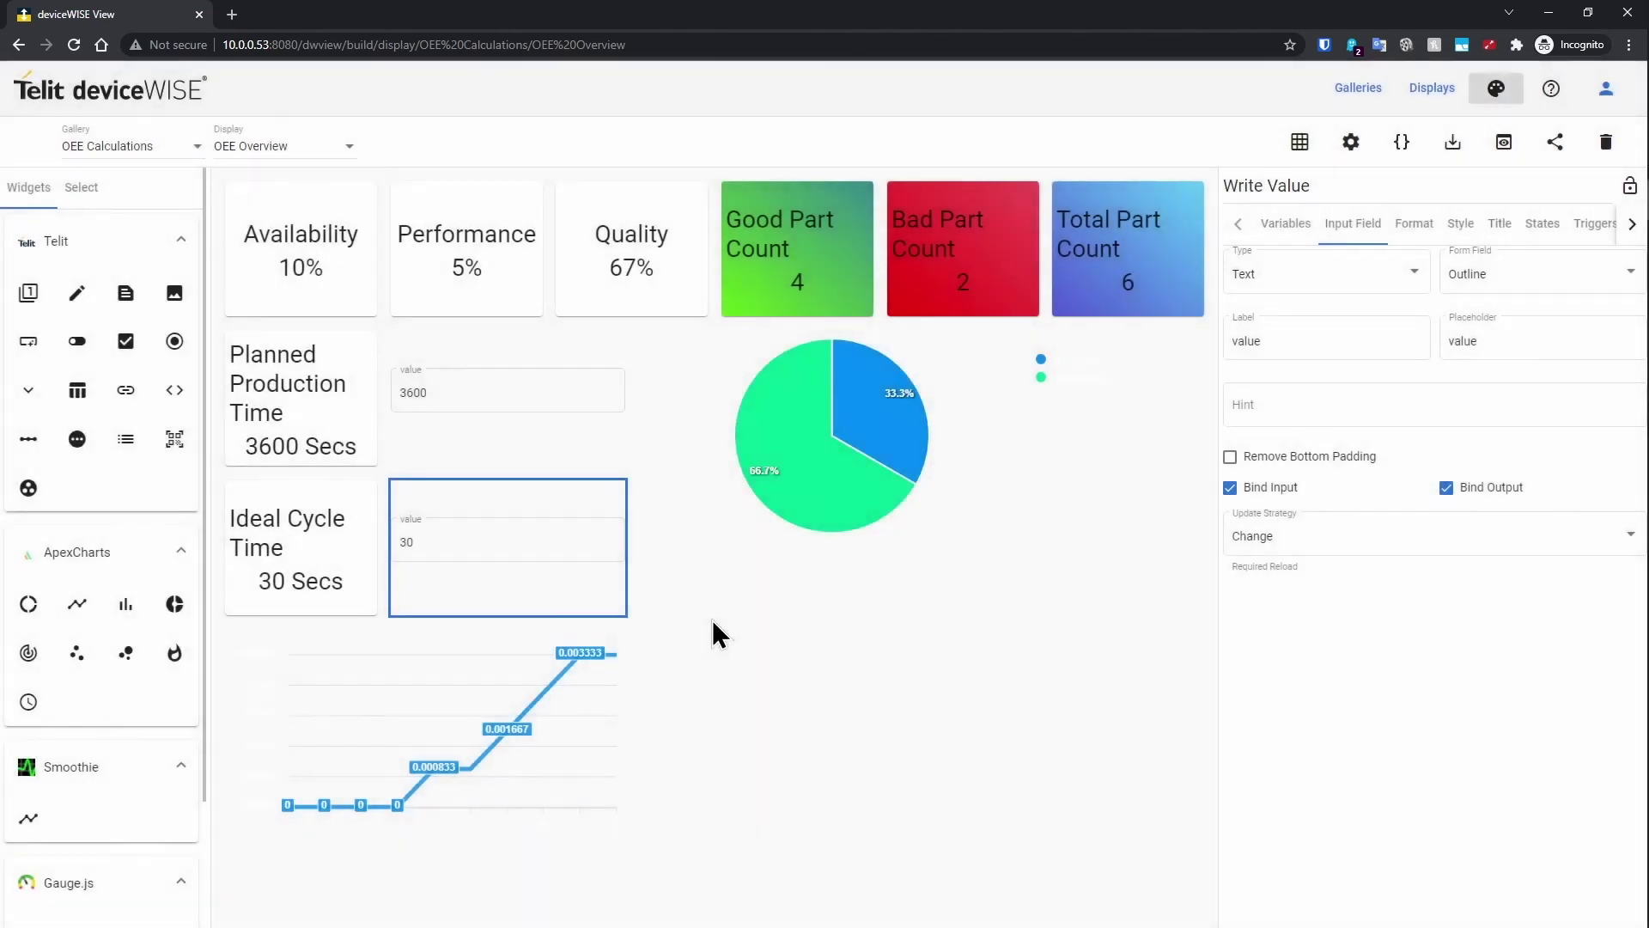
Step: Place an Image widget under the pie chart with the QR code image as its background
{"action": "left_click", "coordinate": [174, 293]}
{"action": "left_click_drag", "start_coordinate": [1094, 435], "coordinate": [857, 681]}
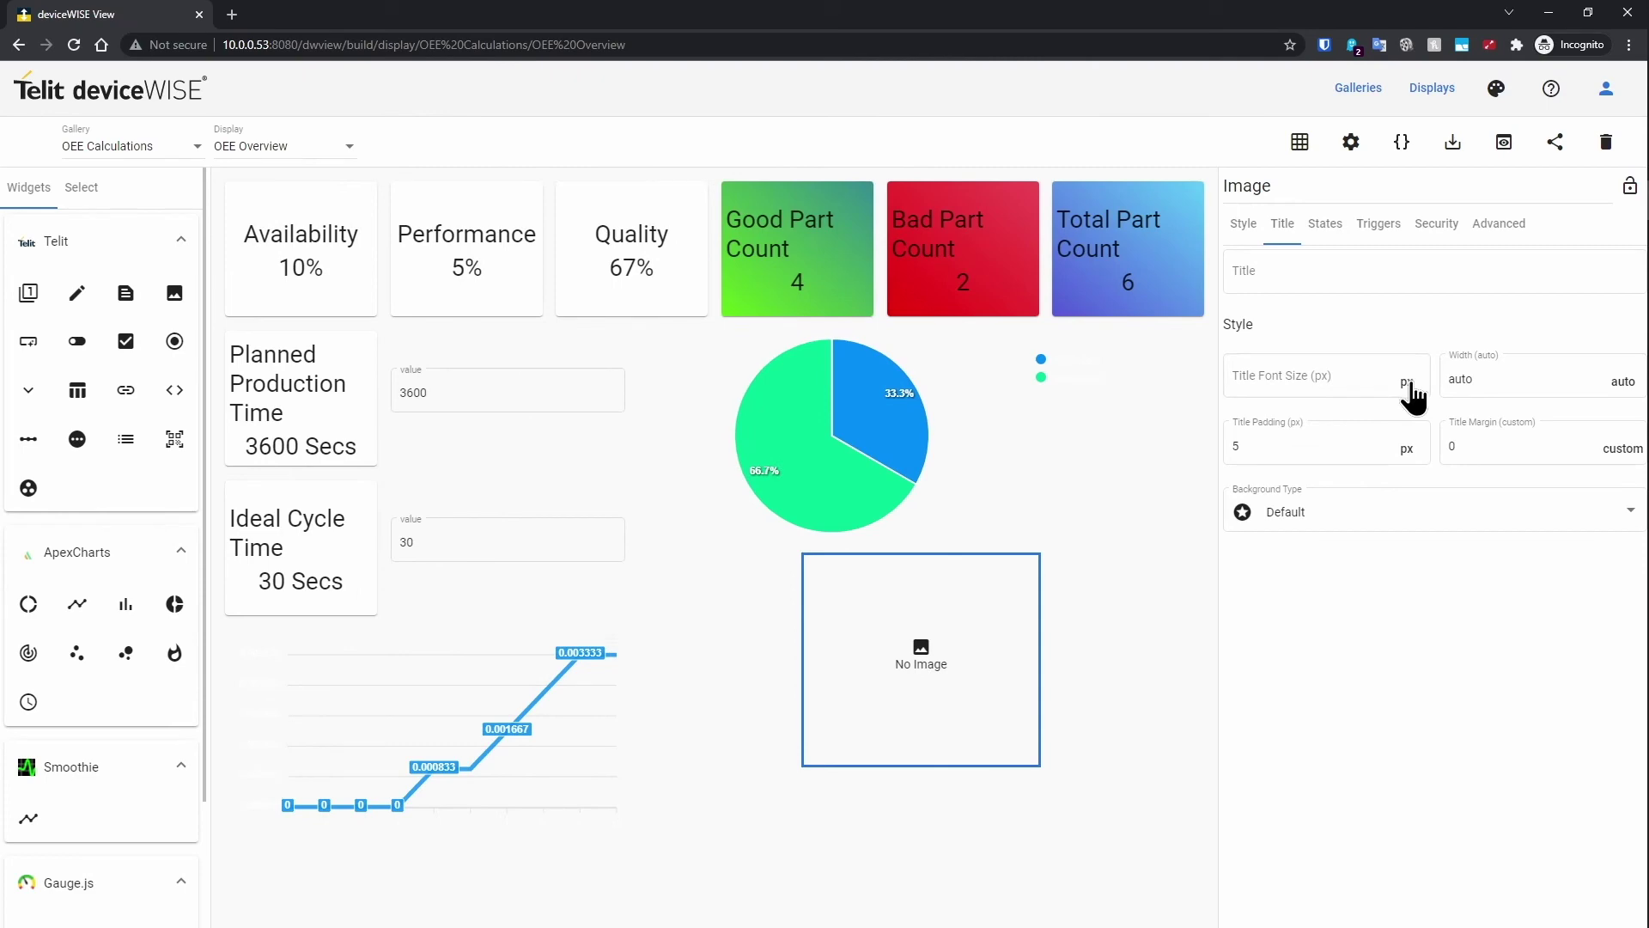
{"action": "left_click", "coordinate": [1248, 229]}
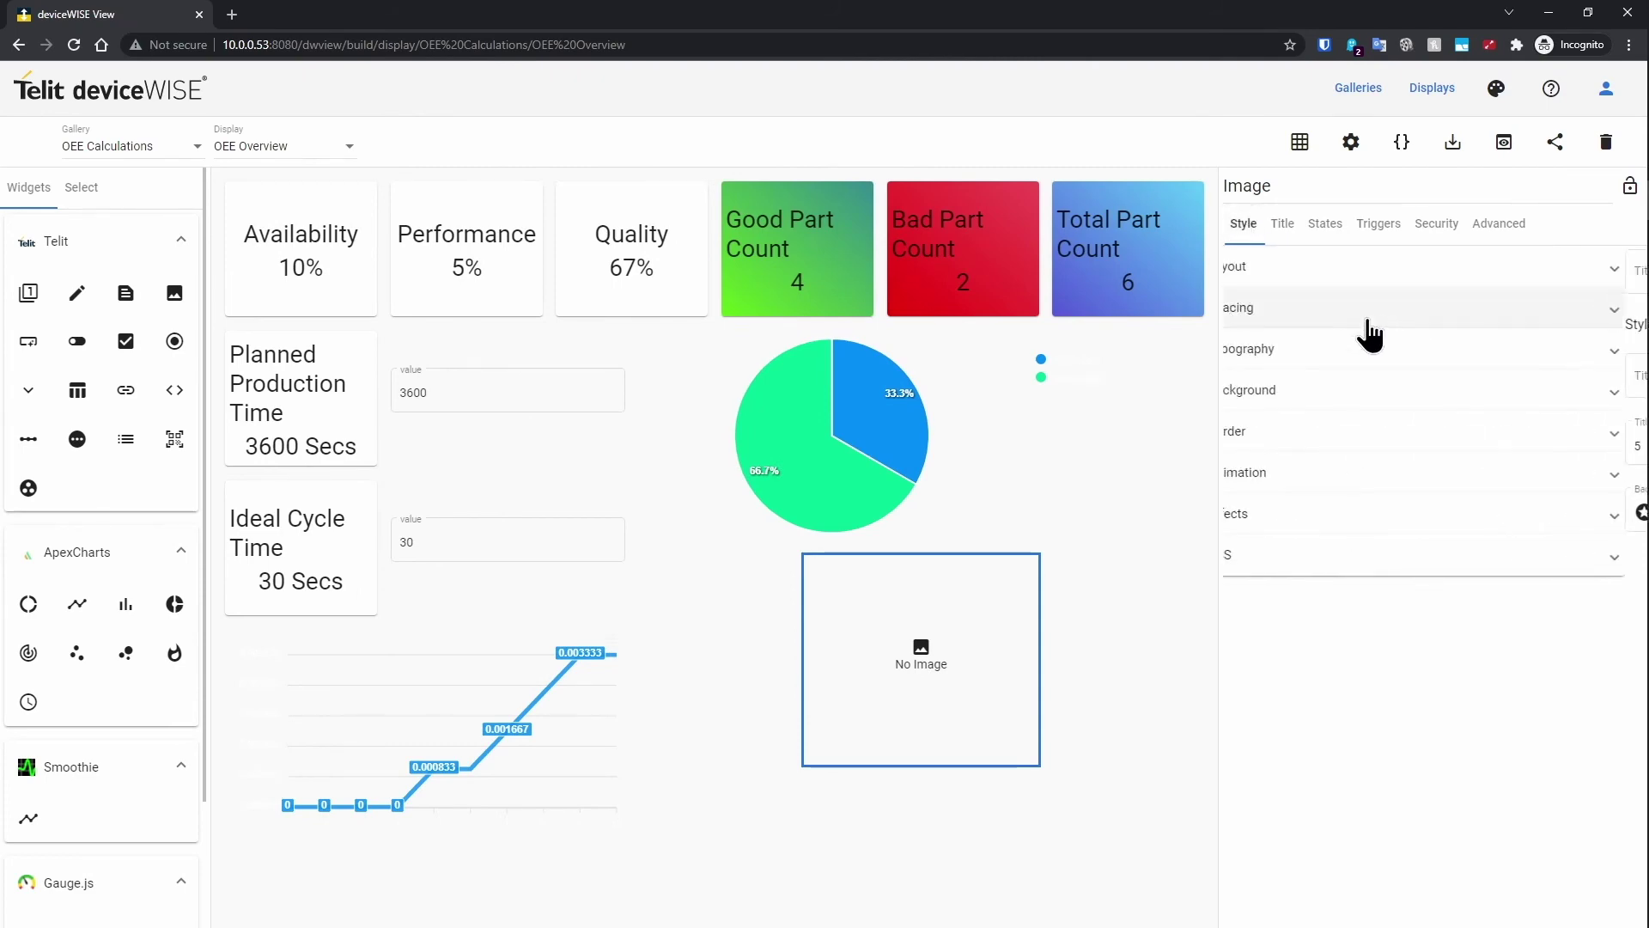
{"action": "left_click", "coordinate": [1364, 389]}
{"action": "left_click", "coordinate": [1613, 471]}
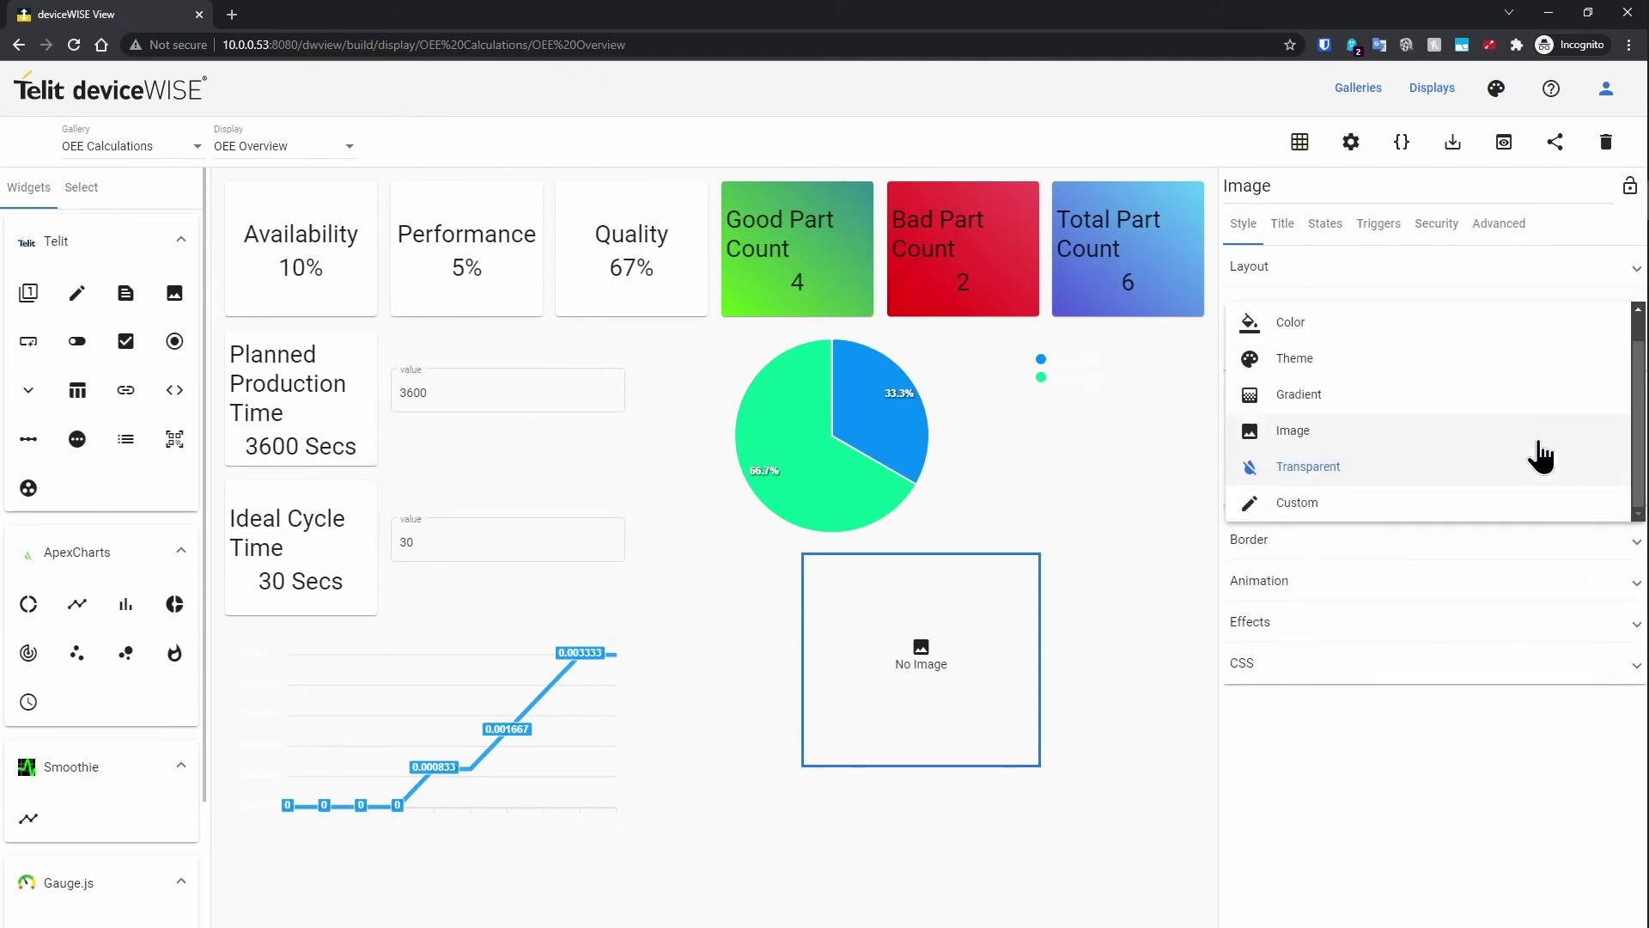
{"action": "left_click", "coordinate": [1418, 430]}
{"action": "left_click", "coordinate": [1612, 533]}
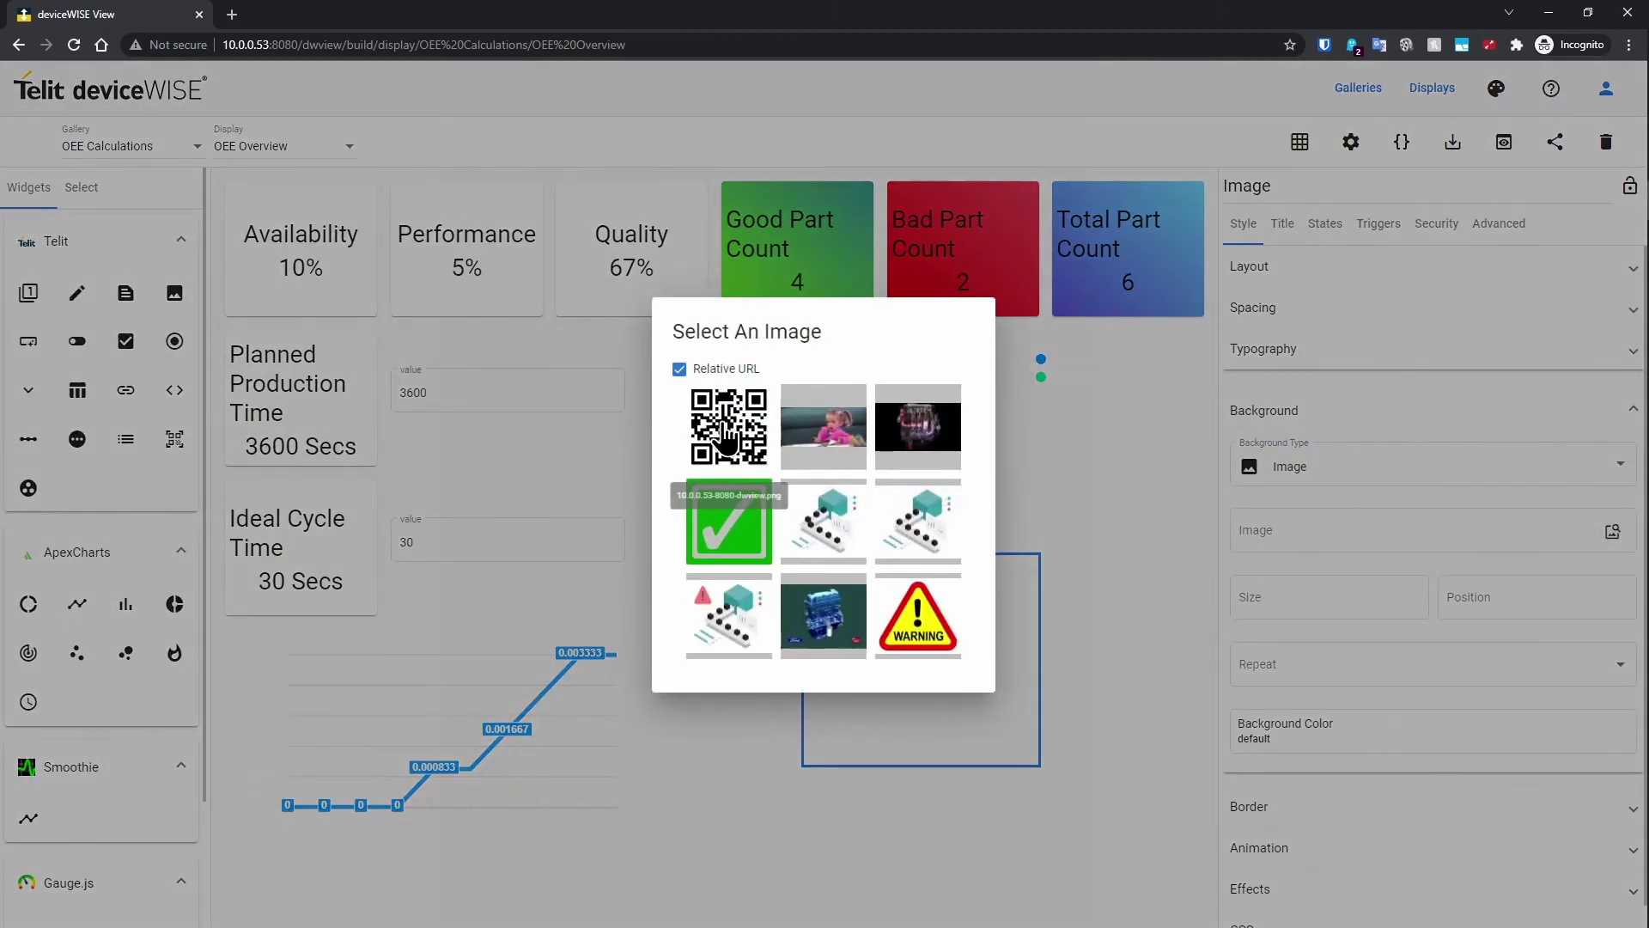
{"action": "left_click", "coordinate": [726, 455]}
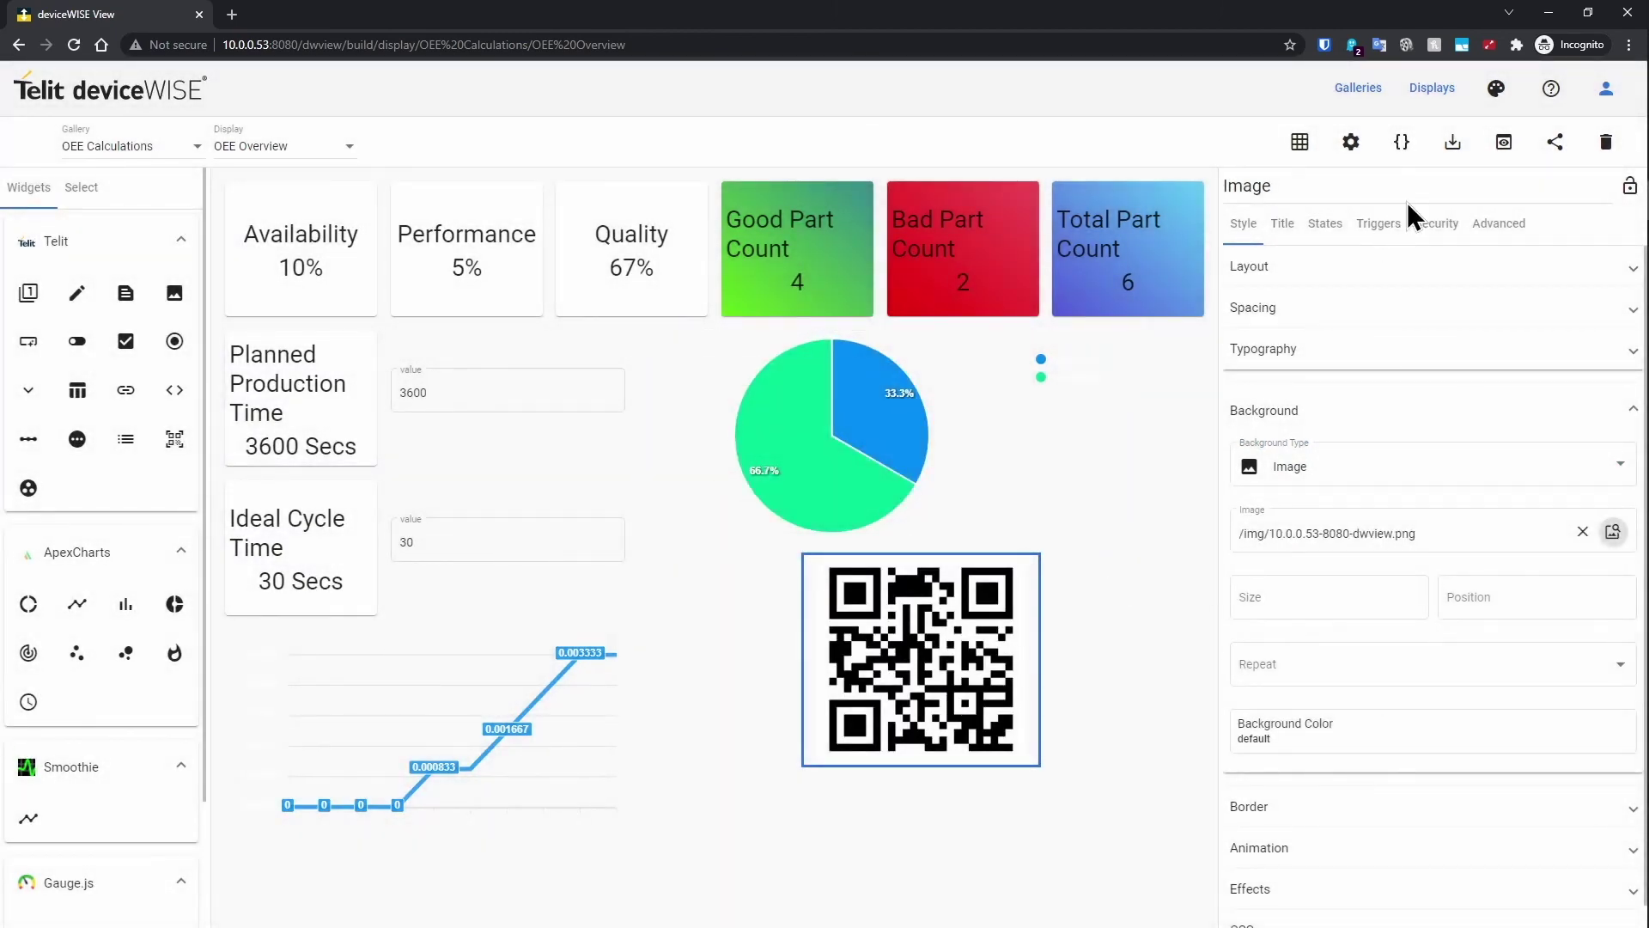